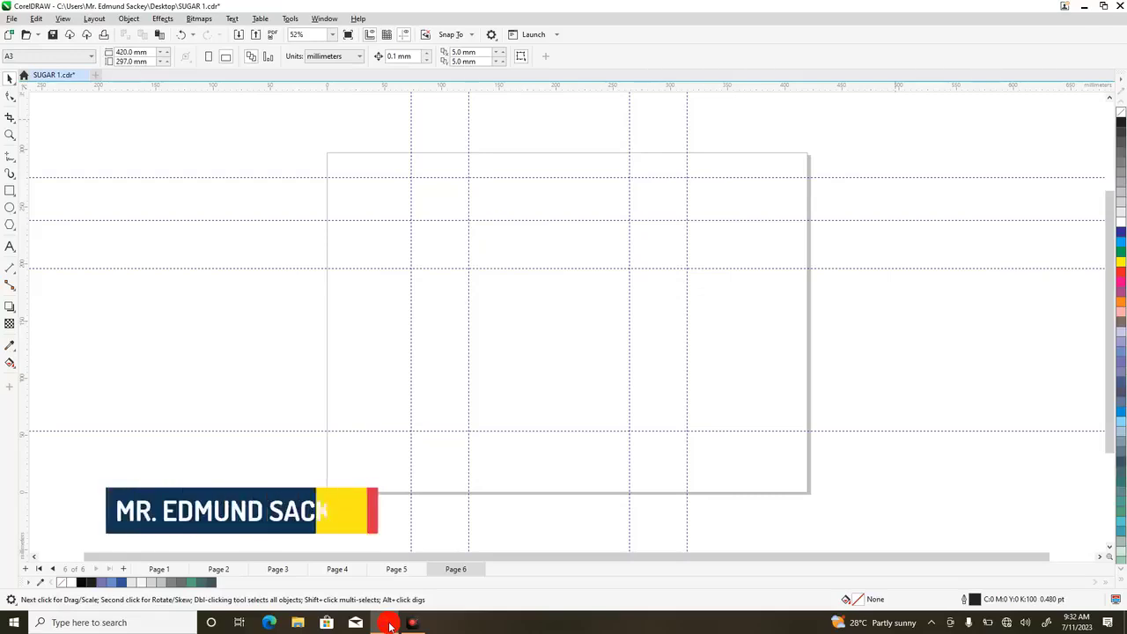
- Look at the finished garment drawing on Page 5 and return to the blank Page 6
click(396, 570)
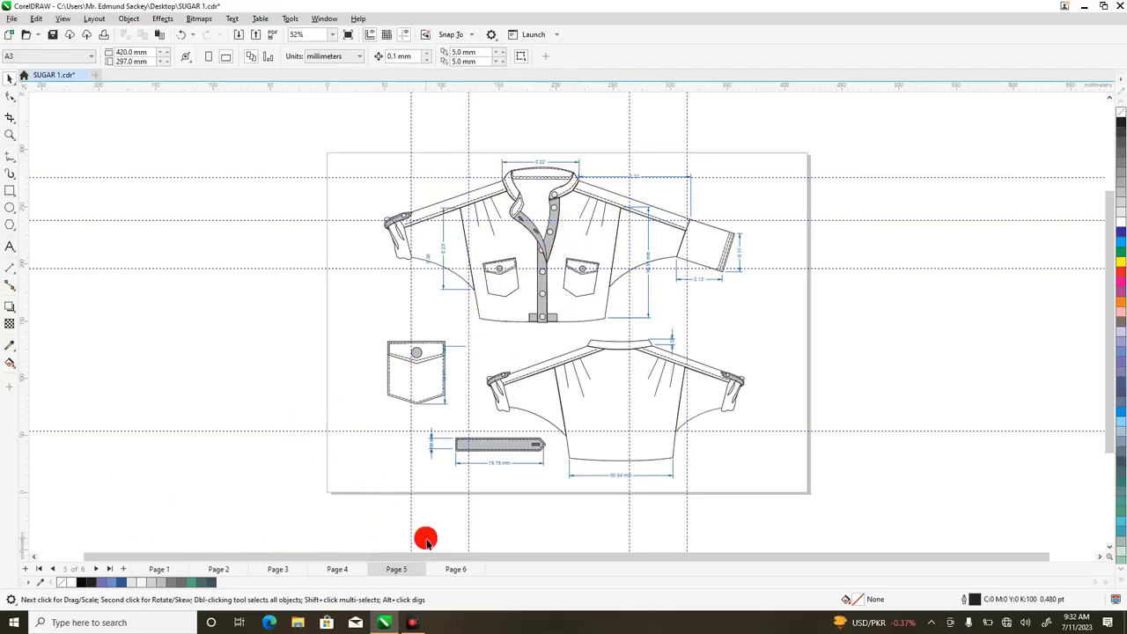
click(456, 569)
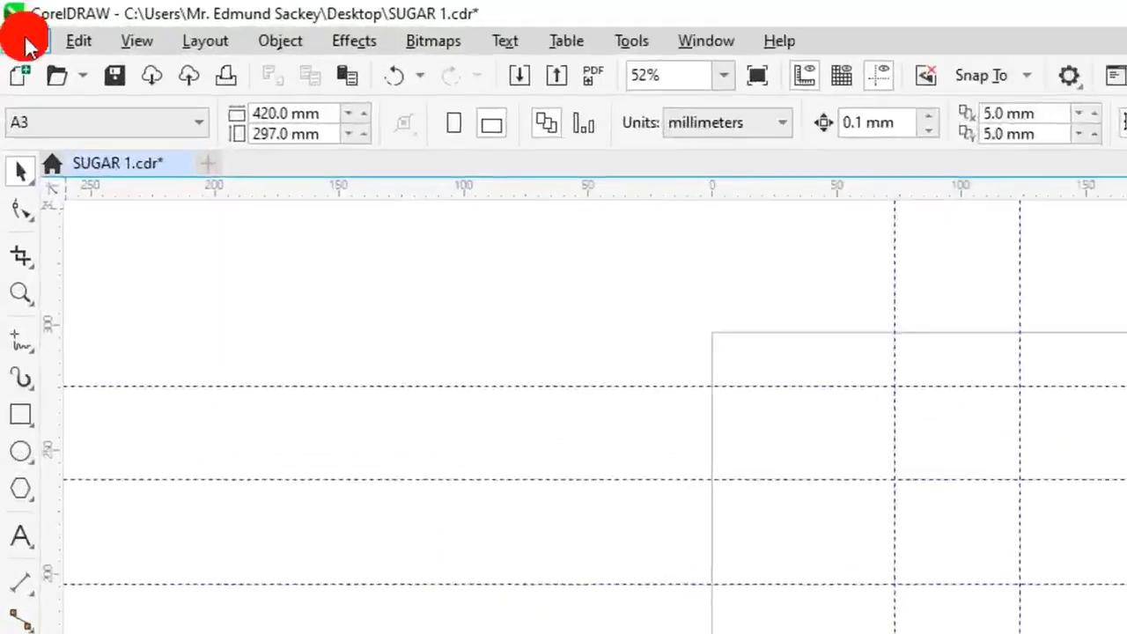
- Import the image sketch 1 from the Desktop and place it at its original size on Page 6
click(28, 43)
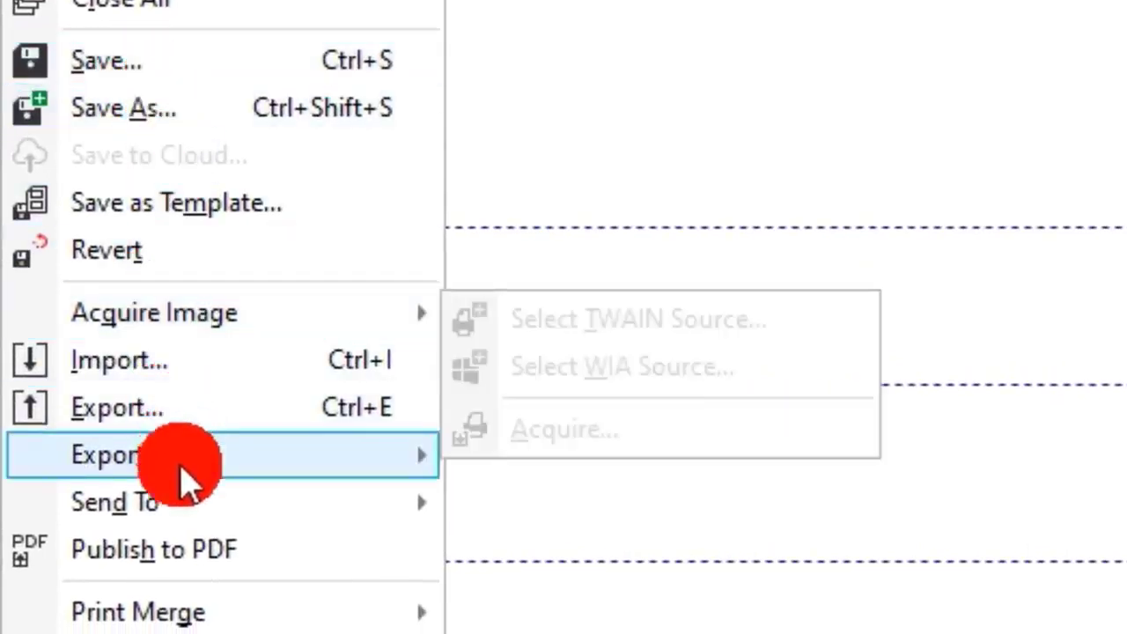
click(189, 379)
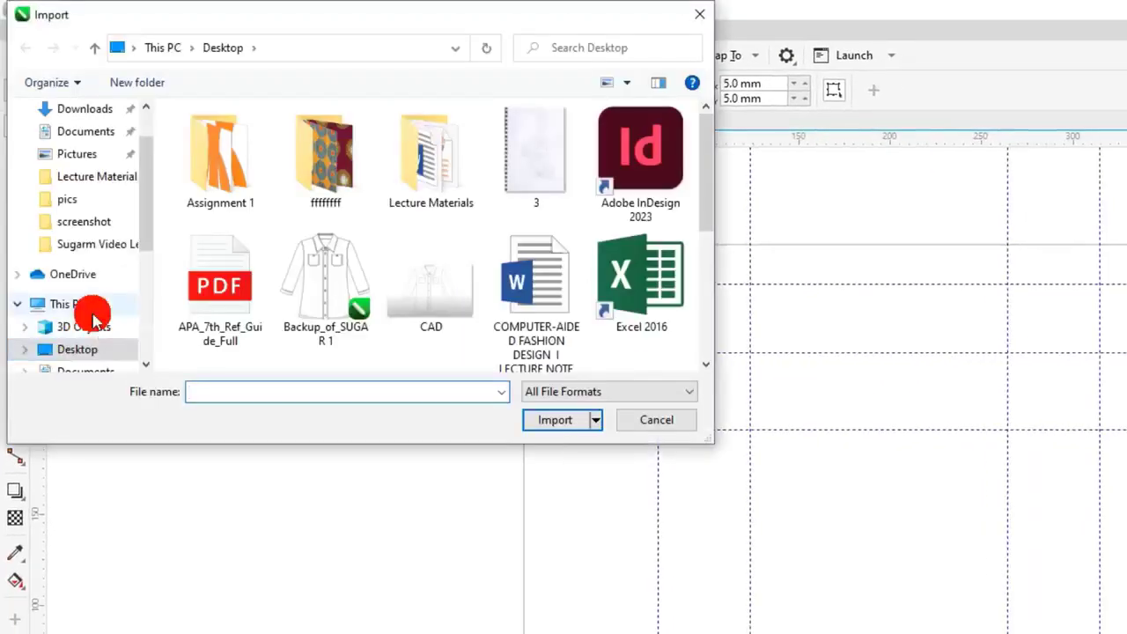
drag(151, 221, 150, 176)
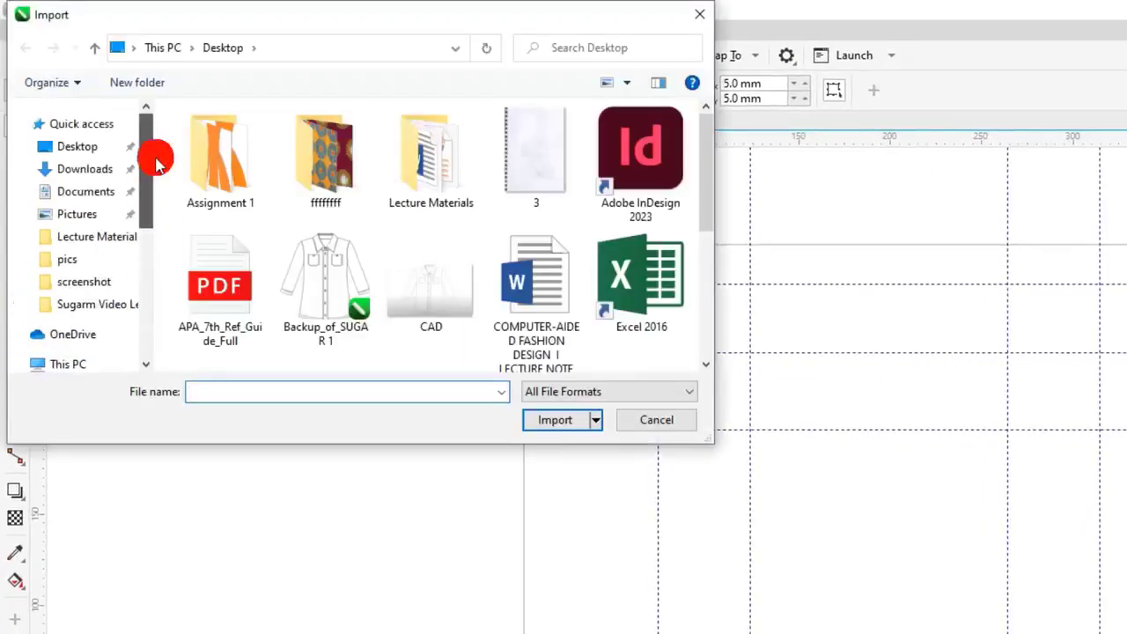
click(104, 150)
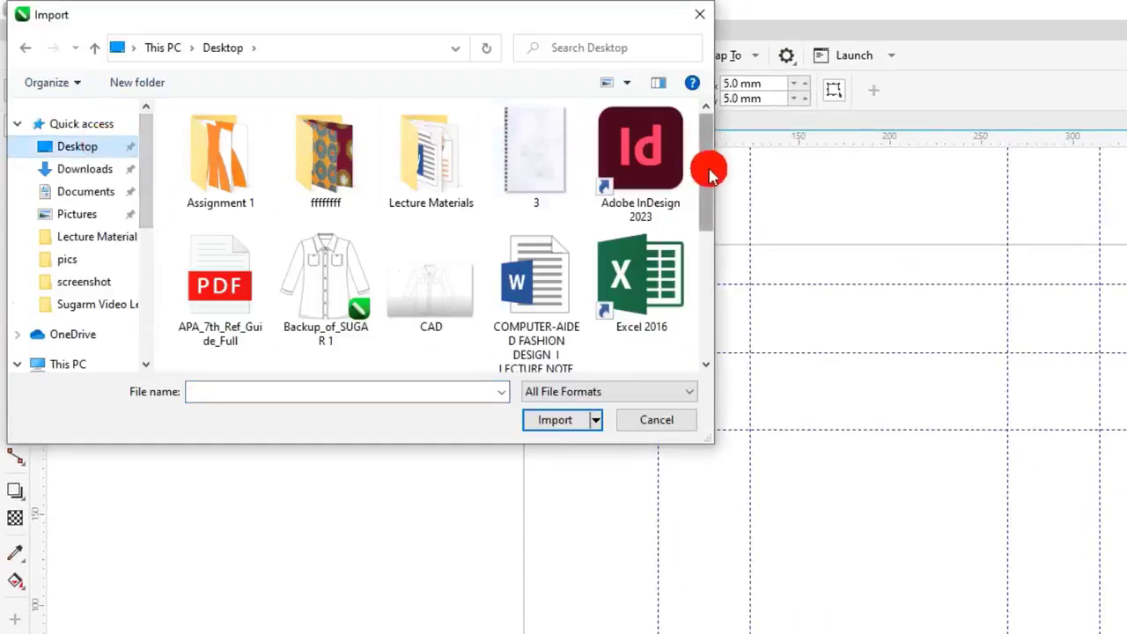
drag(711, 174, 707, 244)
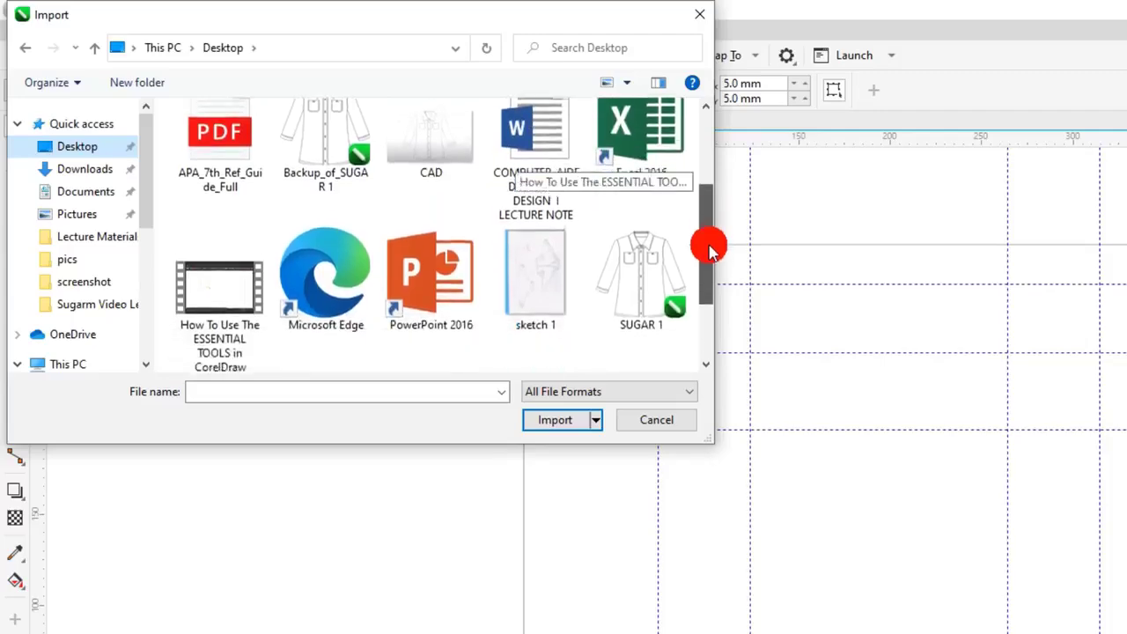
click(529, 252)
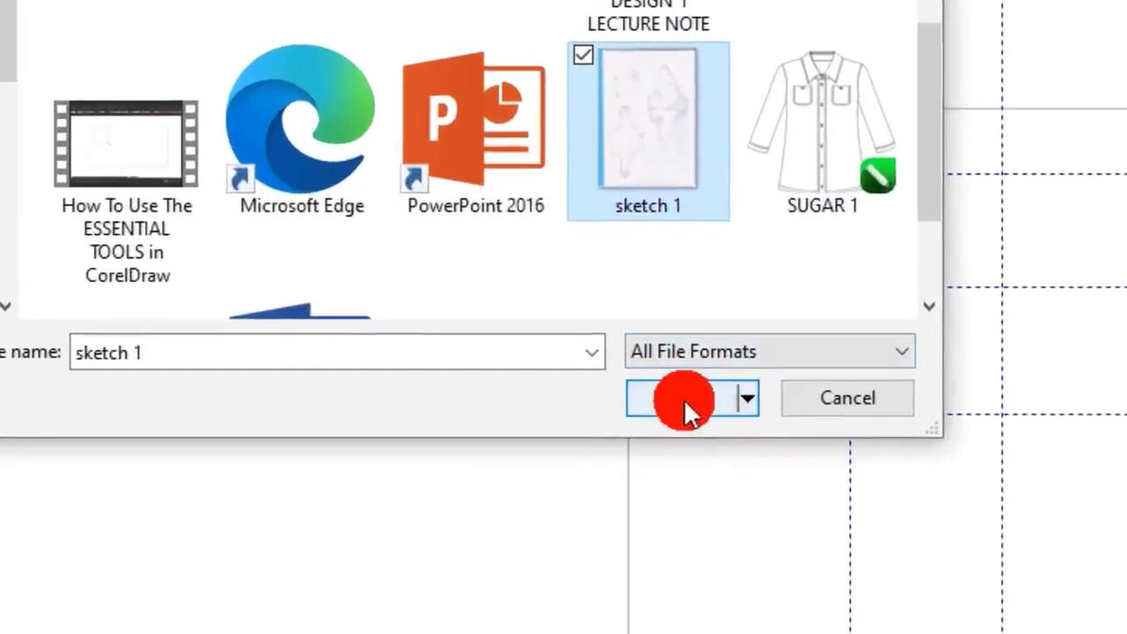
click(556, 420)
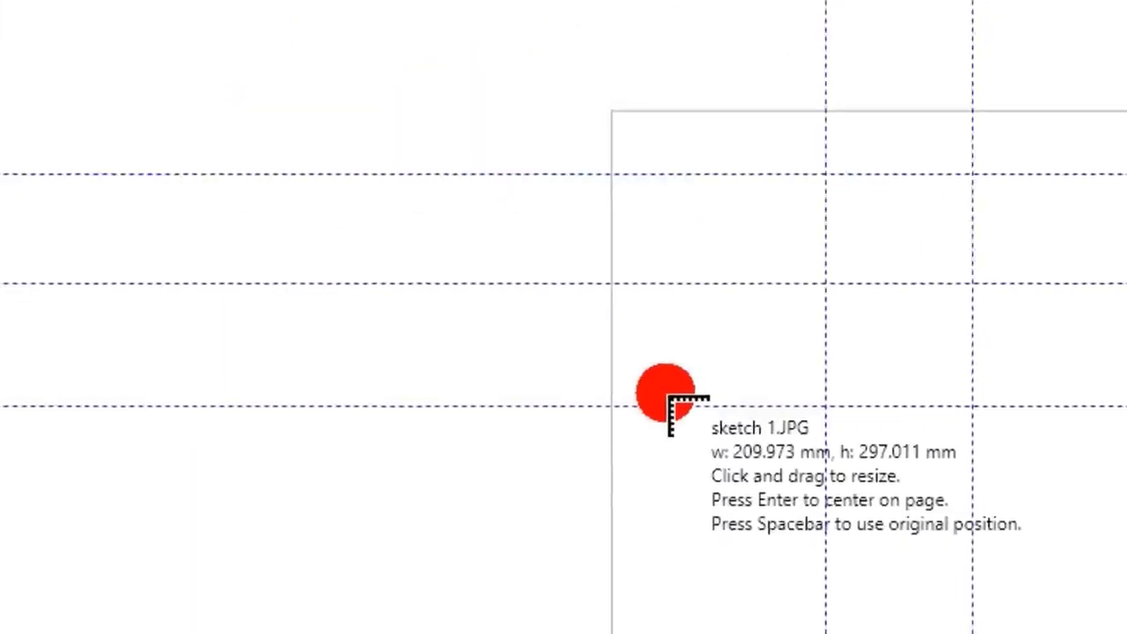
click(826, 326)
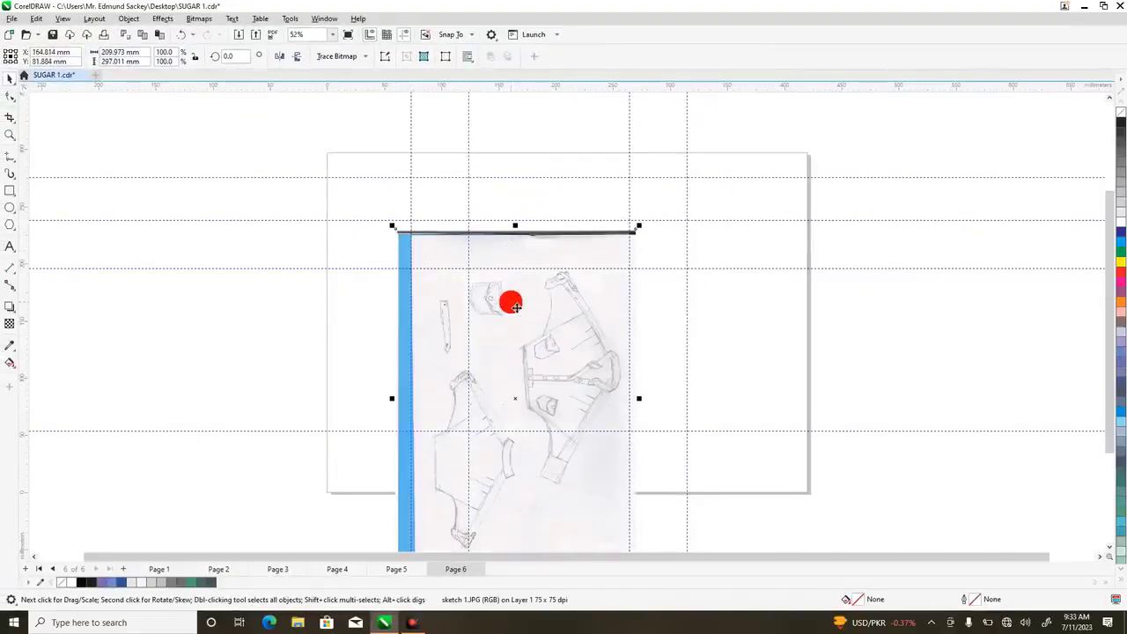
- Move the imported sketch up onto the page and rotate it to about 89.7° so the garment drawings stand upright
drag(525, 300, 524, 212)
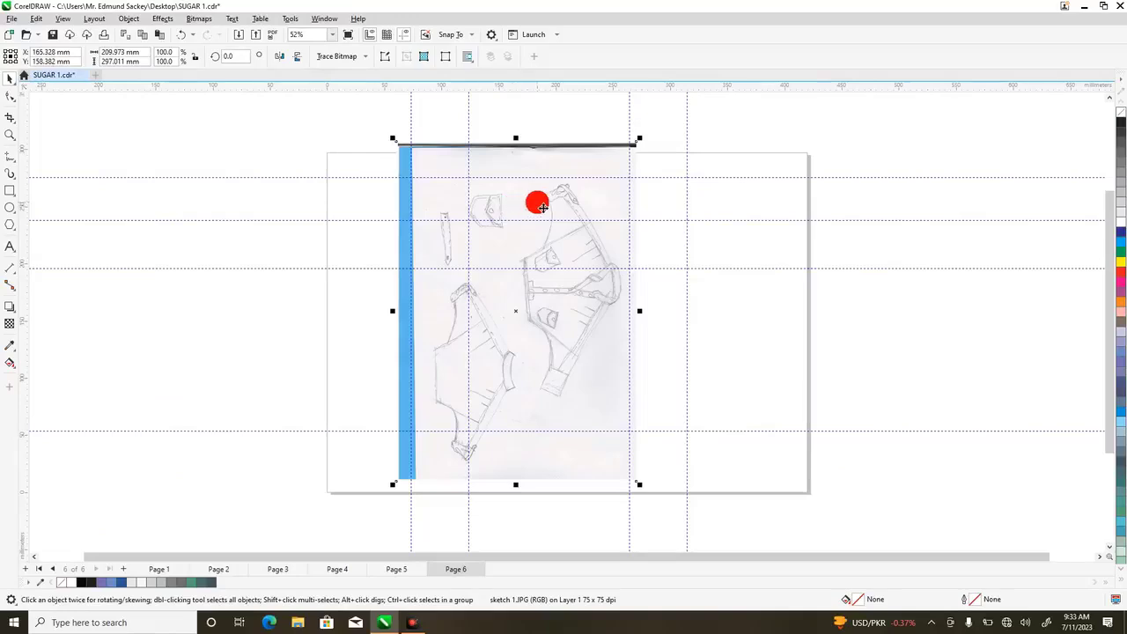
click(542, 207)
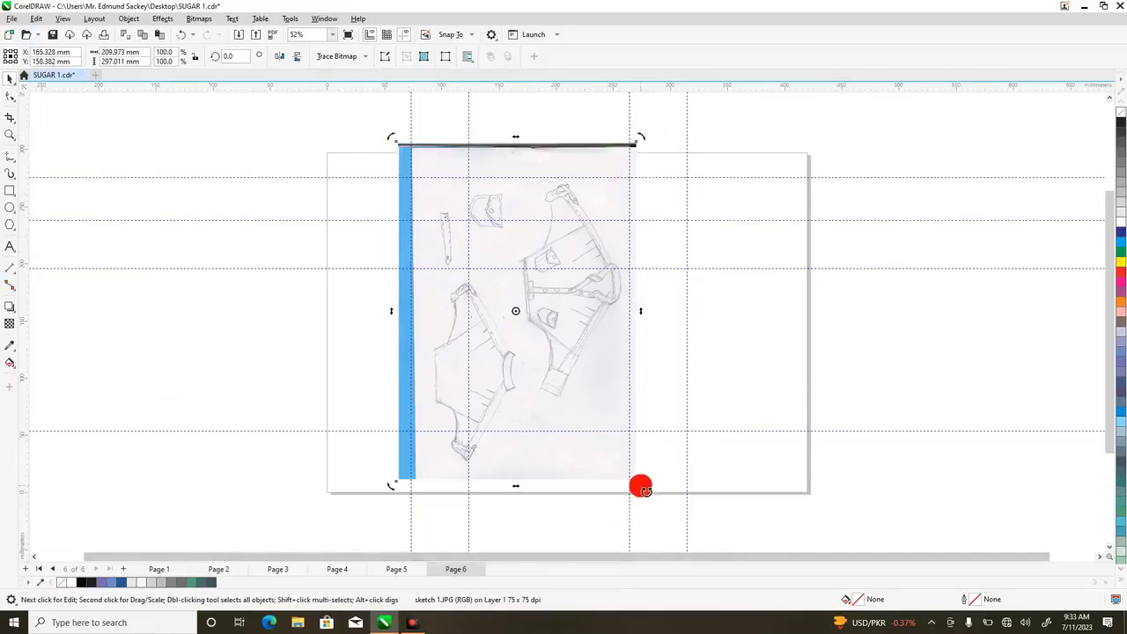
drag(642, 487, 750, 148)
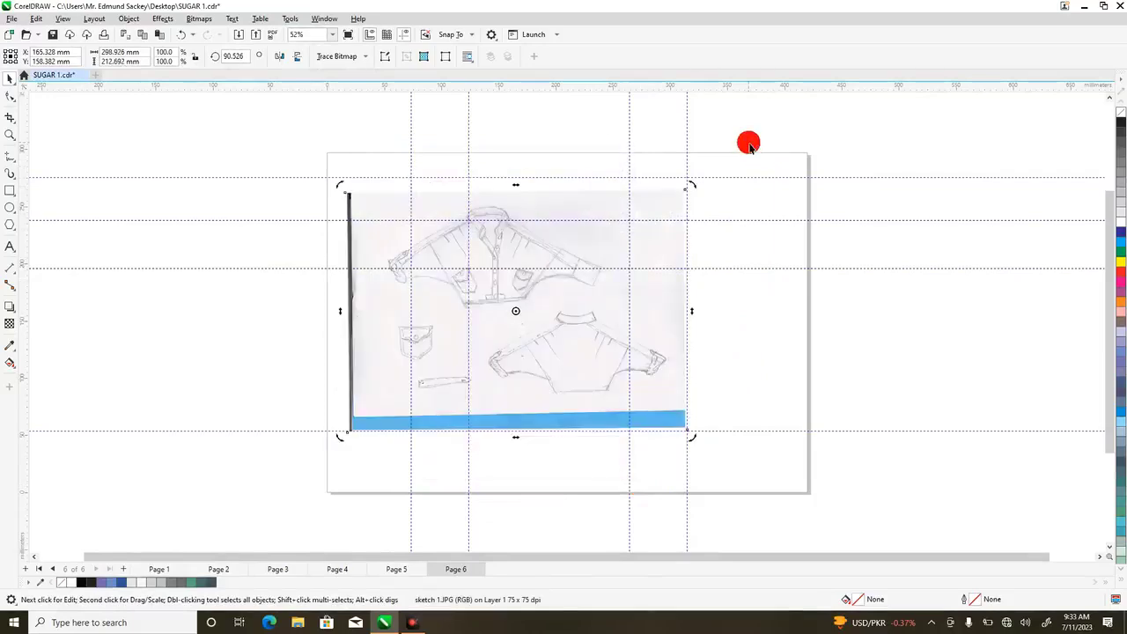
drag(697, 189, 700, 192)
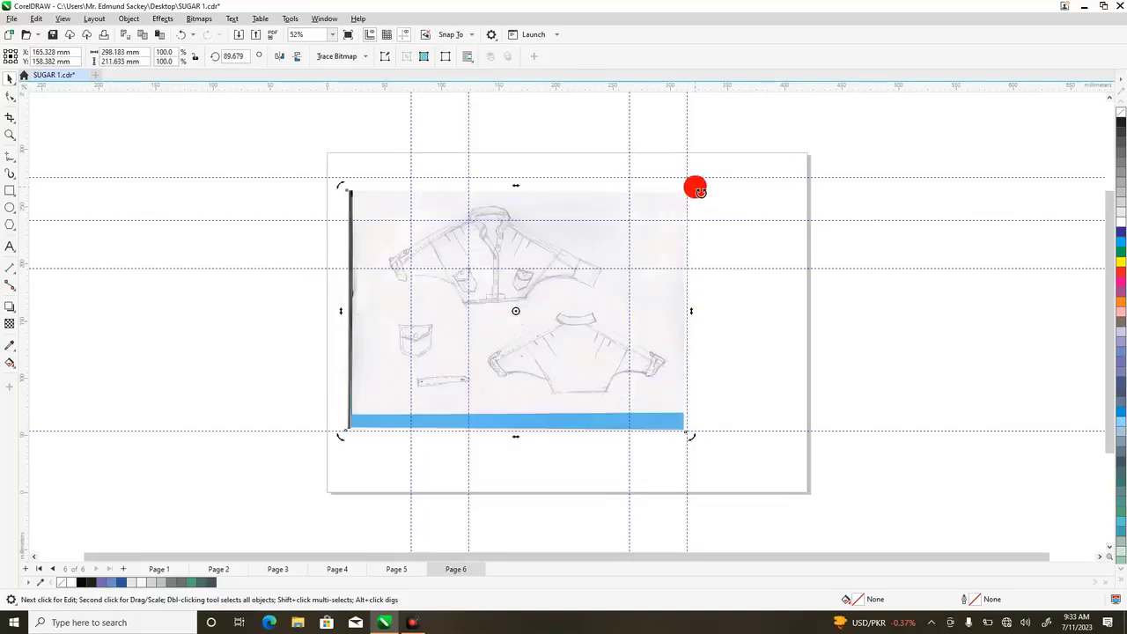
click(604, 247)
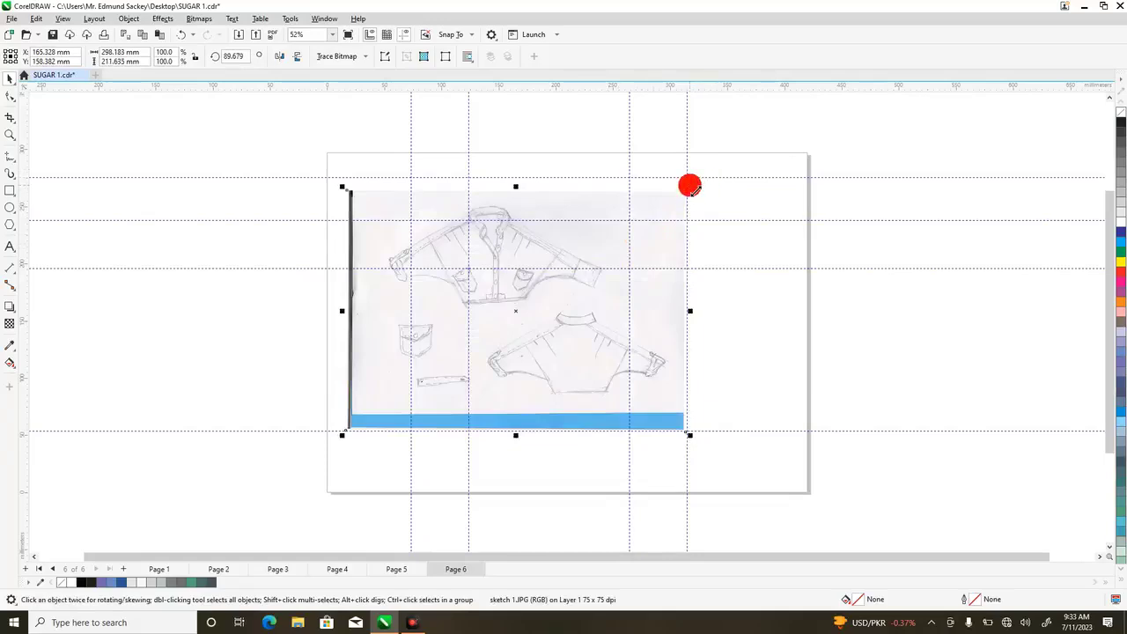
- Centre the sketch on the page and enlarge it proportionally to about 439 × 312 mm so it fills the page
drag(695, 190, 762, 157)
drag(661, 201, 689, 231)
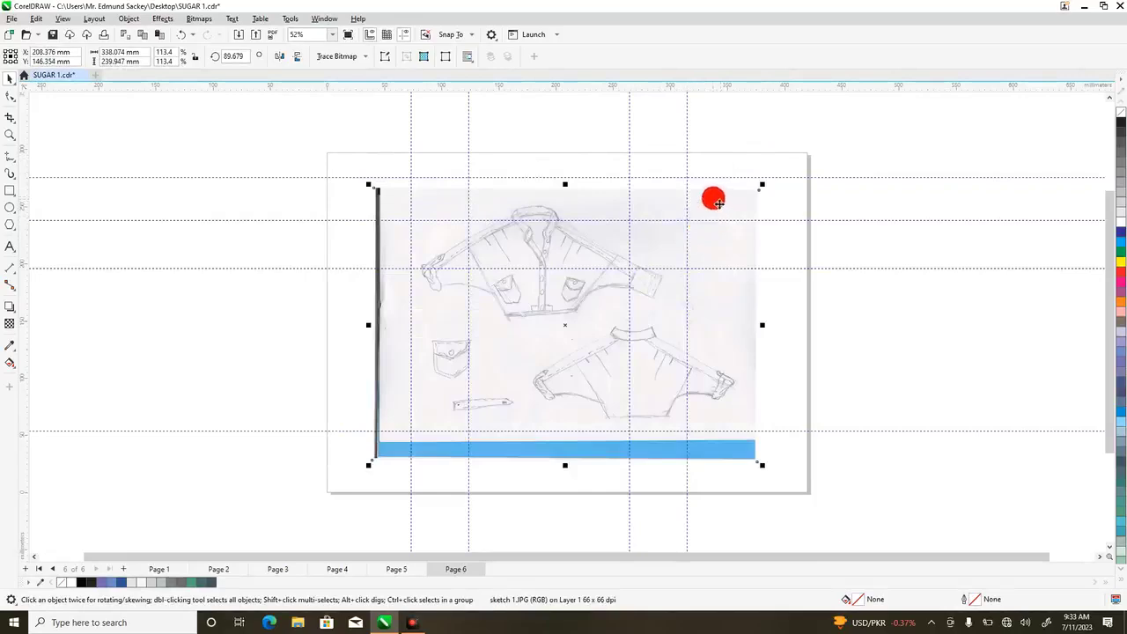
drag(762, 184, 880, 146)
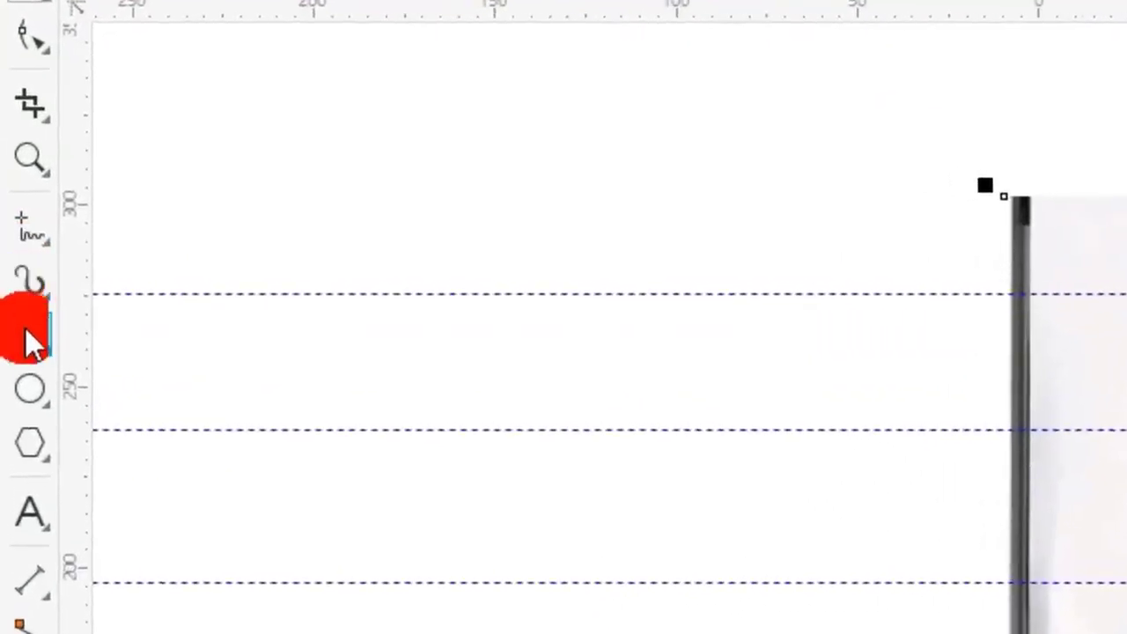
click(26, 336)
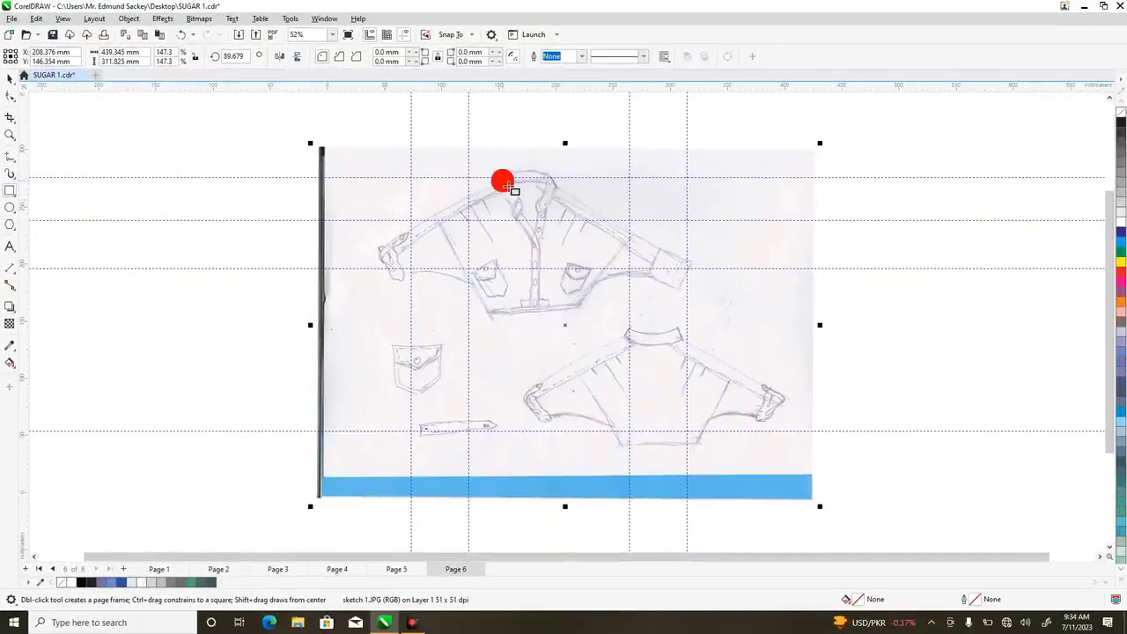
drag(503, 179, 452, 212)
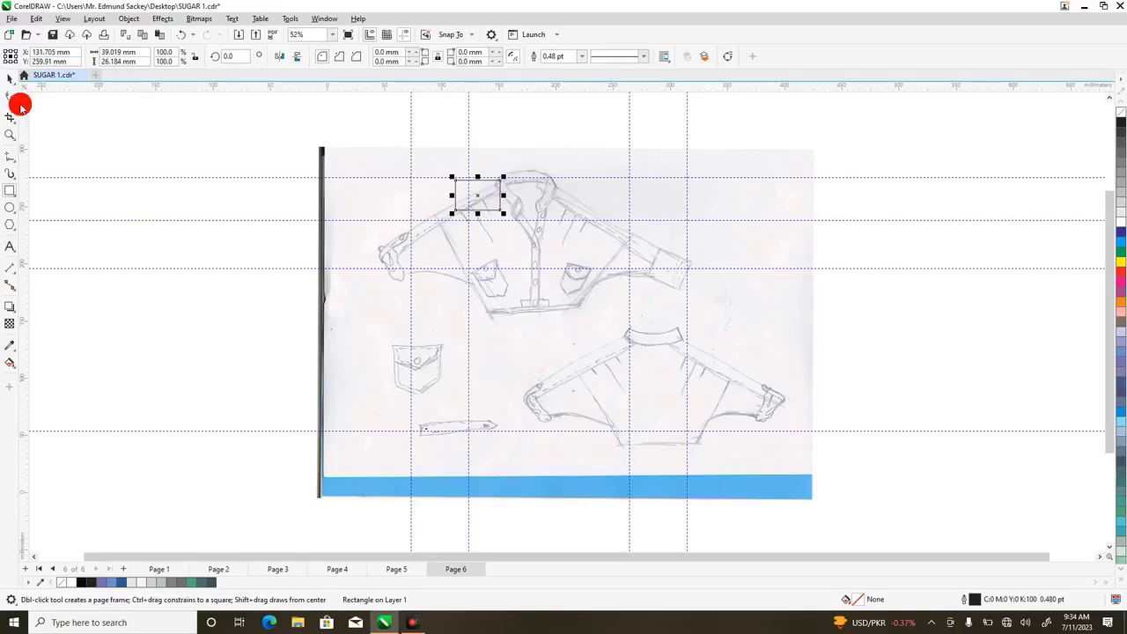
click(181, 34)
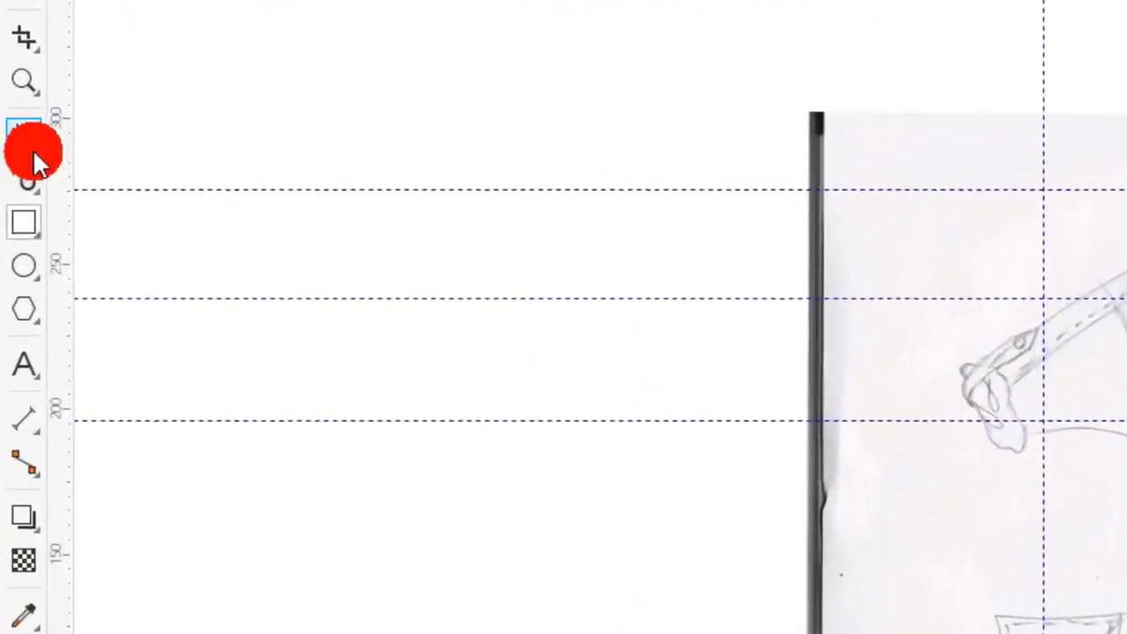
- Trace both long shoulder bands running from neckline to sleeve on the front view as closed four-cornered shapes with the Pen tool
click(33, 149)
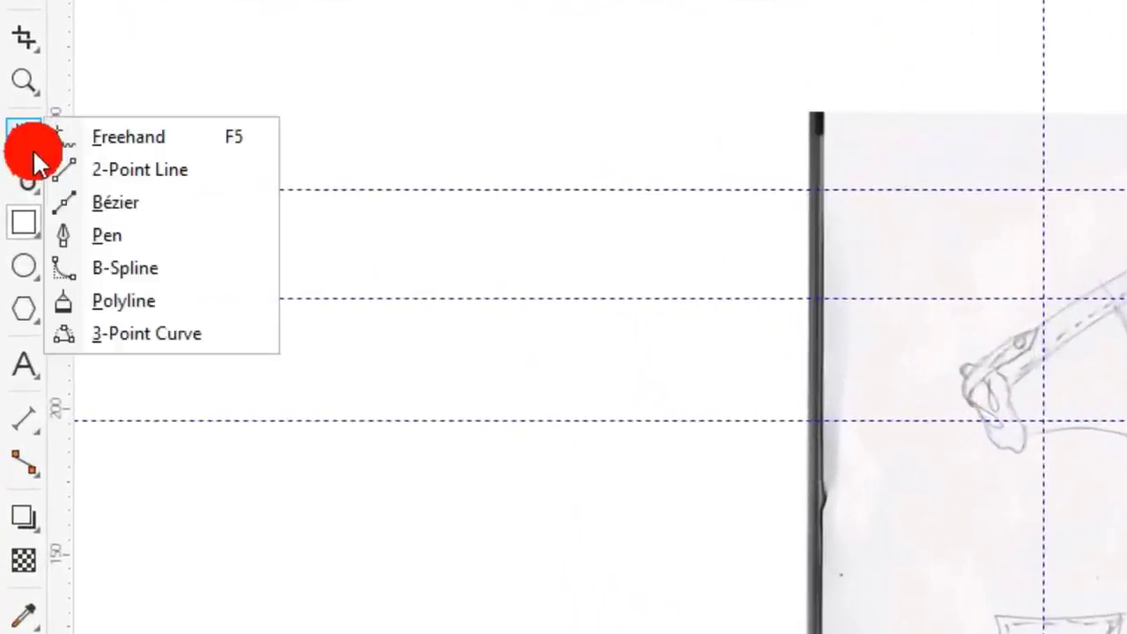
click(114, 235)
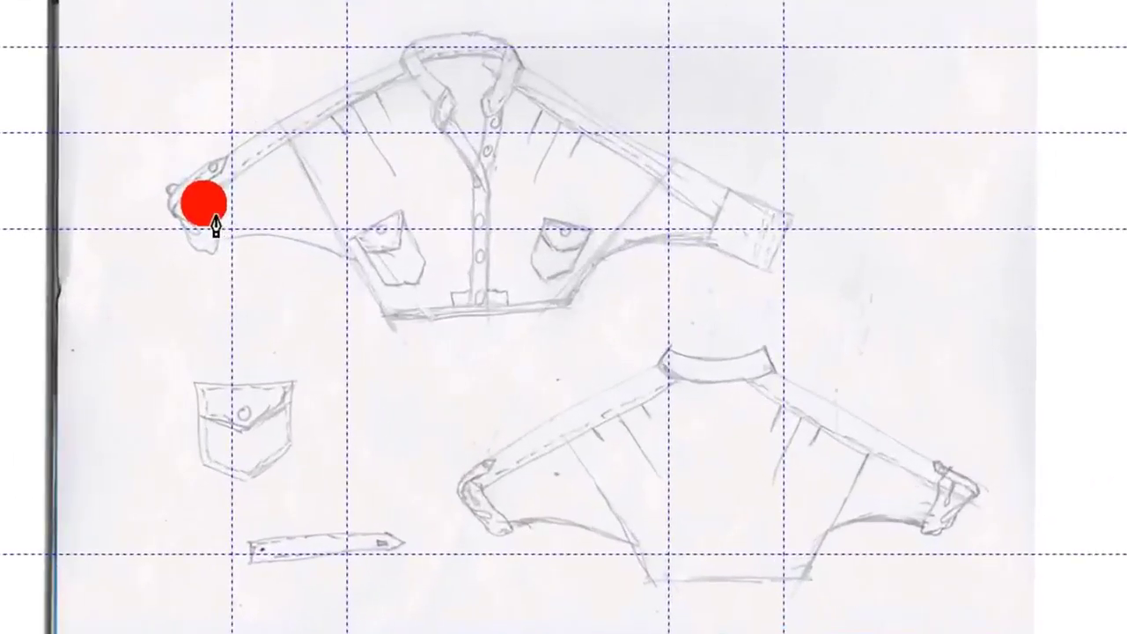
click(396, 257)
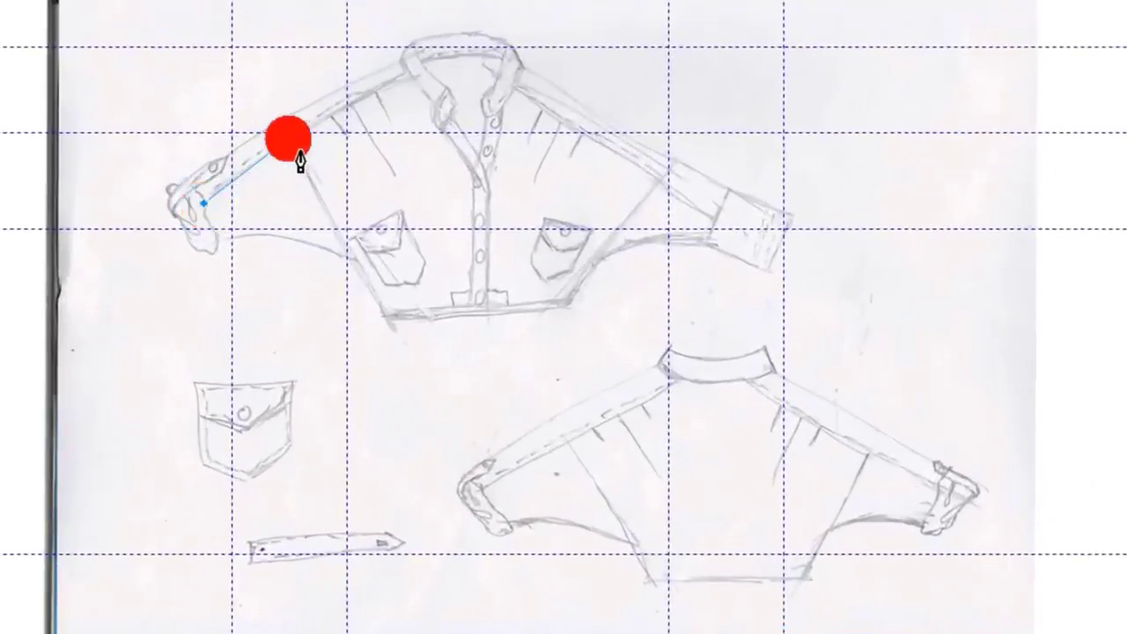
click(414, 76)
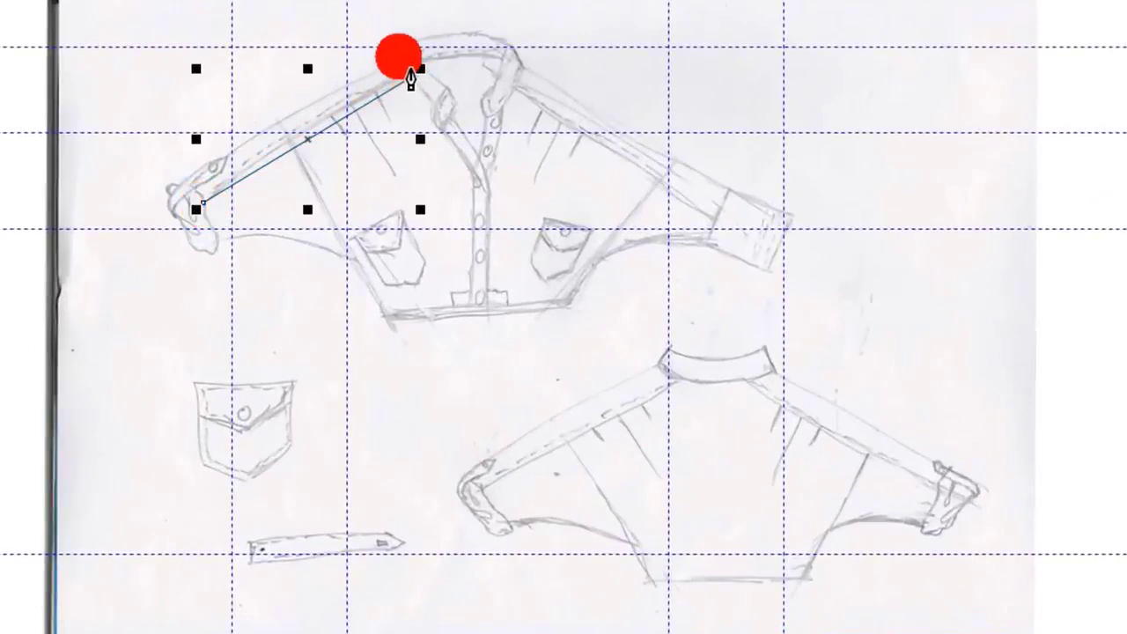
click(398, 57)
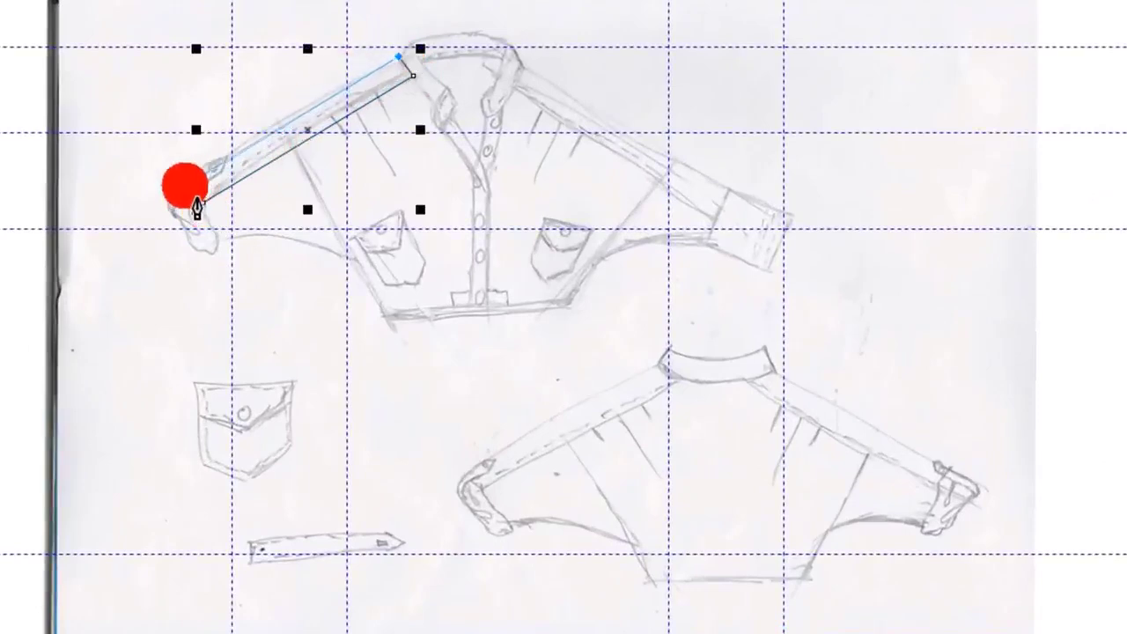
drag(197, 204, 216, 227)
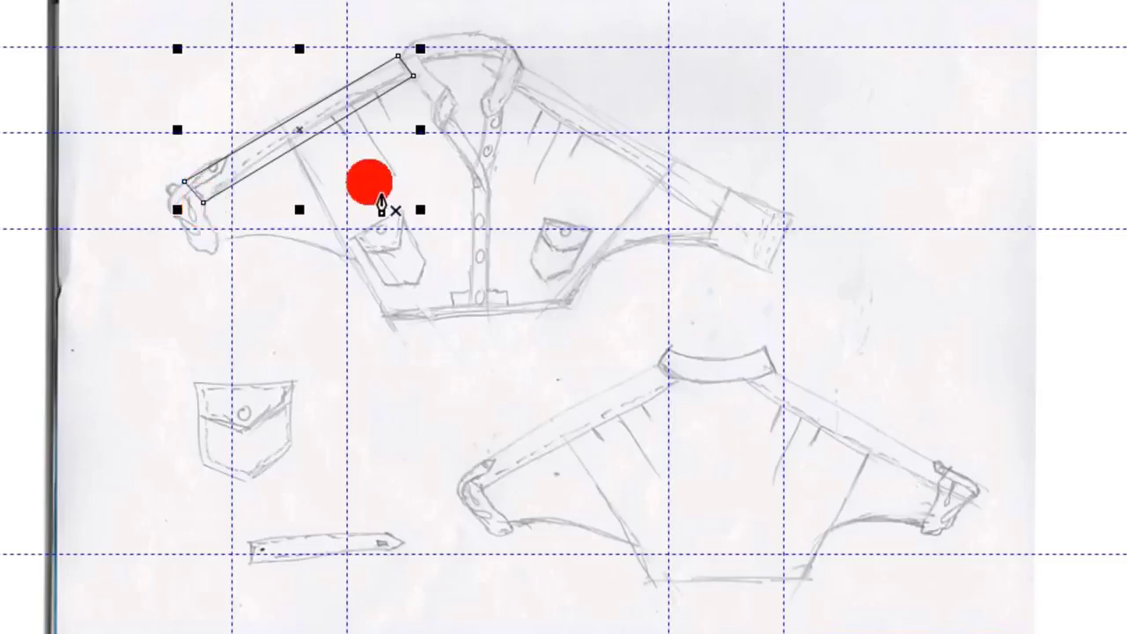
drag(537, 88, 520, 107)
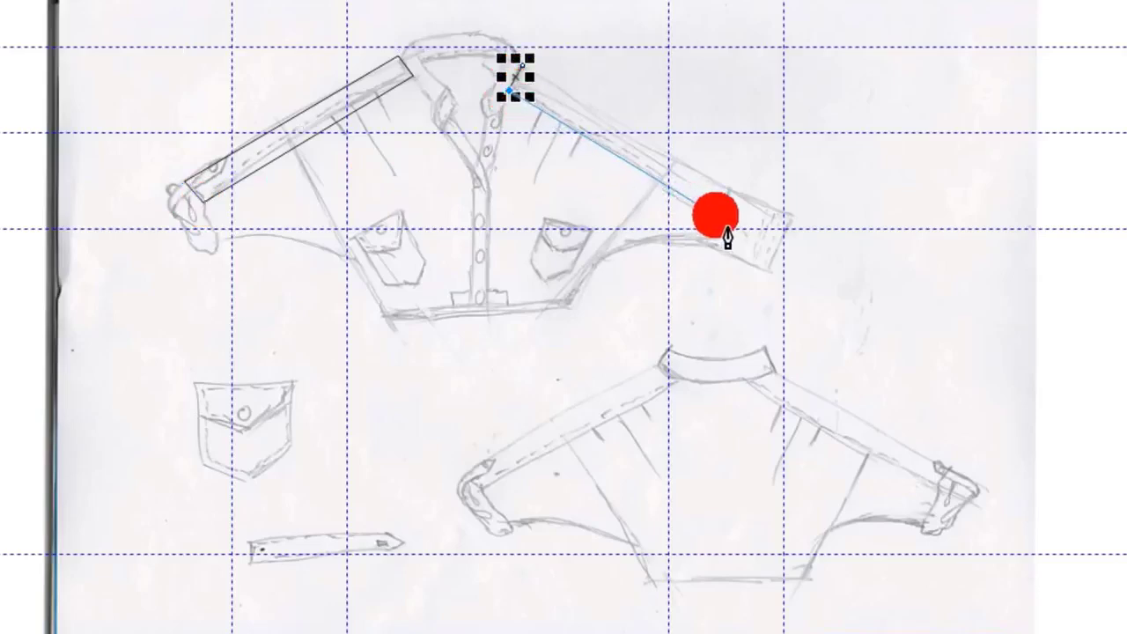
mouse_move(727, 228)
mouse_down()
mouse_move(731, 184)
mouse_move(524, 64)
mouse_move(532, 88)
mouse_up()
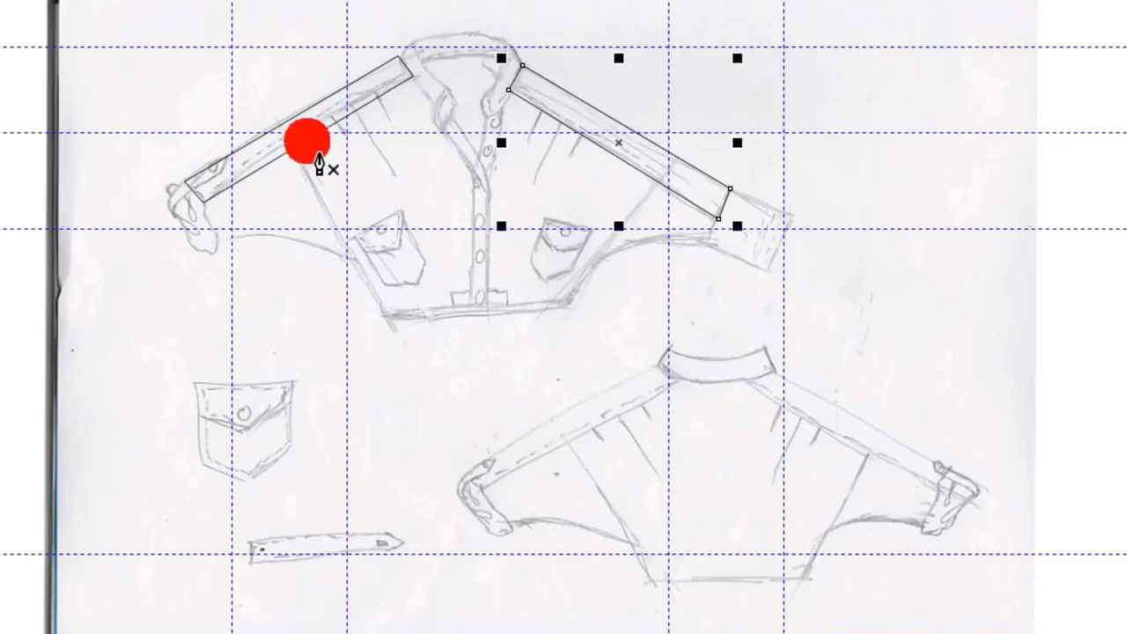
- Trace the front bodice as a closed six-cornered outline through the hem corners, armhole tops and the neck ends of both shoulder bands
click(387, 318)
drag(493, 332, 565, 309)
click(568, 310)
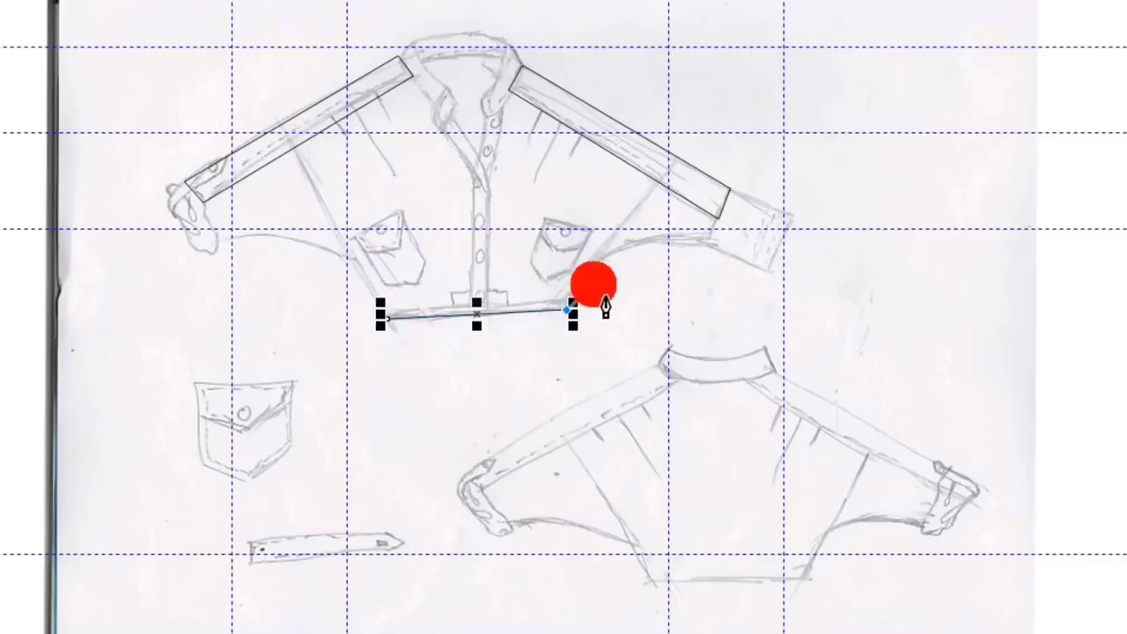
drag(669, 199, 653, 183)
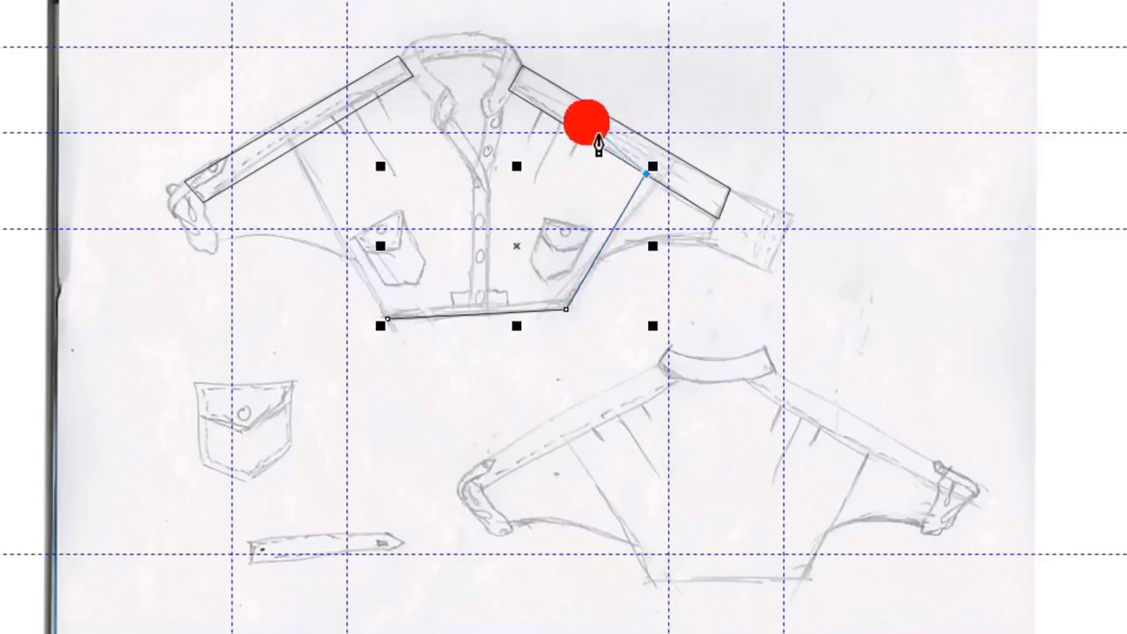
drag(517, 107, 520, 107)
click(511, 88)
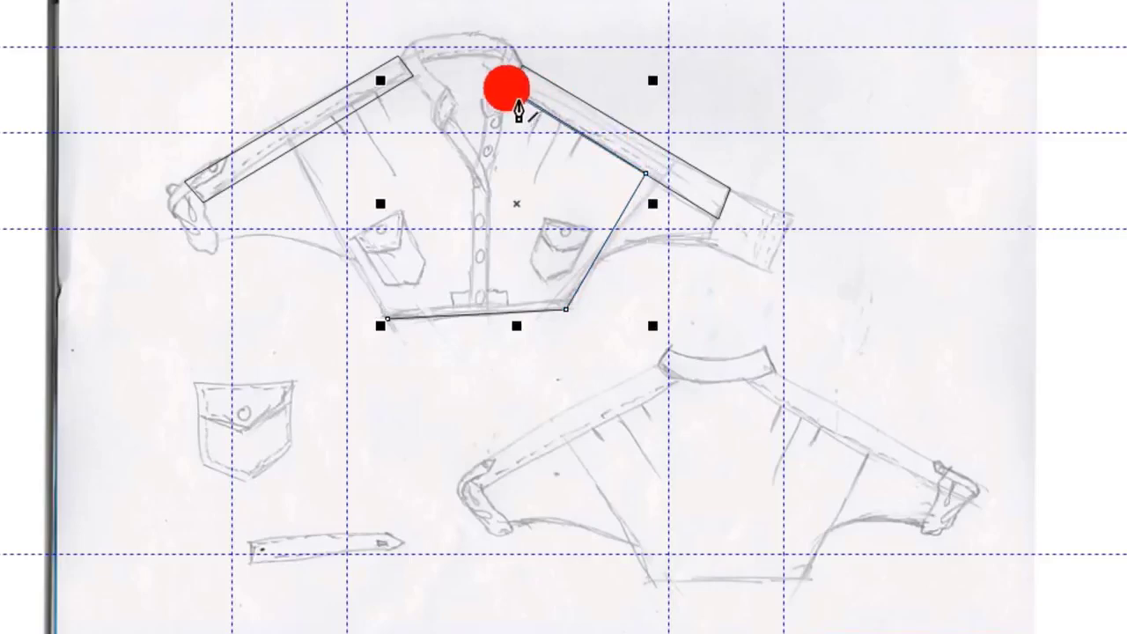
drag(408, 76, 412, 79)
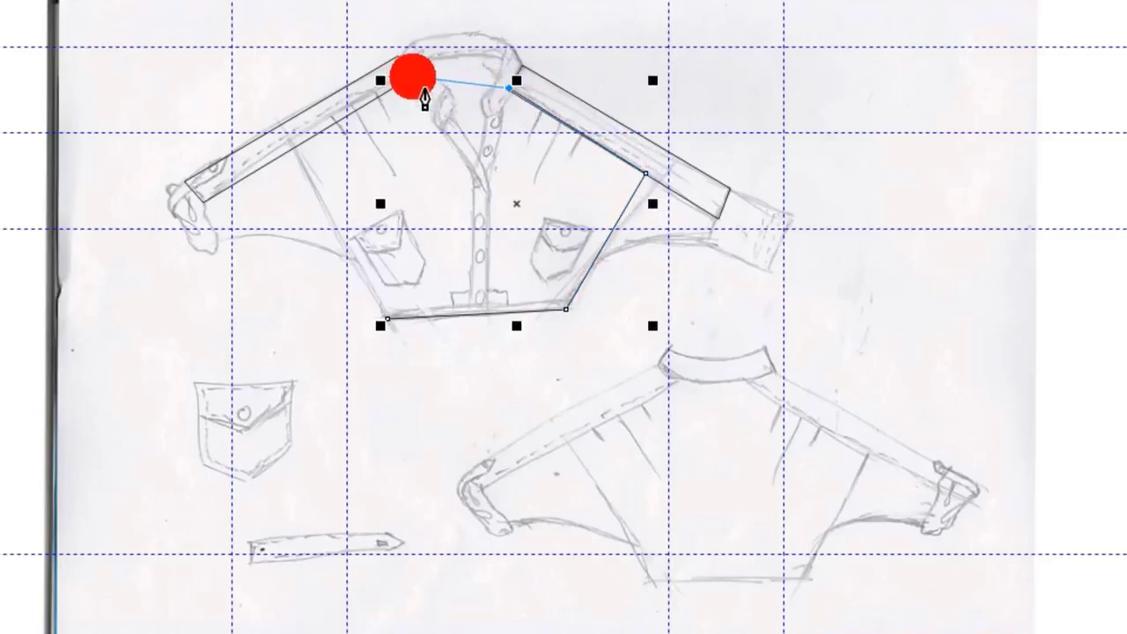
click(412, 77)
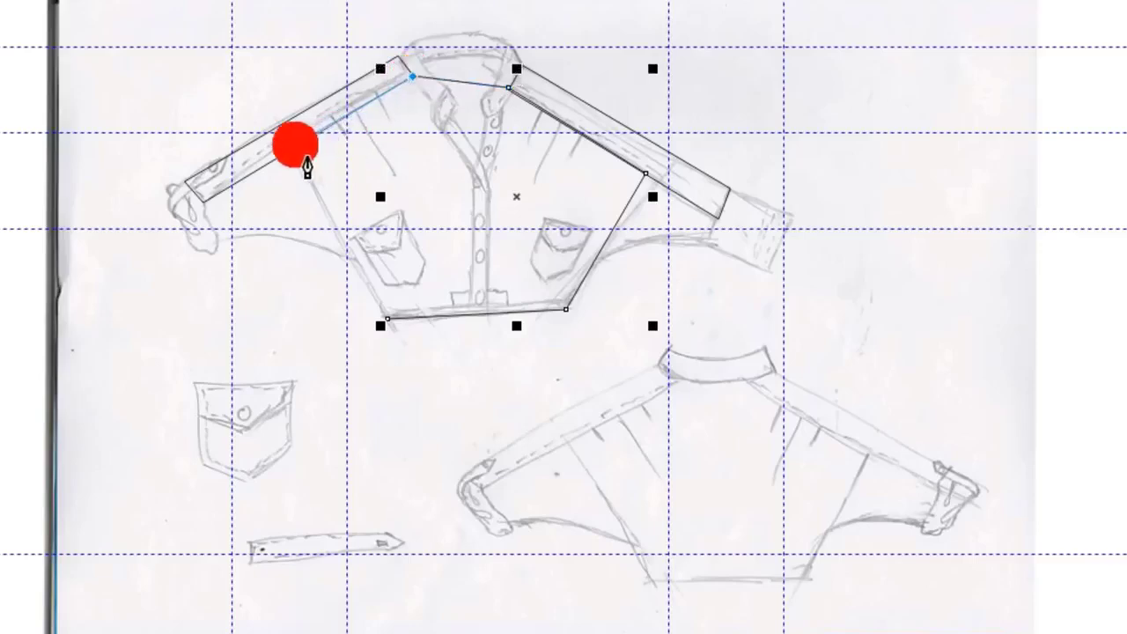
drag(292, 148, 385, 321)
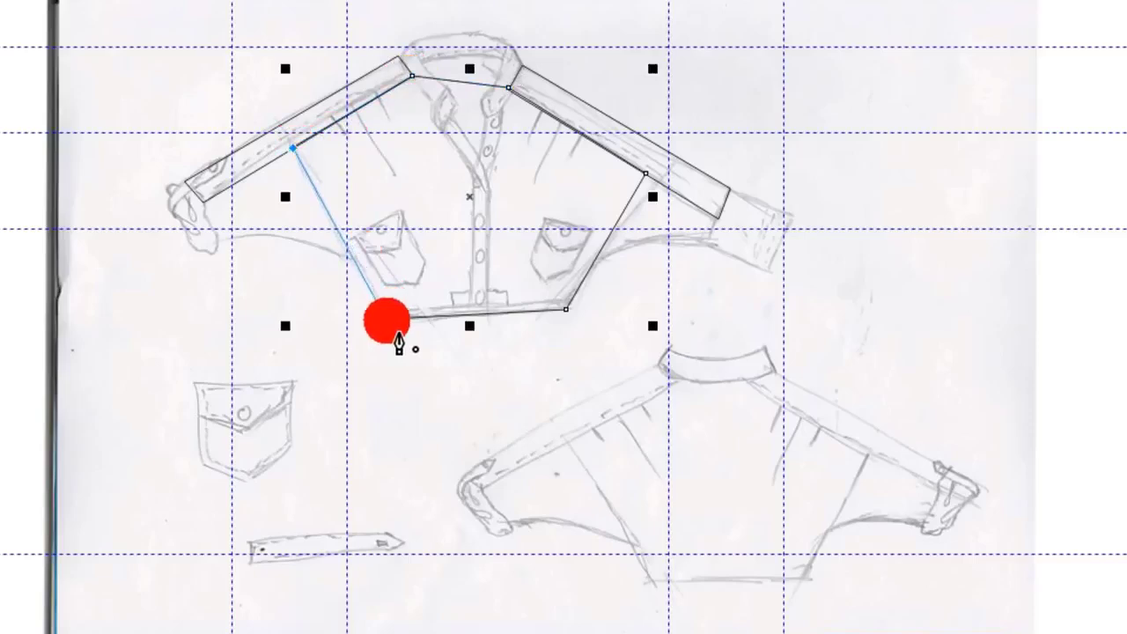
click(386, 320)
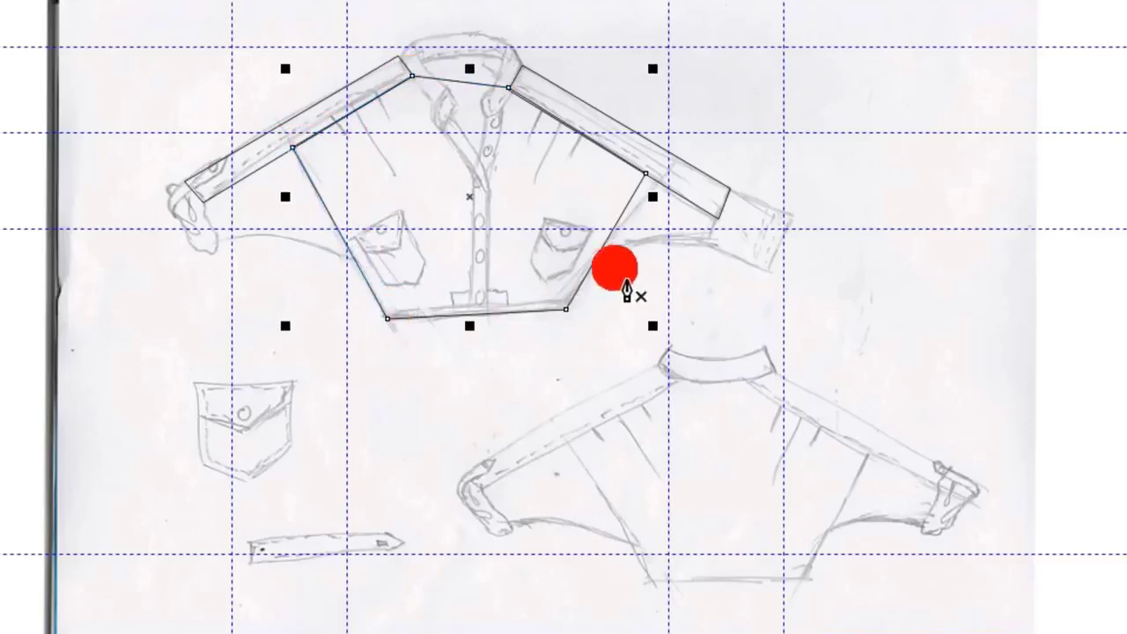
- Trace the right-hand sleeve of the front view as a closed shape through the cuff seam, shoulder band and underarm corners with the Pen tool
click(709, 244)
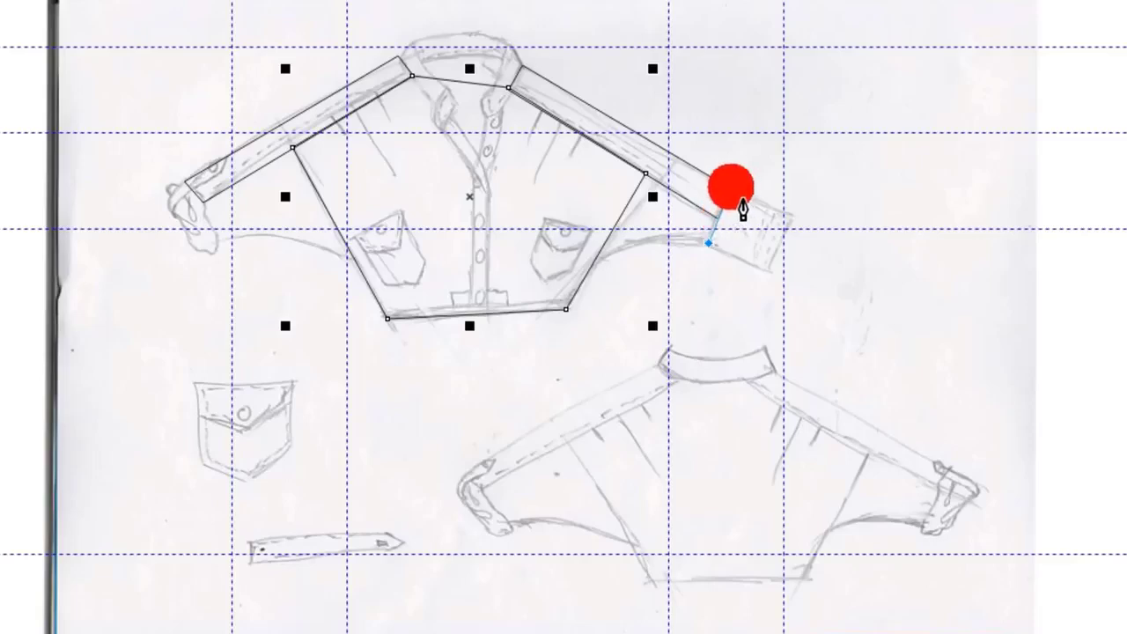
click(731, 187)
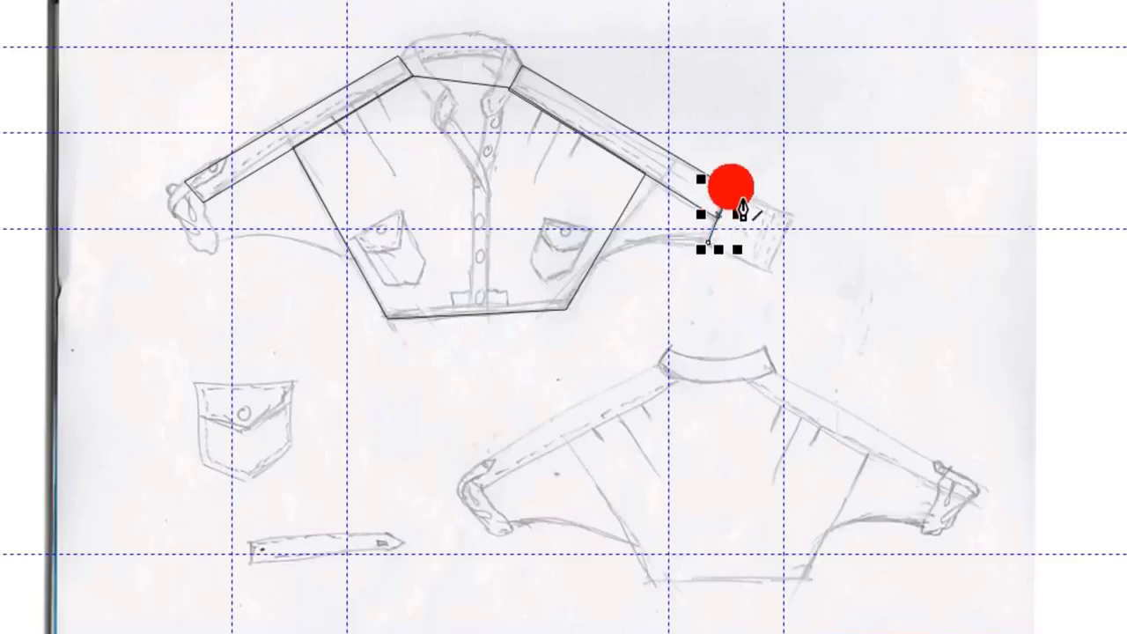
click(651, 139)
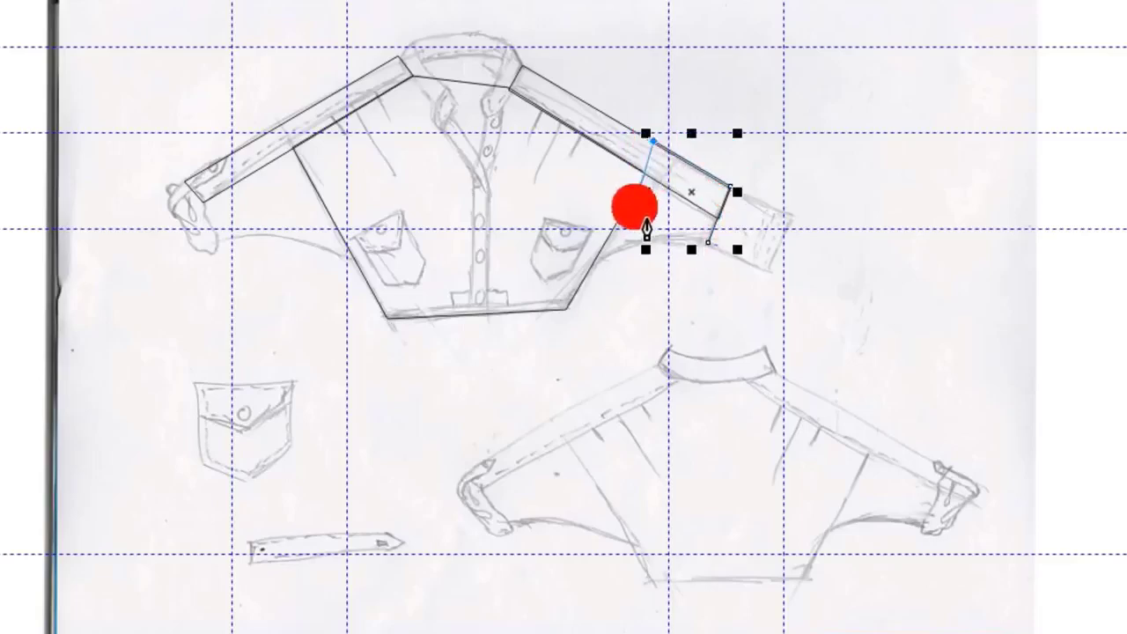
click(588, 266)
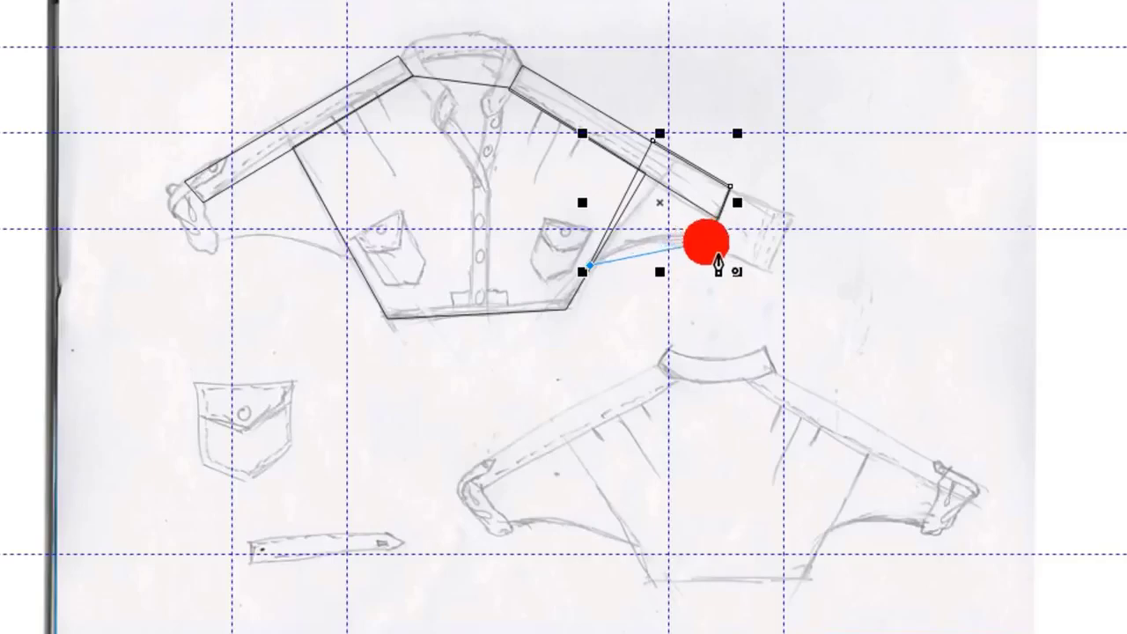
click(708, 241)
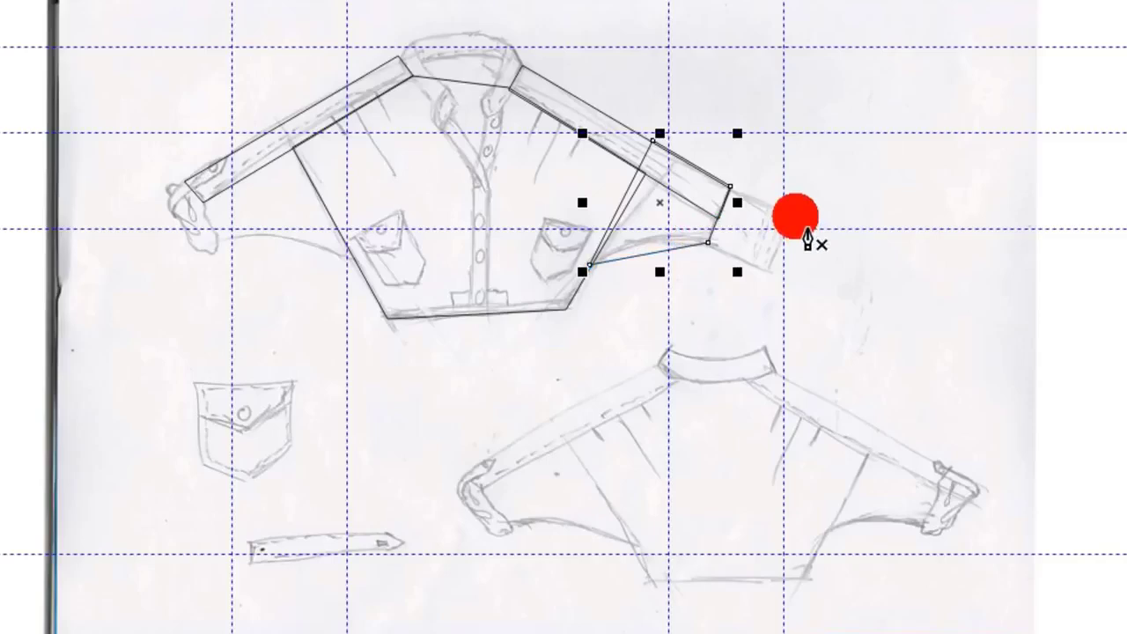
- Trace the cuff beyond the end of the right-hand sleeve as a closed four-cornered shape
drag(769, 212, 742, 209)
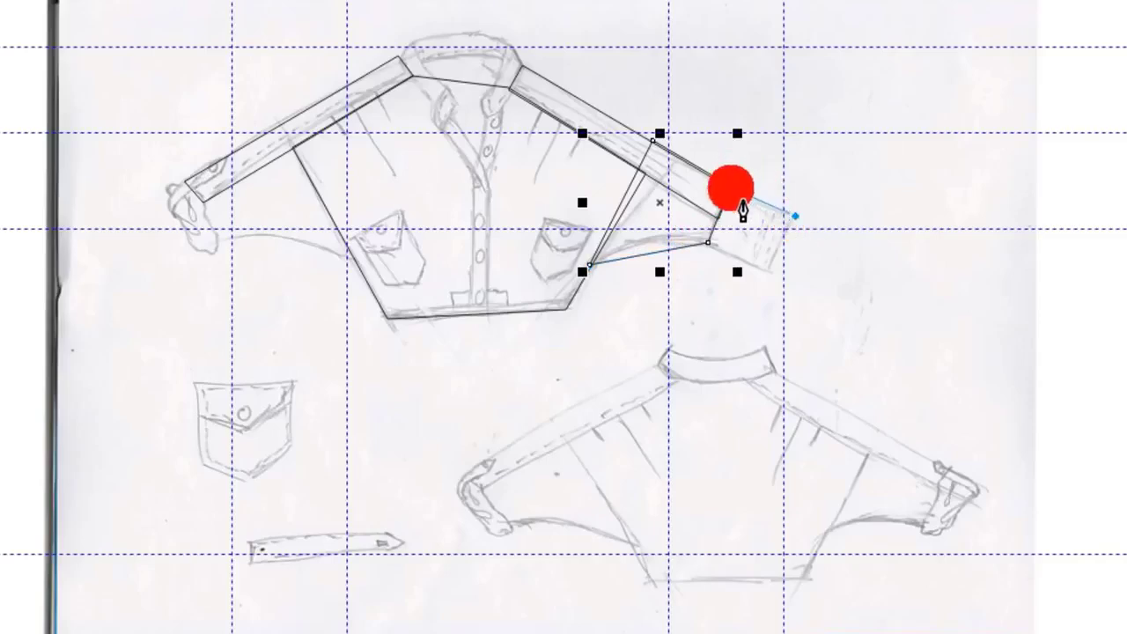
click(739, 208)
drag(706, 247, 795, 214)
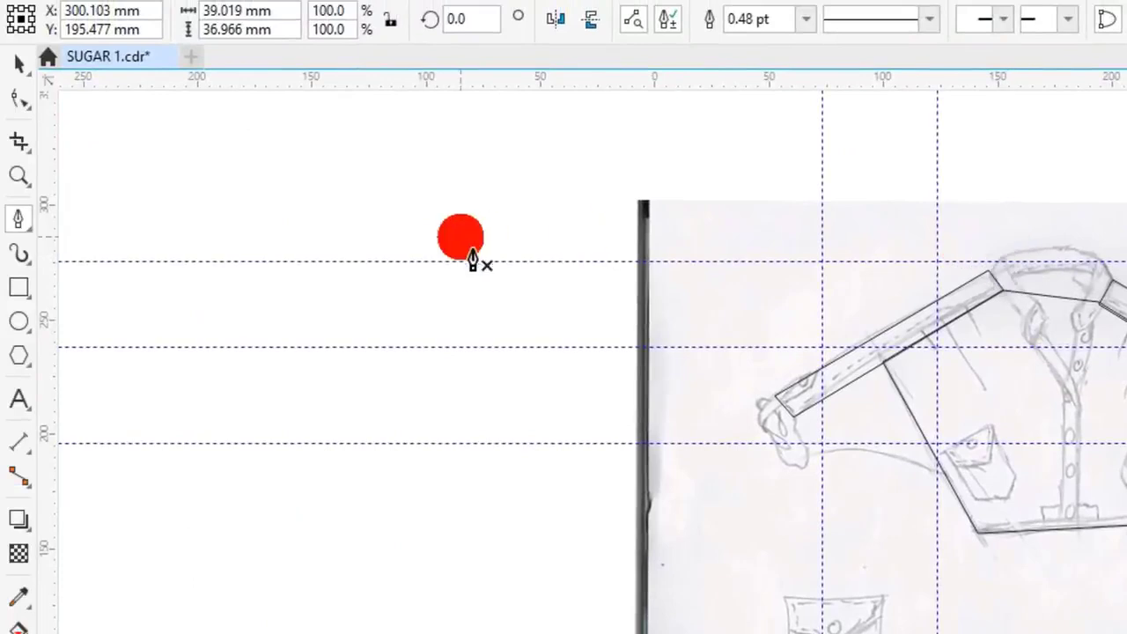
- Trace the left-hand collar leaf of the front view as a closed four-cornered shape with the Pen tool
click(20, 178)
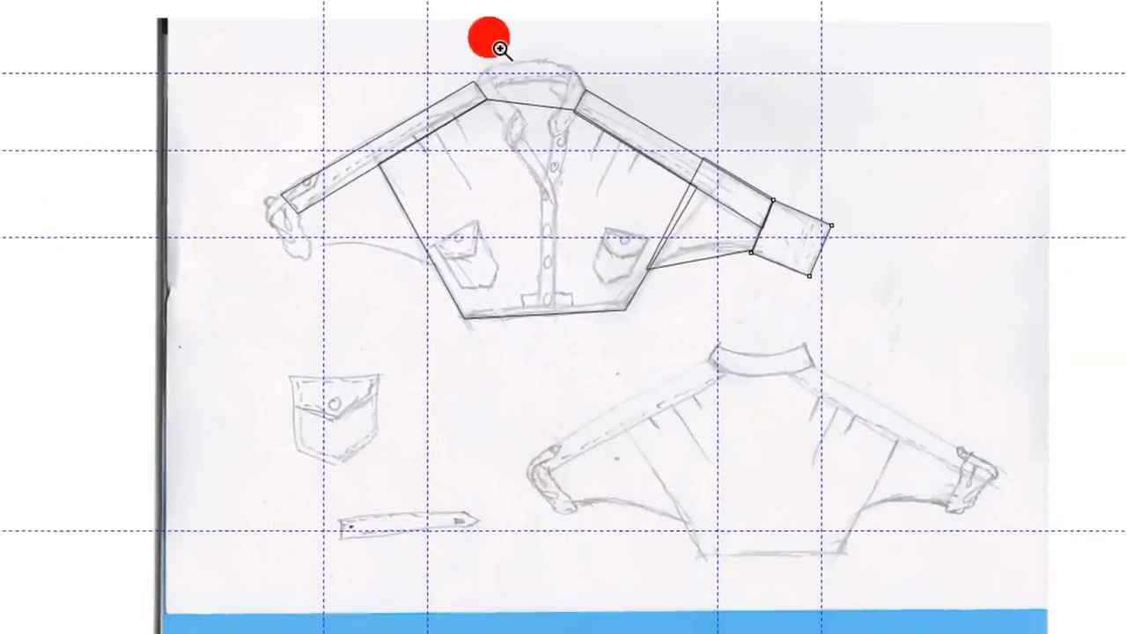
drag(801, 172, 1088, 360)
drag(658, 200, 658, 200)
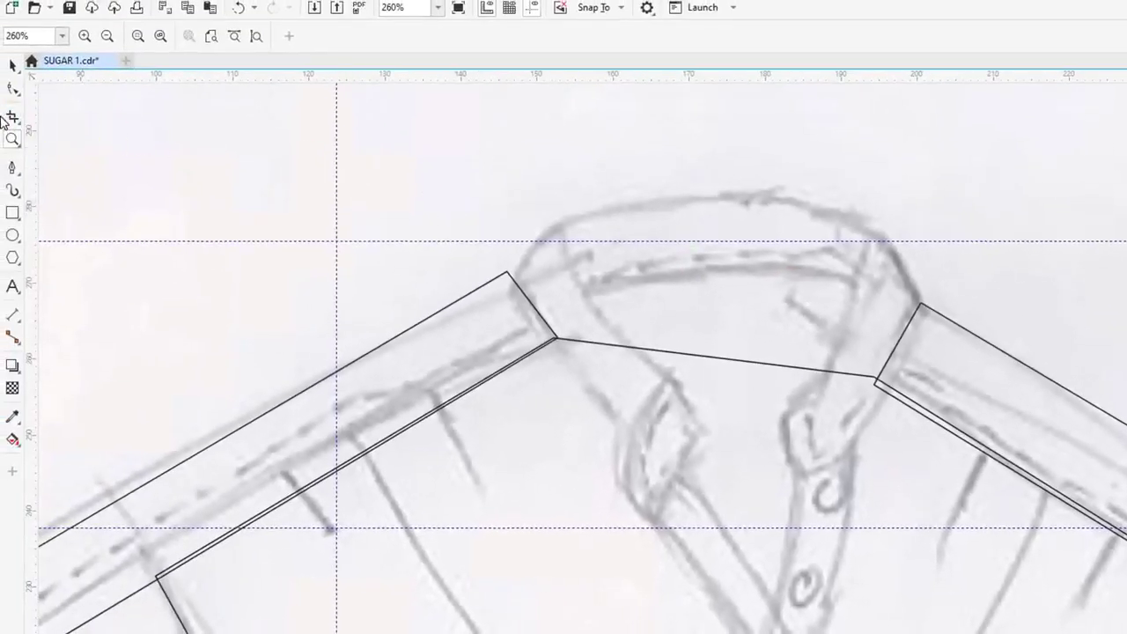
click(12, 172)
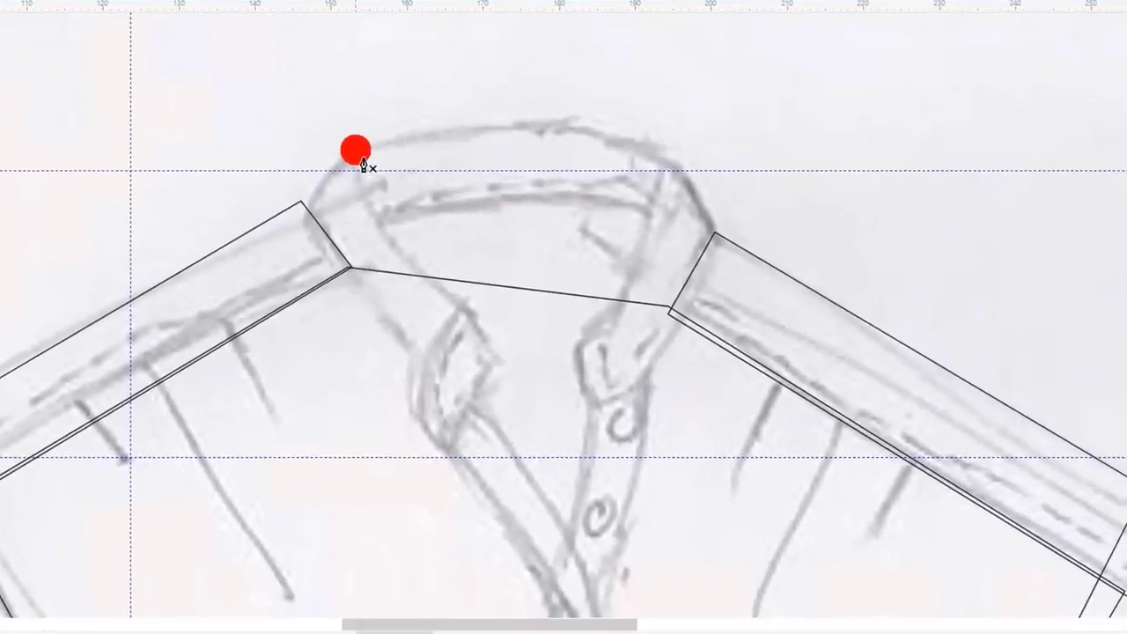
drag(355, 150, 417, 362)
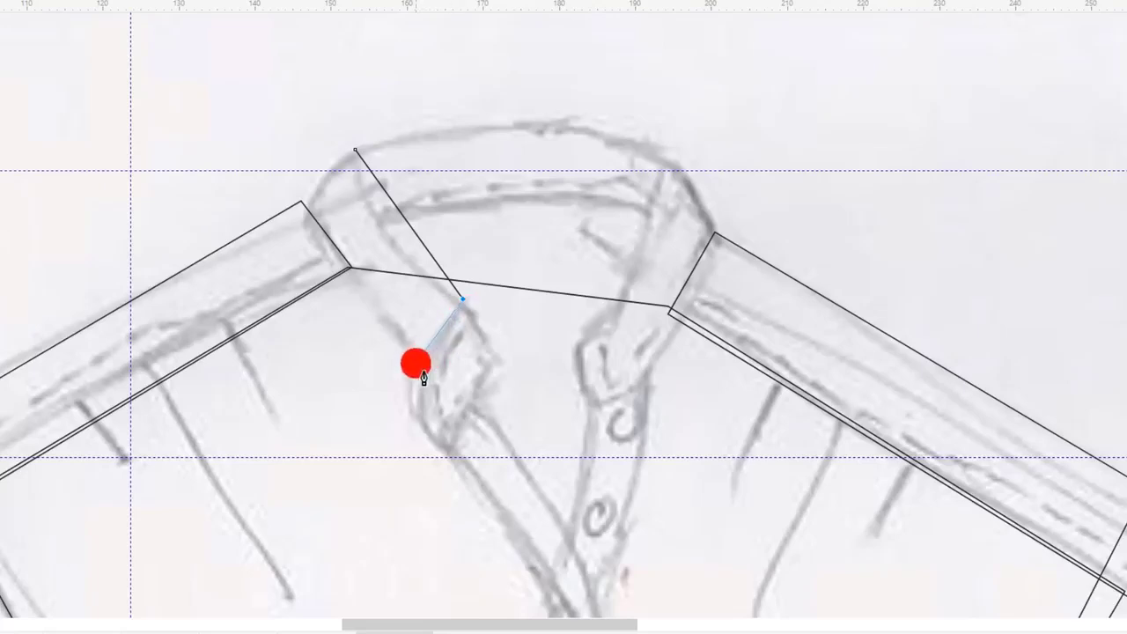
click(417, 362)
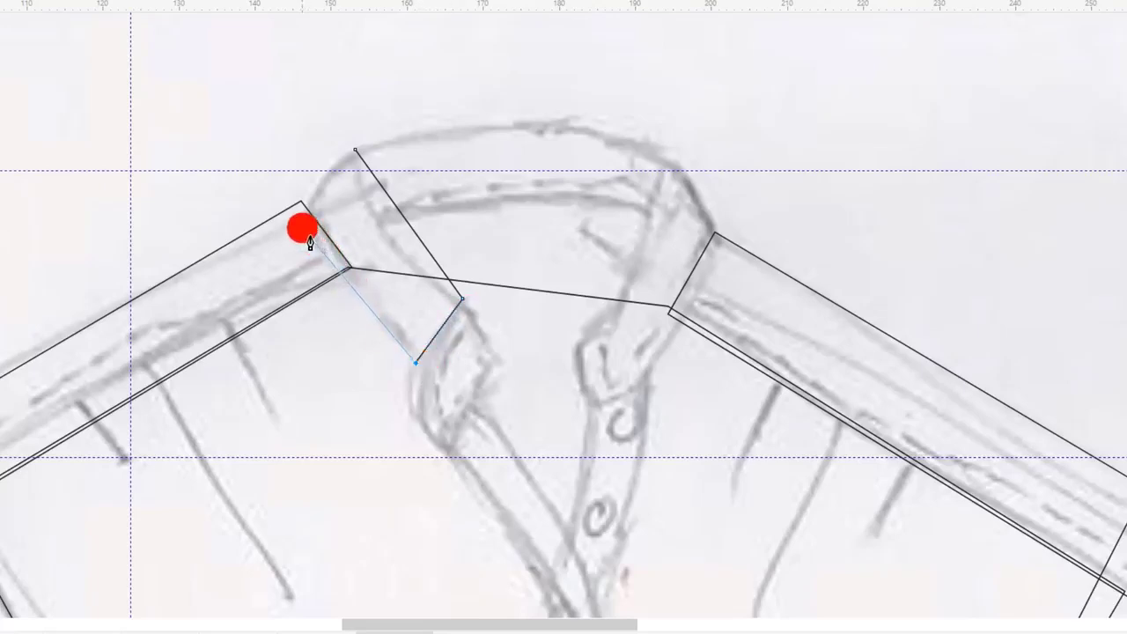
drag(308, 238, 355, 151)
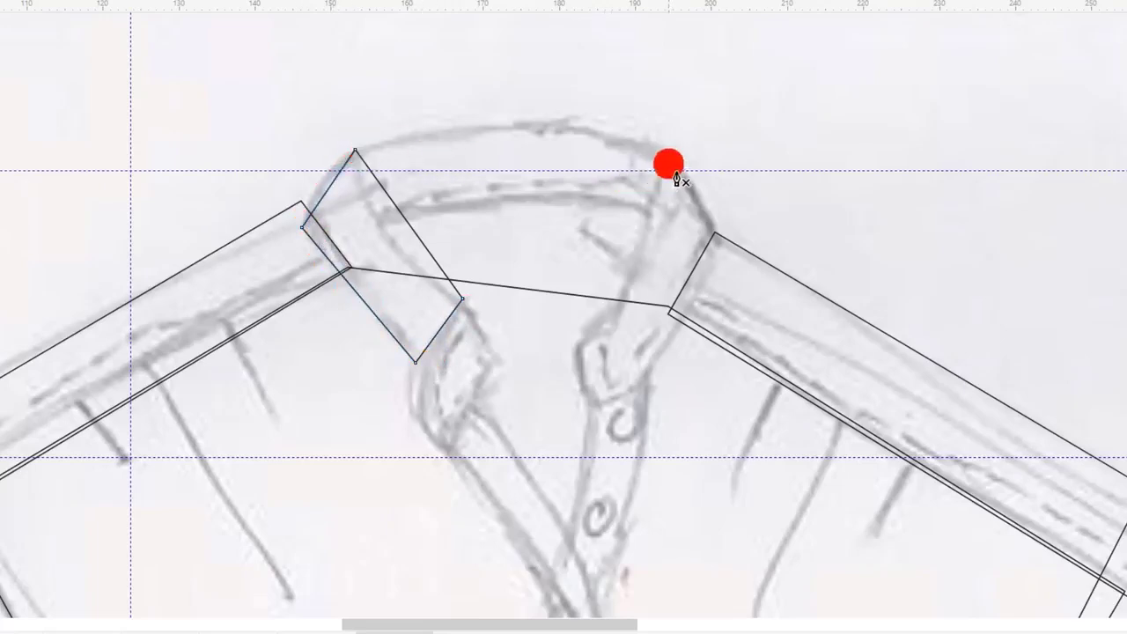
- Trace the right-hand collar leaf with its pointed end as a closed eight-cornered outline about 19 × 32 mm
drag(668, 163, 619, 322)
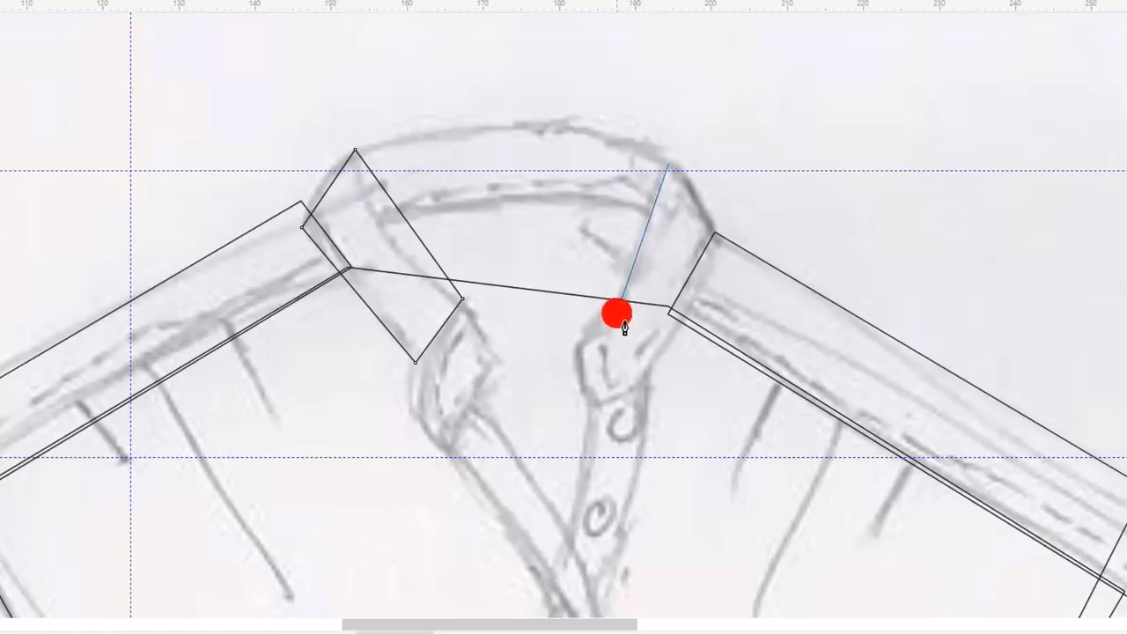
click(617, 311)
click(575, 342)
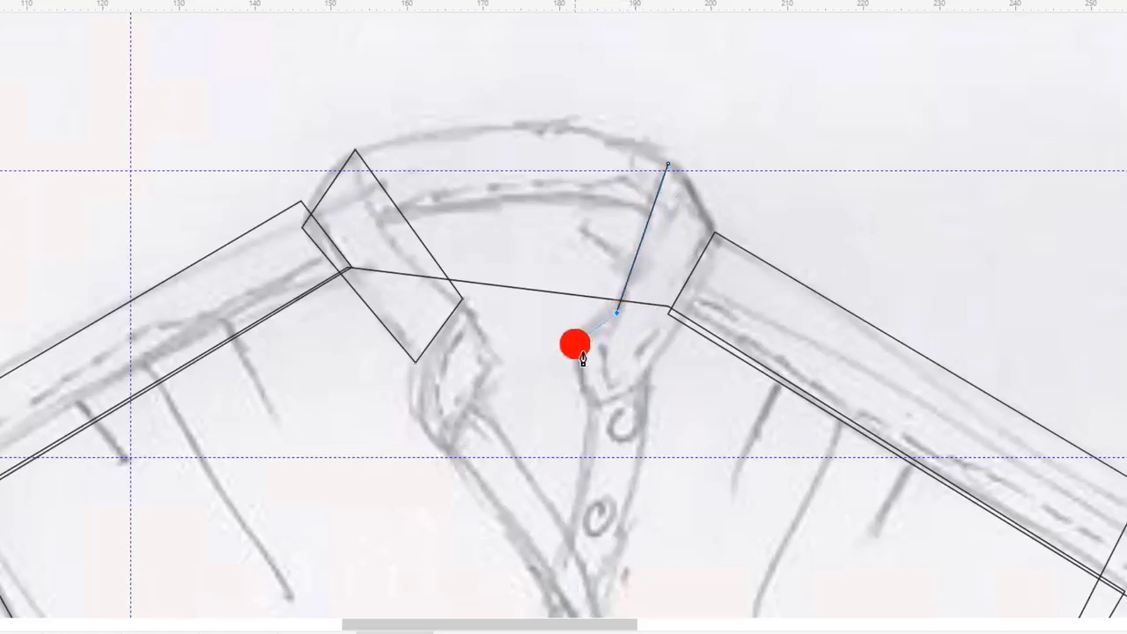
drag(583, 396, 597, 412)
click(600, 411)
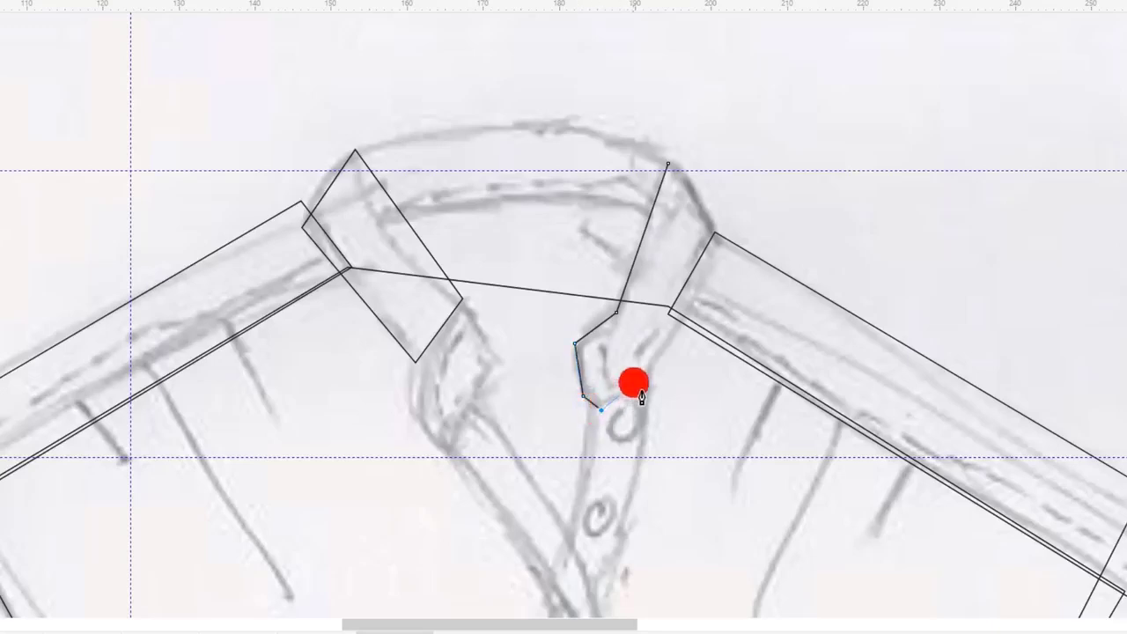
click(643, 378)
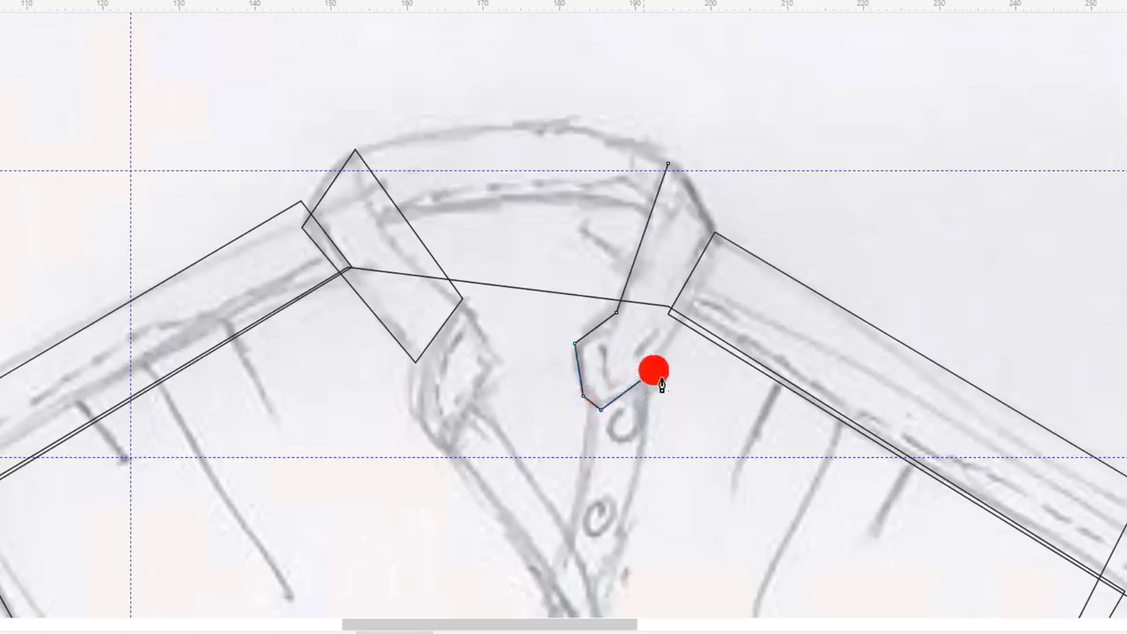
click(684, 324)
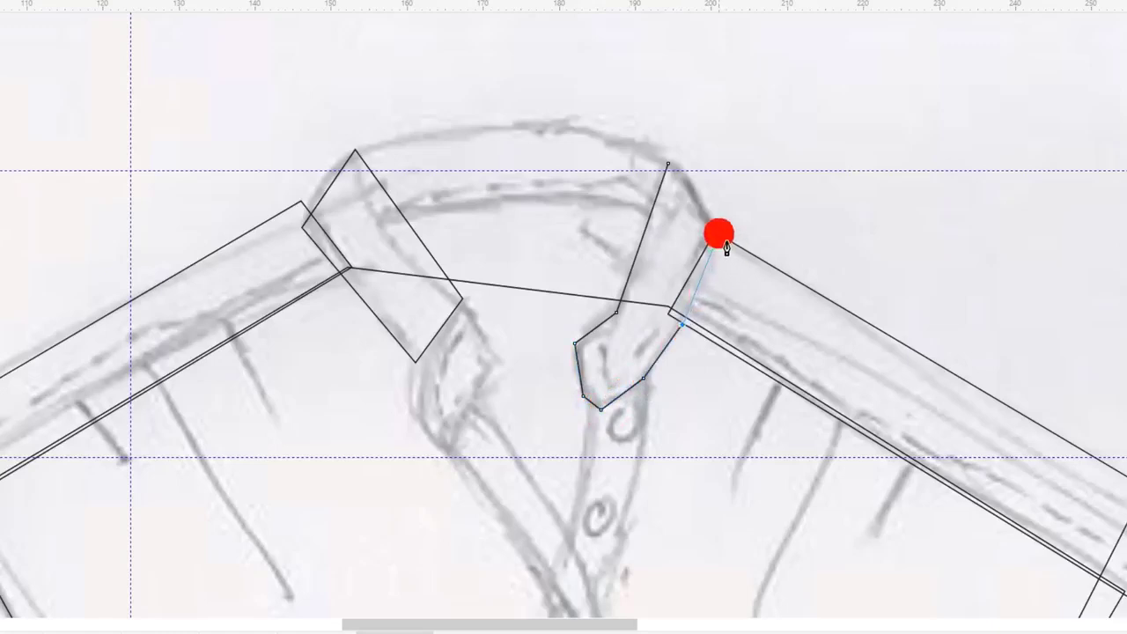
click(718, 233)
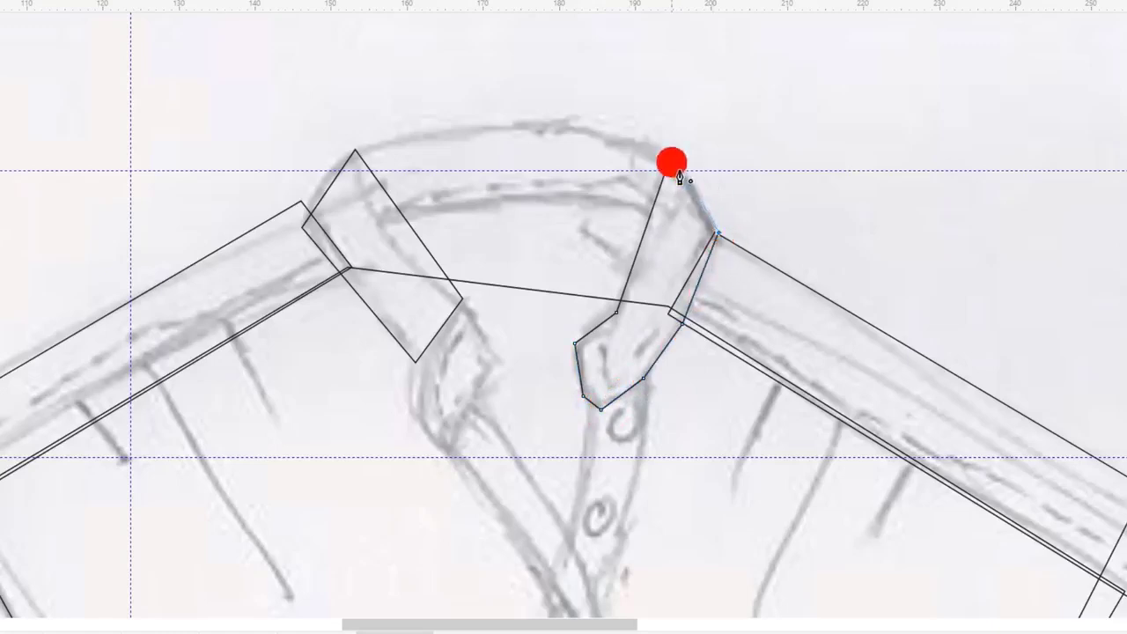
click(671, 167)
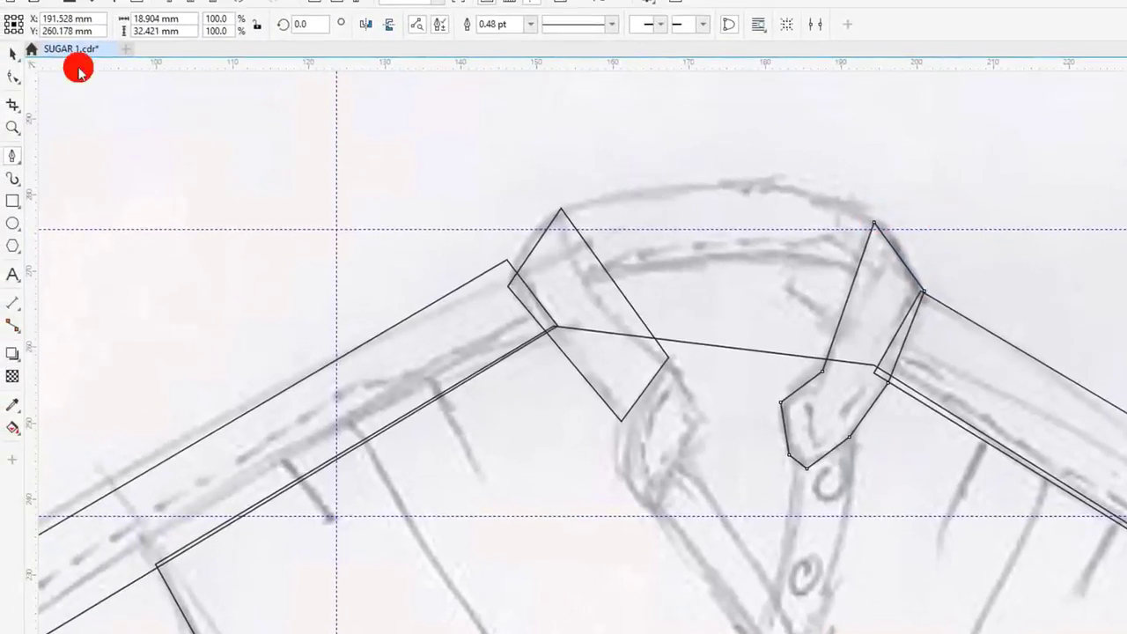
- Convert the short outer edge of the left-hand collar leaf to a curve and bow it outward along the sketch with the Shape tool
click(12, 76)
click(564, 271)
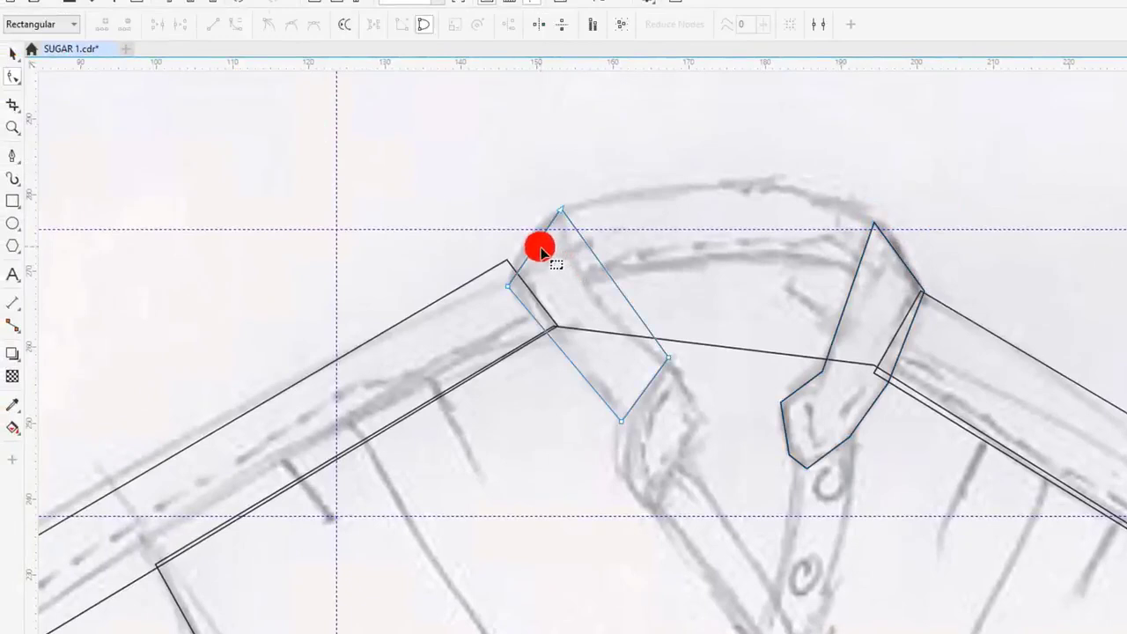
click(537, 249)
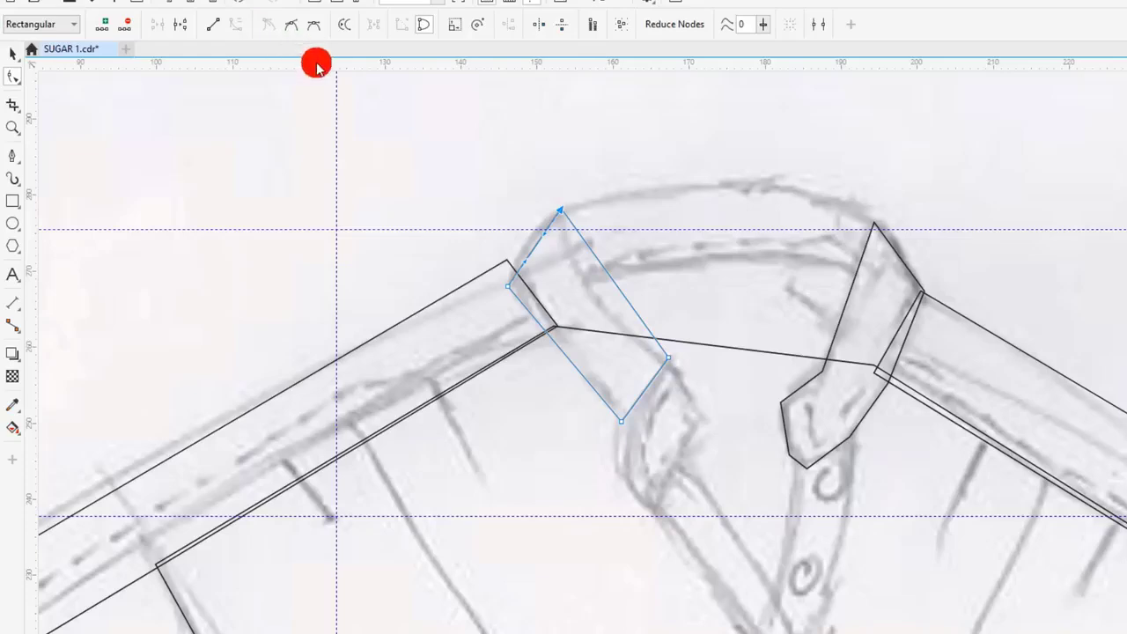
click(378, 100)
click(537, 253)
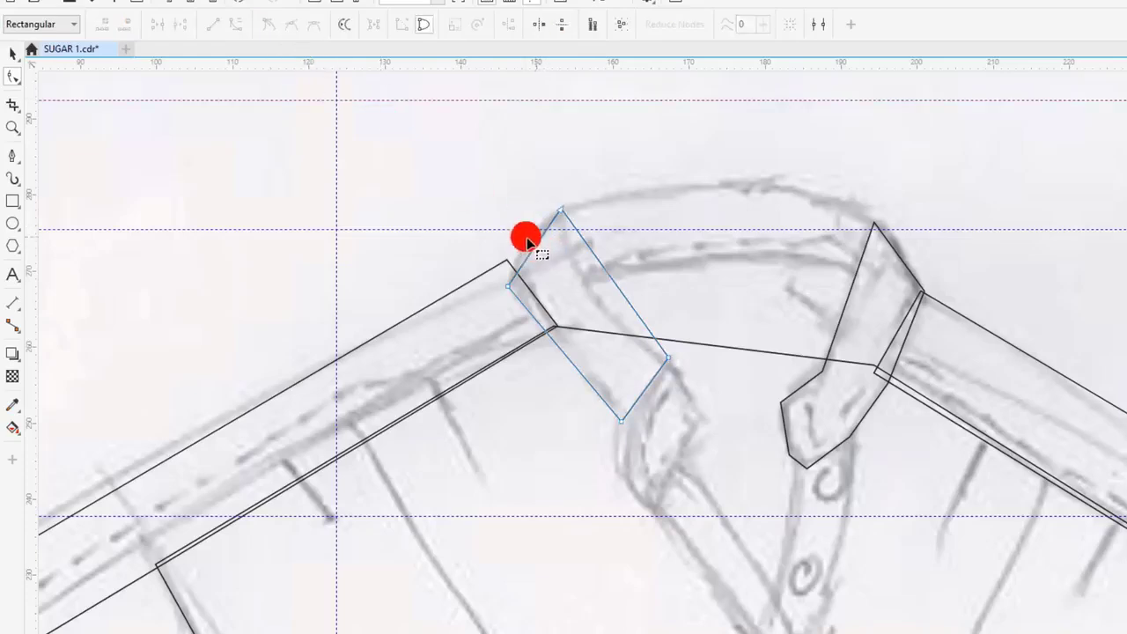
drag(536, 252, 551, 335)
- Move the neck-end corners of the left-hand shoulder band onto the collar edge and pull the collar's outer corner to the band
click(480, 303)
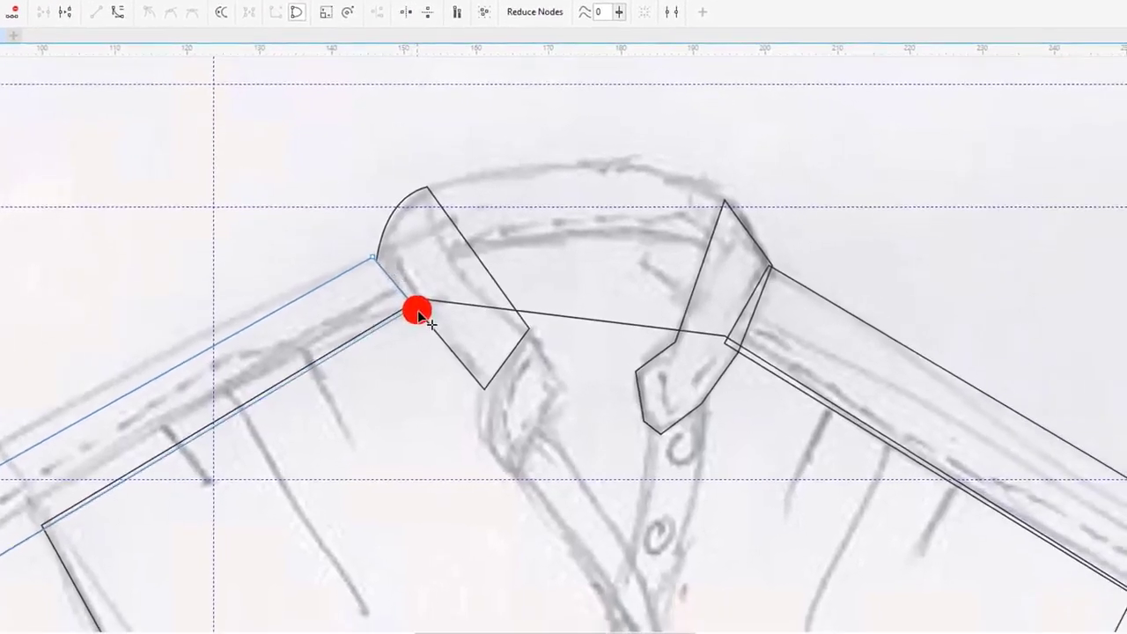
click(413, 251)
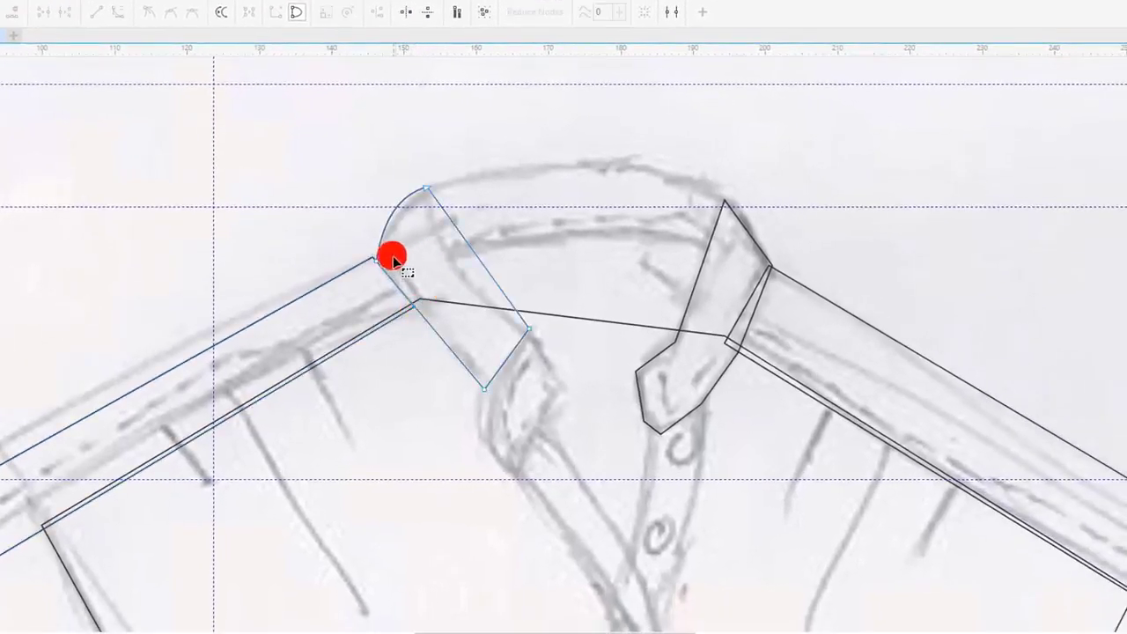
click(378, 263)
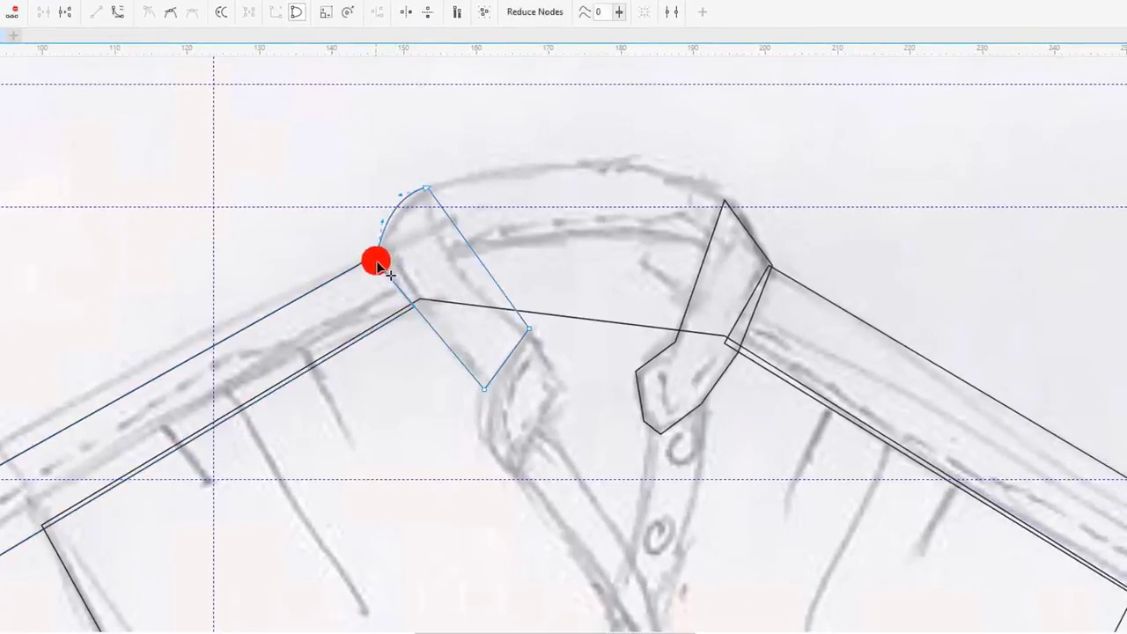
- Convert the left-hand collar leaf's long inner edge to a curve, bend it inward along the sketch and nudge the outer corner slightly up
click(483, 262)
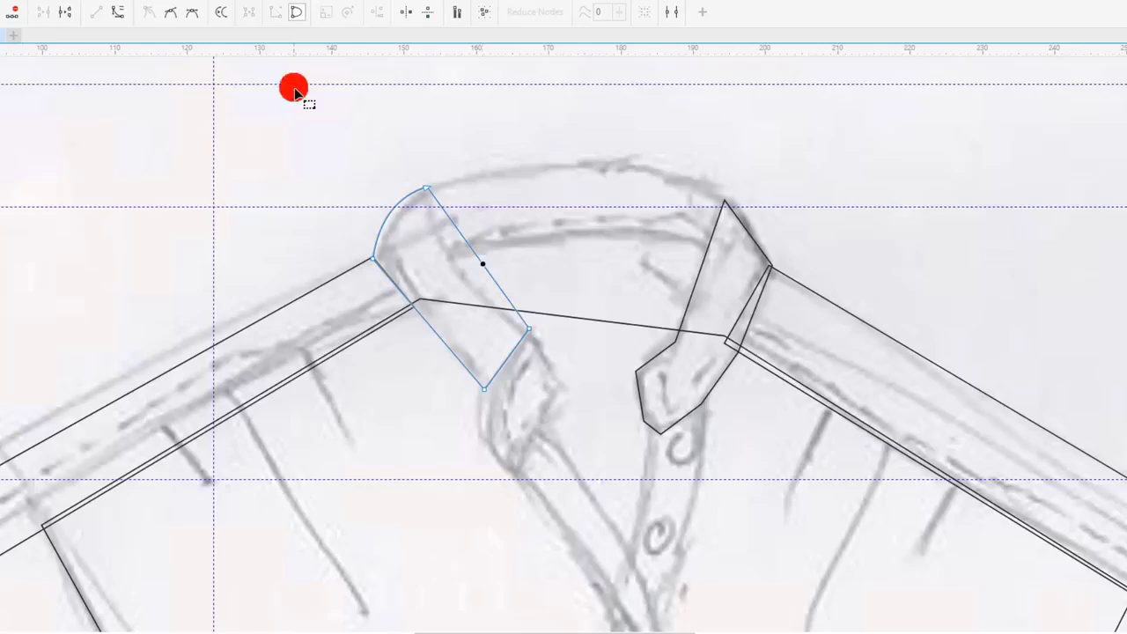
click(114, 12)
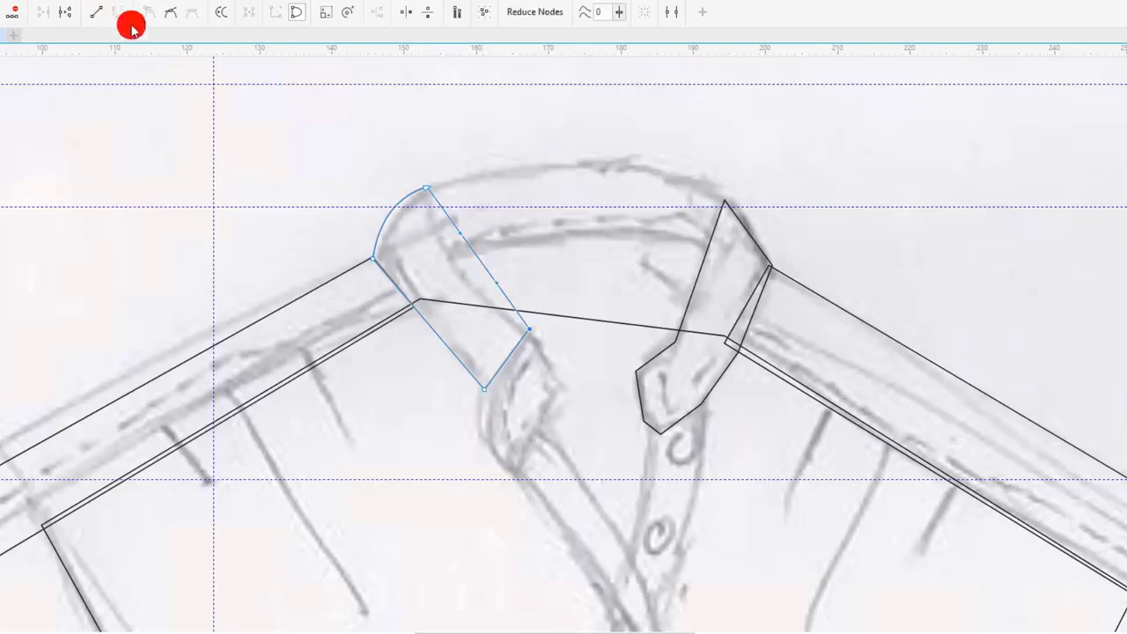
drag(475, 253, 454, 262)
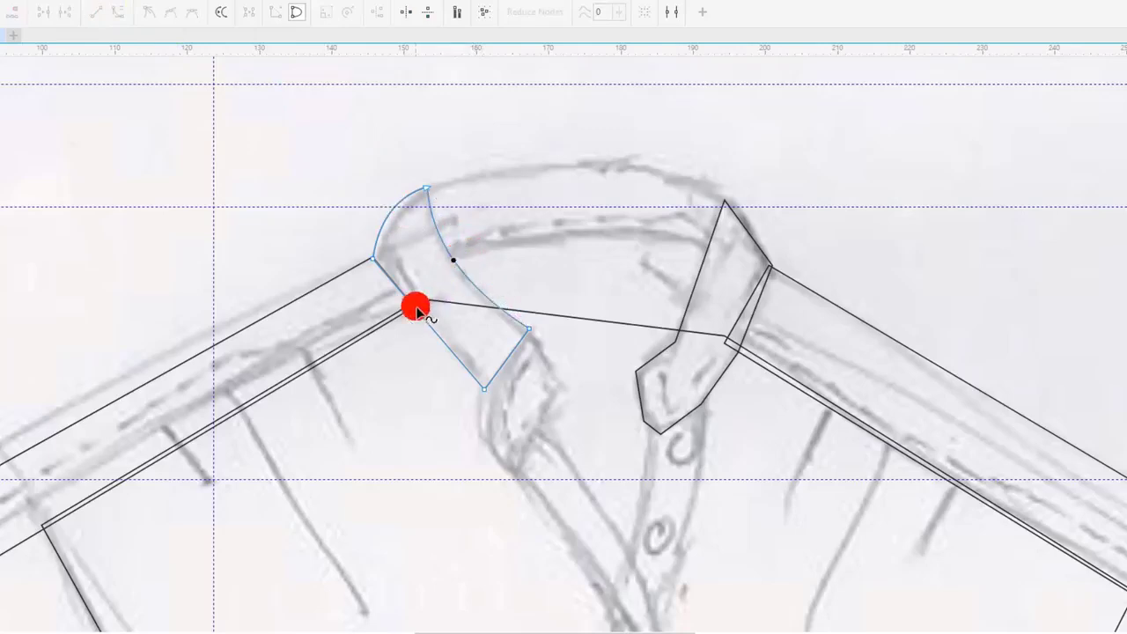
click(377, 265)
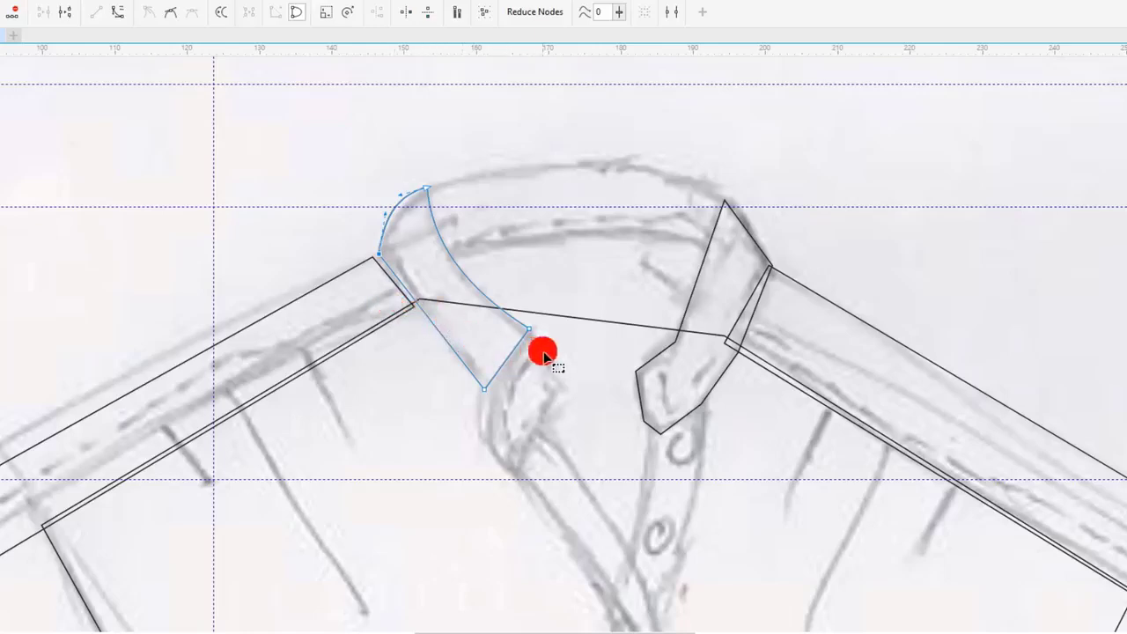
- Adjust the top corner of the right-hand collar leaf, convert its upper outer edge to a curve and bow it outward along the sketch
click(745, 224)
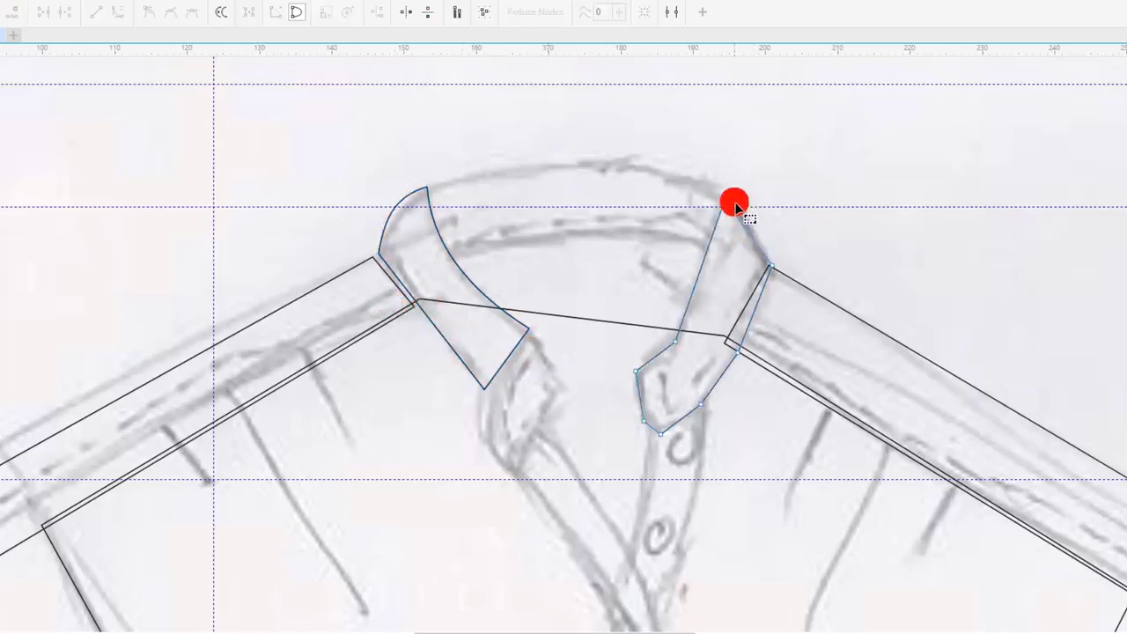
mouse_move(722, 198)
mouse_down()
mouse_move(758, 212)
mouse_move(721, 203)
mouse_up()
click(746, 232)
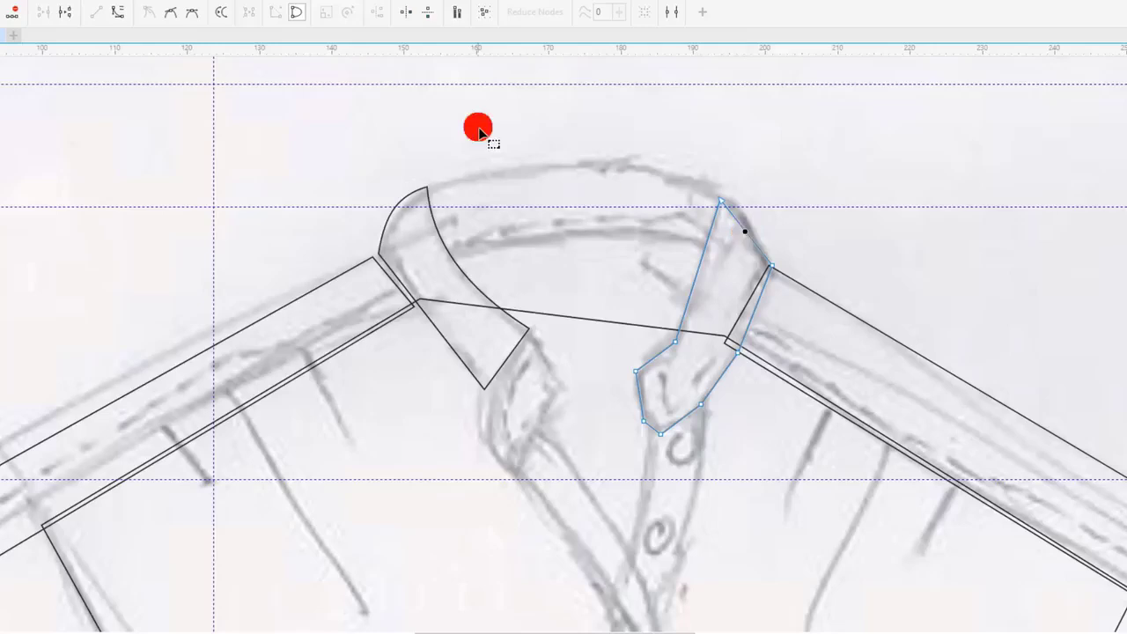
click(118, 12)
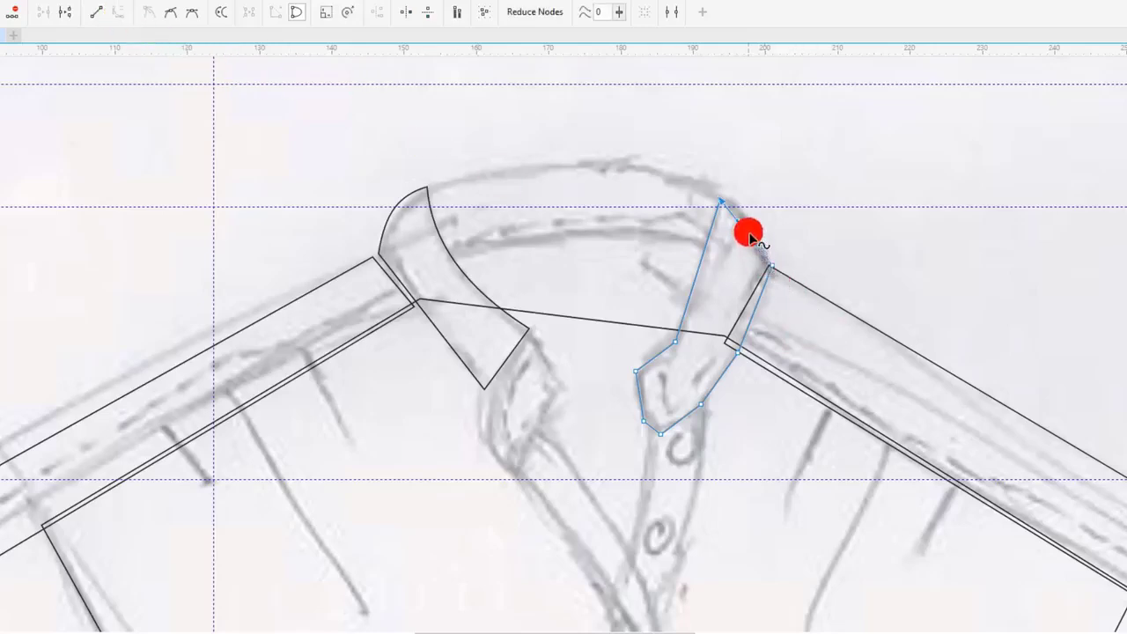
click(759, 233)
drag(757, 233, 788, 334)
- Move the lower neck-end corner of the right-hand shoulder band onto the outer edge of the collar leaf
click(786, 333)
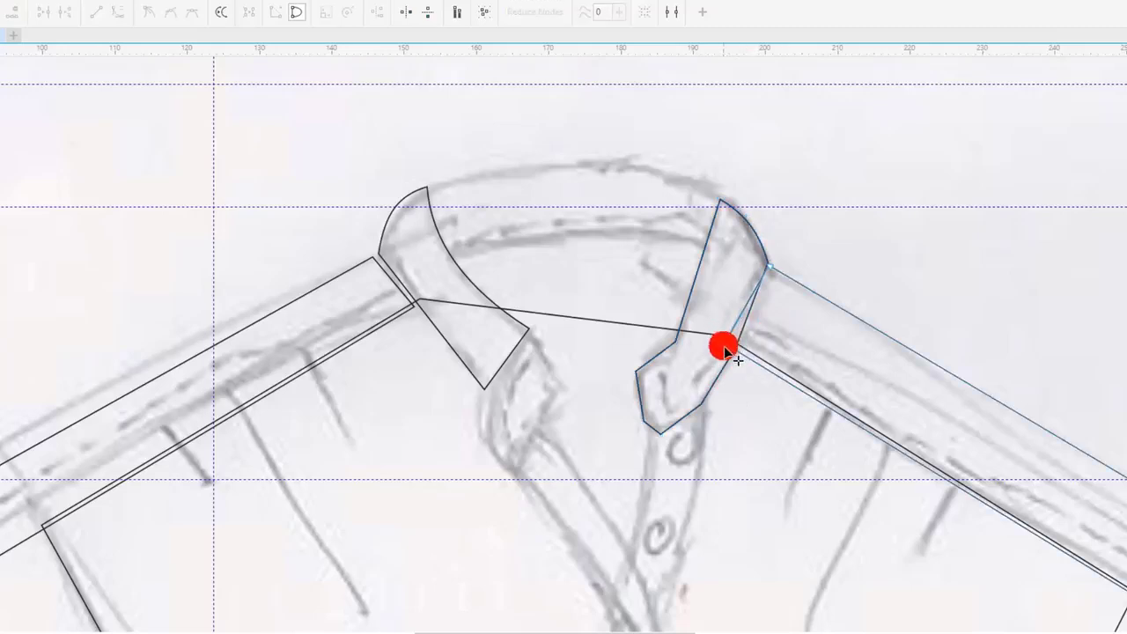
click(740, 349)
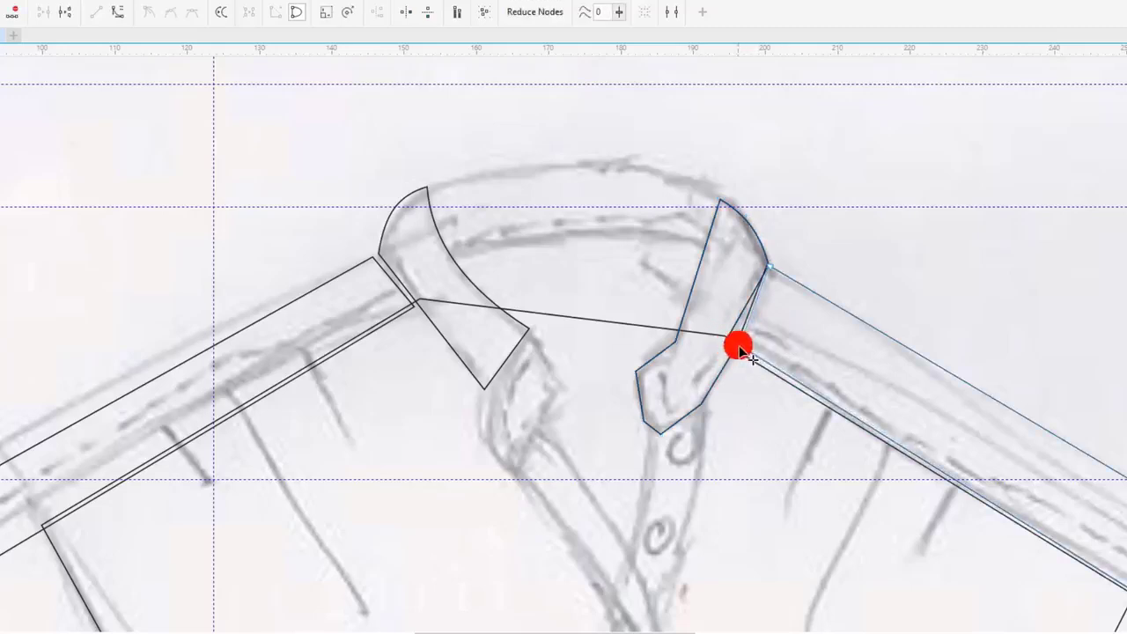
- Settle the right-hand shoulder band's neck corner on the collar leaf, convert the leaf's lower edges to curves and round its inner tip corner
drag(738, 349, 706, 398)
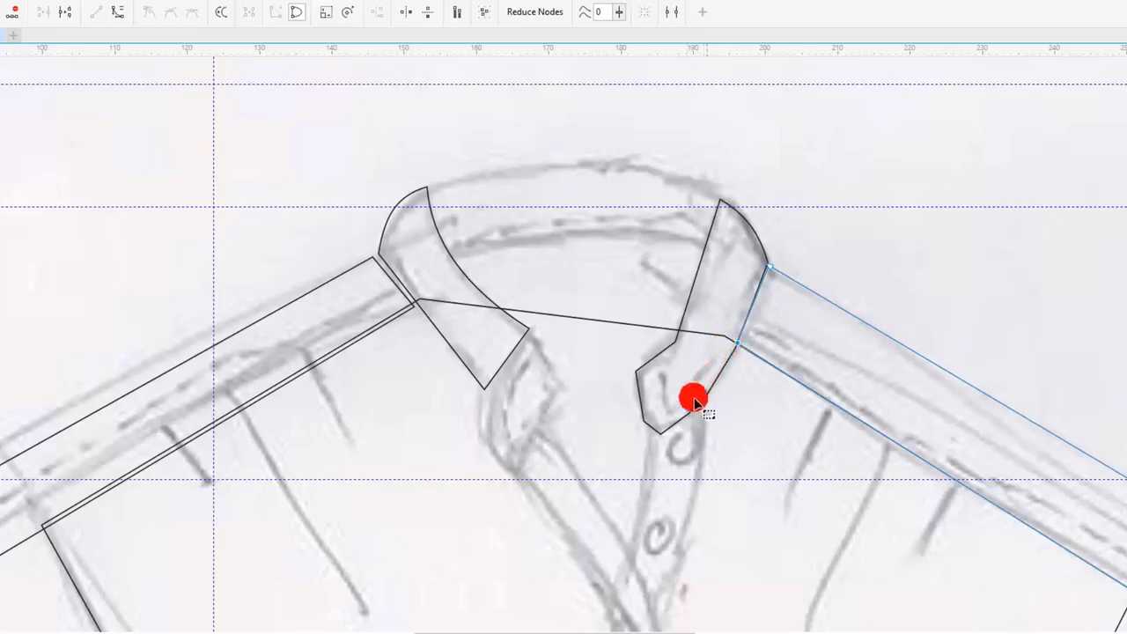
click(640, 376)
click(637, 373)
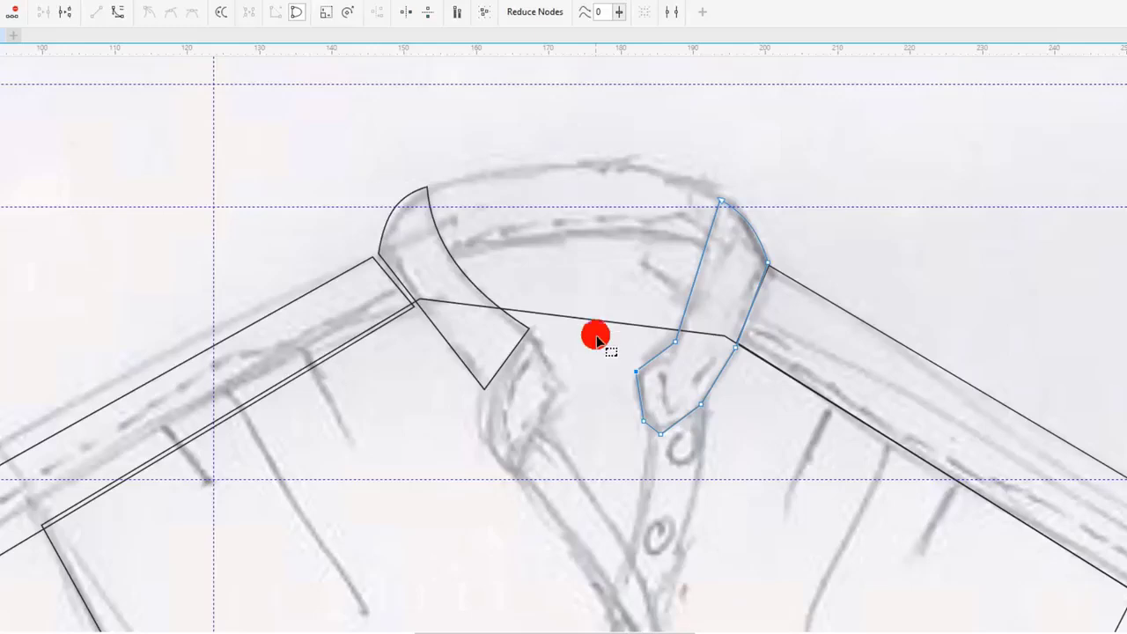
drag(621, 368, 734, 491)
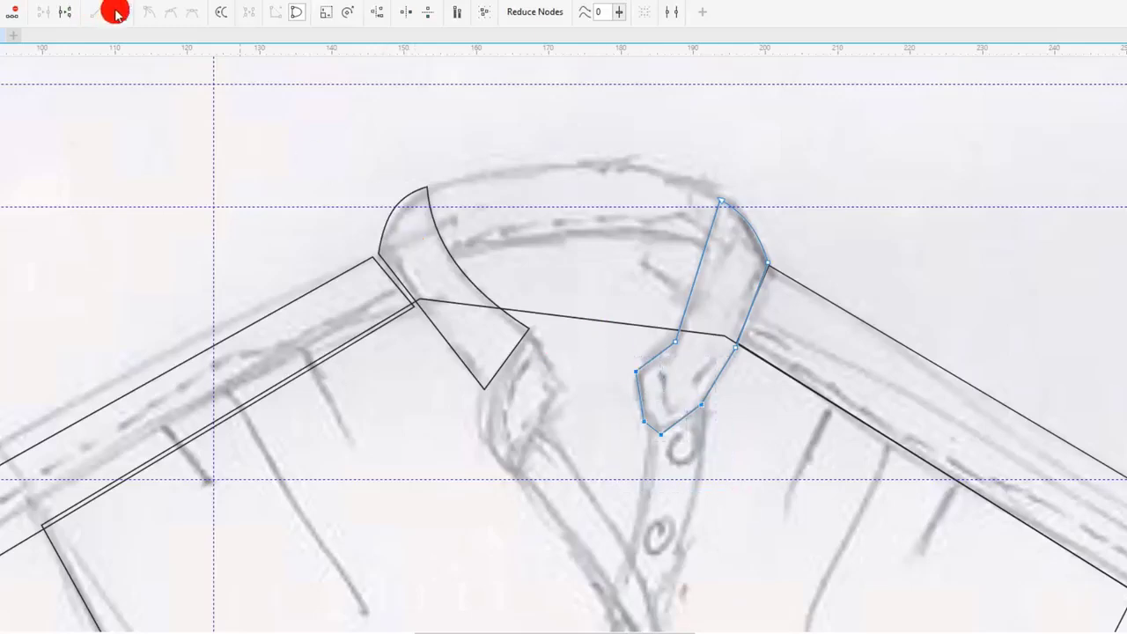
click(630, 394)
click(643, 375)
drag(642, 377, 638, 373)
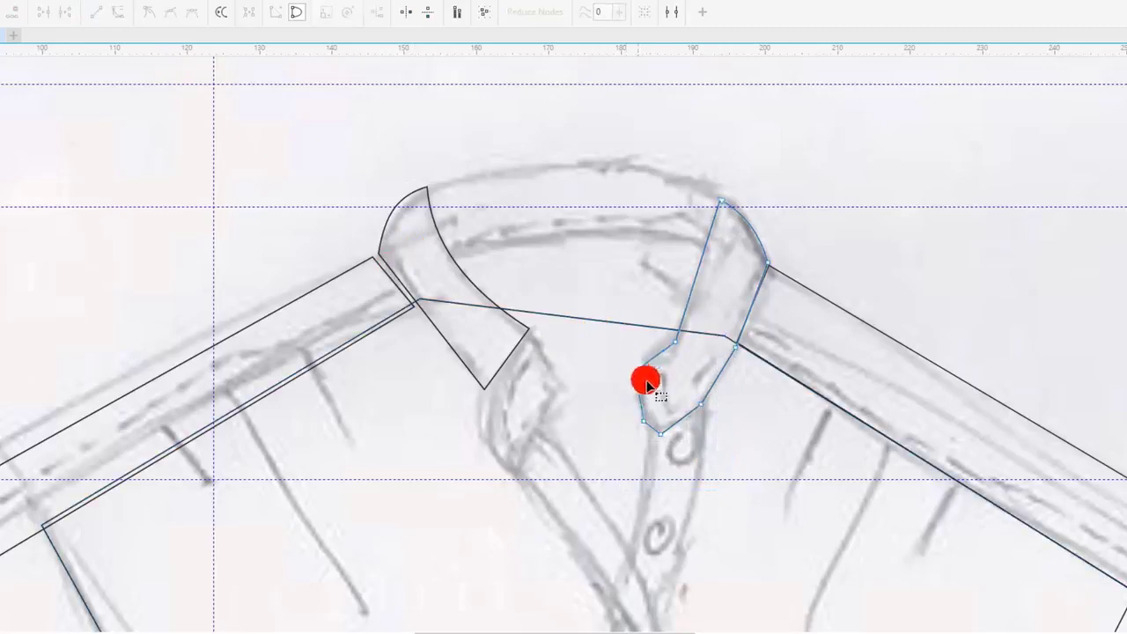
- Smooth the right-hand collar leaf's lower outer edge into one continuous curve by removing its intermediate node
click(700, 401)
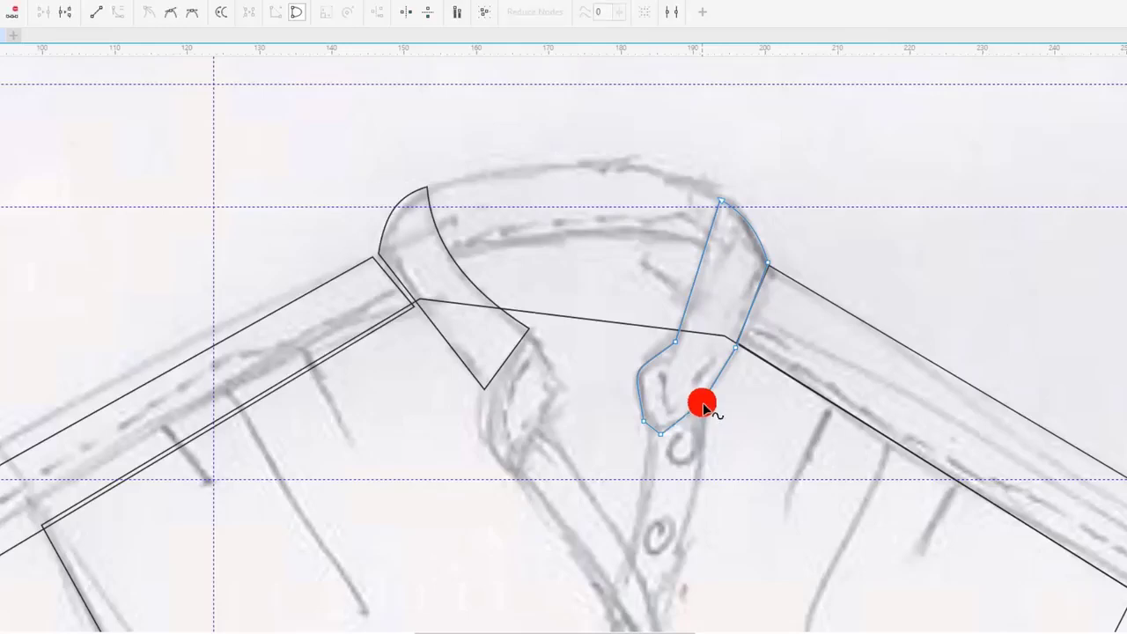
double_click(737, 347)
double_click(662, 433)
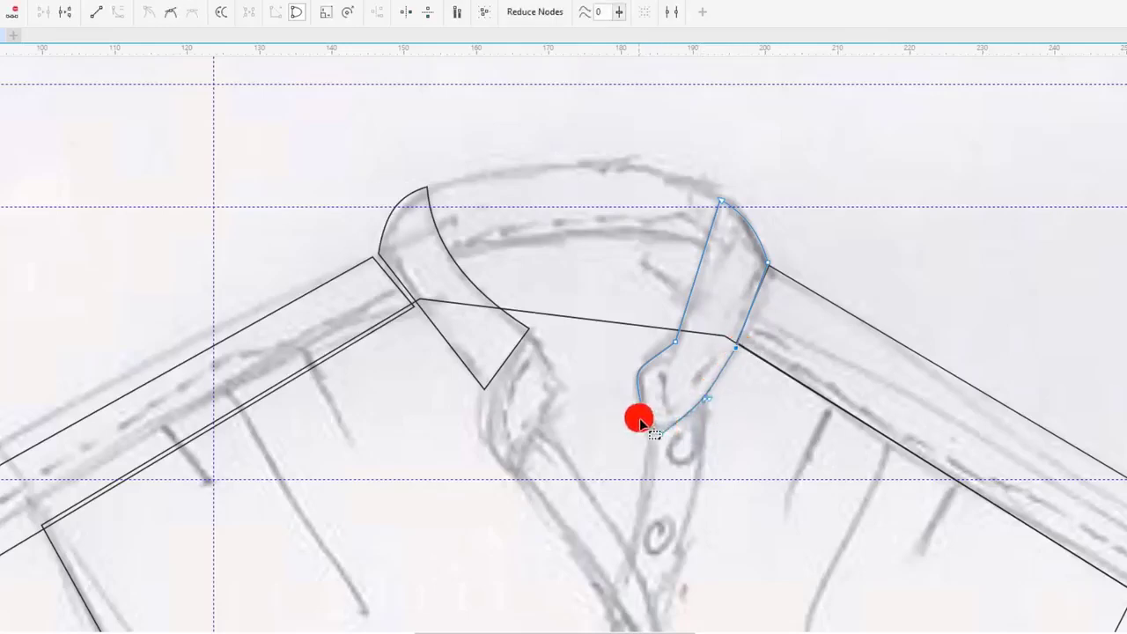
- Round the inner side of the right-hand collar leaf's tip and blend it smoothly into the leaf's long inner edge
drag(640, 374, 648, 431)
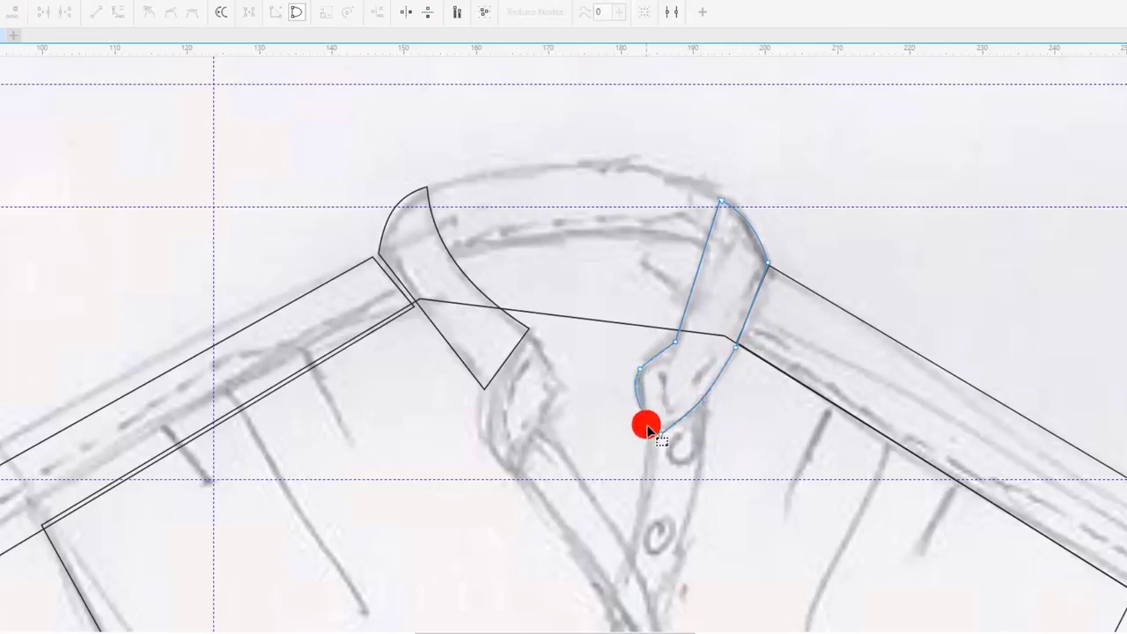
click(645, 369)
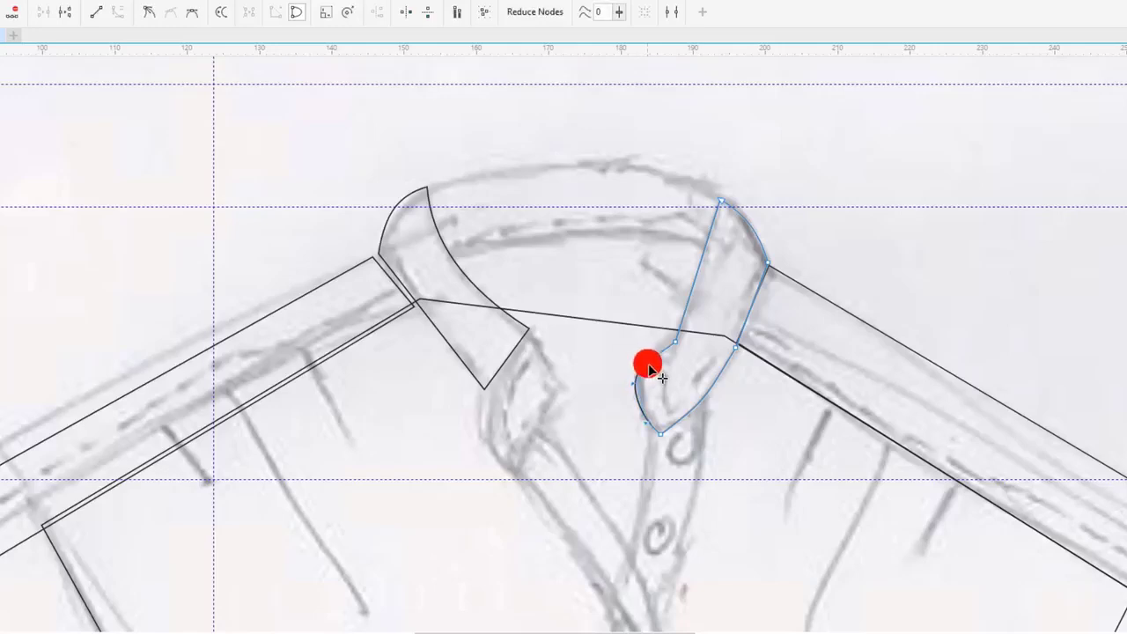
mouse_move(652, 370)
mouse_down()
mouse_move(669, 431)
mouse_move(655, 437)
mouse_move(701, 402)
mouse_move(705, 416)
mouse_move(709, 397)
mouse_up()
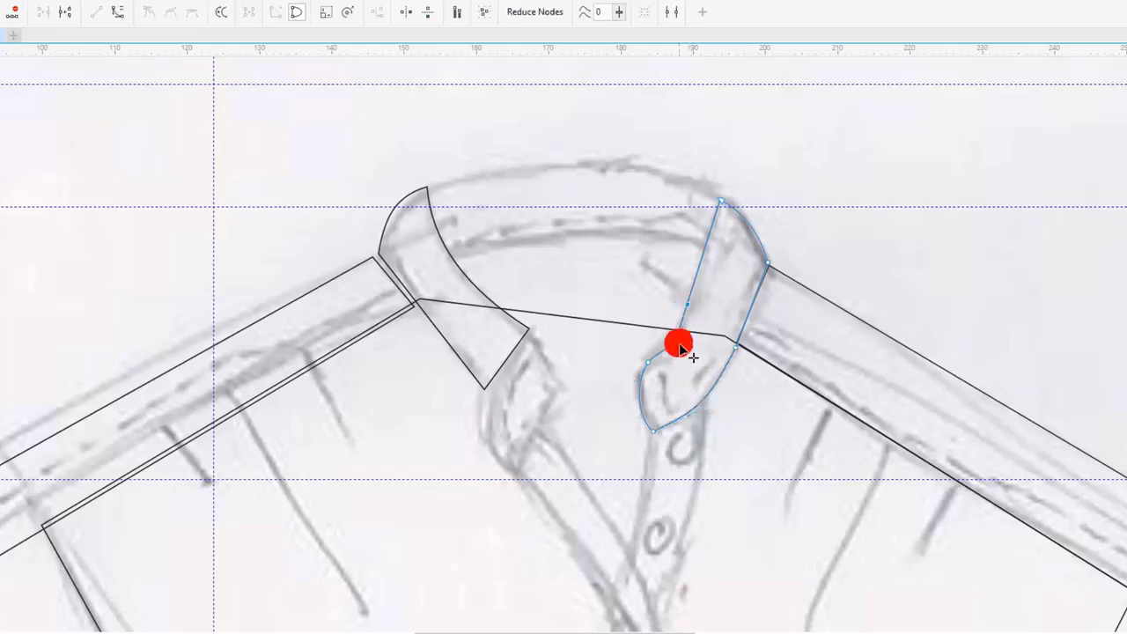
click(117, 12)
key(ctrl+z)
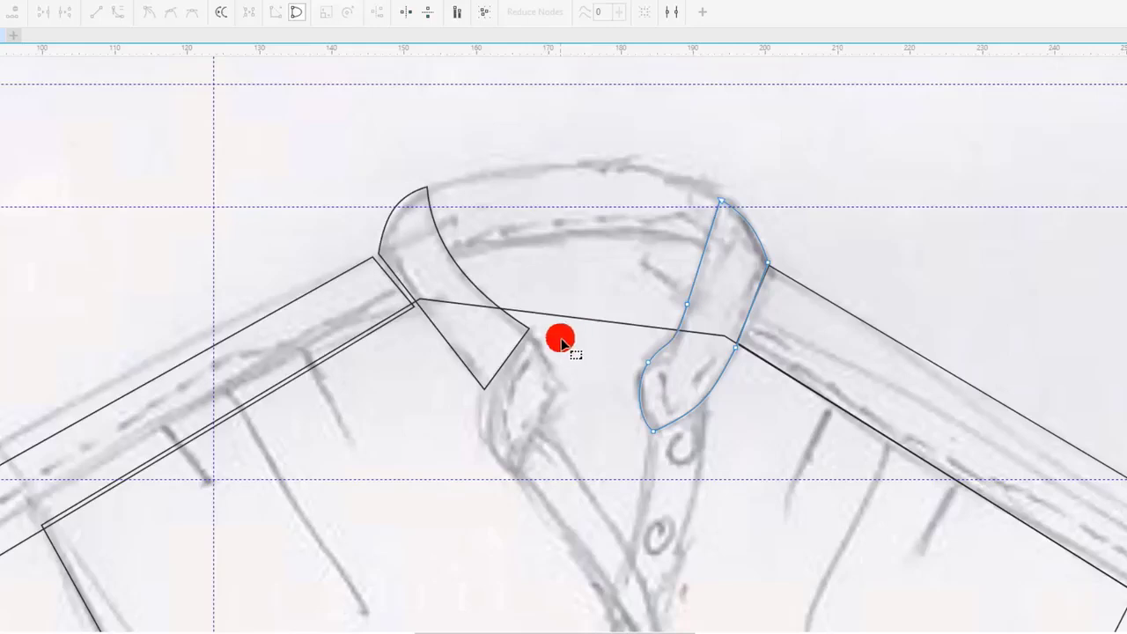
- Draw a closed four-sided Pen shape about 11 mm wide and 20 mm high for the folded tip below the left-hand collar leaf
click(529, 330)
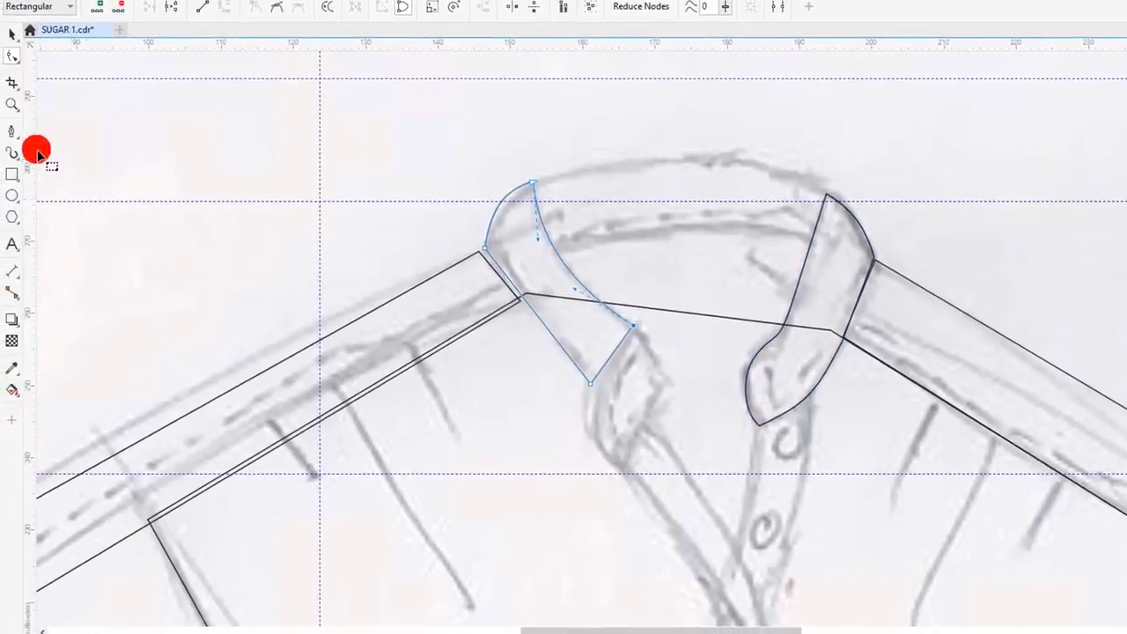
click(12, 132)
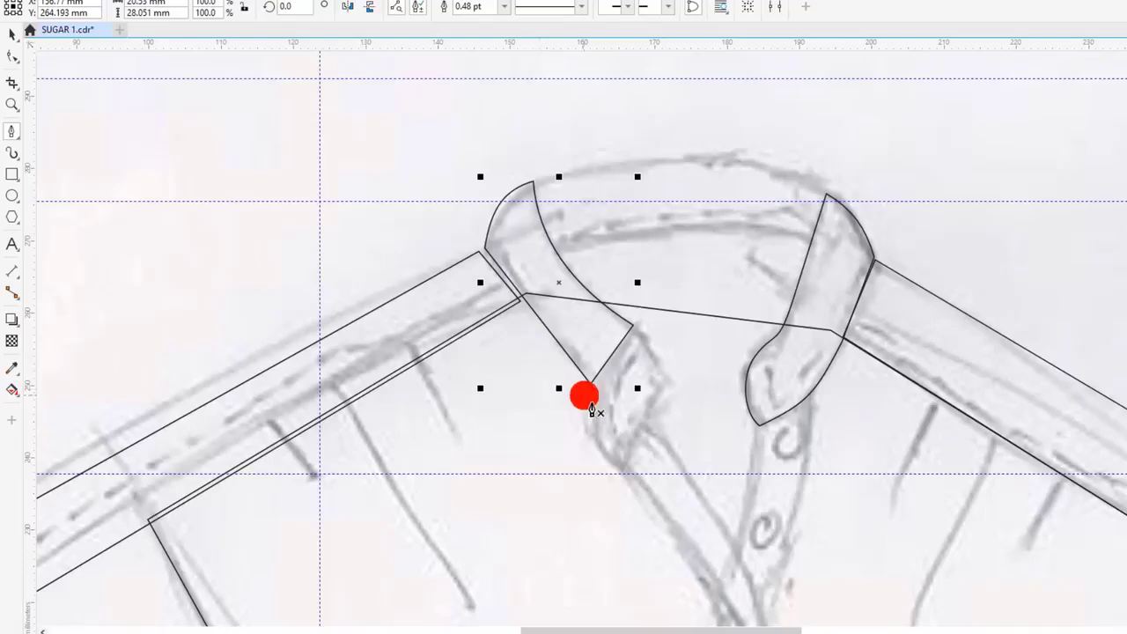
click(623, 470)
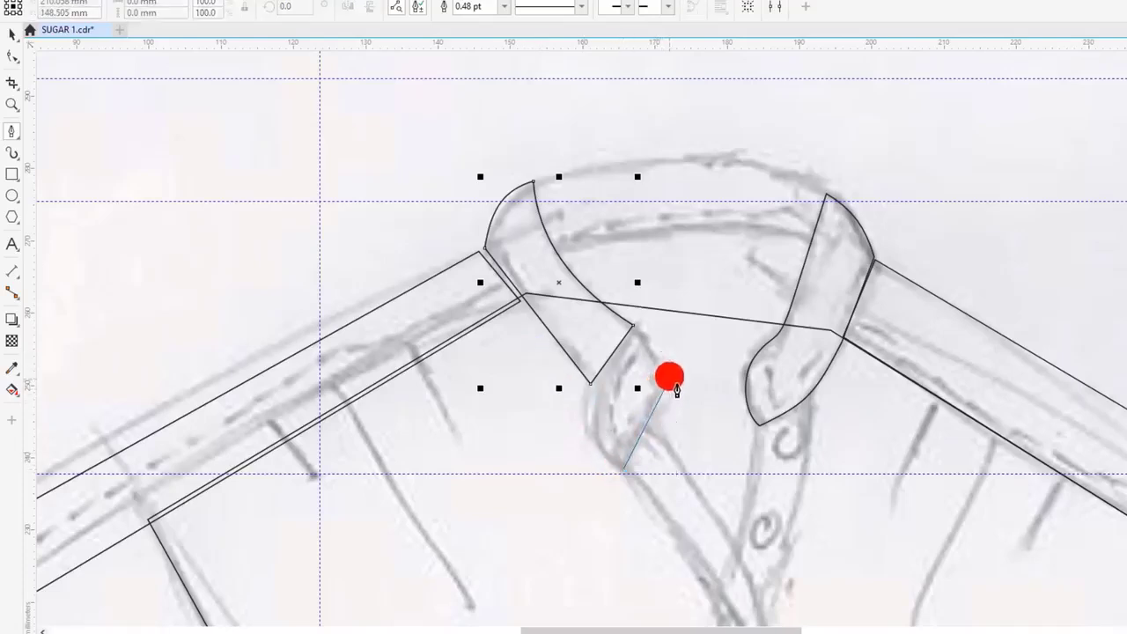
double_click(672, 375)
drag(633, 326, 591, 396)
drag(633, 477, 629, 485)
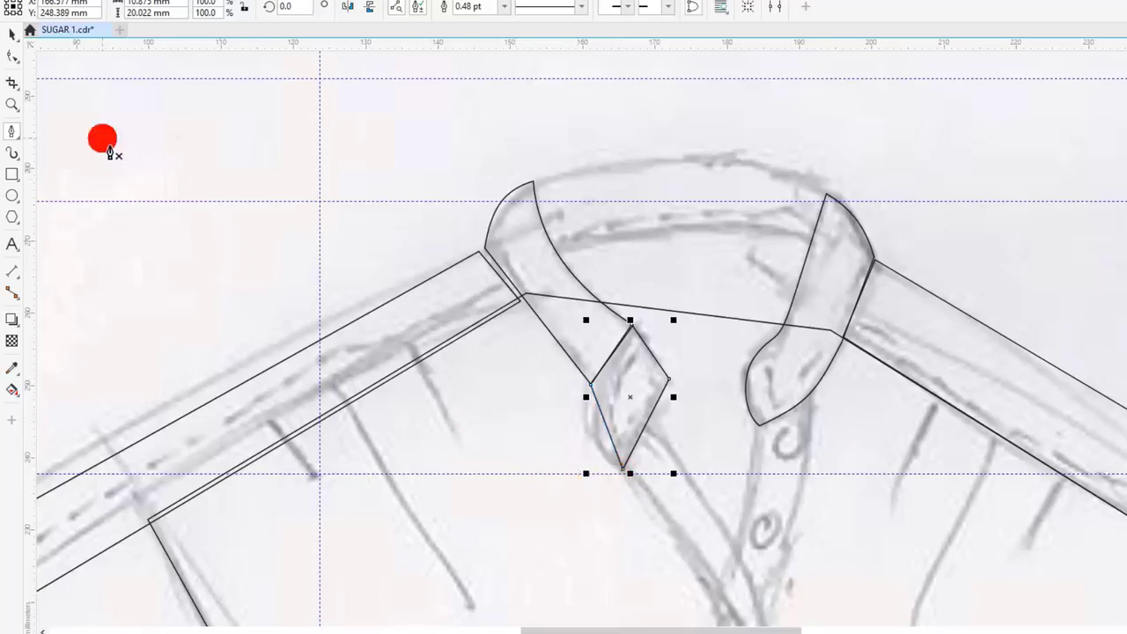
- Convert the folded tip's lower outer edge to a curve and bow it outward along the sketch
click(12, 55)
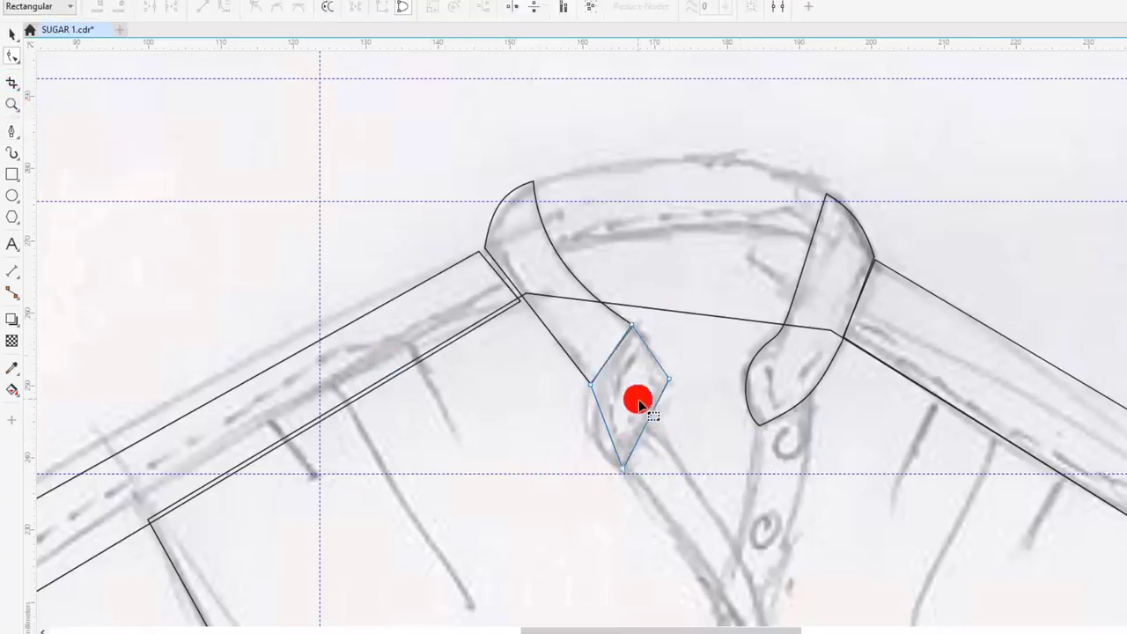
click(604, 419)
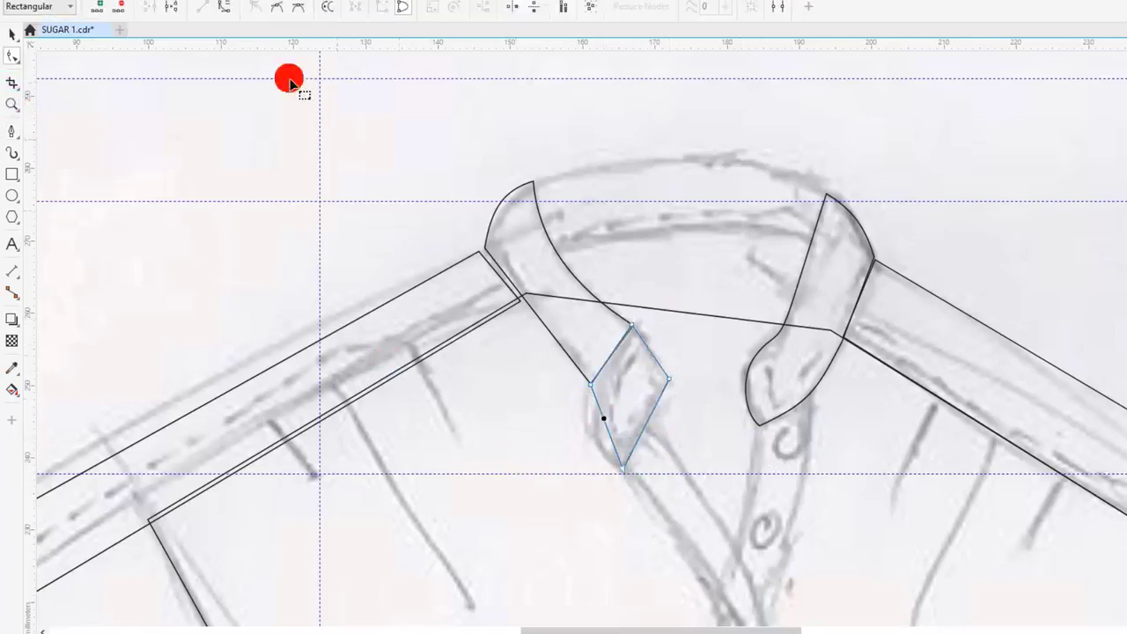
click(220, 10)
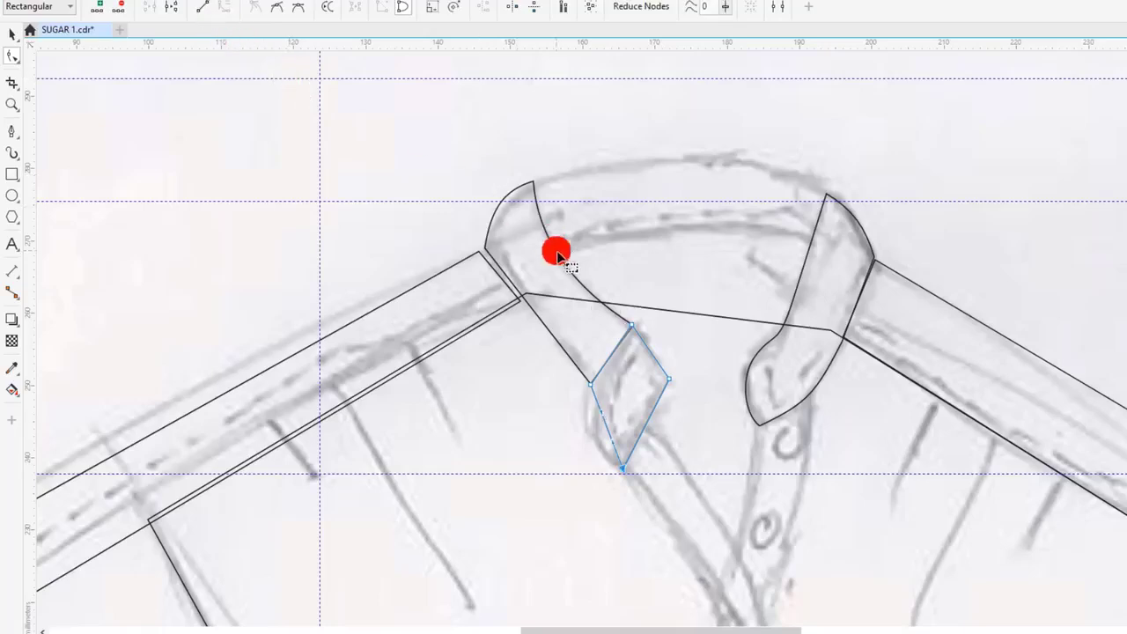
click(609, 427)
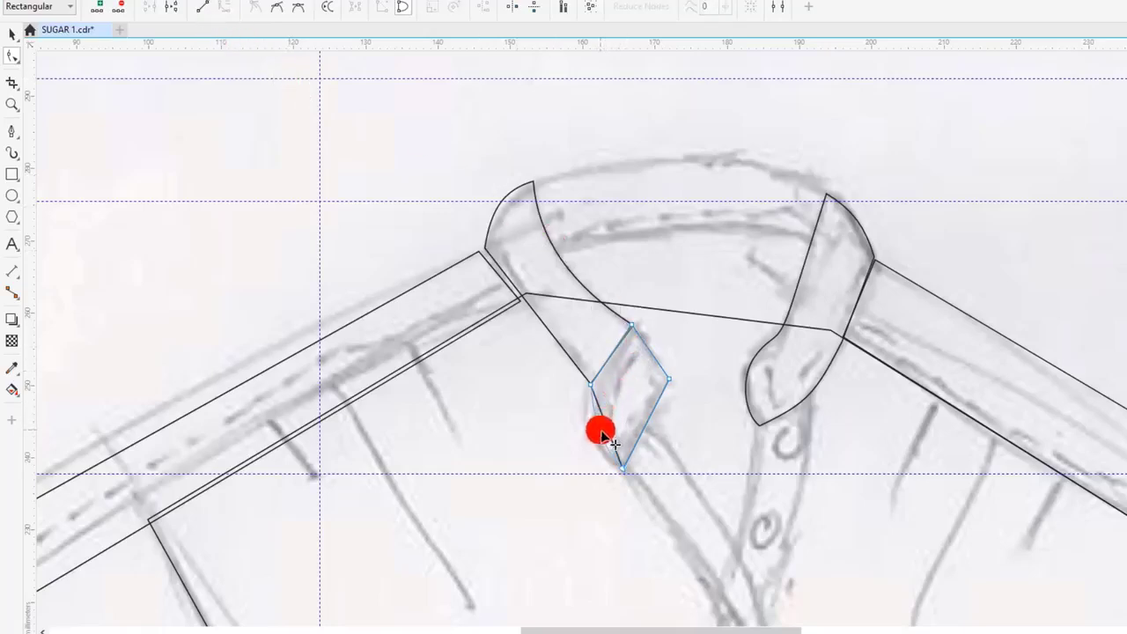
drag(608, 440, 593, 430)
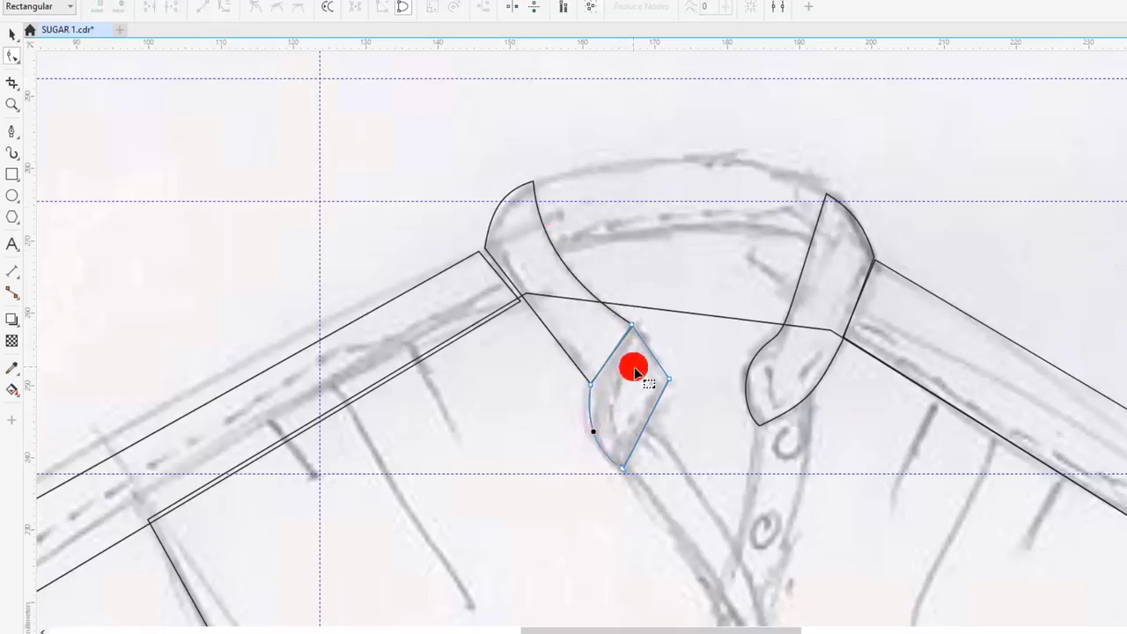
- Add nodes on both sides of the folded tip's inner corner, convert the segment to a curve and round the corner
drag(640, 330, 633, 325)
click(670, 379)
mouse_move(671, 384)
mouse_down()
mouse_move(648, 396)
mouse_move(661, 366)
mouse_up()
click(655, 361)
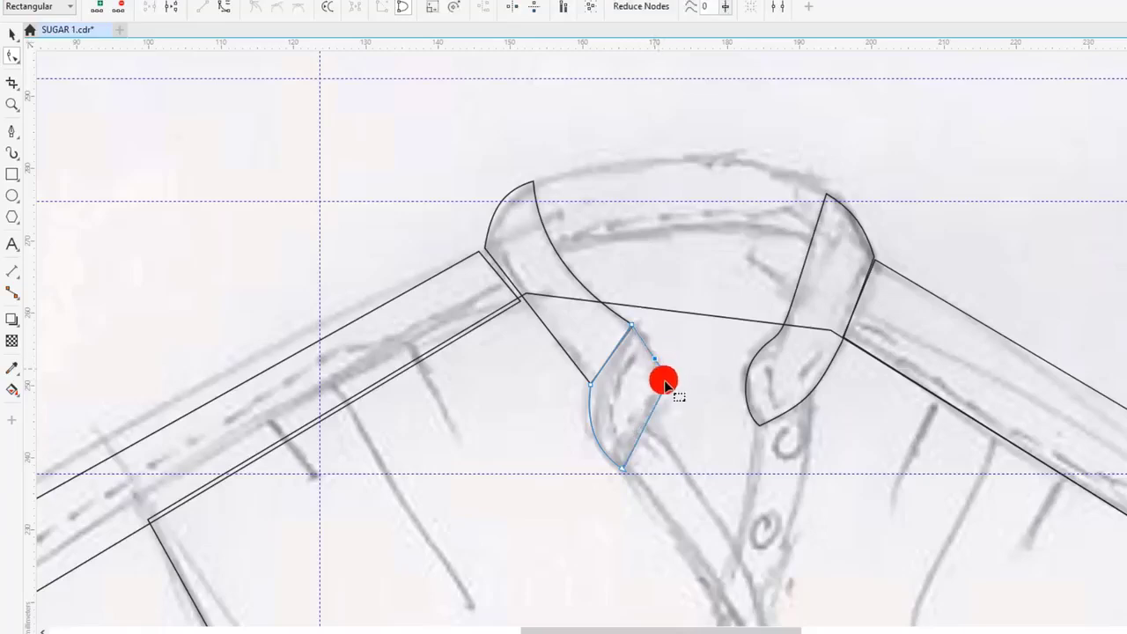
double_click(657, 403)
click(223, 7)
double_click(668, 382)
mouse_move(669, 382)
mouse_down()
mouse_move(649, 402)
mouse_move(658, 409)
mouse_move(667, 374)
mouse_move(666, 387)
mouse_up()
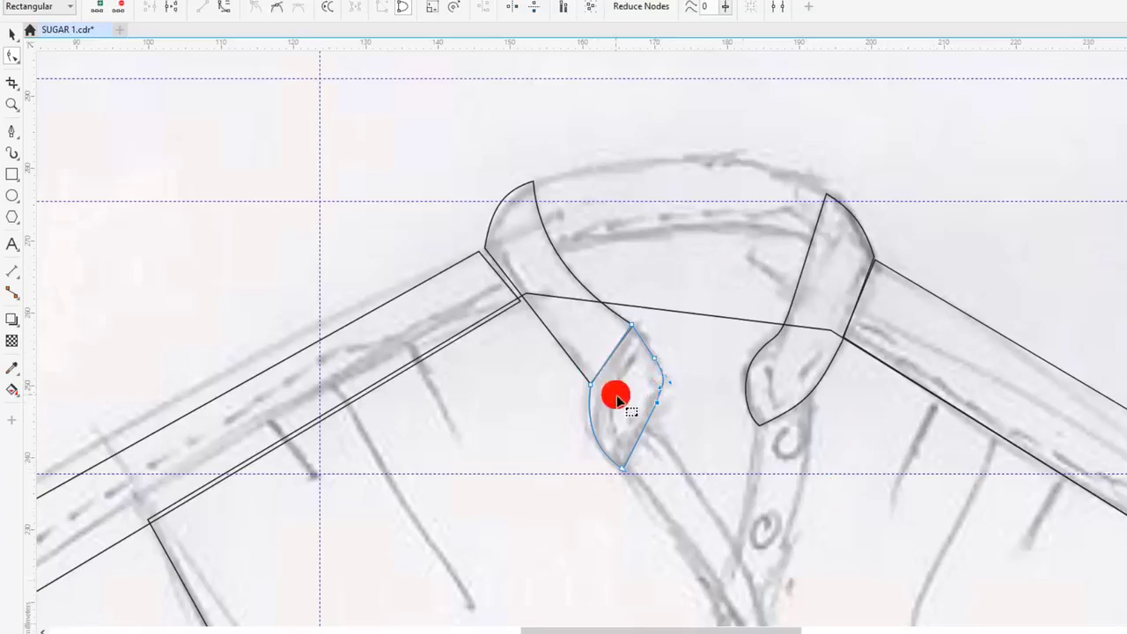
- Draw a rectangle about 41 by 10 mm across the back neck between the collar leaves and delete the extra larger rectangle
click(781, 392)
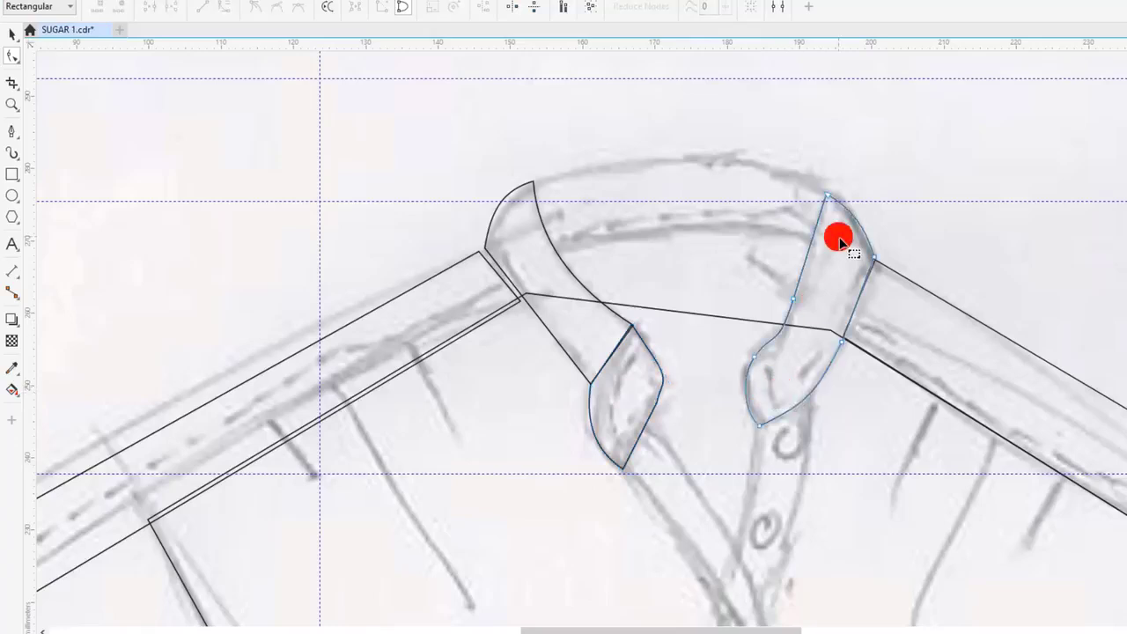
click(23, 137)
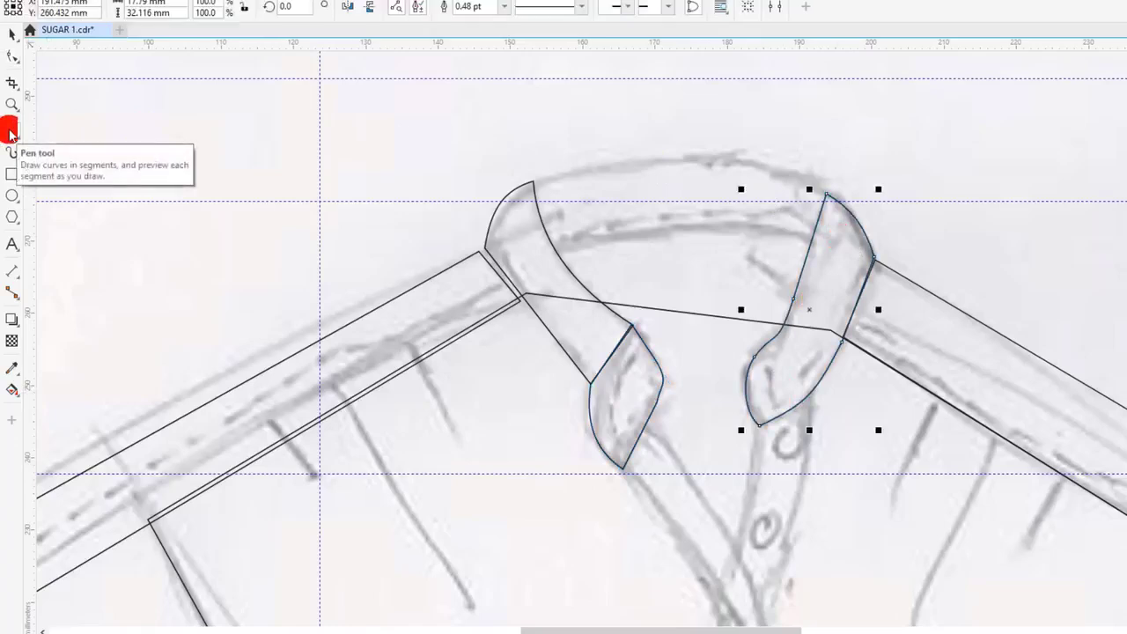
click(16, 137)
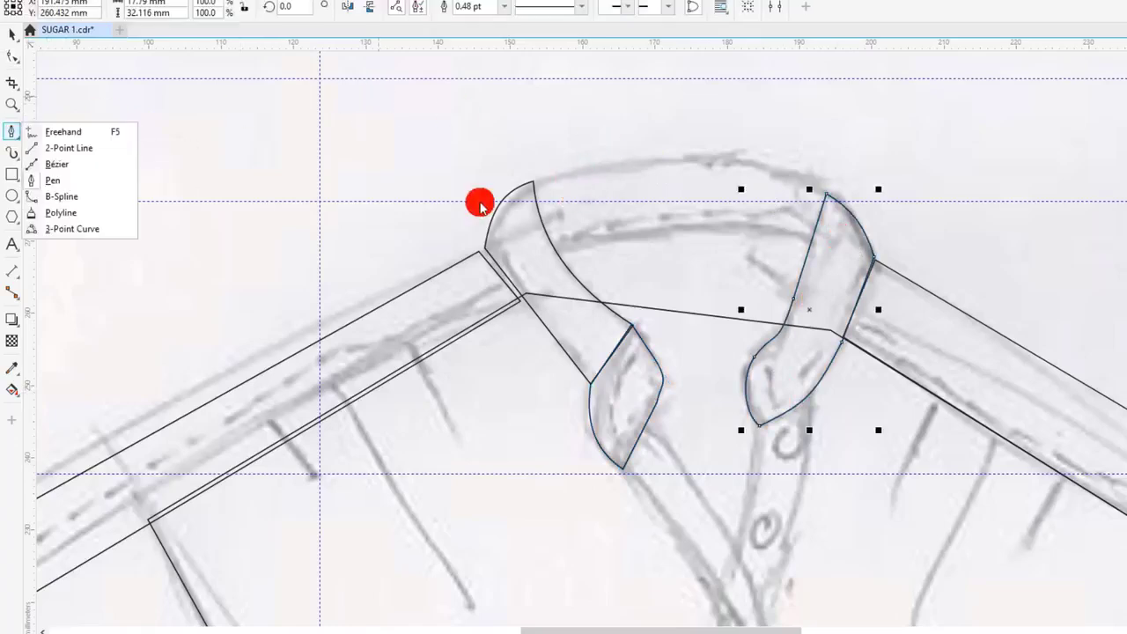
click(10, 174)
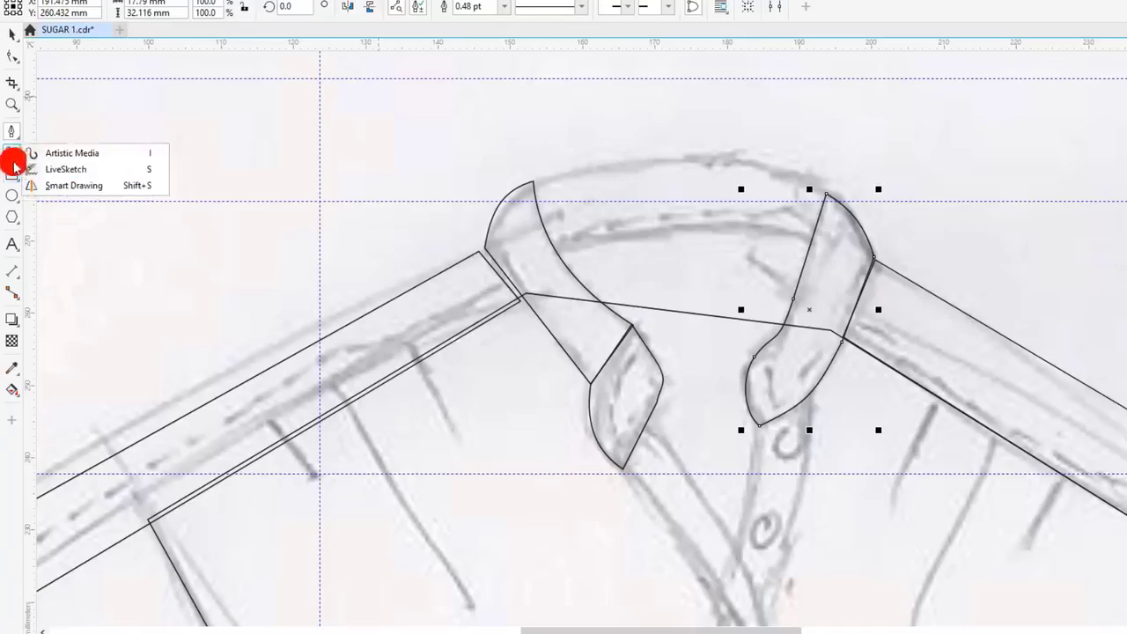
click(11, 173)
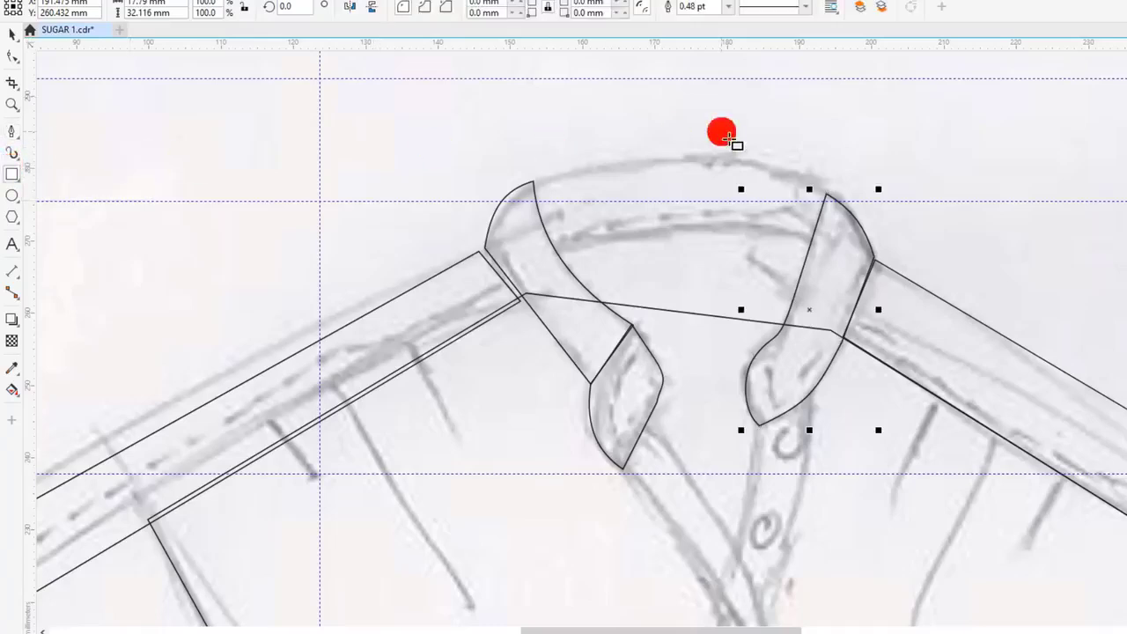
mouse_move(538, 184)
mouse_down()
mouse_move(780, 219)
mouse_move(840, 234)
mouse_move(836, 257)
mouse_move(502, 118)
mouse_up()
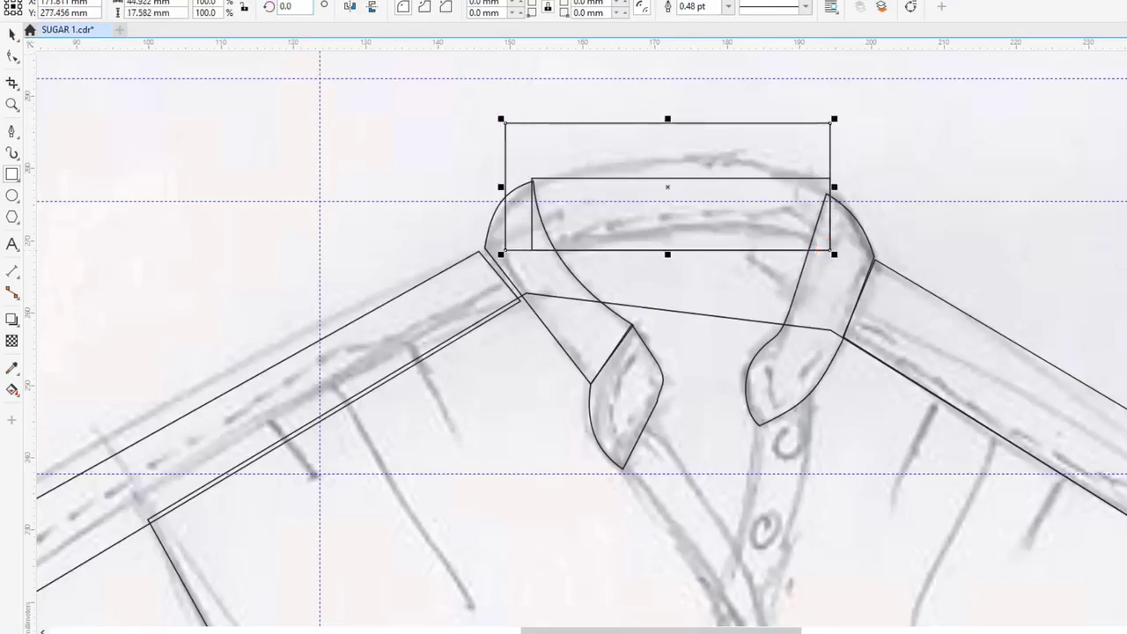
key(Delete)
- Convert the back-neck rectangle to curves
click(11, 54)
right_click(627, 198)
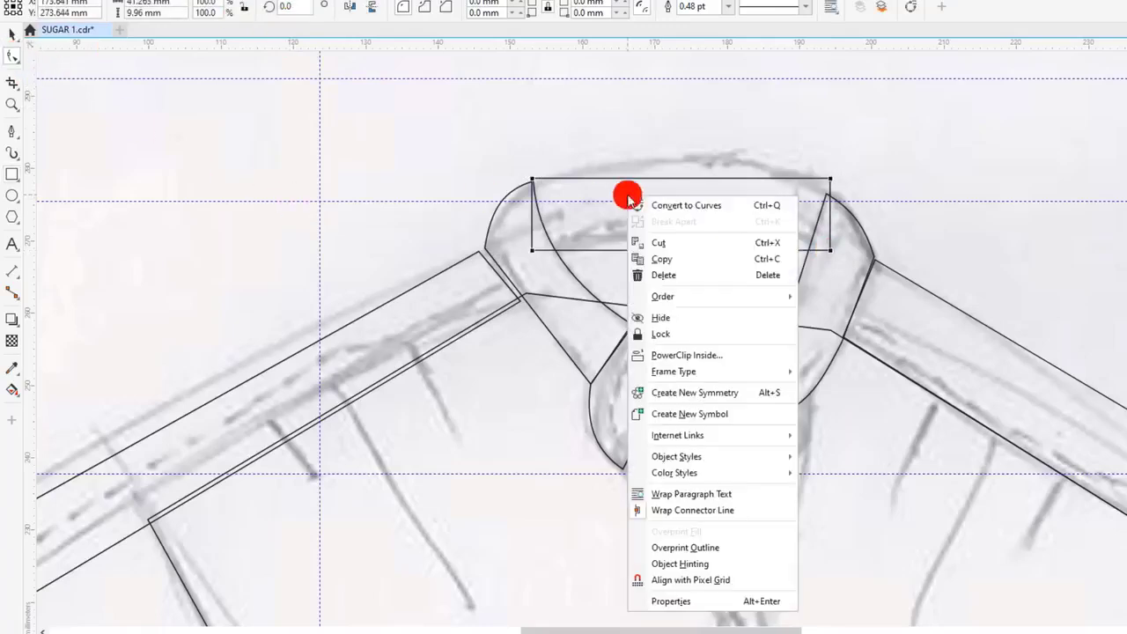
click(679, 206)
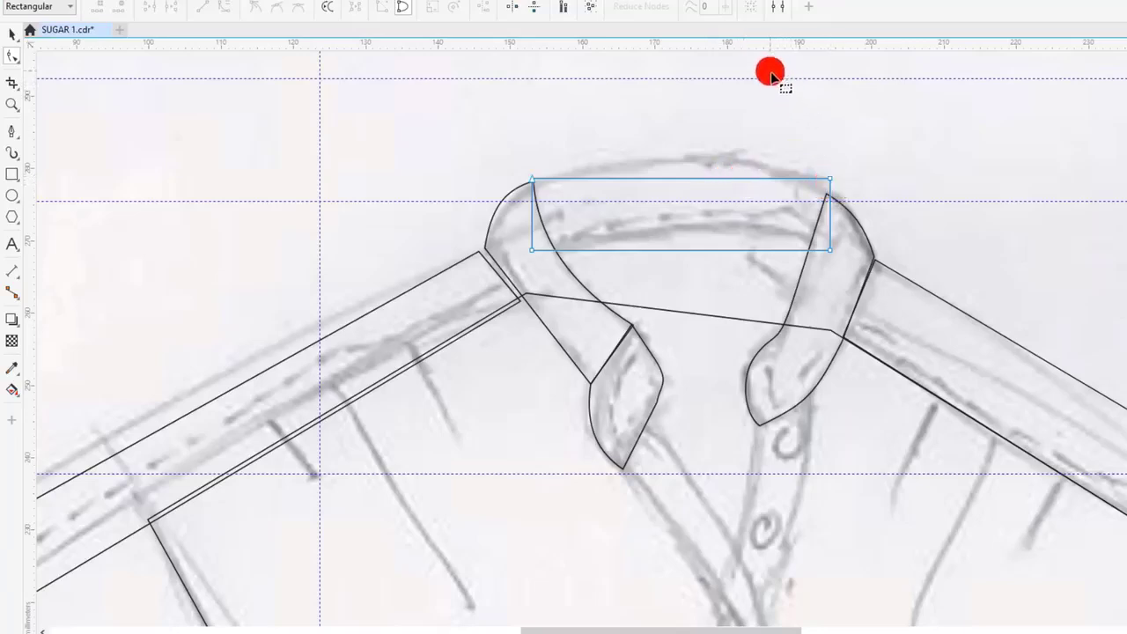
- Move the uppermost horizontal guideline down to the left-hand collar leaf's top corner, at Y 278.015 mm
click(12, 33)
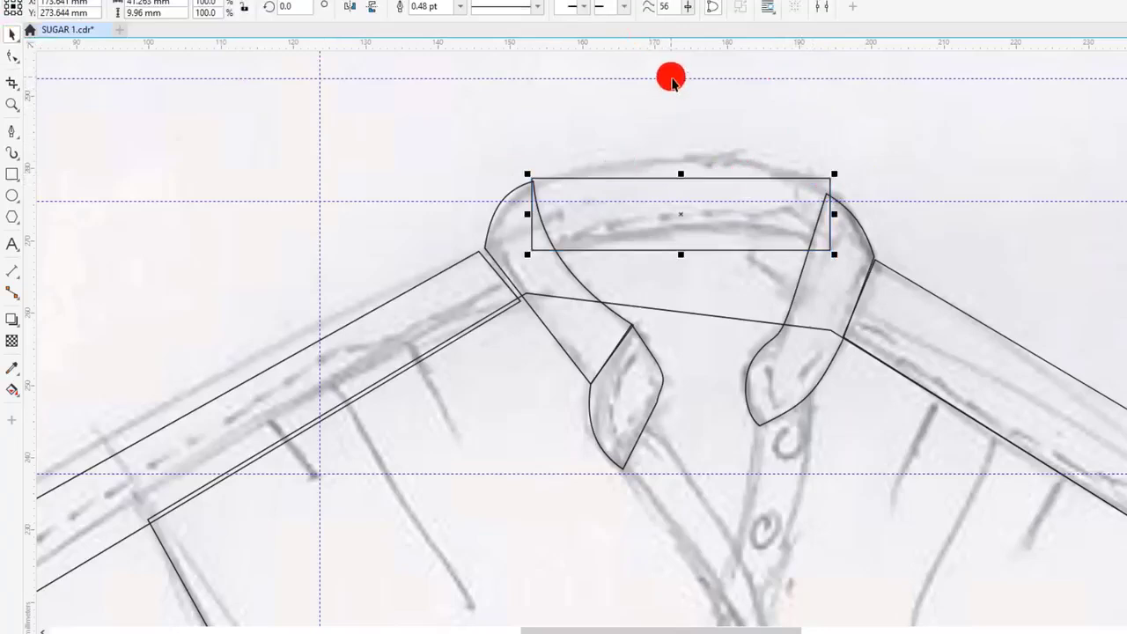
drag(679, 81, 686, 188)
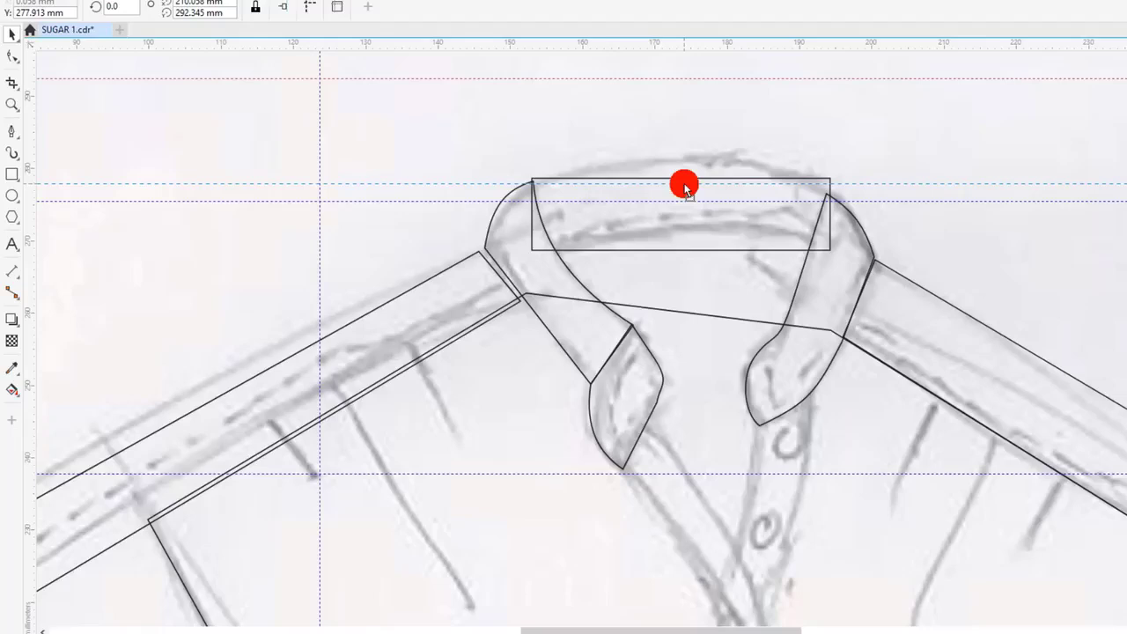
drag(687, 188, 692, 189)
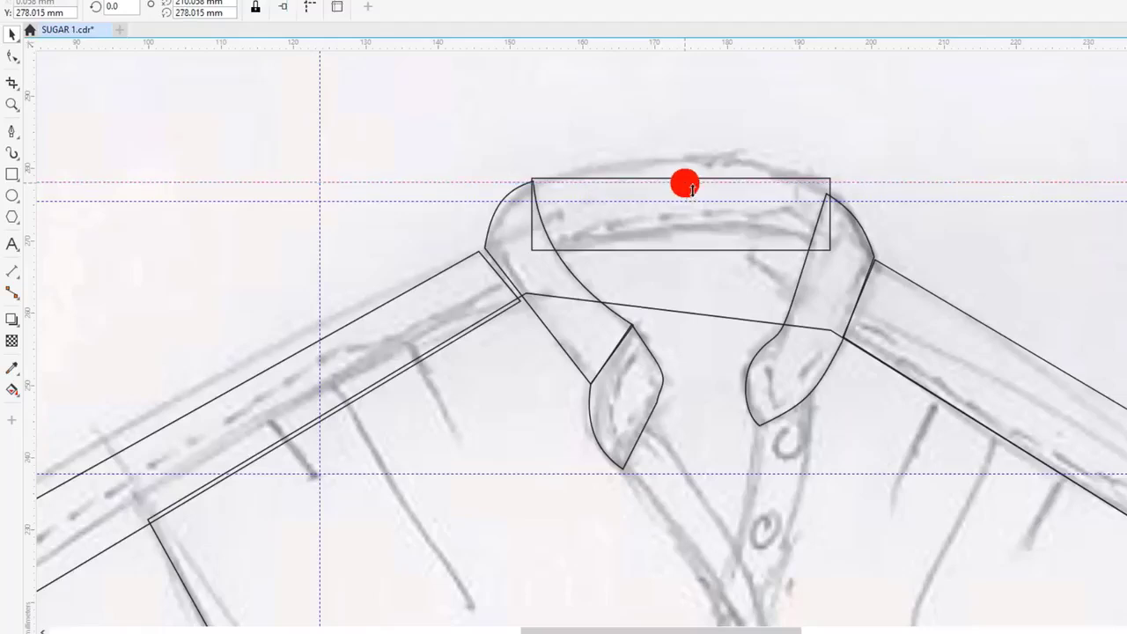
- Move the back-neck rectangle's two upper corner nodes down onto the uppermost horizontal guideline with the Shape tool
click(14, 64)
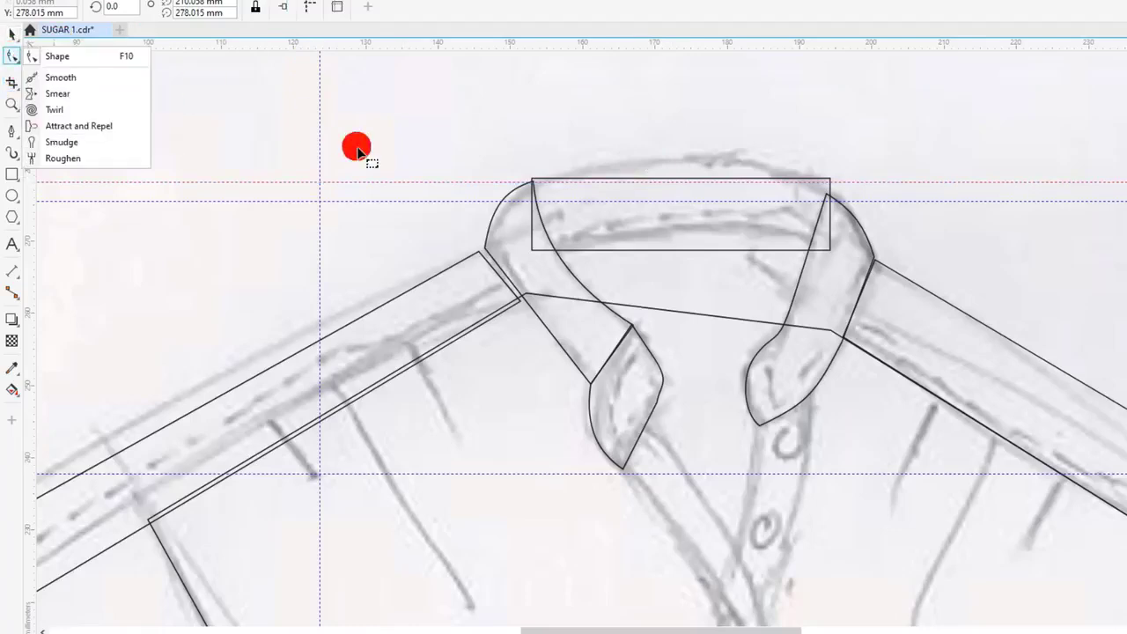
click(86, 58)
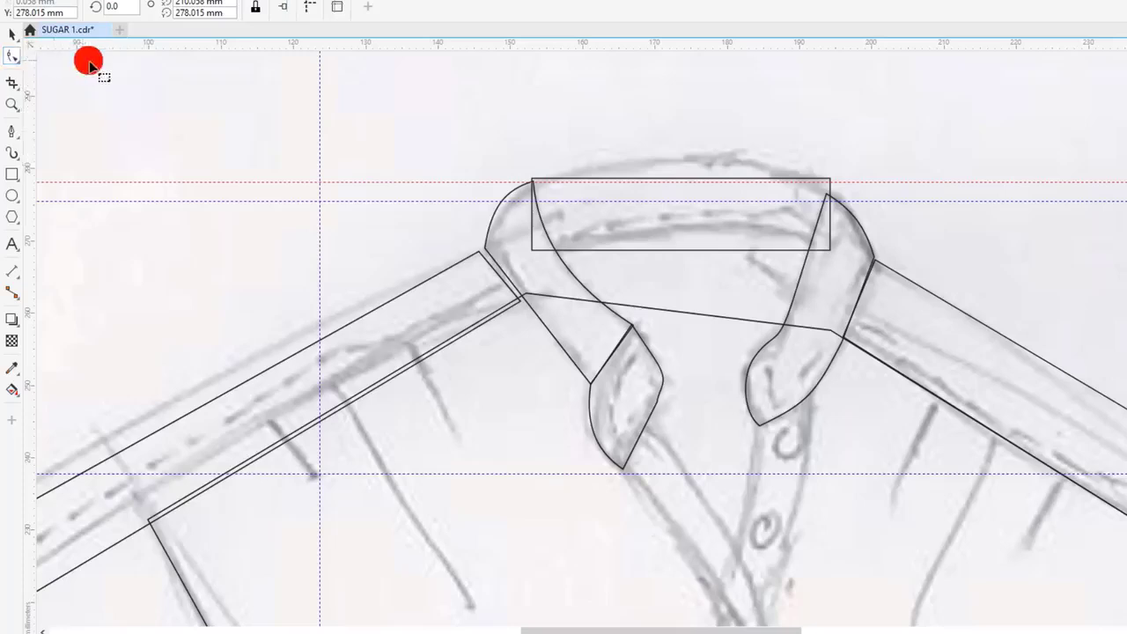
click(662, 249)
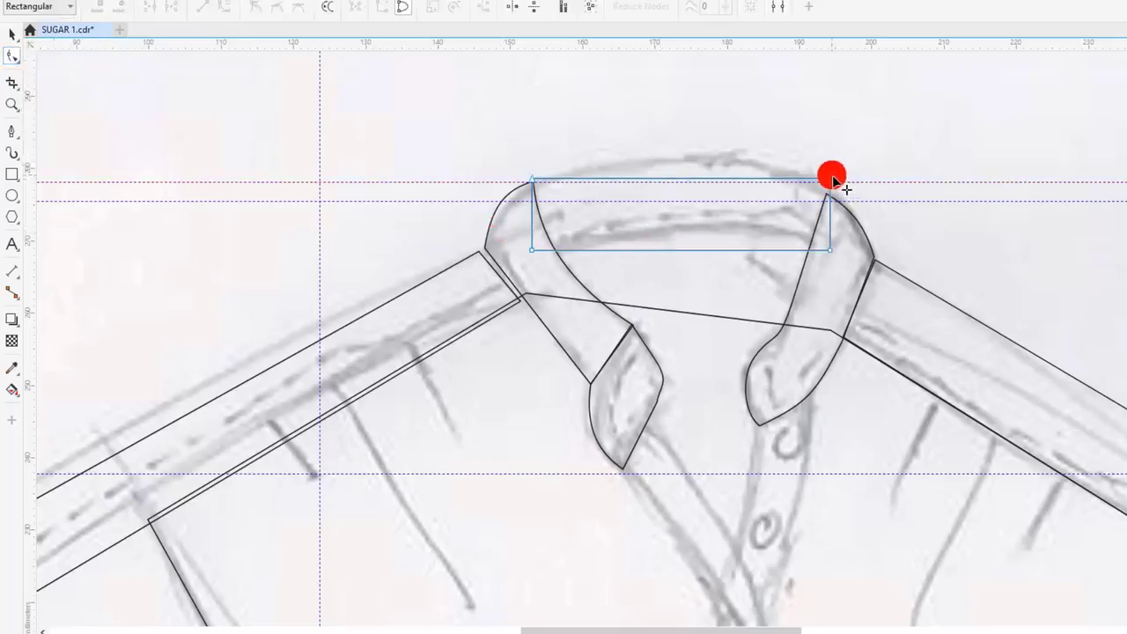
click(831, 182)
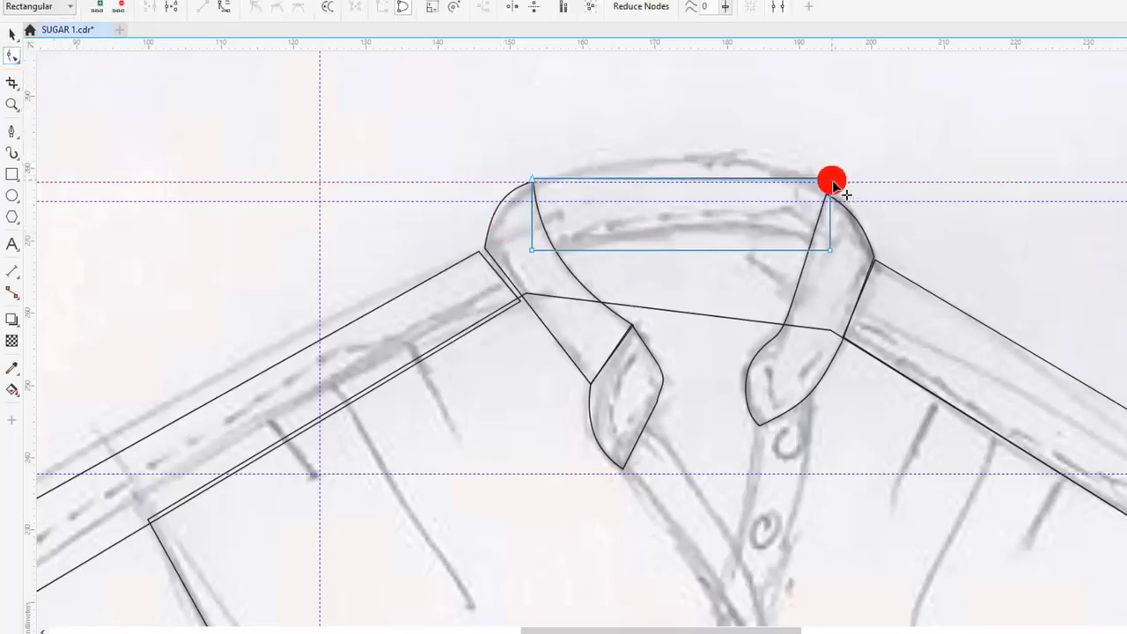
click(532, 183)
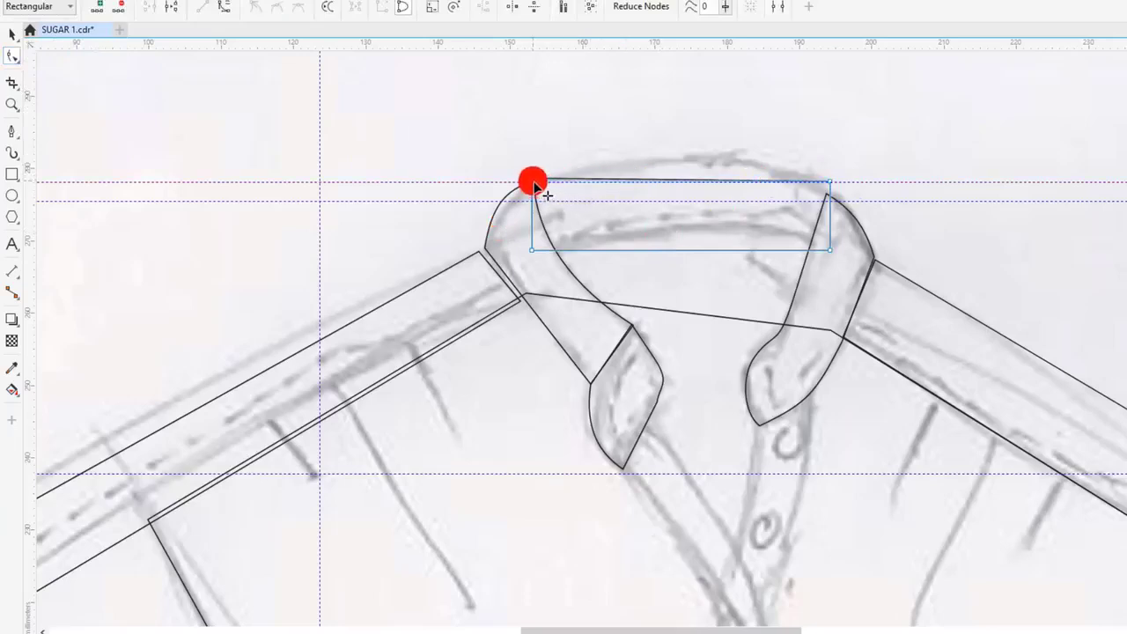
- Select all nodes of the right-hand collar leaf and nudge them up and right until its tip meets the back-neck rectangle's upper corner
click(852, 242)
drag(920, 131, 723, 449)
key(Up)
key(Up)
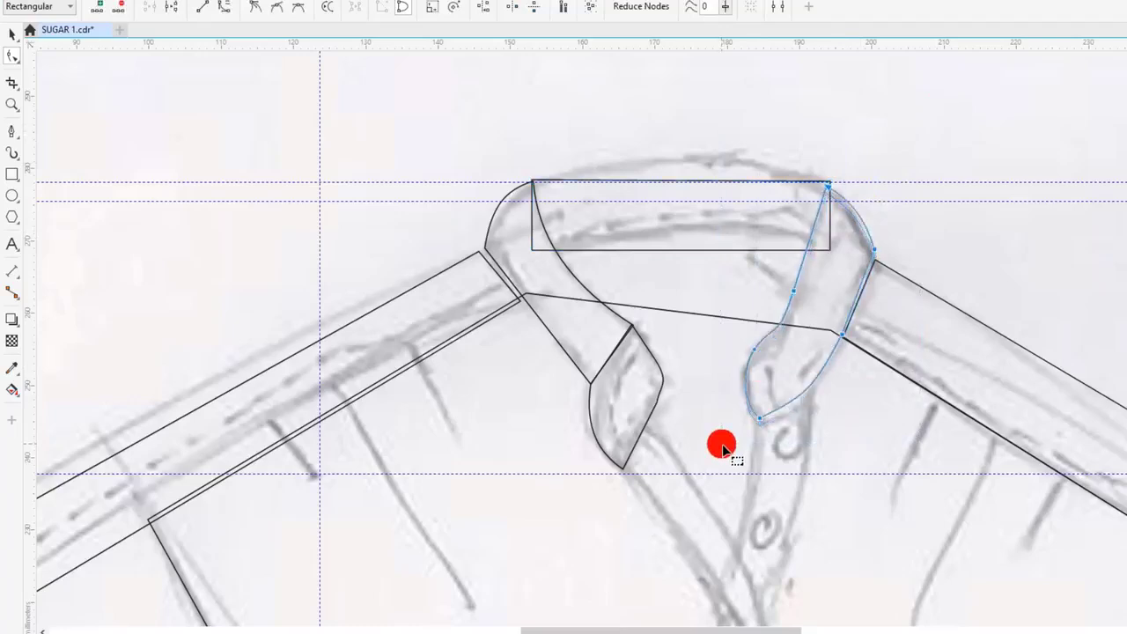
key(Up)
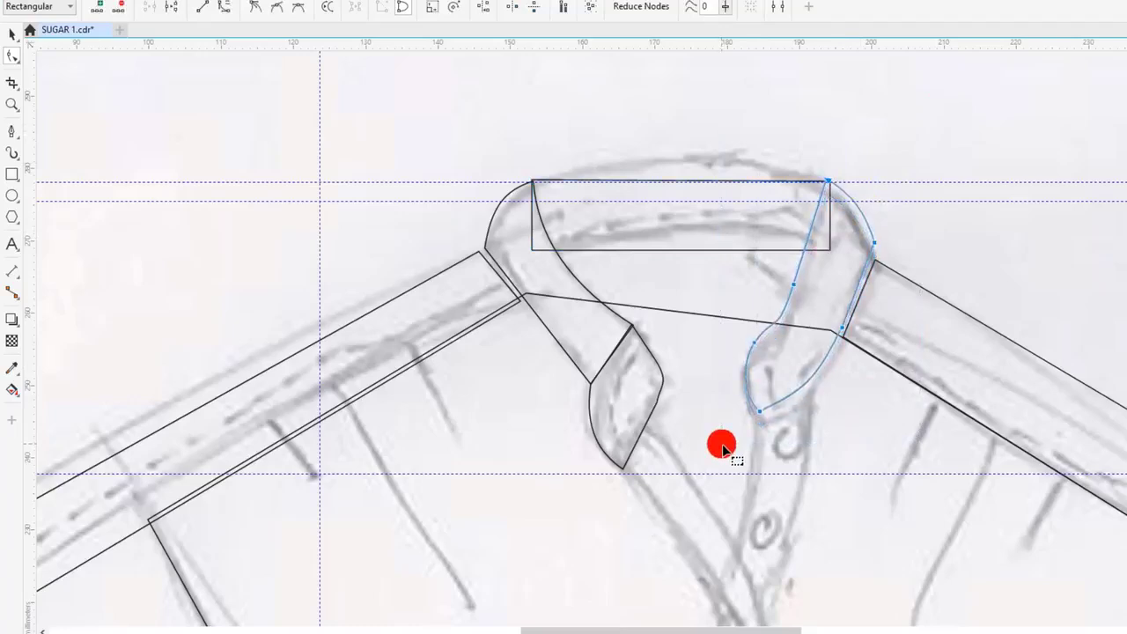
key(Right)
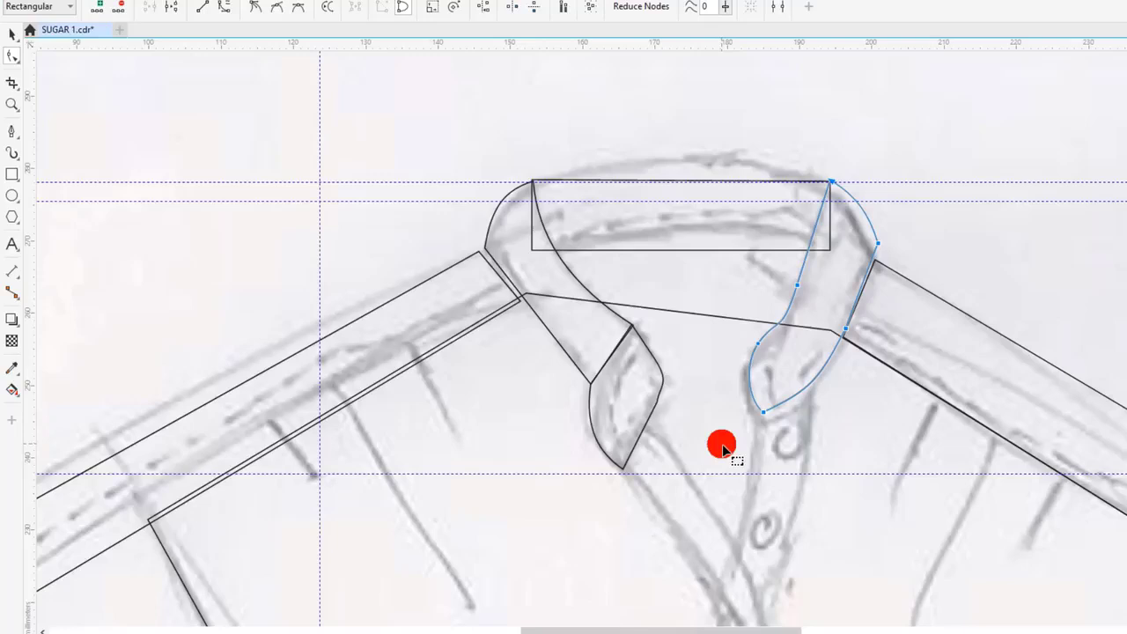
click(704, 228)
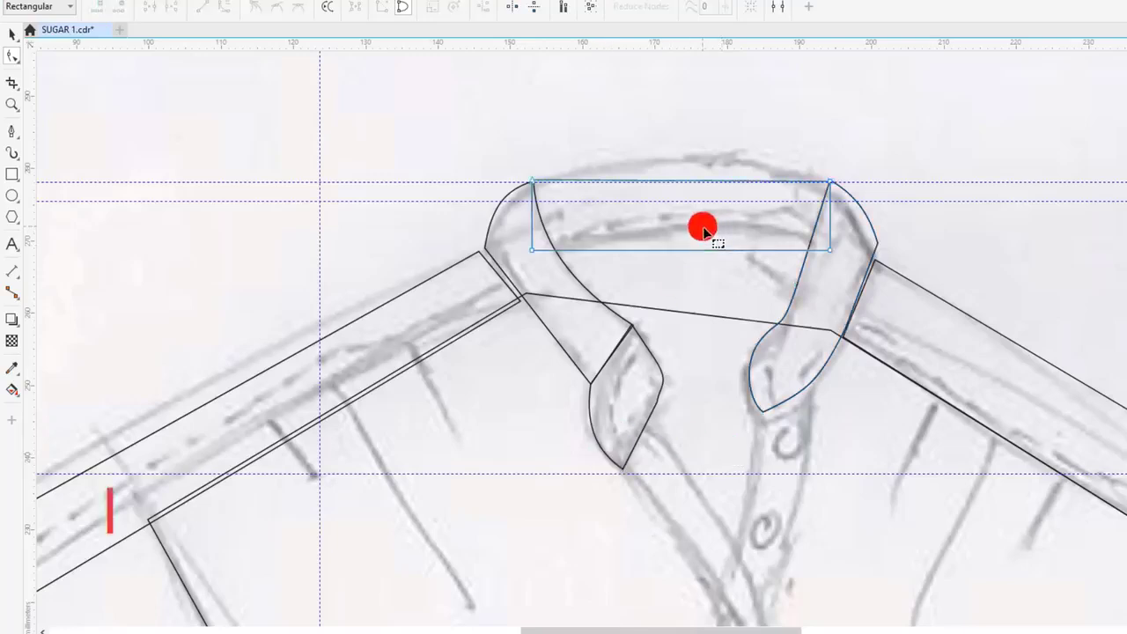
click(678, 183)
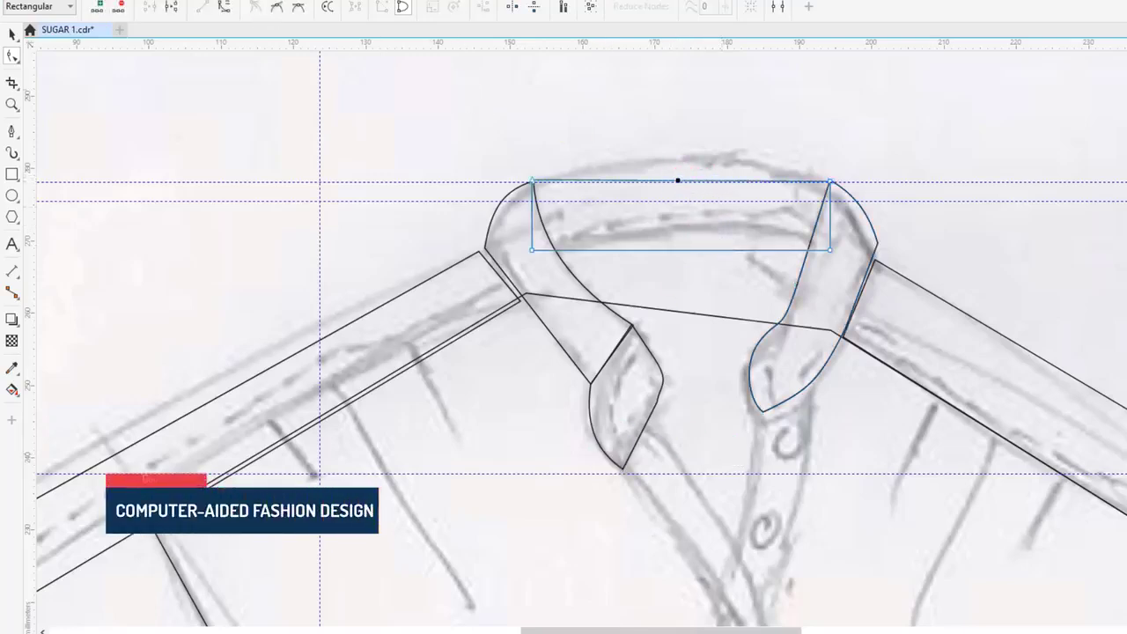
key(ctrl+z)
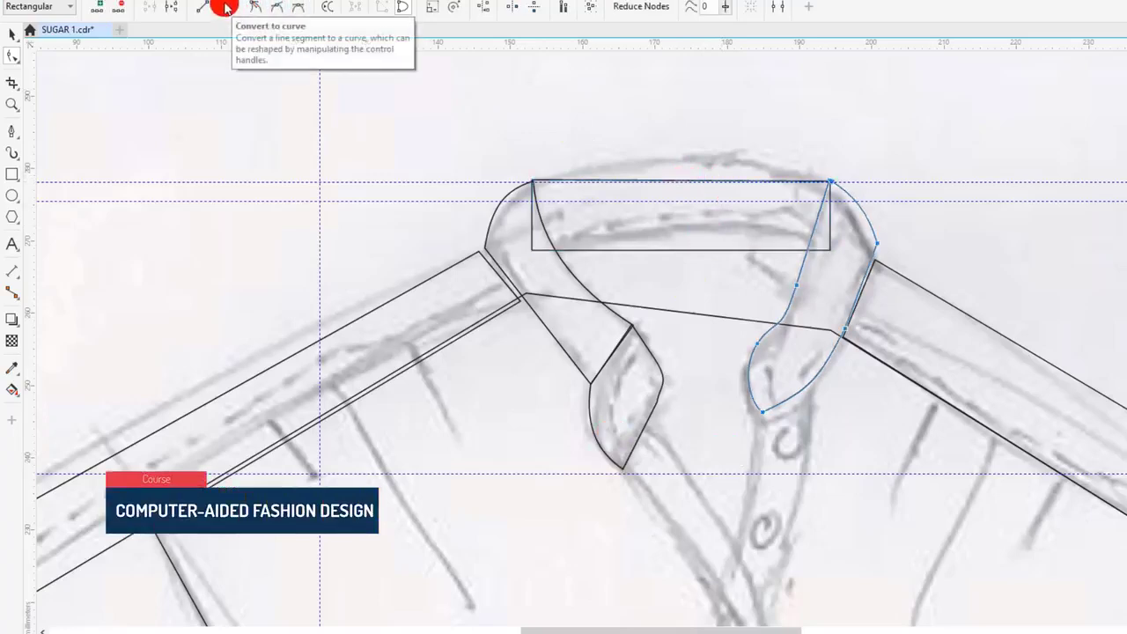
- Convert the back-neck rectangle's upper edge to a curve and bow it upward along the sketched collar line
click(618, 184)
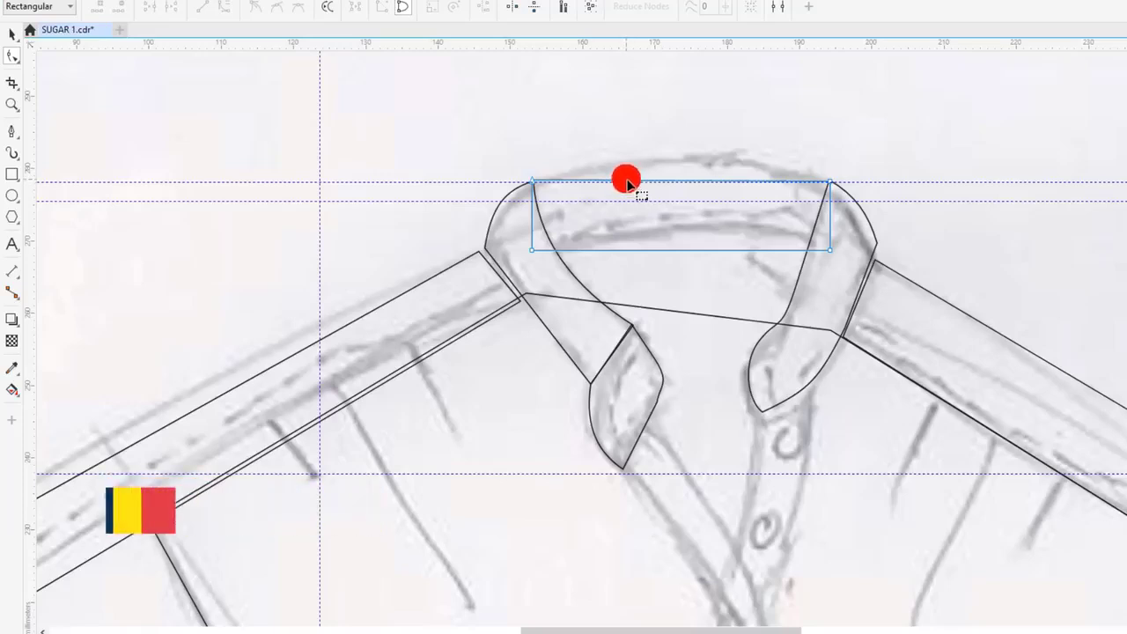
click(627, 183)
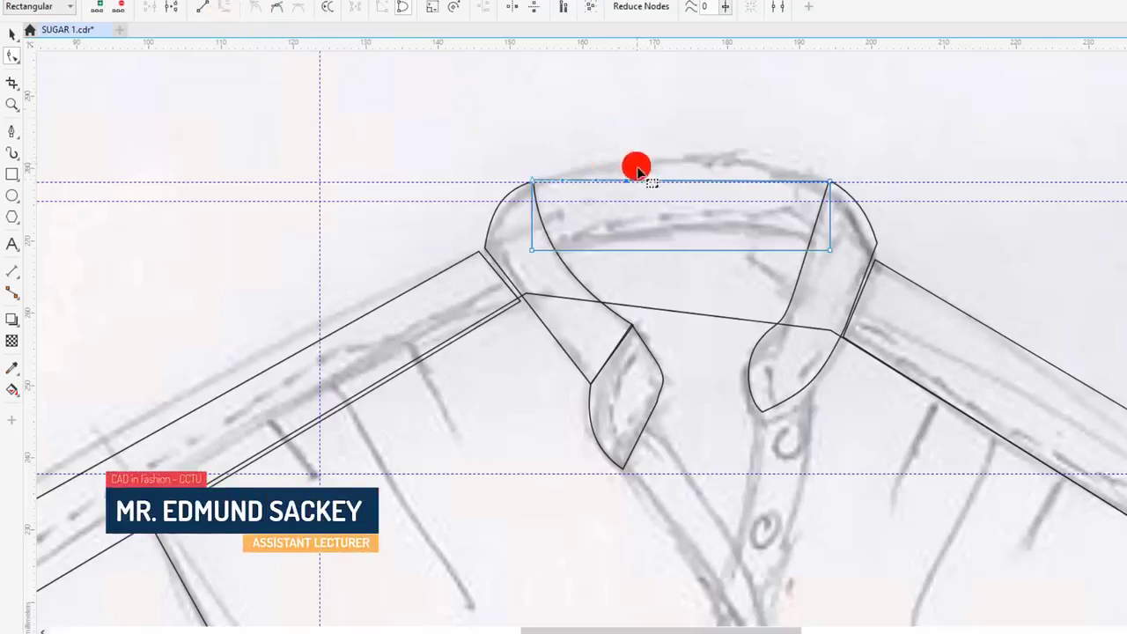
drag(624, 179, 679, 158)
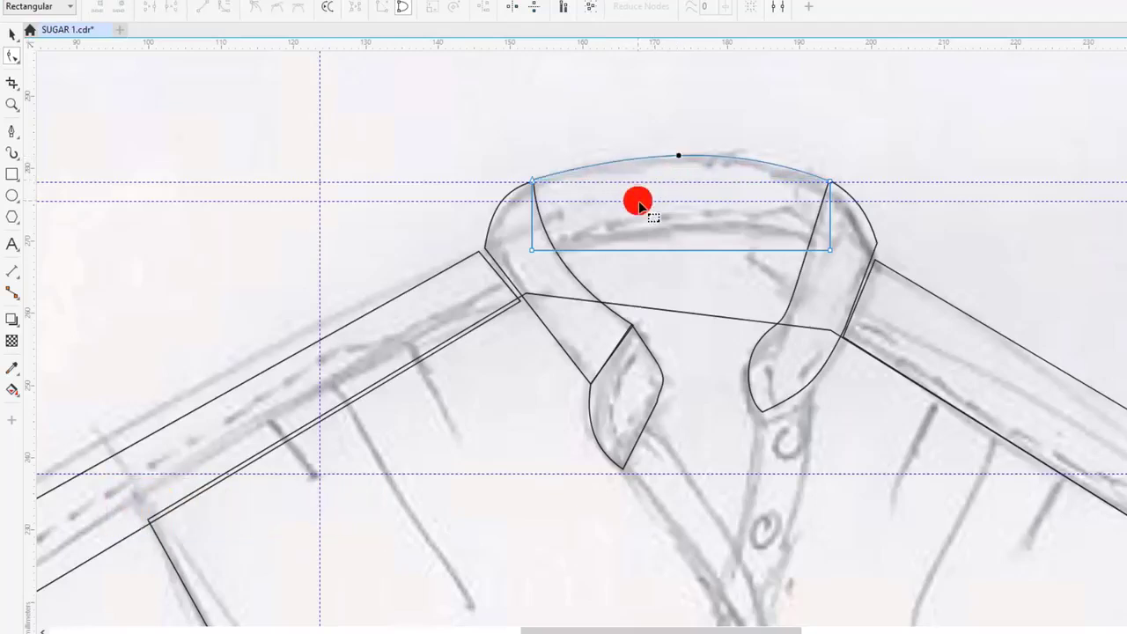
click(674, 252)
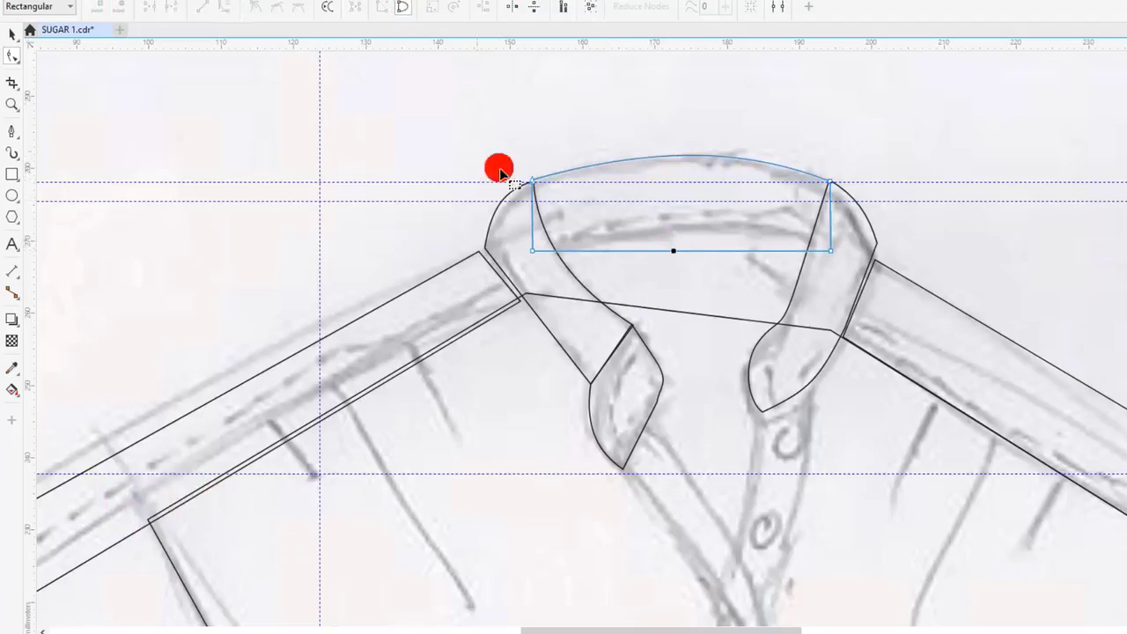
mouse_move(677, 254)
mouse_down()
mouse_move(679, 225)
mouse_move(681, 236)
mouse_move(658, 237)
mouse_up()
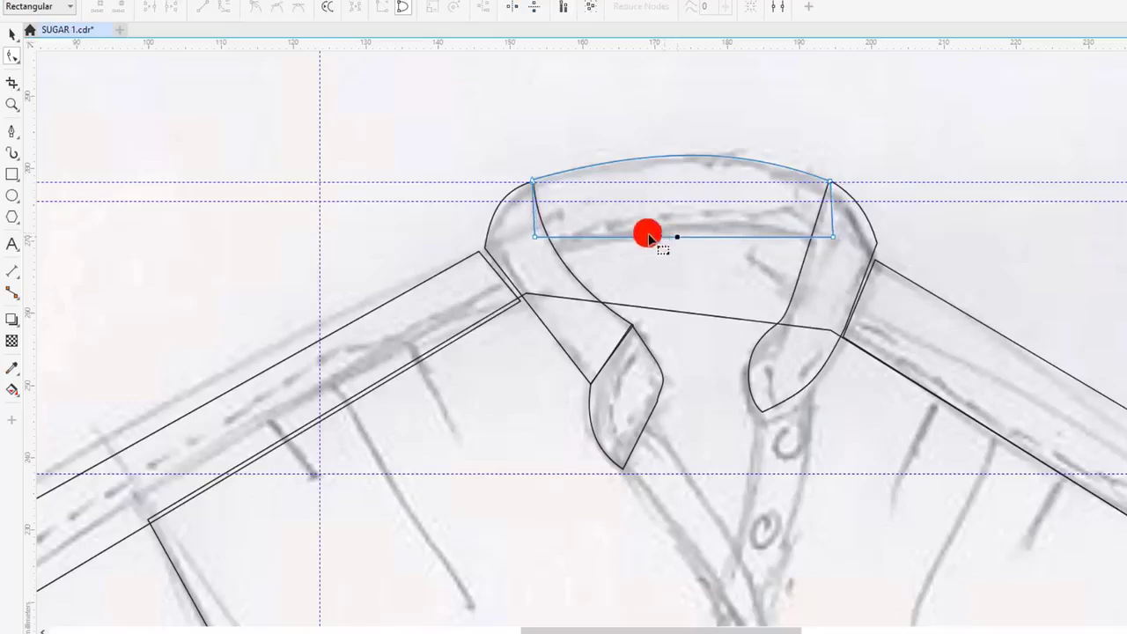
click(295, 75)
click(226, 14)
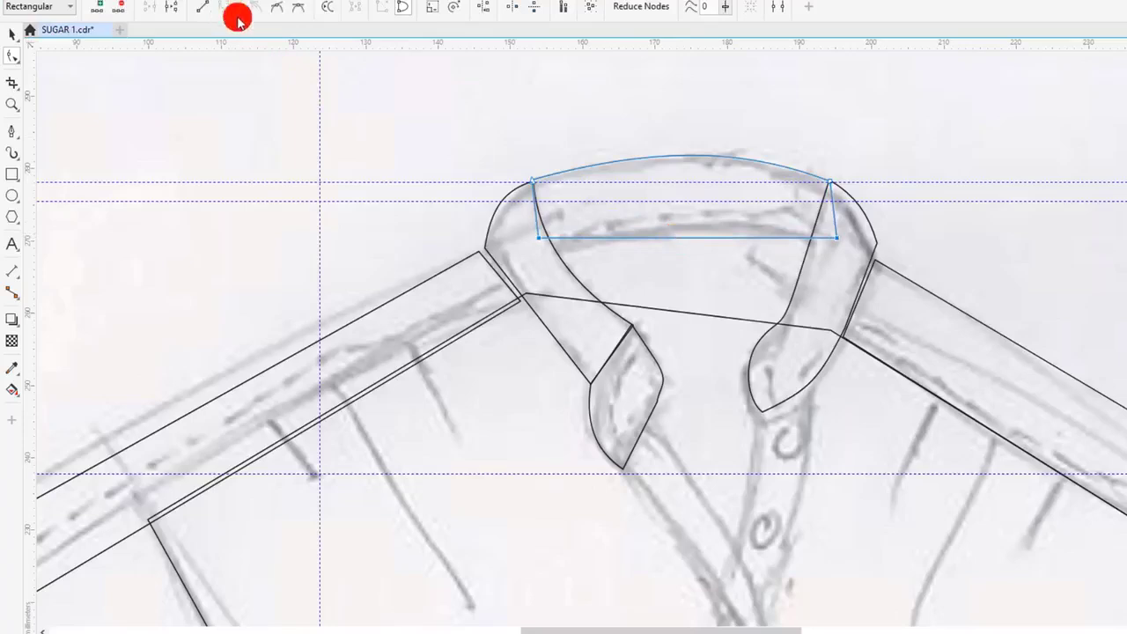
click(636, 229)
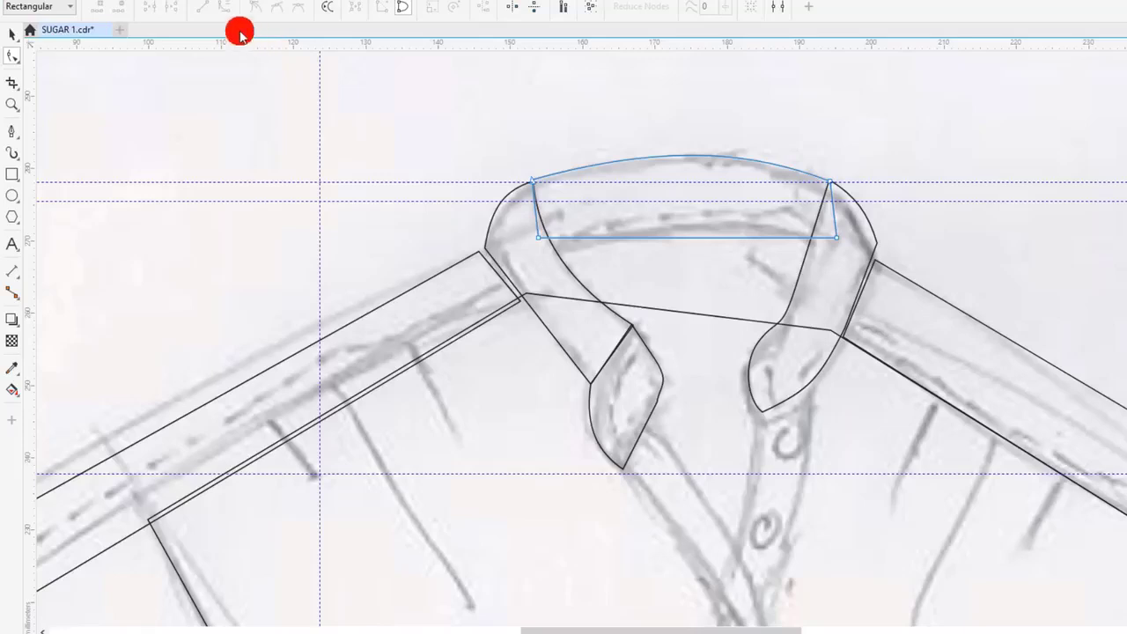
drag(867, 213, 519, 267)
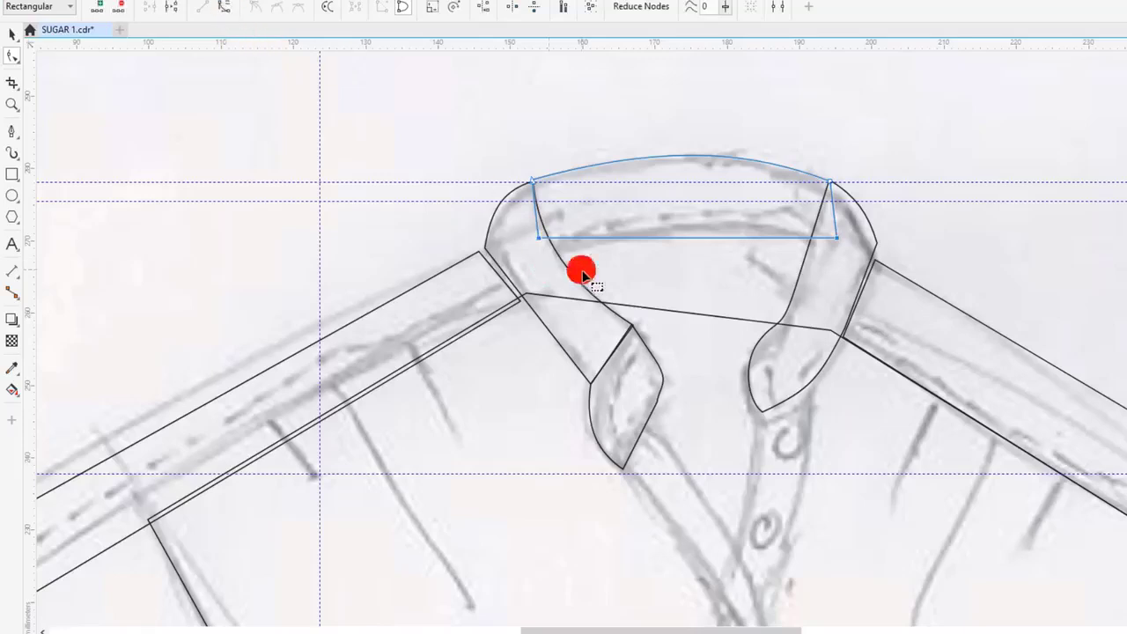
key(ctrl+z)
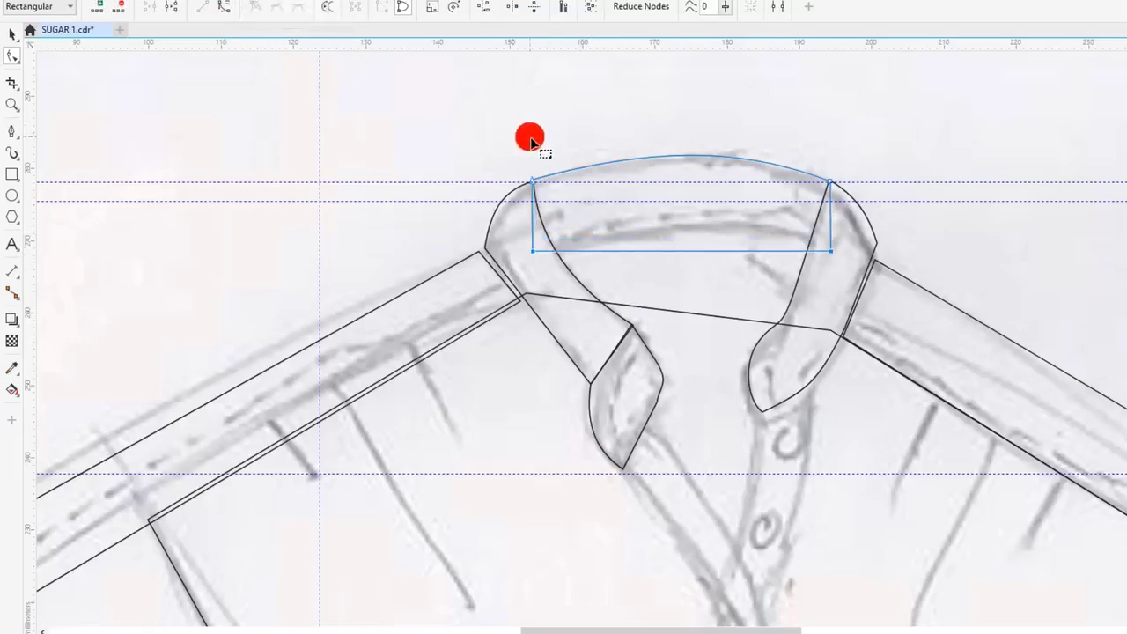
click(531, 141)
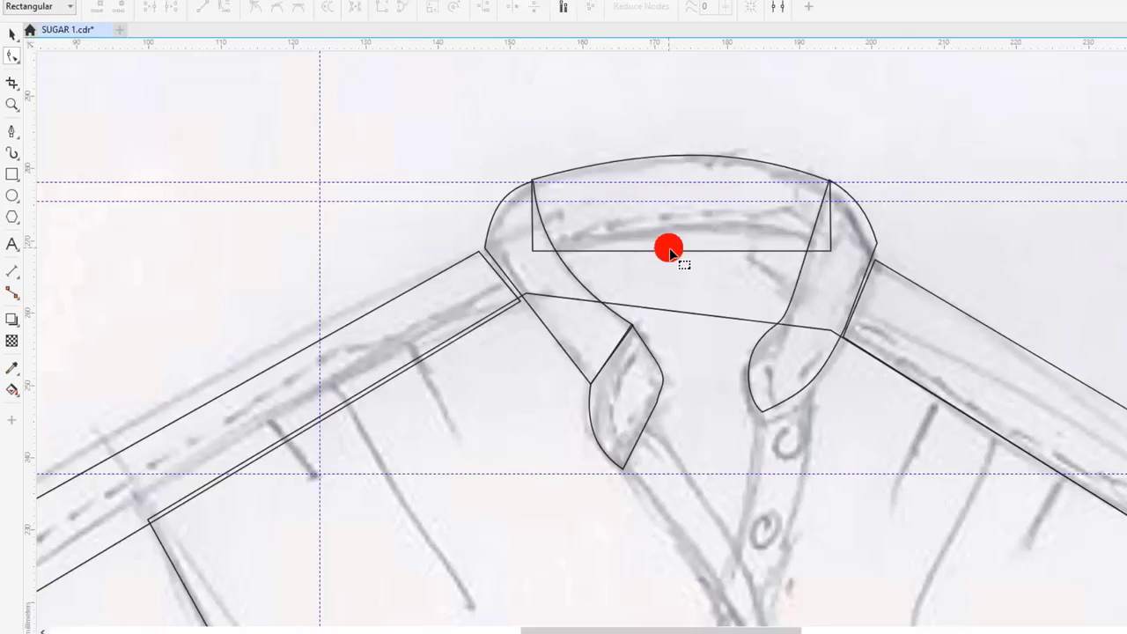
- Convert the back-neck shape's lower edge to a curve and bow it upward to follow the sketched neckline
click(669, 251)
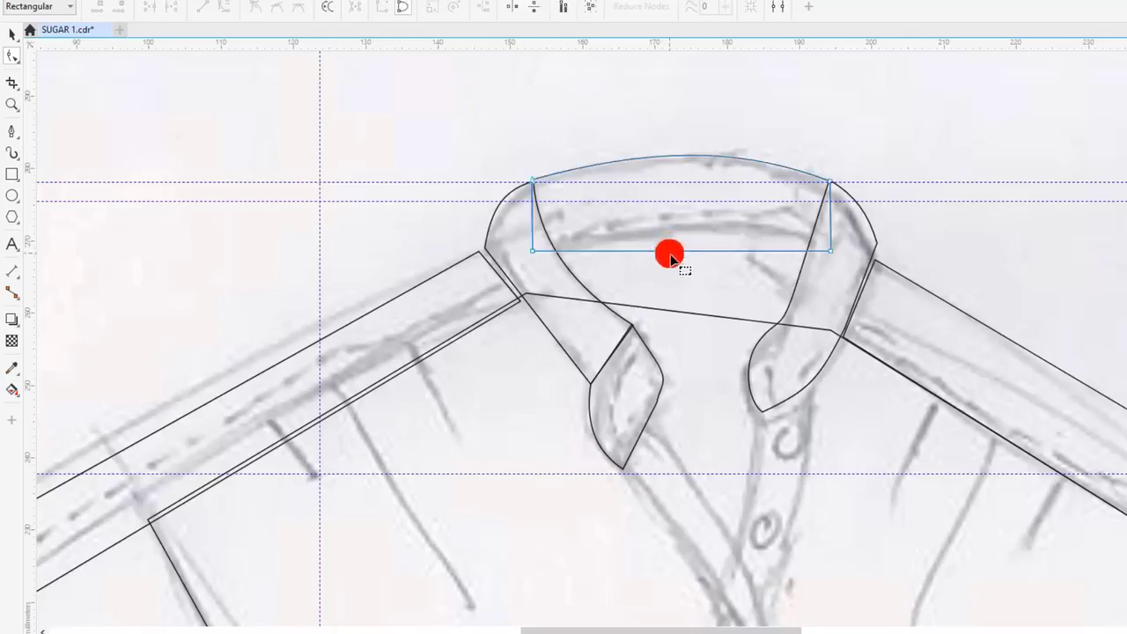
click(669, 252)
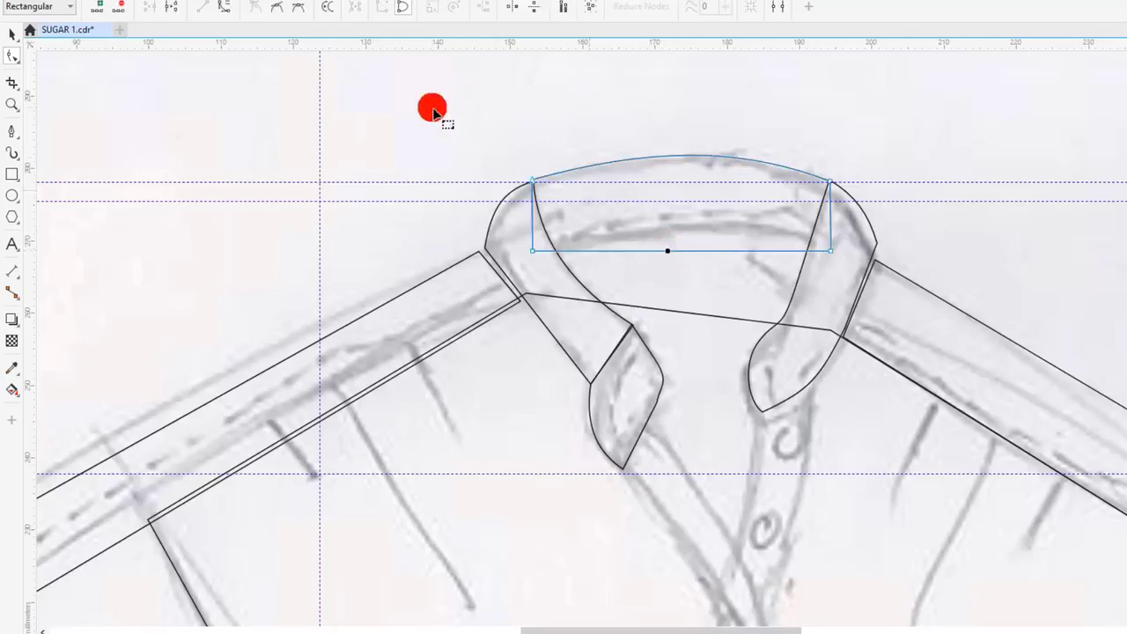
click(220, 10)
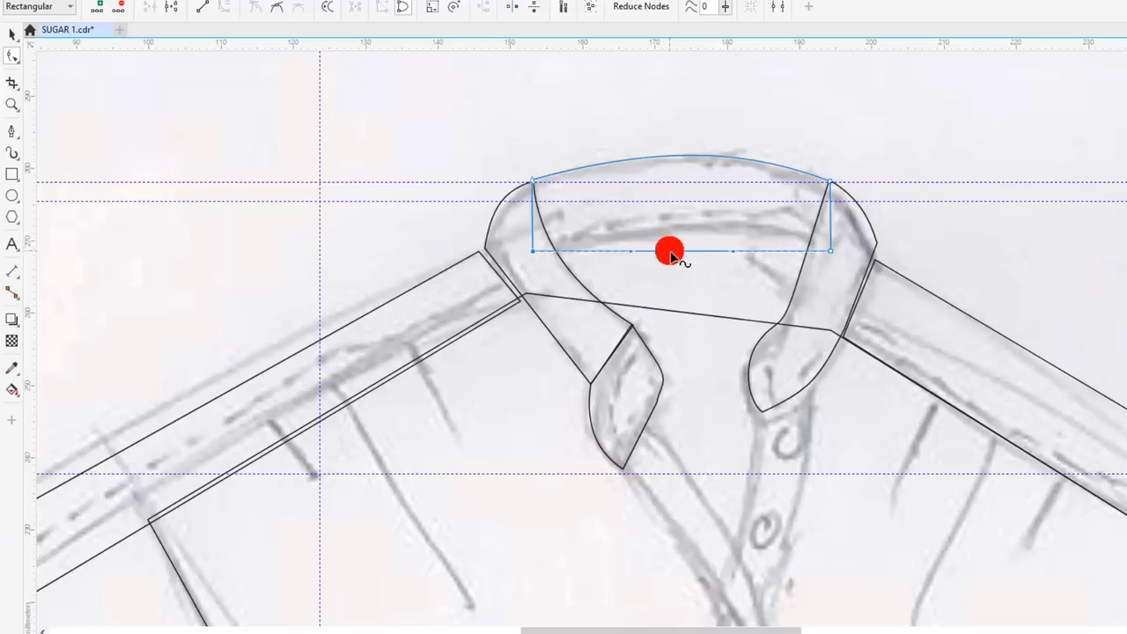
drag(670, 254, 676, 228)
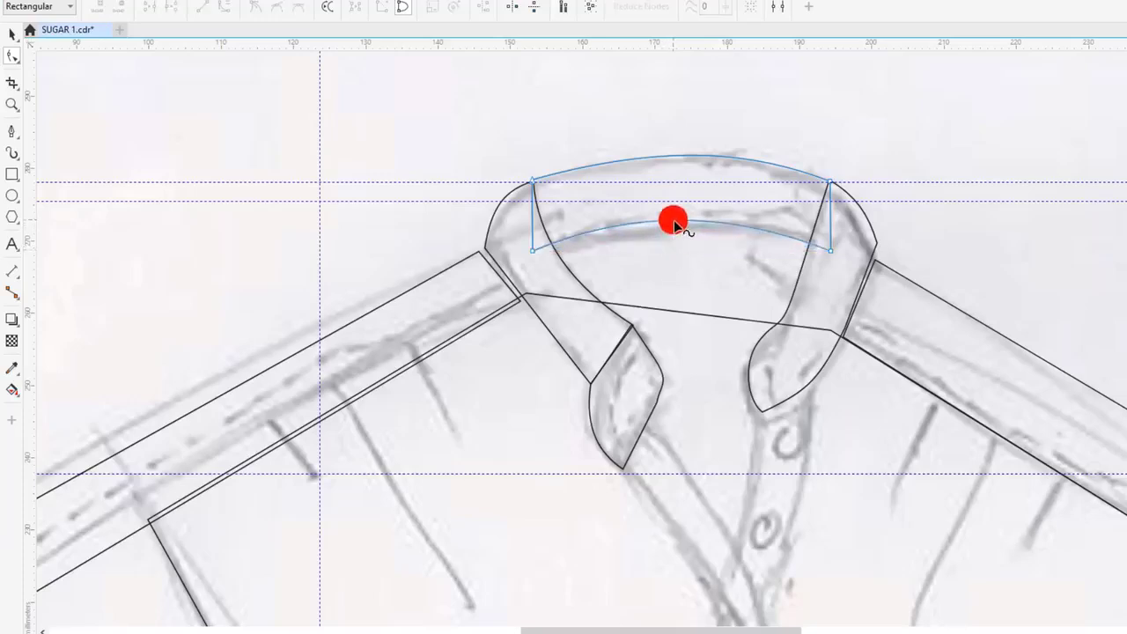
- Fit the back-neck shape's lower corners and left side to the collar leaves' inner edges and refine its lower curve
click(821, 250)
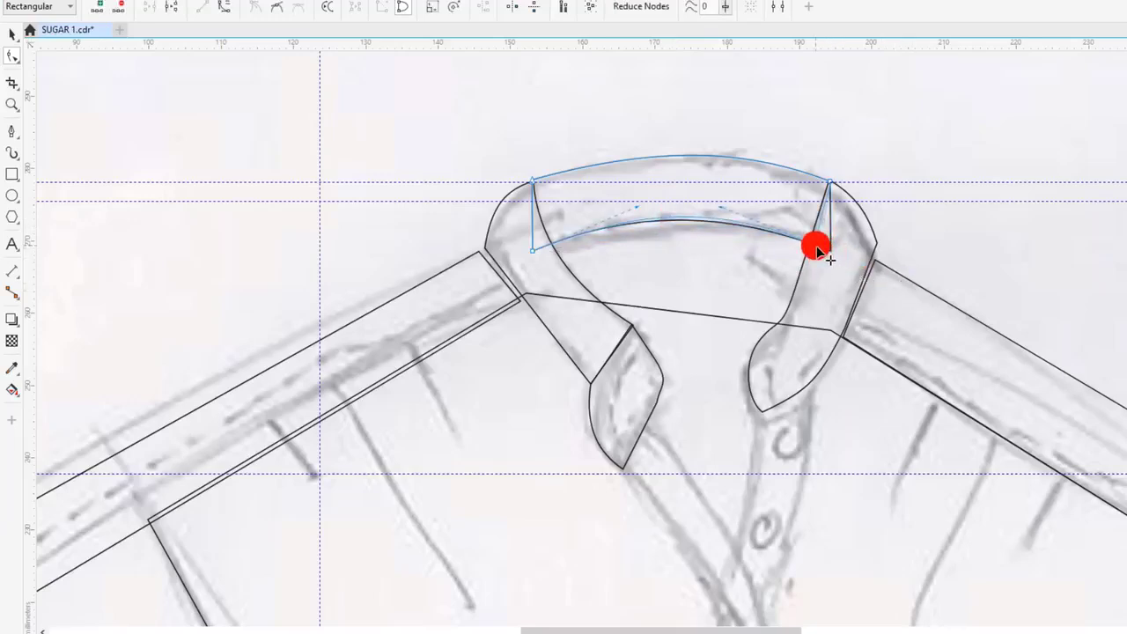
drag(818, 250, 810, 250)
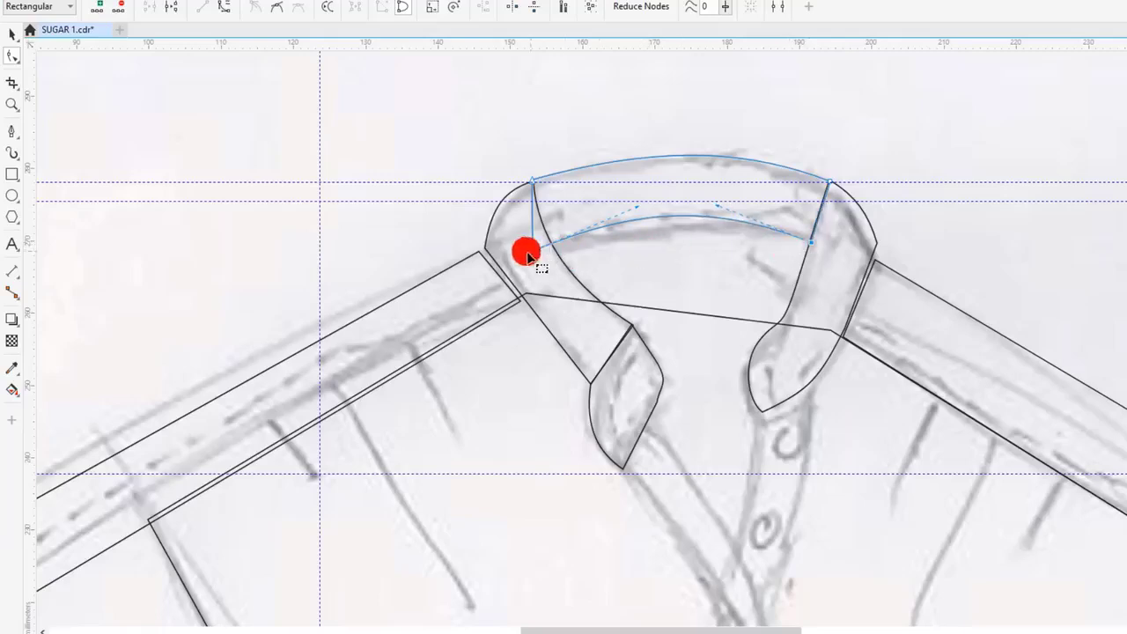
mouse_move(535, 254)
mouse_down()
mouse_move(553, 251)
mouse_move(540, 212)
mouse_up()
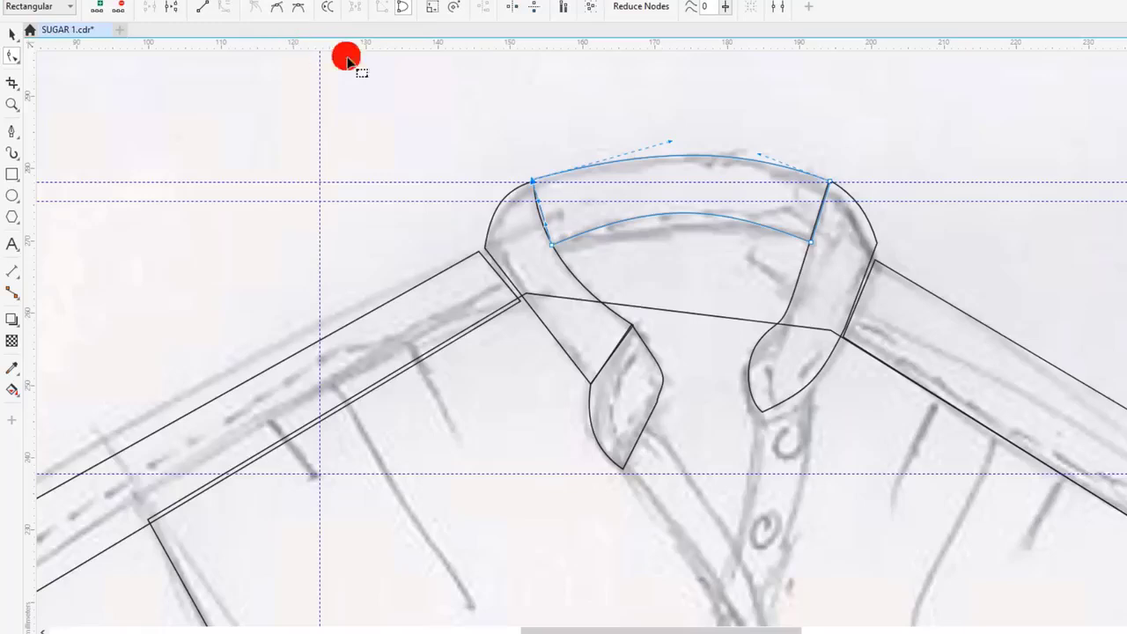
drag(548, 256, 556, 225)
click(541, 213)
drag(541, 218, 552, 244)
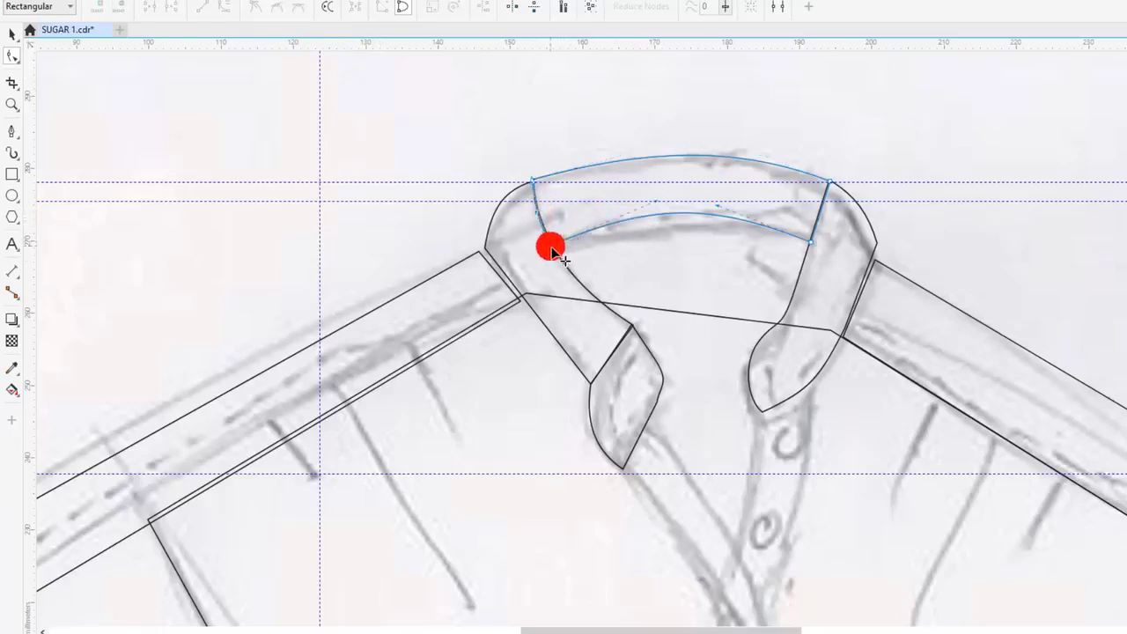
drag(666, 209, 727, 211)
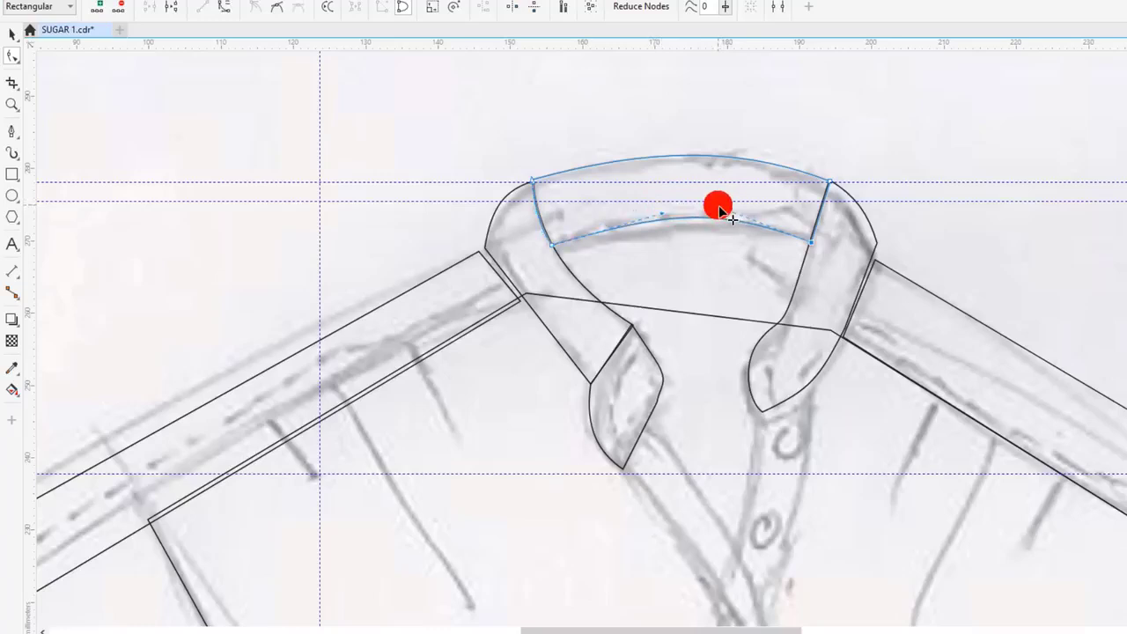
drag(720, 211, 834, 236)
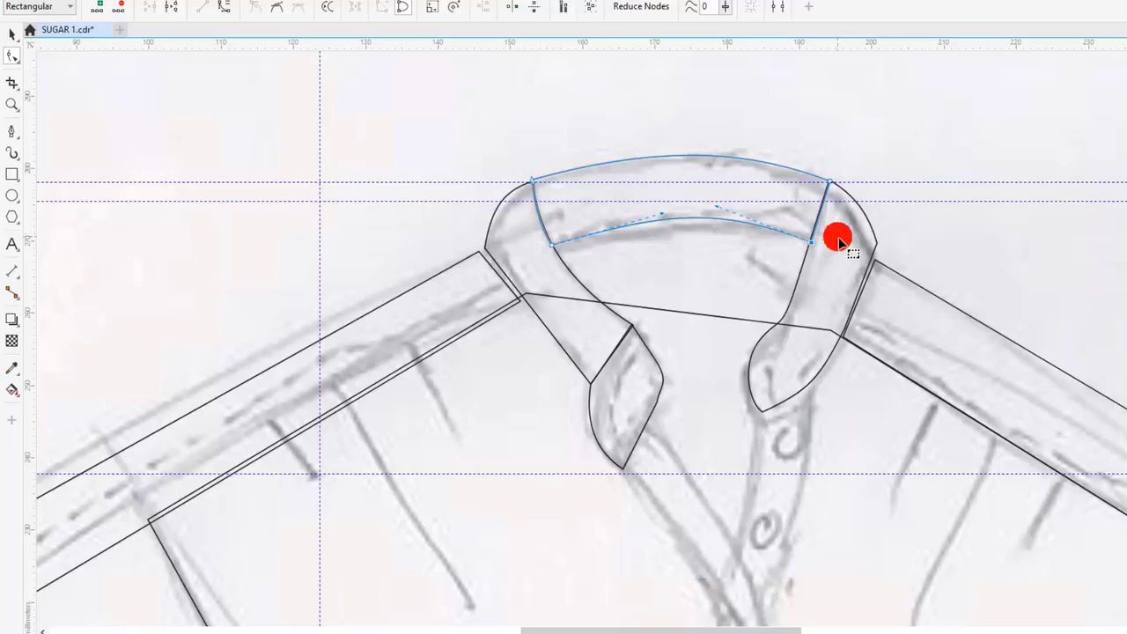
- Remove the middle node from the right-hand collar leaf's inner edge and move its outer node onto the shoulder panel's upper inner corner
click(837, 239)
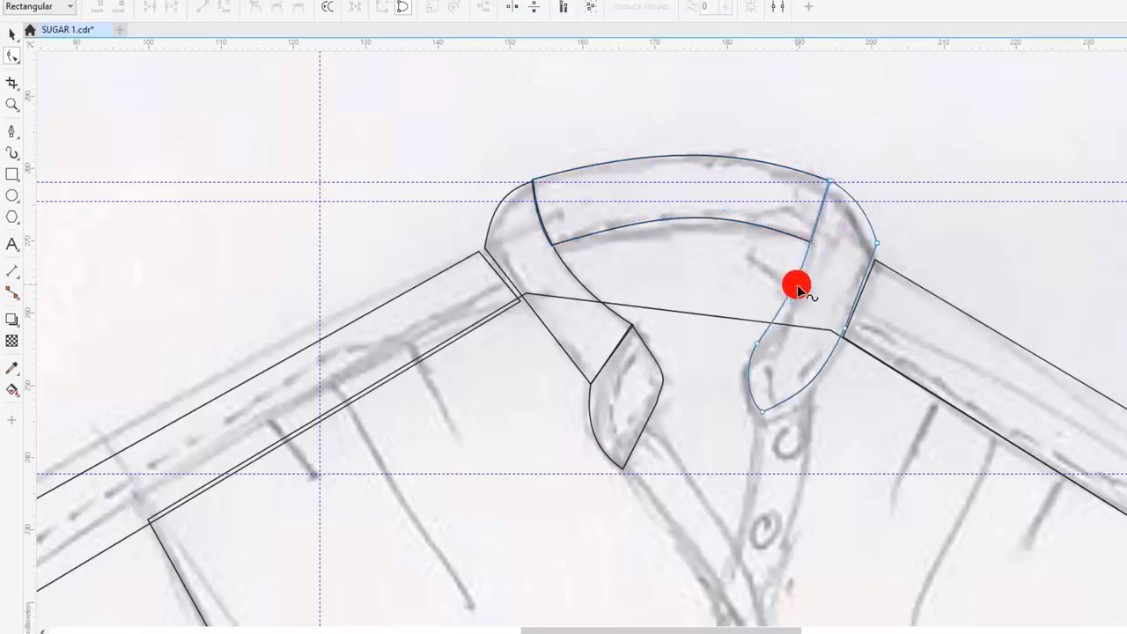
drag(797, 284, 860, 269)
click(800, 209)
click(882, 286)
click(883, 247)
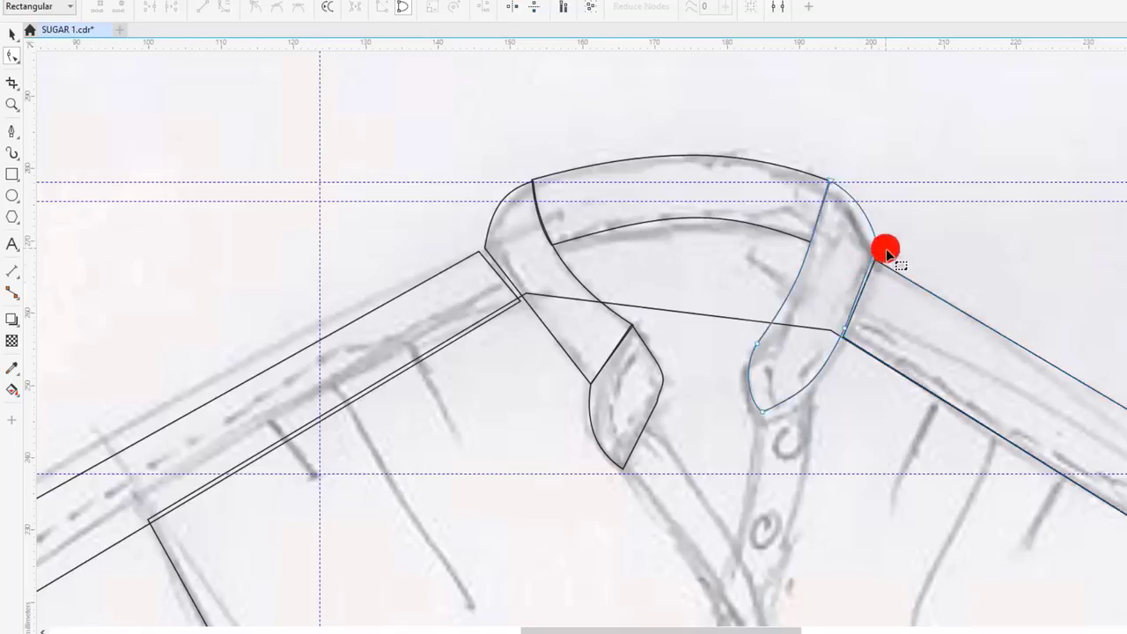
click(878, 252)
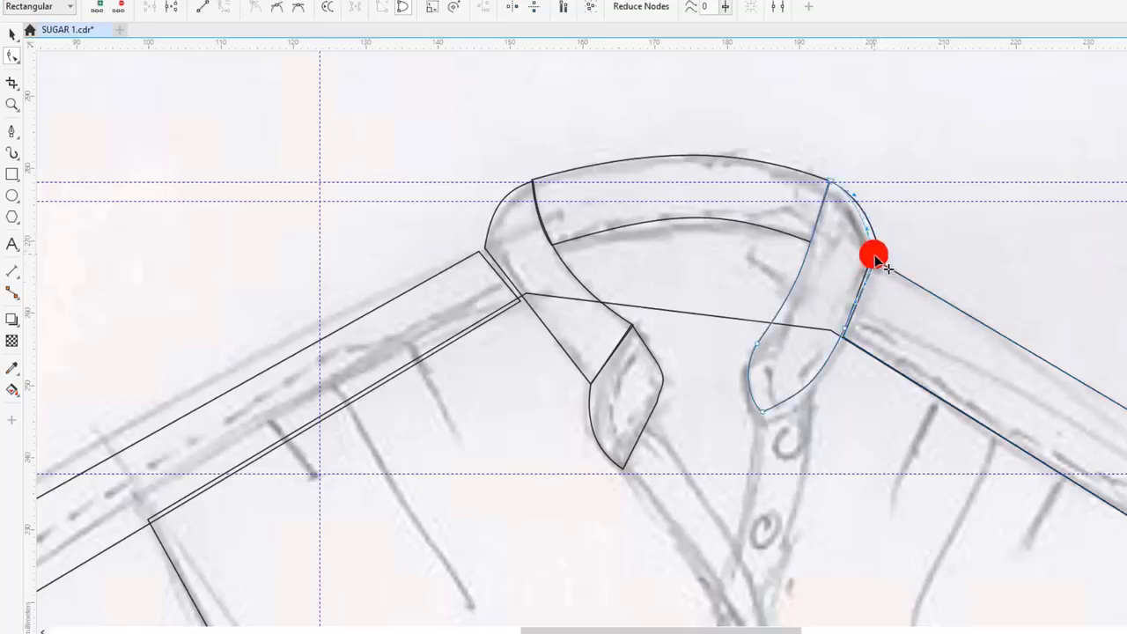
drag(874, 255, 875, 255)
click(13, 37)
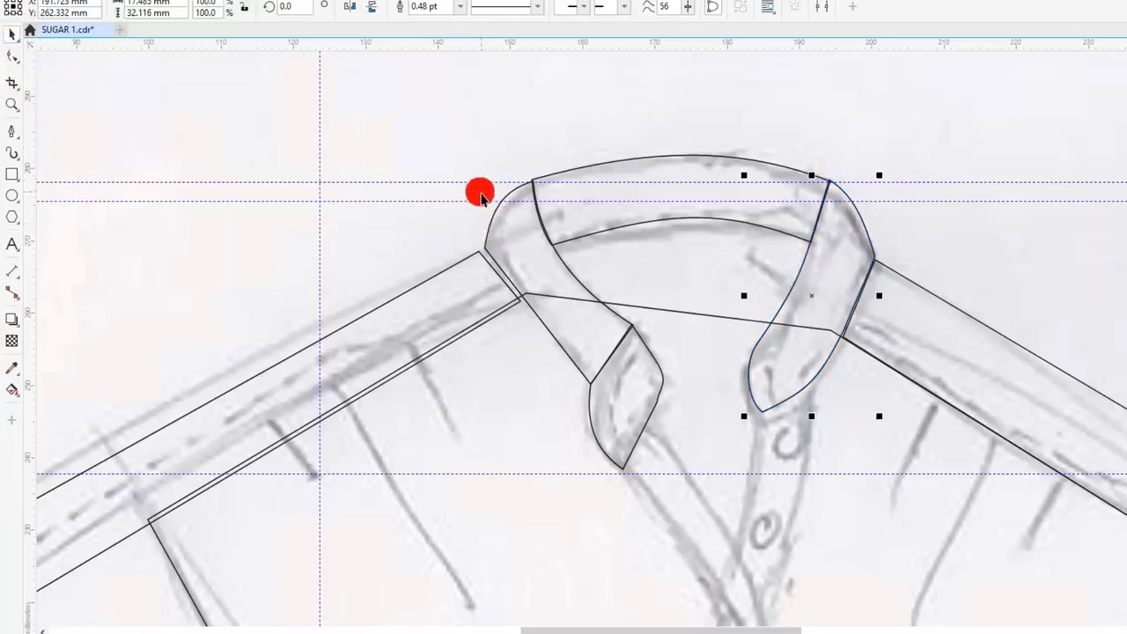
- Lower the second horizontal guideline to the left collar leaf's outer corner and fit the left shoulder panel's inner end corners to the leaf's edge
drag(483, 202, 478, 249)
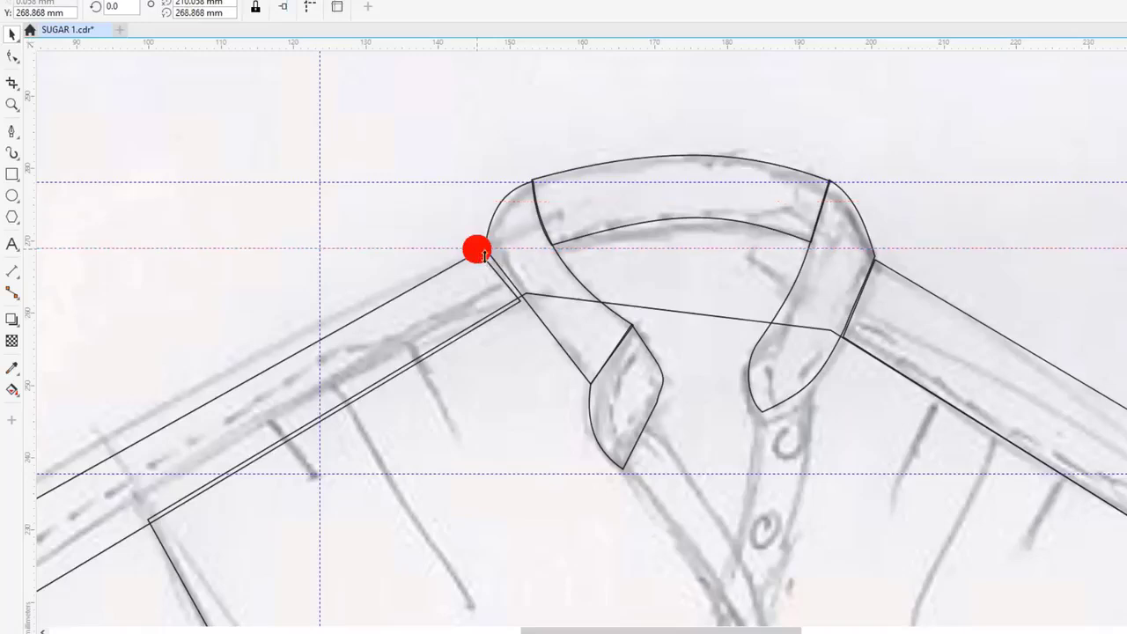
click(7, 56)
click(472, 271)
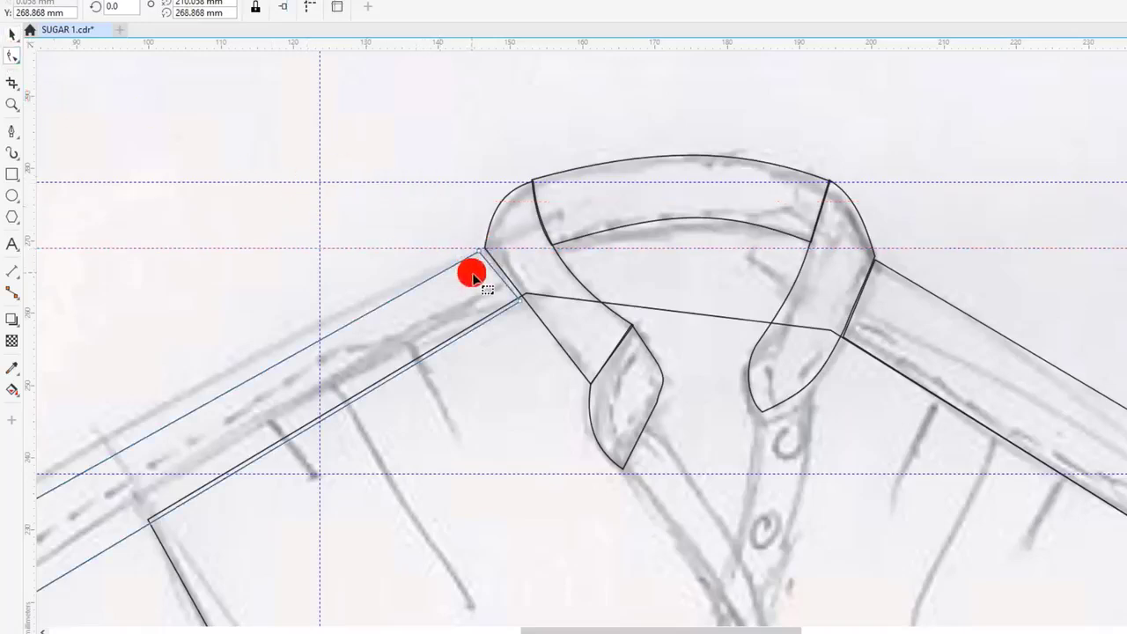
drag(477, 272, 482, 254)
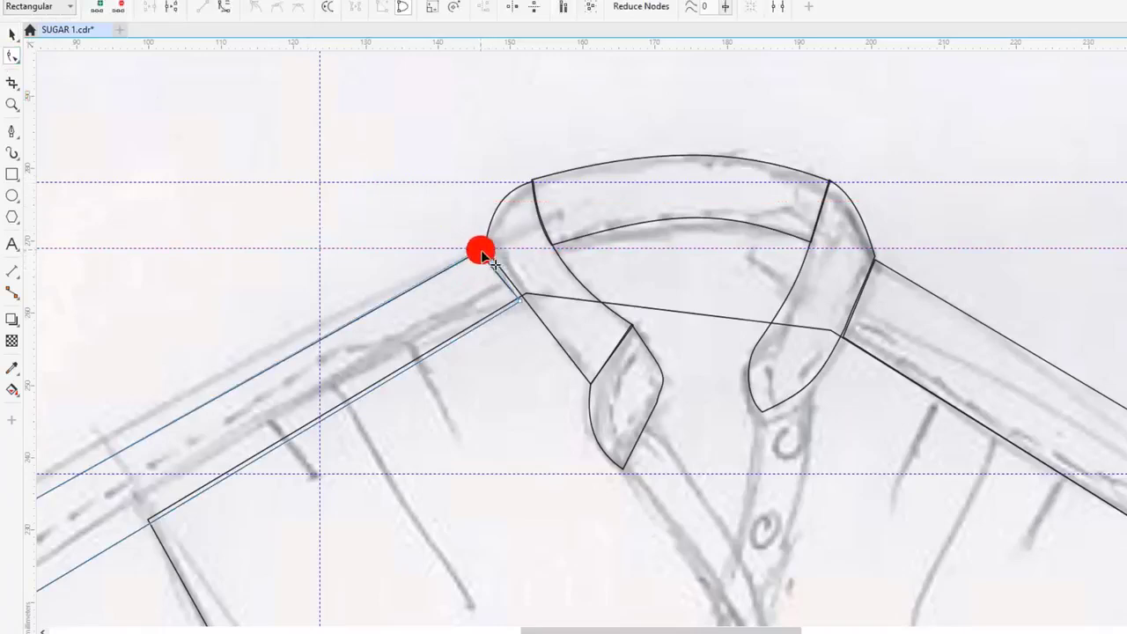
click(516, 298)
drag(516, 298, 523, 302)
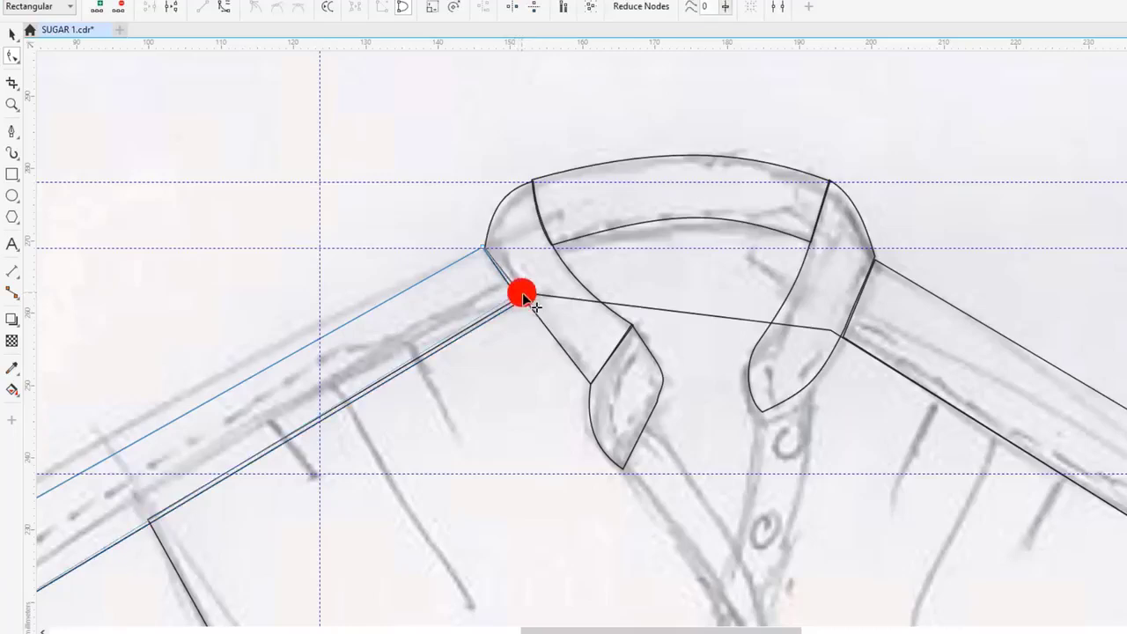
- Move the body outline's upper left corner onto the left shoulder panel's lower inner corner
click(533, 301)
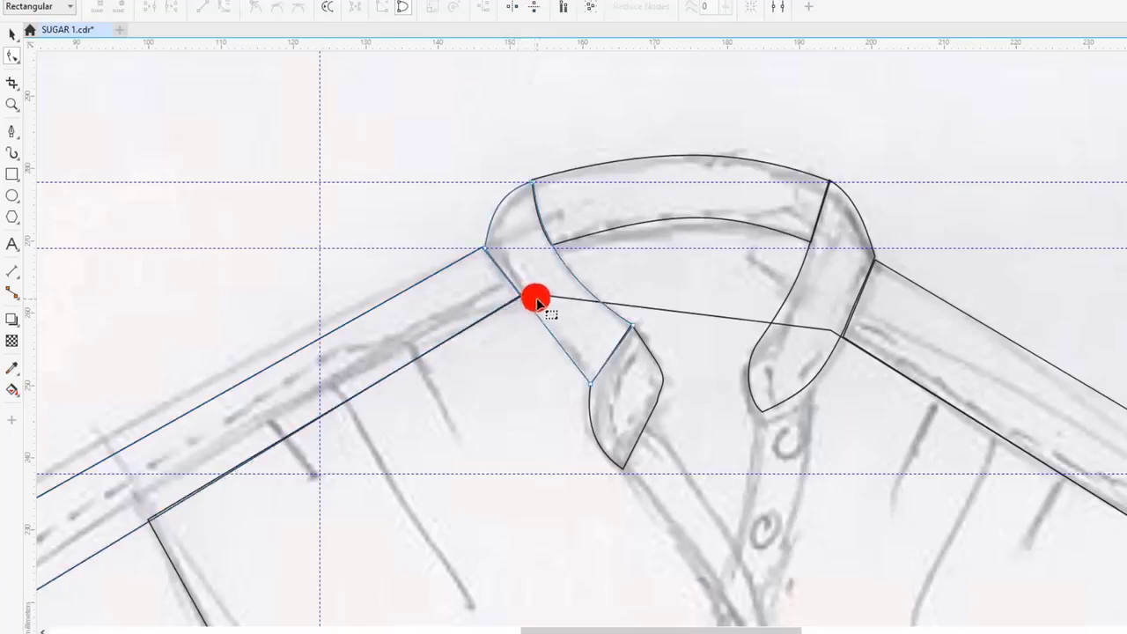
click(643, 310)
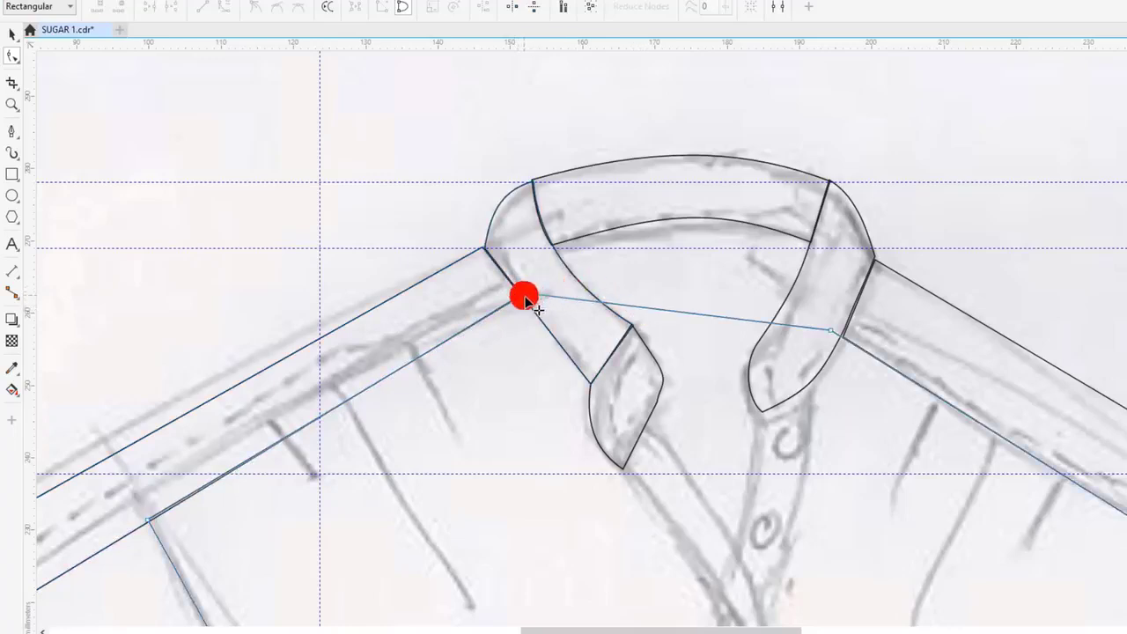
drag(526, 301, 525, 304)
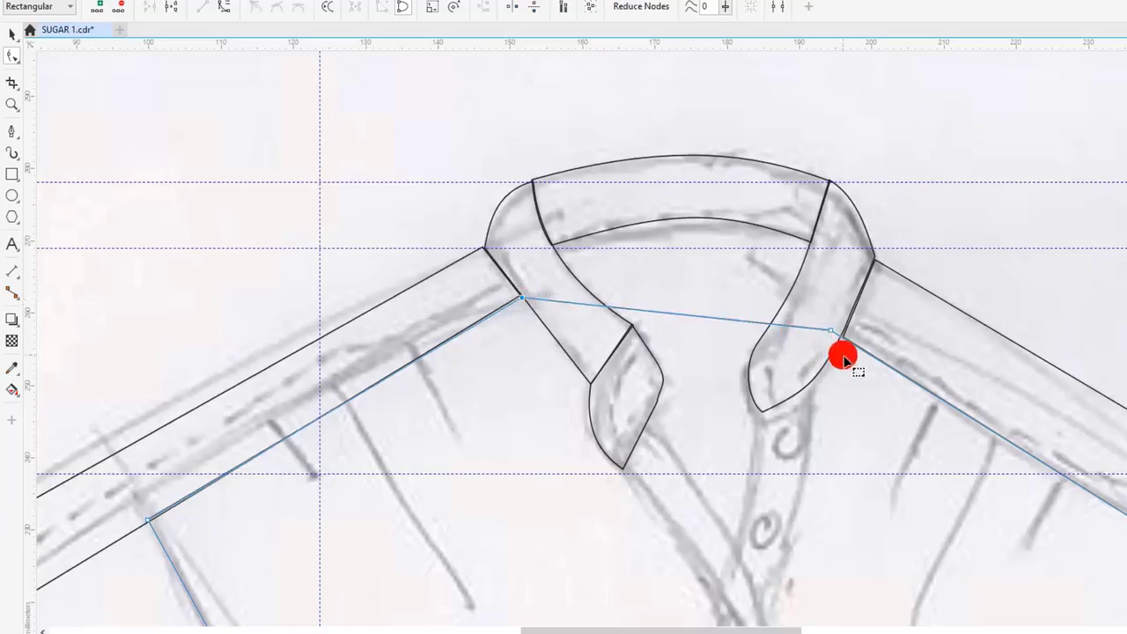
- Raise the right collar leaf's outer corner and the right shoulder panel's upper inner corner to the guideline, and slide the panel's lower corner up the leaf's edge
click(898, 321)
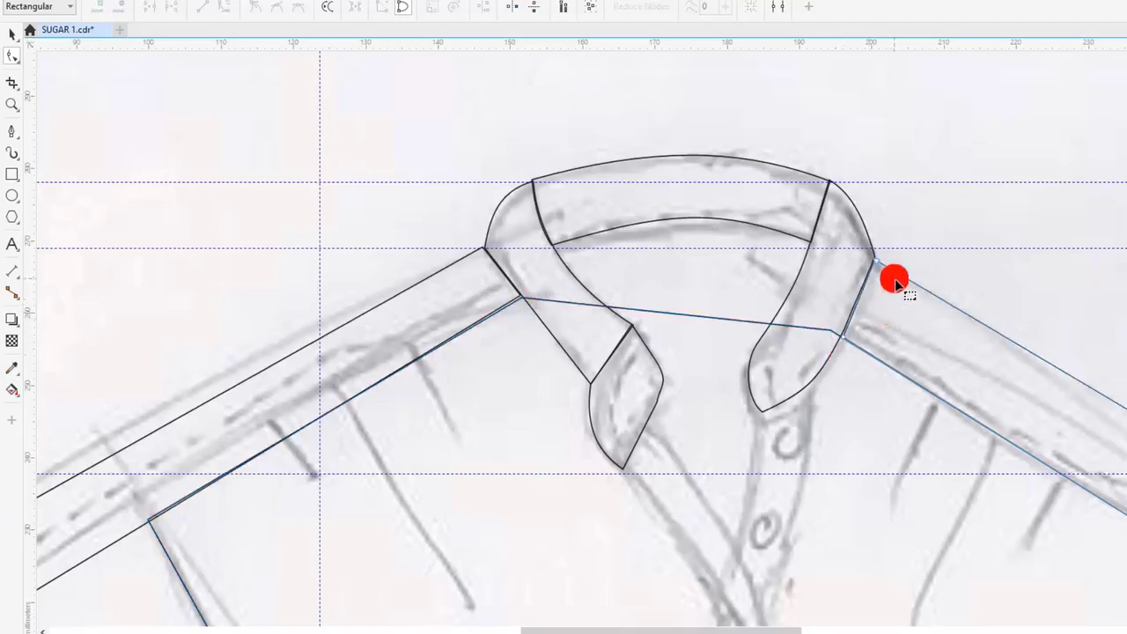
click(866, 256)
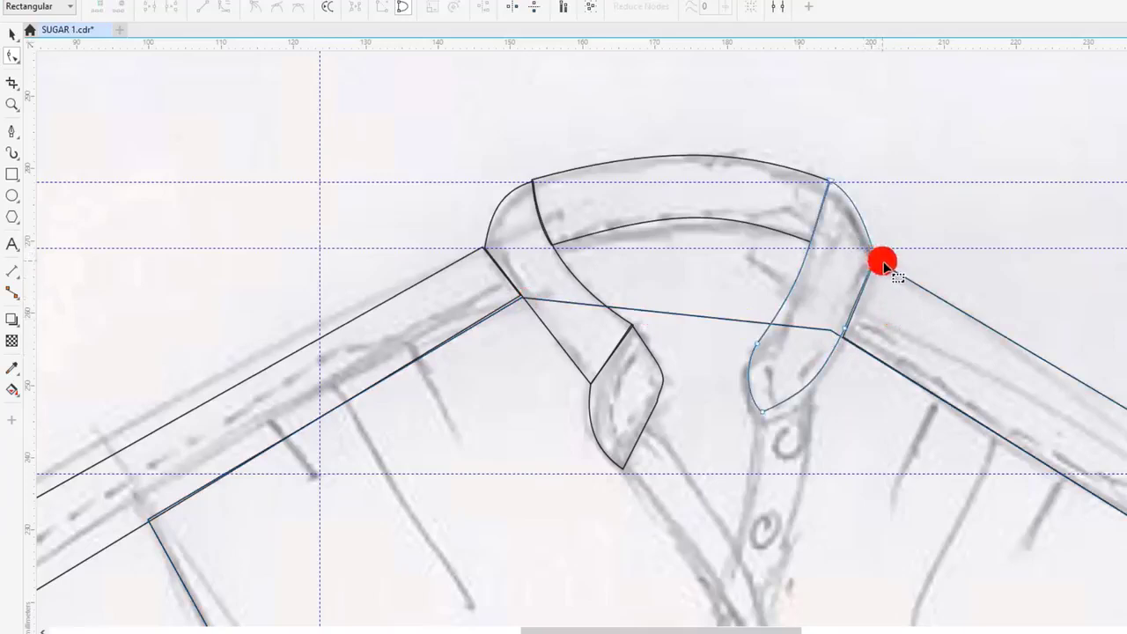
drag(876, 255, 874, 252)
click(886, 273)
mouse_move(845, 337)
mouse_down()
mouse_move(855, 297)
mouse_move(852, 335)
mouse_up()
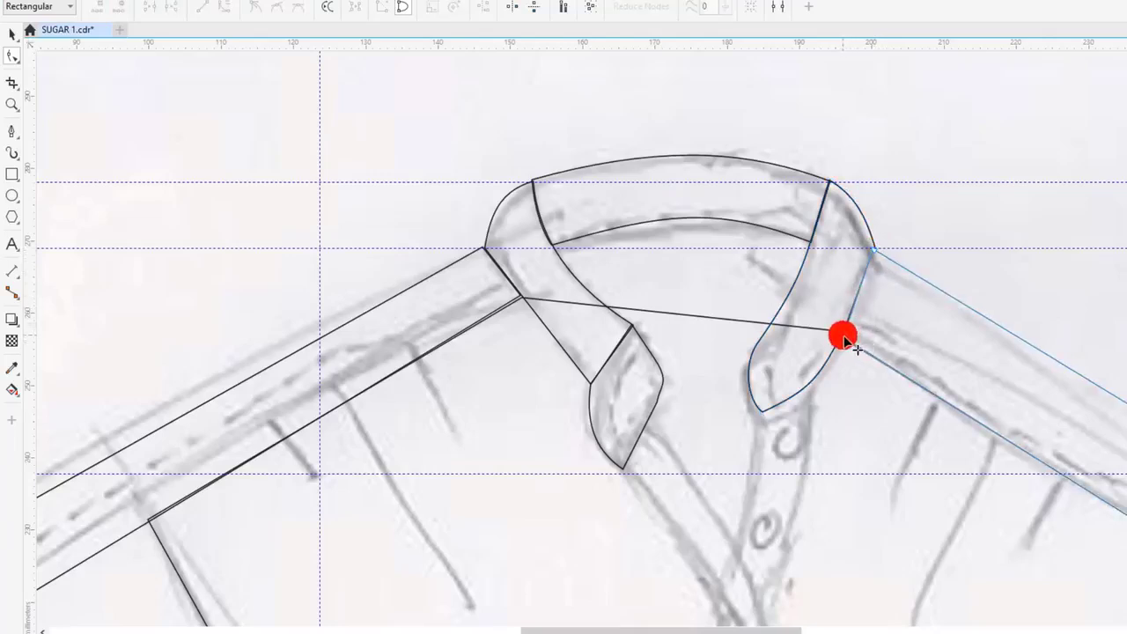
drag(845, 343, 855, 313)
- Move the body outline's upper right corner onto the right shoulder panel's lower inner corner
click(813, 343)
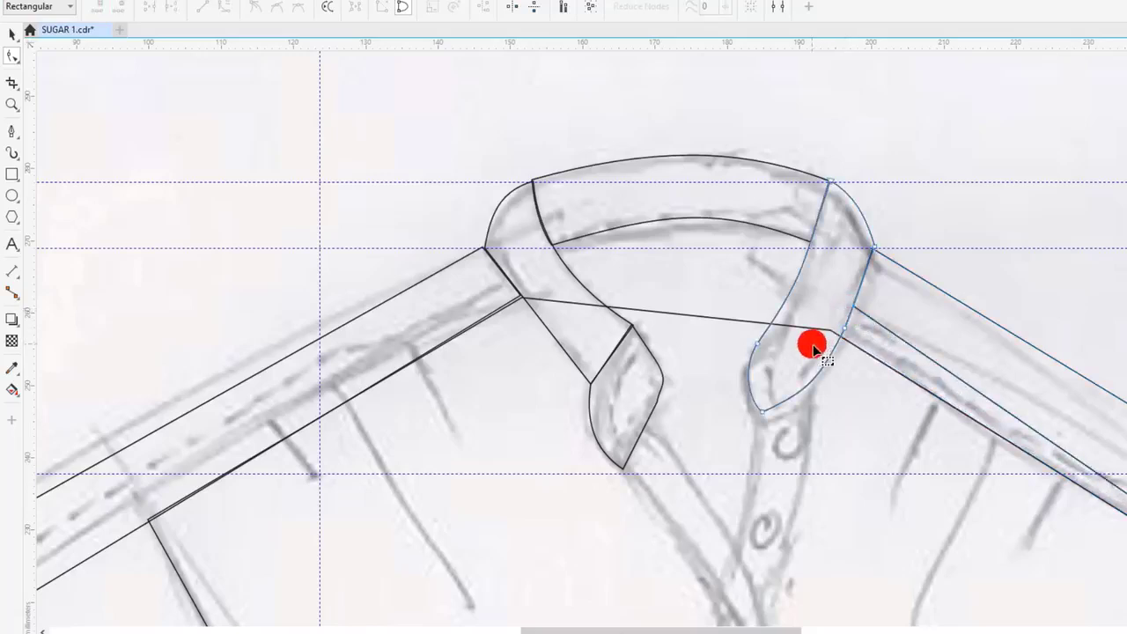
click(845, 344)
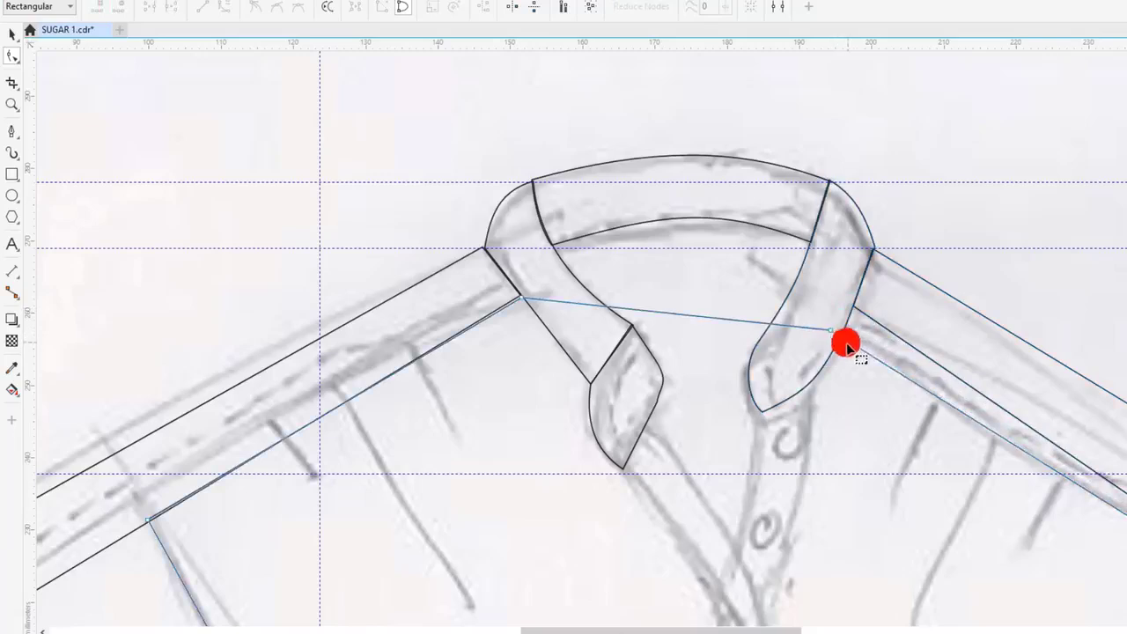
drag(832, 333, 855, 307)
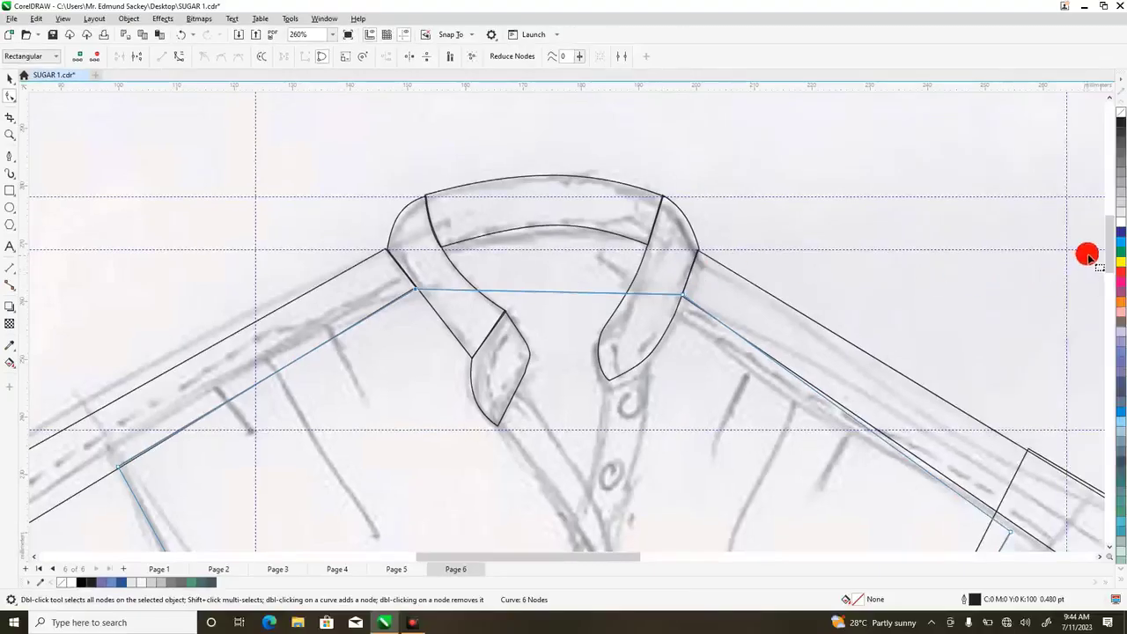
- Align the right armhole, sleeve and shoulder panel corners along shared seam lines and adjust the cuff's upper corners to match the sleeve end
mouse_move(1106, 244)
mouse_down()
mouse_move(1108, 268)
mouse_move(1027, 307)
mouse_up()
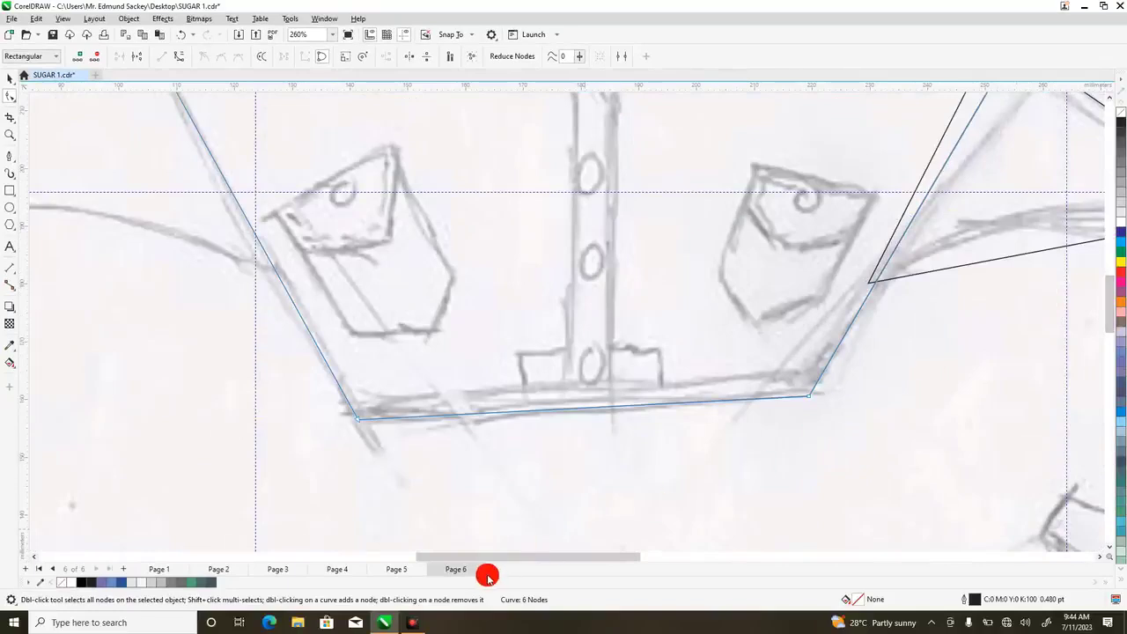
drag(516, 558, 611, 557)
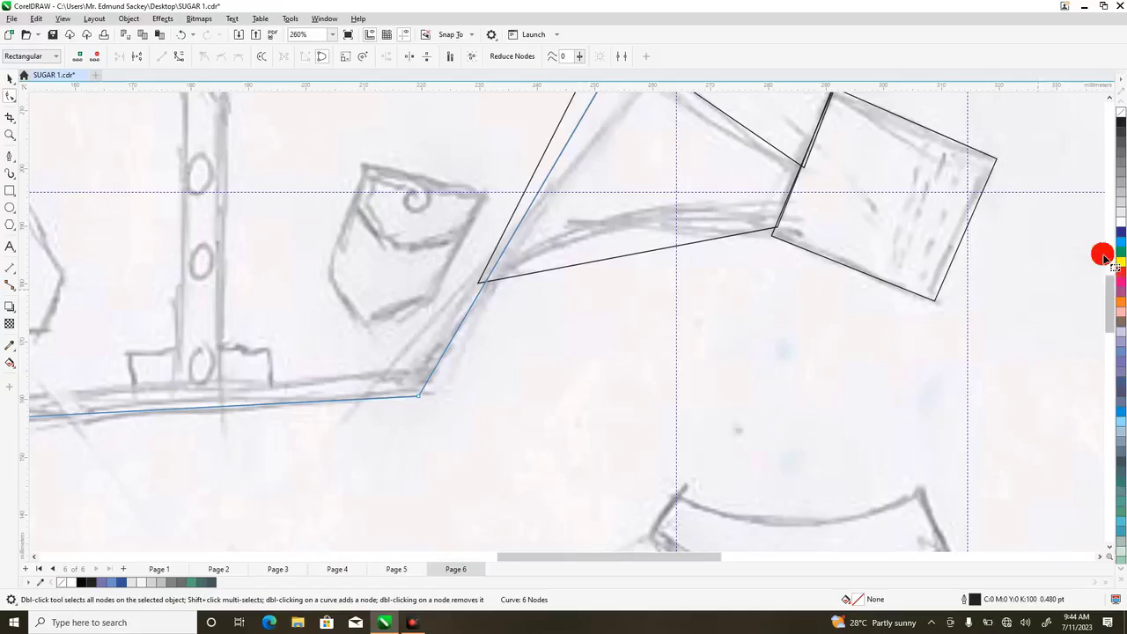
drag(1107, 294, 1109, 248)
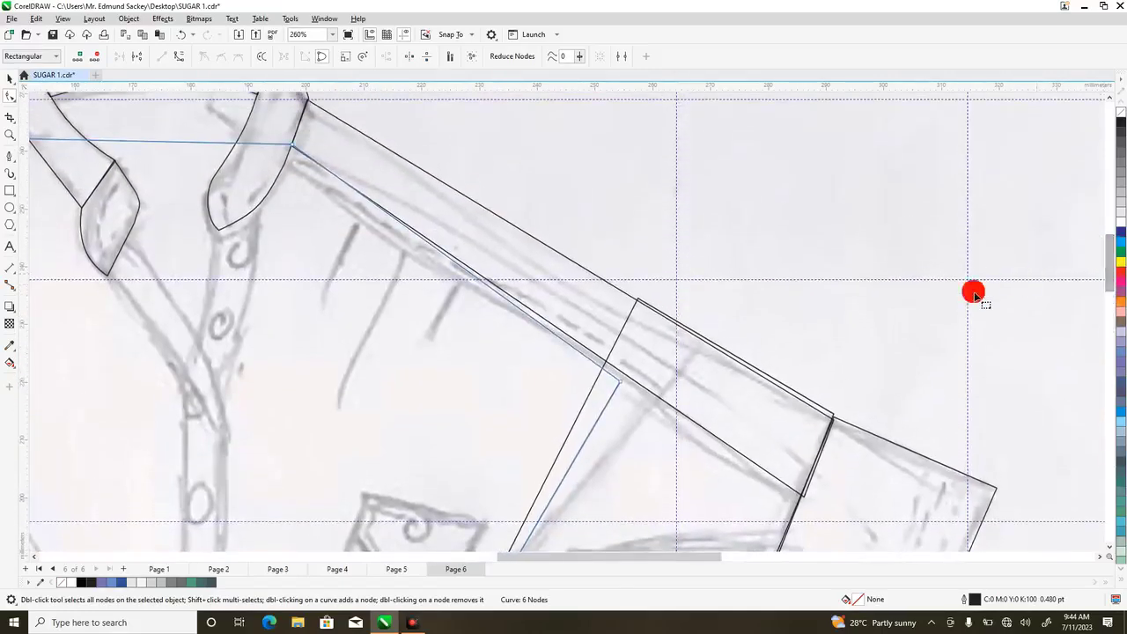
click(806, 398)
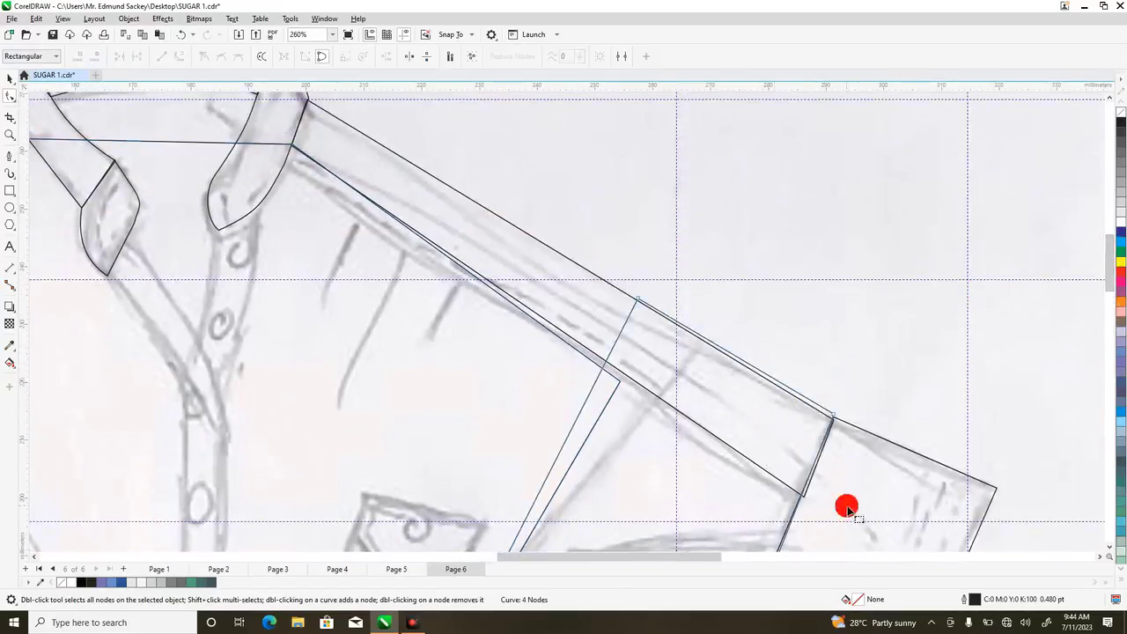
drag(802, 498, 659, 314)
drag(828, 414, 841, 420)
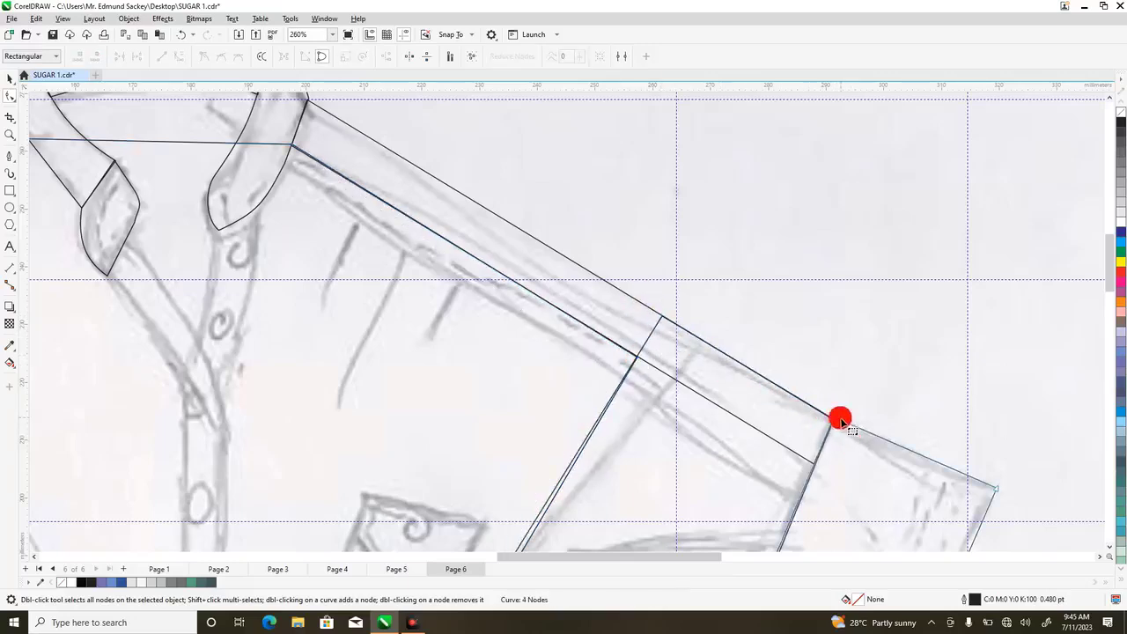
drag(995, 489, 994, 499)
- Move the right sleeve's underarm corner onto the body's side edge and bow the sleeve's lower edge upward along the sketch
drag(1109, 251, 1108, 279)
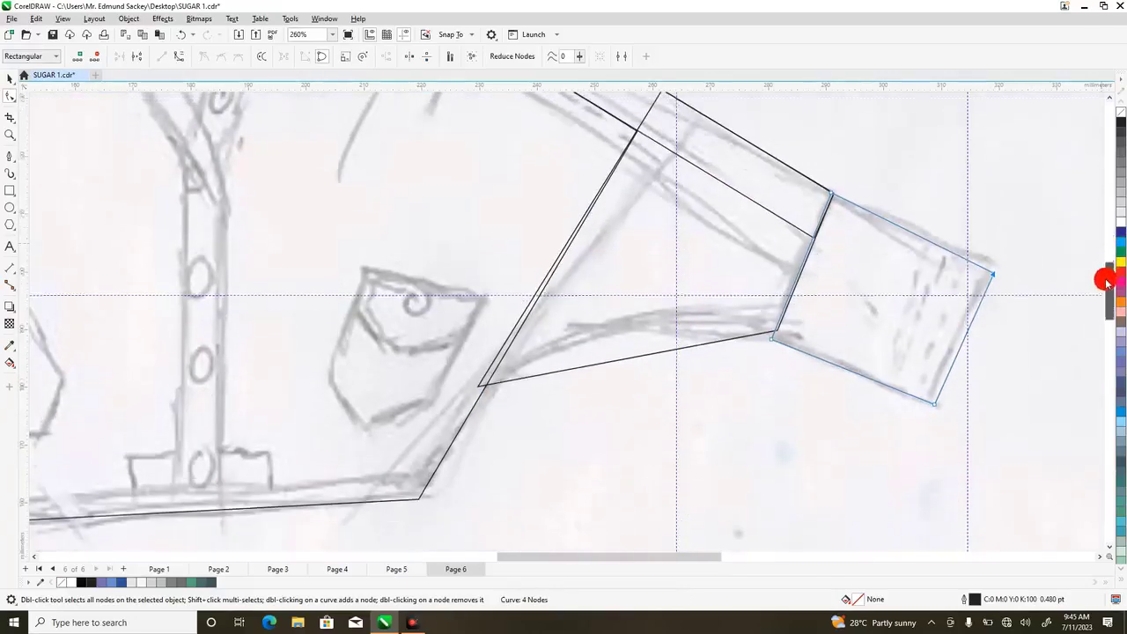
drag(482, 386, 498, 364)
click(625, 358)
drag(649, 352, 774, 333)
- Fit the right cuff's inner corners to the upper and lower corners of the sleeve end
click(801, 262)
mouse_move(833, 188)
mouse_down()
mouse_move(835, 209)
mouse_move(833, 196)
mouse_up()
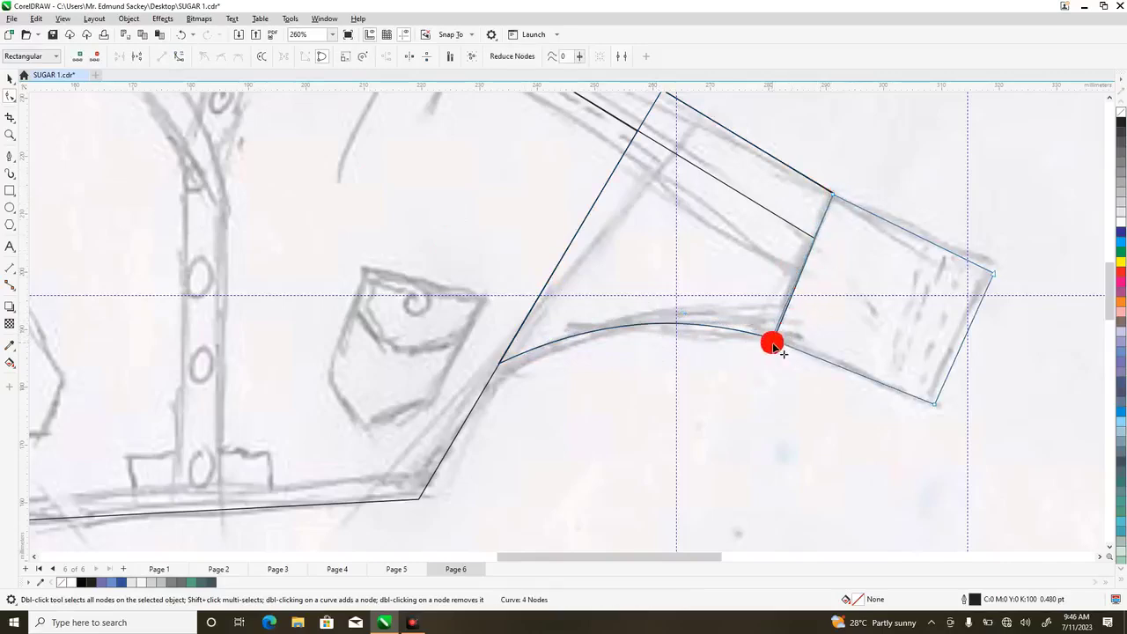
drag(773, 345, 773, 345)
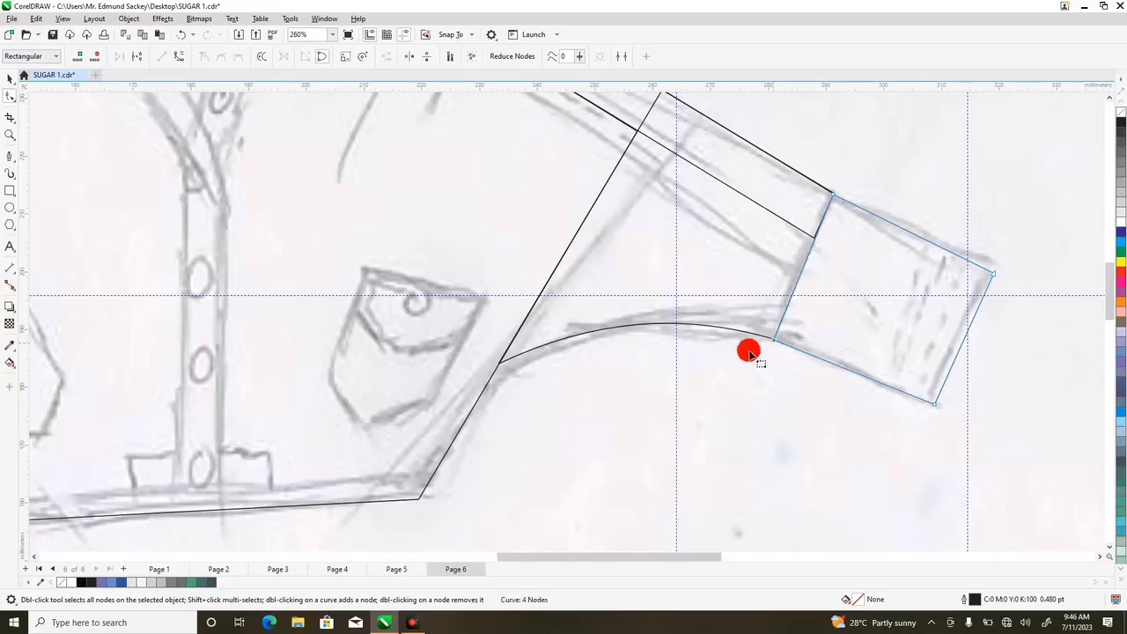
- Examine the whole garment outline and the left sleeve up close against the sketch
click(10, 134)
key(shift+F4)
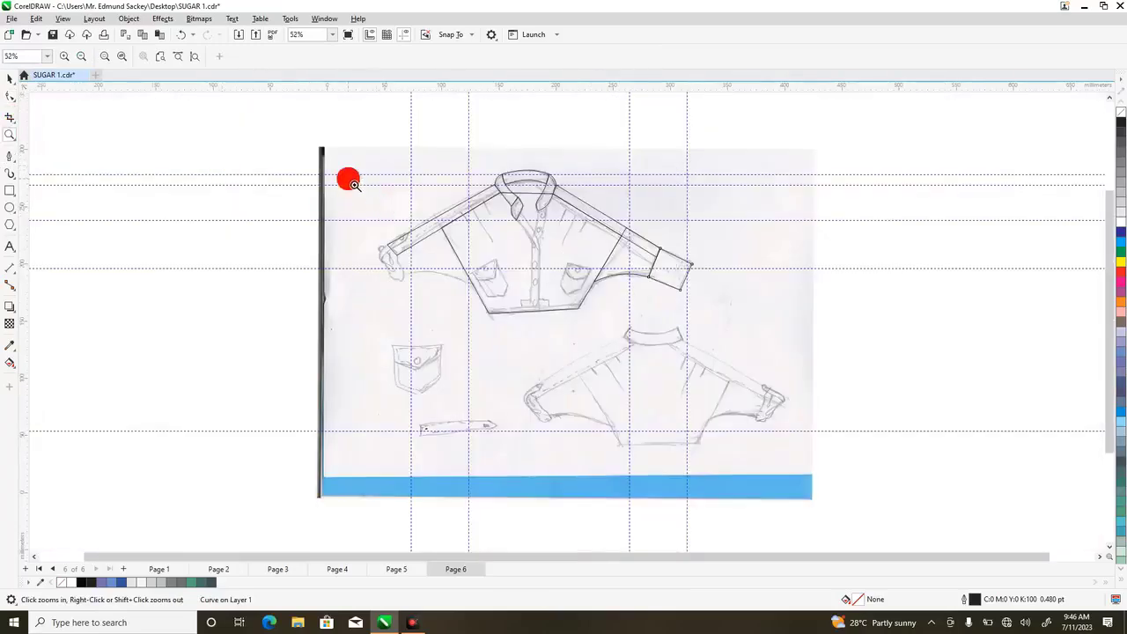
mouse_move(341, 137)
mouse_down()
mouse_move(397, 186)
mouse_move(558, 285)
mouse_move(734, 356)
mouse_up()
click(737, 359)
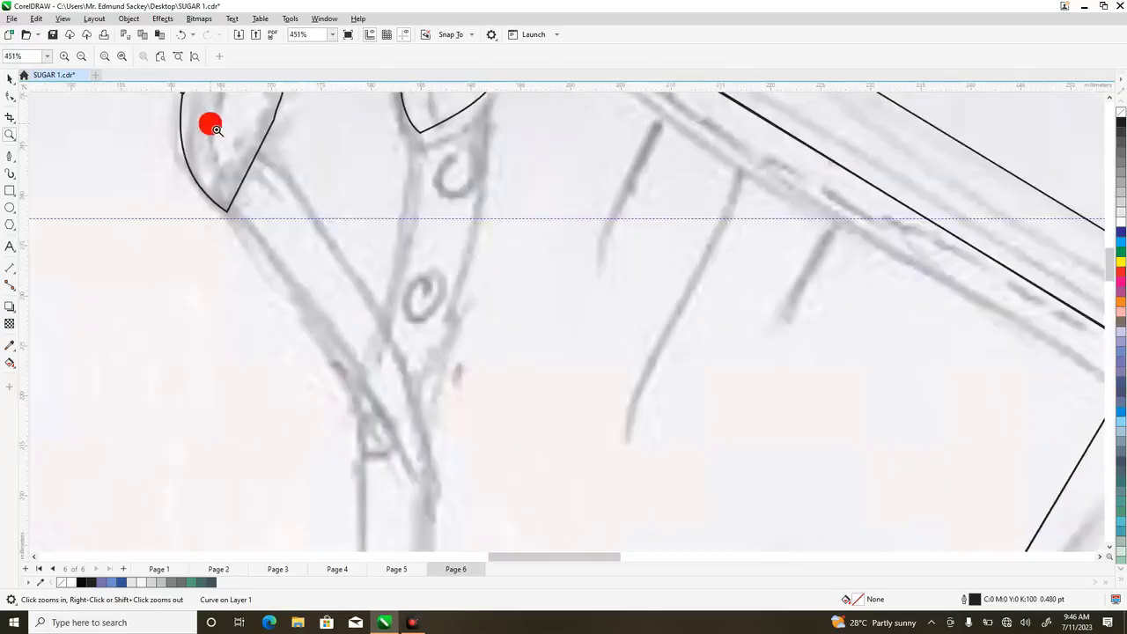
right_click(379, 213)
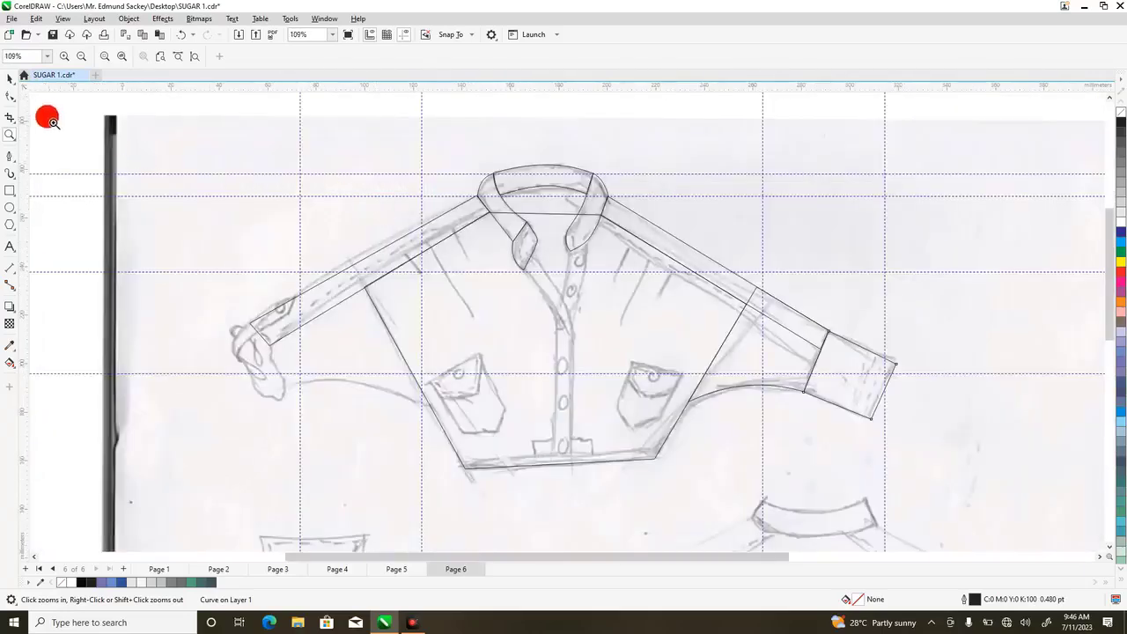
click(10, 97)
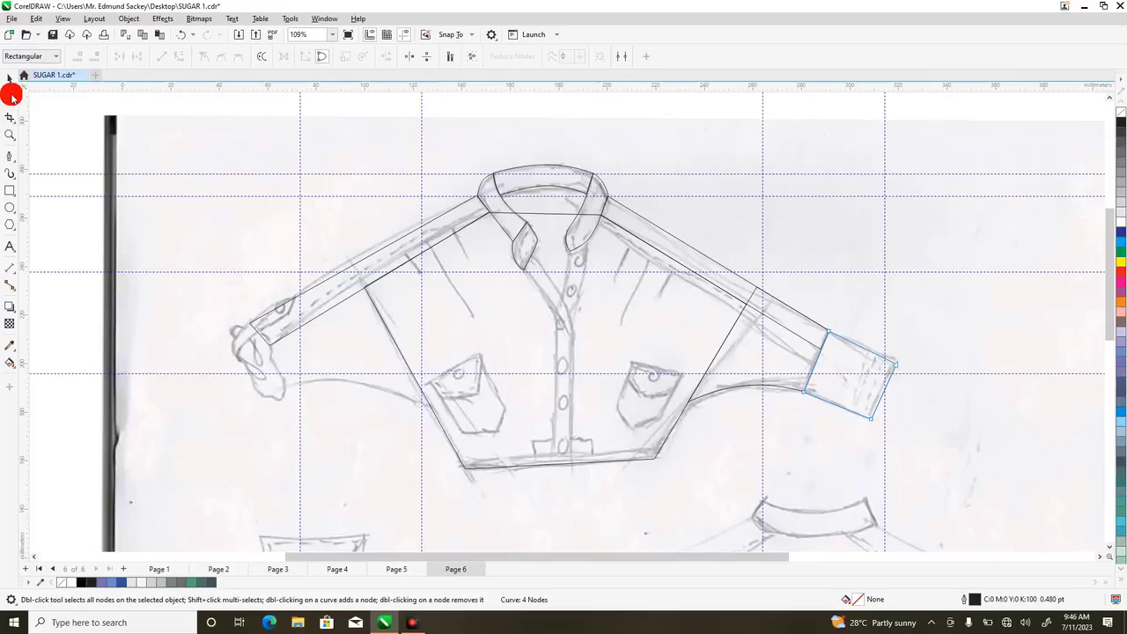
click(10, 97)
click(8, 133)
click(42, 134)
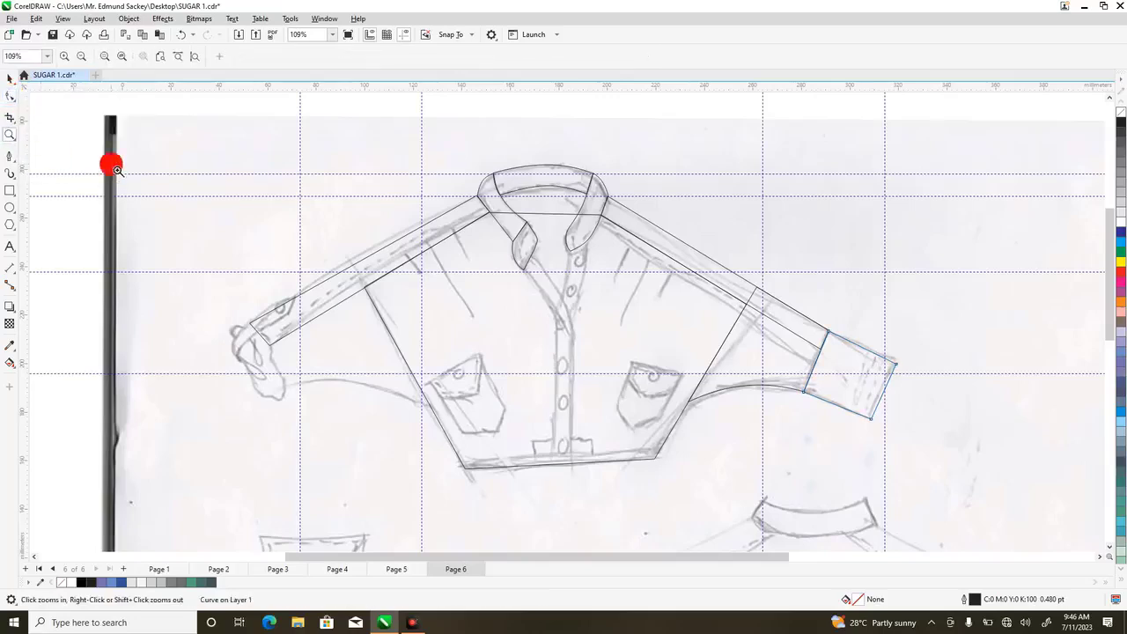
drag(188, 195, 539, 415)
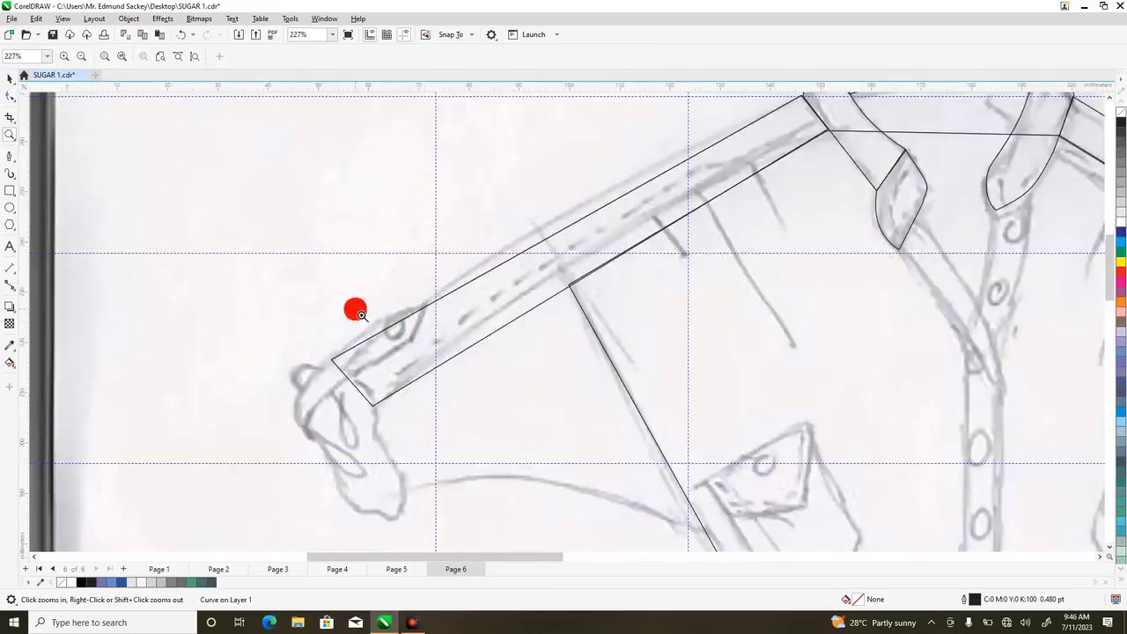
right_click(325, 296)
- Lower the armhole guideline, move the body's left armhole corner down along the shoulder panel to it, and adjust the panel's outer upper corner
click(10, 97)
drag(365, 286, 341, 307)
key(Delete)
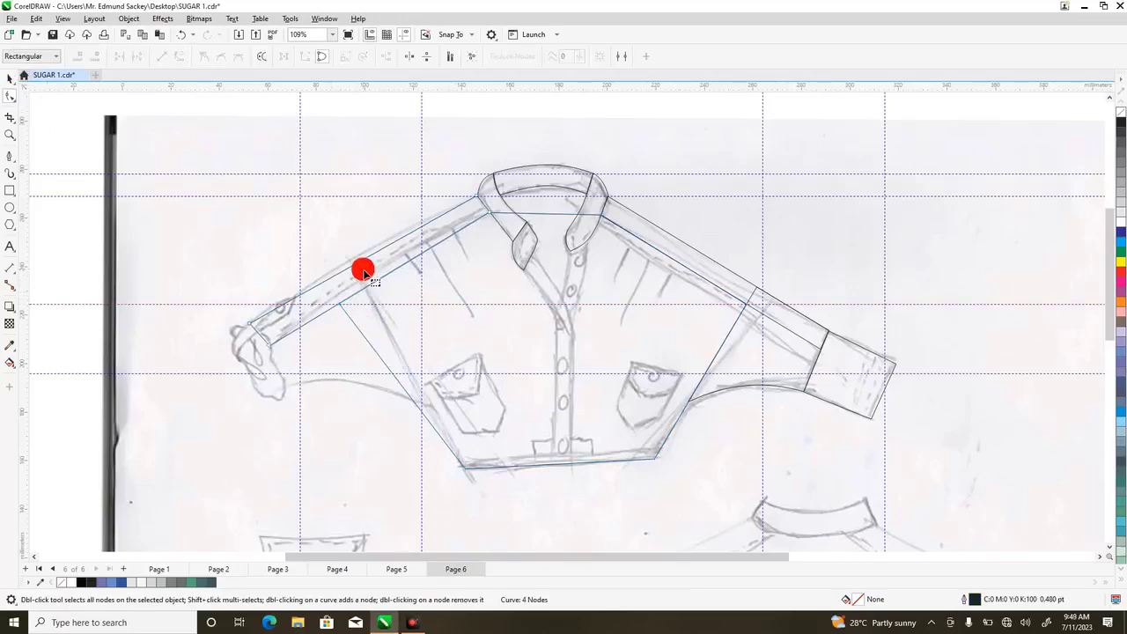
drag(254, 330, 253, 328)
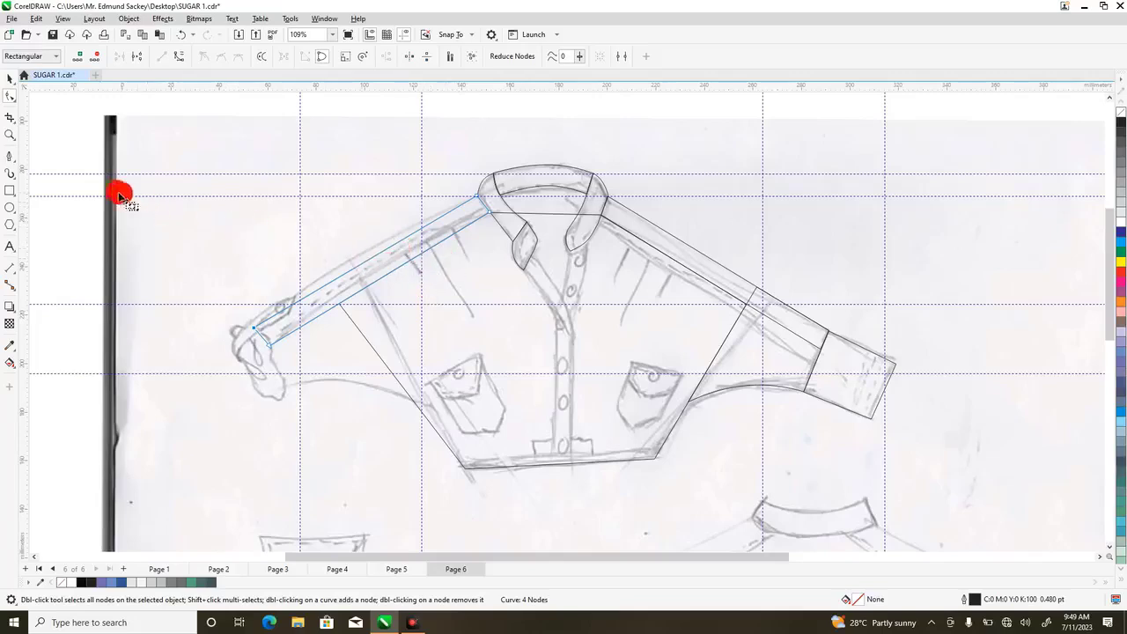
- Draw a narrow closed triangular placket piece from the left collar tip's lower edge down to the centre-front opening
click(11, 157)
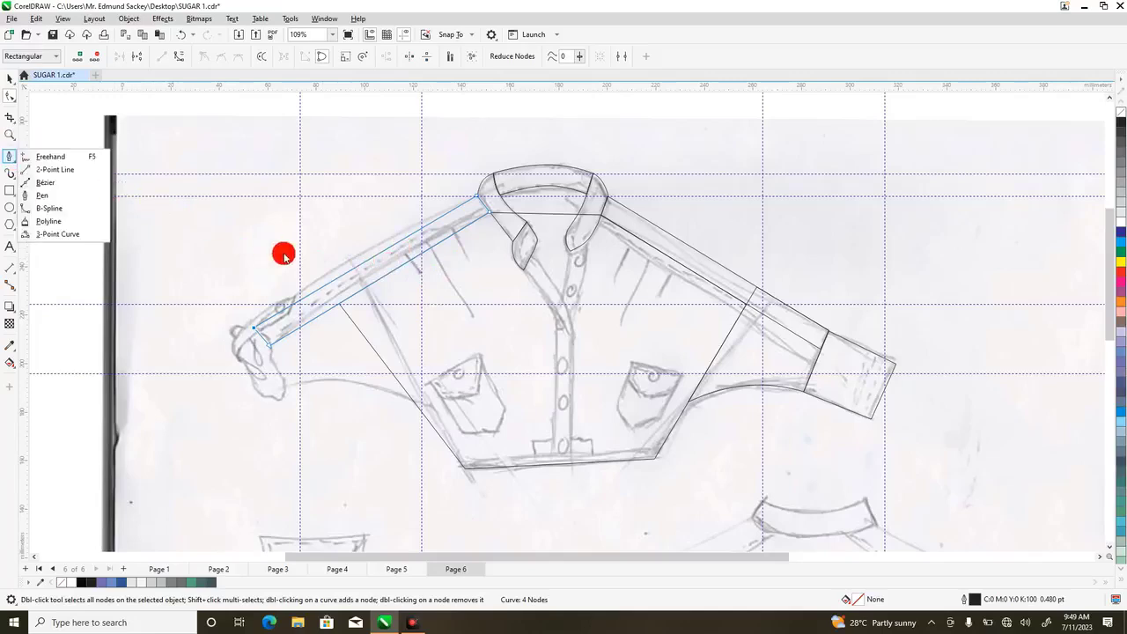
click(50, 183)
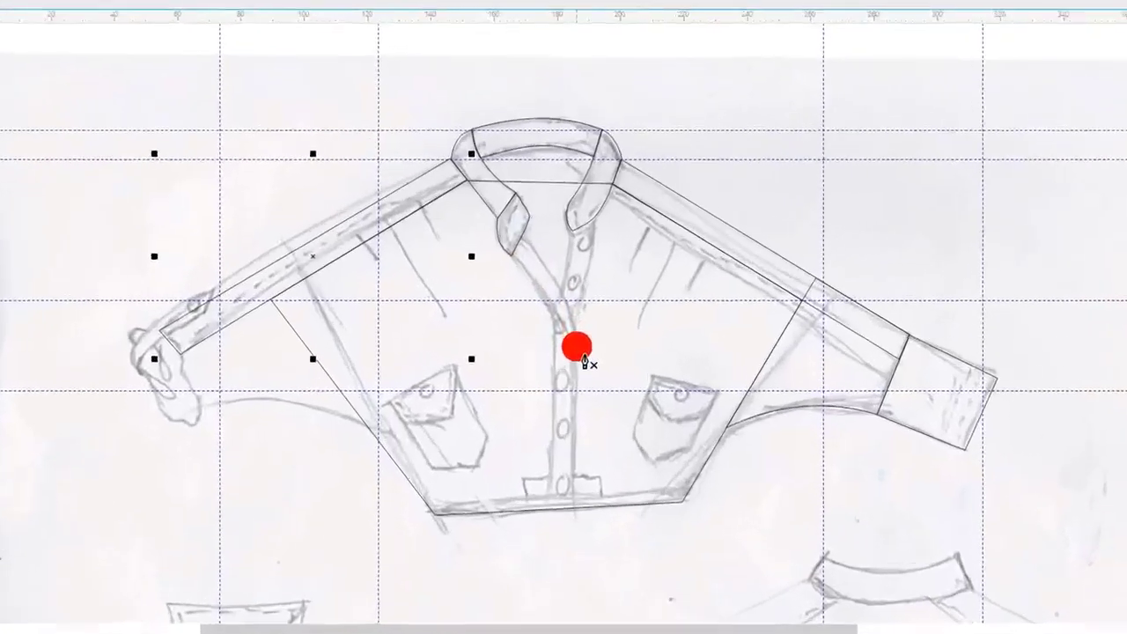
click(578, 352)
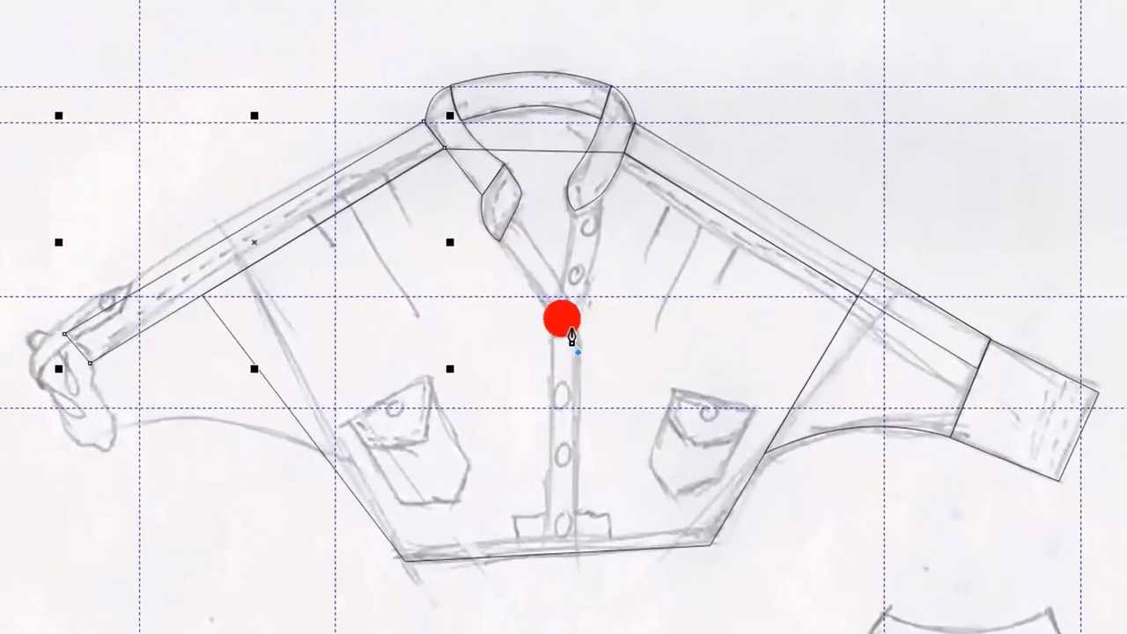
drag(526, 278, 613, 341)
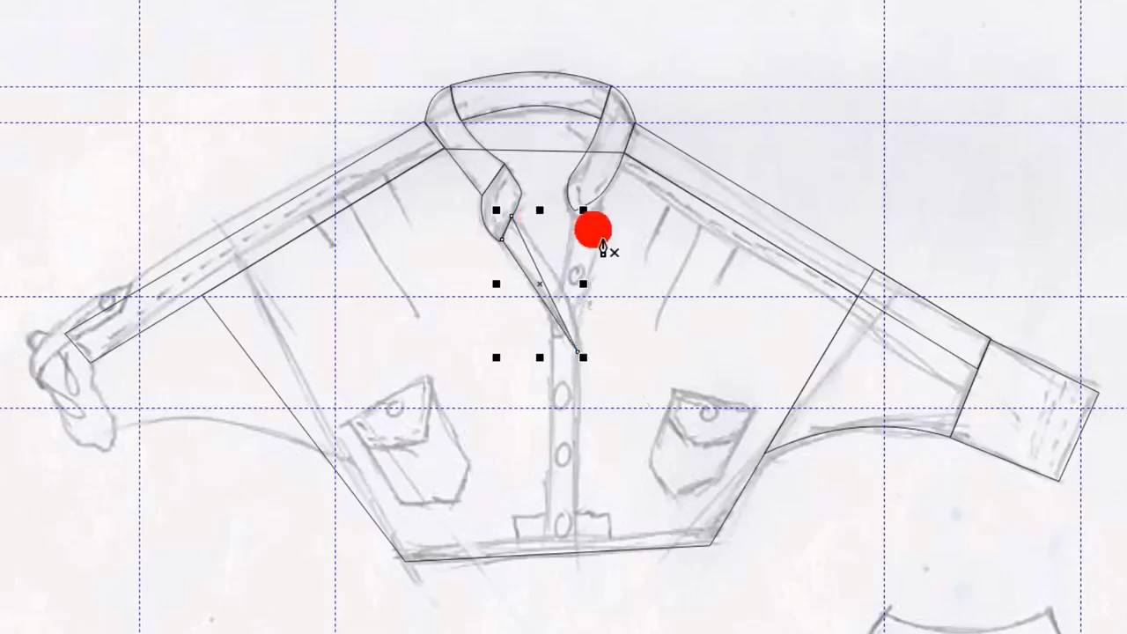
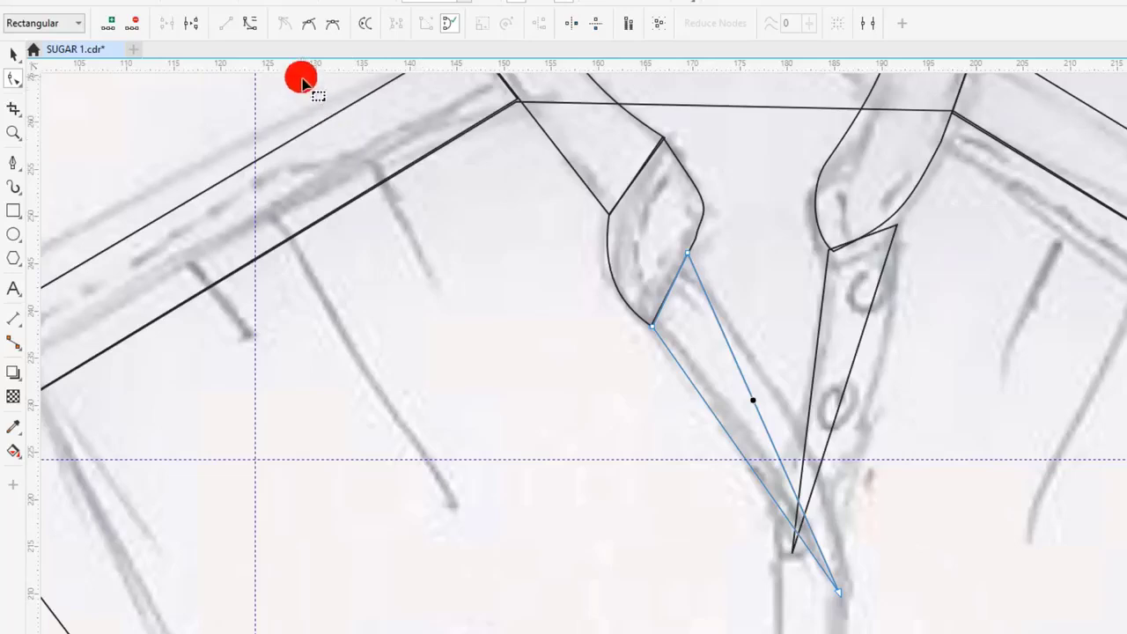
- Convert the left placket piece's two long edges to curves and bow them outward to follow the sketched neckline opening
click(251, 24)
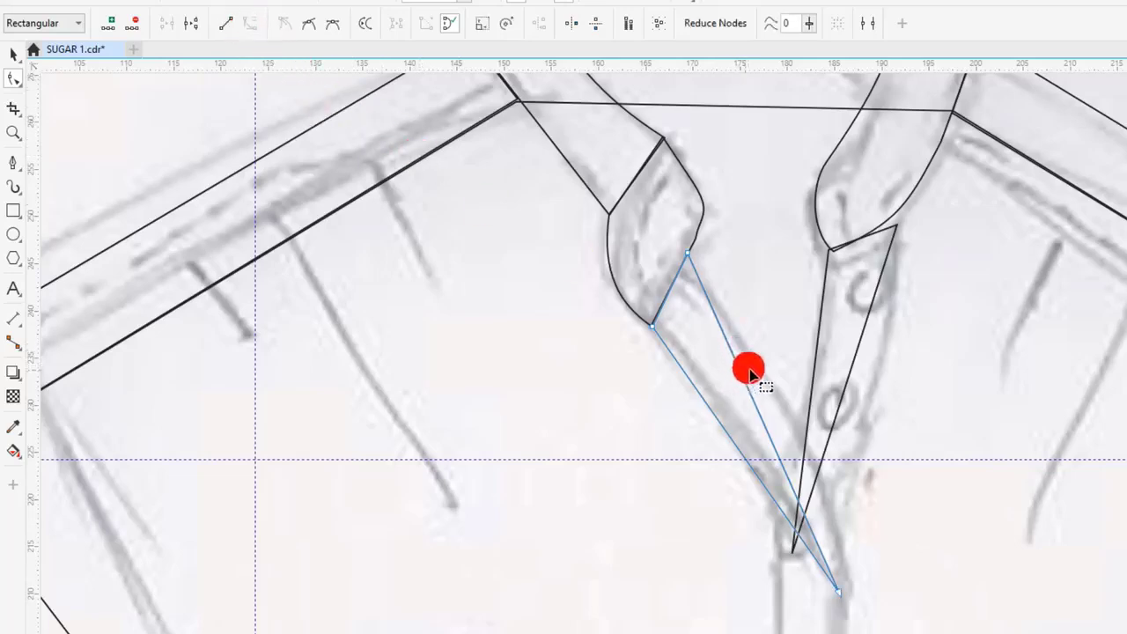
drag(748, 382, 780, 388)
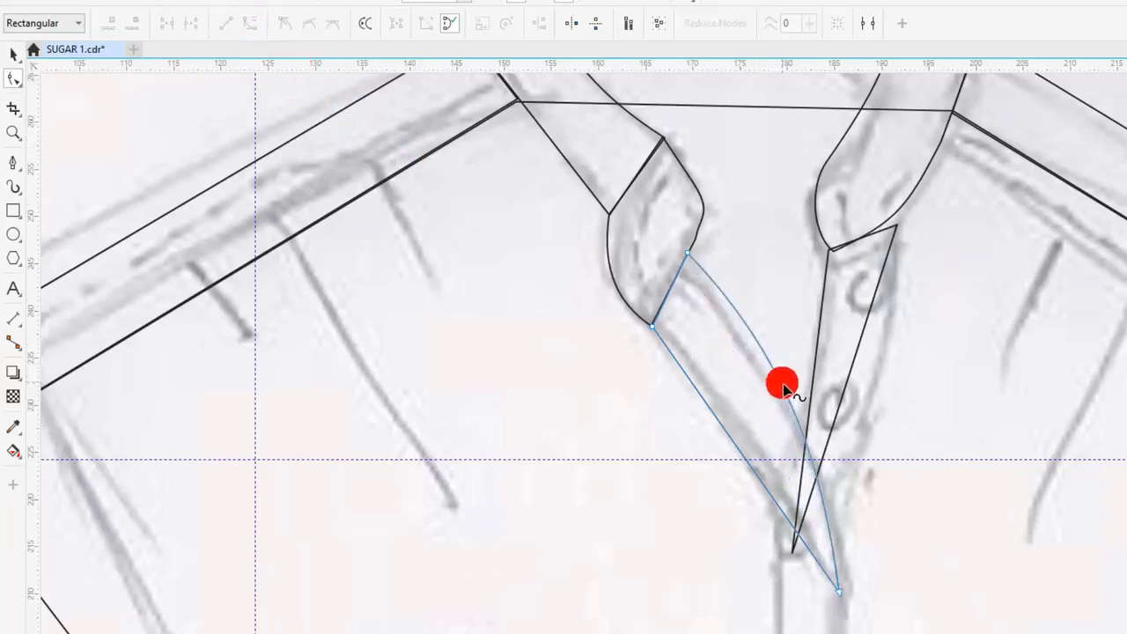
click(727, 431)
click(250, 24)
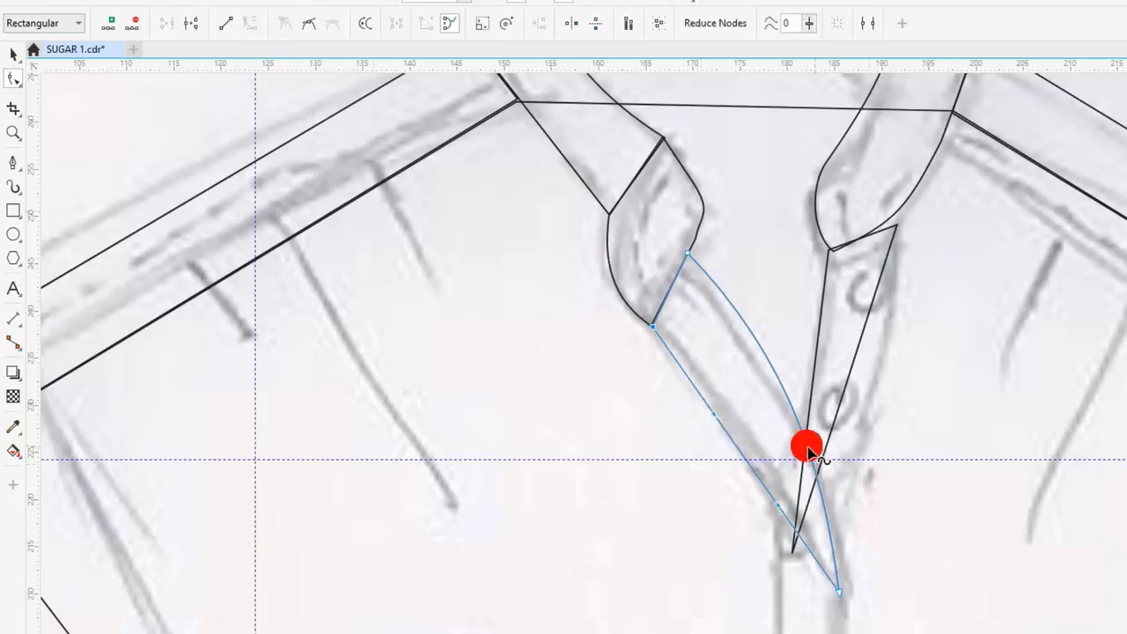
click(722, 432)
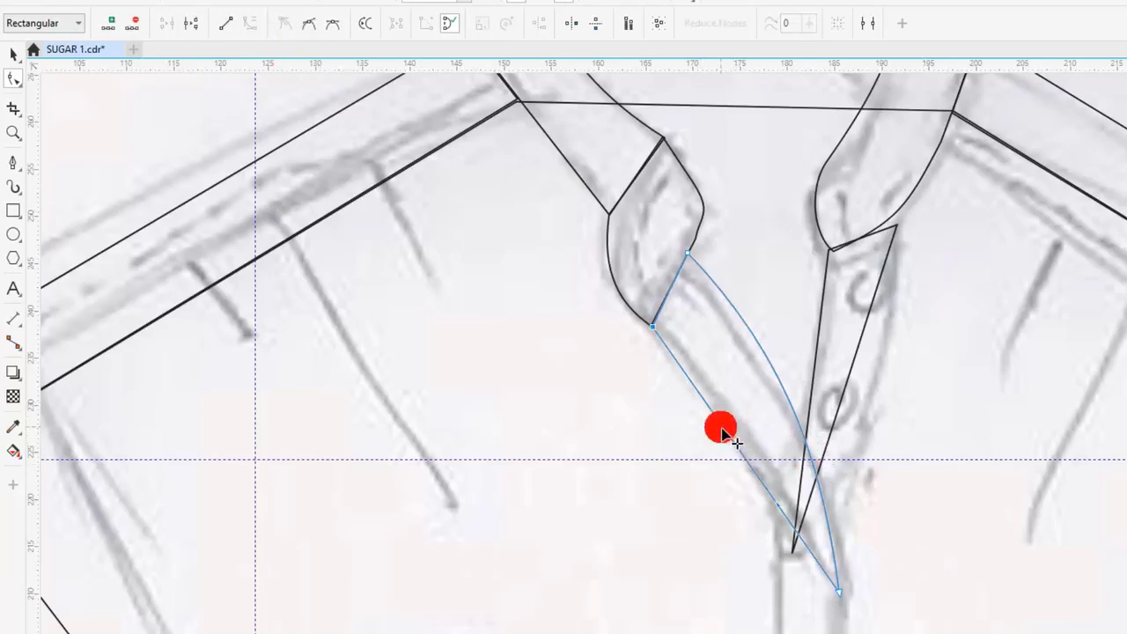
click(722, 432)
click(722, 431)
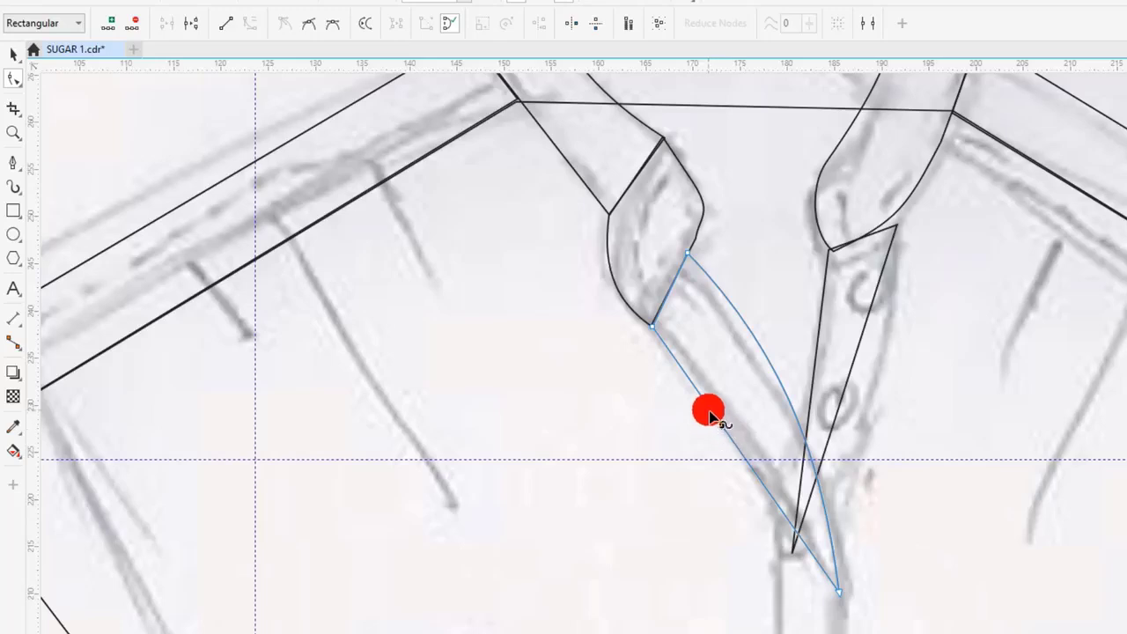
drag(715, 413, 731, 410)
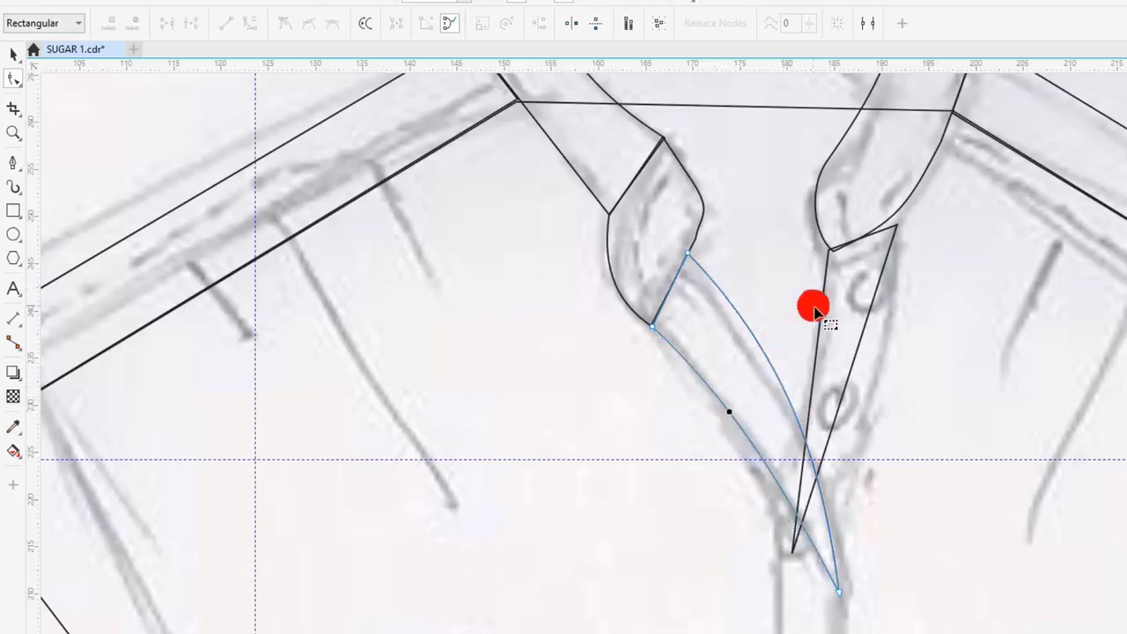
- Fit the right placket piece's upper corners to the right collar tip and the collar's outer edge
click(860, 313)
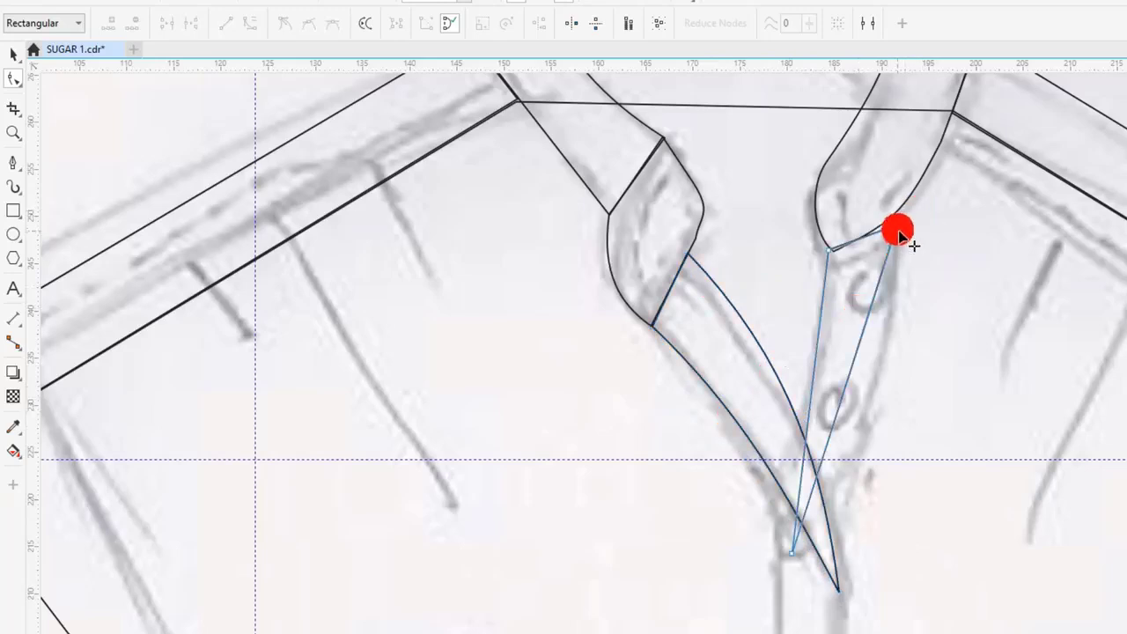
click(898, 229)
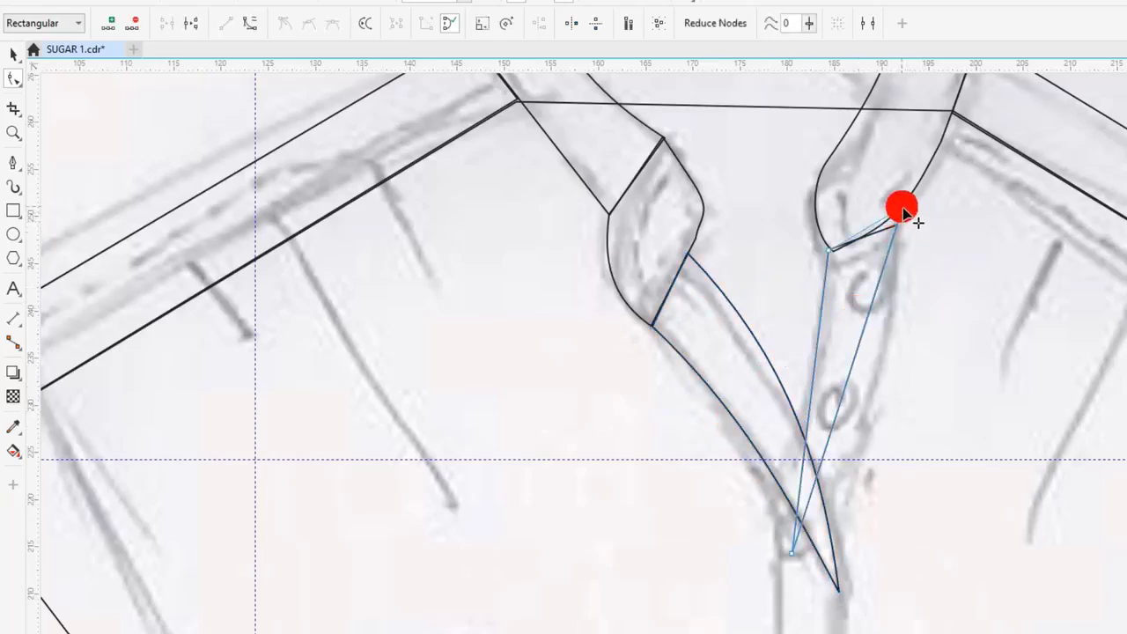
mouse_move(904, 214)
mouse_down()
mouse_move(839, 246)
mouse_move(829, 257)
mouse_move(846, 274)
mouse_move(835, 255)
mouse_move(858, 241)
mouse_move(835, 253)
mouse_up()
click(926, 192)
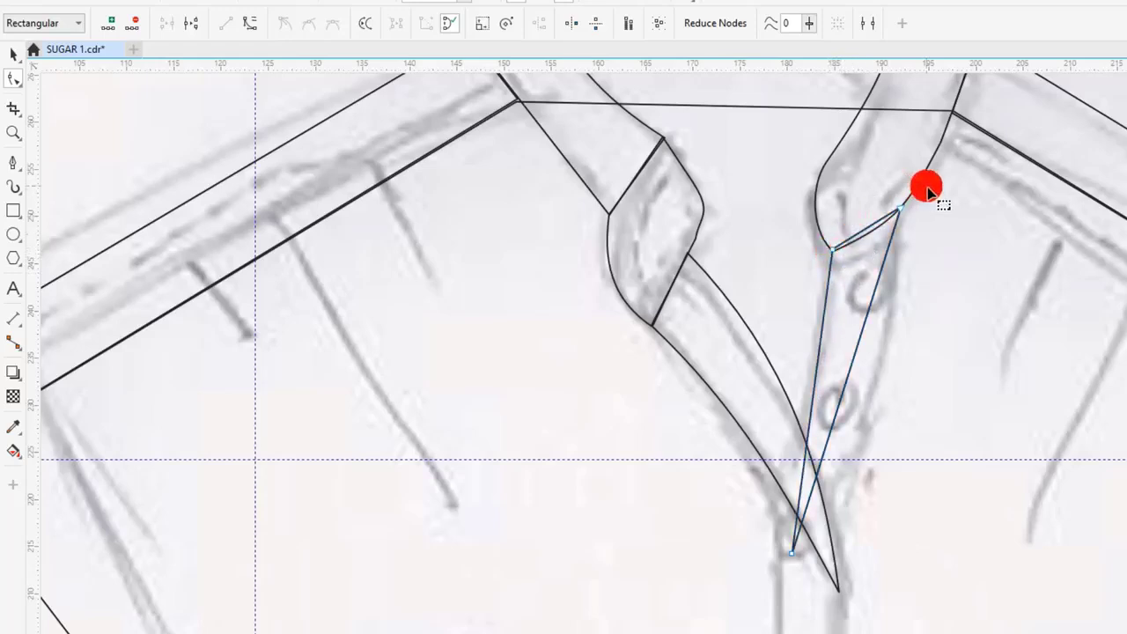
- Convert all the right placket piece's edges to curves and bend its top edge along the collar's lower edge
drag(926, 192, 715, 571)
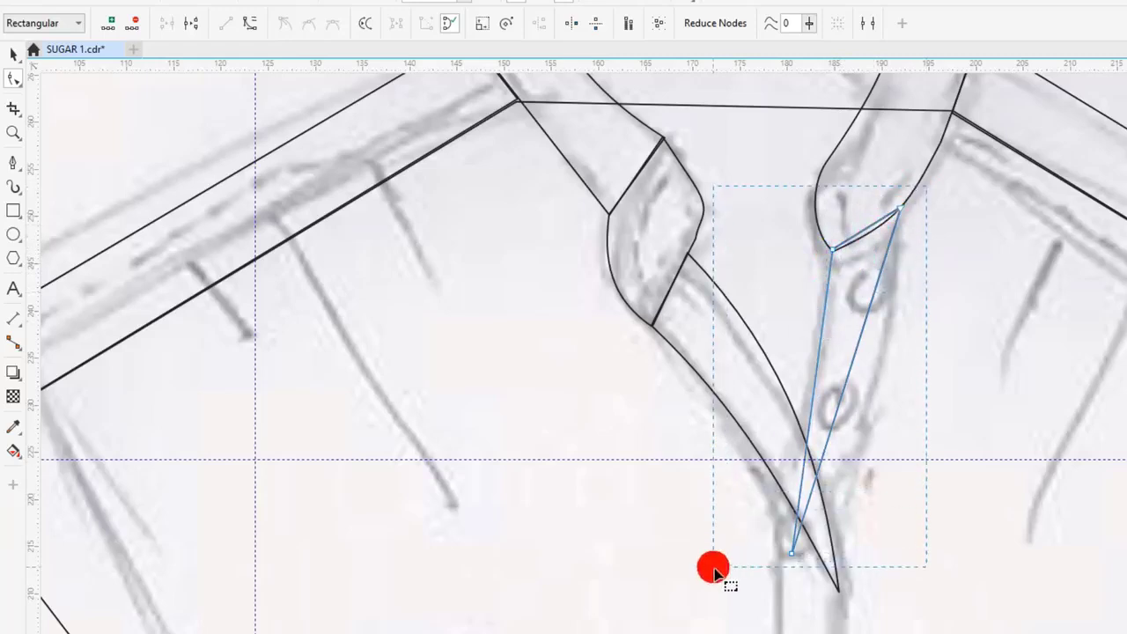
click(502, 400)
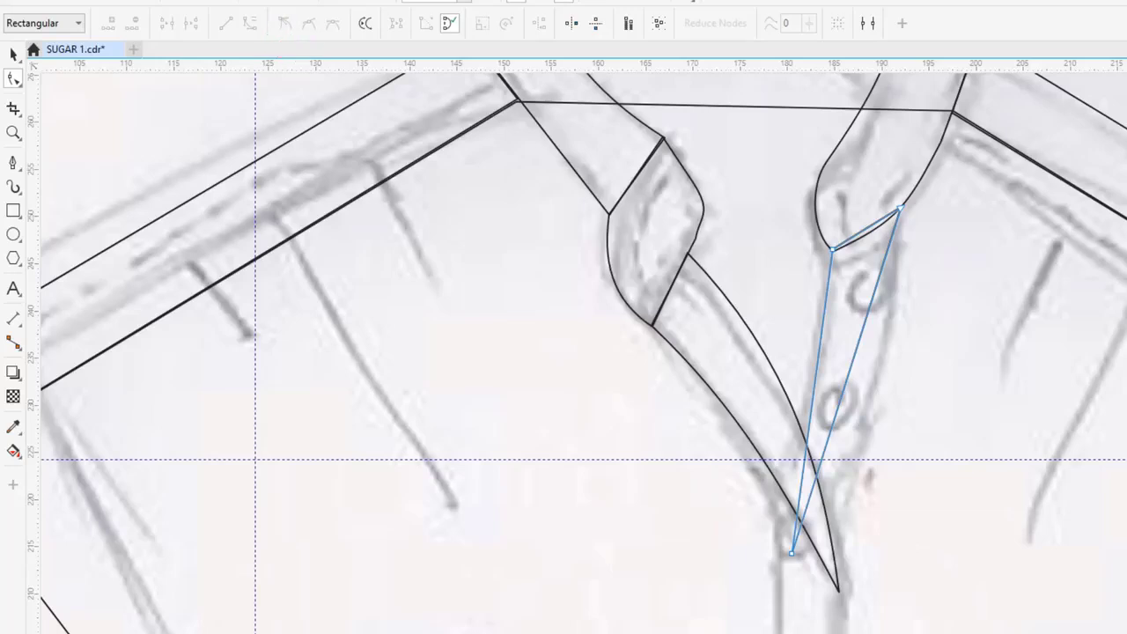
click(704, 92)
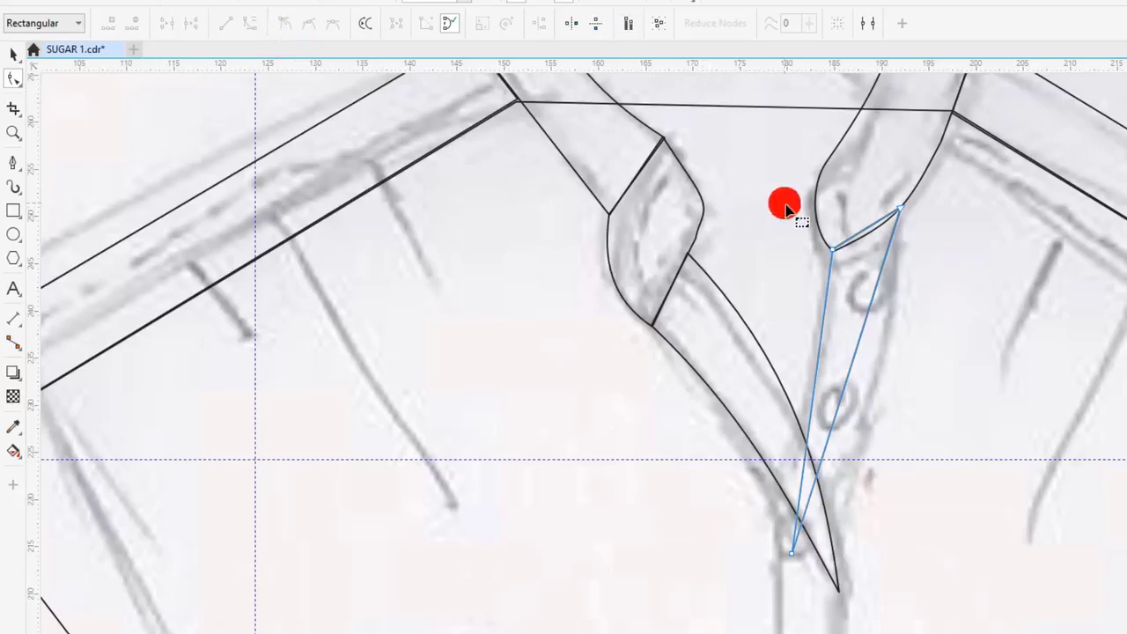
drag(773, 203, 923, 596)
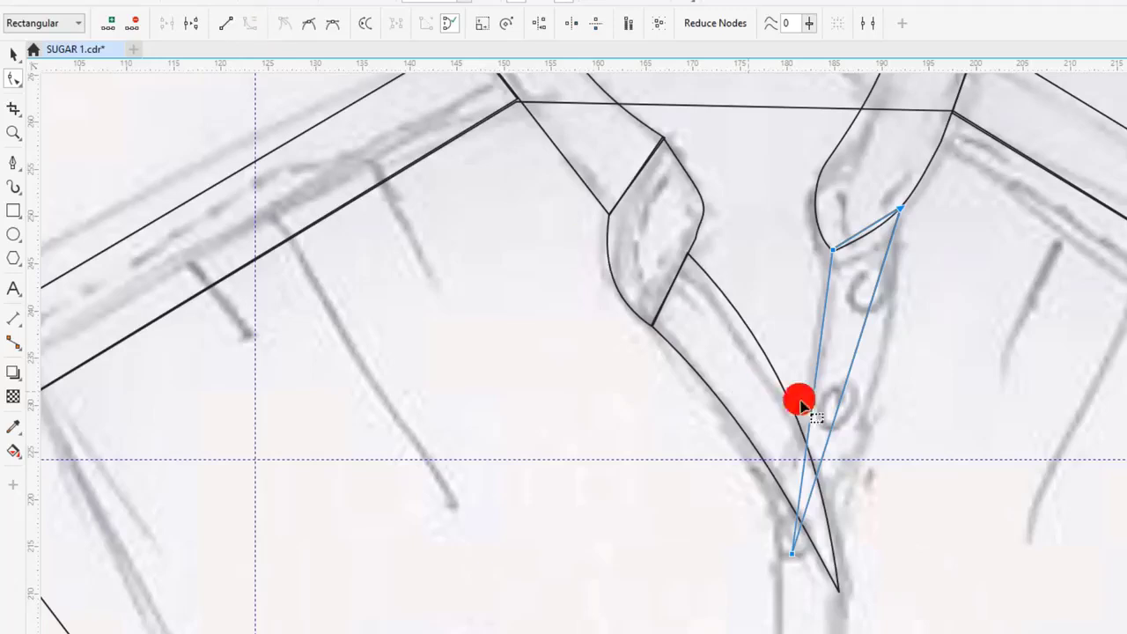
click(858, 250)
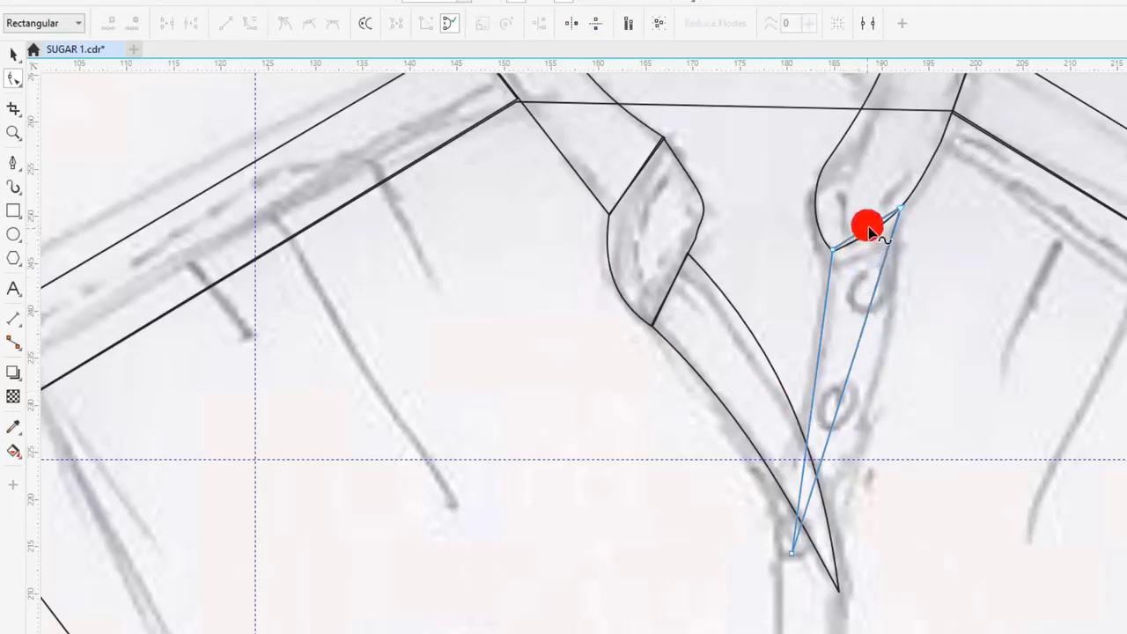
click(869, 228)
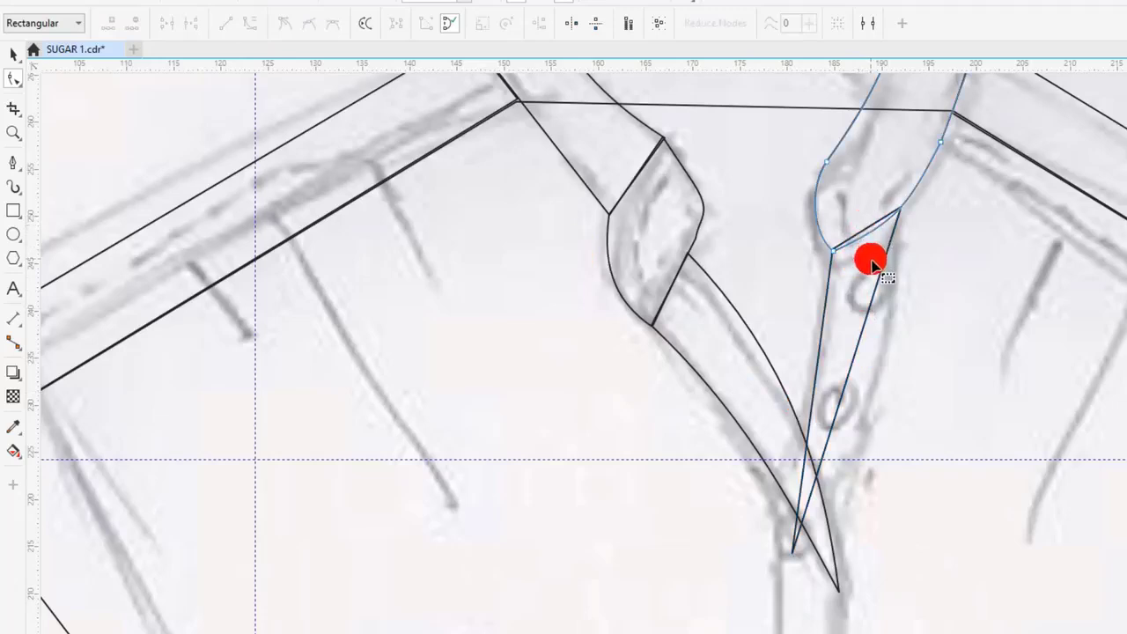
click(862, 231)
drag(861, 231, 867, 230)
- Add a second lower corner to the right placket piece, pull it out to the sketched outer edge, and keep the long sides straight
drag(874, 359, 818, 548)
key(ctrl+z)
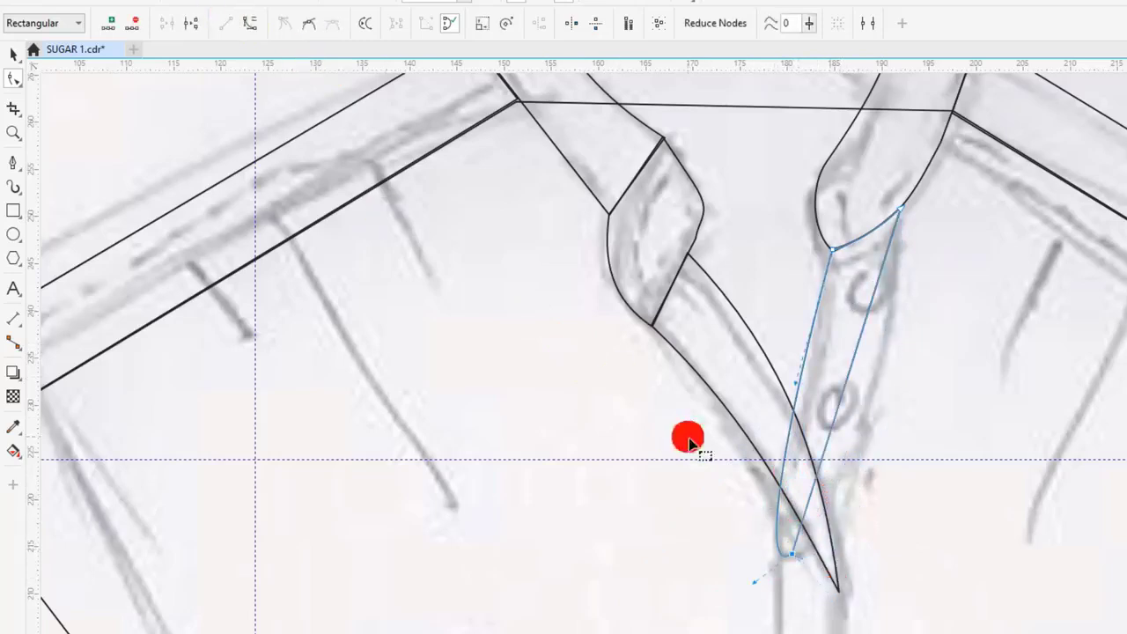
click(231, 27)
double_click(805, 503)
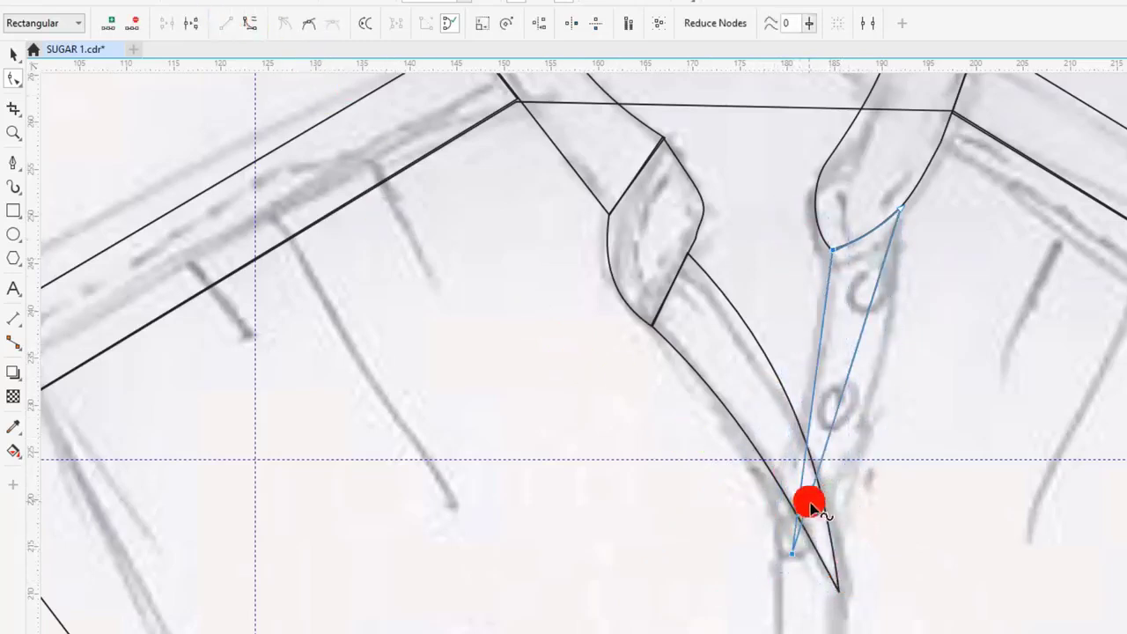
drag(805, 503, 838, 561)
click(795, 498)
click(292, 31)
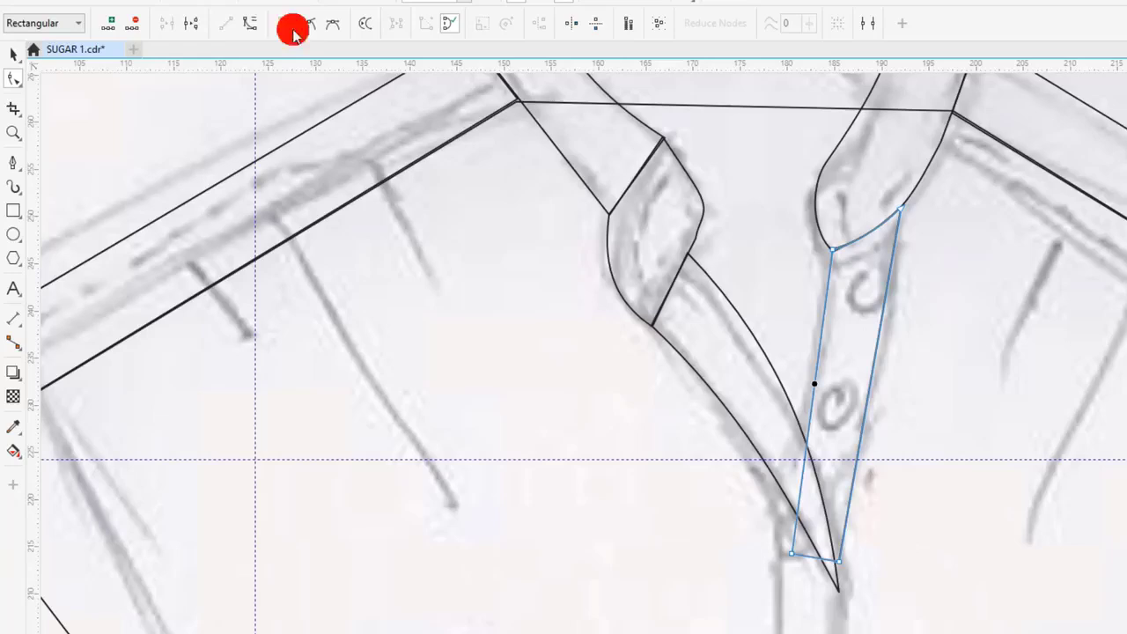
- Adjust the right placket piece's two lower corners to match the sketched strip where it crosses the left piece
click(793, 552)
click(837, 563)
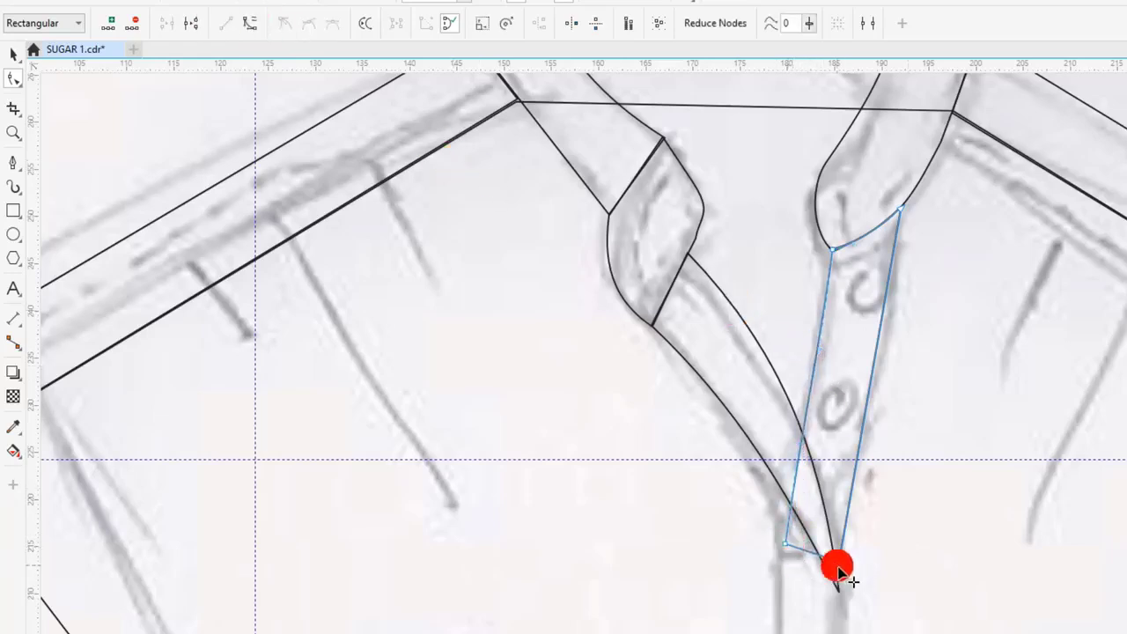
click(867, 403)
- Draw a rectangle about 6.9 mm wide and 56.4 mm high over the sketched centre-front placket, from the neckline point to the hem
click(1119, 540)
scroll(1119, 540, down, 2)
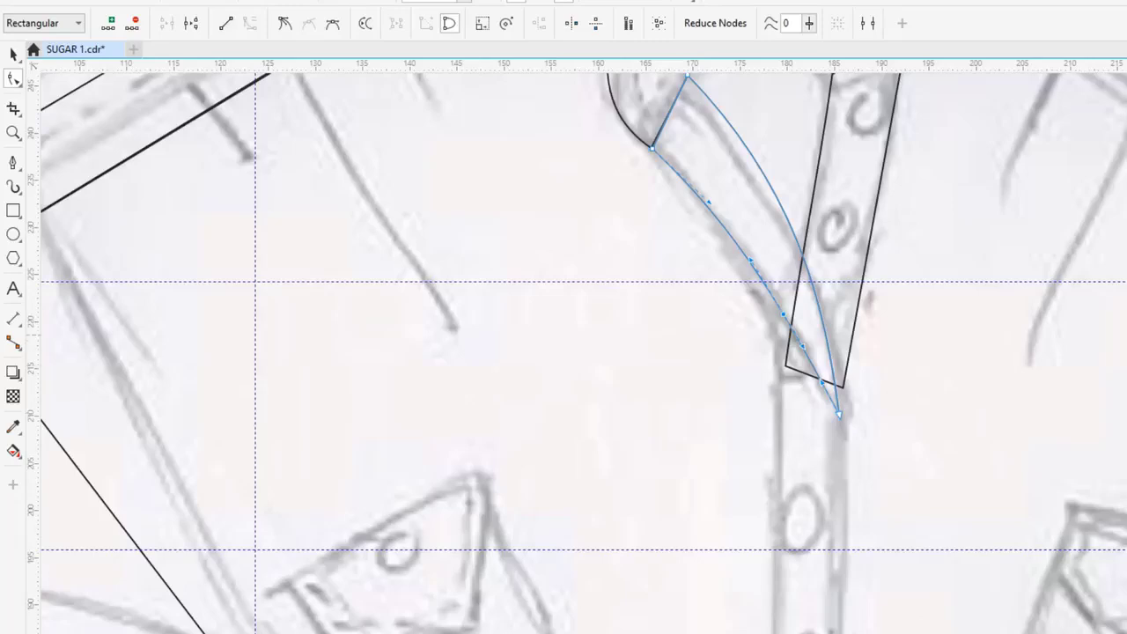
key(Escape)
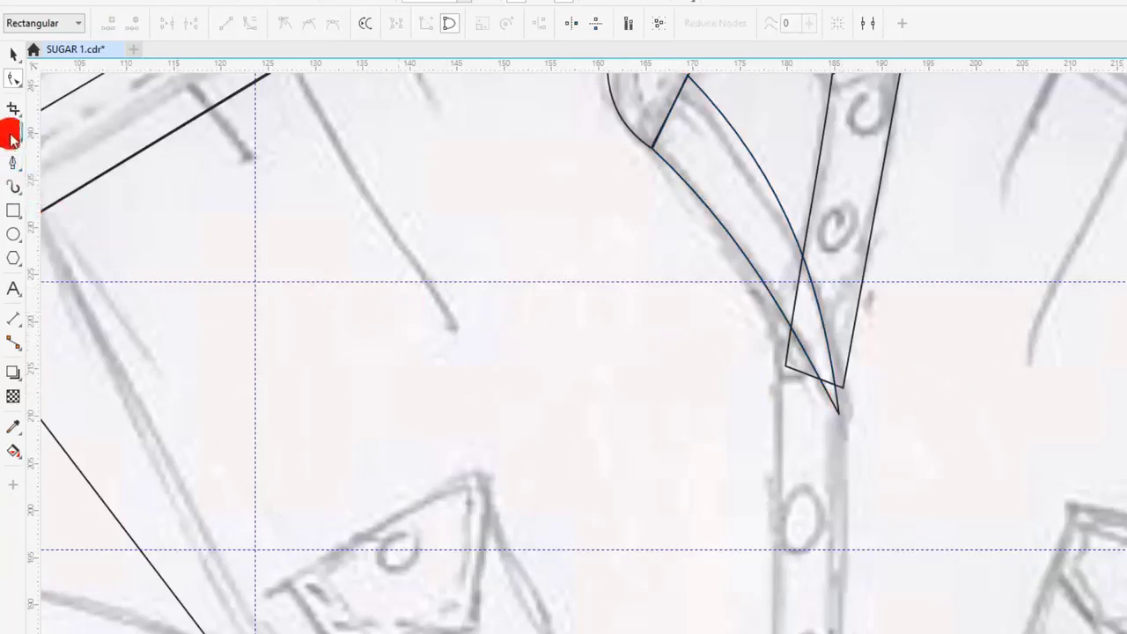
click(13, 211)
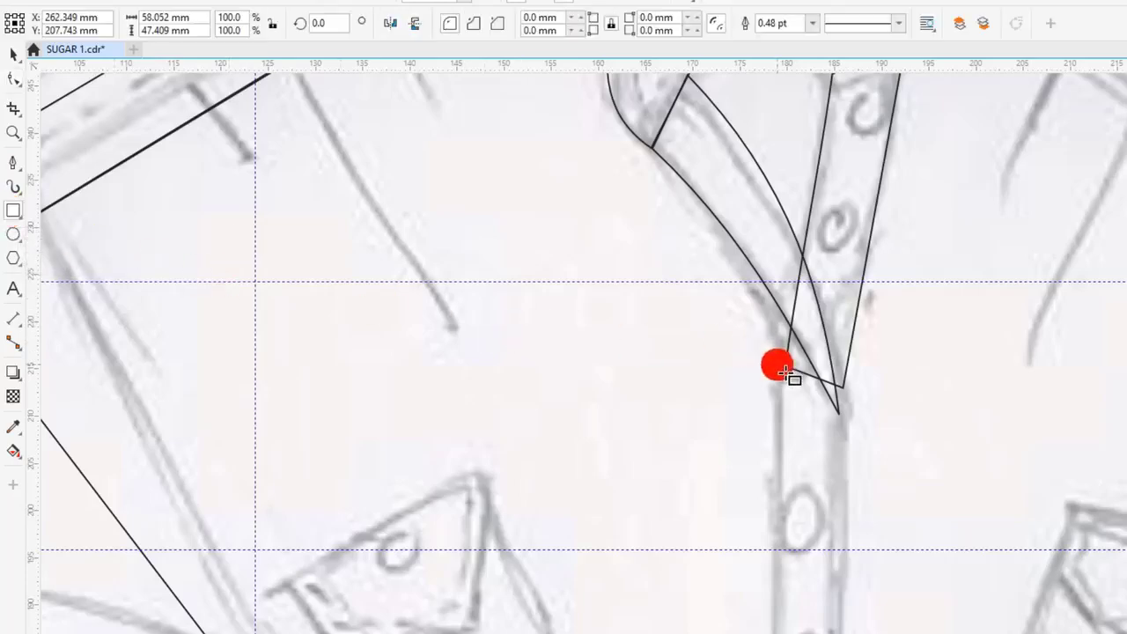
drag(784, 369, 830, 629)
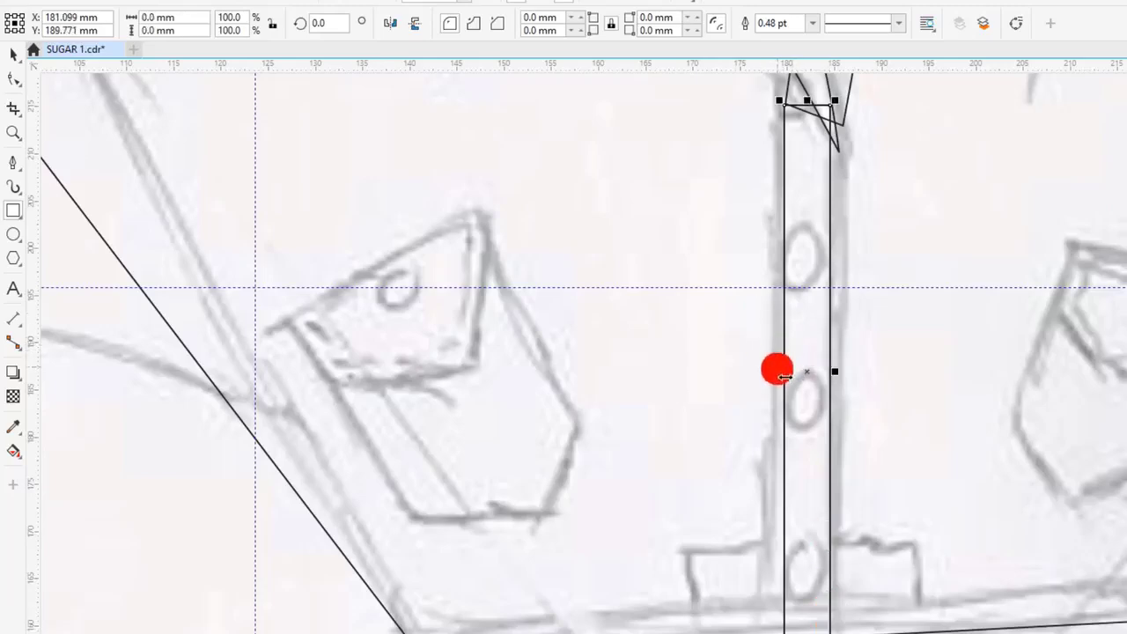
drag(781, 381, 845, 370)
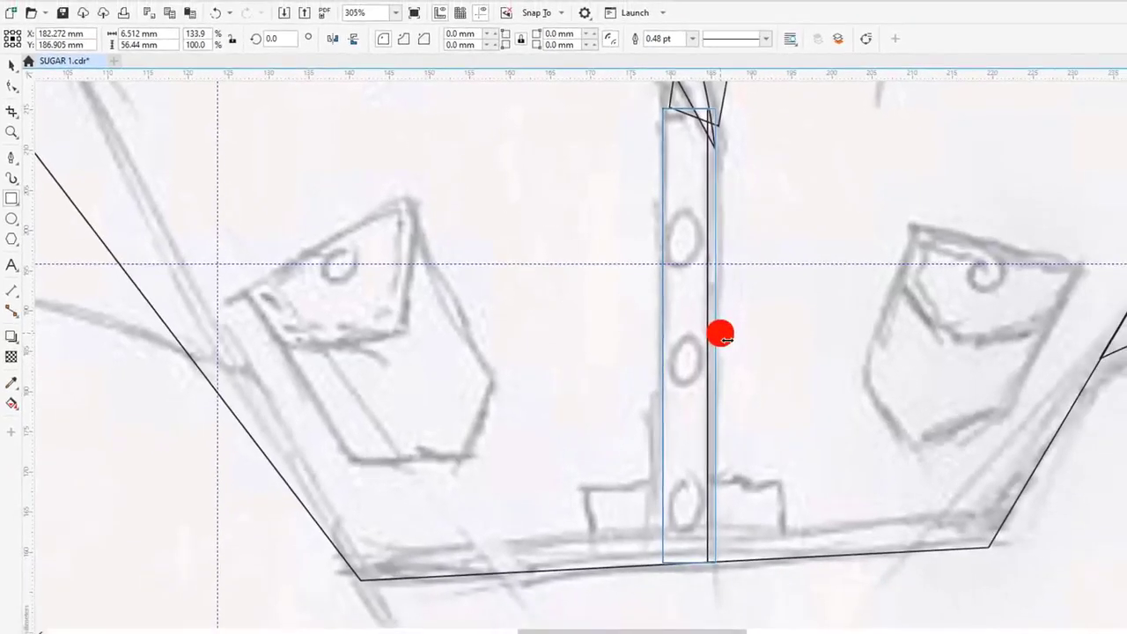
drag(720, 334, 724, 336)
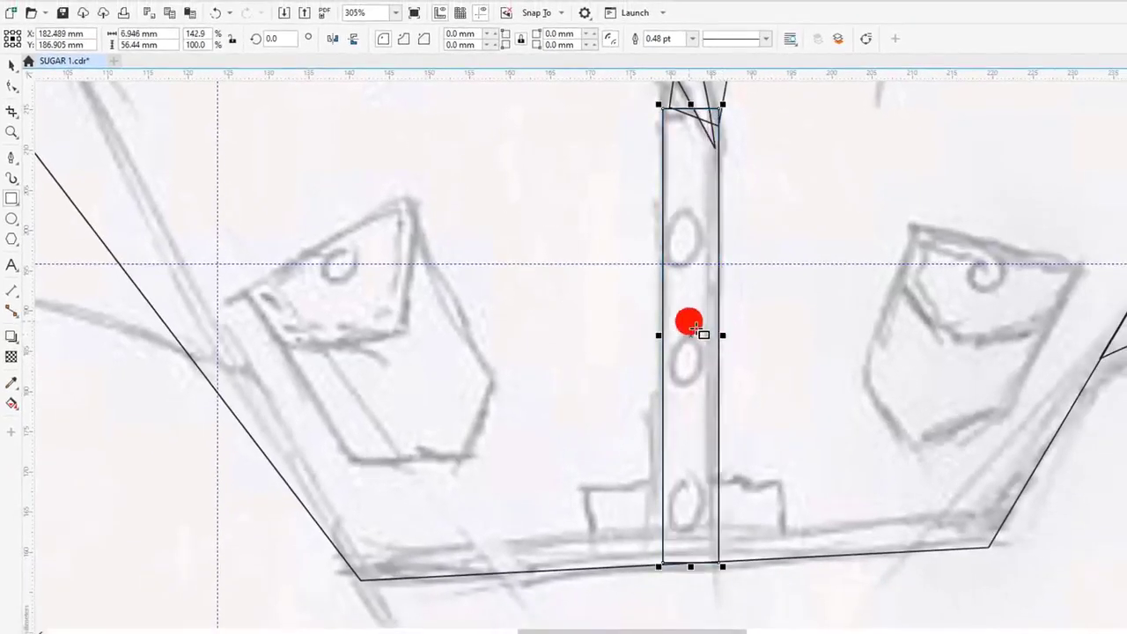
- Convert the centre placket rectangle to curves and bring its upper right corner and the right strip's lower corner to the left piece's tip
right_click(694, 327)
click(733, 313)
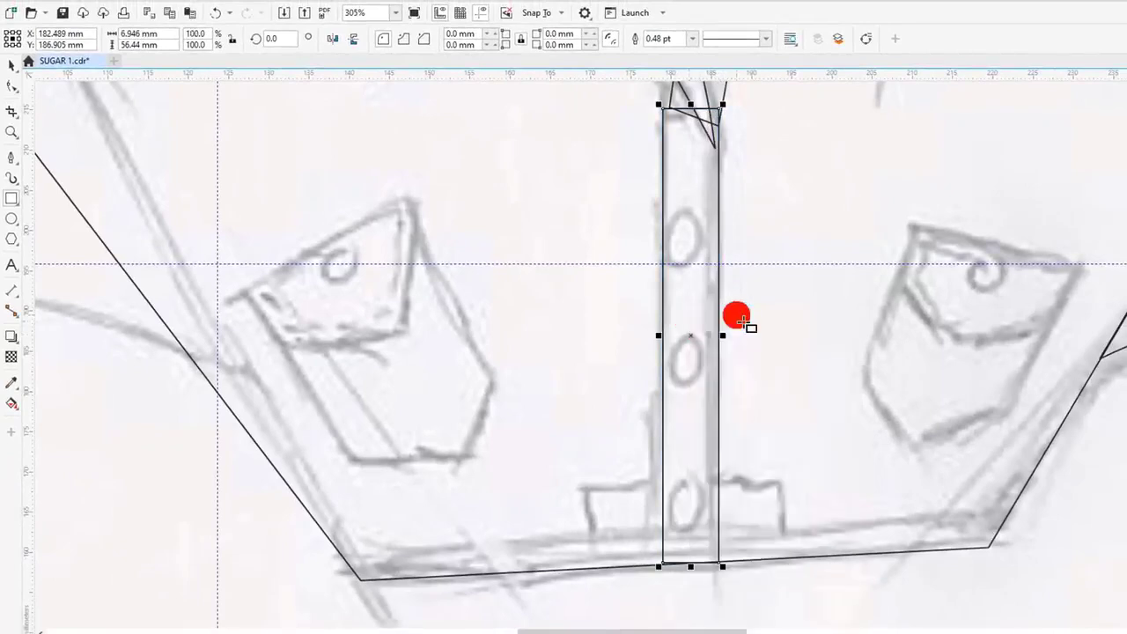
click(11, 83)
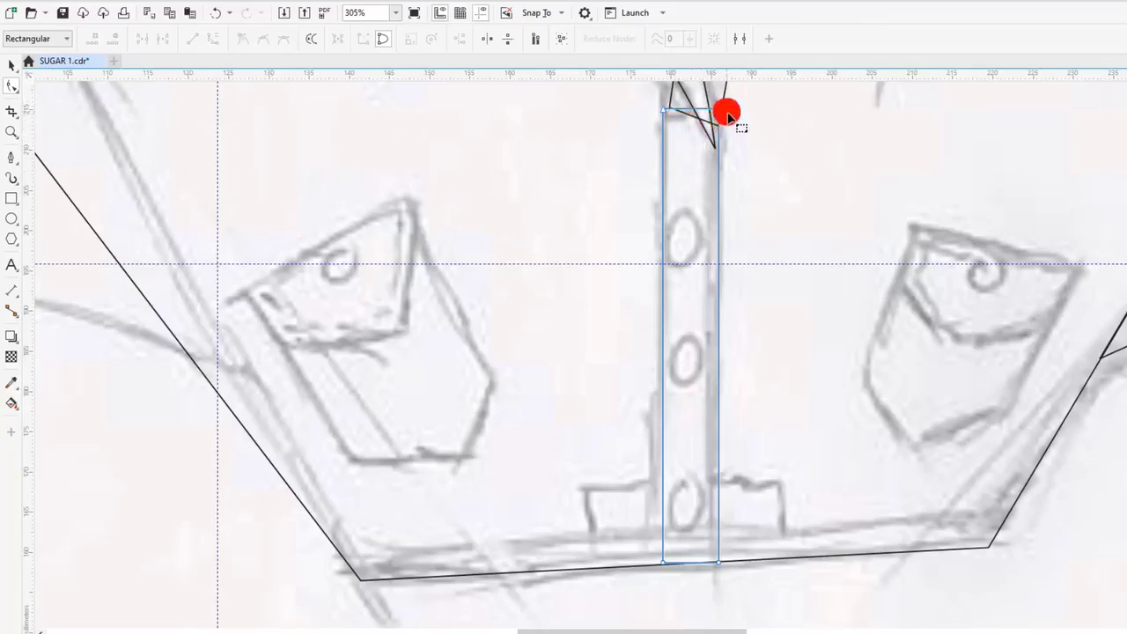
drag(720, 111, 716, 150)
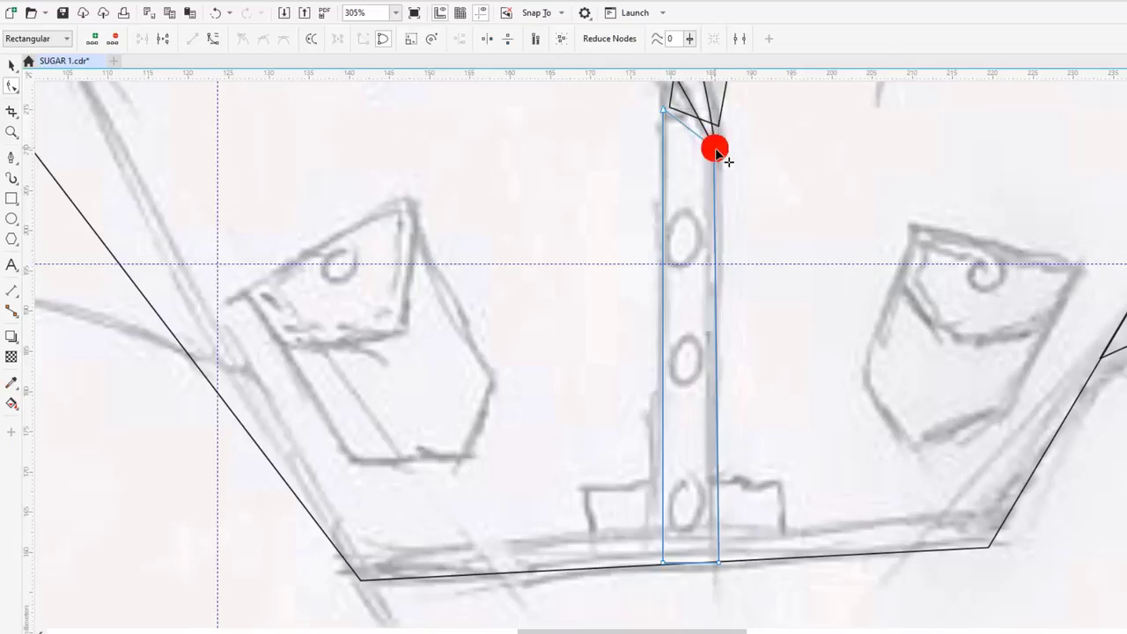
mouse_move(716, 153)
mouse_down()
mouse_move(699, 105)
mouse_move(727, 126)
mouse_move(718, 150)
mouse_up()
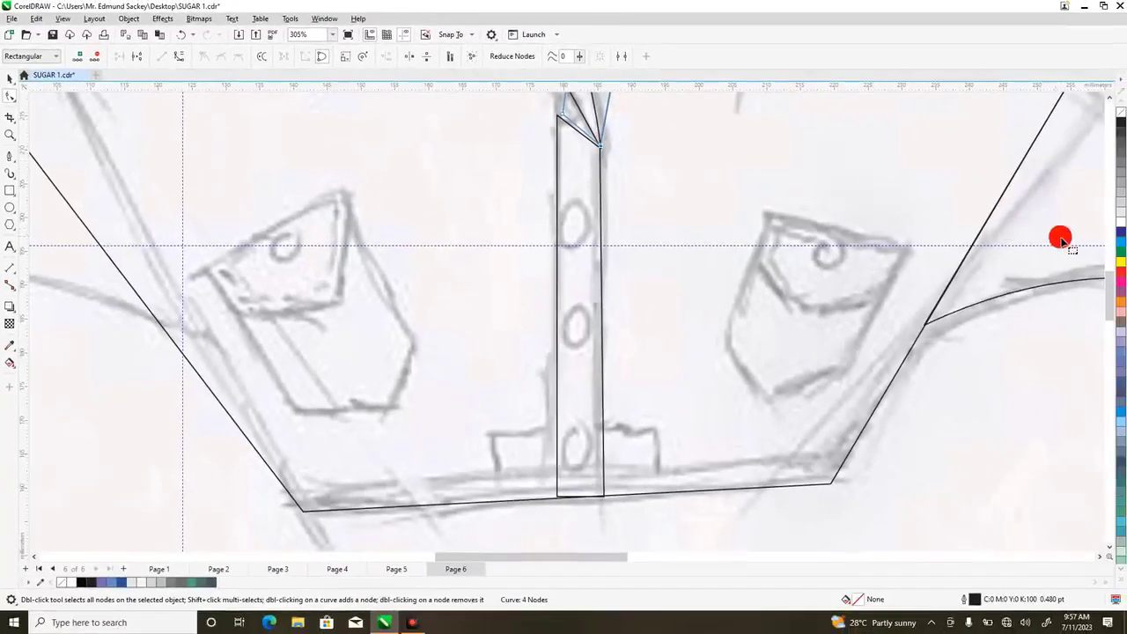
- Raise the centre placket's upper left corner to the left piece's outer edge and align the right strip's lower left corner with that edge
drag(1112, 297, 1111, 278)
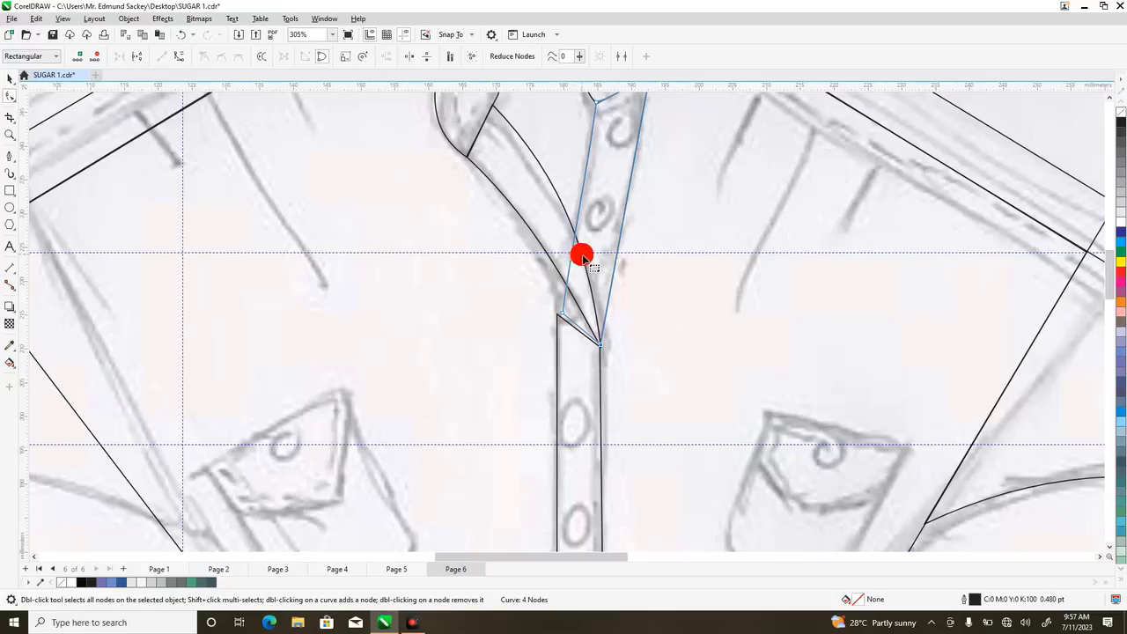
click(561, 325)
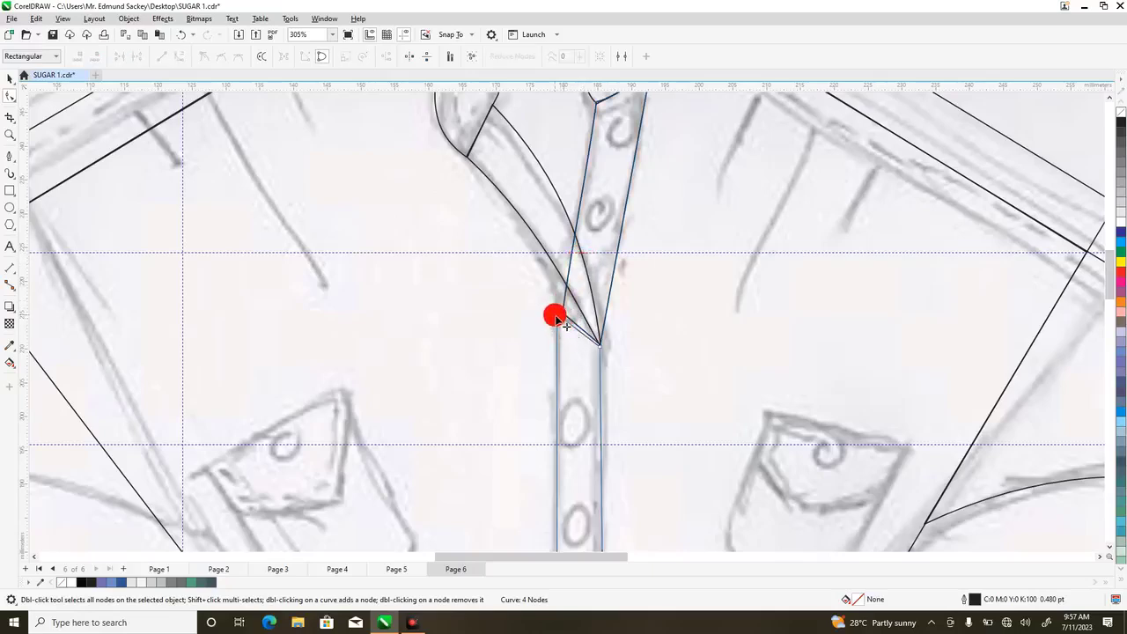
drag(559, 320, 557, 277)
click(563, 304)
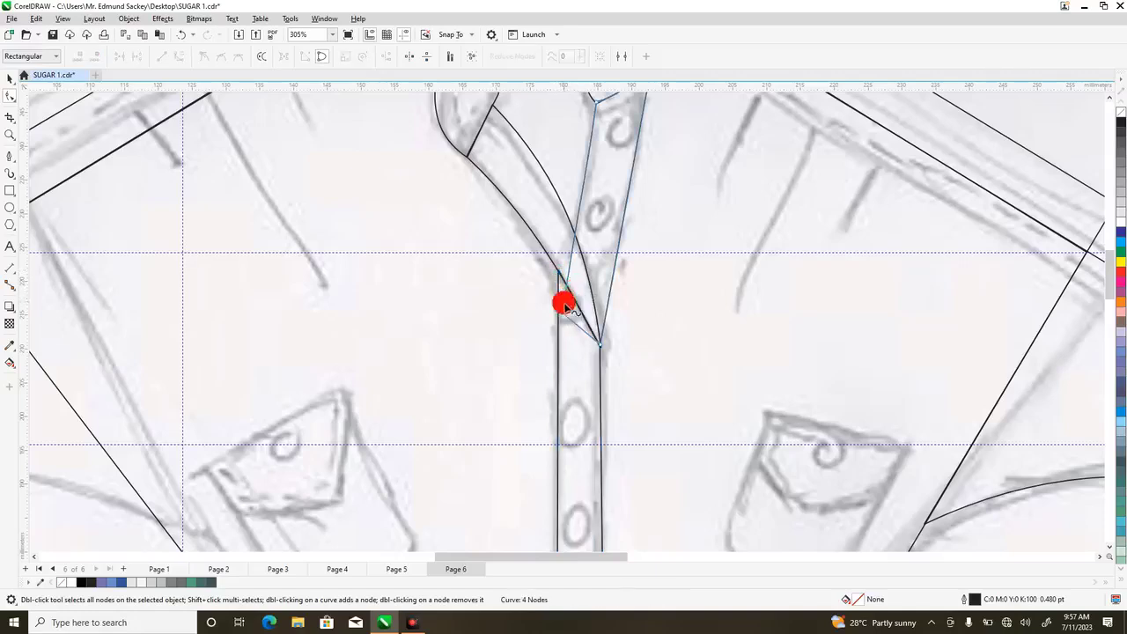
drag(563, 320, 567, 288)
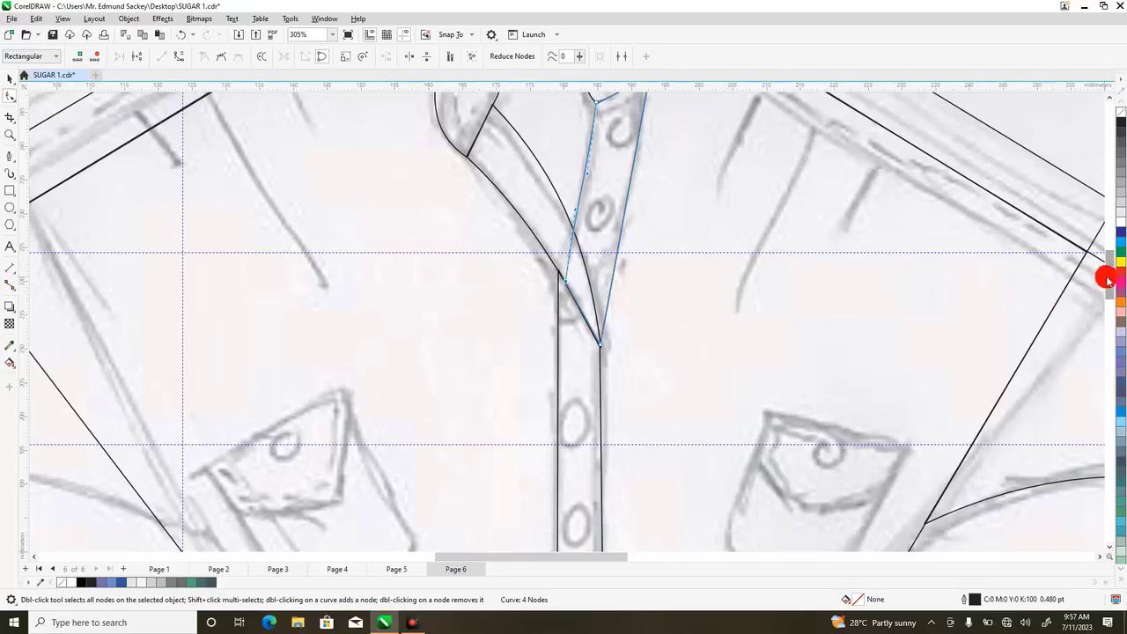
- Place a horizontal guideline across the garment's hem, level with the body's lower right corner
drag(1107, 280, 1111, 313)
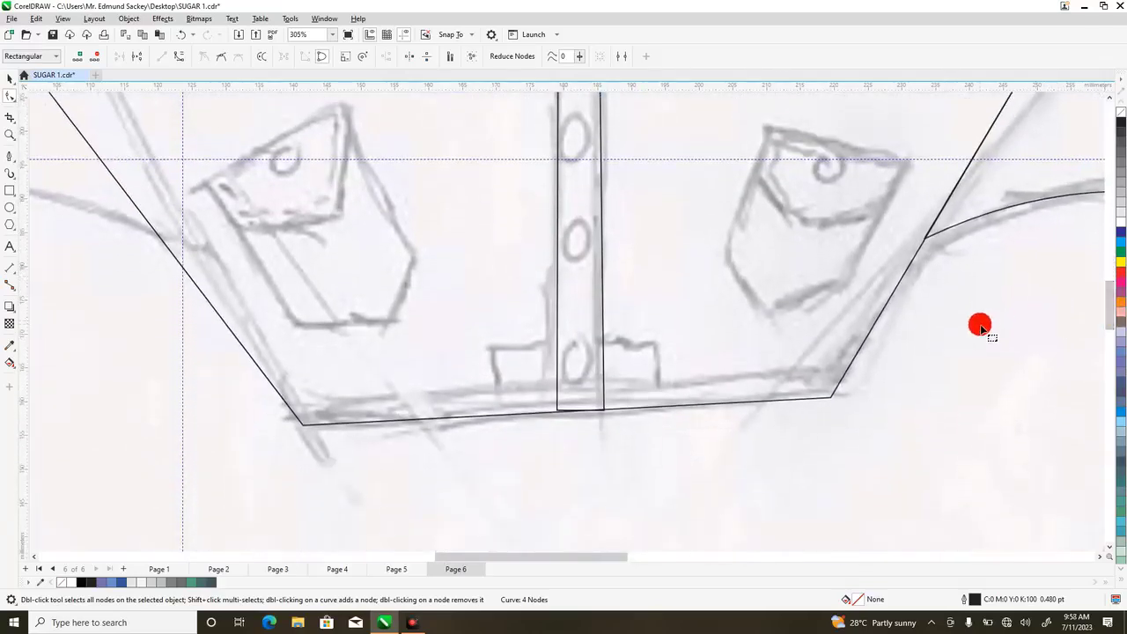
click(397, 138)
drag(411, 92, 453, 397)
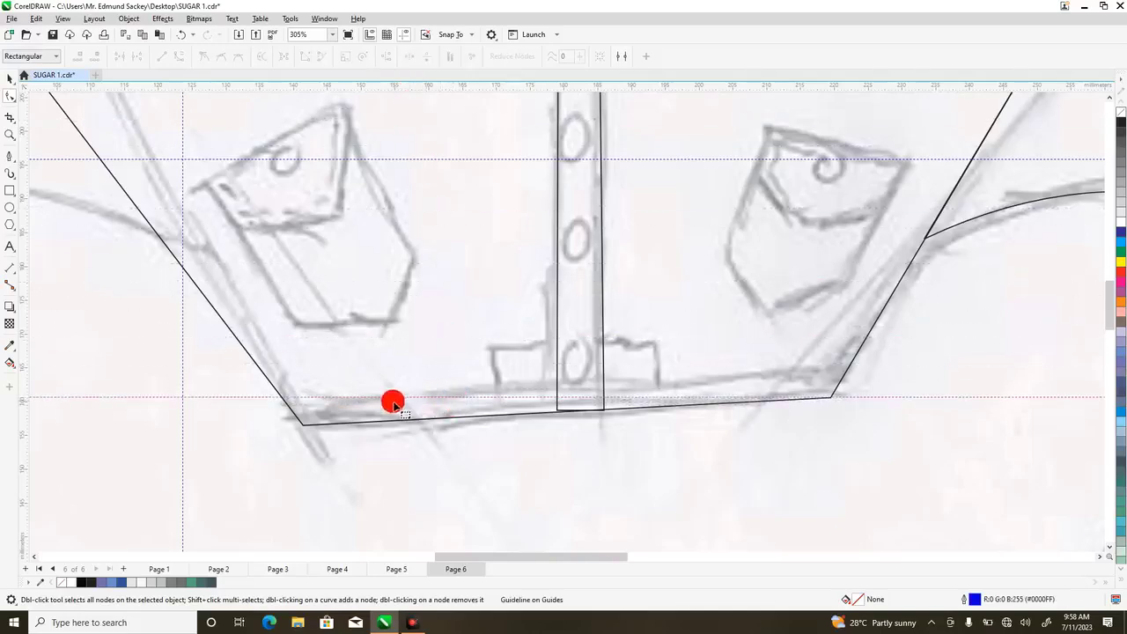
- Bring the body's lower left corner and the centre placket's lower edge onto the horizontal hem guideline
click(351, 417)
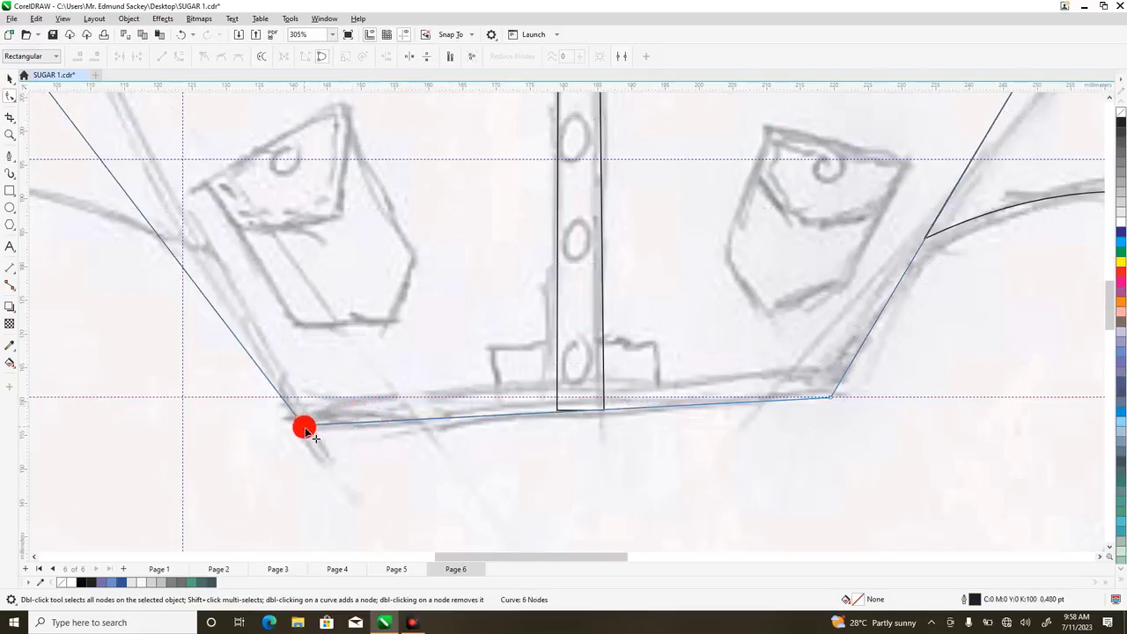
drag(305, 431, 287, 406)
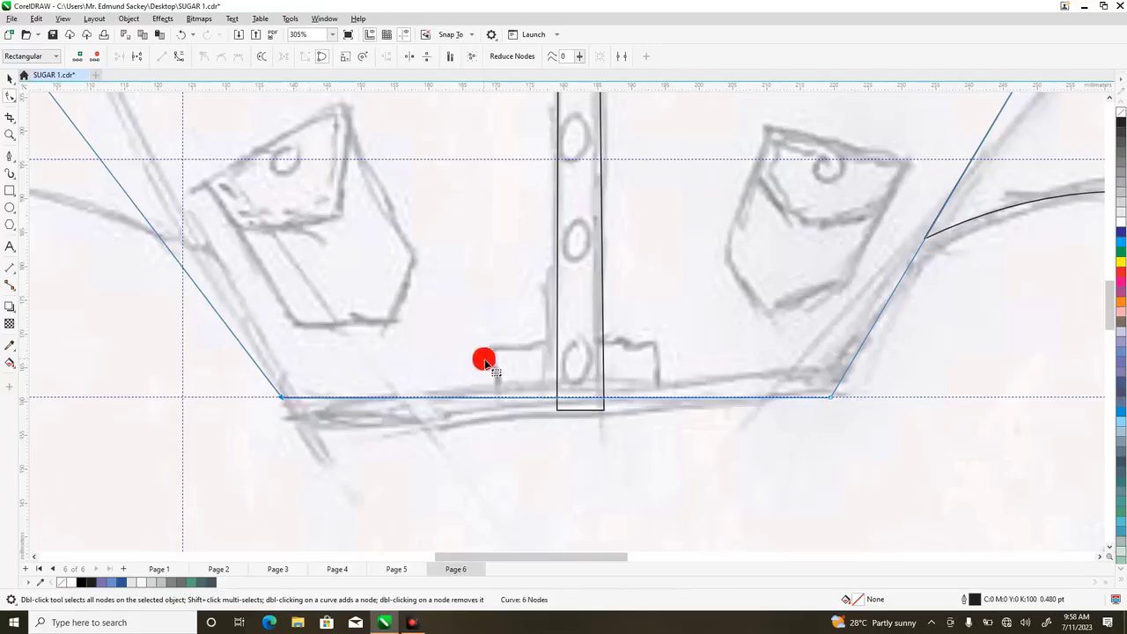
click(588, 362)
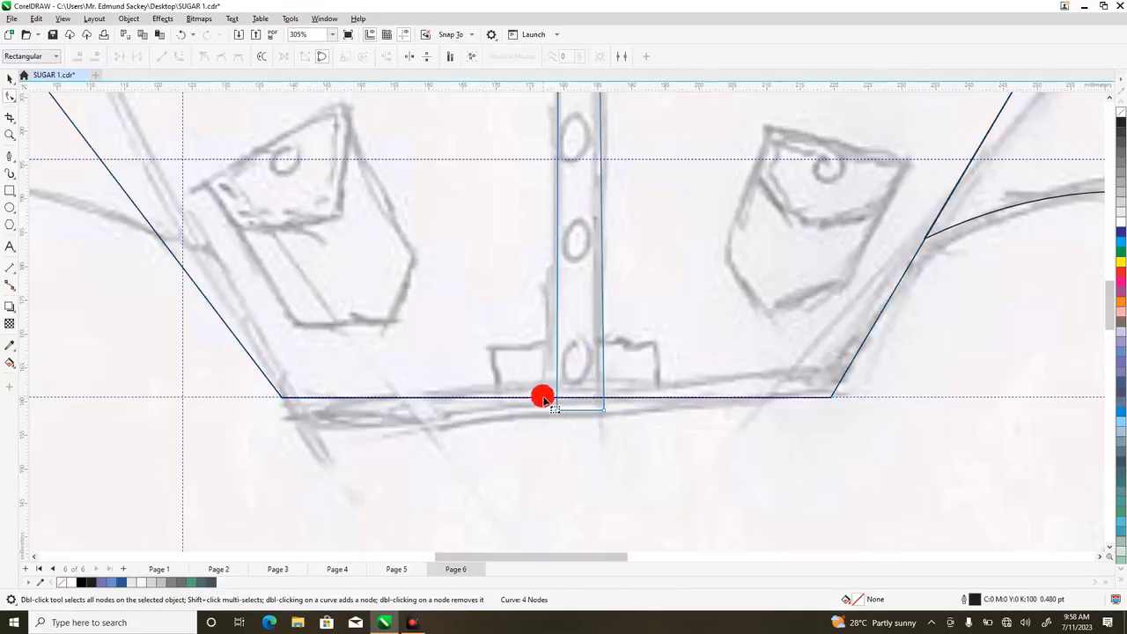
drag(543, 400, 607, 426)
key(Up)
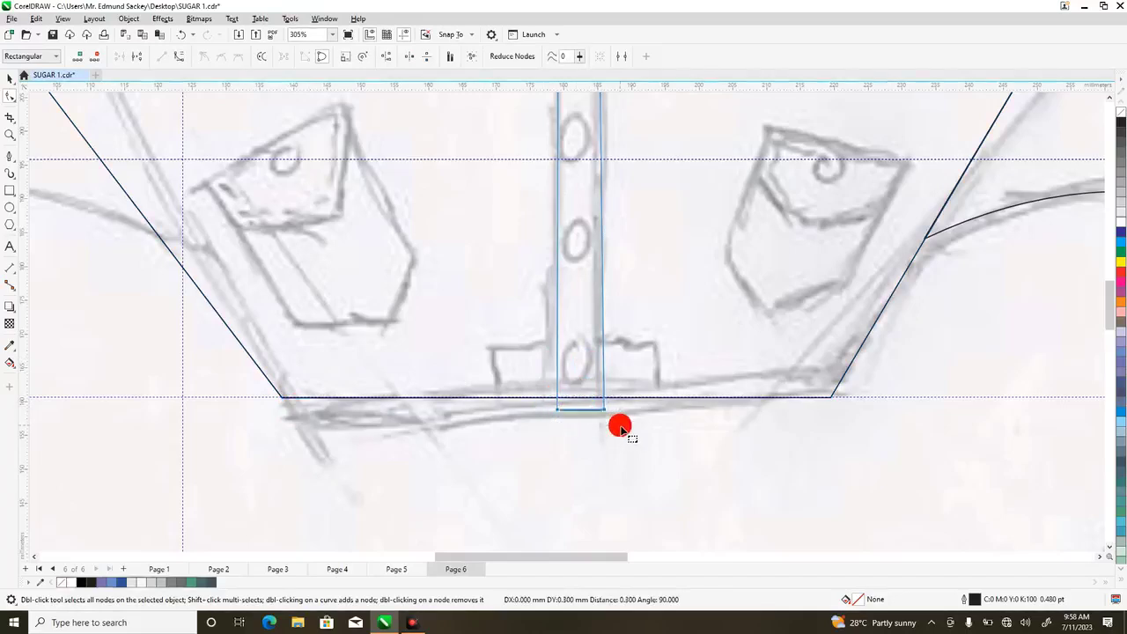
key(Up)
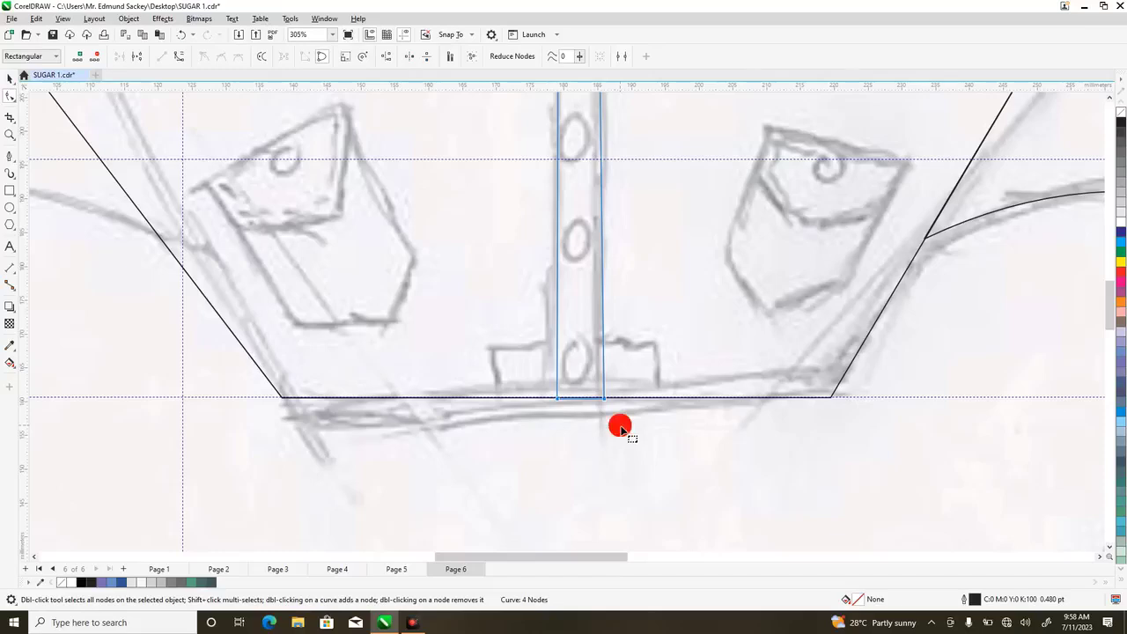
- Draw a rectangle about 26 mm wide and 7.6 mm high over the sketched tab at the placket's hem
click(12, 191)
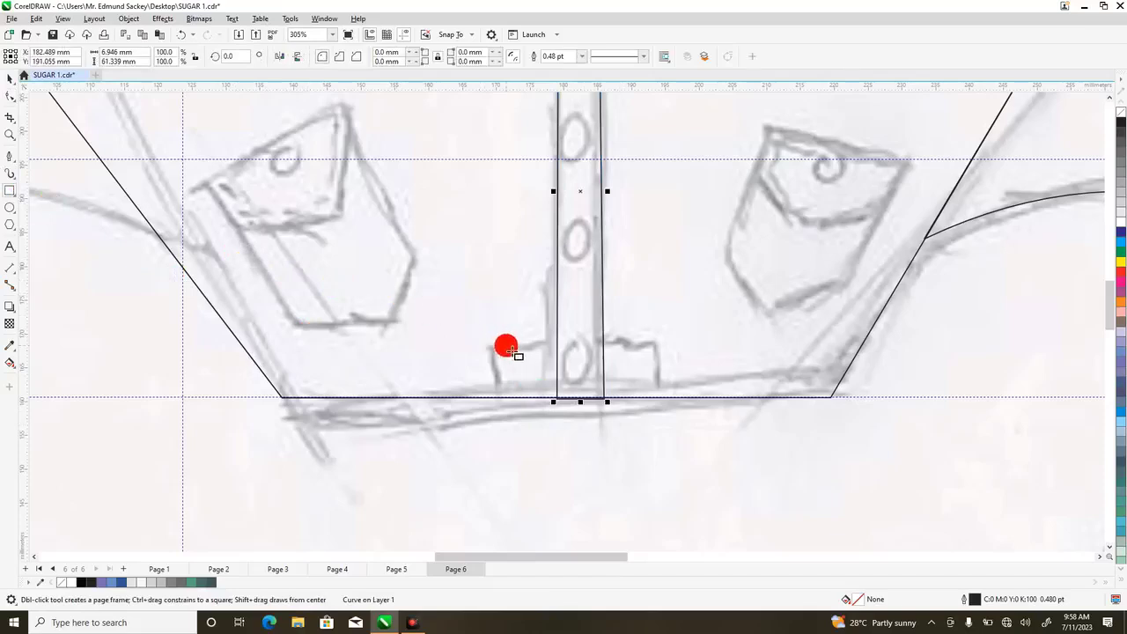
drag(498, 347, 676, 401)
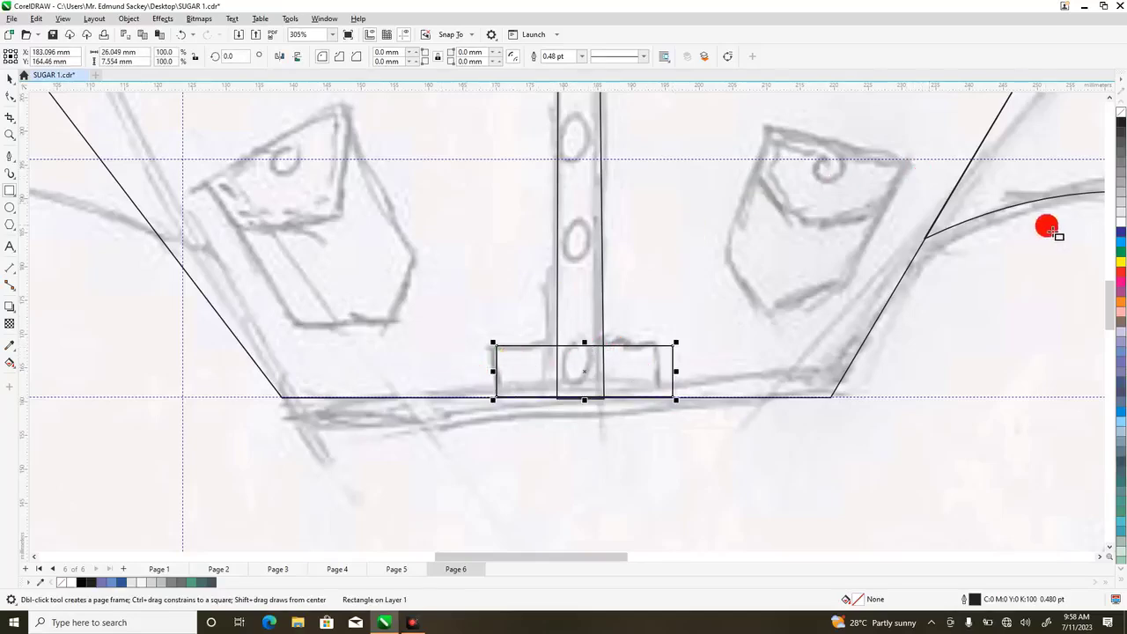
- Draw a rectangle about 33.3 mm wide and 29.4 mm high over the left sketched pocket and convert it to curves
mouse_move(1111, 302)
mouse_down()
mouse_move(1114, 282)
mouse_move(1112, 297)
mouse_up()
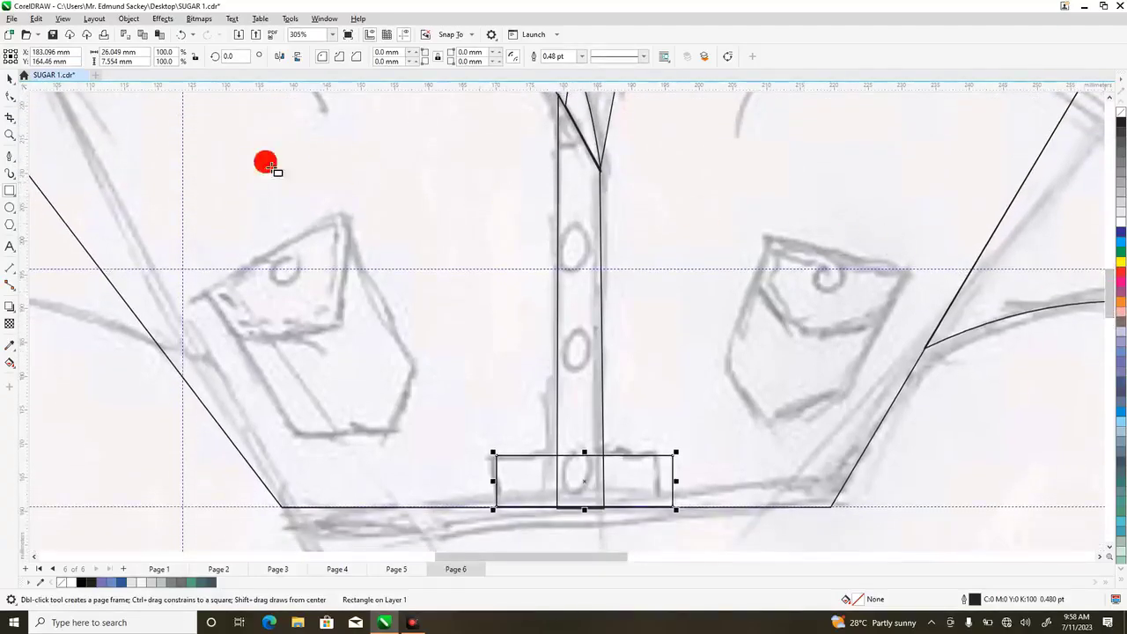
drag(139, 166, 177, 184)
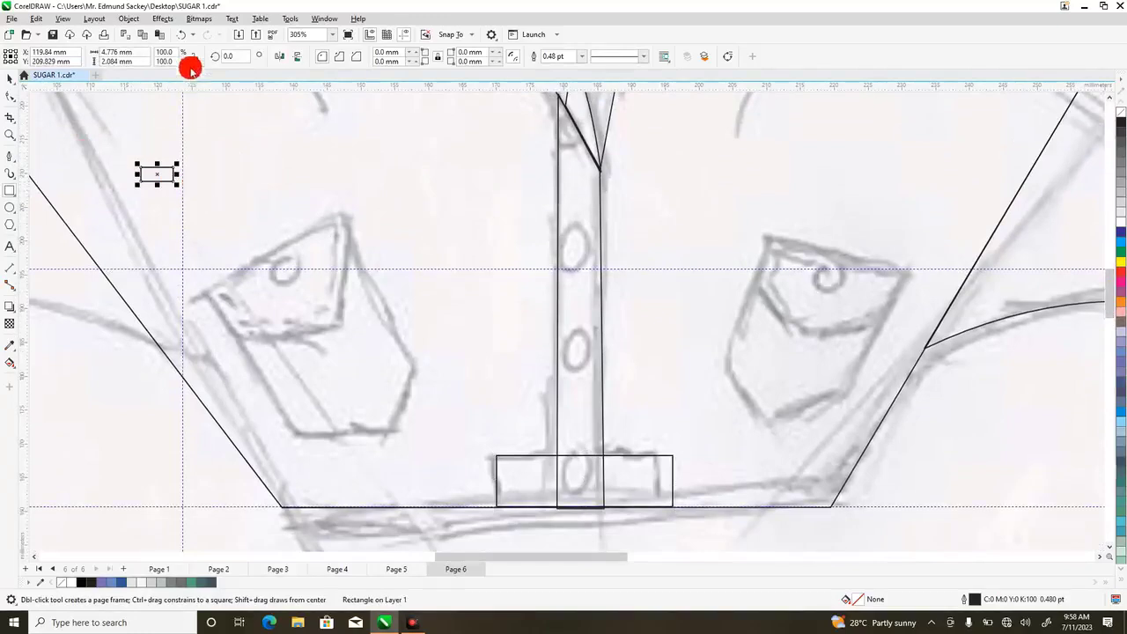
click(180, 35)
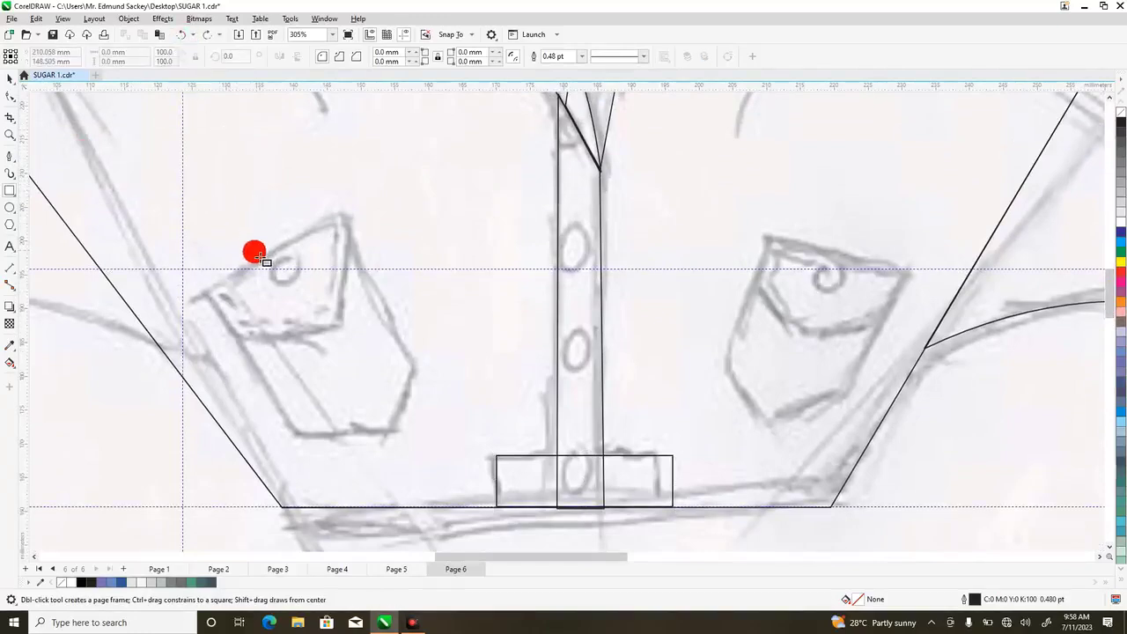
mouse_move(200, 243)
mouse_down()
mouse_move(224, 267)
mouse_move(360, 327)
mouse_move(413, 378)
mouse_move(426, 443)
mouse_up()
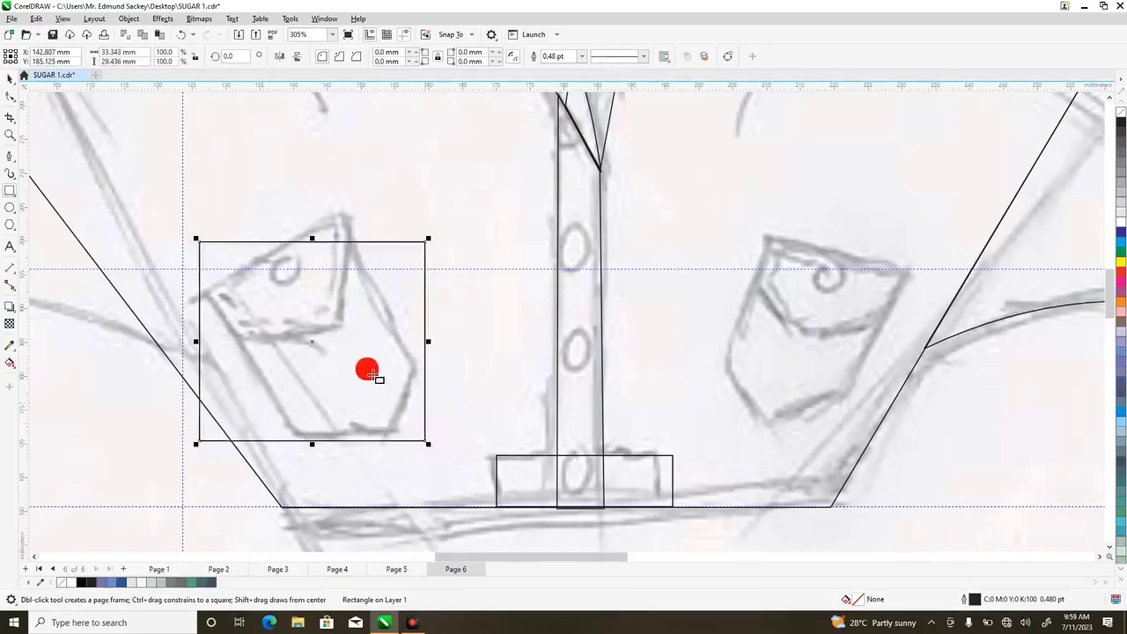
right_click(314, 343)
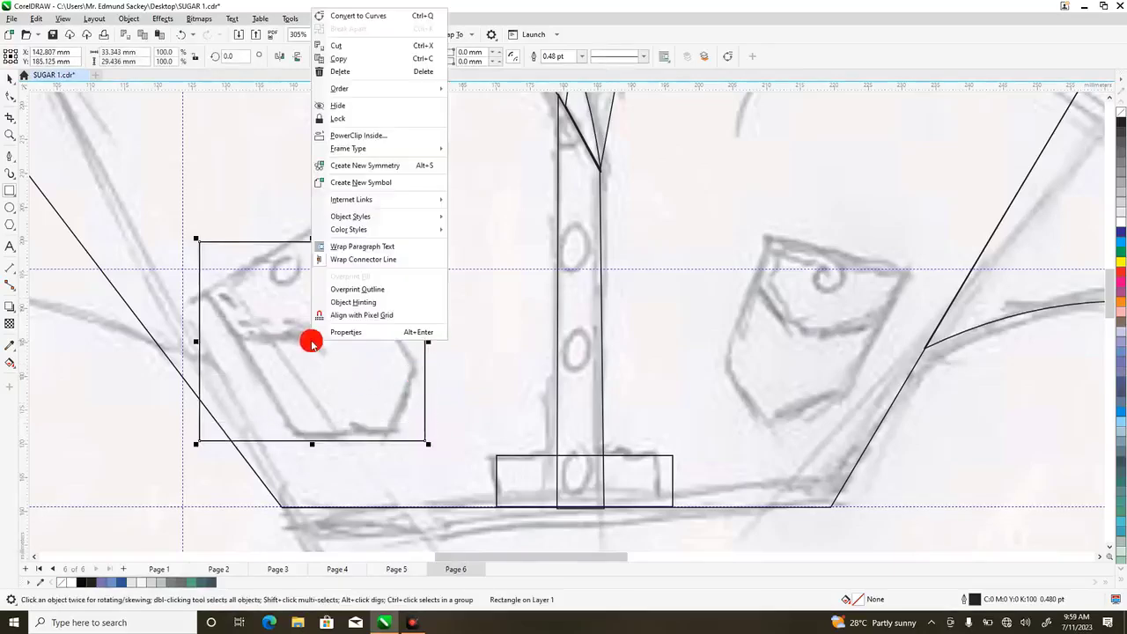
click(358, 15)
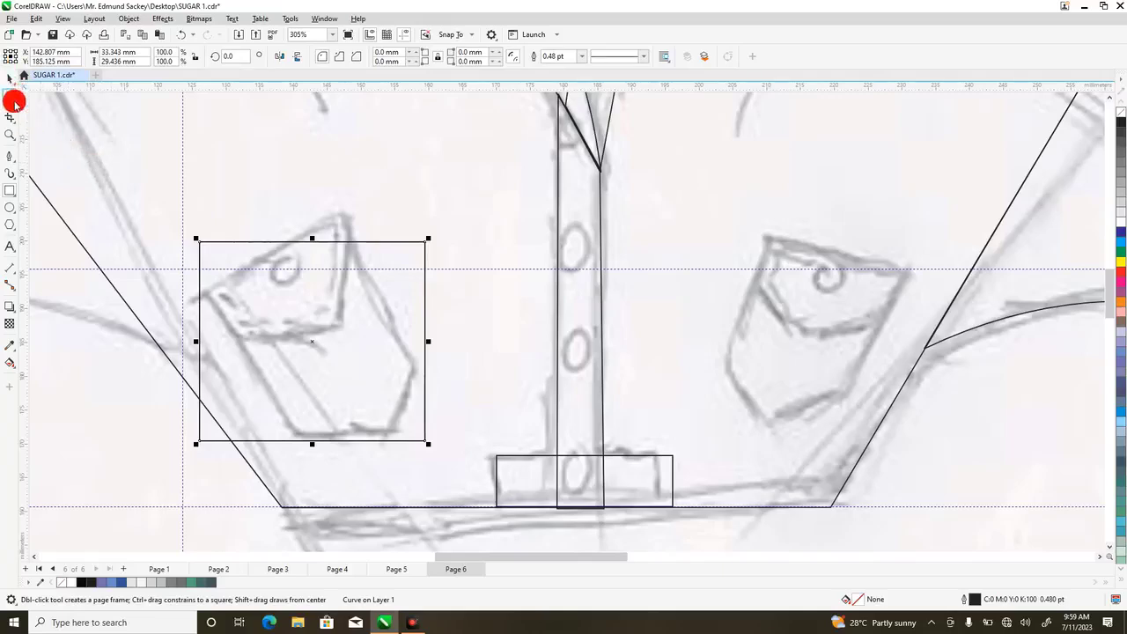
- Reshape the left pocket rectangle by moving its four corners to the sketched pocket's upper, lower left and right corners
click(14, 101)
click(88, 93)
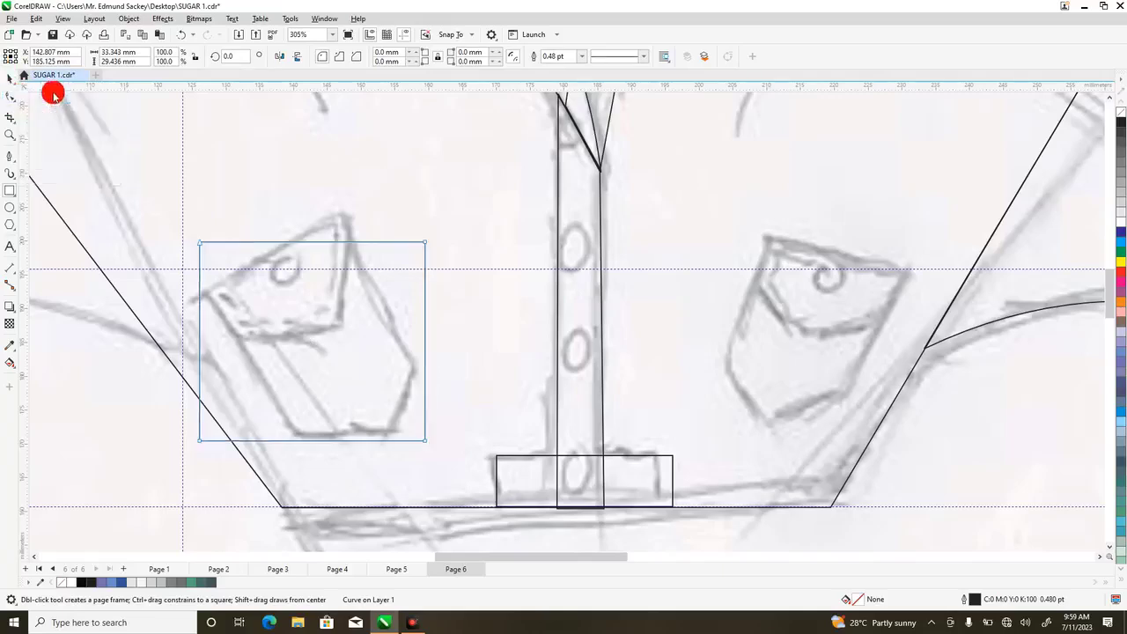
drag(201, 243, 202, 289)
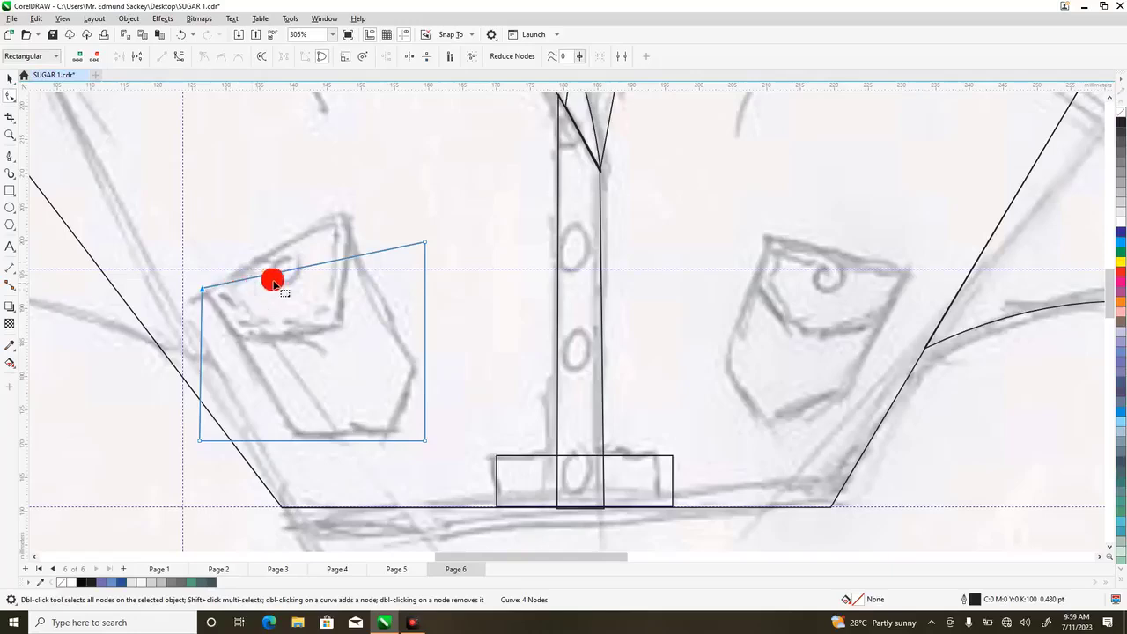
drag(427, 245, 343, 215)
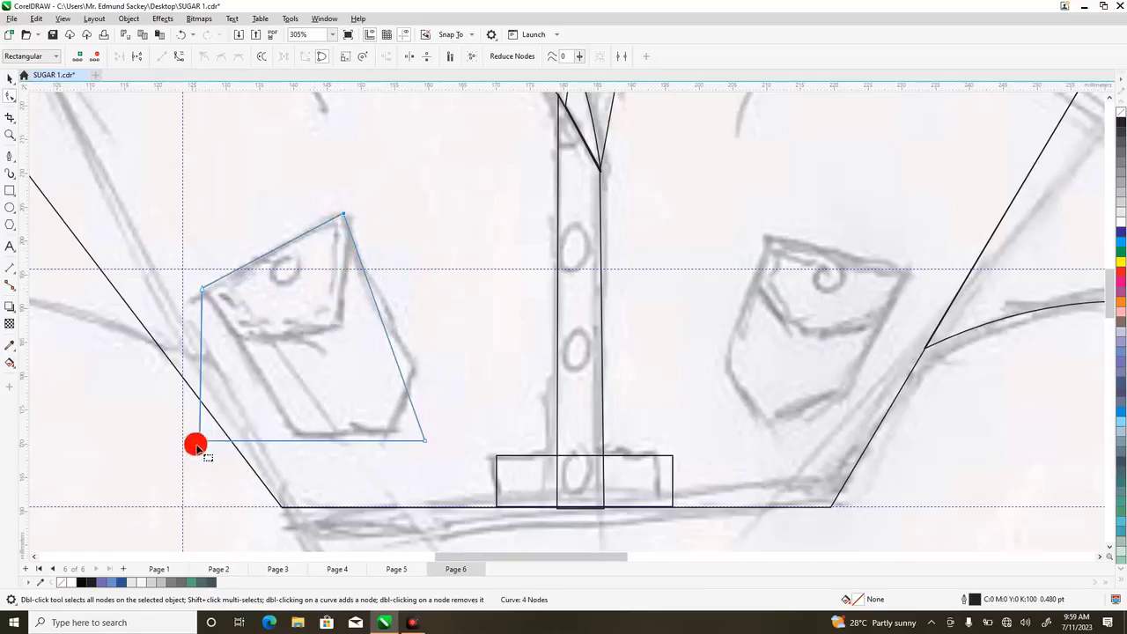
drag(201, 445, 295, 438)
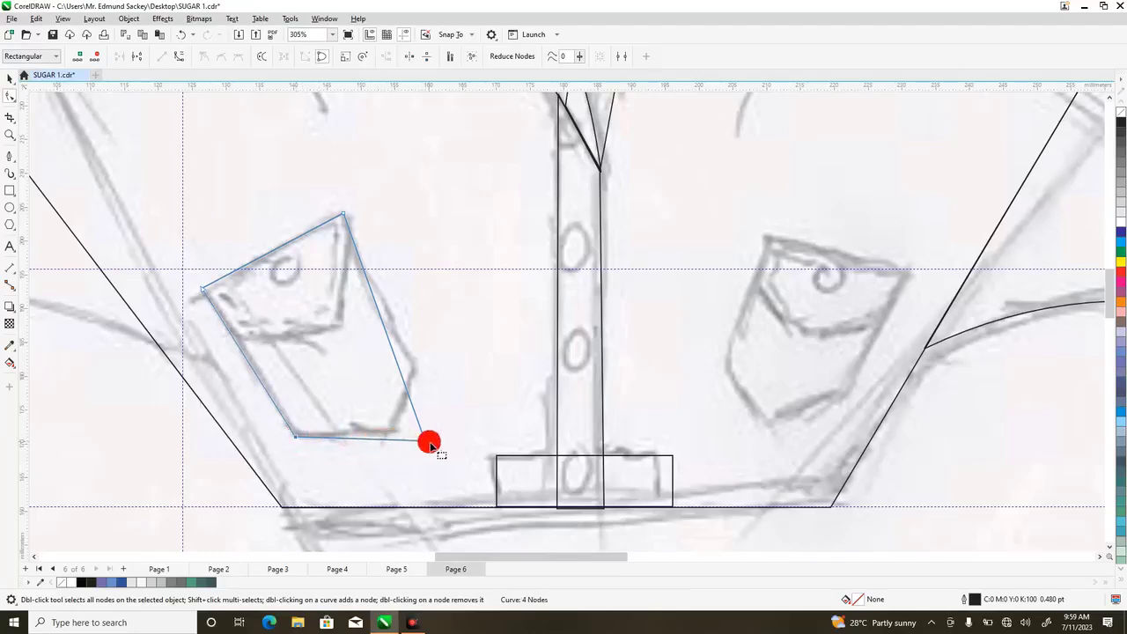
drag(426, 443, 425, 358)
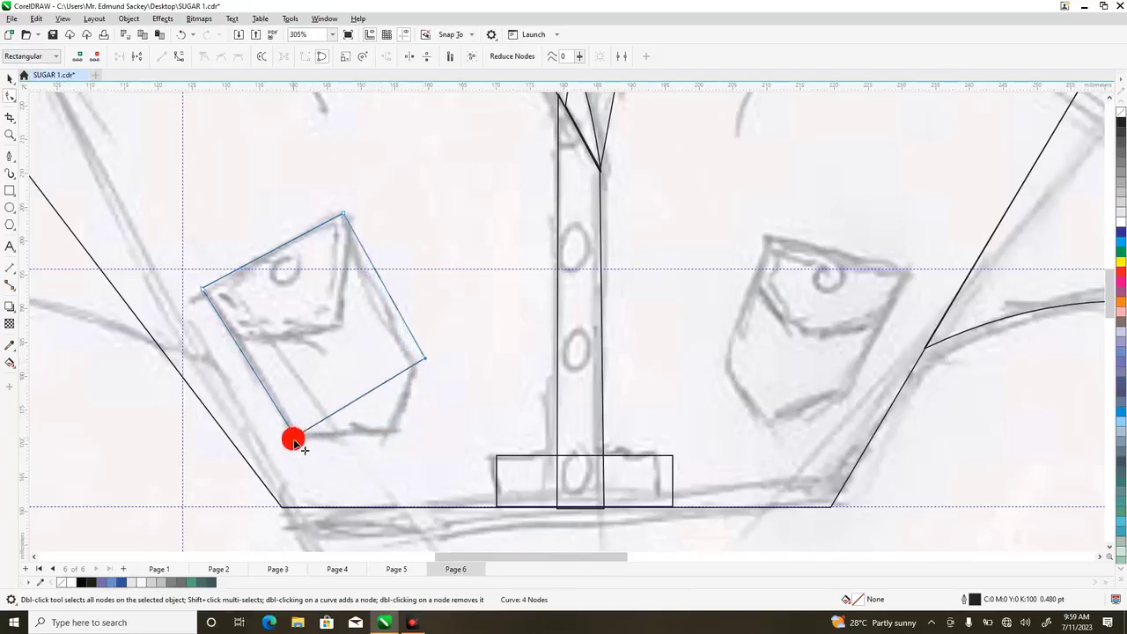
- Refine the left pocket's lower left and right corners and add a fifth corner near the sketched lower right point
drag(294, 441, 326, 426)
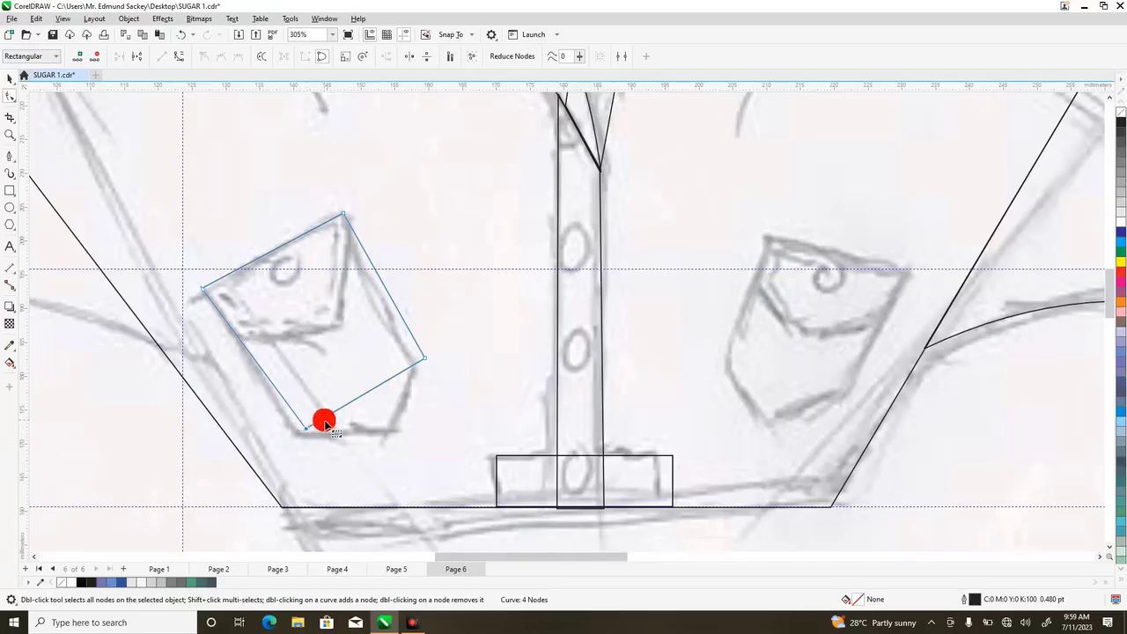
click(327, 420)
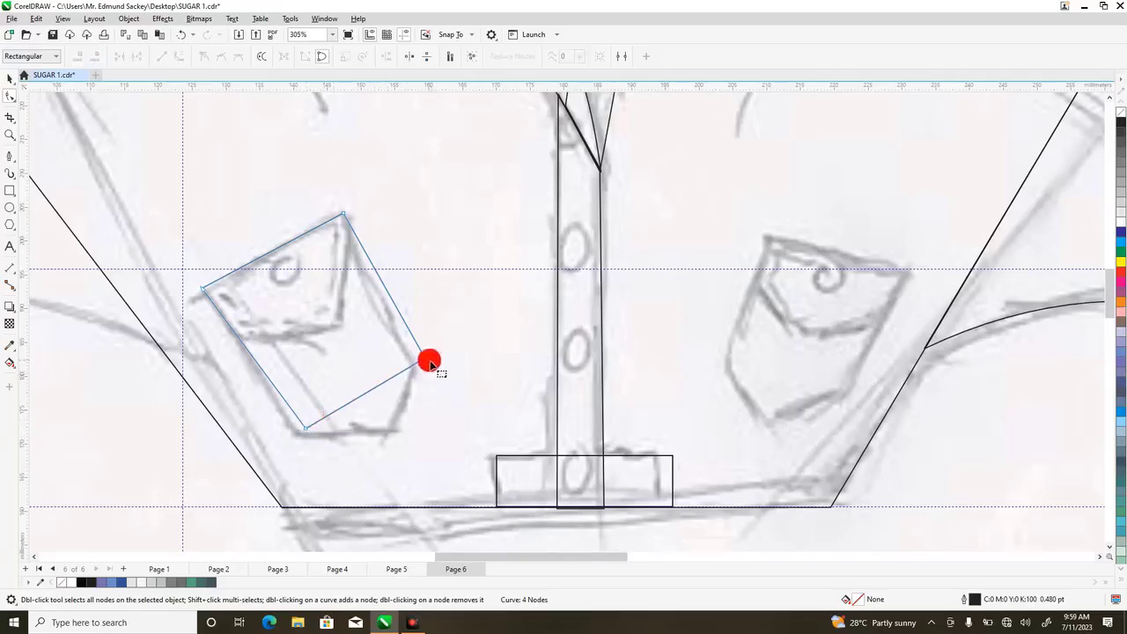
drag(426, 361, 435, 354)
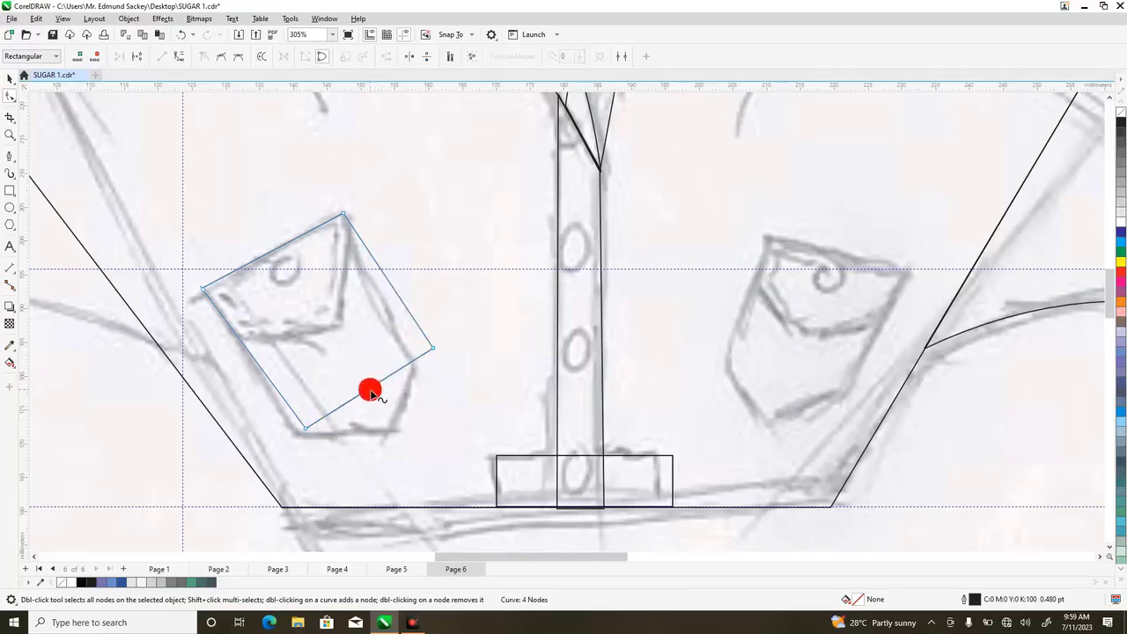
drag(372, 391, 406, 423)
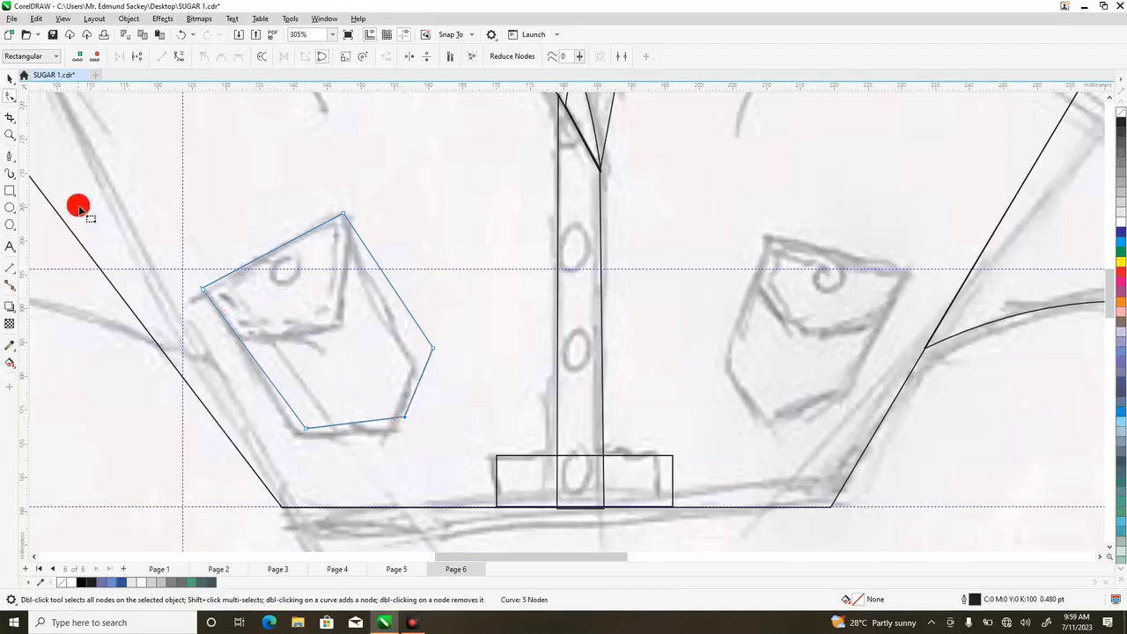
click(10, 190)
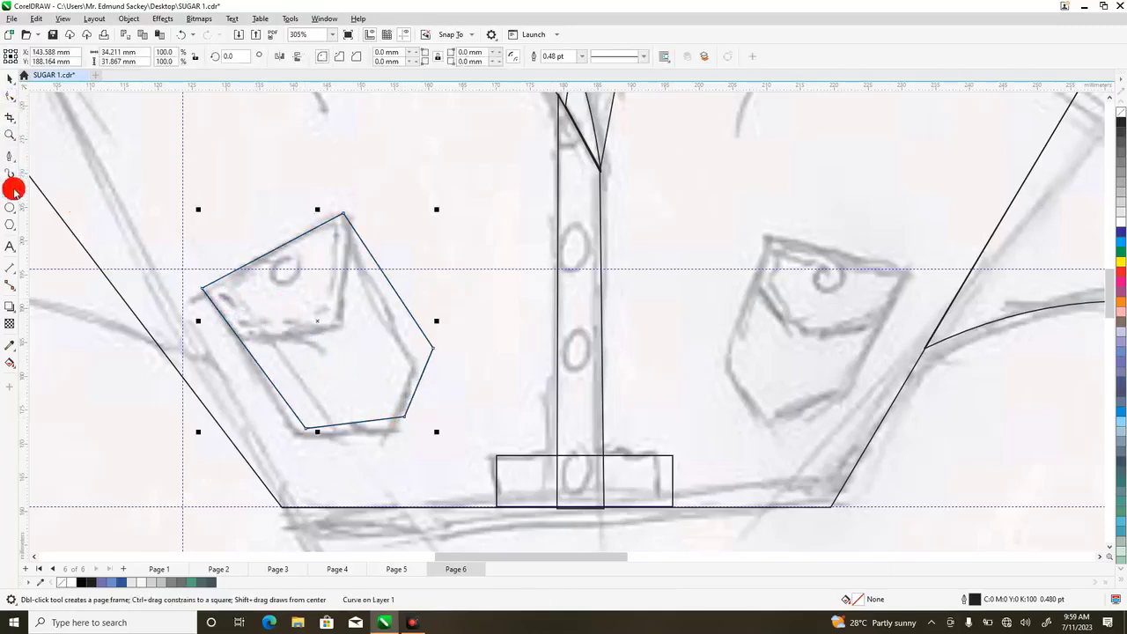
click(212, 291)
mouse_move(211, 292)
mouse_down()
mouse_move(323, 307)
mouse_move(338, 322)
mouse_up()
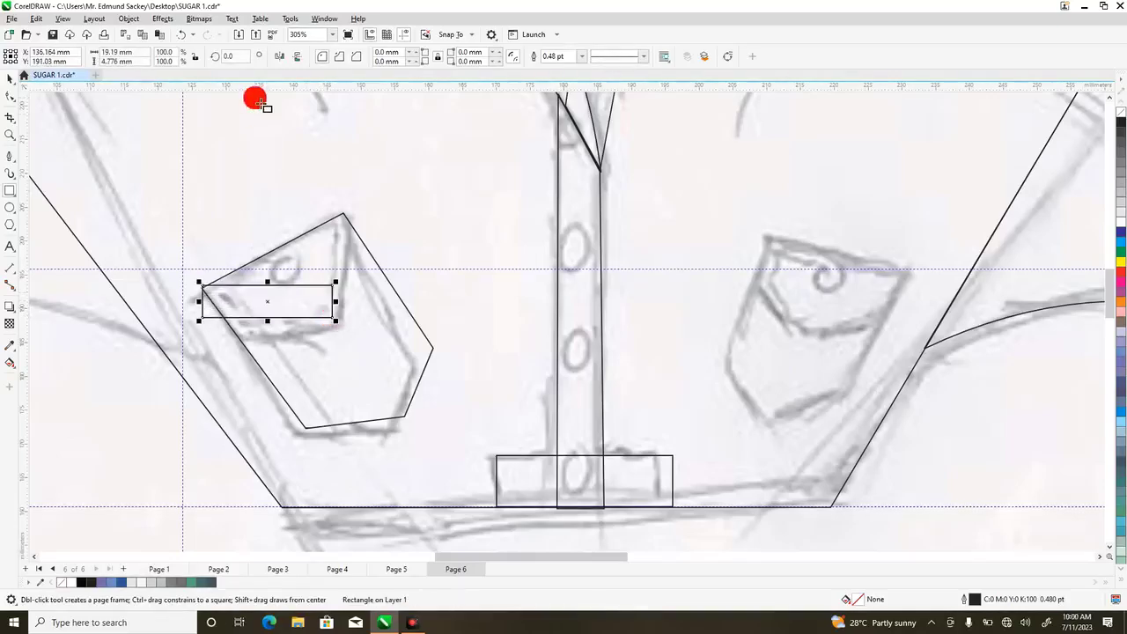
click(184, 35)
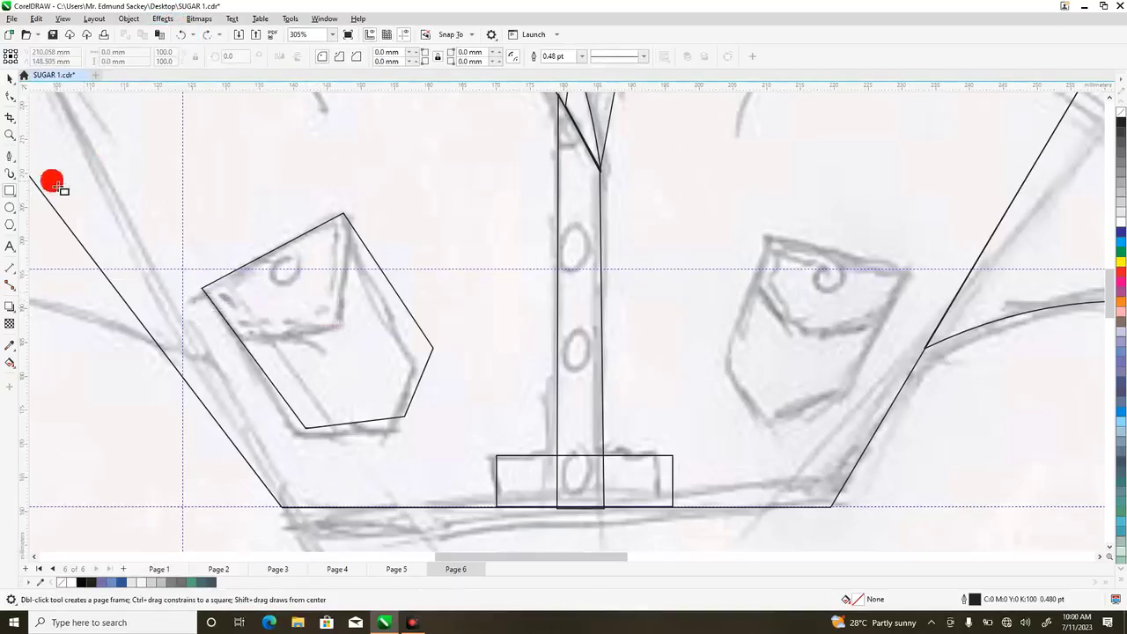
- Draw a closed five-corner flap outline about 25.2 mm wide and 19.1 mm high over the left pocket's upper part with the Pen tool
click(9, 156)
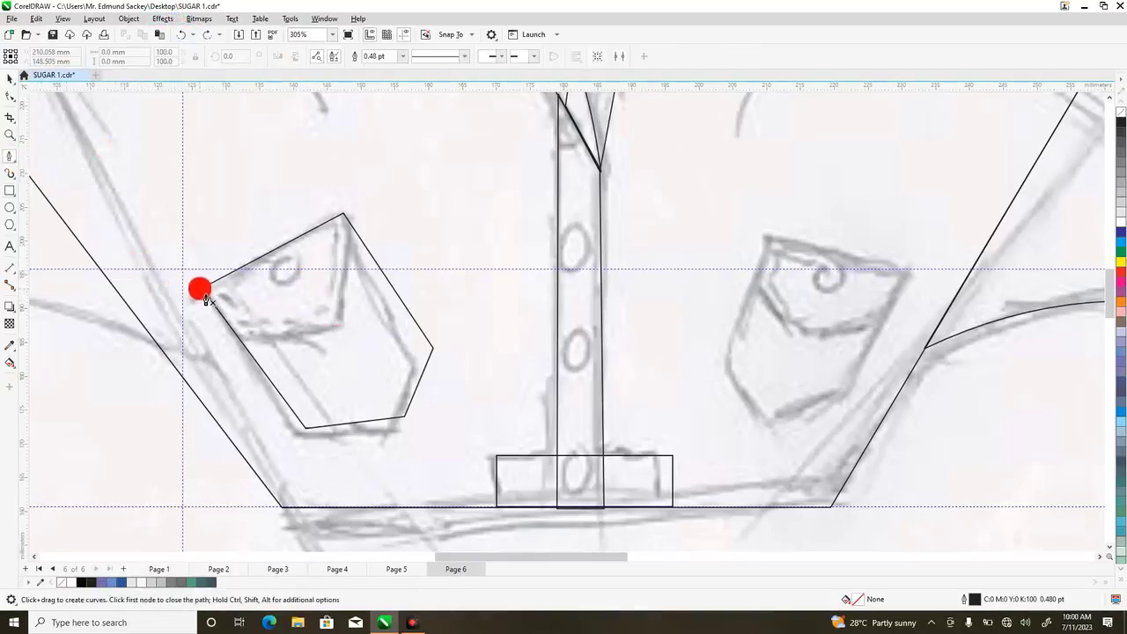
drag(201, 290, 242, 336)
click(243, 343)
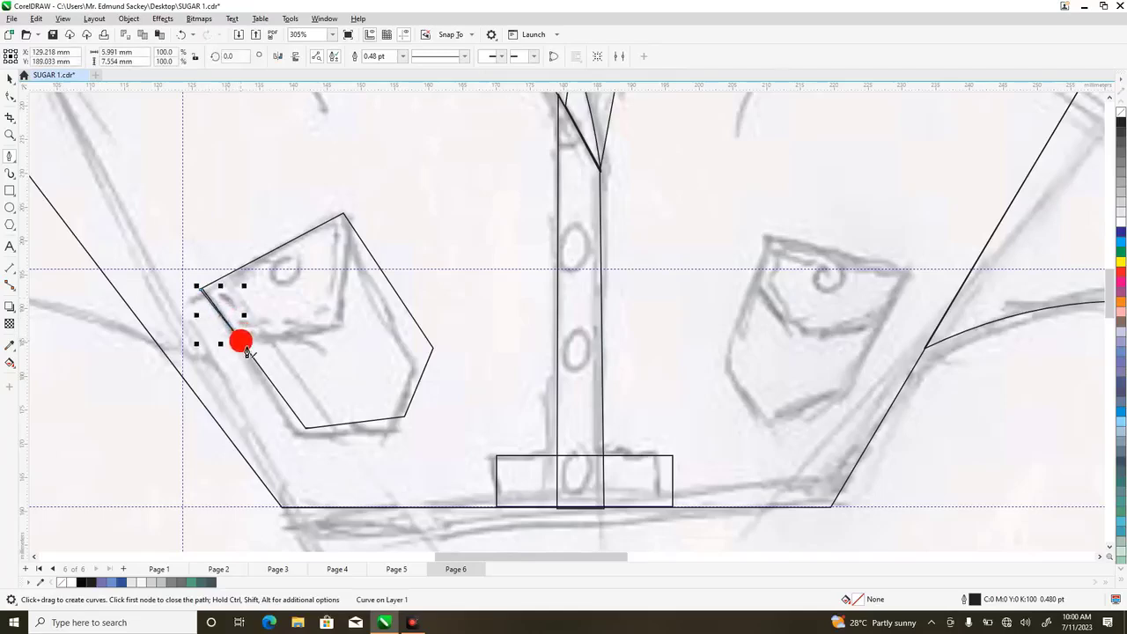
click(339, 323)
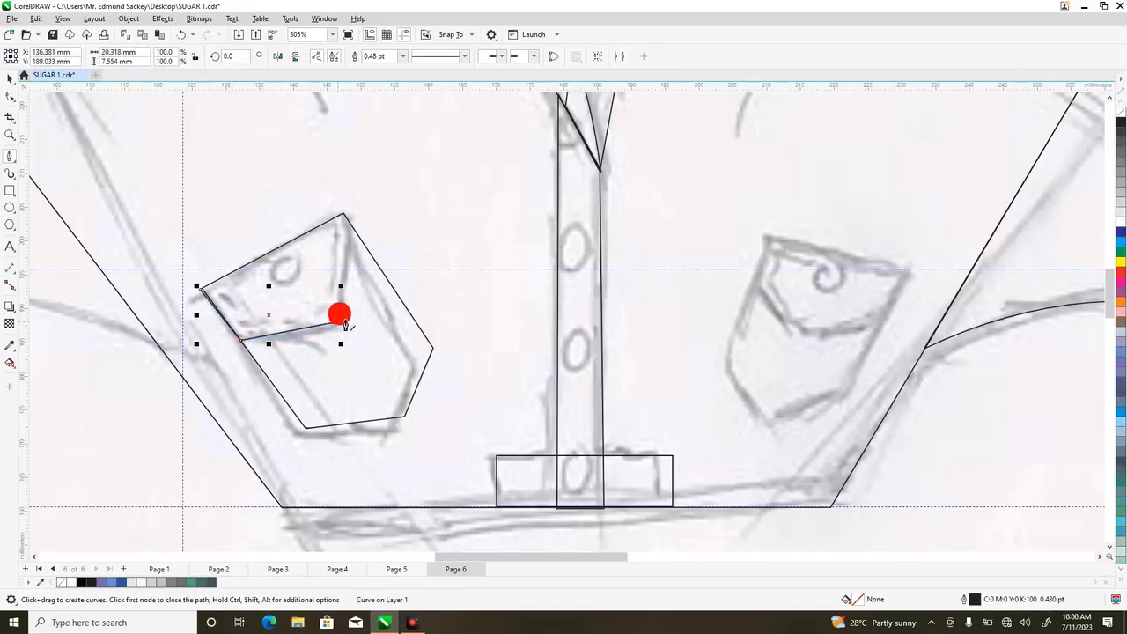
click(372, 252)
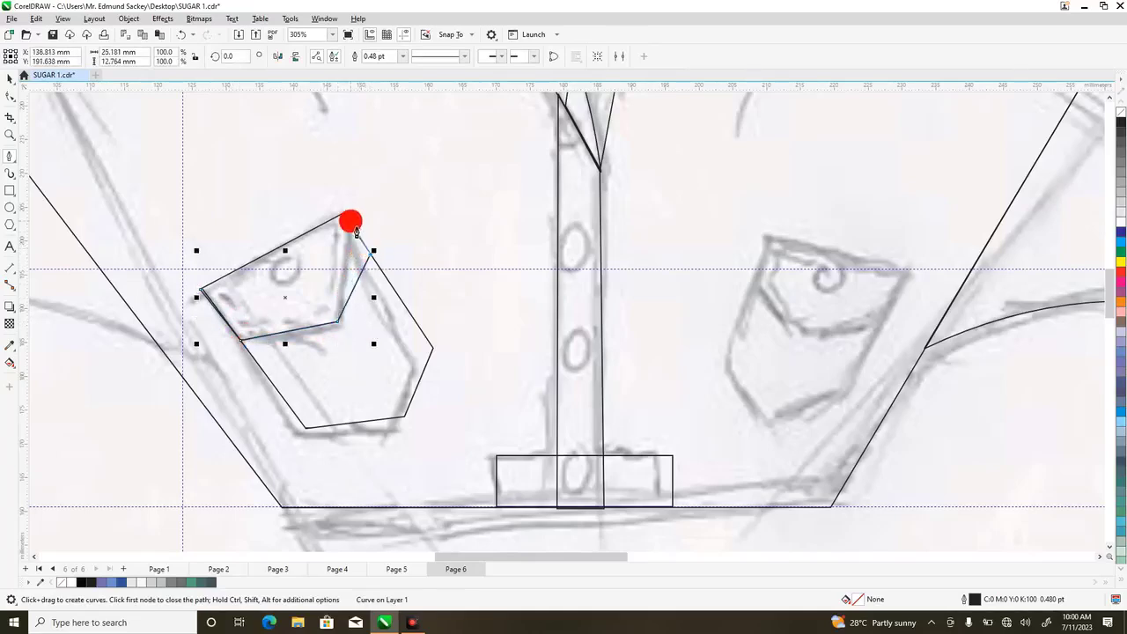
click(343, 213)
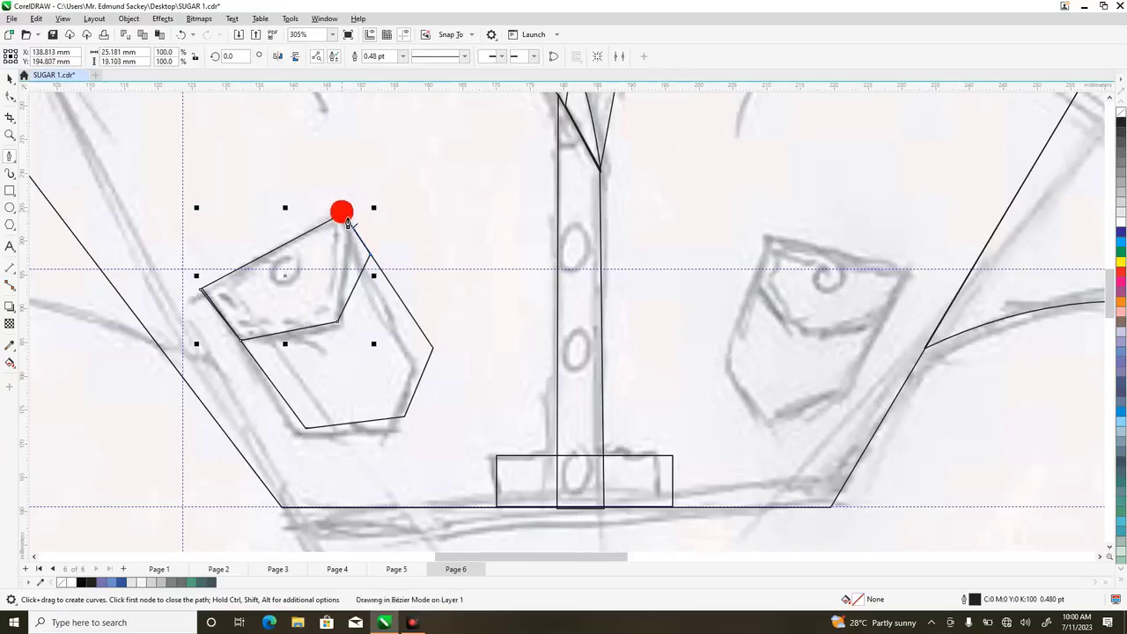
click(205, 300)
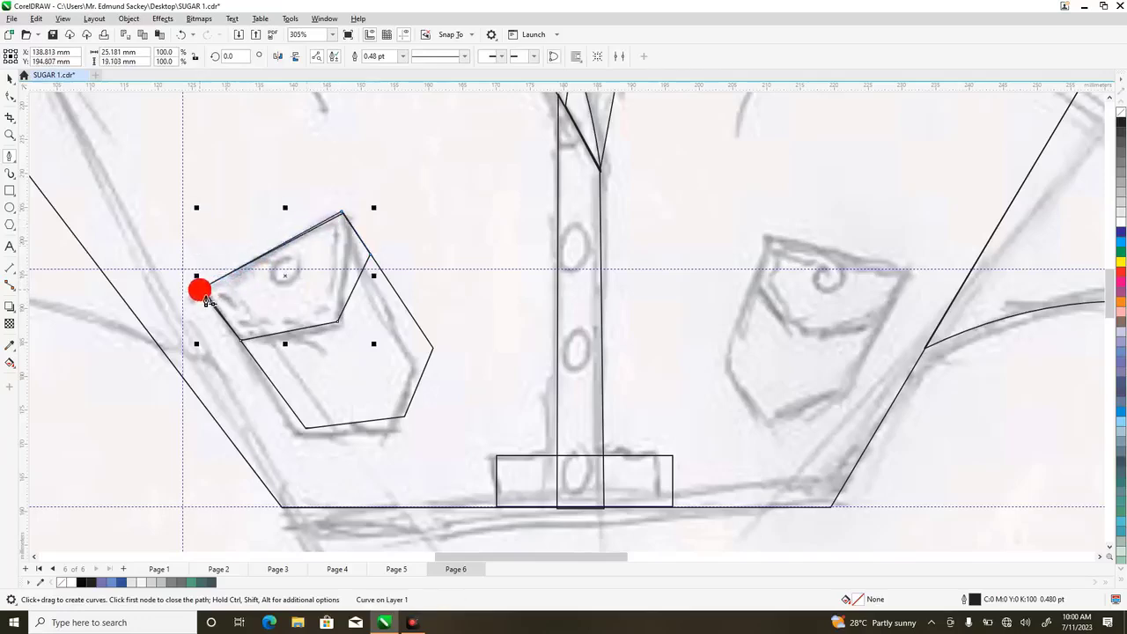
- Align the left pocket outline's two upper corners with the matching corners of the flap
click(11, 97)
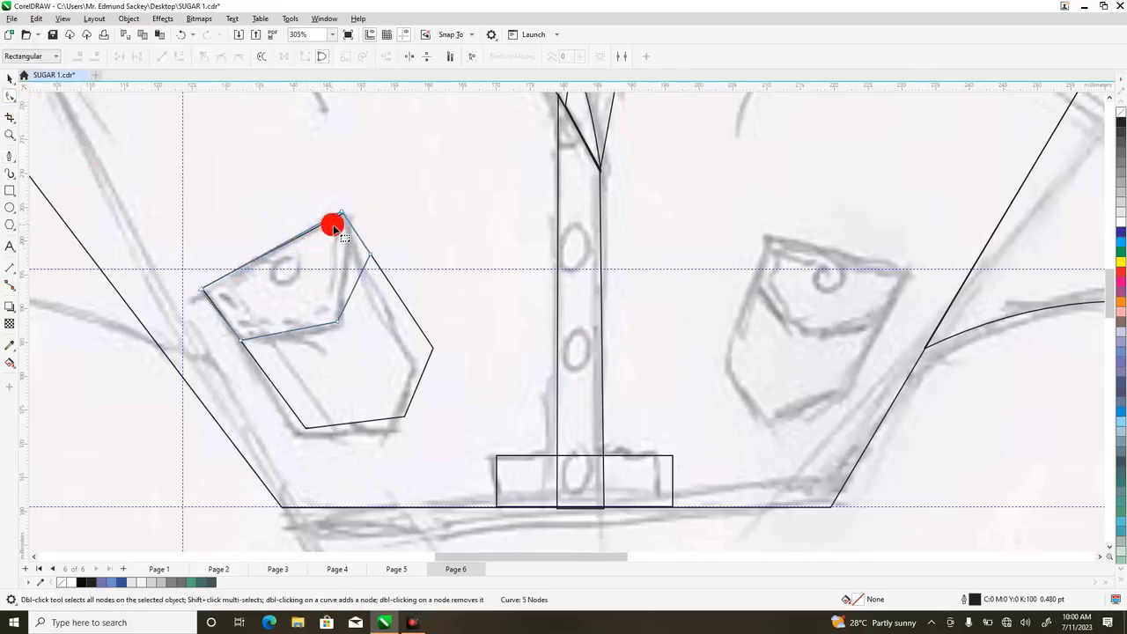
click(382, 294)
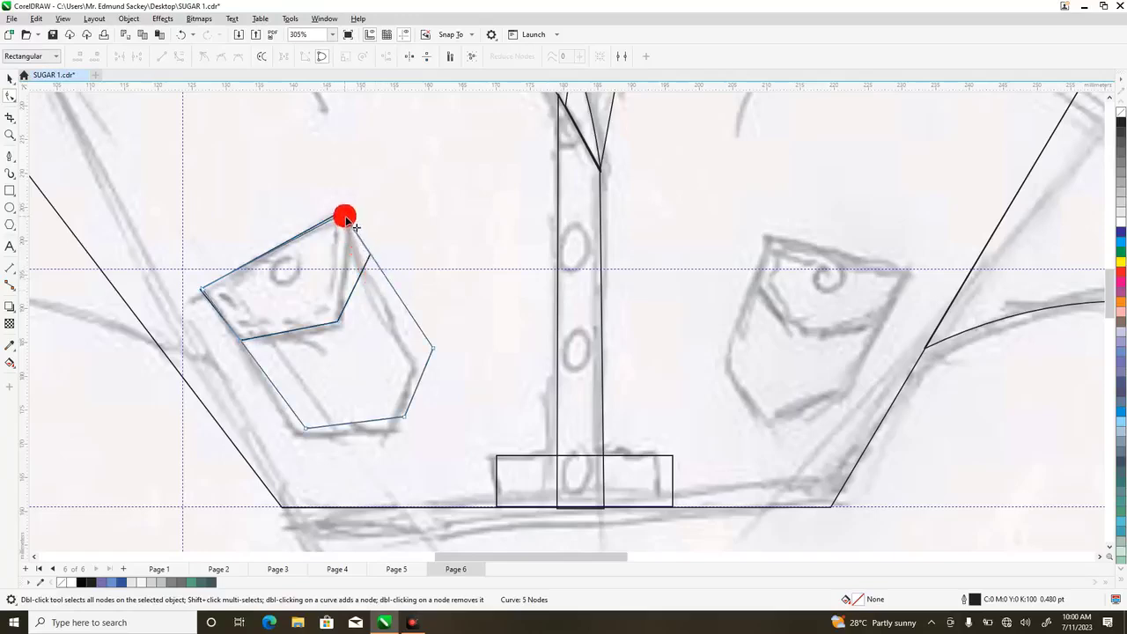
drag(343, 215, 343, 213)
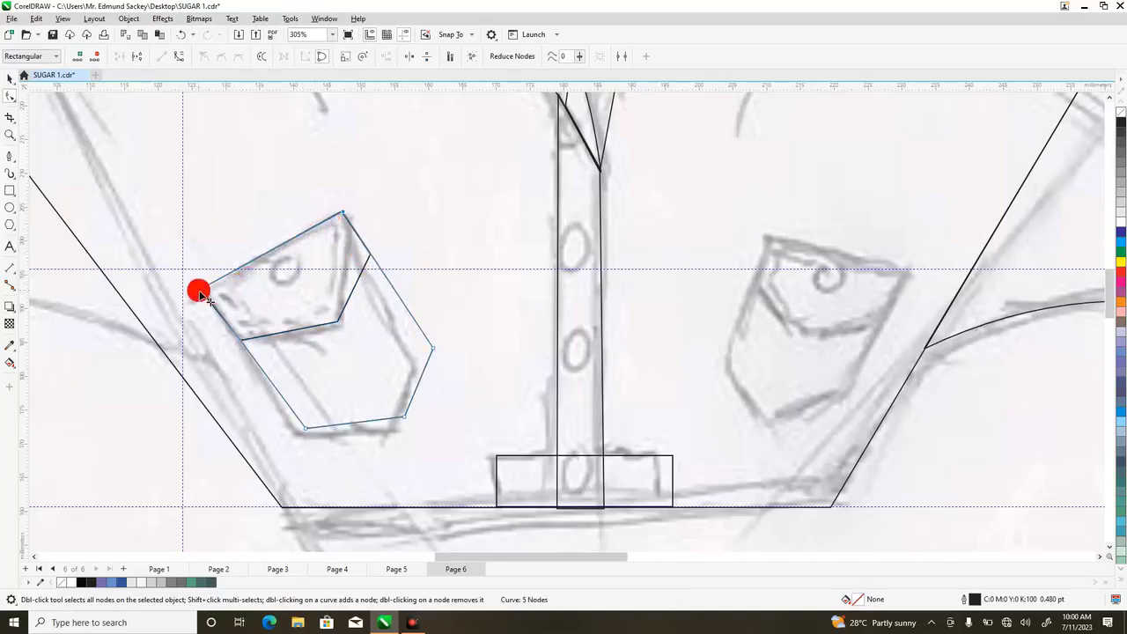
drag(203, 295, 201, 289)
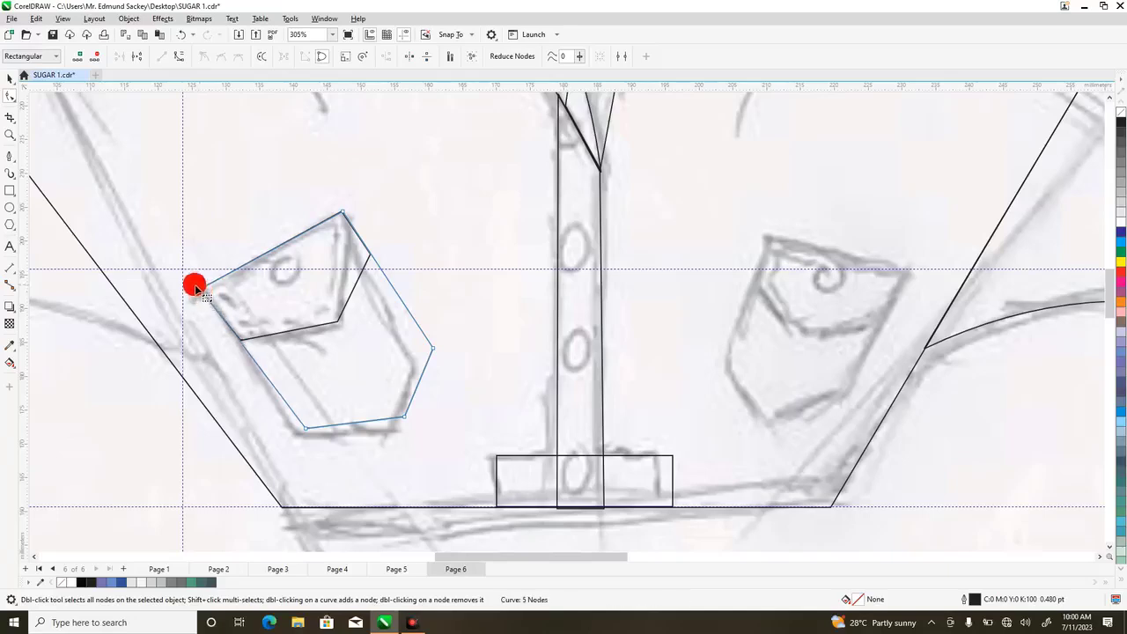
- Draw a circle about 6.7 mm in diameter beside the left pocket flap and delete the stray oval above it
click(9, 81)
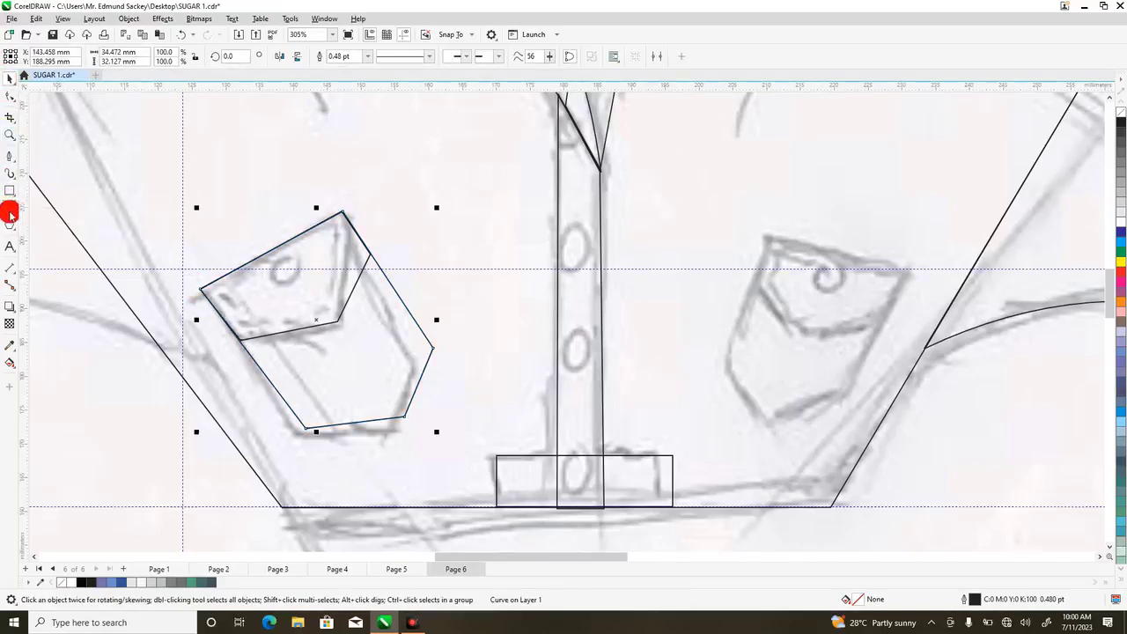
click(9, 211)
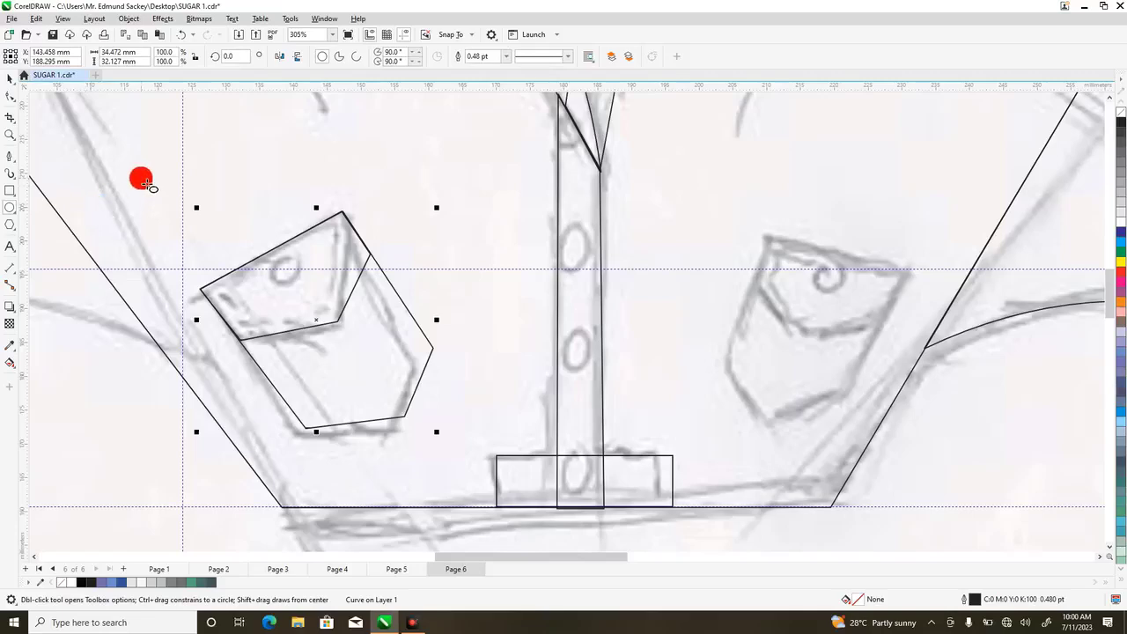
drag(146, 183, 220, 268)
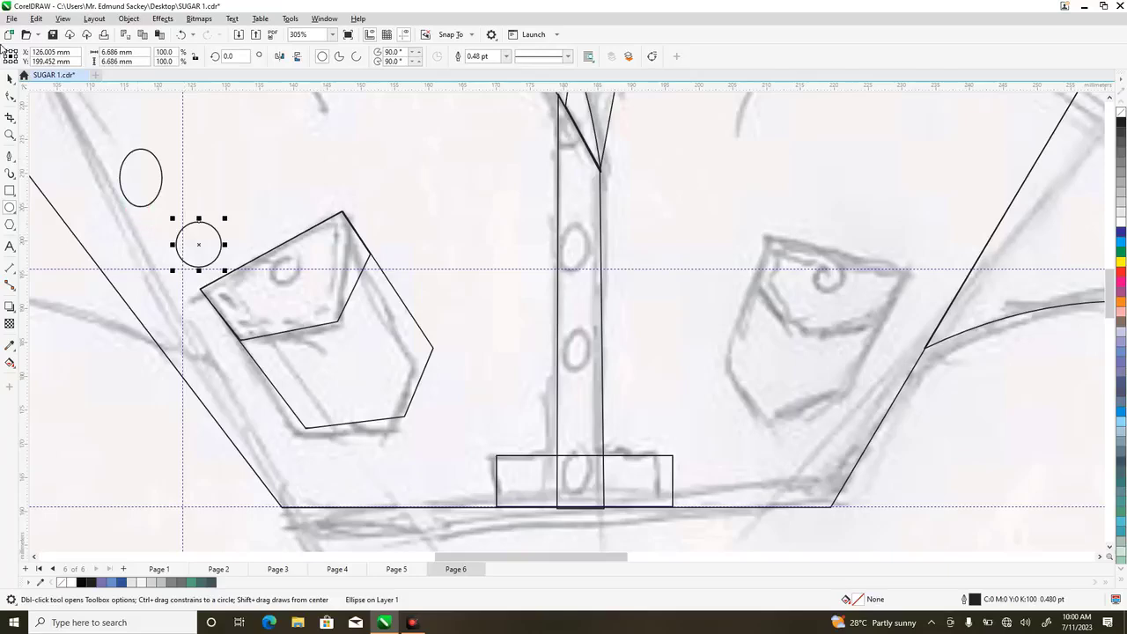
click(13, 79)
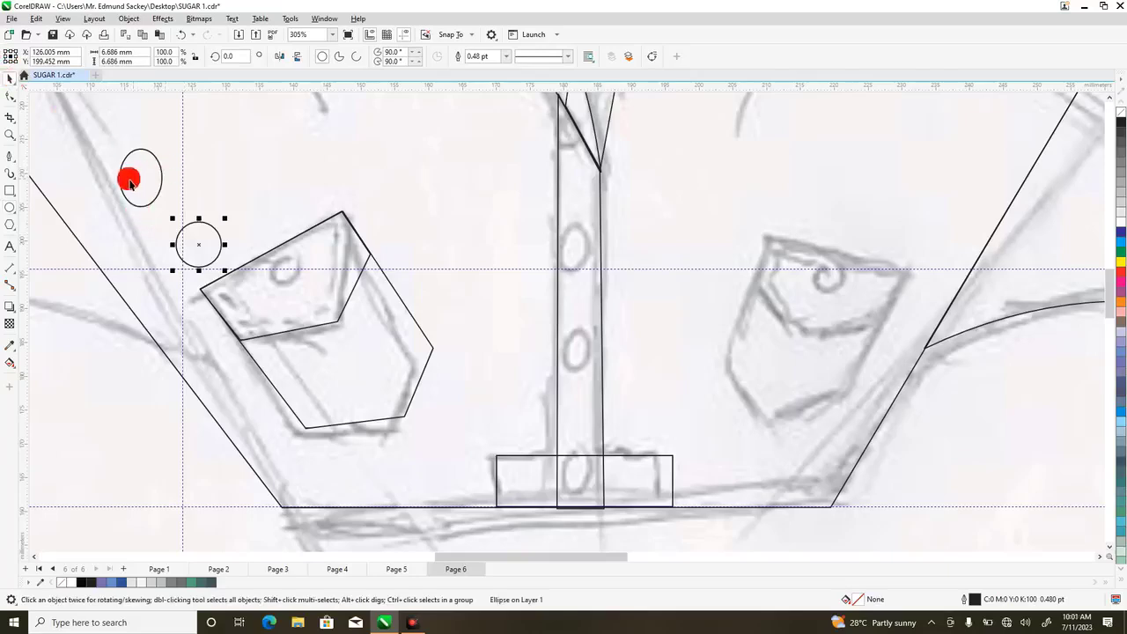
click(129, 181)
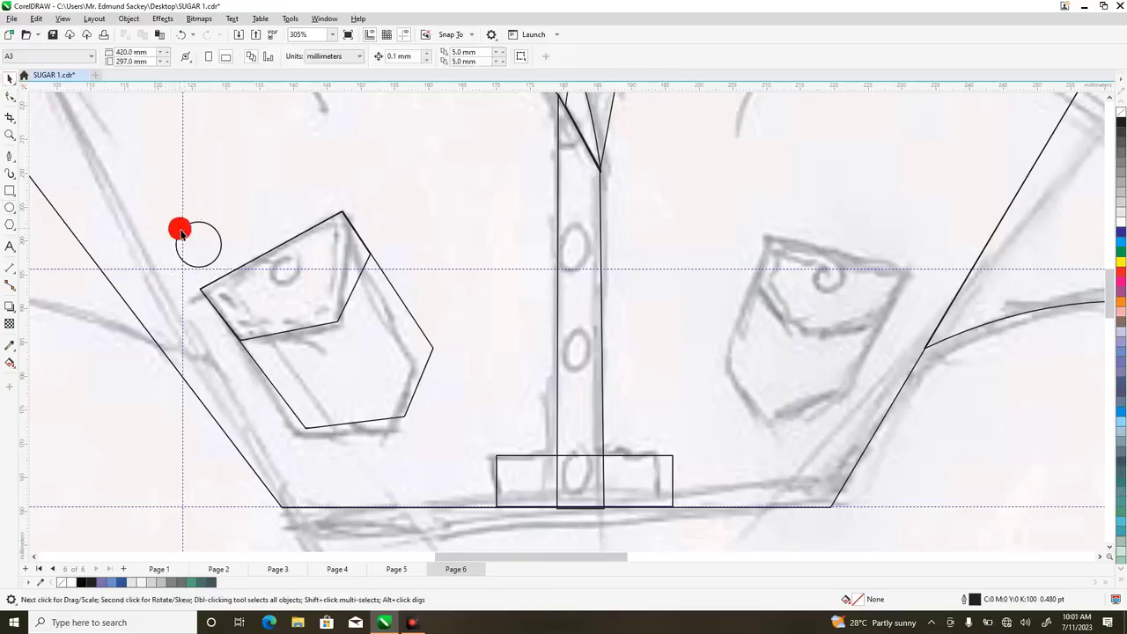
- Scale the circle down to about 3.6 mm in diameter and center it on the placket's sketched button level with the pocket flaps
click(218, 225)
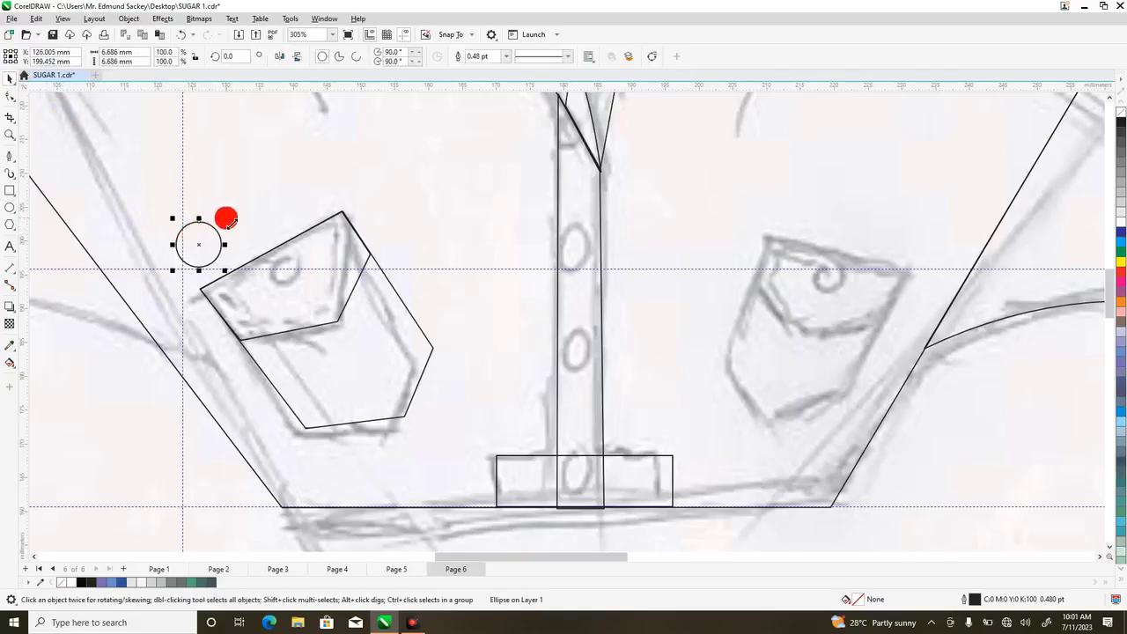
drag(230, 223, 309, 257)
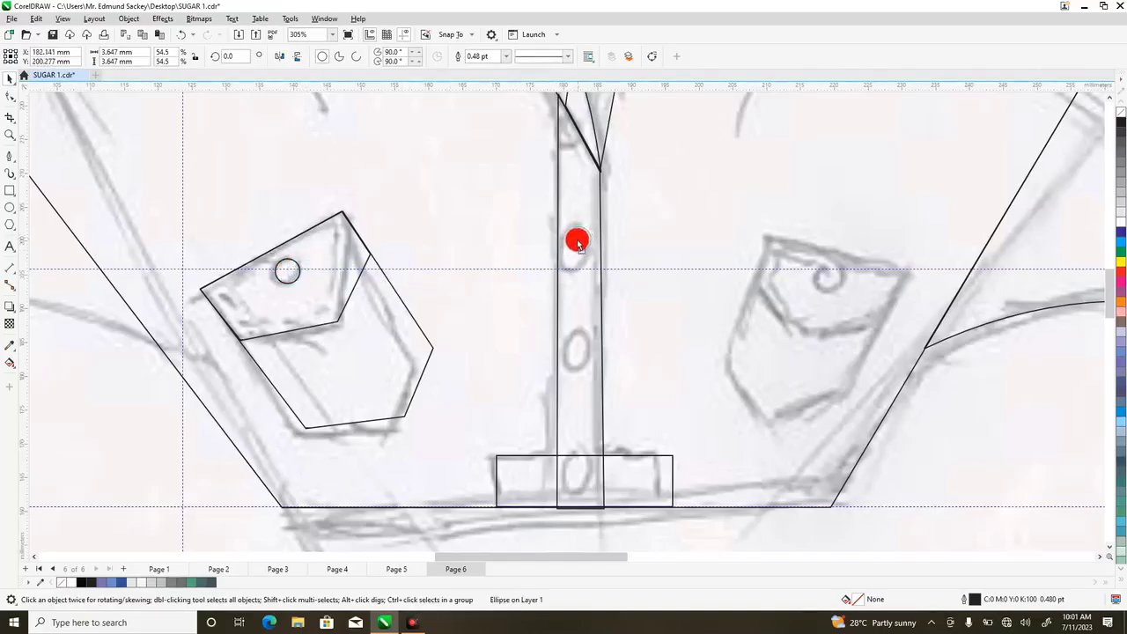
drag(575, 250, 580, 253)
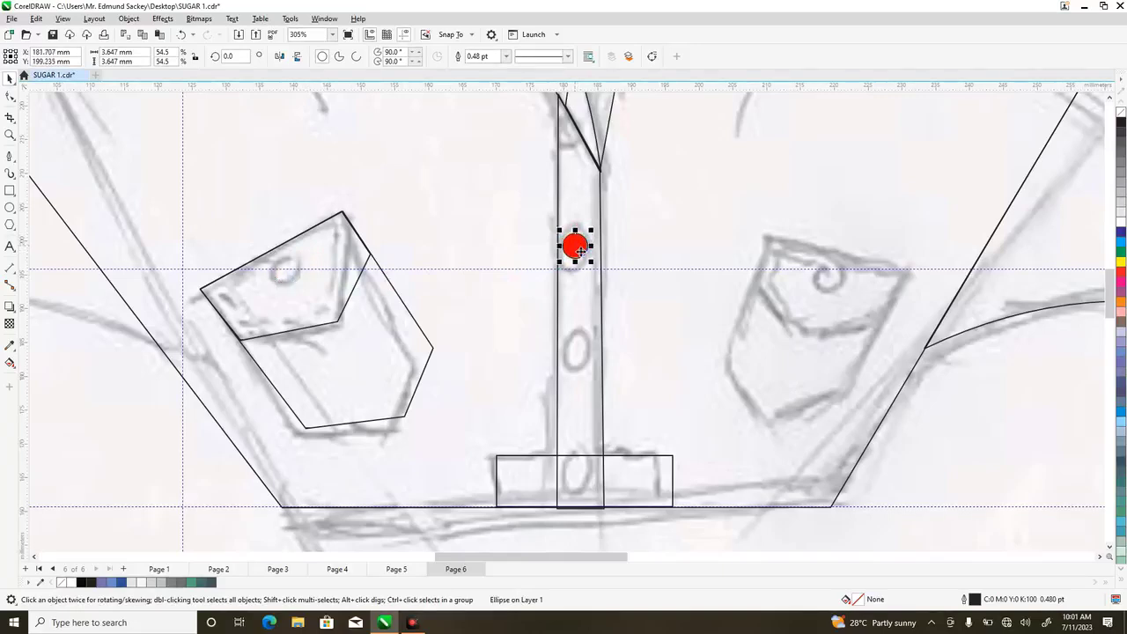
click(580, 251)
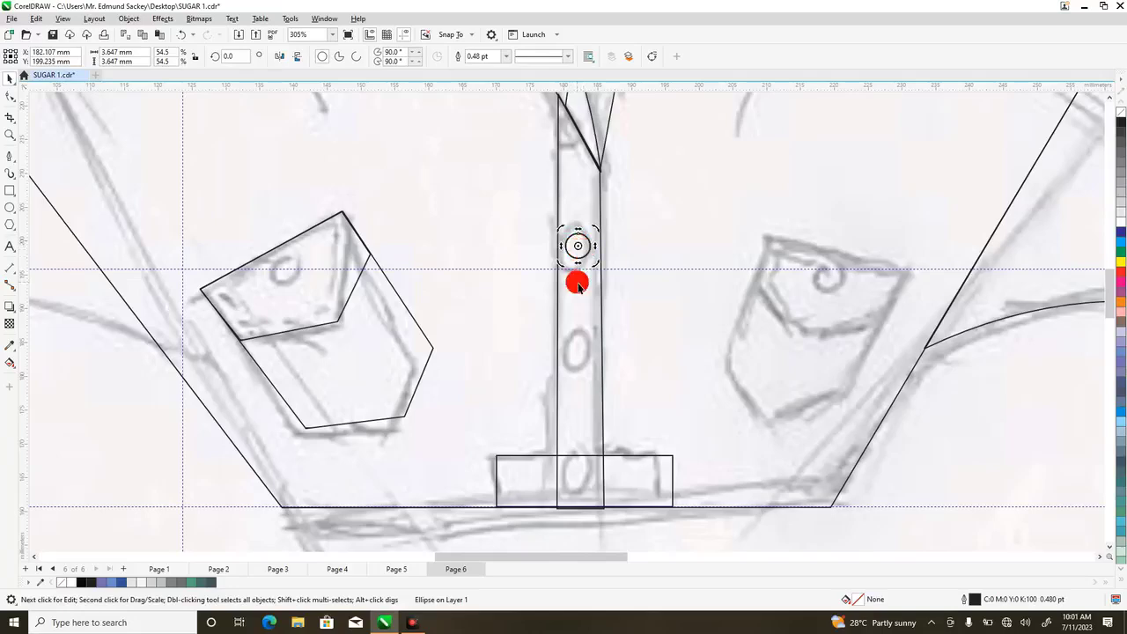
- Copy the button circle onto the placket's two lower sketched buttons and undo the accidental shift of the body outline
click(577, 277)
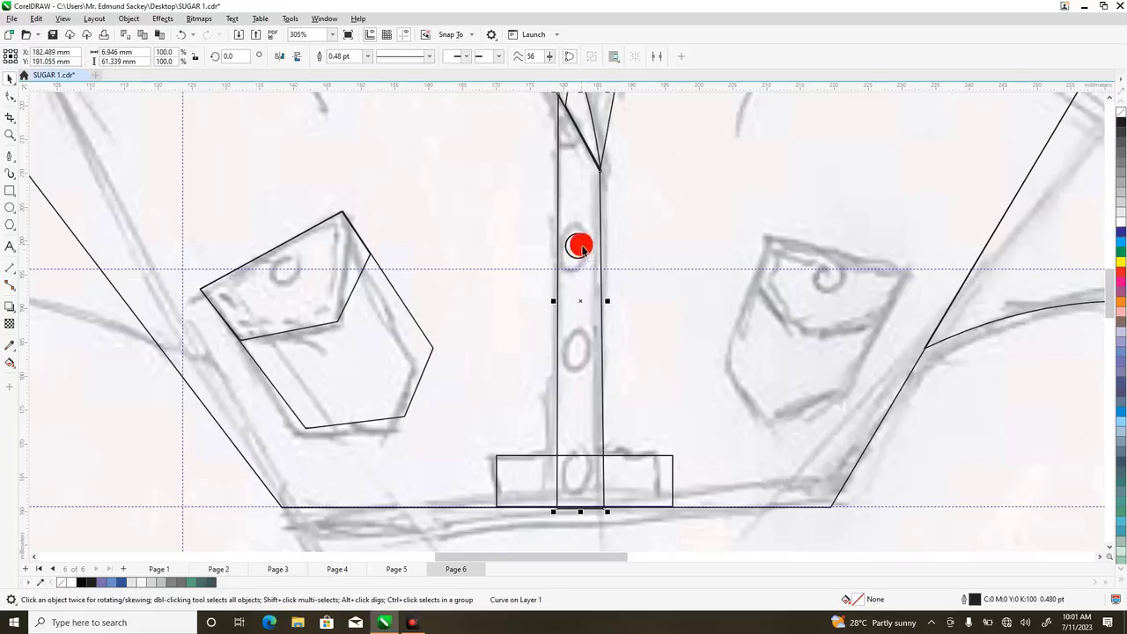
click(580, 246)
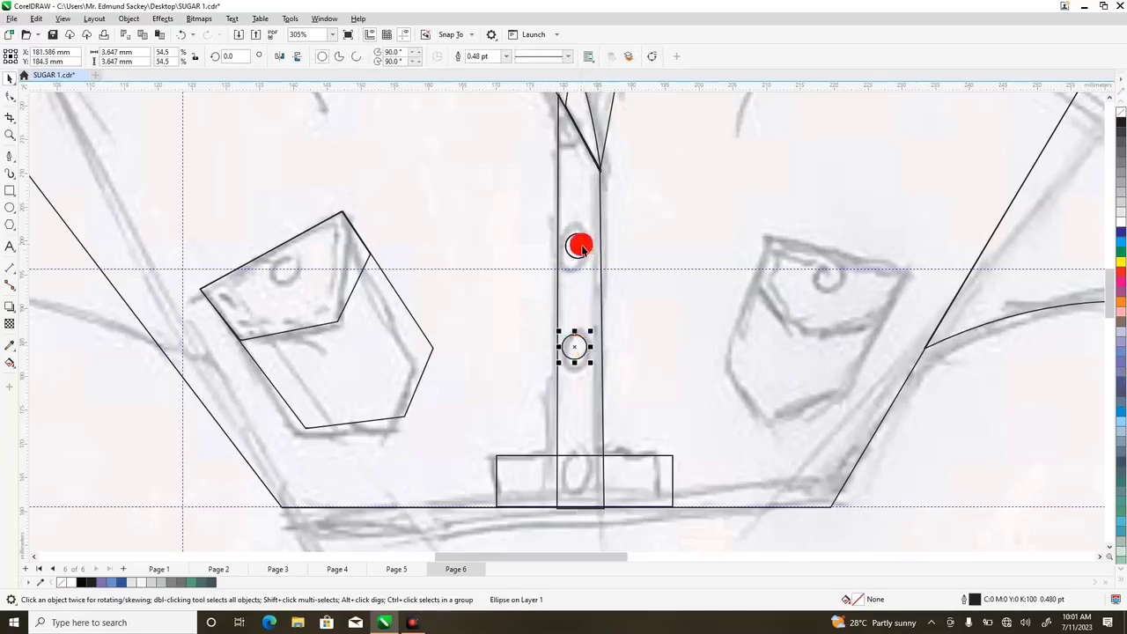
drag(579, 244, 579, 473)
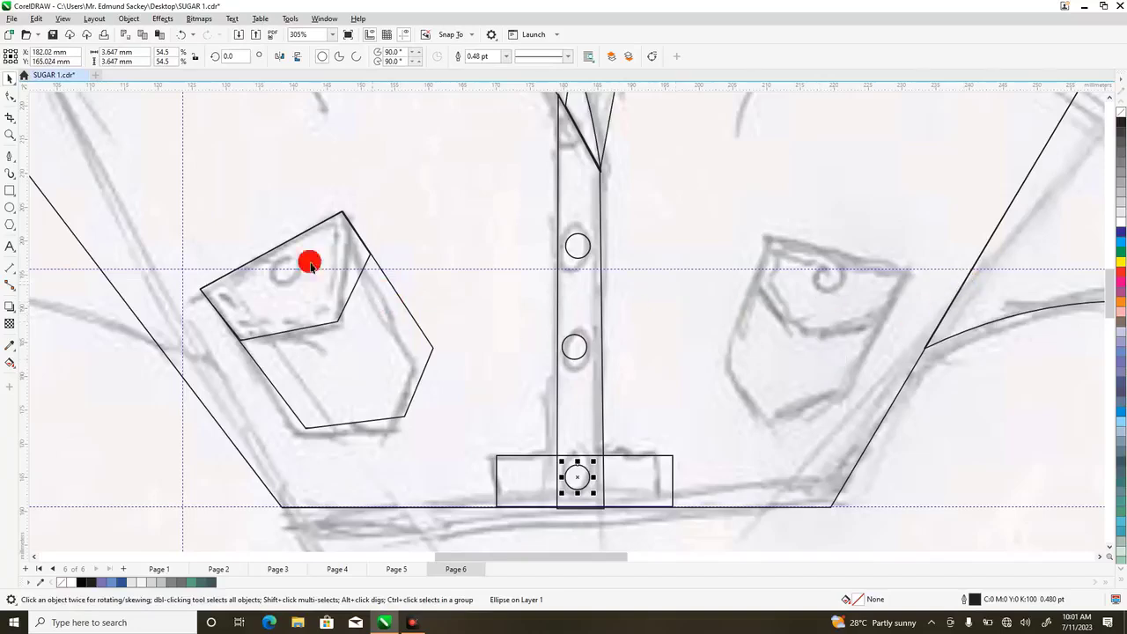
click(540, 314)
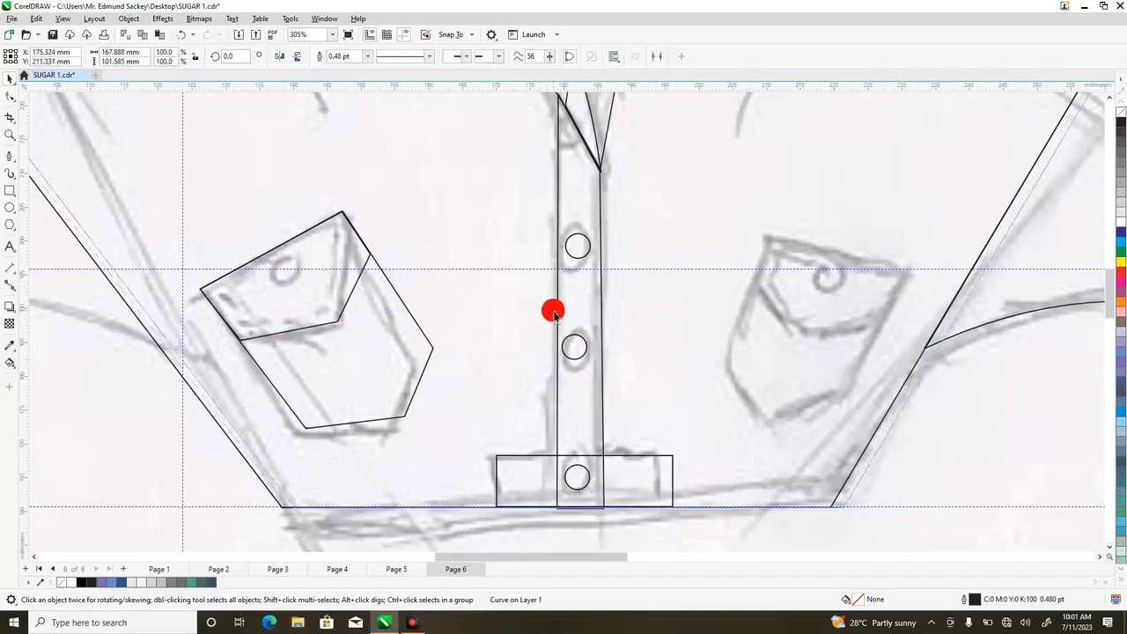
click(182, 33)
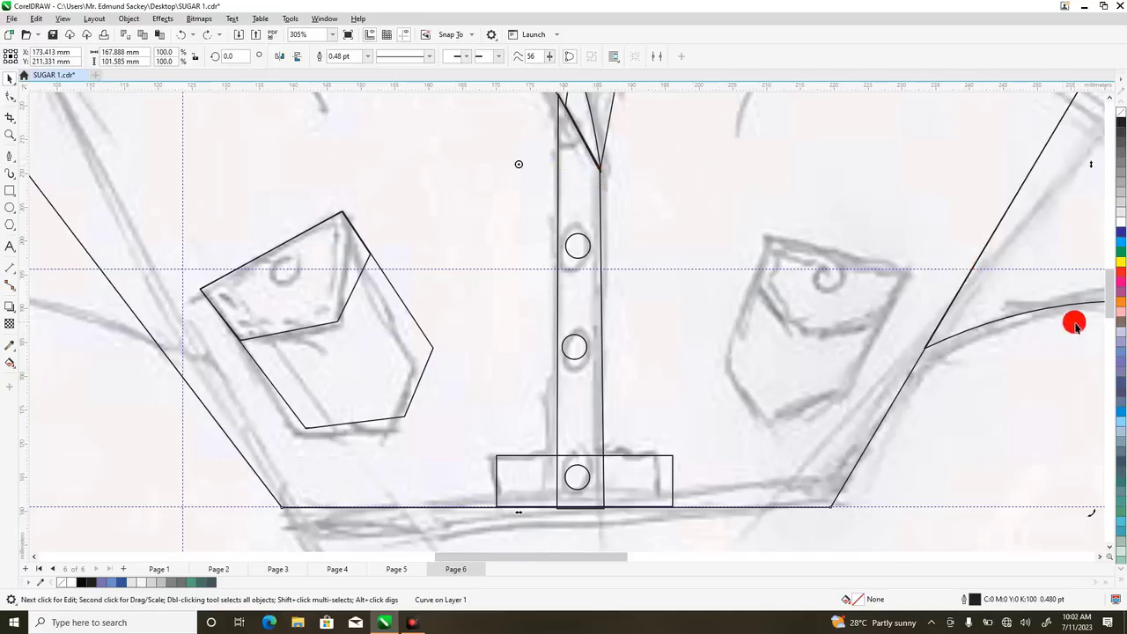
- Place button circles on the placket's uppermost sketched button below the neckline and on the sketched button directly beneath it
drag(1111, 300, 1111, 271)
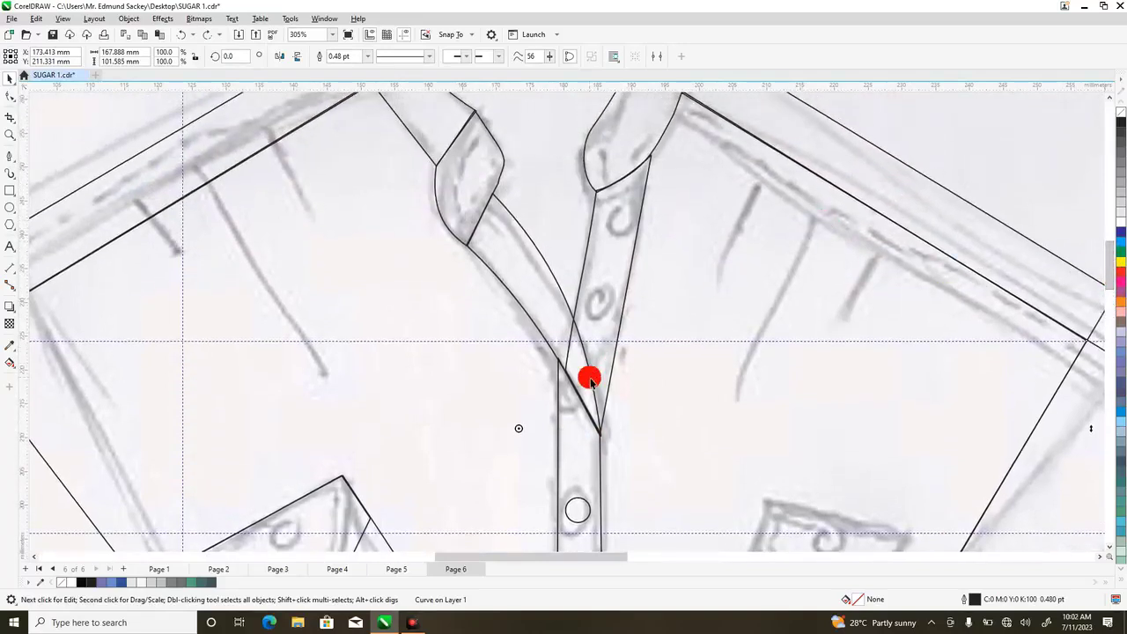
click(586, 505)
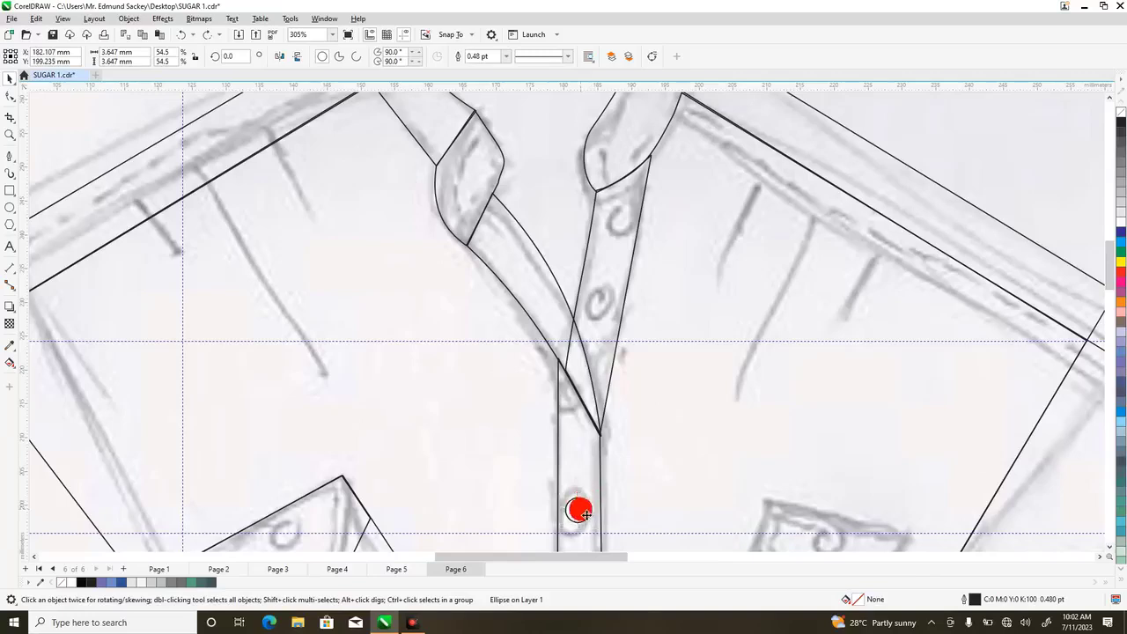
drag(585, 514, 578, 418)
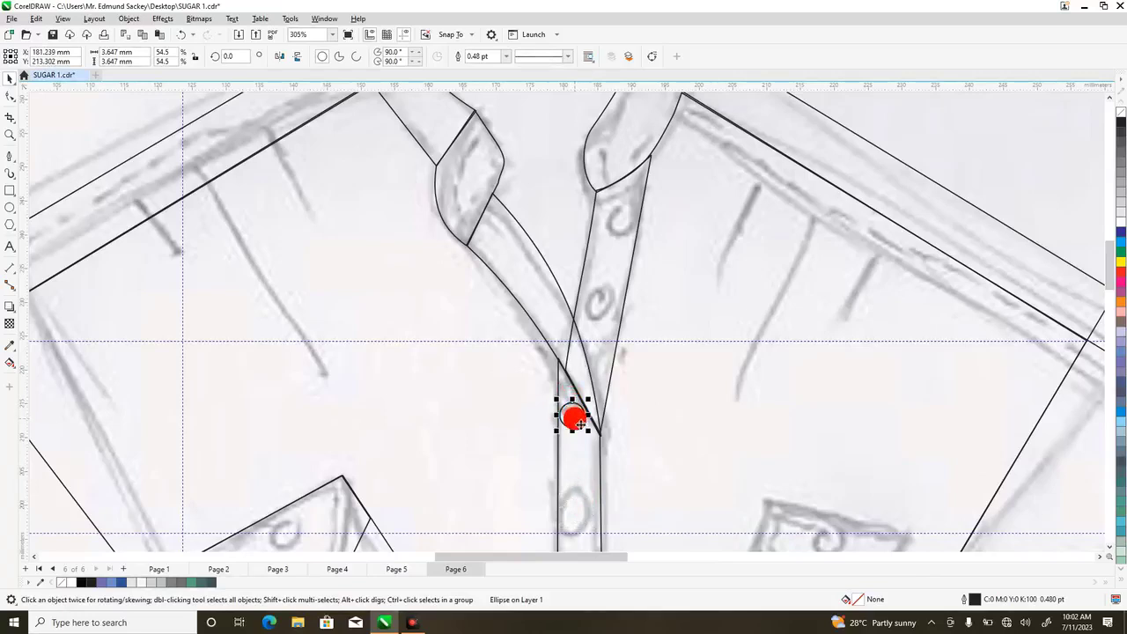
drag(579, 424, 575, 513)
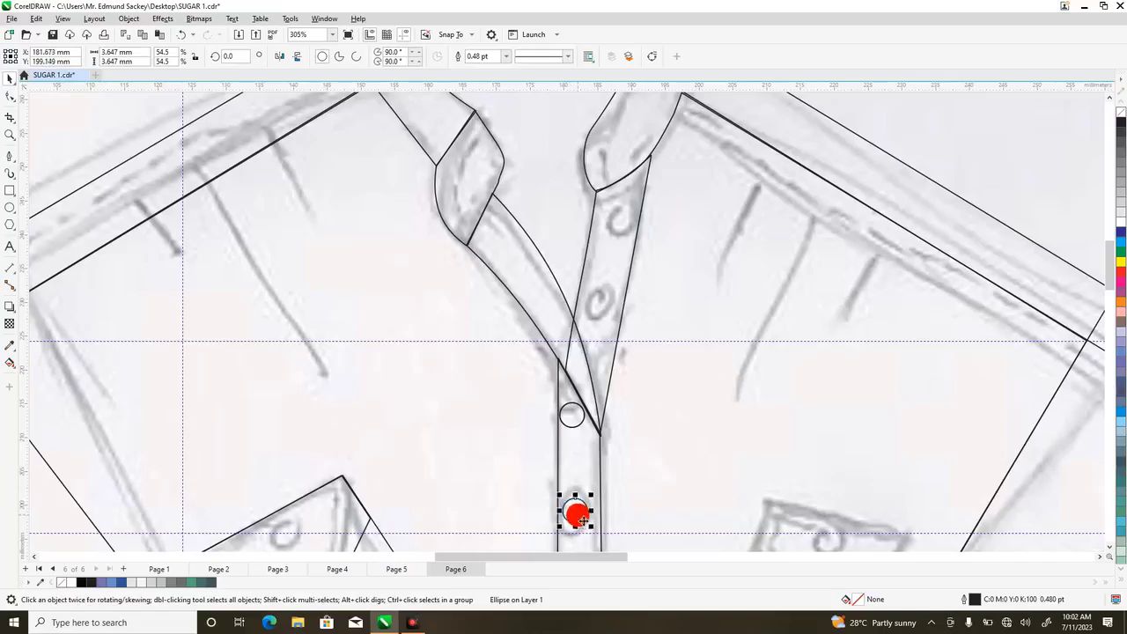
- Copy the uppermost placket button onto the two sketched buttons of the slanted band below the right collar end
click(572, 413)
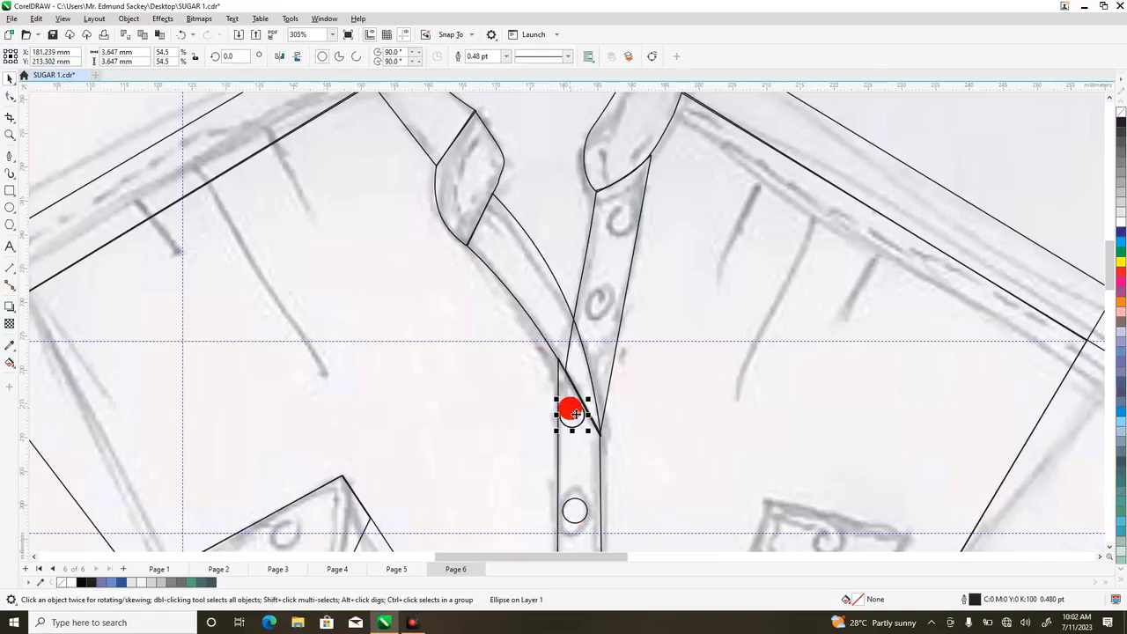
drag(573, 414, 599, 303)
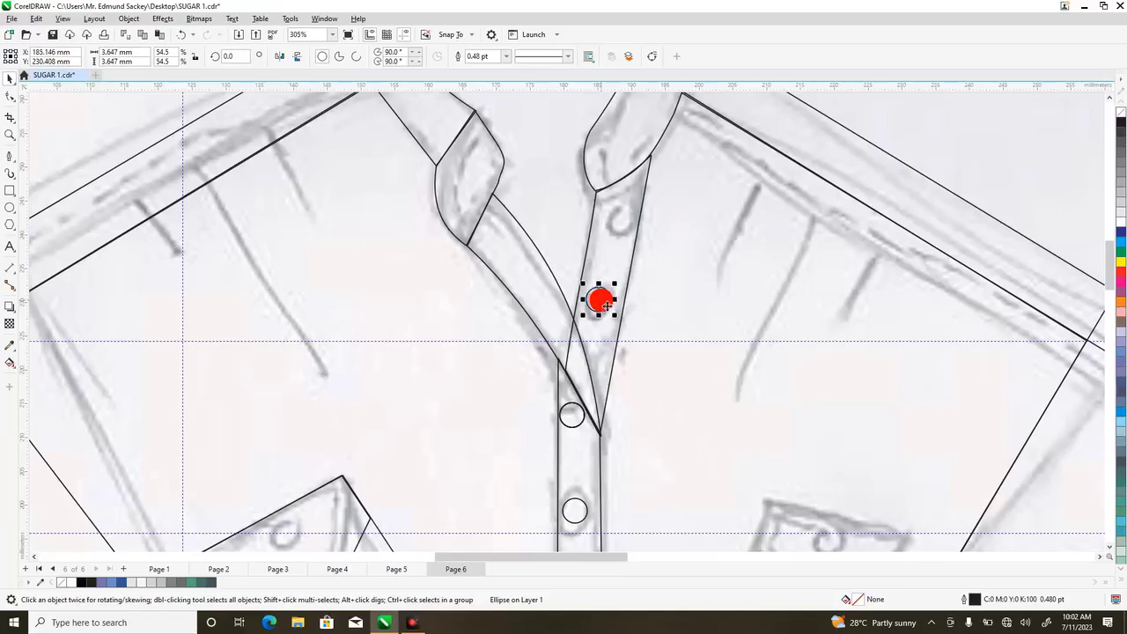
click(576, 412)
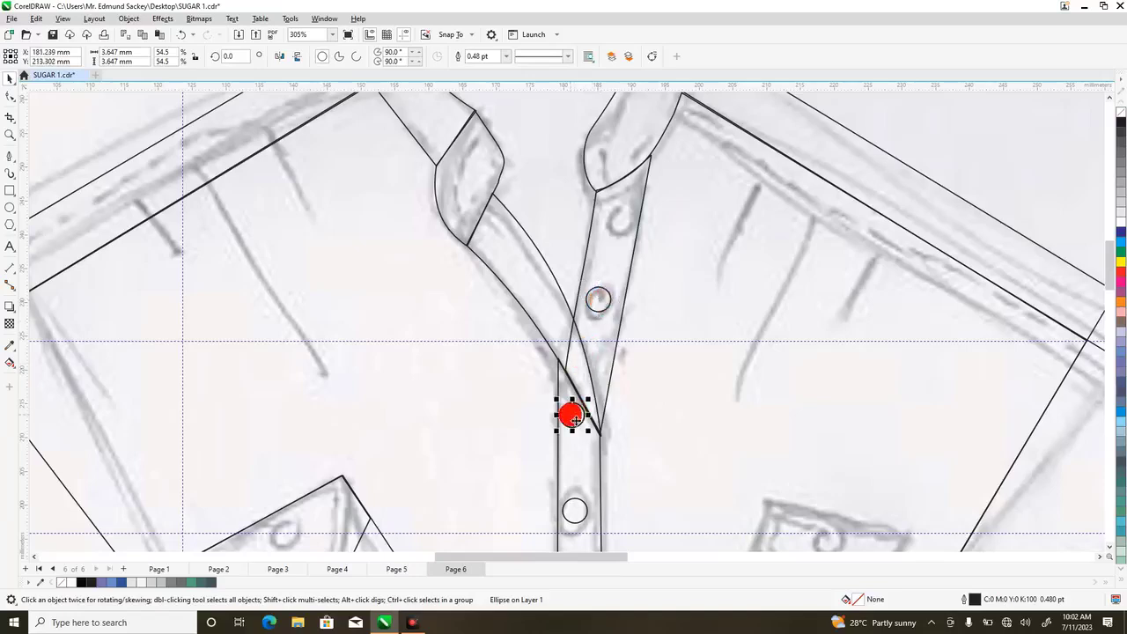
drag(573, 419, 620, 219)
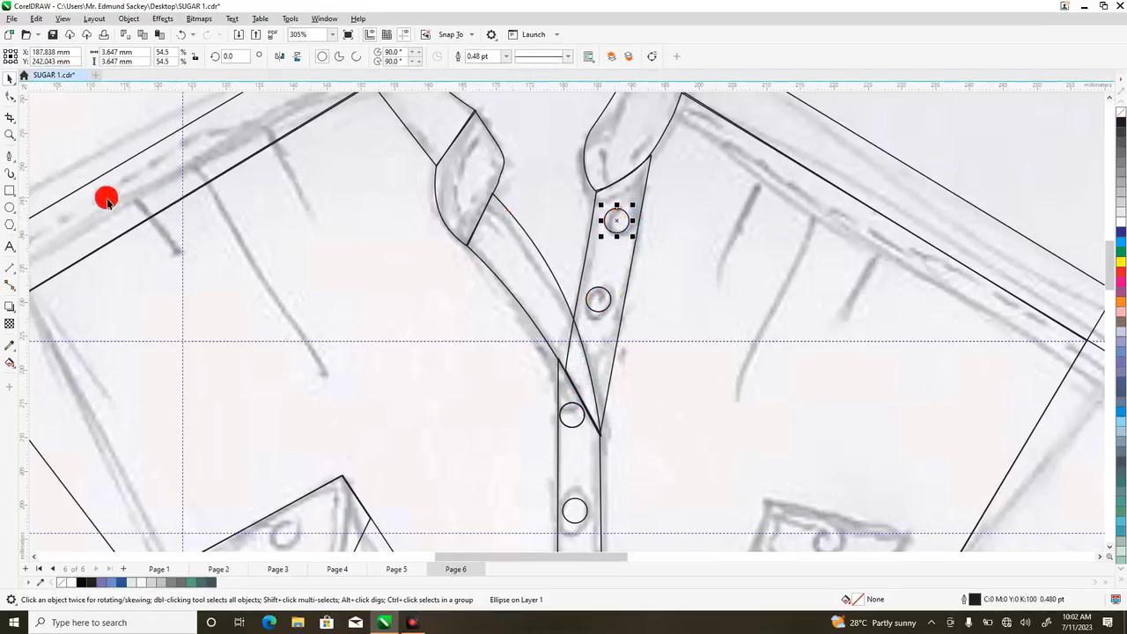
- Draw two straight gather lines from the left shoulder seam with the Pen tool, about 7 x 10.6 mm and 17.9 x 28.6 mm
click(10, 156)
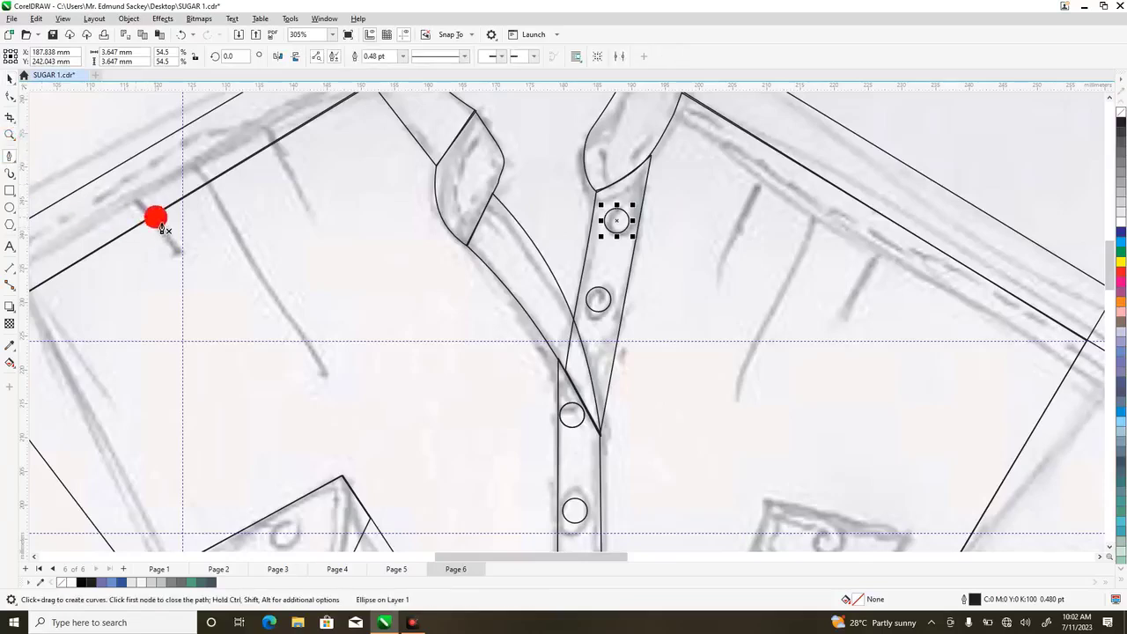
drag(150, 216, 190, 272)
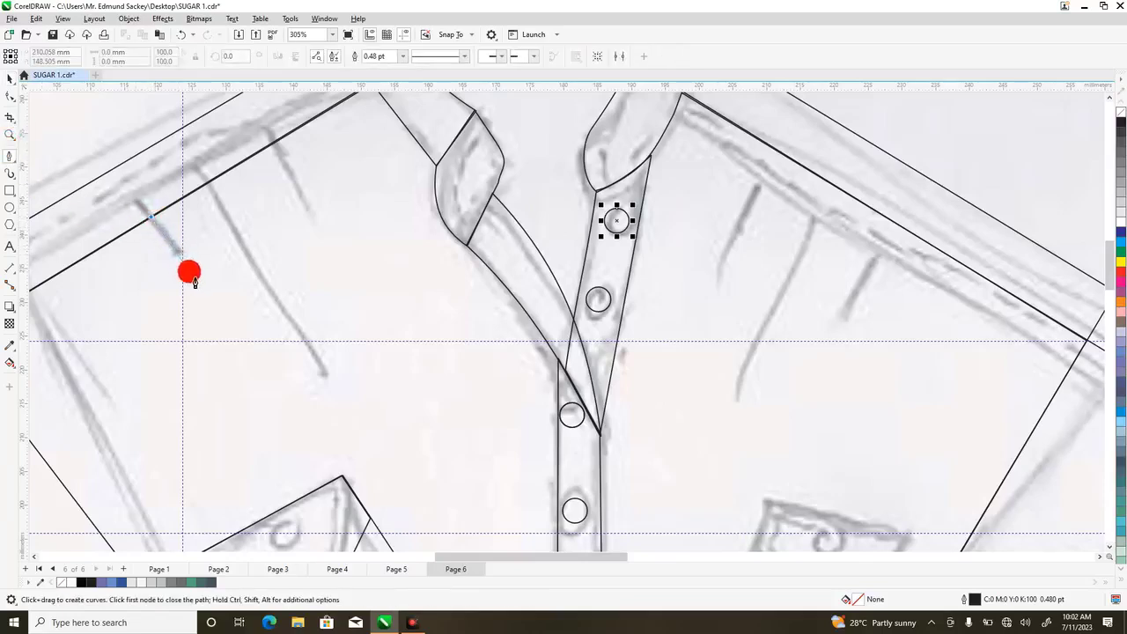
click(197, 288)
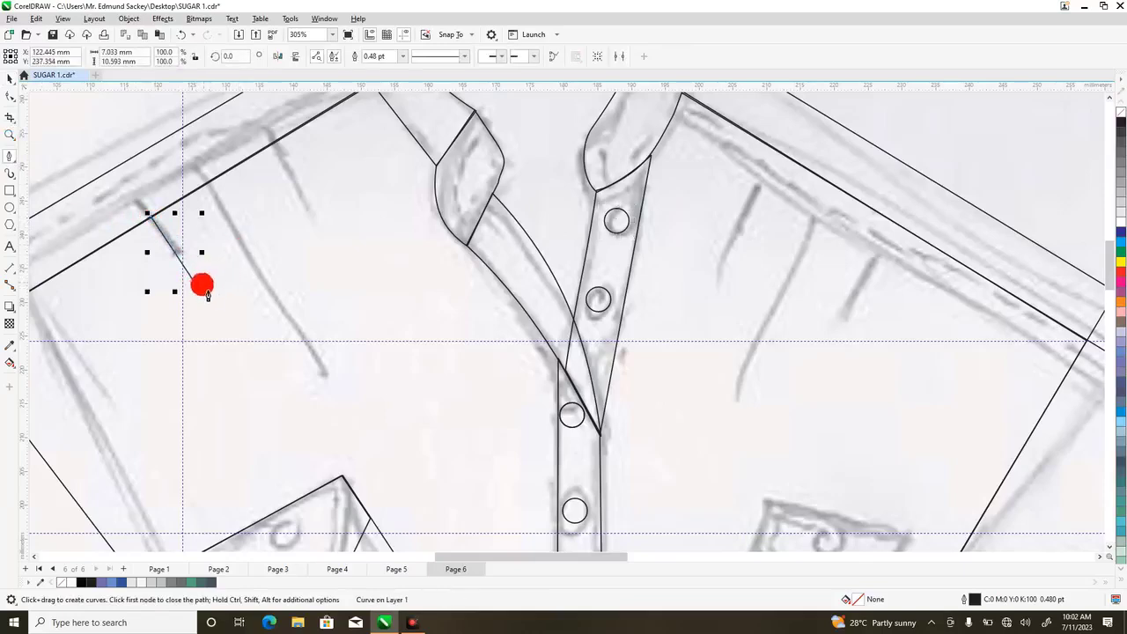
click(212, 182)
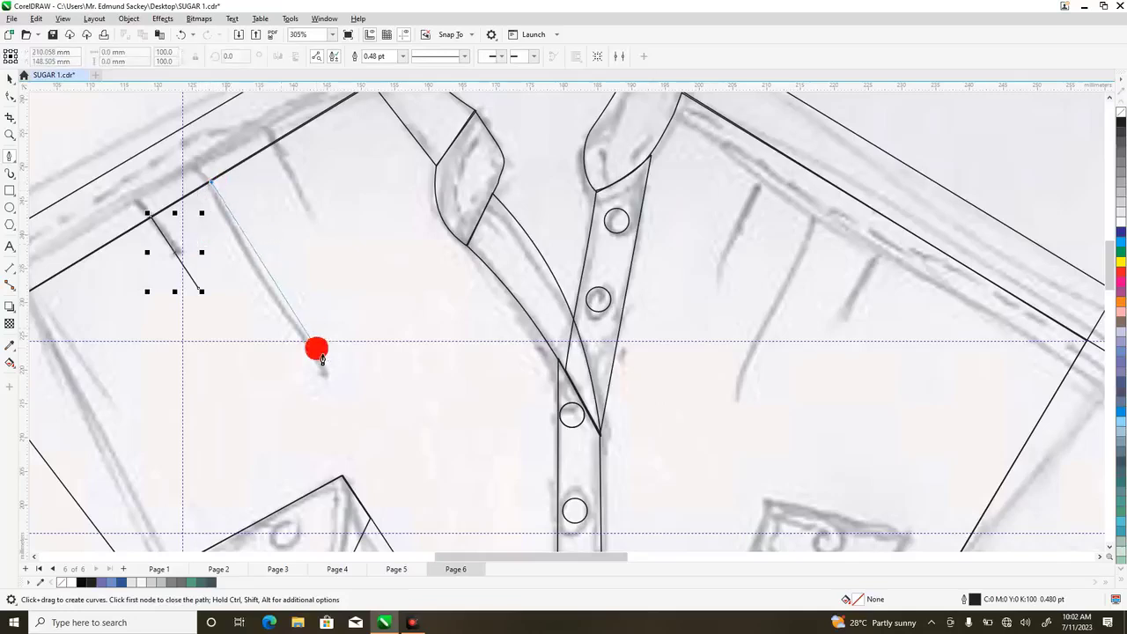
click(334, 378)
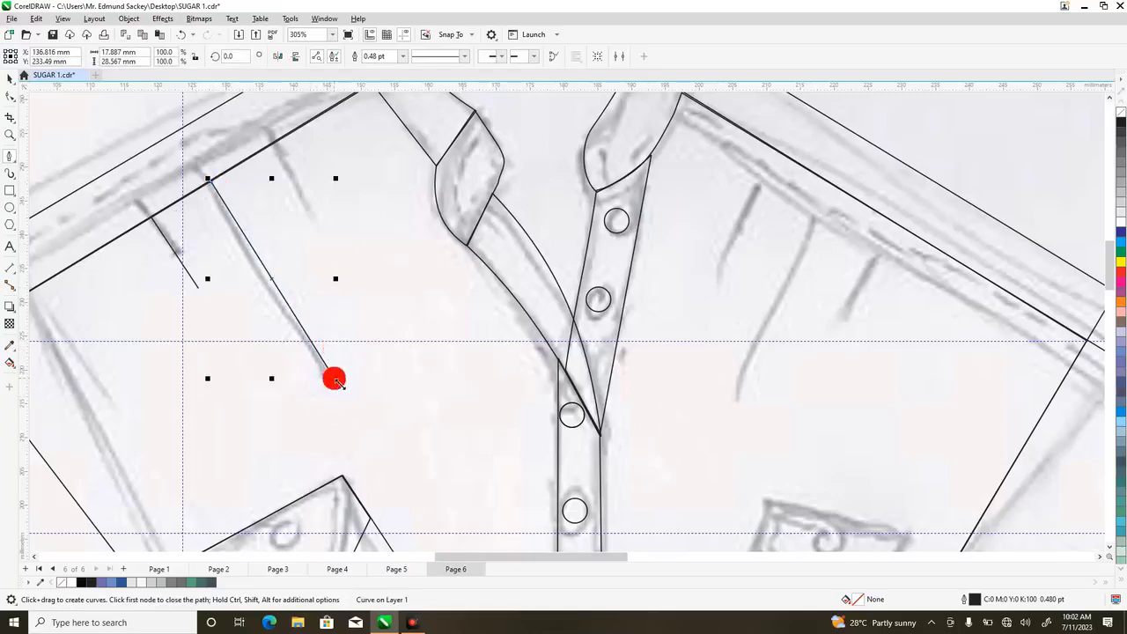
- Draw a third left gather line spanning about 8.6 x 13.5 mm nearest the collar and adjust its upper end to the shoulder seam
key(F10)
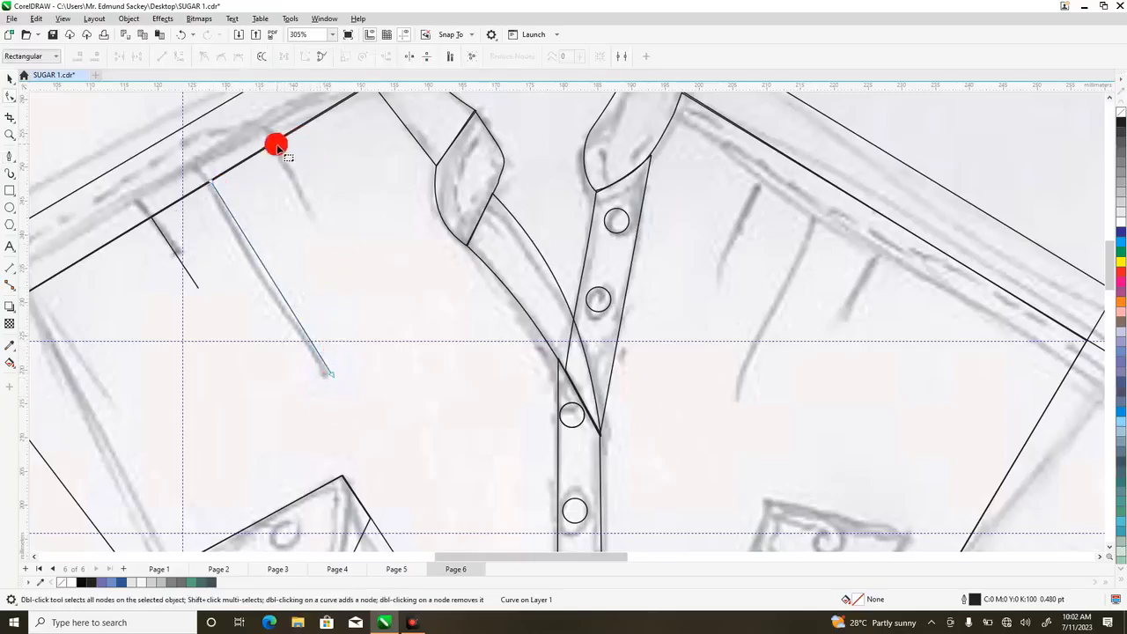
click(272, 148)
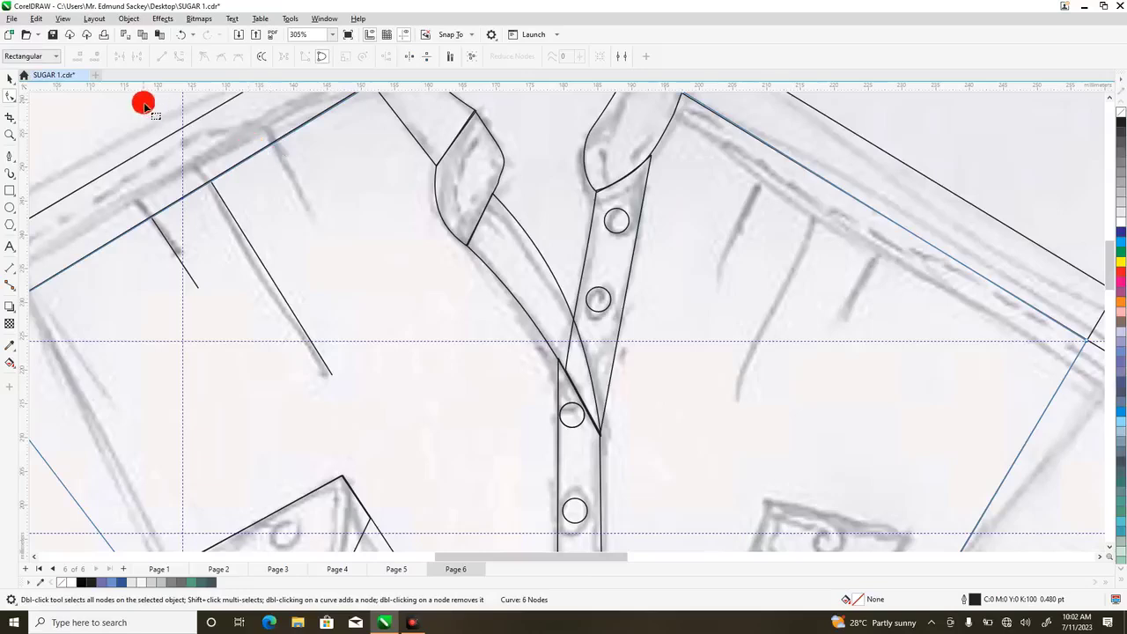
click(11, 156)
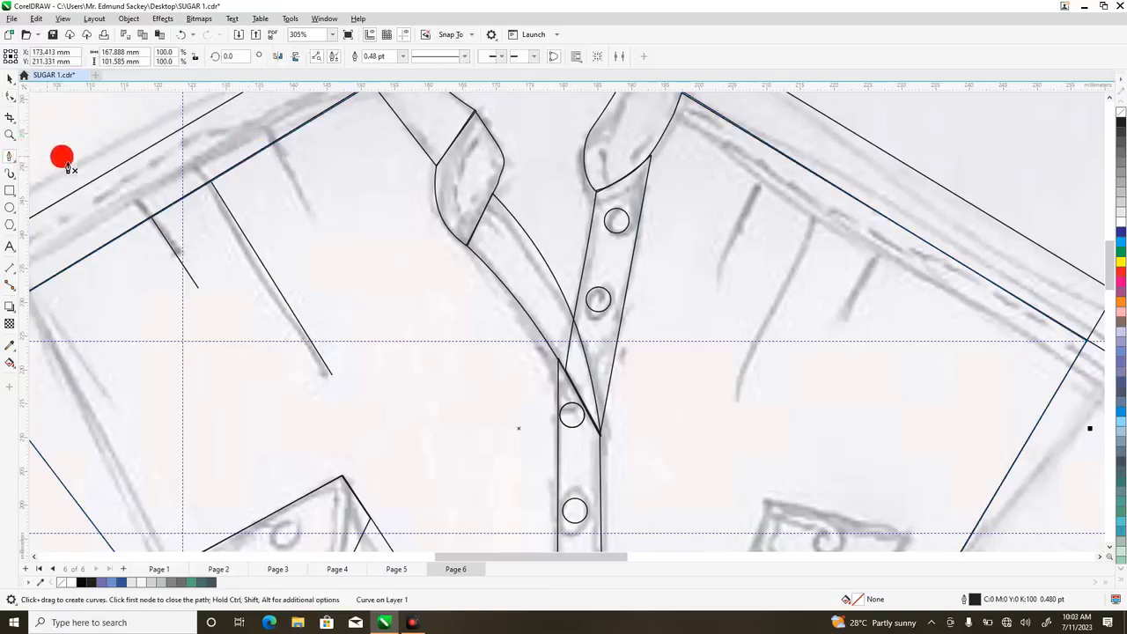
click(281, 150)
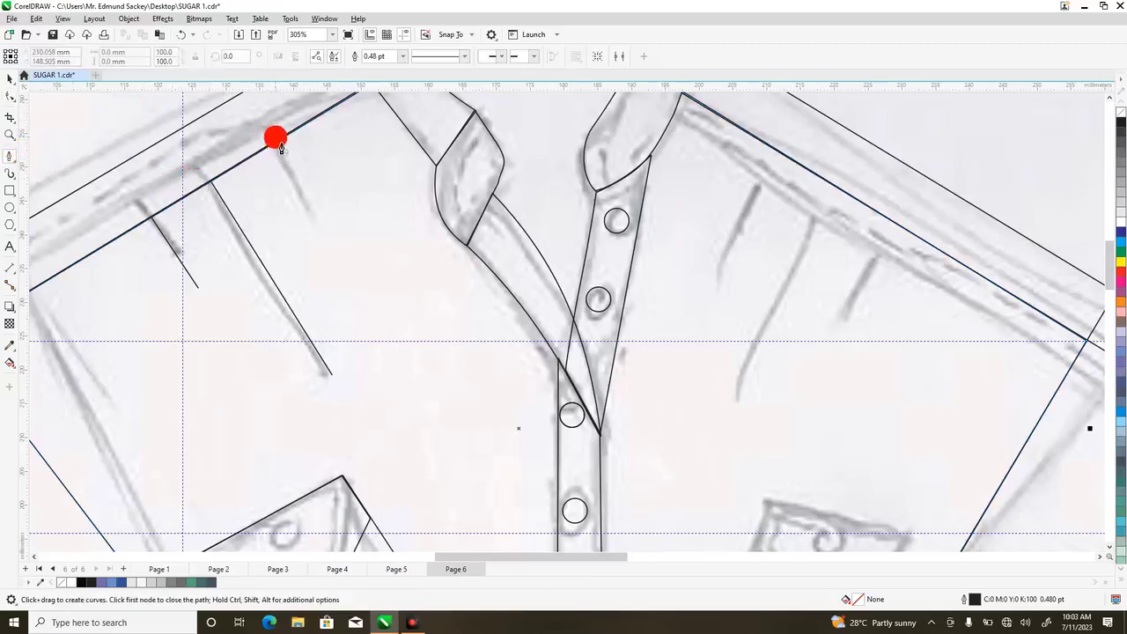
click(335, 231)
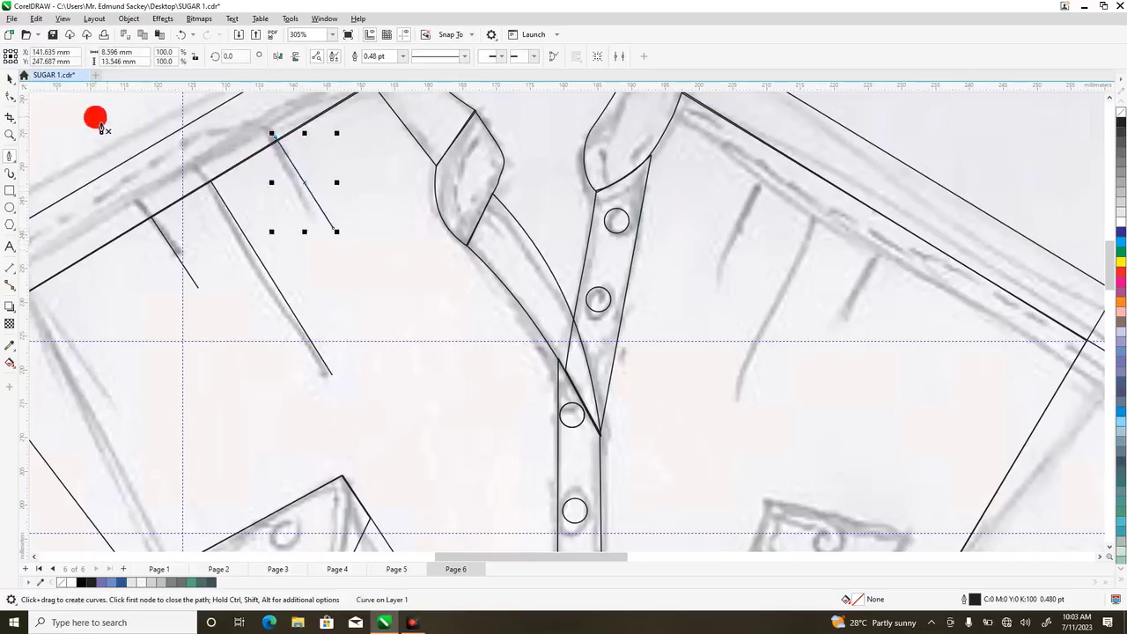
click(9, 95)
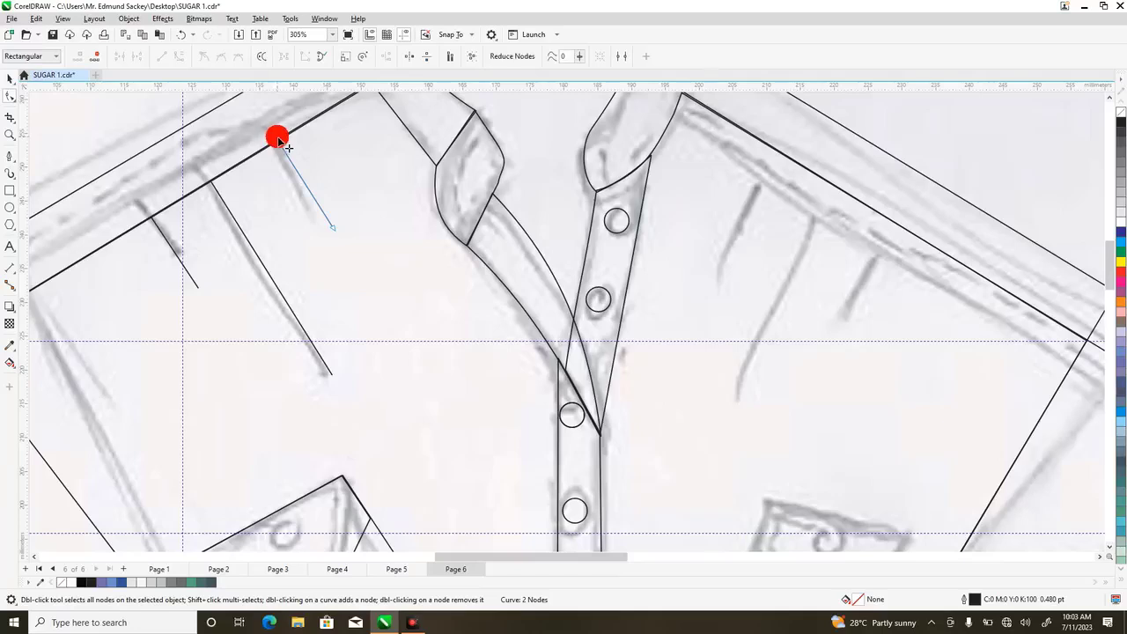
scroll(277, 138, up, 1)
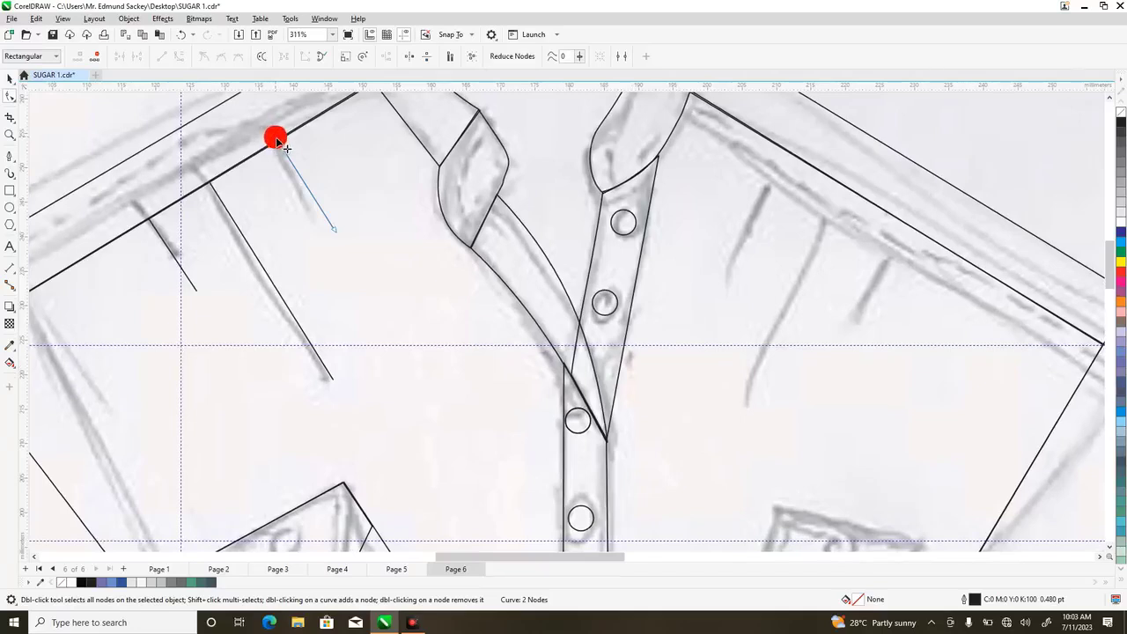
drag(276, 139, 279, 144)
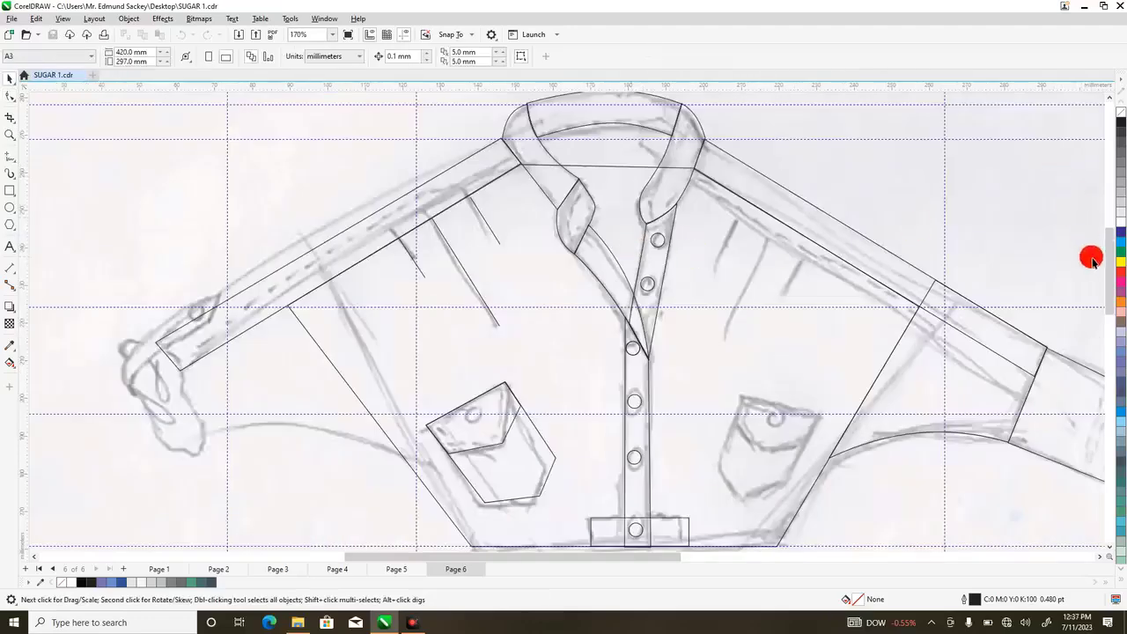
- Draw a straight stitch line of about 9.5 x 20.3 mm along the right cuff's outer edge and place two parallel copies inward
mouse_move(1109, 244)
mouse_down()
mouse_move(1109, 234)
mouse_move(1110, 246)
mouse_up()
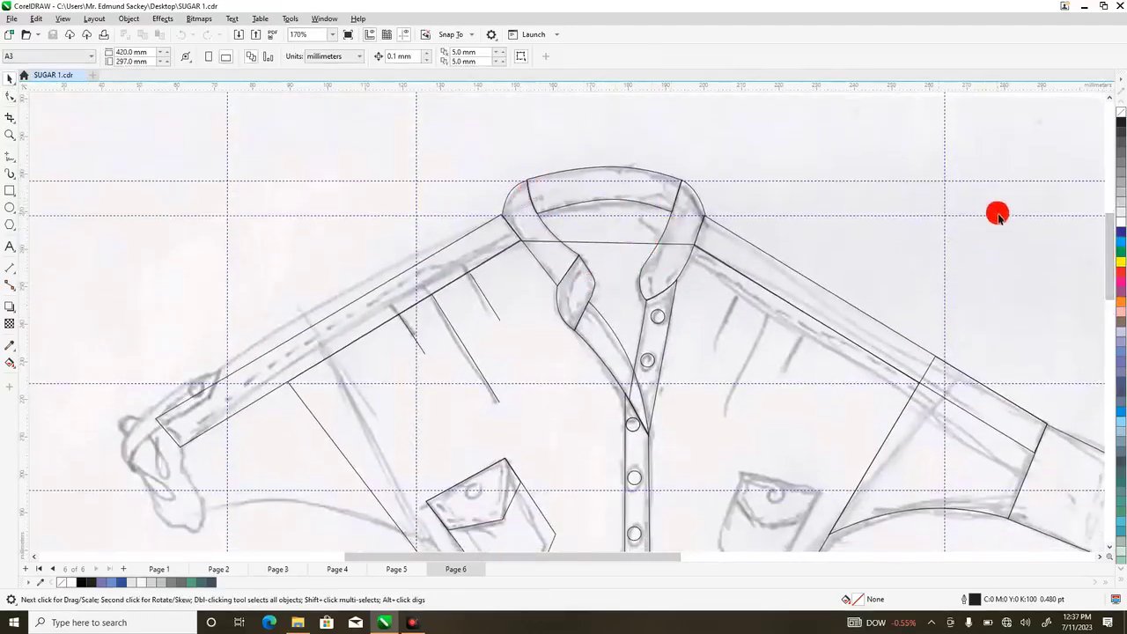
drag(642, 556, 698, 564)
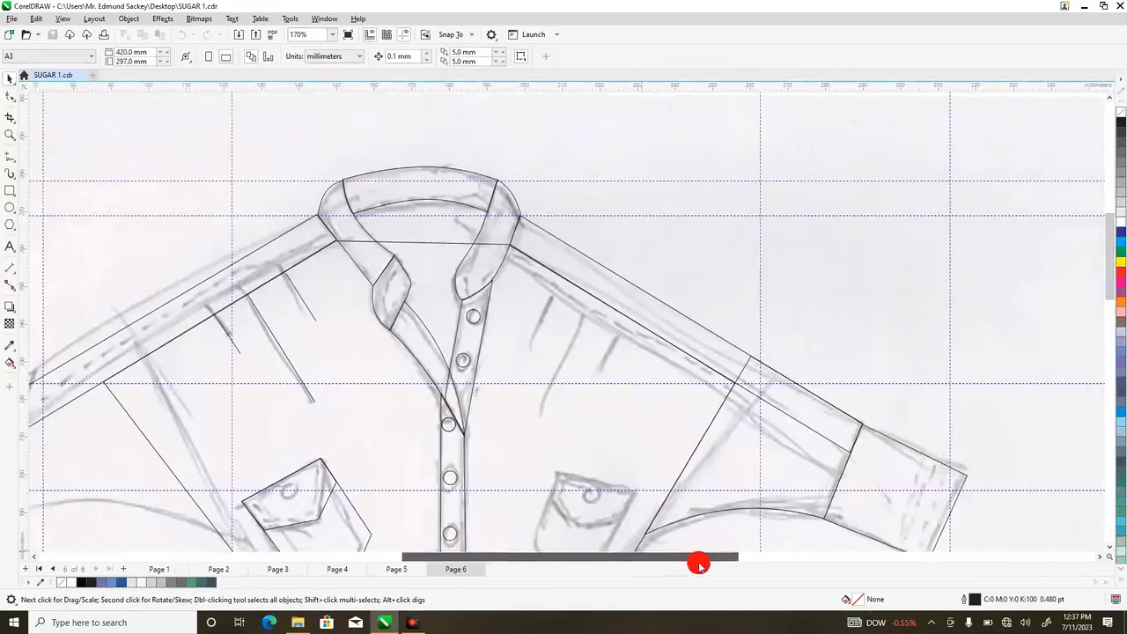
drag(1111, 239, 1114, 275)
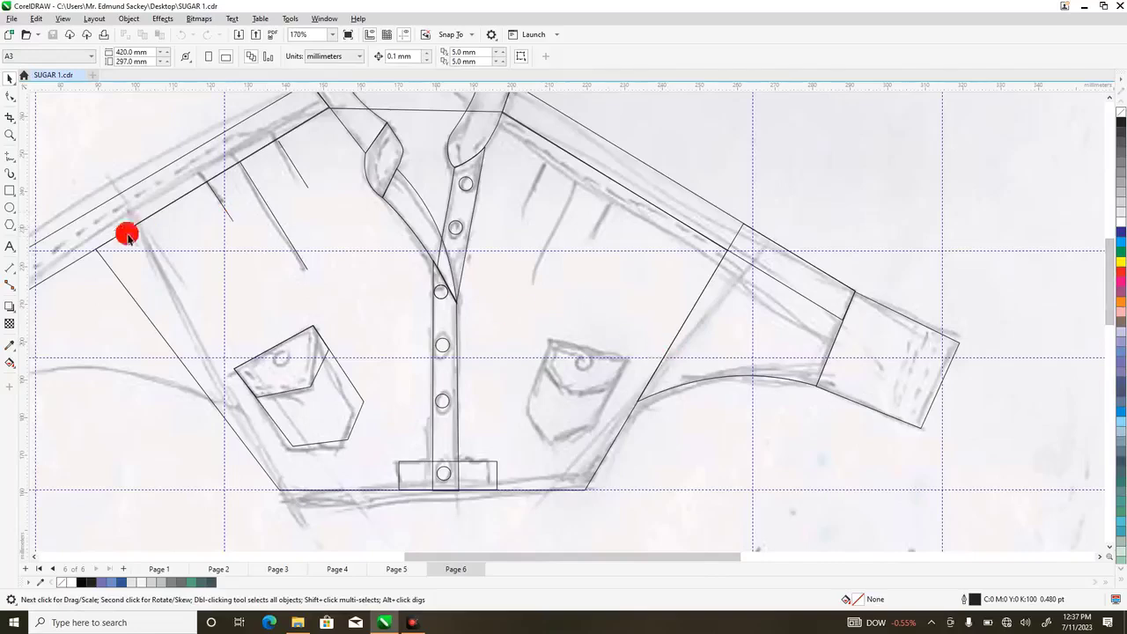
click(15, 163)
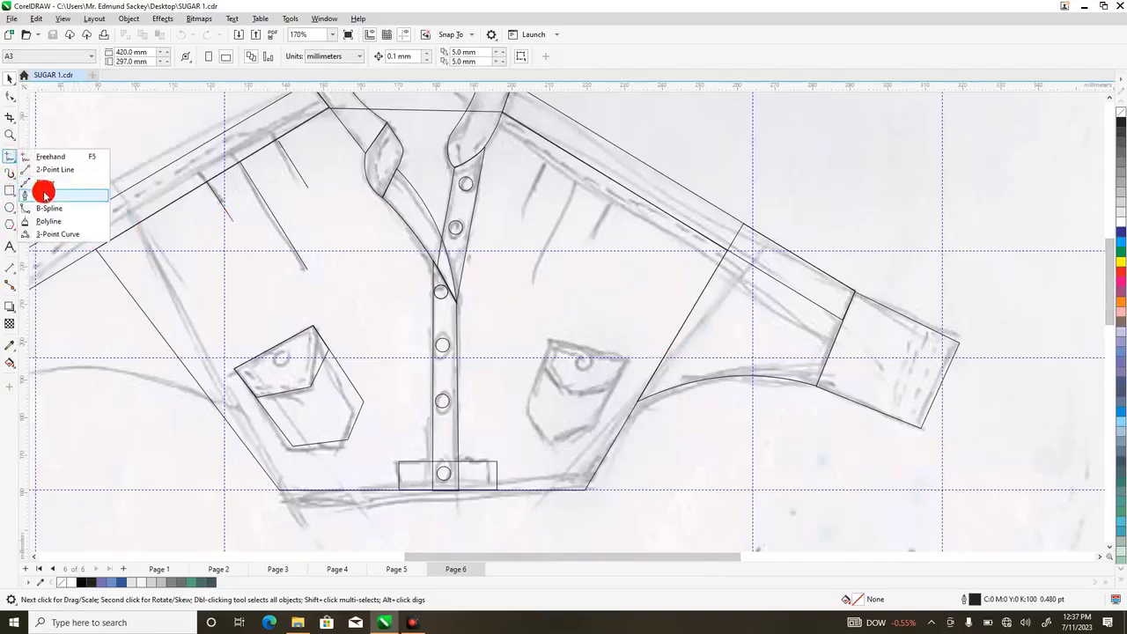
click(40, 192)
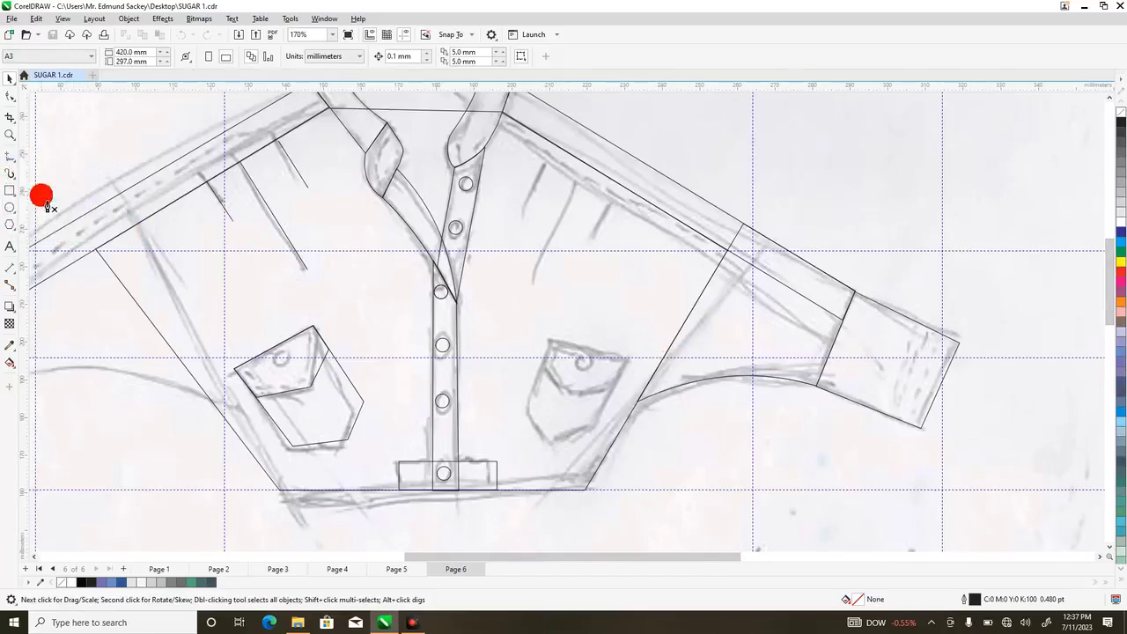
click(952, 344)
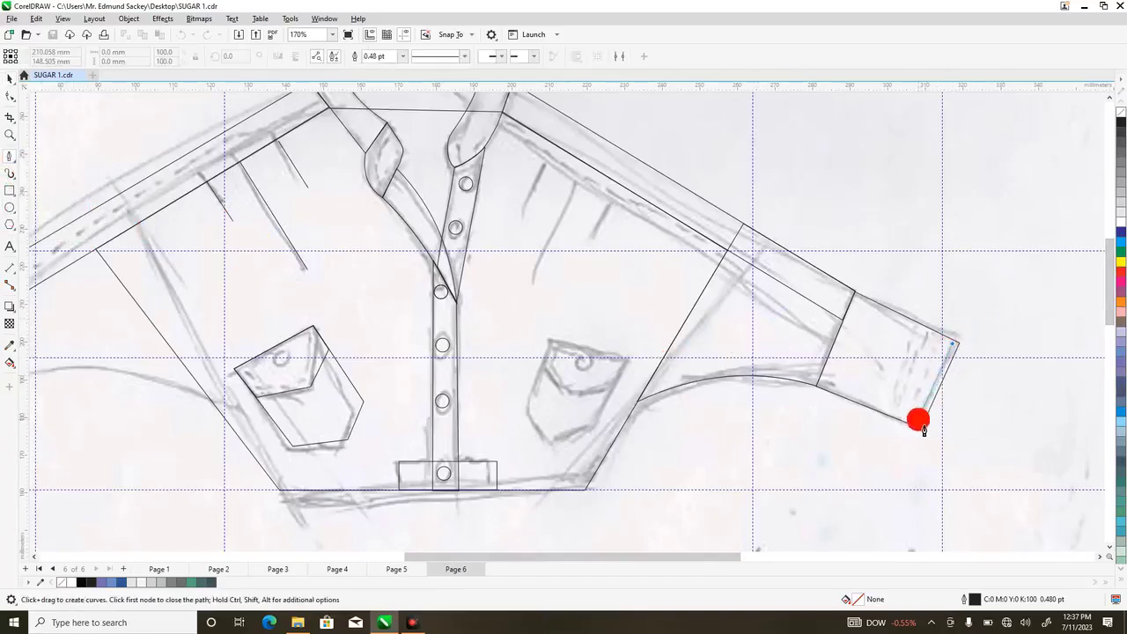
click(920, 426)
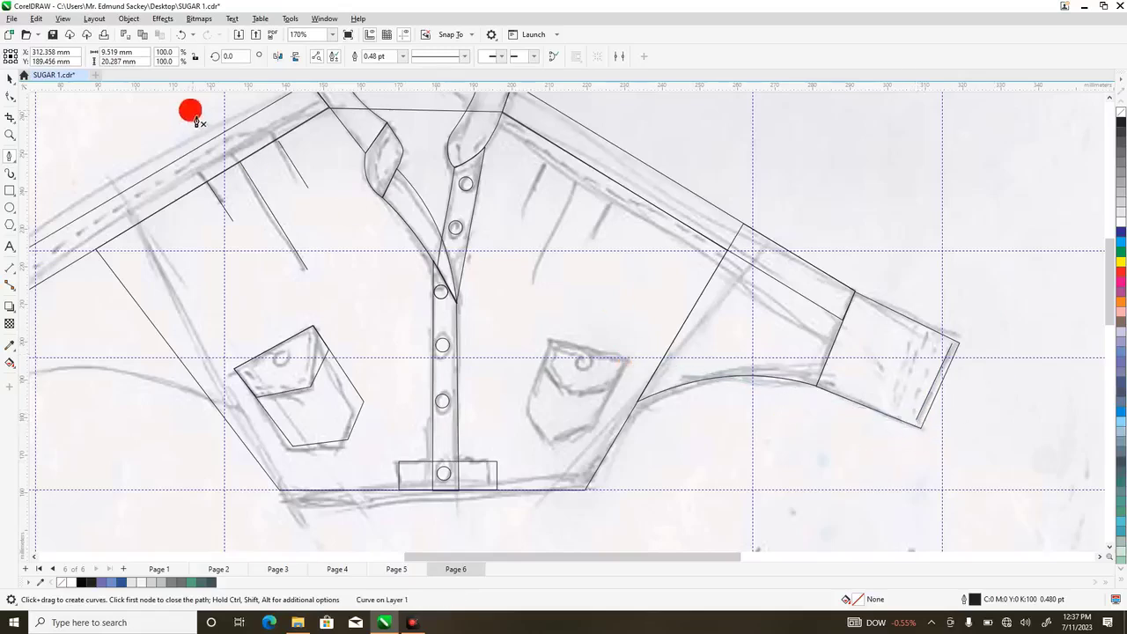
click(11, 79)
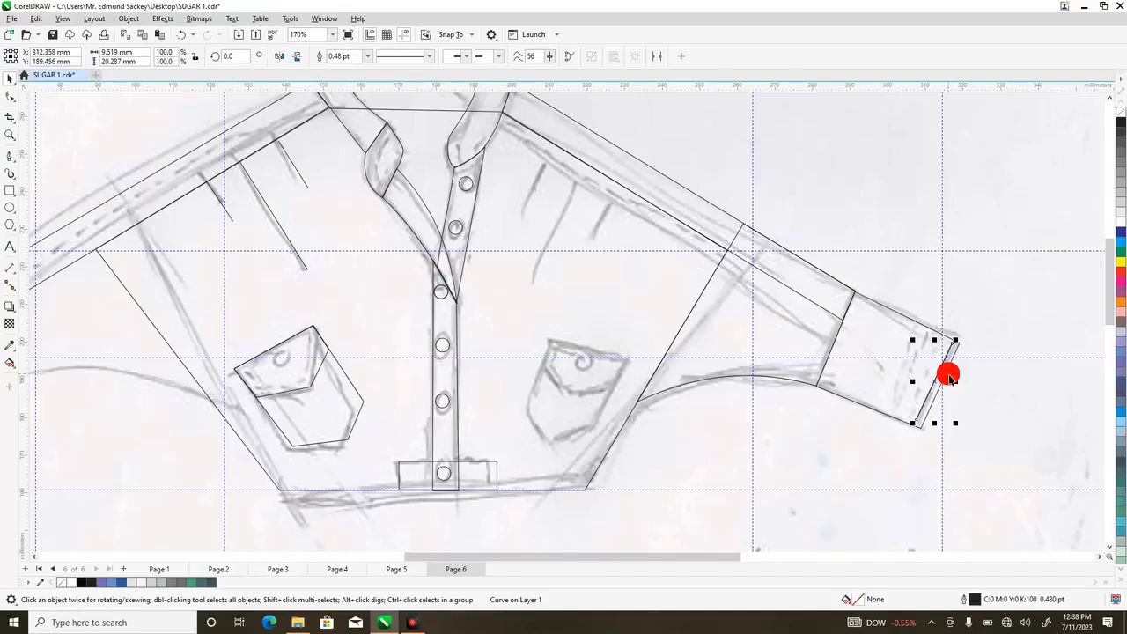
mouse_move(940, 384)
mouse_down()
mouse_move(916, 374)
mouse_move(936, 380)
mouse_move(926, 382)
mouse_up()
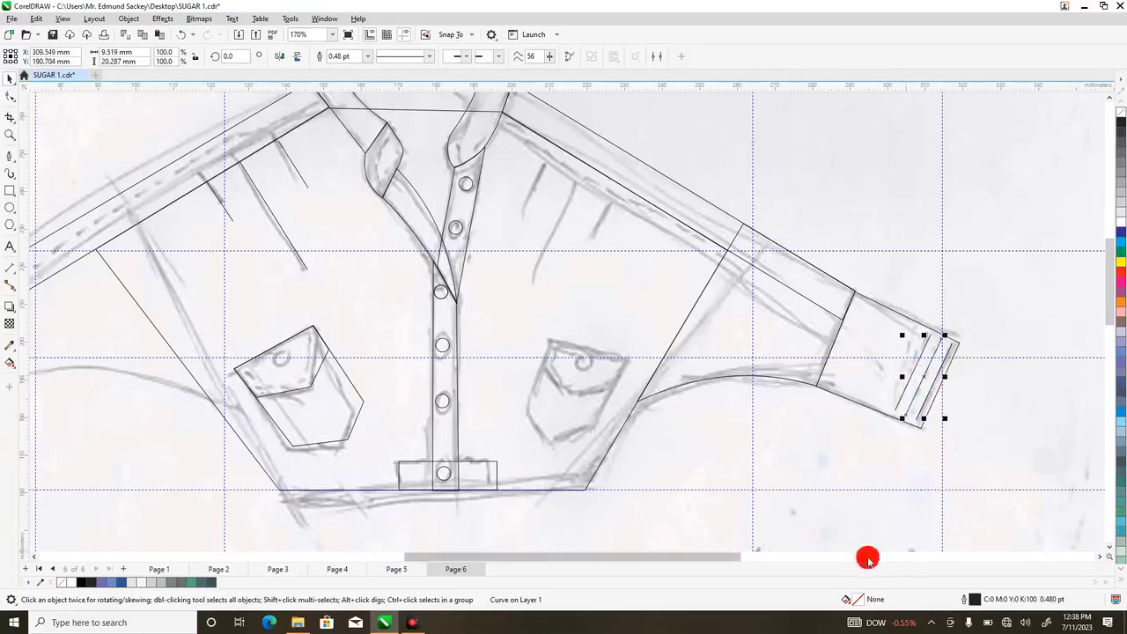
- Apply a fine dashed line style to the three parallel stitch lines on the right cuff
drag(738, 560, 859, 560)
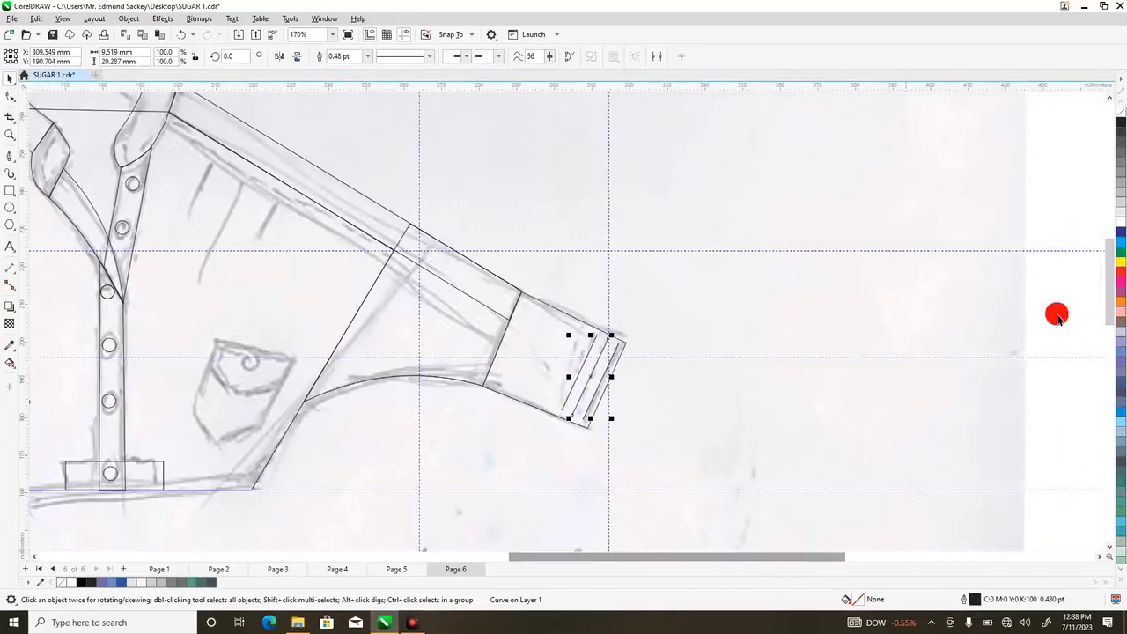
drag(1054, 226, 540, 468)
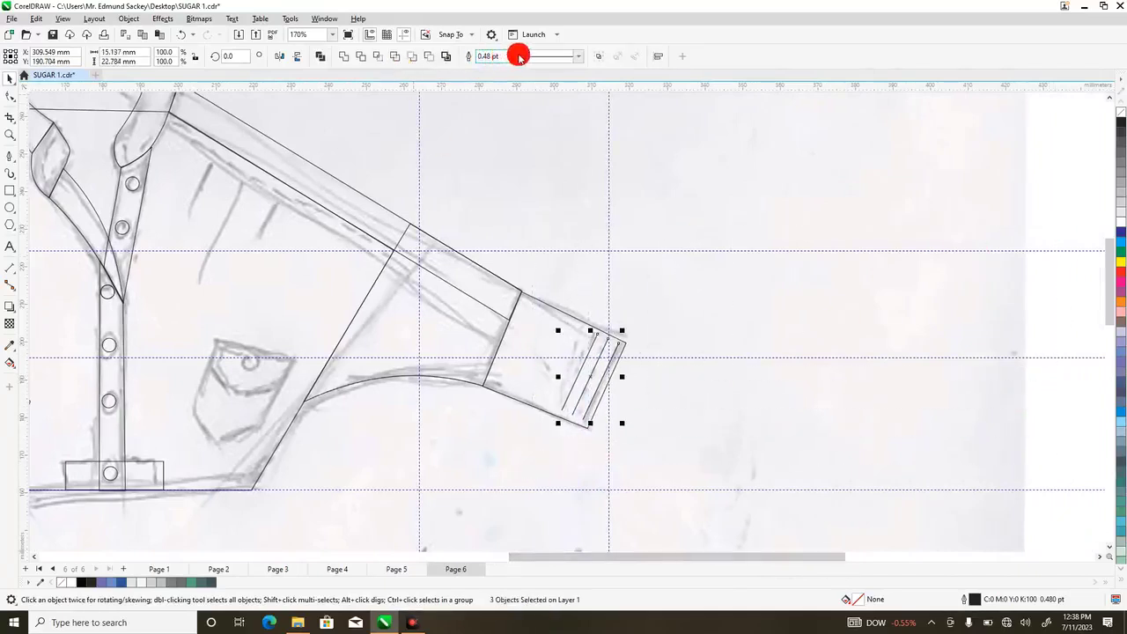
click(576, 55)
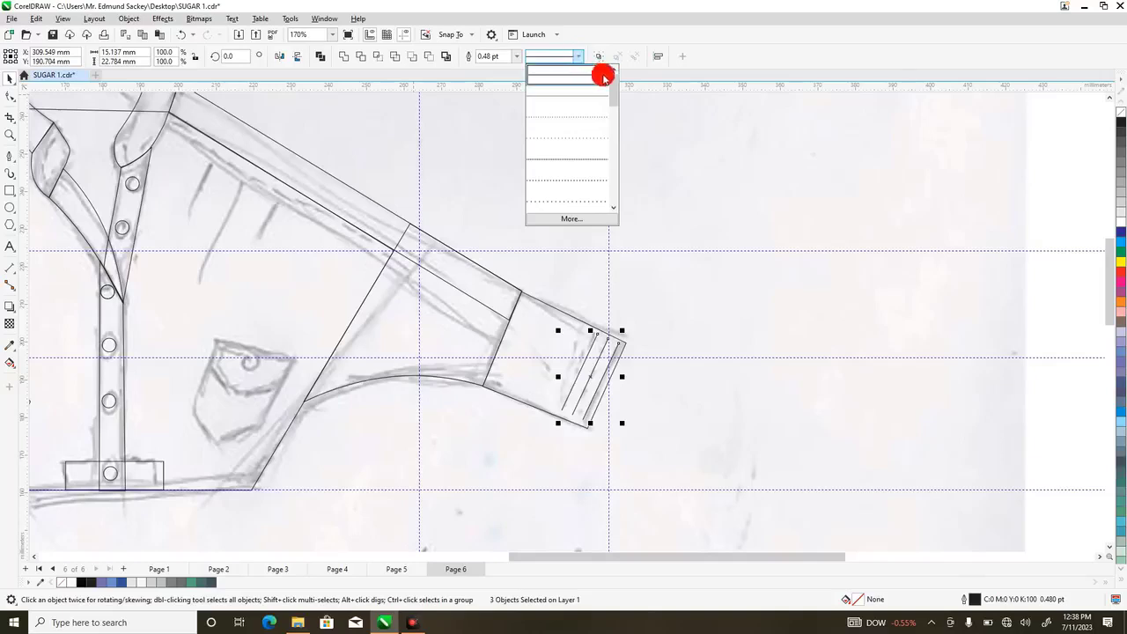
scroll(611, 90, down, 2)
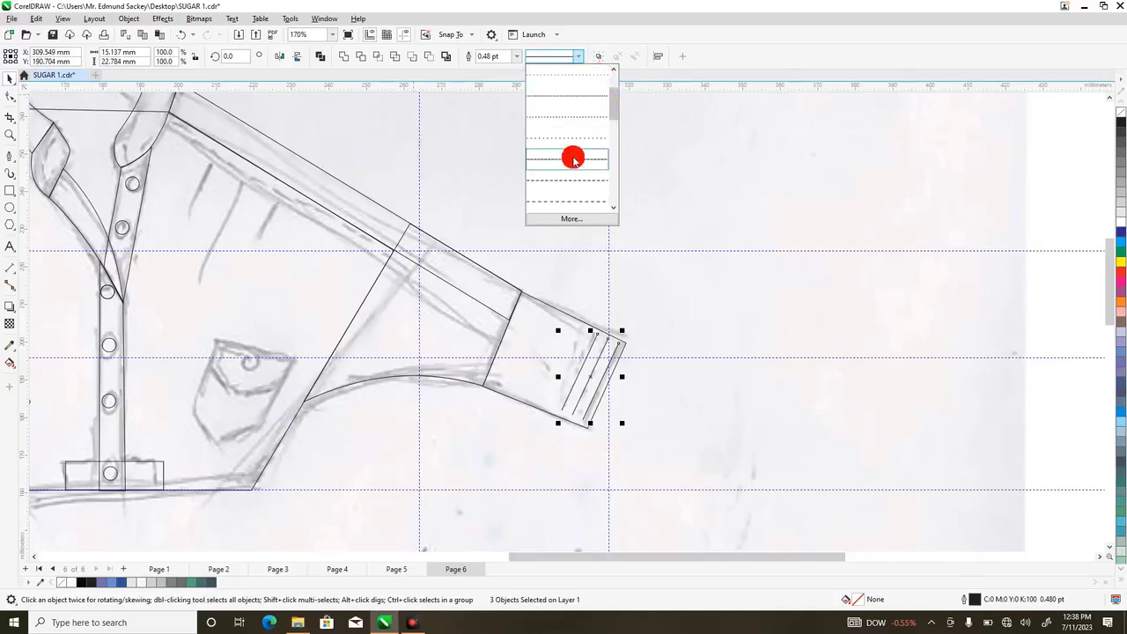
click(572, 159)
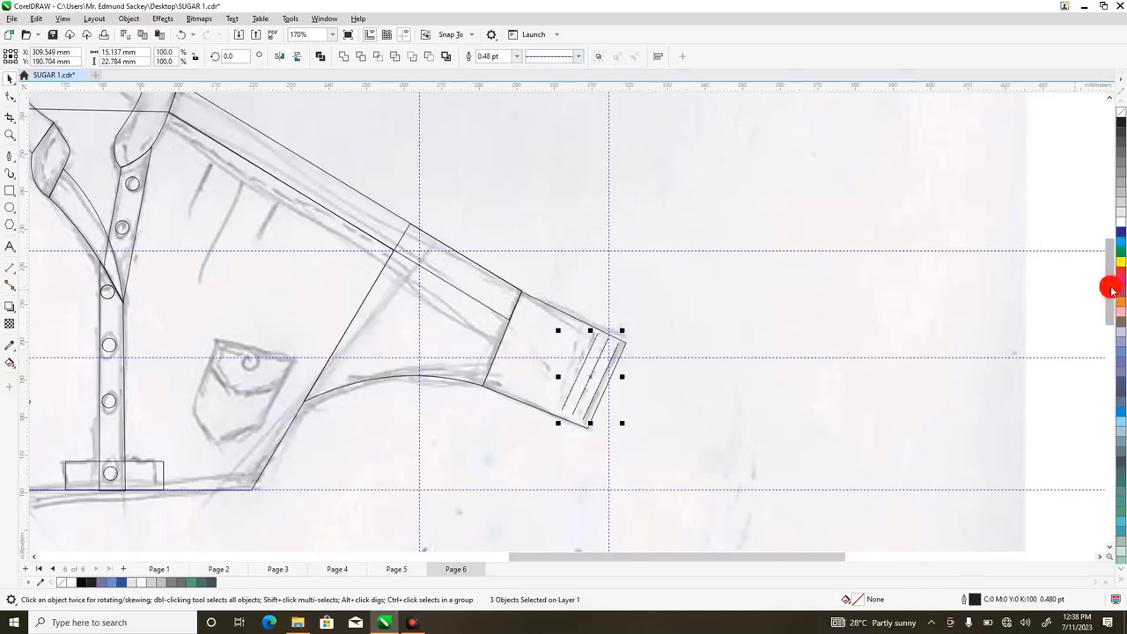
- Draw two stitch lines just inside the right shoulder-sleeve band's edges, about 88.5 x 54 mm (upper) and 89.6 x 54 mm (lower)
scroll(1111, 289, up, 3)
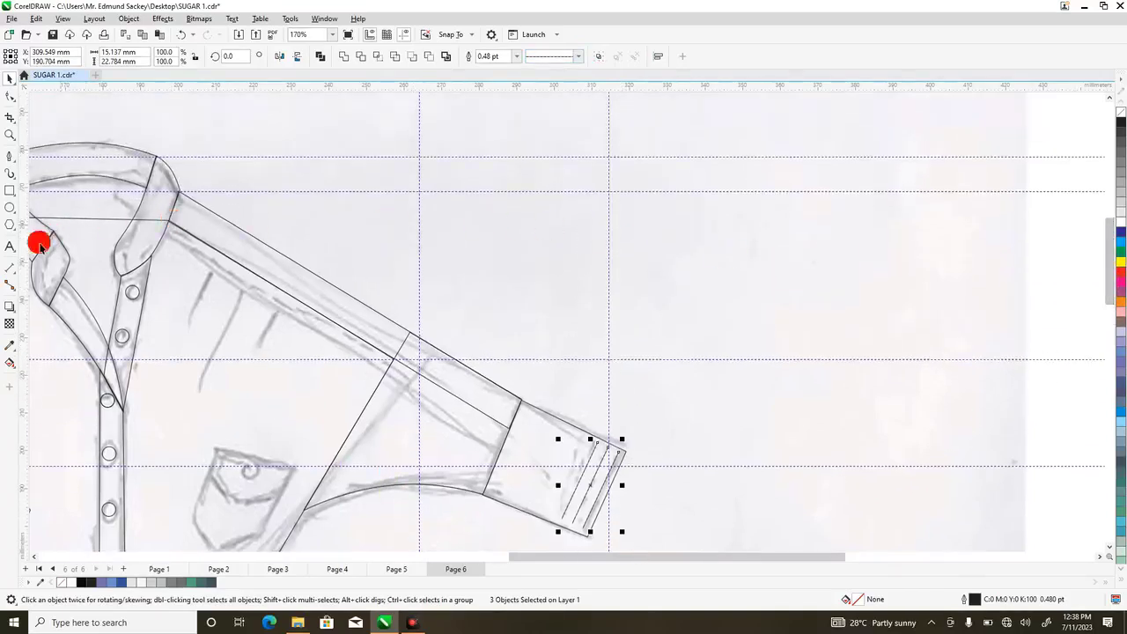
click(10, 155)
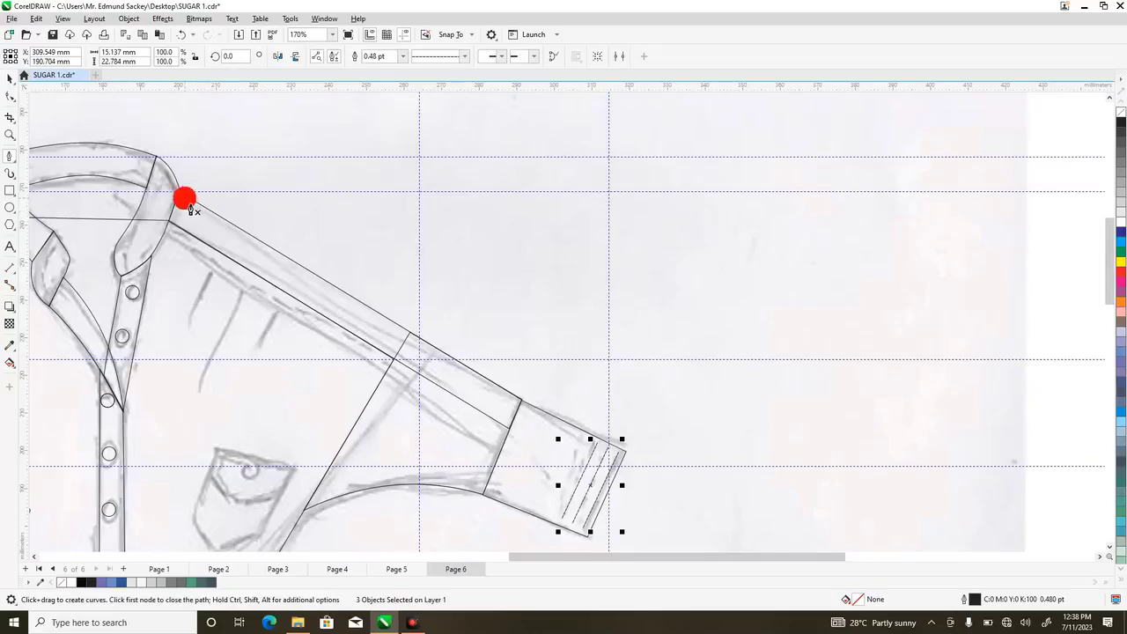
drag(182, 200, 514, 437)
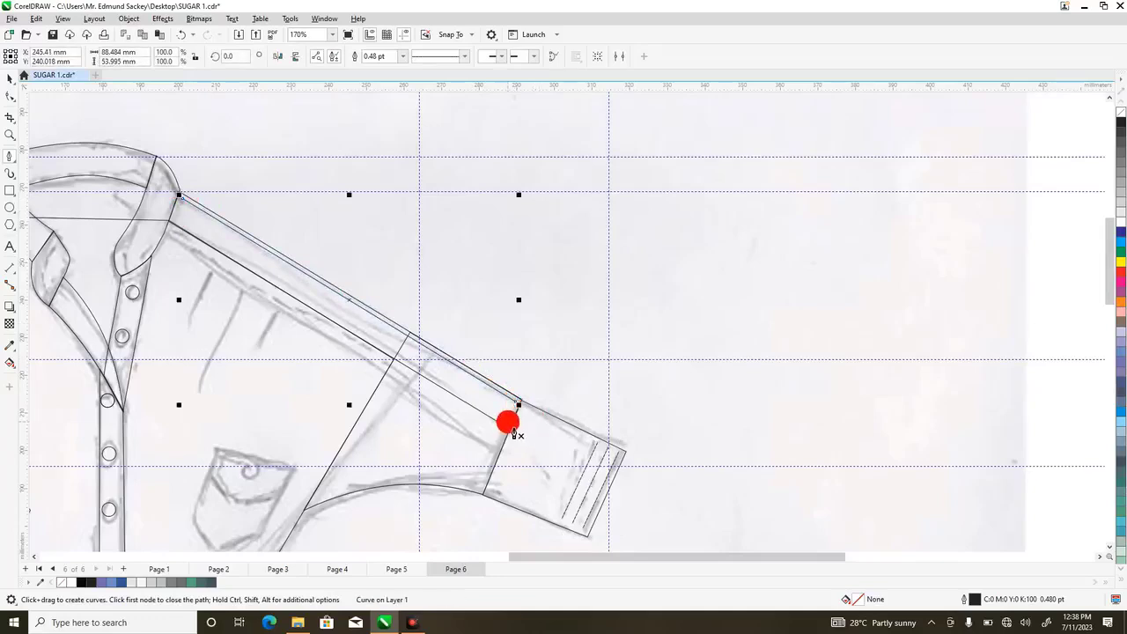
click(508, 422)
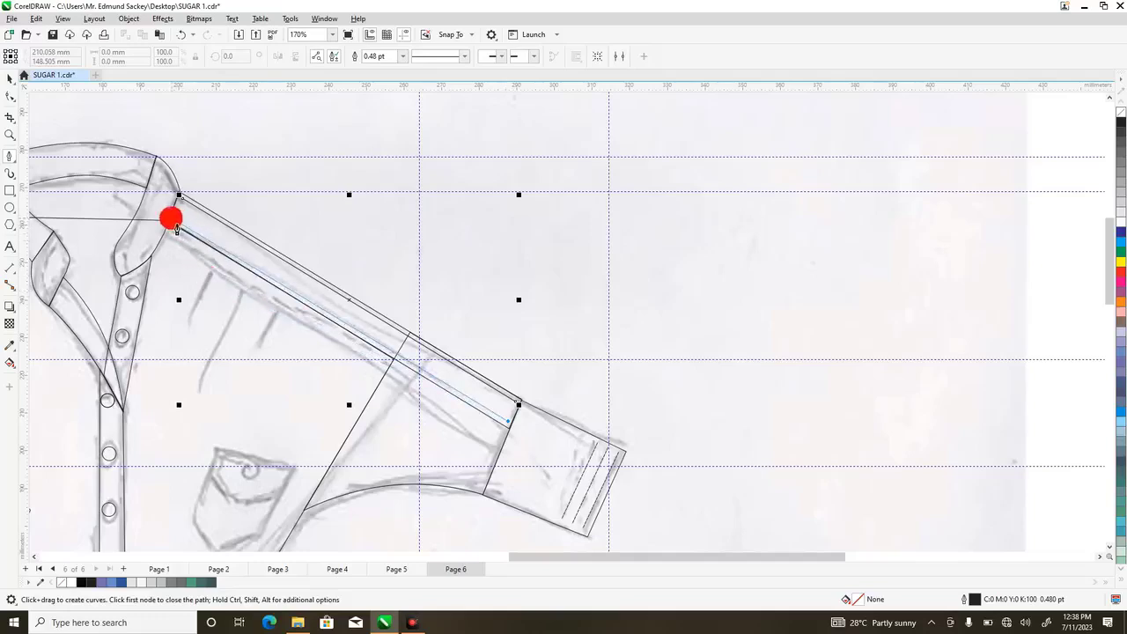
click(176, 227)
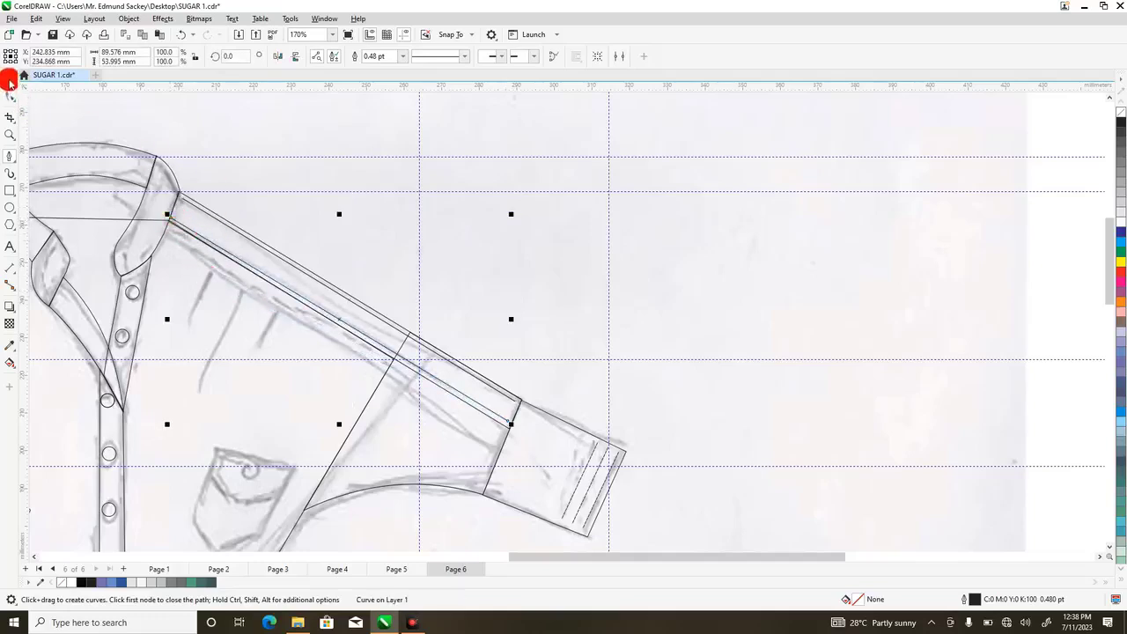
- Give both stitch lines along the right shoulder-sleeve band a dashed line style
click(9, 80)
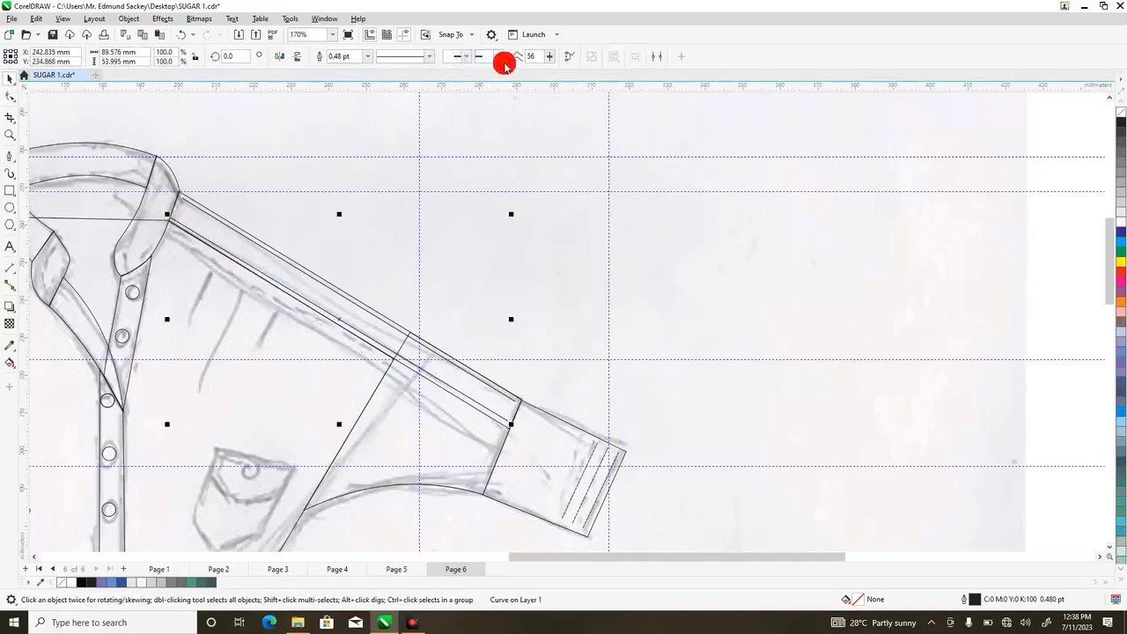
click(430, 56)
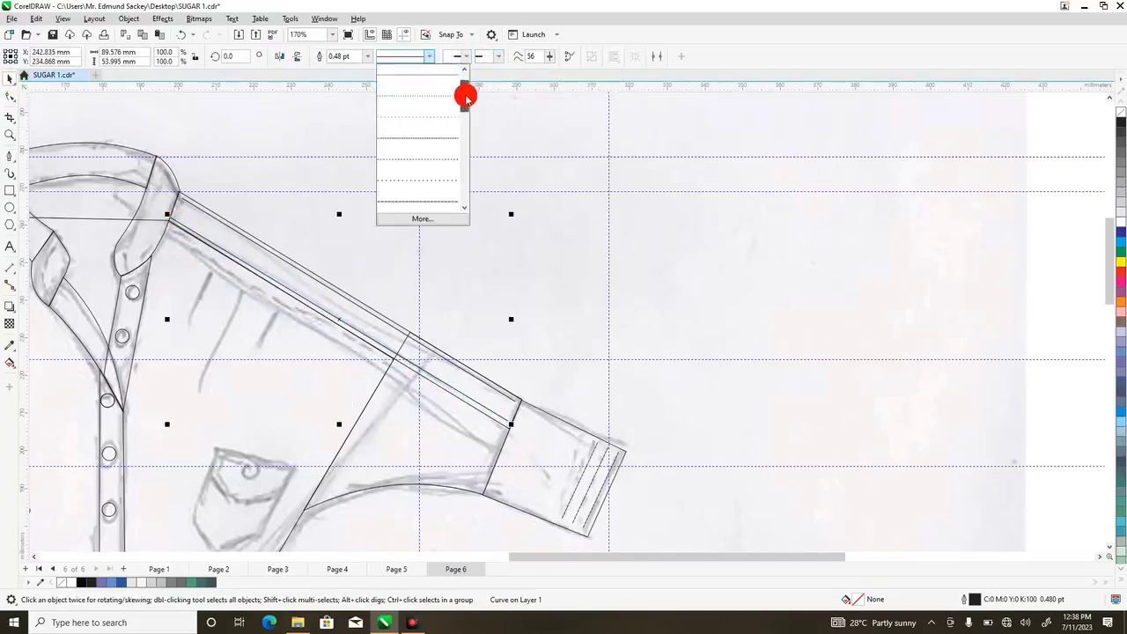
drag(465, 97, 463, 100)
click(440, 156)
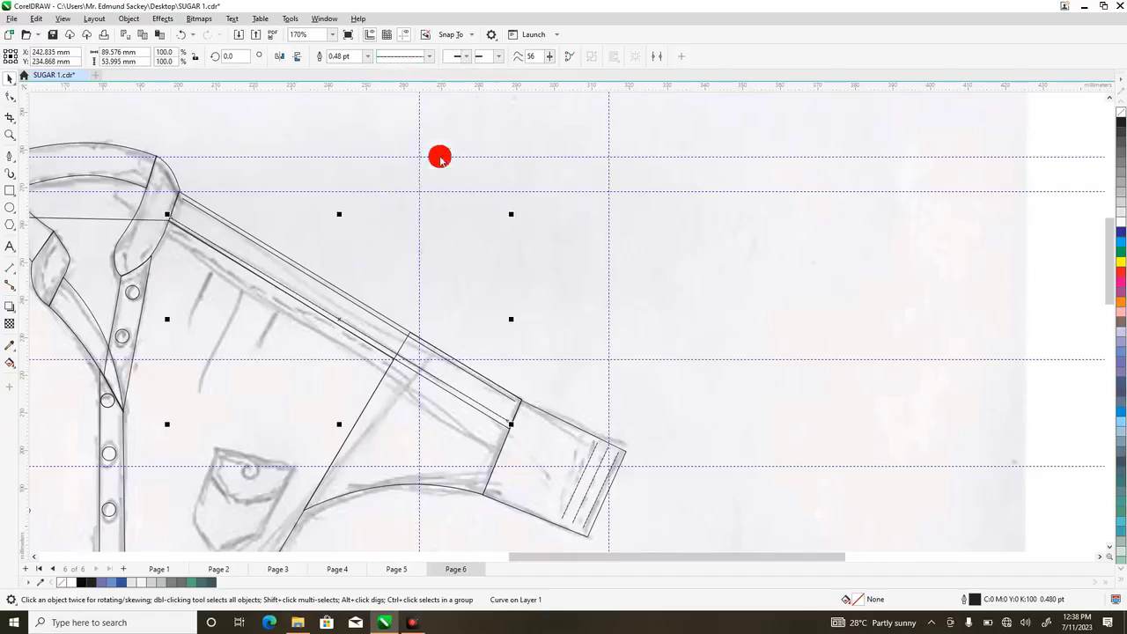
click(370, 311)
click(430, 55)
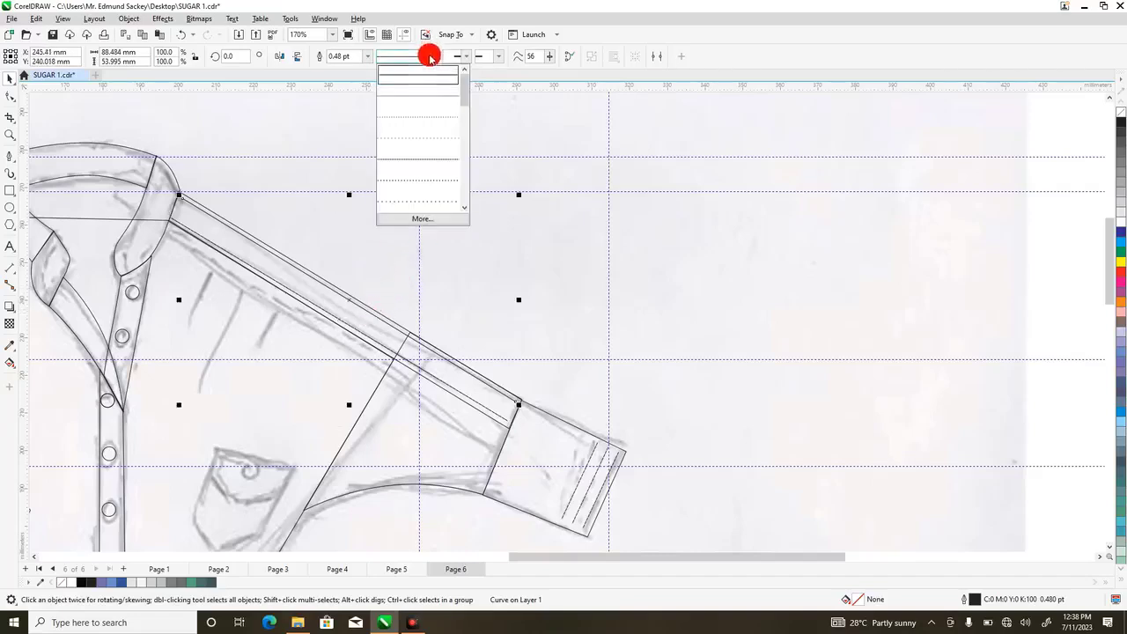
click(465, 115)
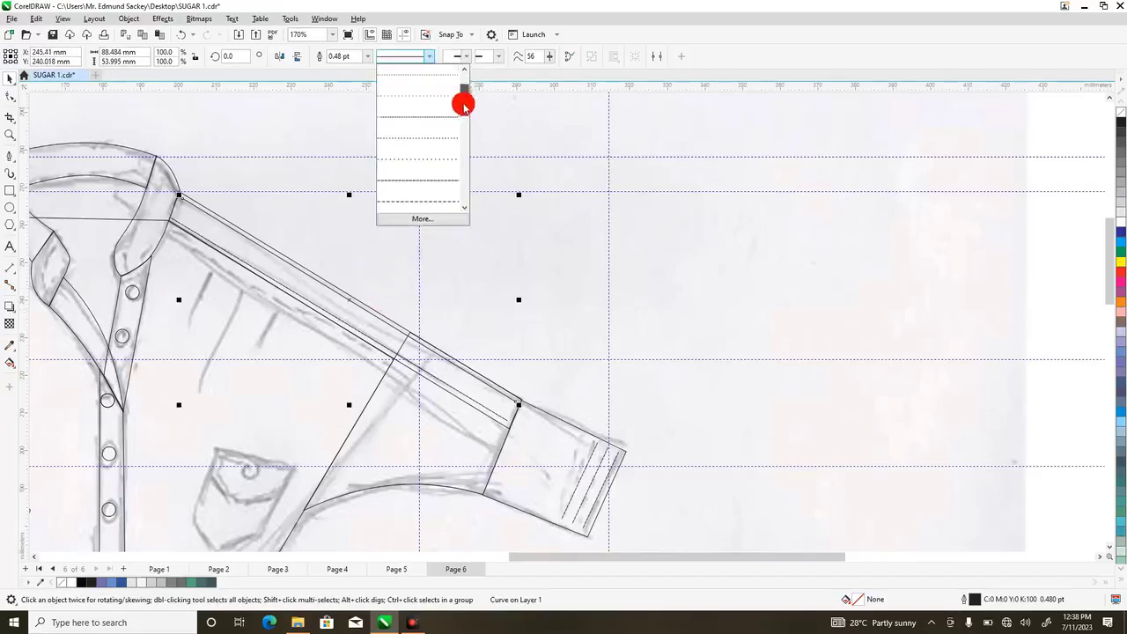
click(428, 179)
- Create a copy of the back collar piece scaled about its centre to 85.3%, about 35.2 x 10.6 mm
drag(591, 556, 523, 558)
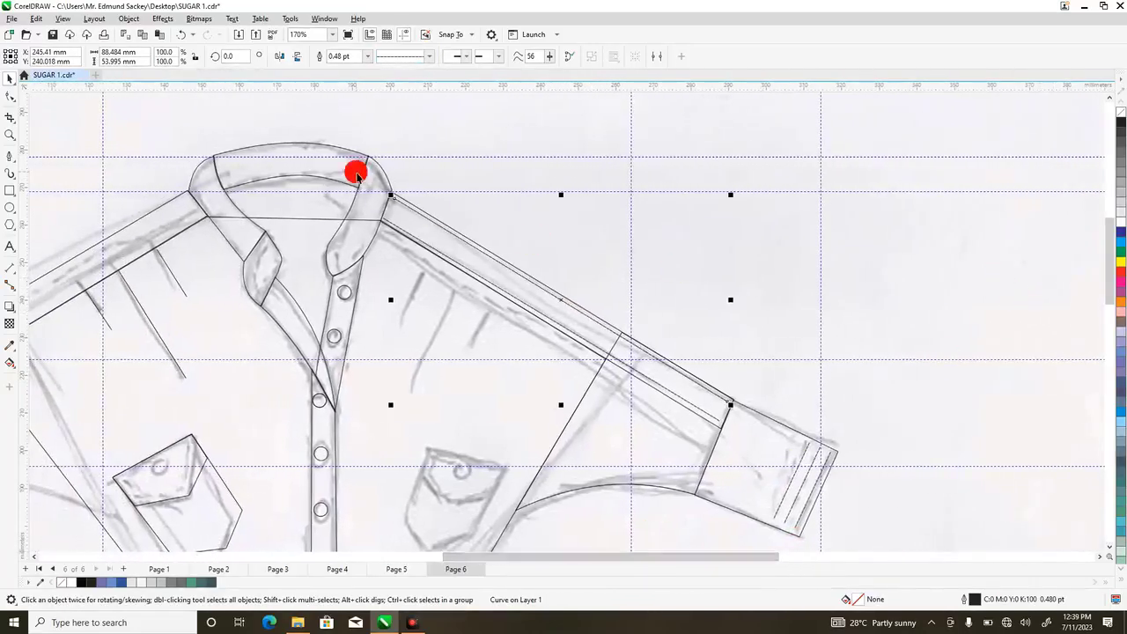
click(269, 159)
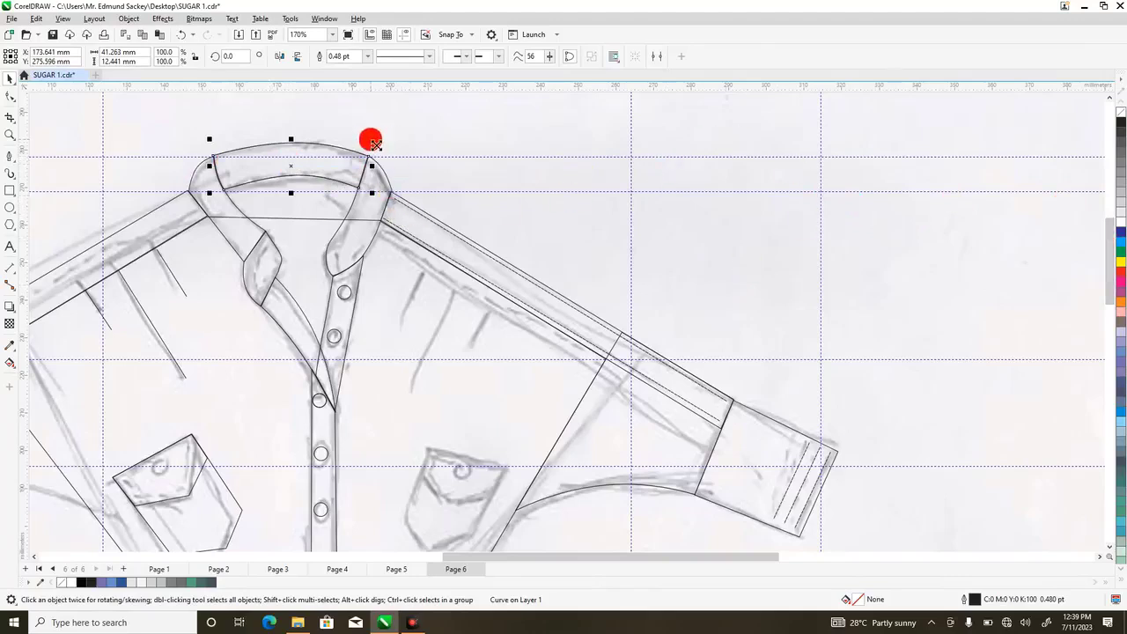
drag(375, 144, 369, 141)
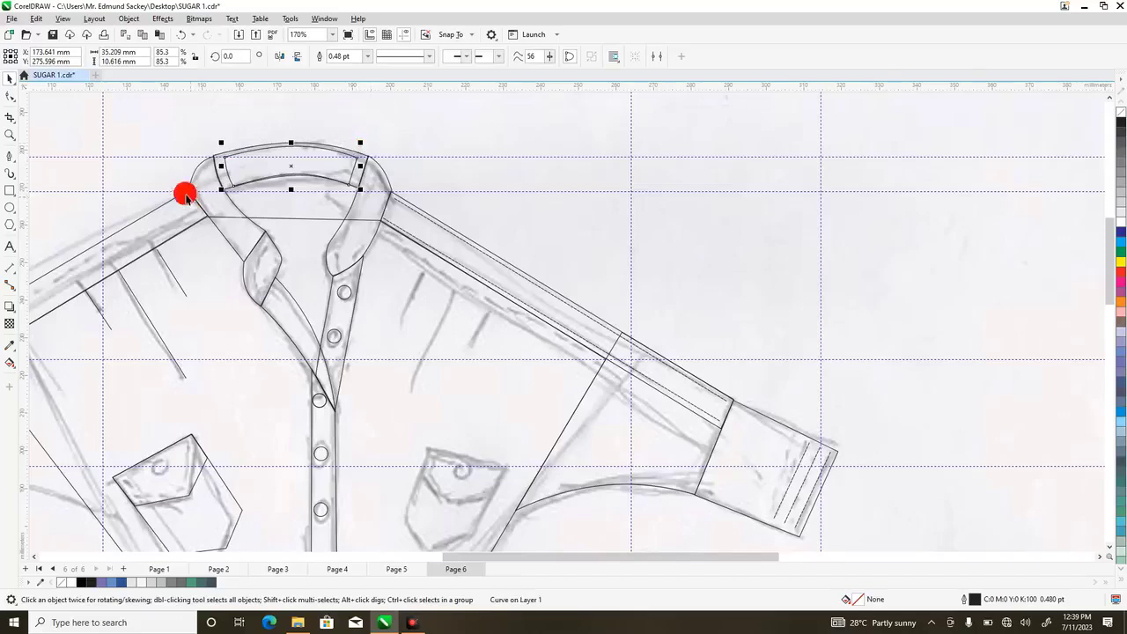
- Raise the lower nodes of the inner collar copy and nudge its left-end nodes outward and slightly down to follow the collar outline
click(12, 107)
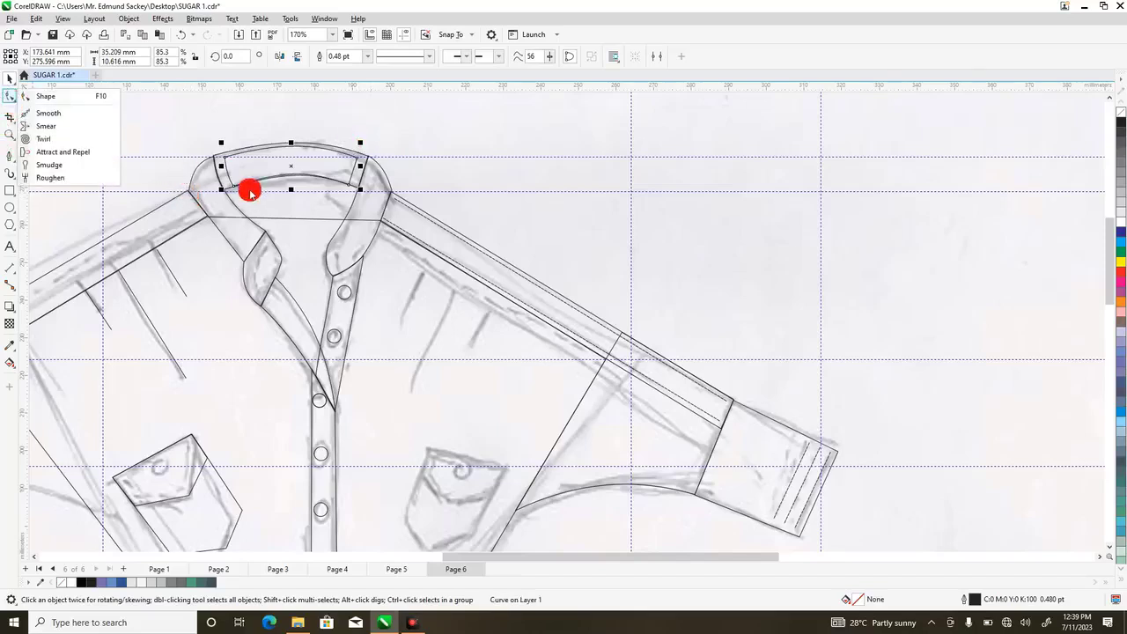
click(66, 99)
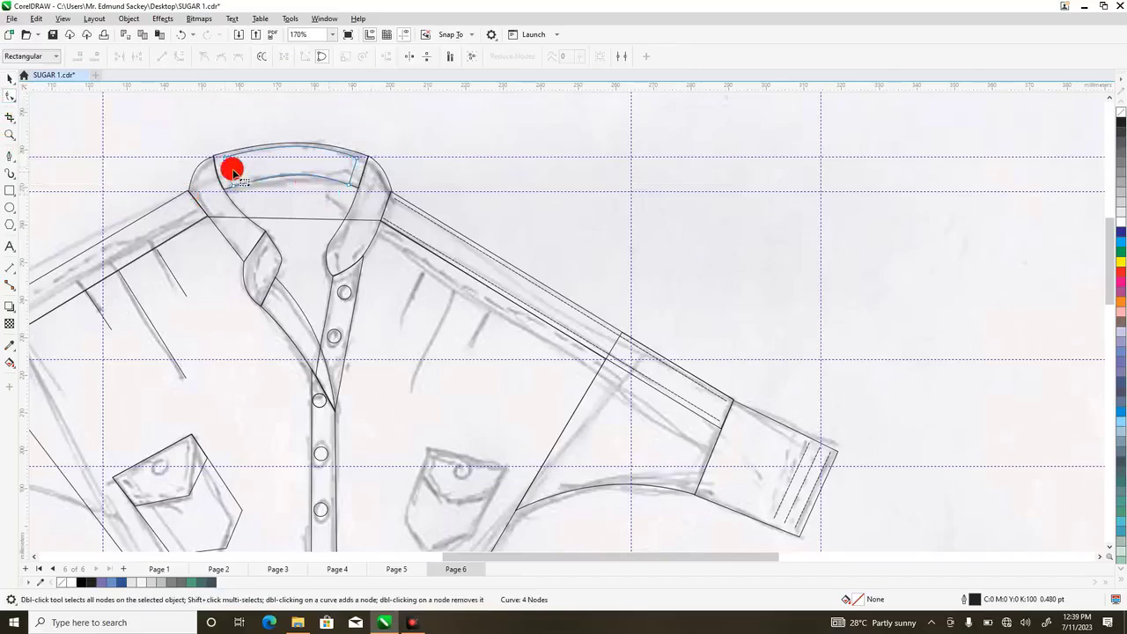
click(354, 220)
key(Up)
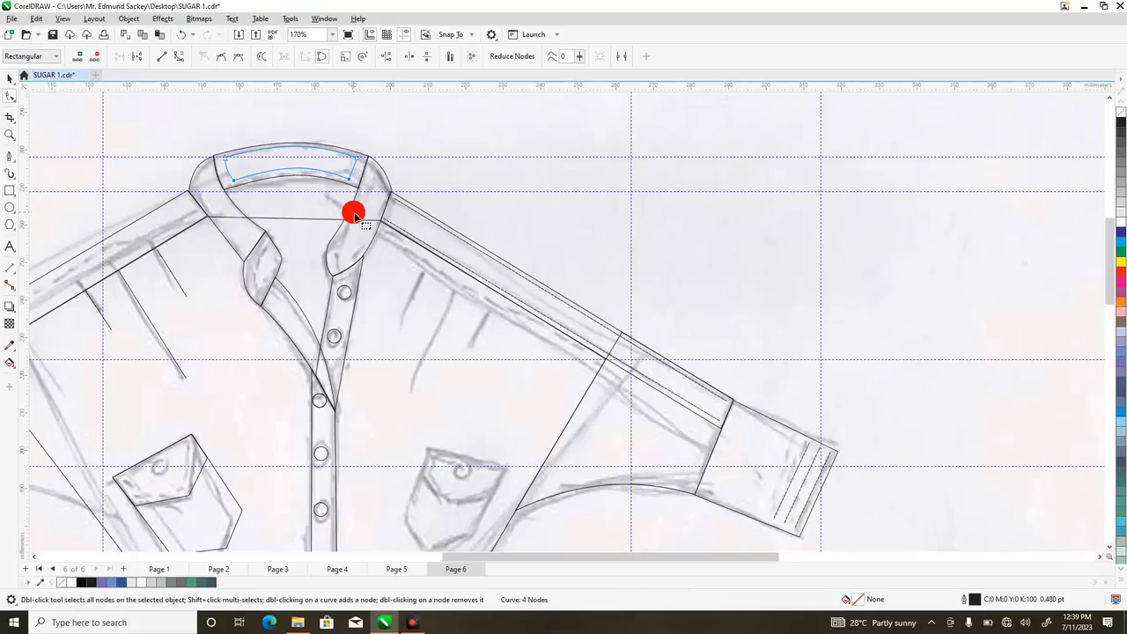
click(256, 204)
key(Left)
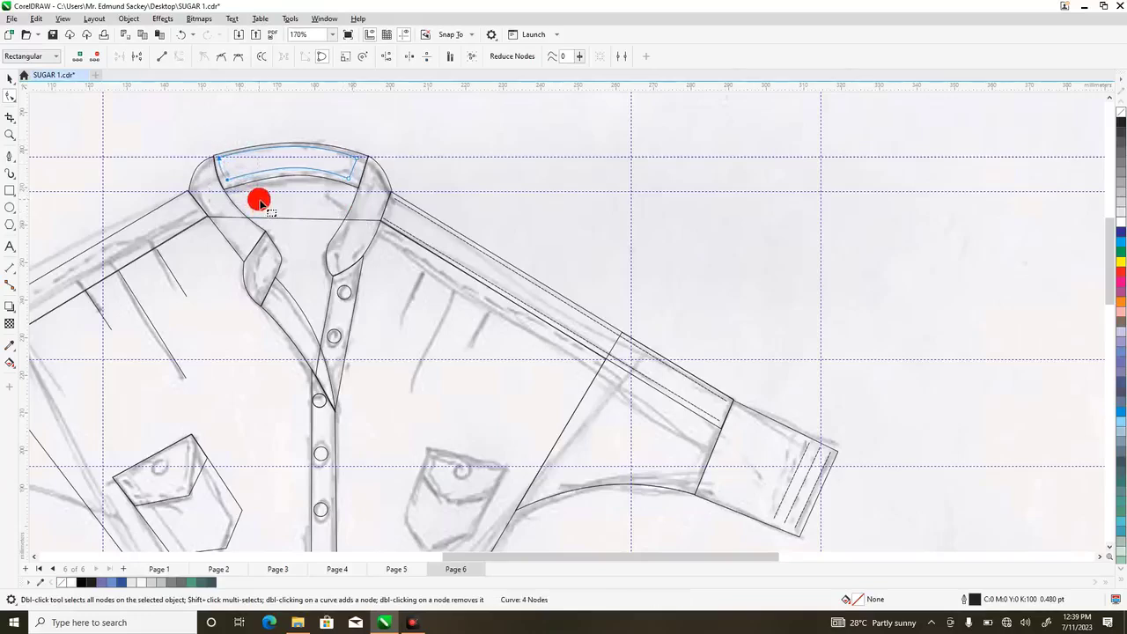
key(Down)
- Shift the right-end nodes of the inner collar copy 1 mm outward toward the collar piece's right edge
drag(312, 139, 385, 210)
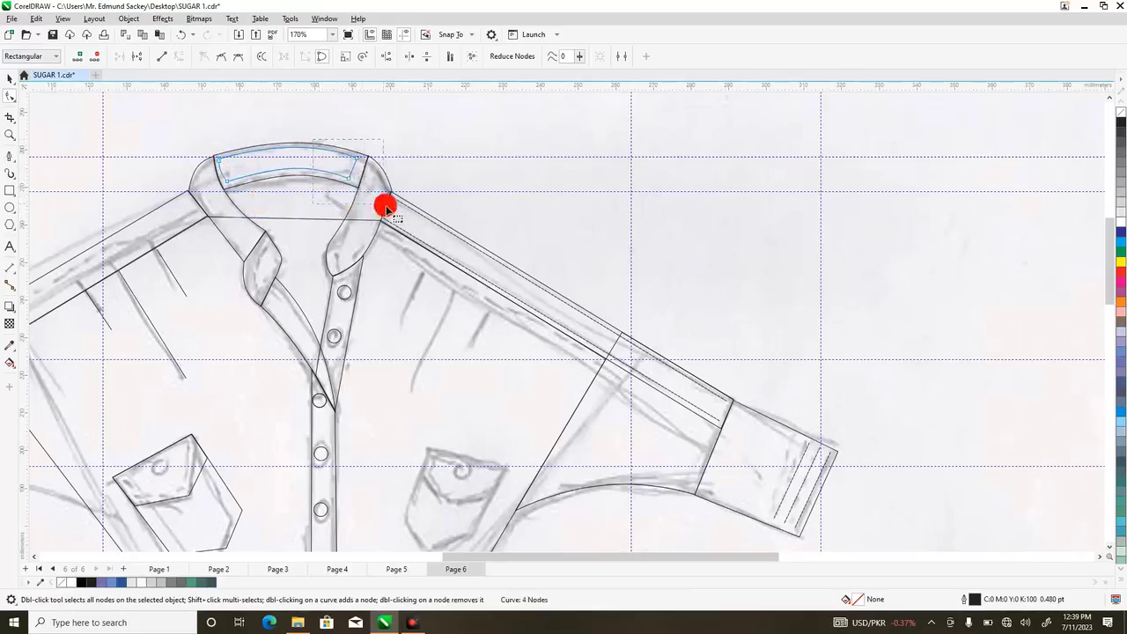
shift+click(390, 210)
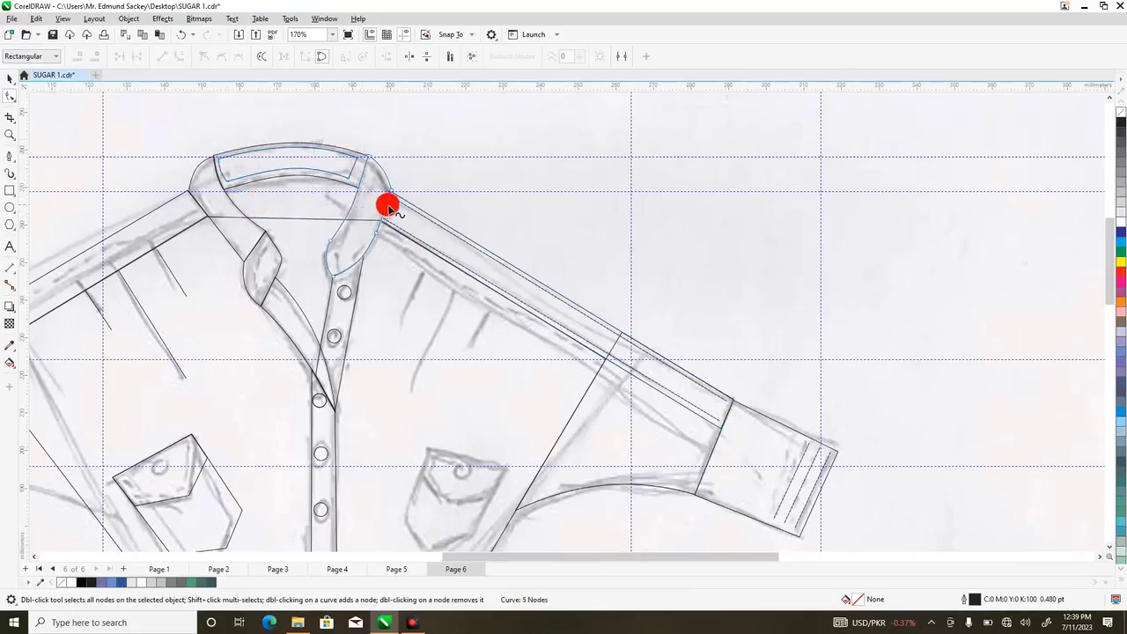
click(339, 171)
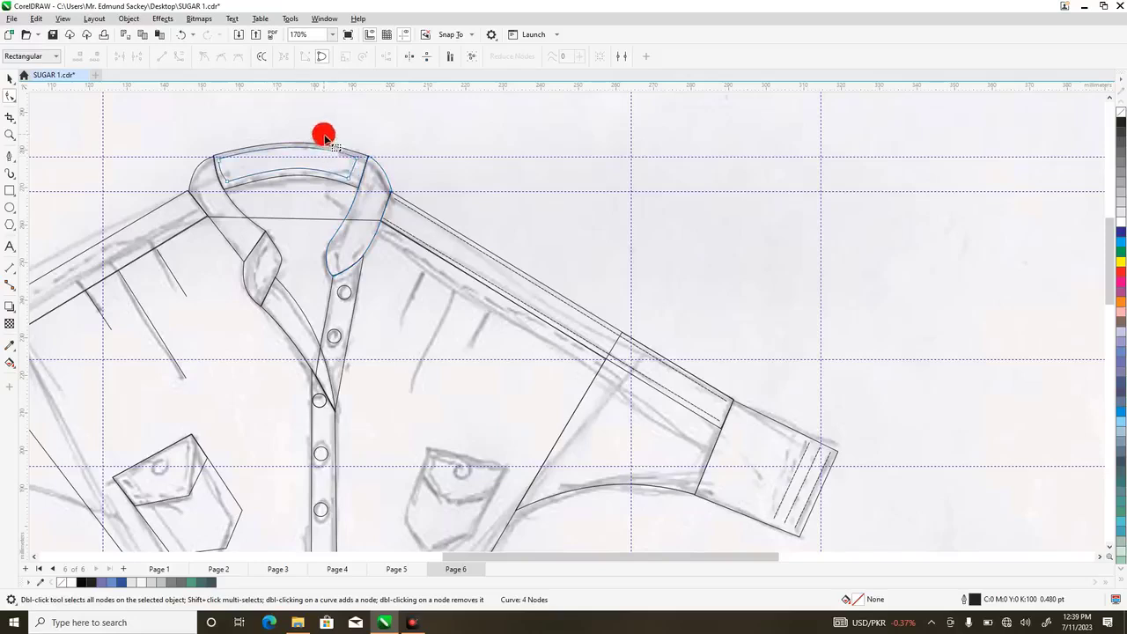
drag(322, 132, 370, 202)
key(Right)
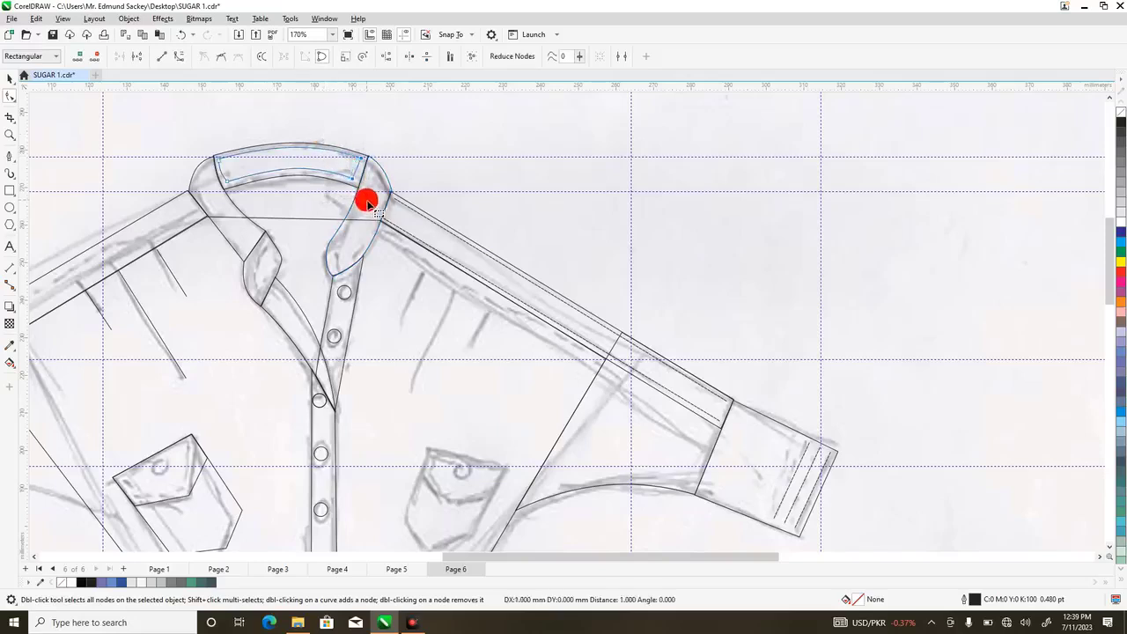
- Undo the last node nudge on the inner back collar copy and give that copy a dashed line style
key(ctrl+z)
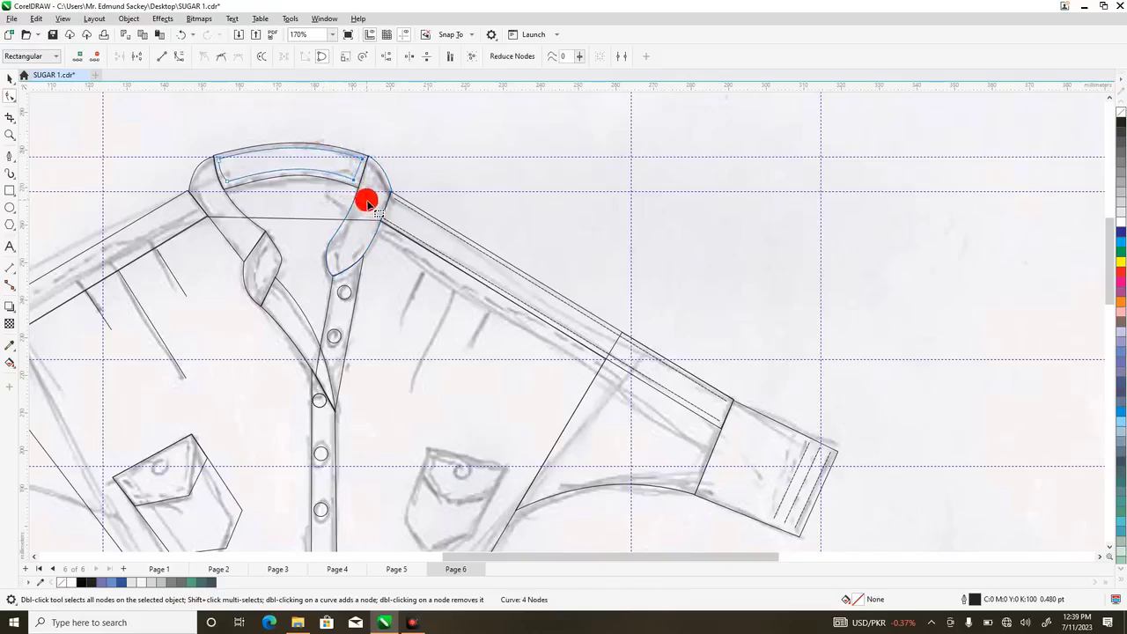
click(206, 239)
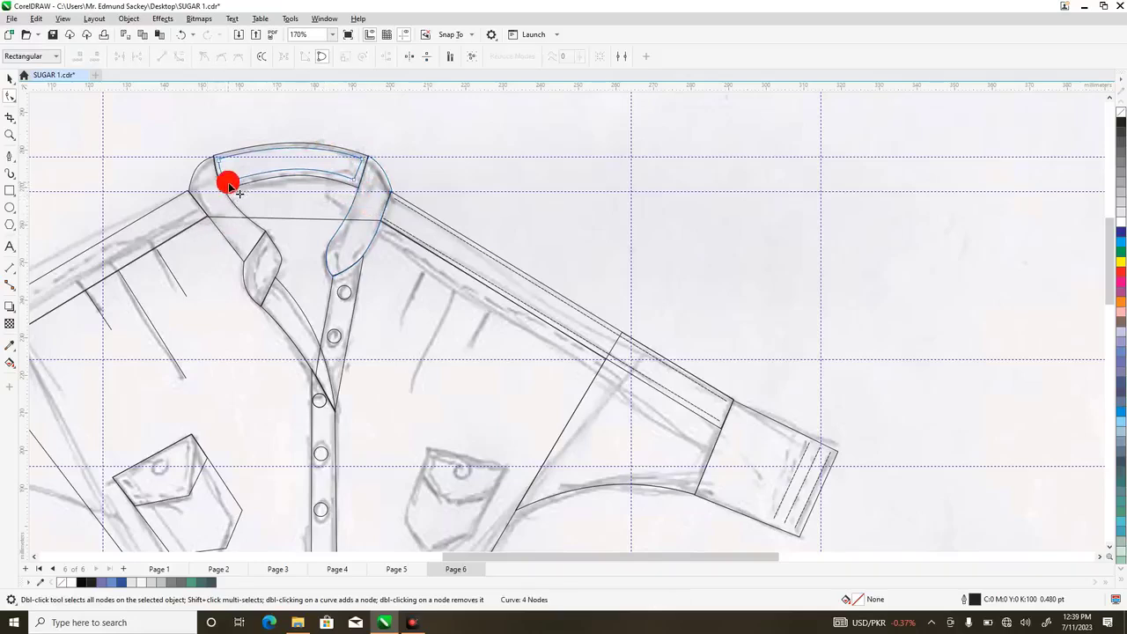
click(10, 78)
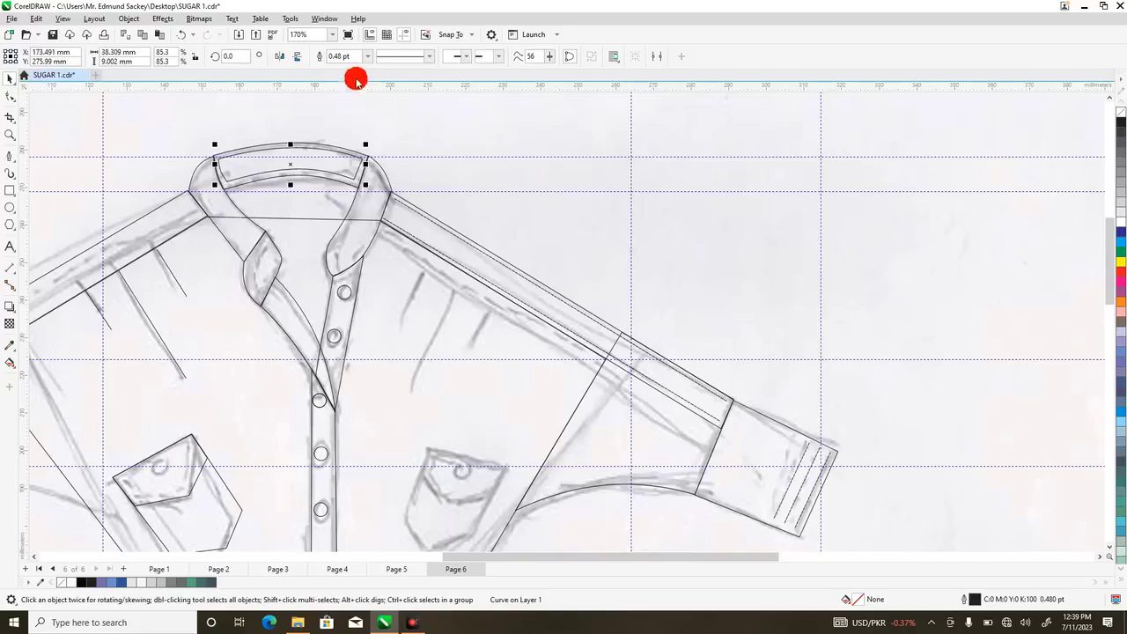
click(444, 57)
drag(461, 83, 463, 100)
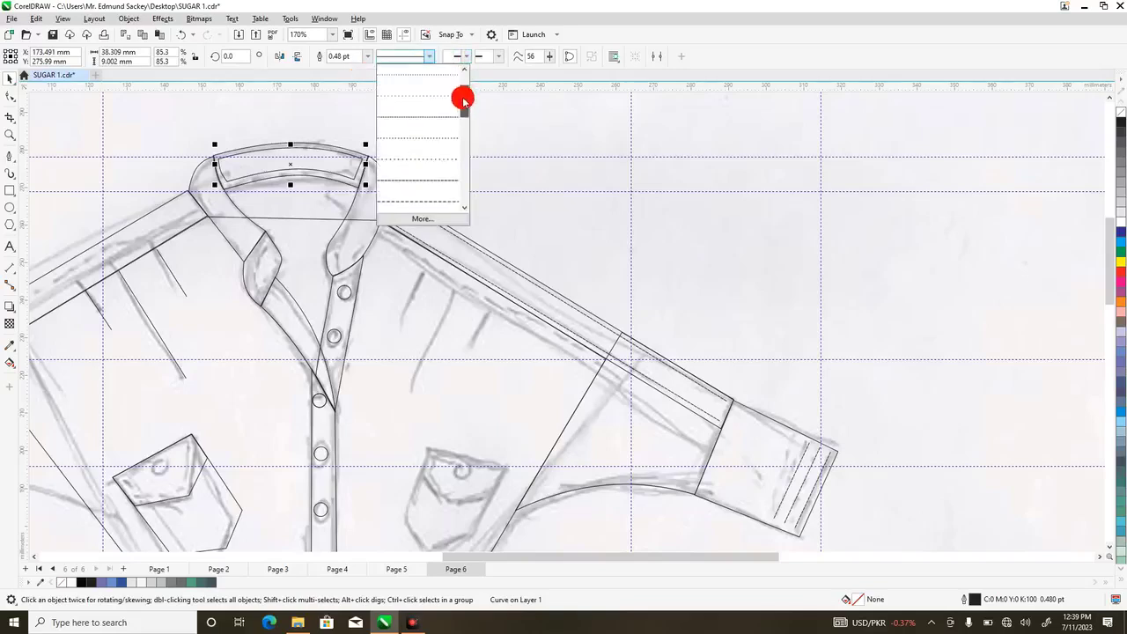
click(431, 158)
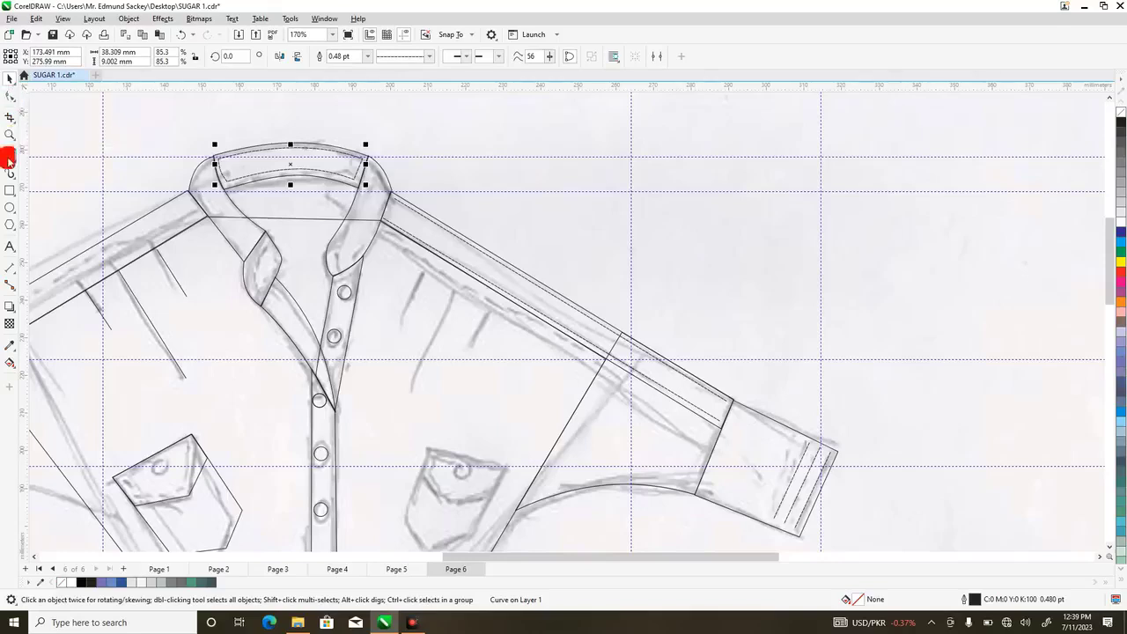
- Create a centred copy of the left collar piece scaled to 88%, about 18.1 x 24.7 mm, and adjust its nodes to follow the outline
click(205, 193)
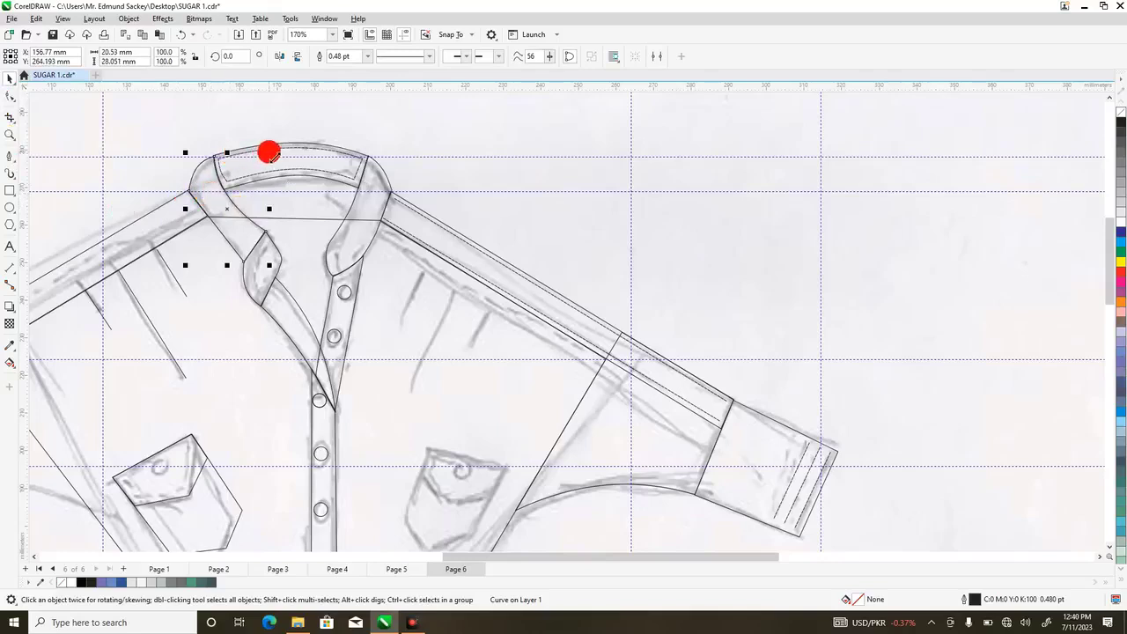
drag(273, 156, 274, 160)
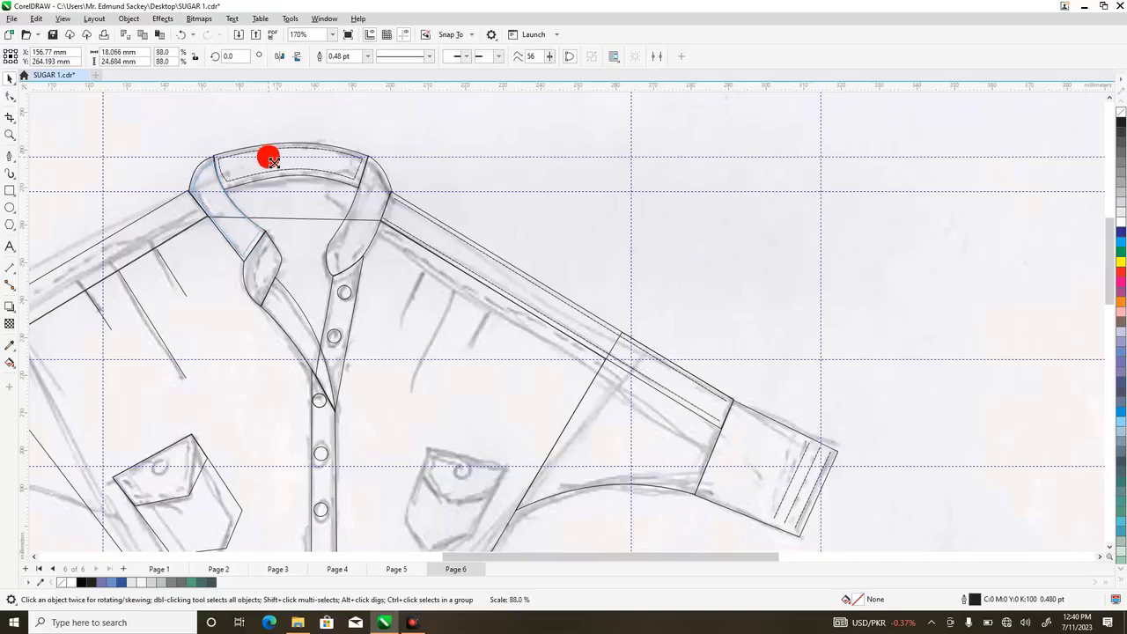
click(9, 97)
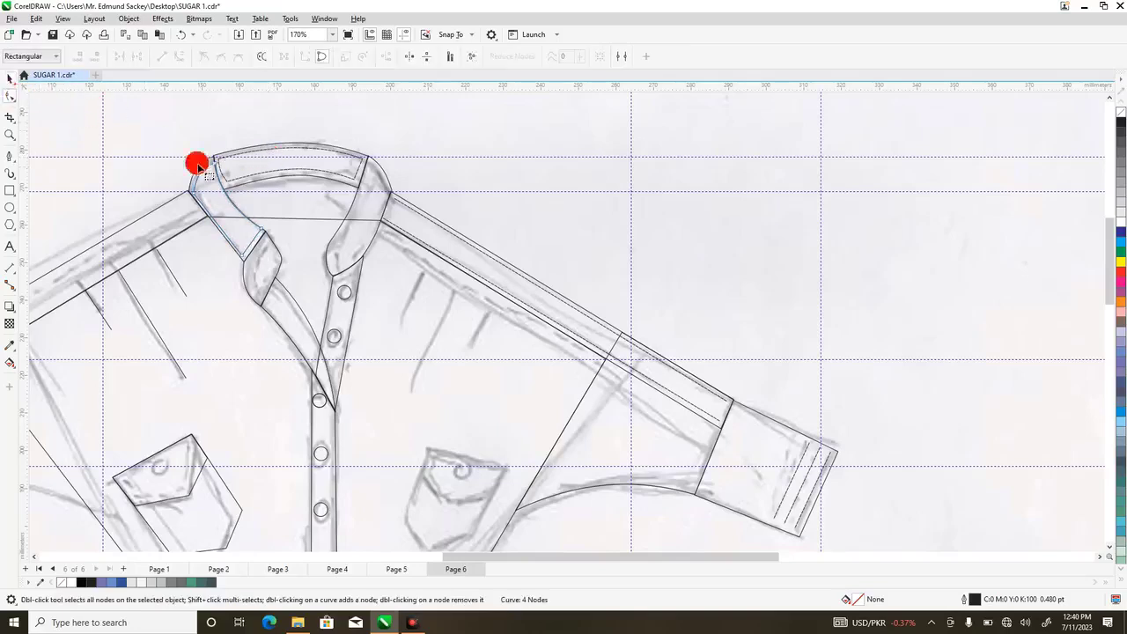
click(212, 160)
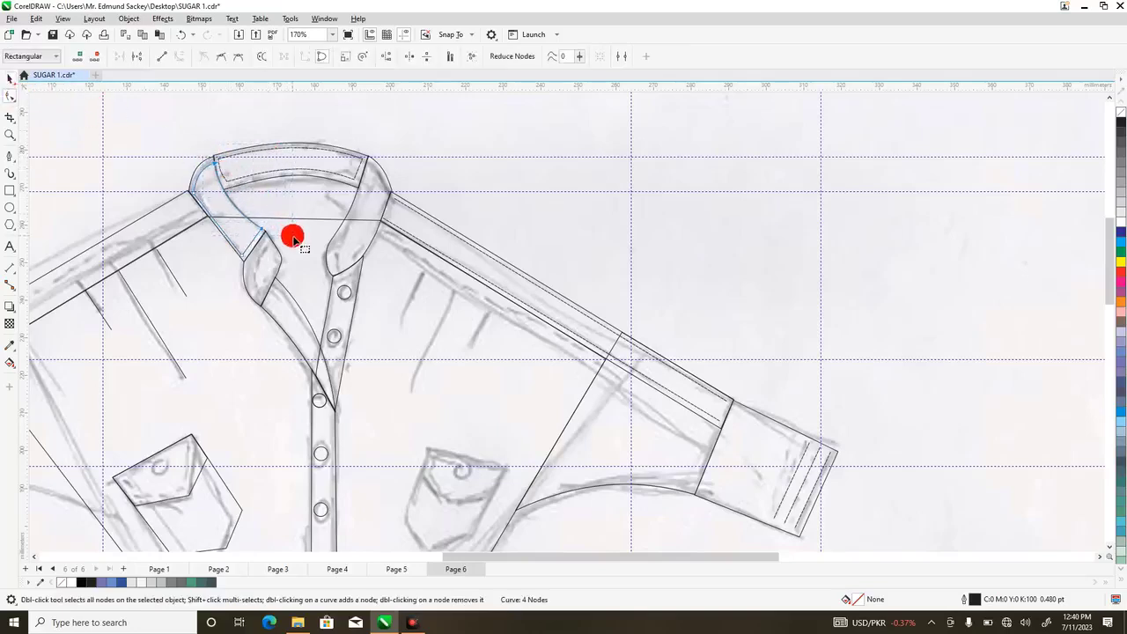
drag(294, 236, 256, 246)
drag(219, 173, 236, 259)
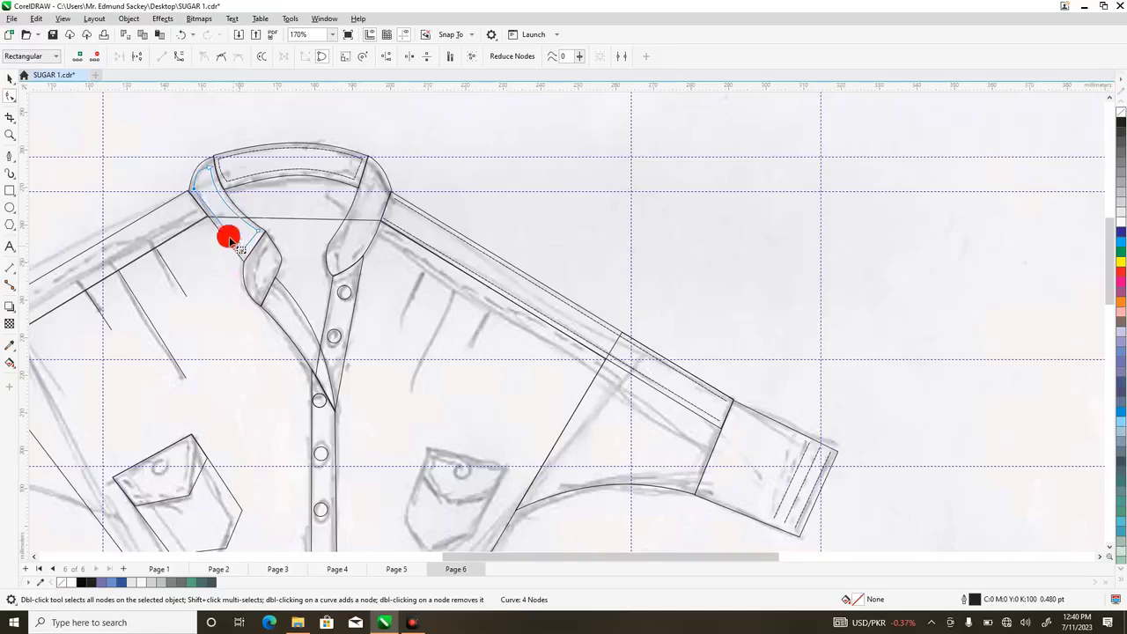
click(216, 181)
click(204, 168)
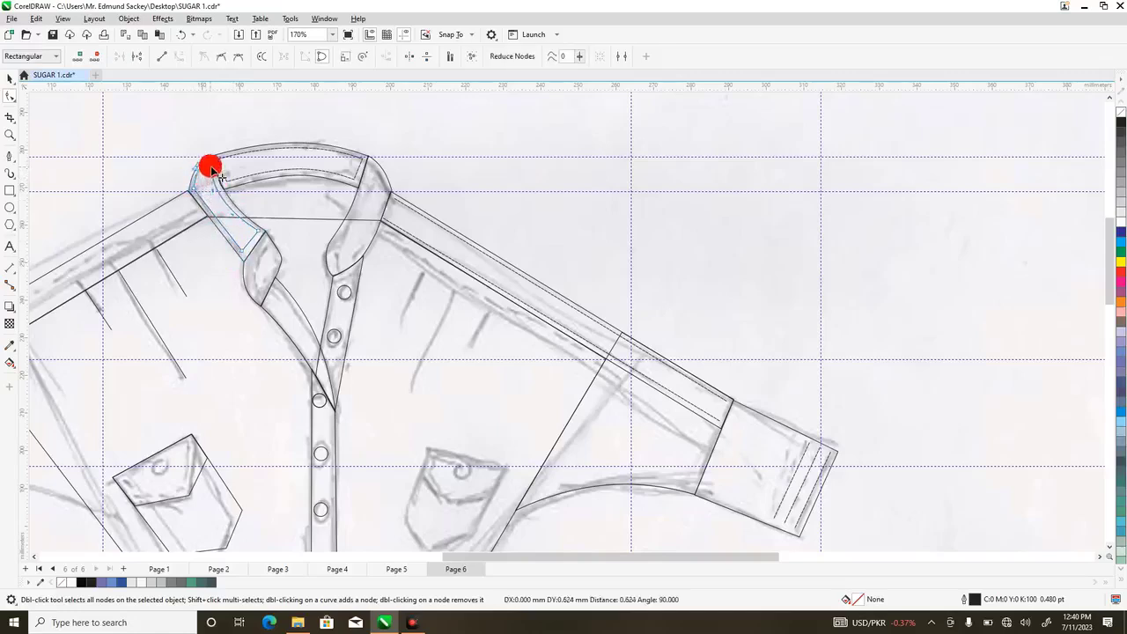
drag(202, 168, 232, 227)
- Give the inner copy of the left collar piece a dashed line style
click(8, 78)
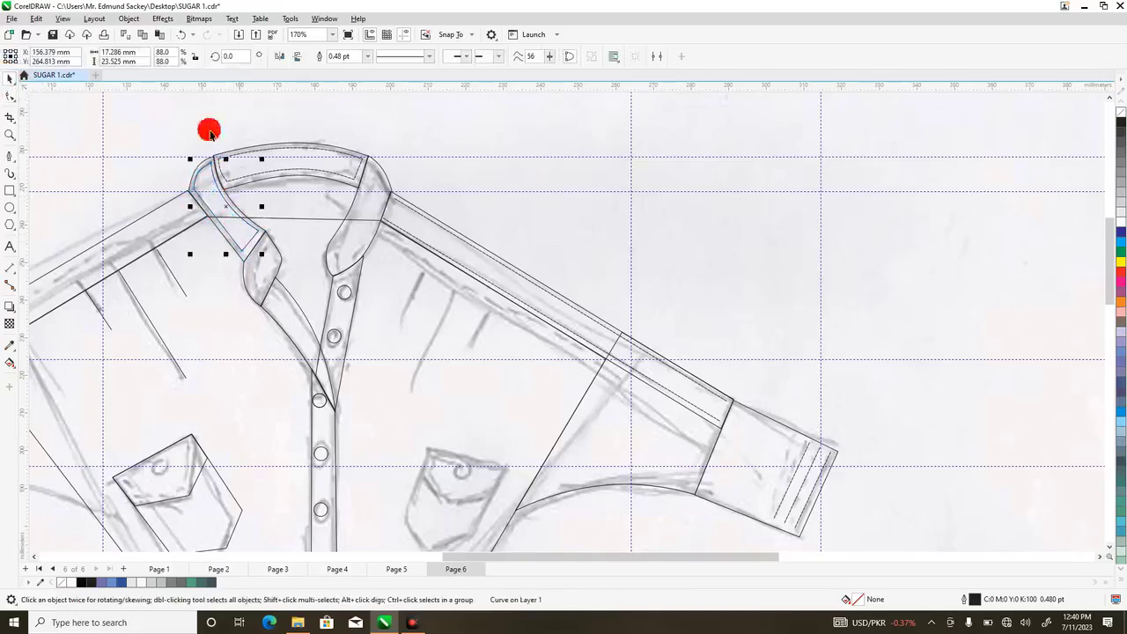
click(429, 57)
scroll(463, 113, down, 3)
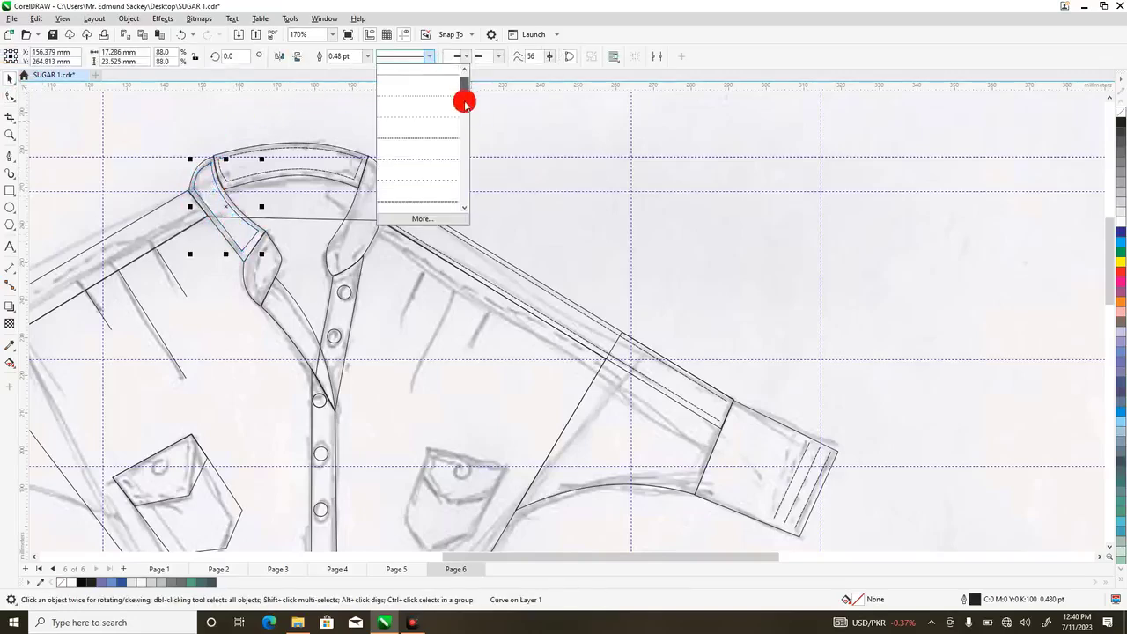
click(438, 156)
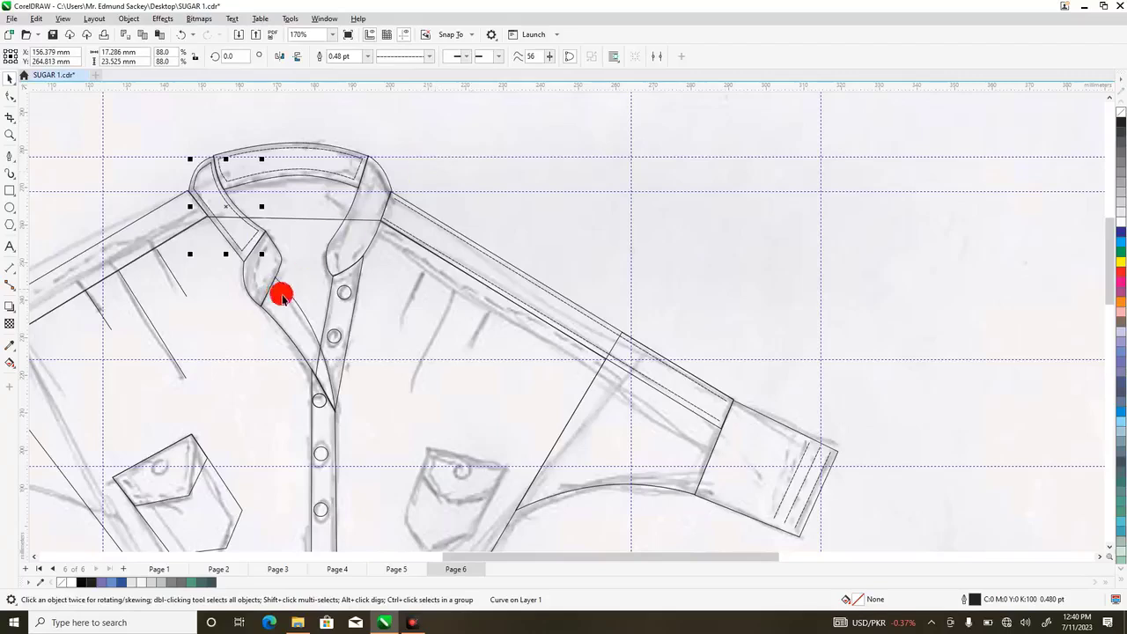
- Create a centred copy of the right collar piece scaled to 88.4% and shift its nodes to follow the collar outline
click(379, 205)
click(376, 204)
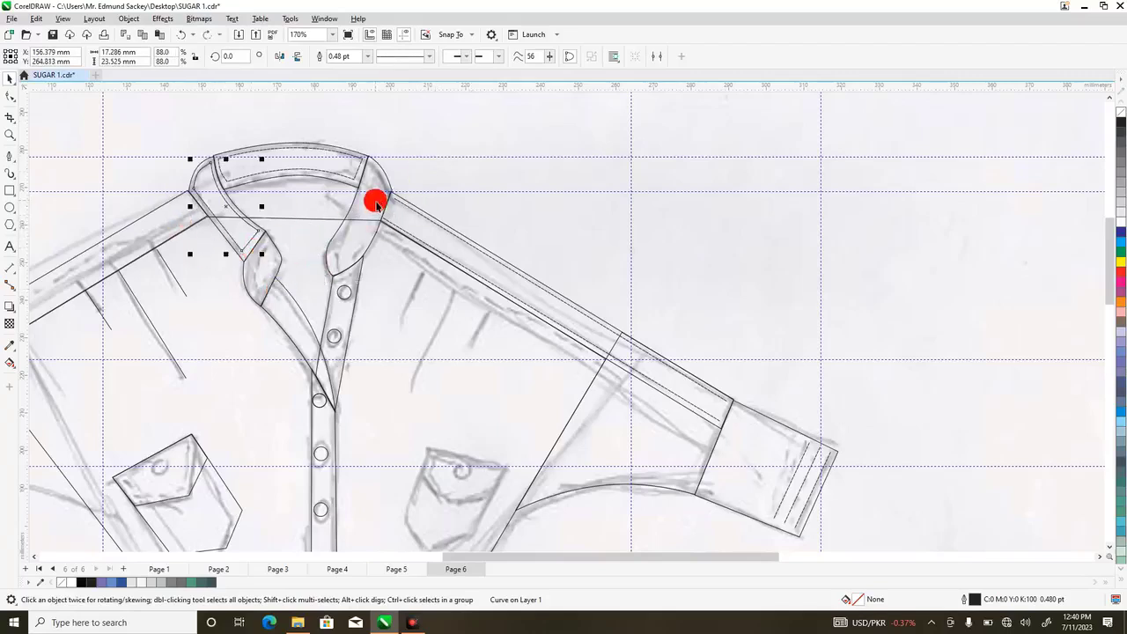
click(207, 33)
click(366, 191)
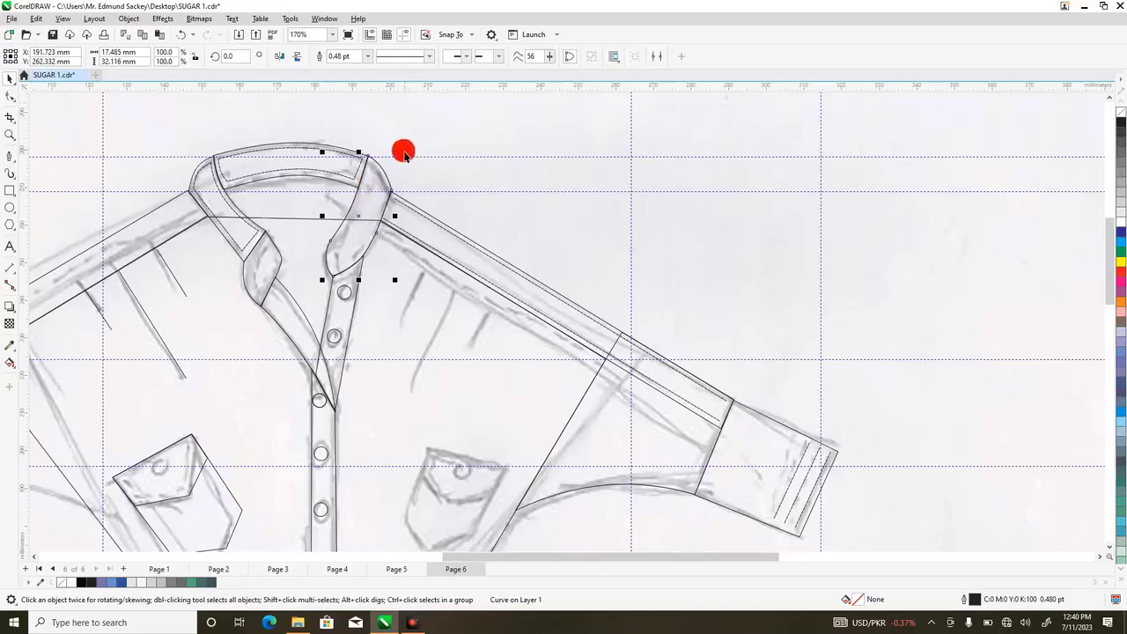
drag(401, 155, 372, 167)
click(9, 95)
drag(335, 236, 337, 239)
drag(413, 182, 370, 232)
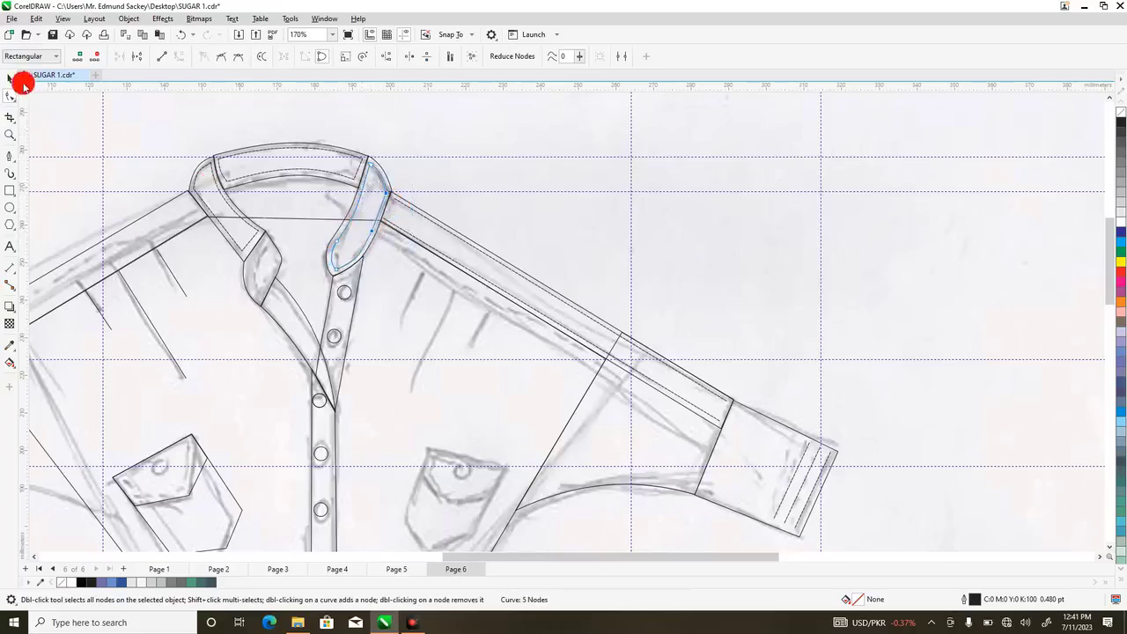
- Give the inner copy of the right collar piece a dashed line style
click(7, 78)
click(428, 58)
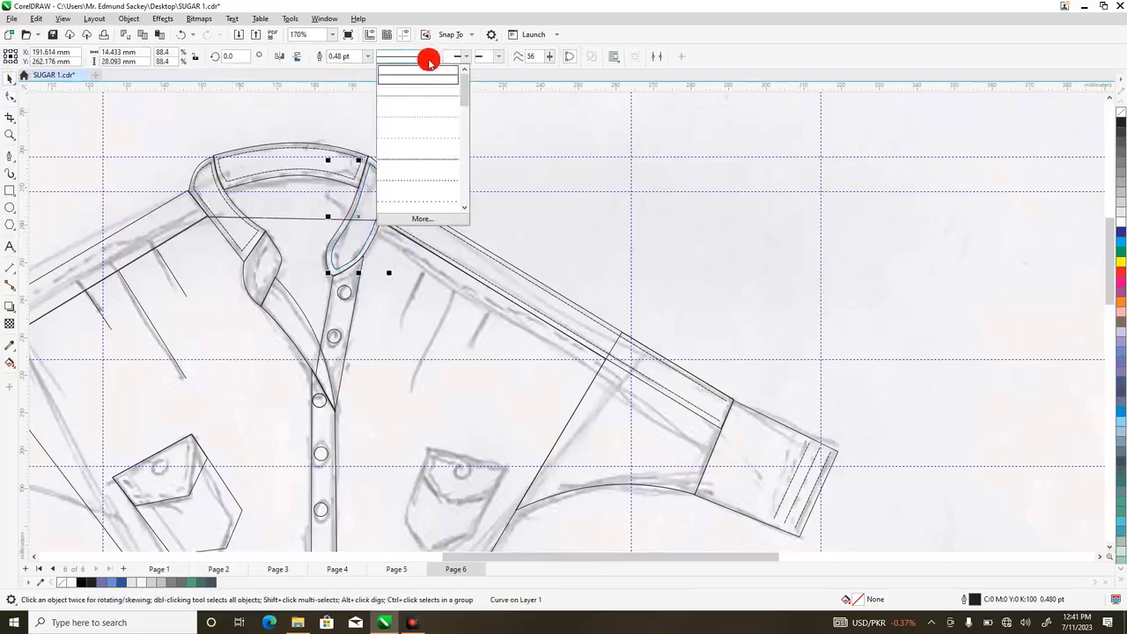
drag(463, 83, 464, 106)
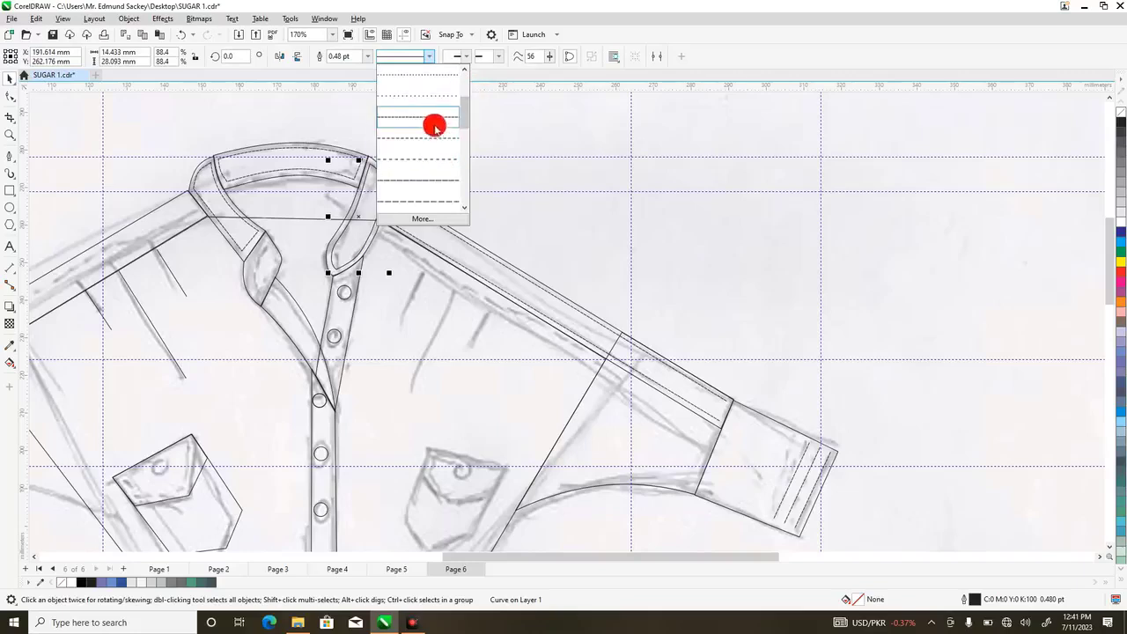
click(441, 177)
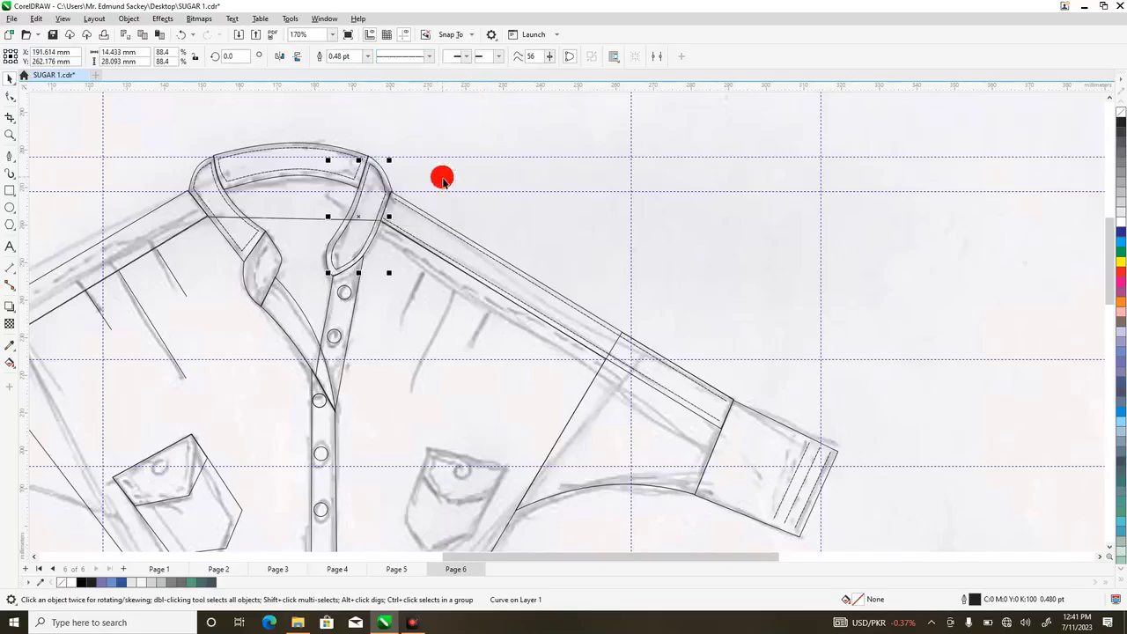
- Create a centred copy of the left collar's folded tip scaled to 81.6%, about 8.4 x 16.3 mm, with a dashed line style
click(269, 269)
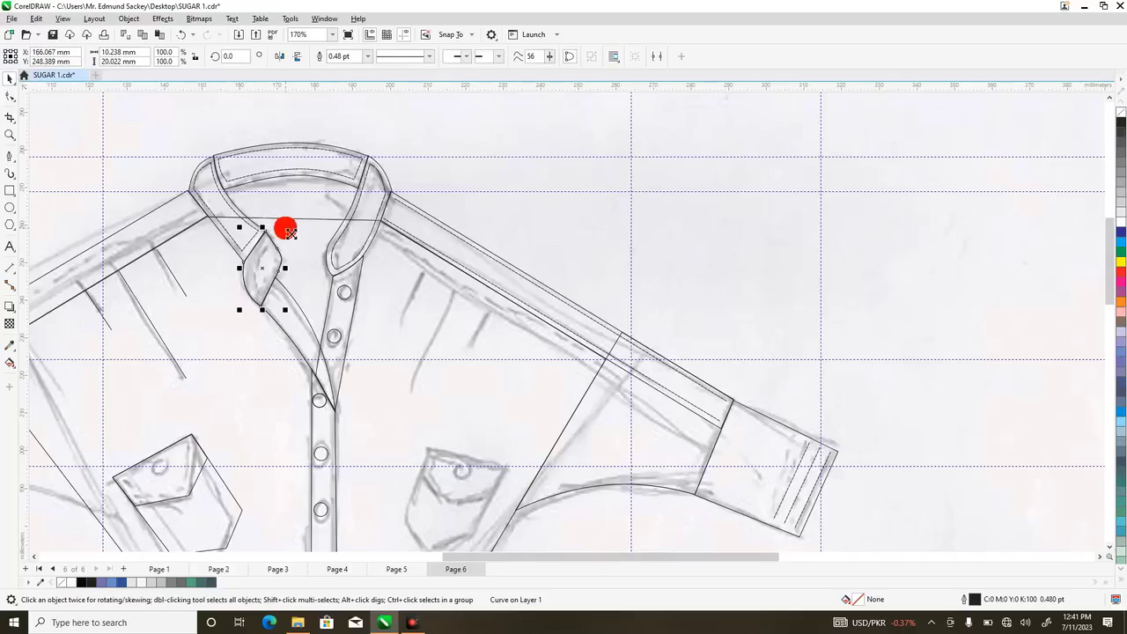
drag(291, 234, 285, 234)
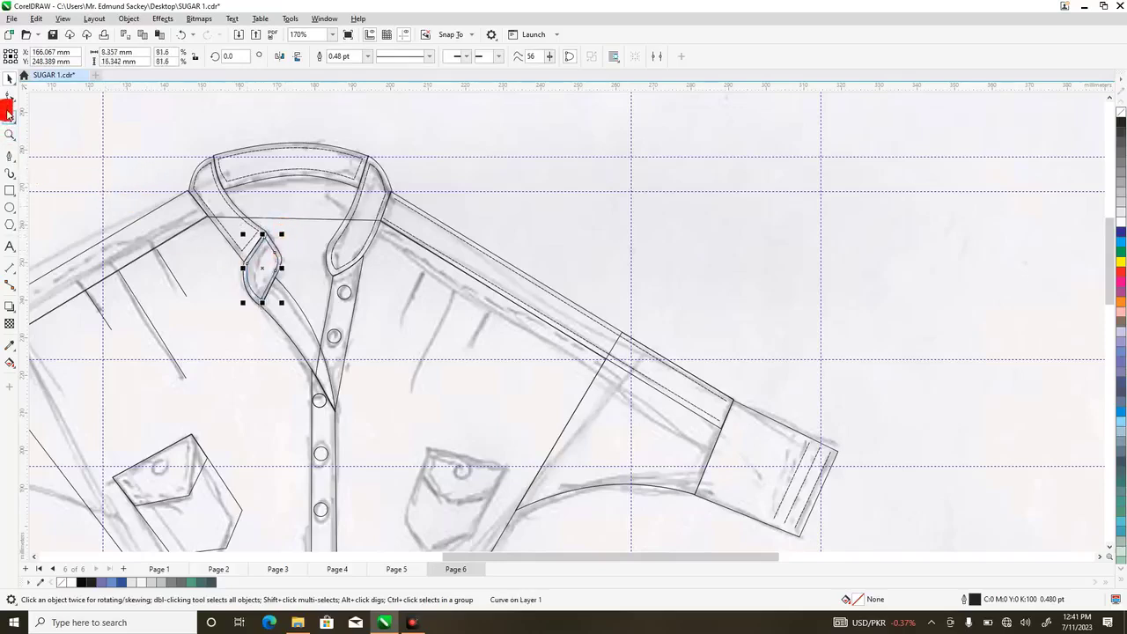
click(428, 56)
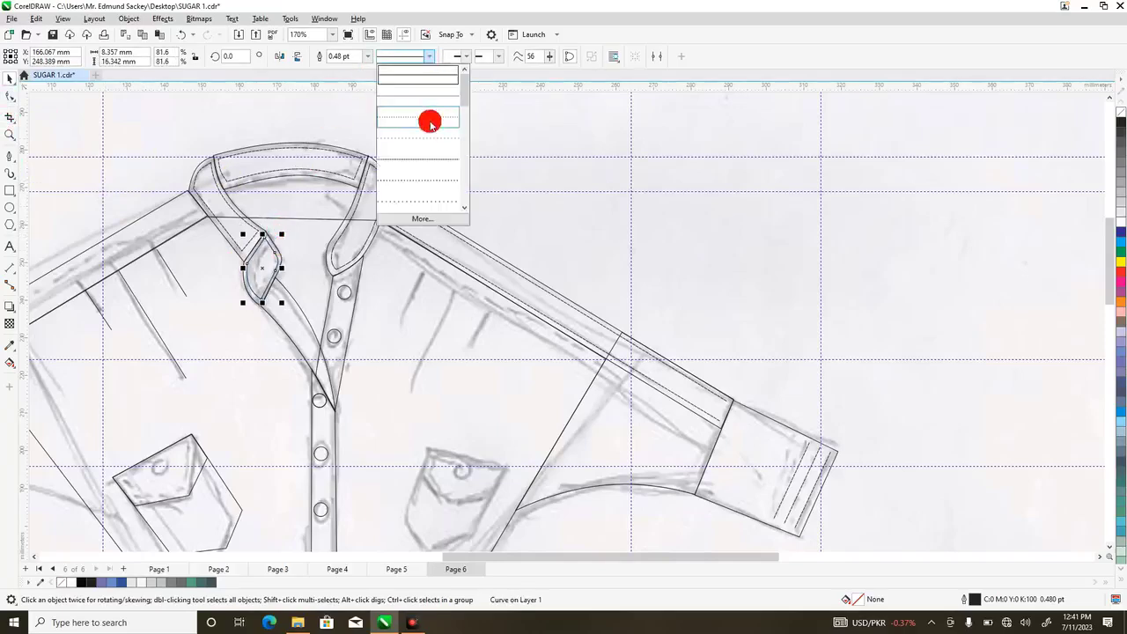
drag(465, 90, 467, 102)
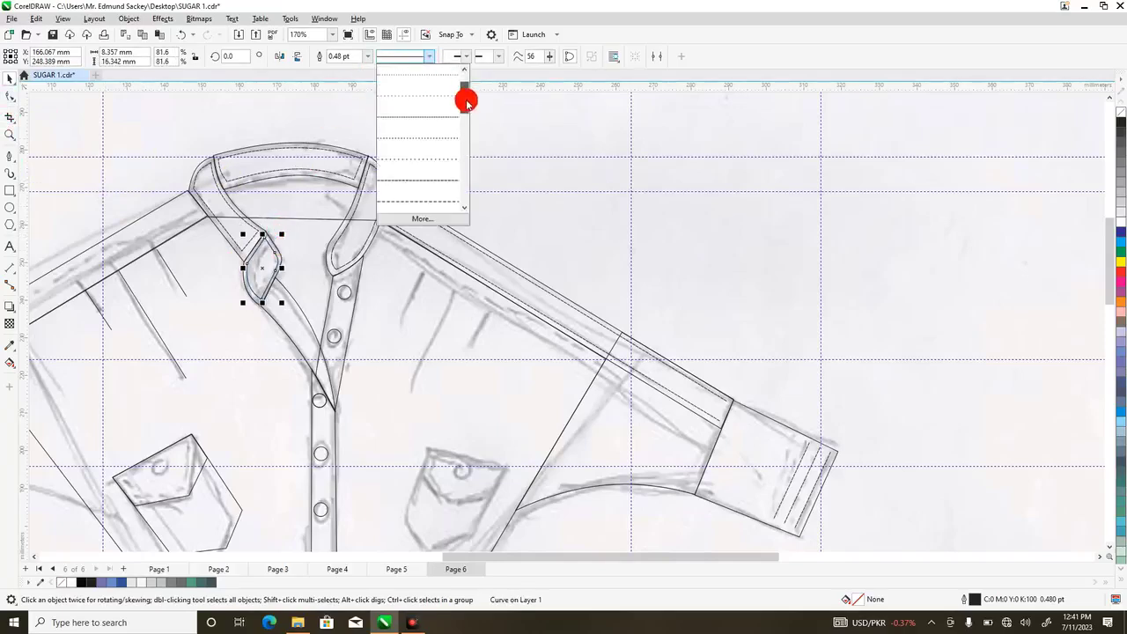
click(435, 161)
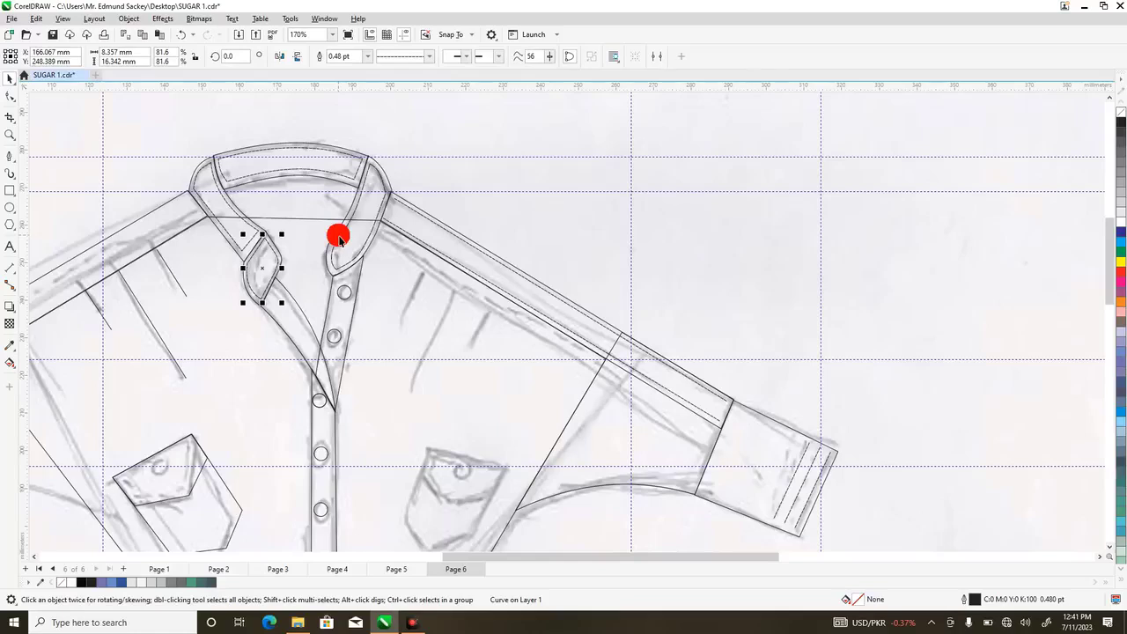
- Create a centred copy of the curved neck-opening piece below the left collar tip, scaled to 83.5%, and shift its nodes to follow the outline
click(284, 325)
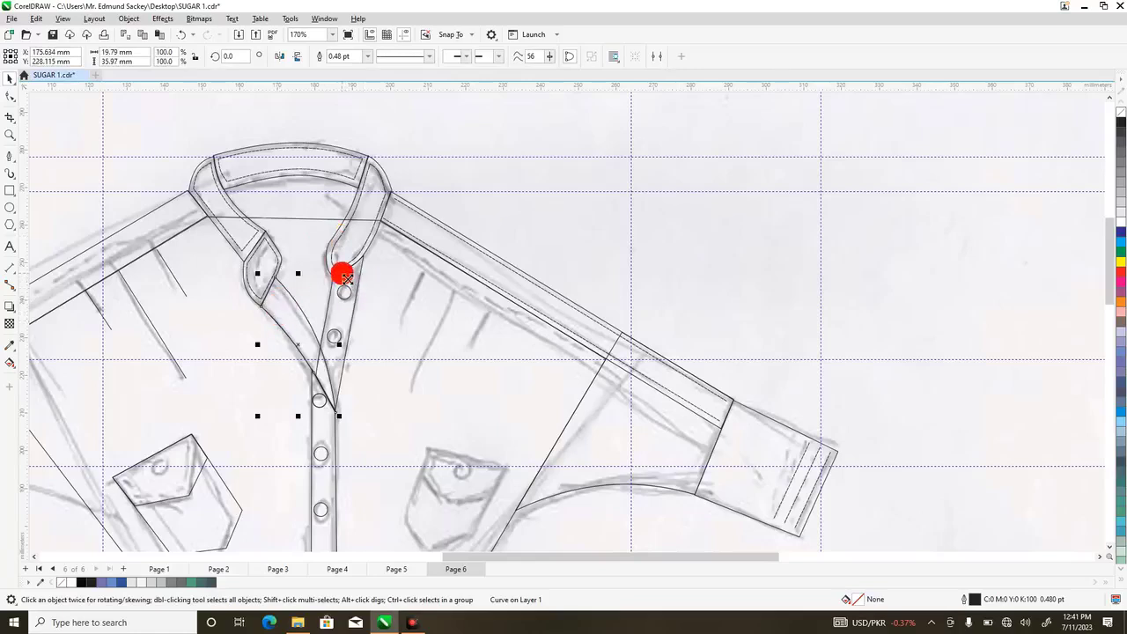
drag(348, 280, 342, 285)
click(10, 96)
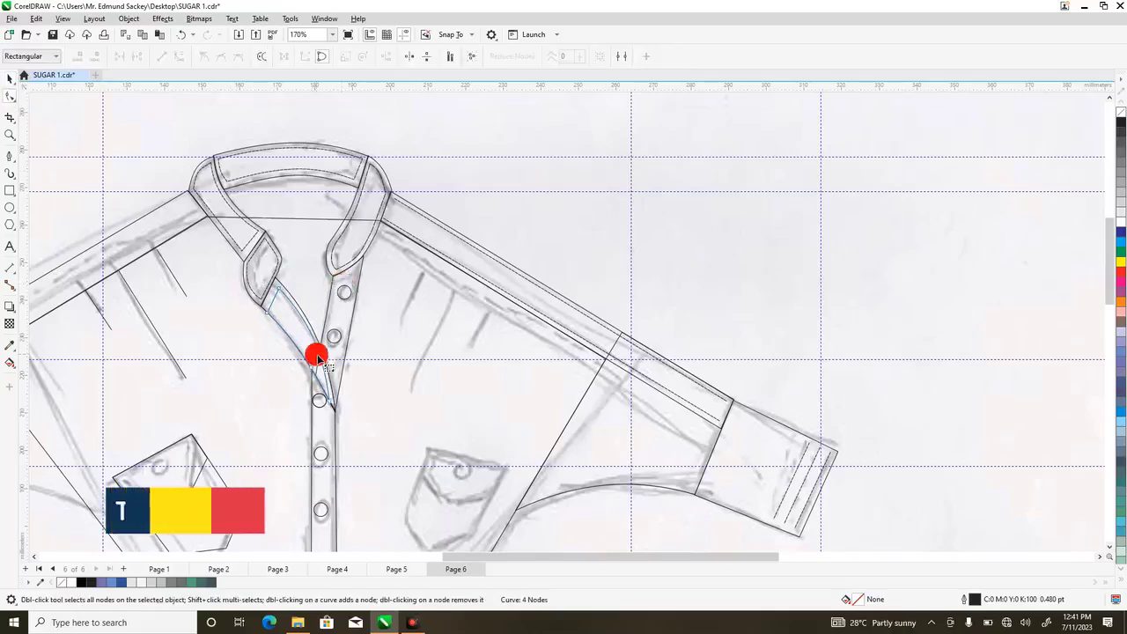
drag(261, 308, 330, 398)
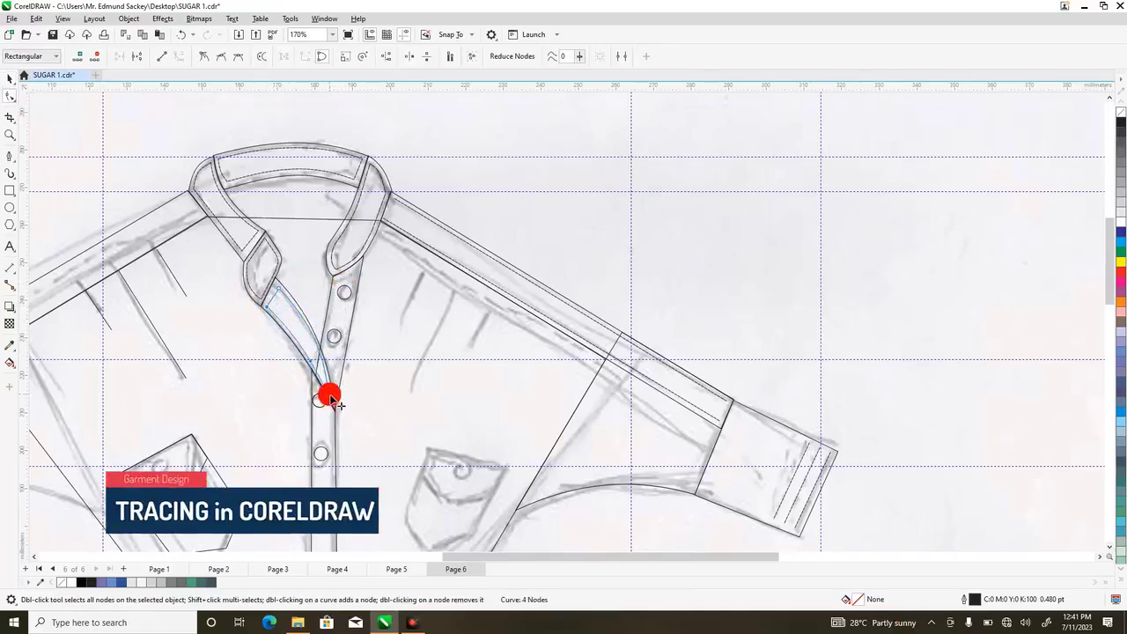
drag(273, 282, 360, 395)
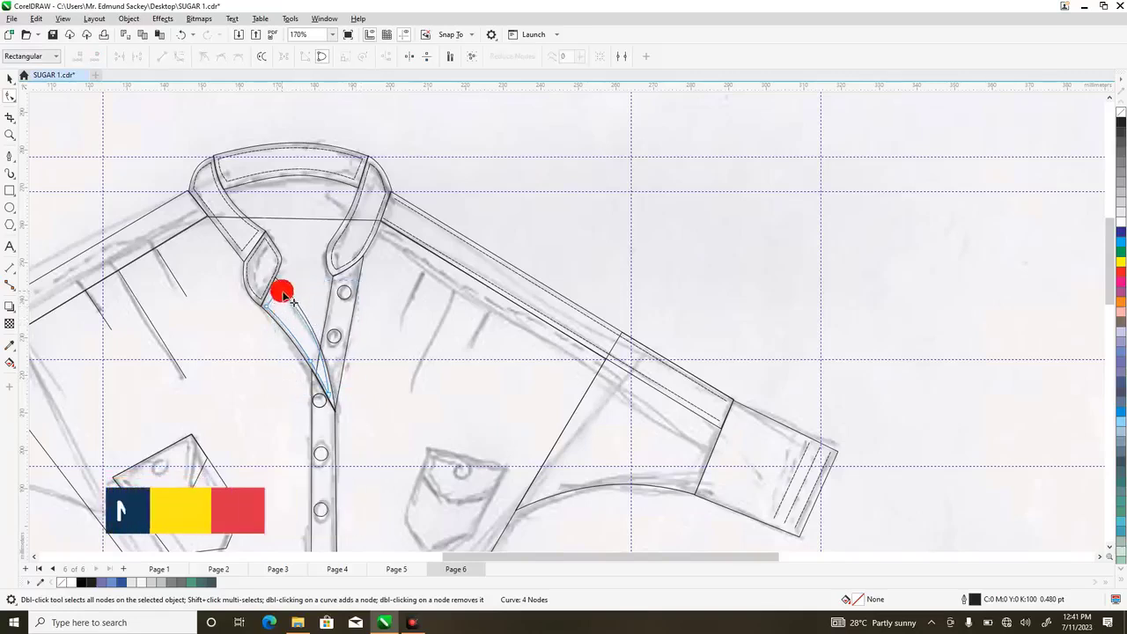
drag(285, 297, 282, 294)
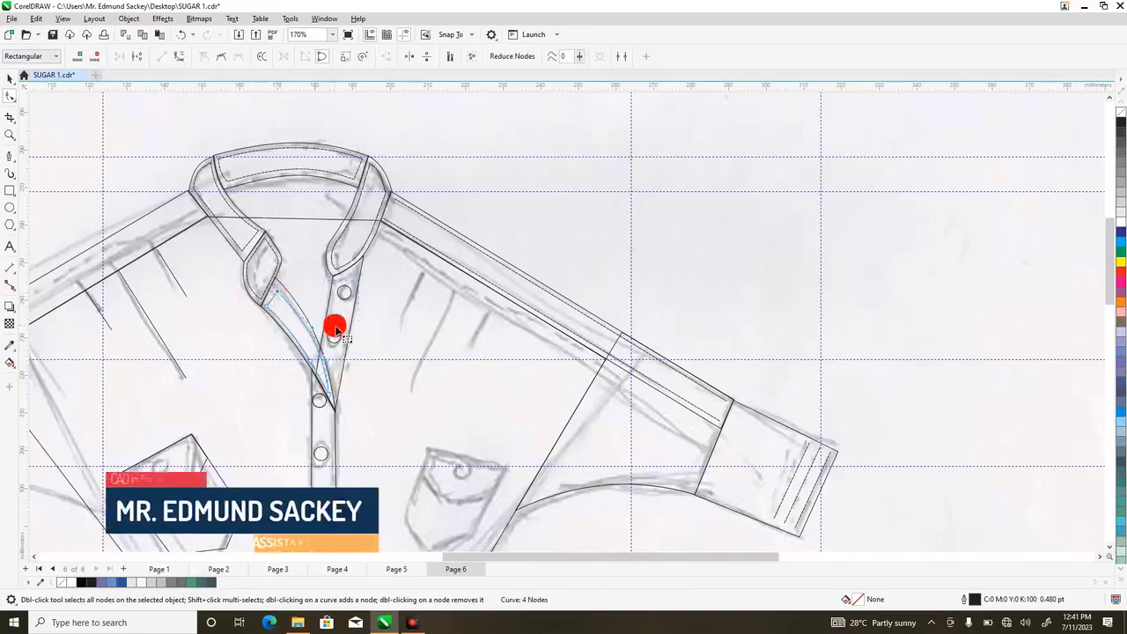
- Give the inner copy of the curved neck-opening piece a dashed line style
click(11, 81)
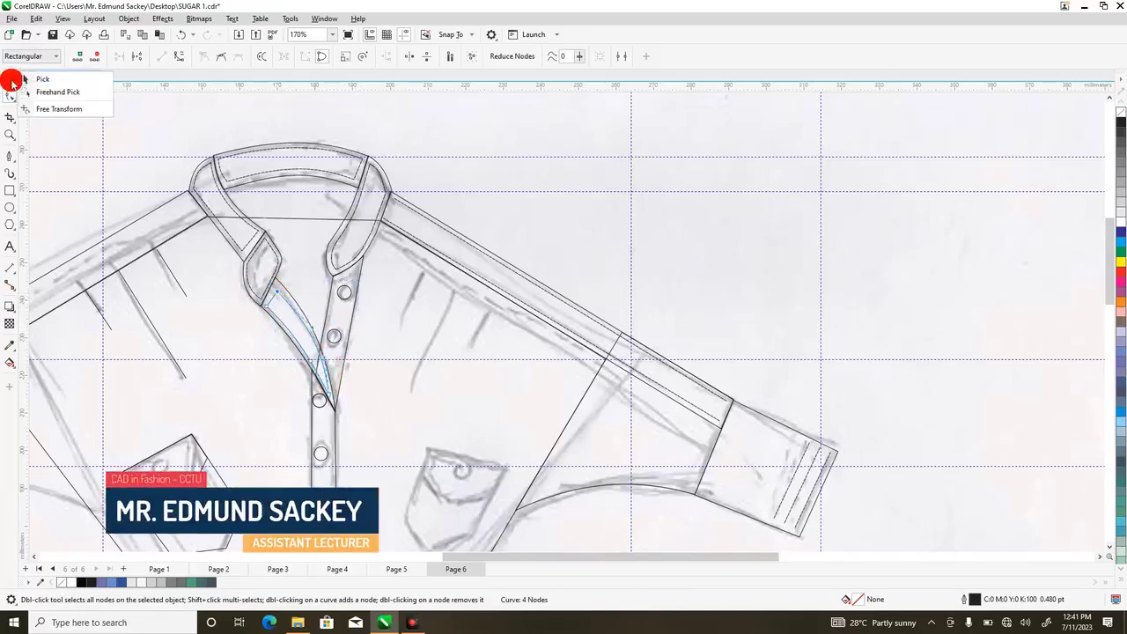
click(42, 79)
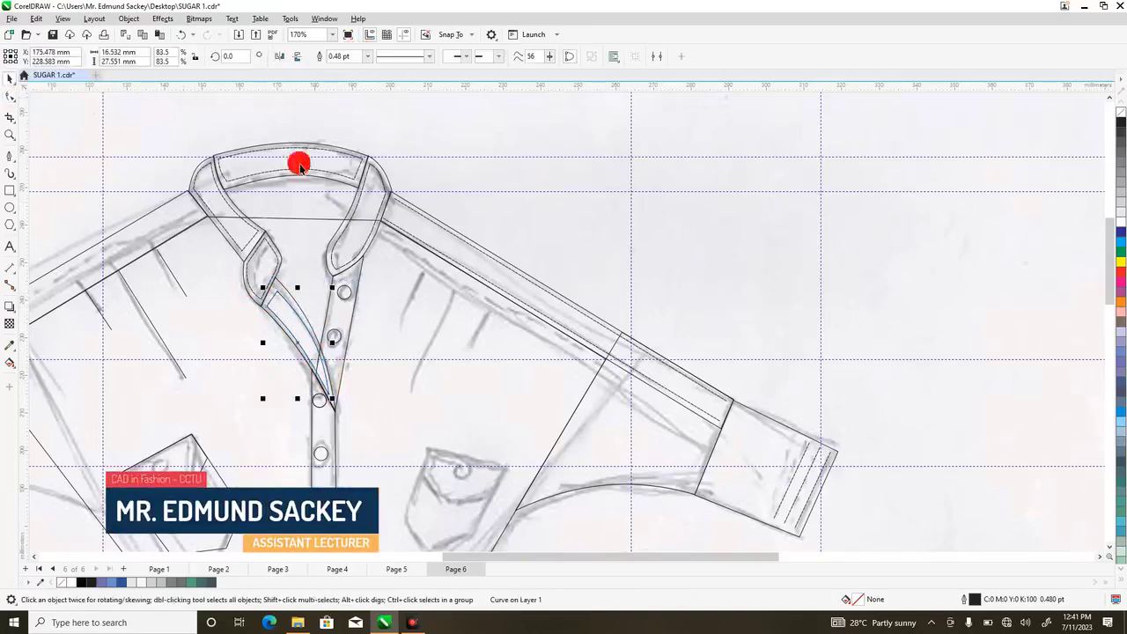
click(429, 55)
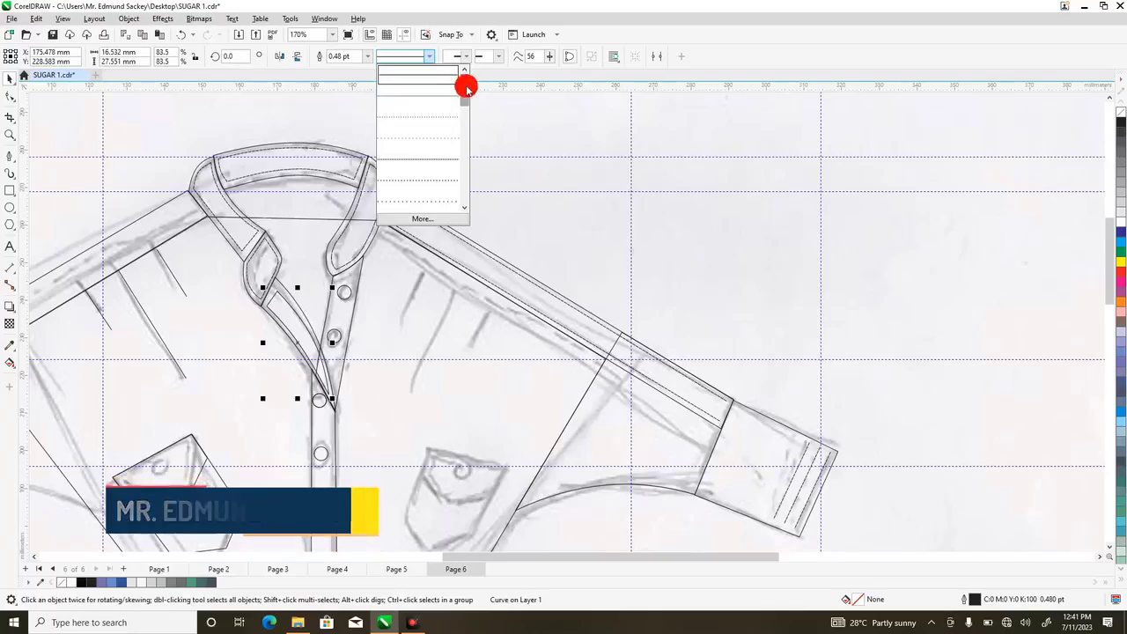
scroll(433, 167, down, 3)
click(431, 161)
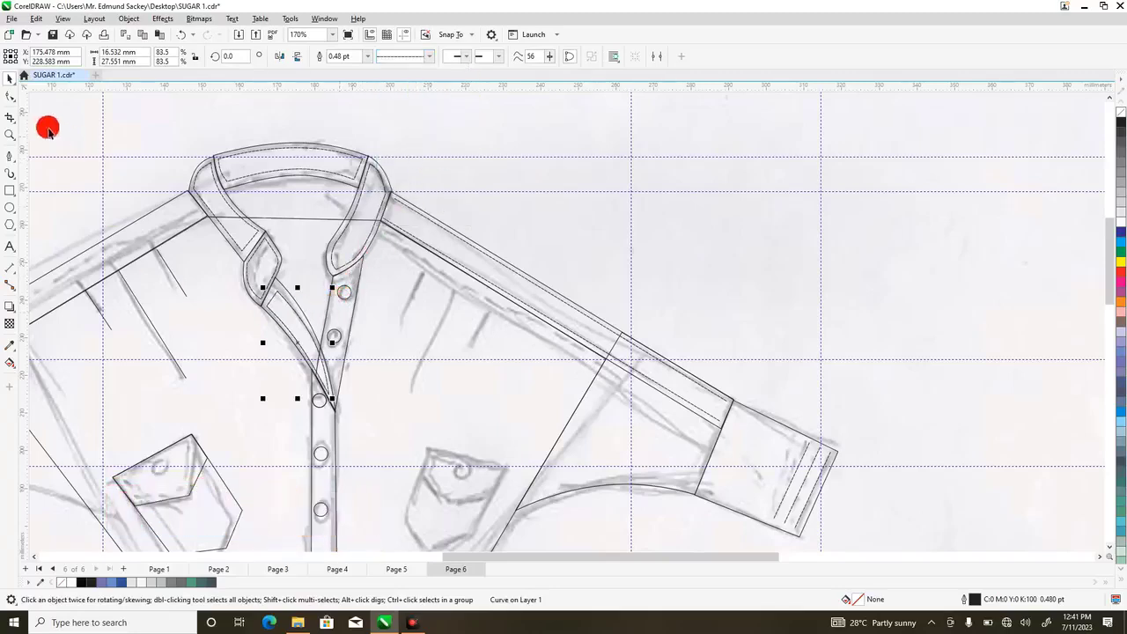
- Reposition the nodes of the dashed inner copy of the curved neck-opening piece so its edges follow the outline
click(10, 97)
drag(280, 295, 279, 289)
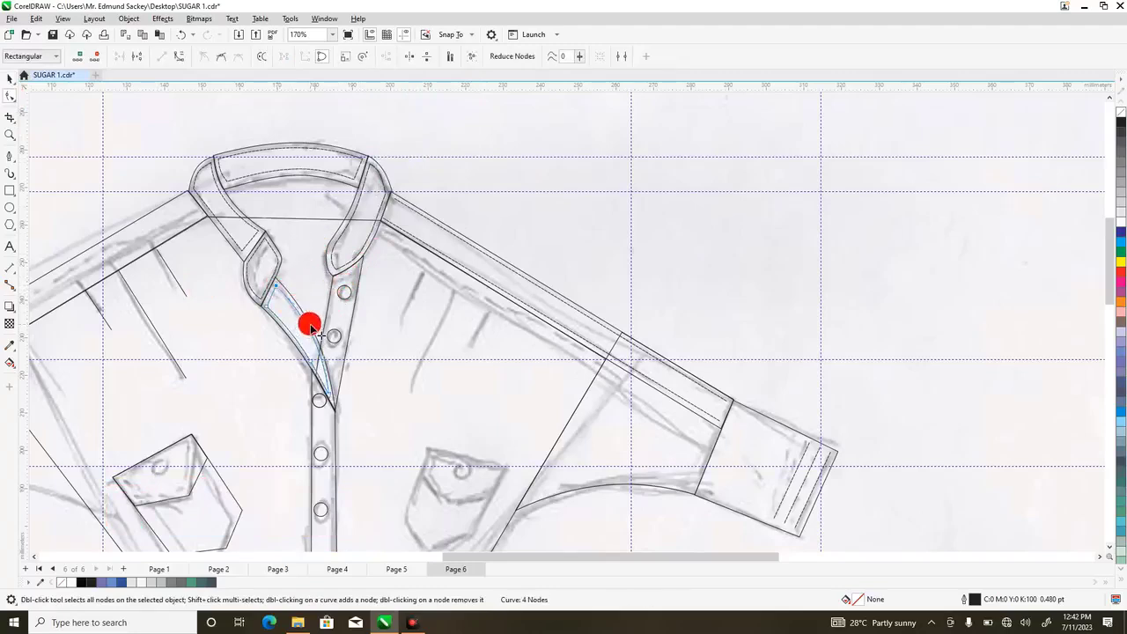
drag(313, 327, 322, 360)
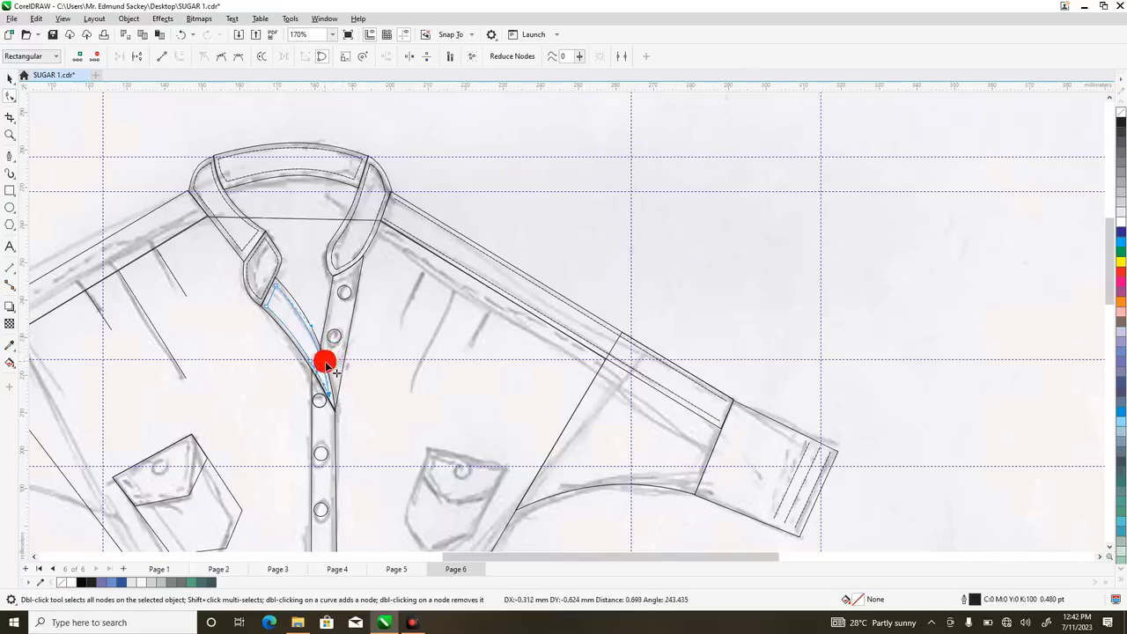
- Create a centred copy of the slanted button placket below the right collar, scaled to 64.9%, and shift its nodes to follow the outline
click(349, 319)
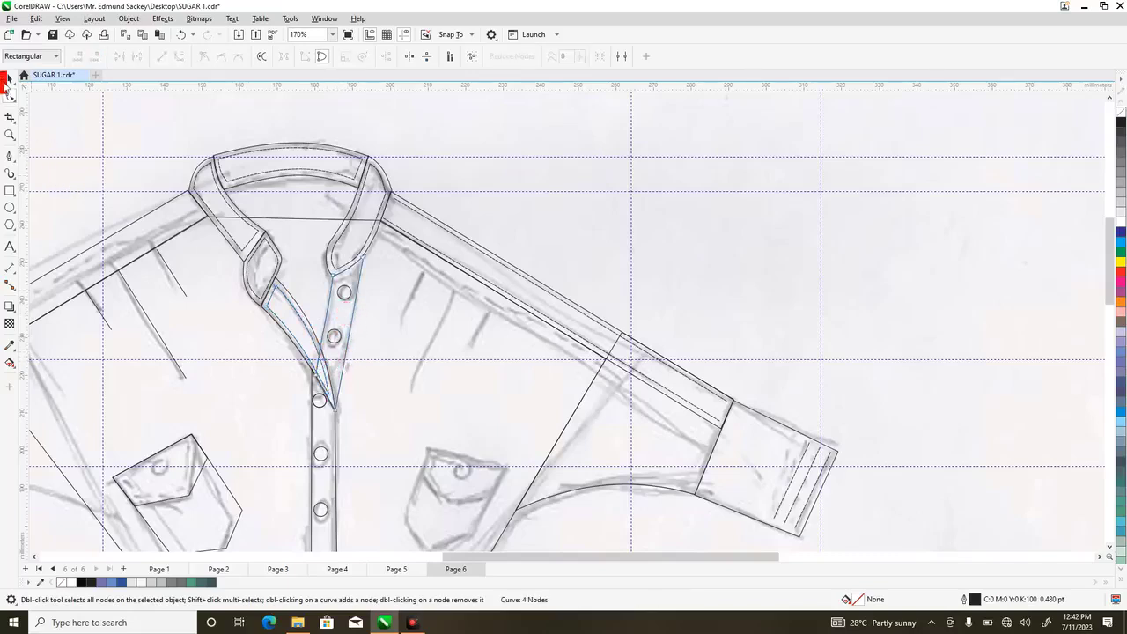
click(11, 81)
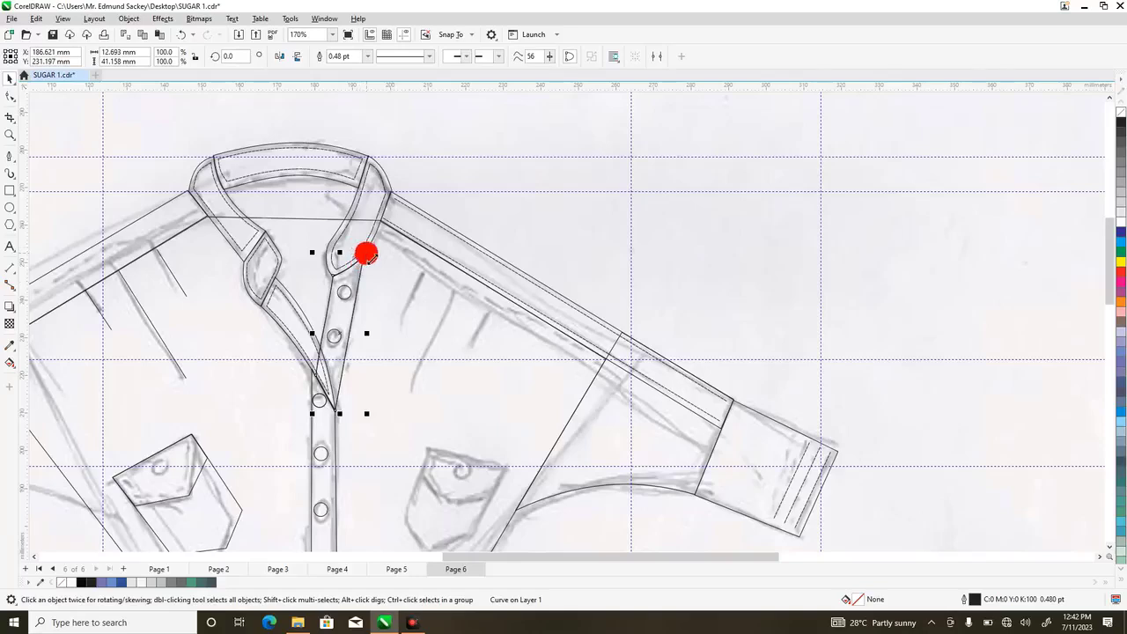
drag(367, 253, 365, 280)
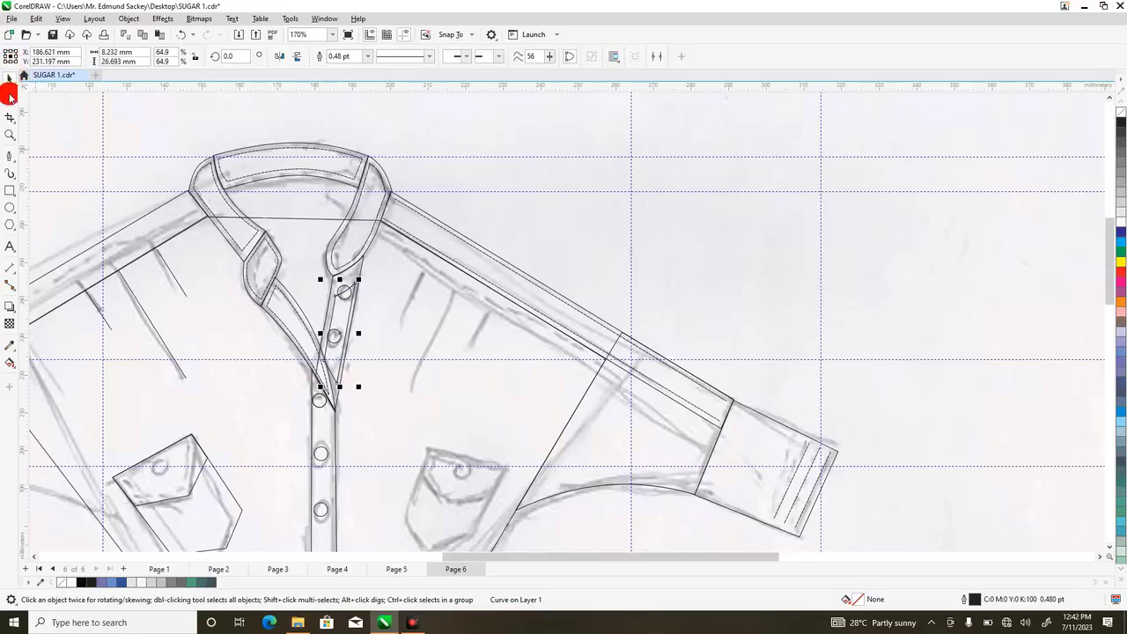
click(10, 95)
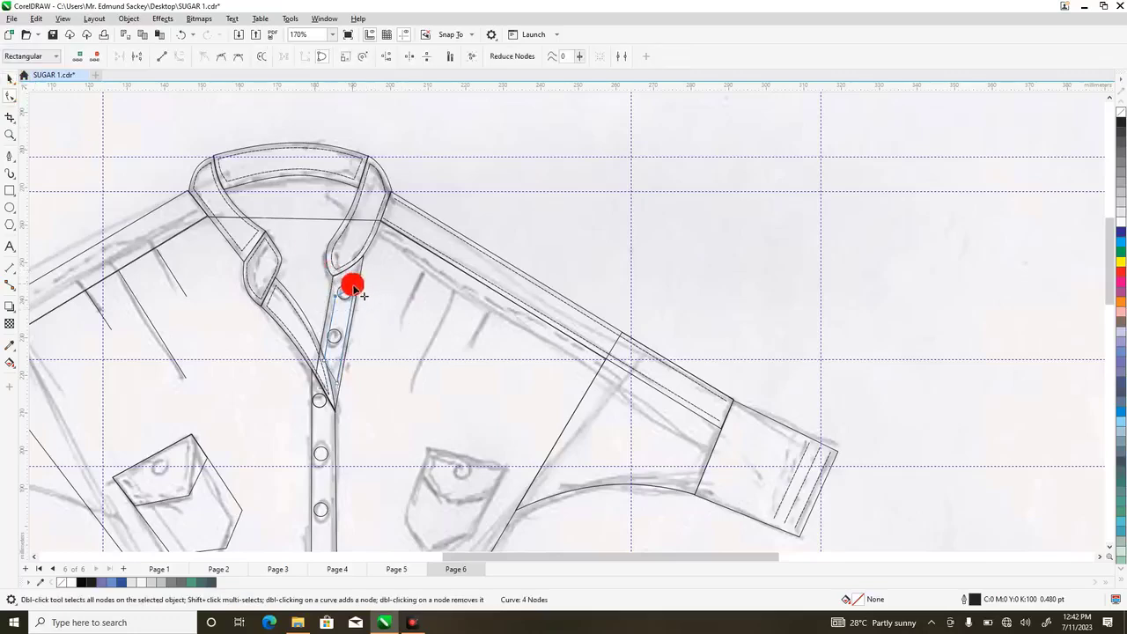
drag(356, 282, 353, 280)
mouse_move(340, 380)
mouse_down()
mouse_move(322, 360)
mouse_move(346, 387)
mouse_move(335, 382)
mouse_up()
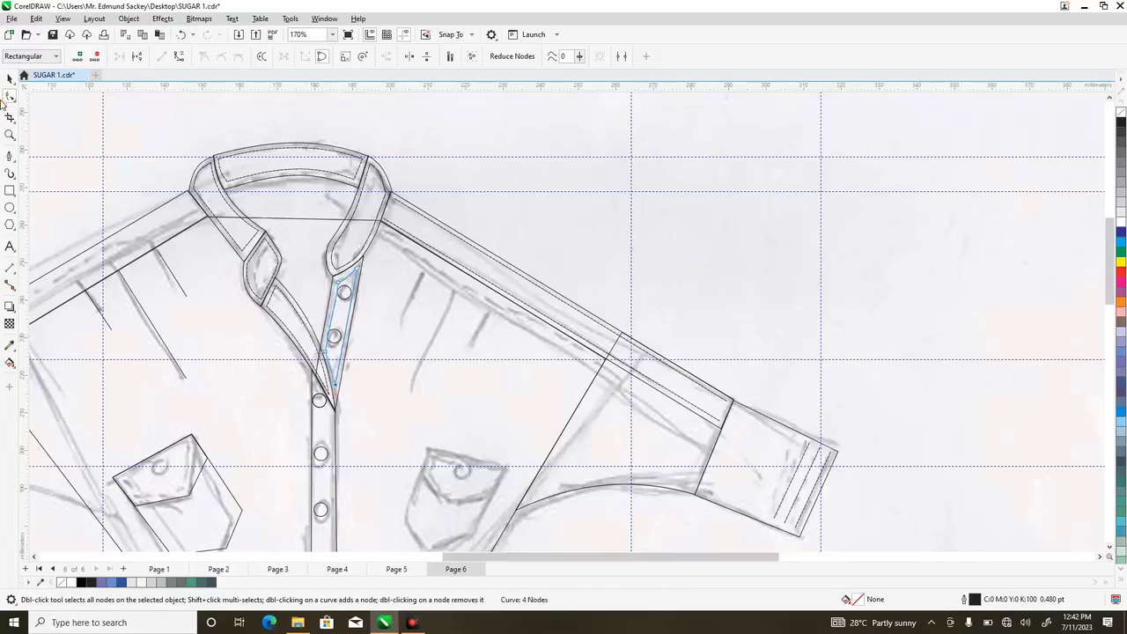
- Give the inner copy of the slanted button placket a dashed line style
click(9, 79)
click(429, 56)
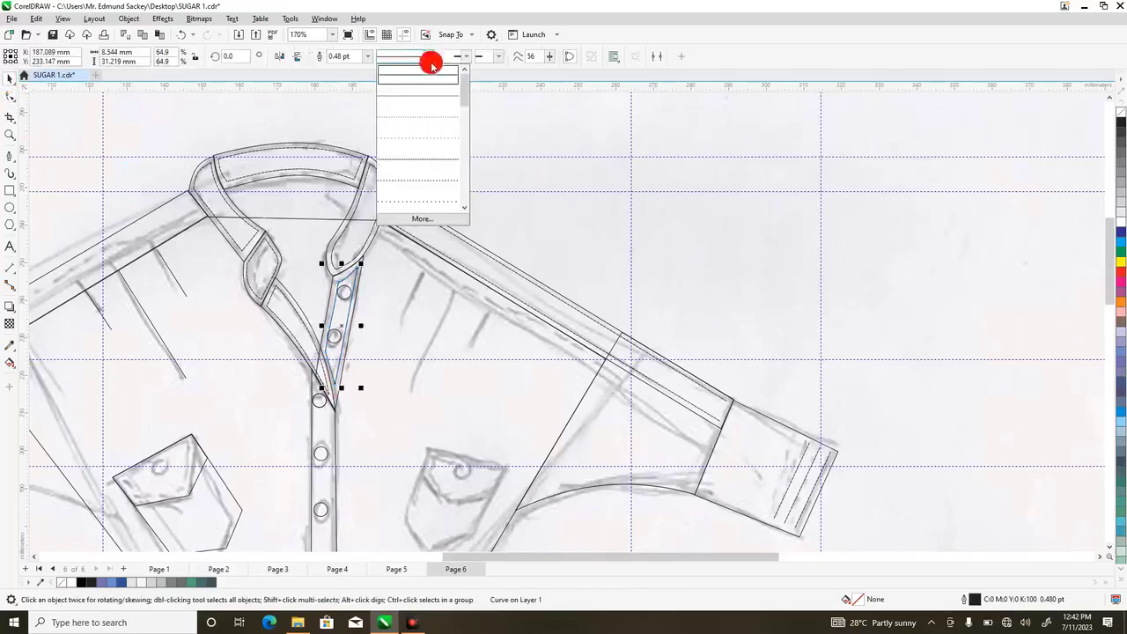
drag(467, 92, 467, 99)
click(438, 180)
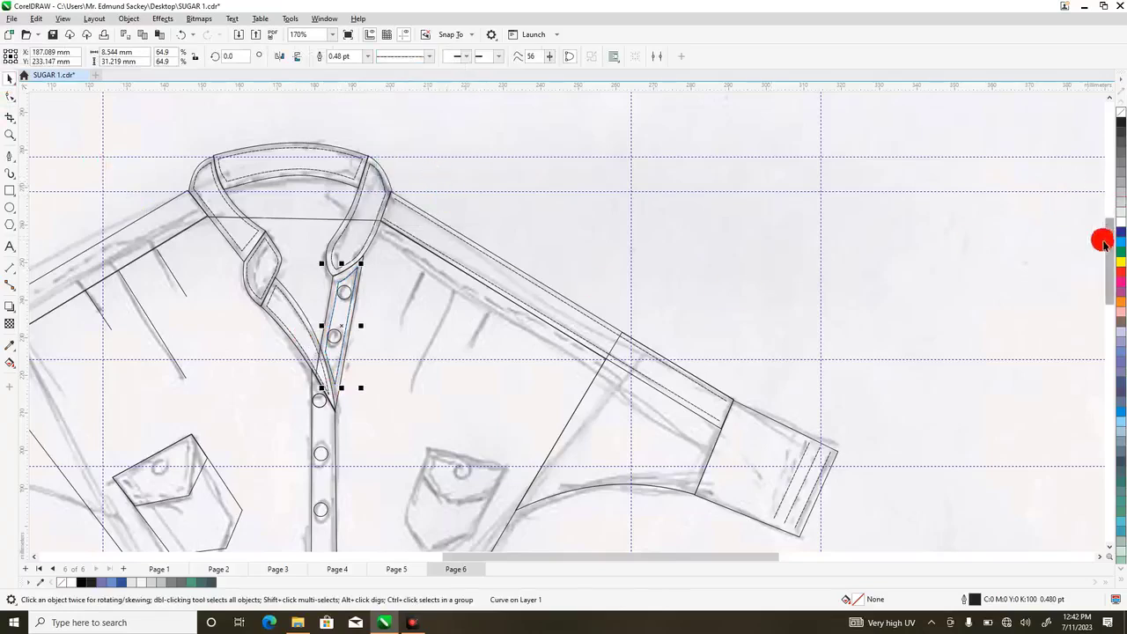
- Create a horizontally mirrored copy of the right sleeve band with its two dashed stitch lines and place it over the left sleeve band
scroll(1108, 249, down, 2)
scroll(1107, 249, down, 6)
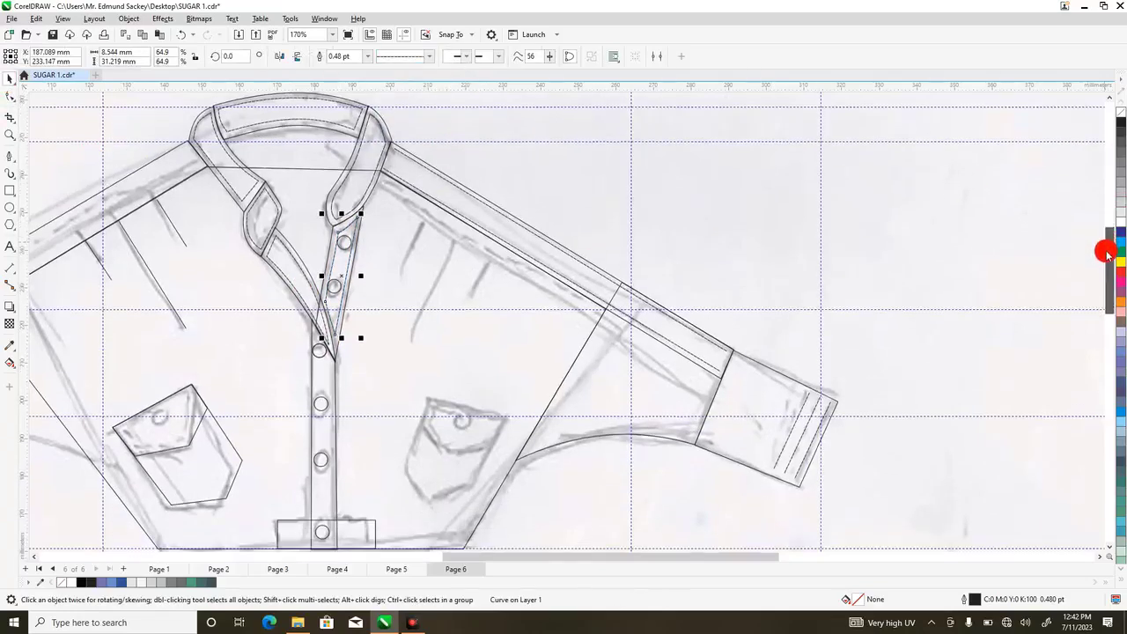
double_click(10, 135)
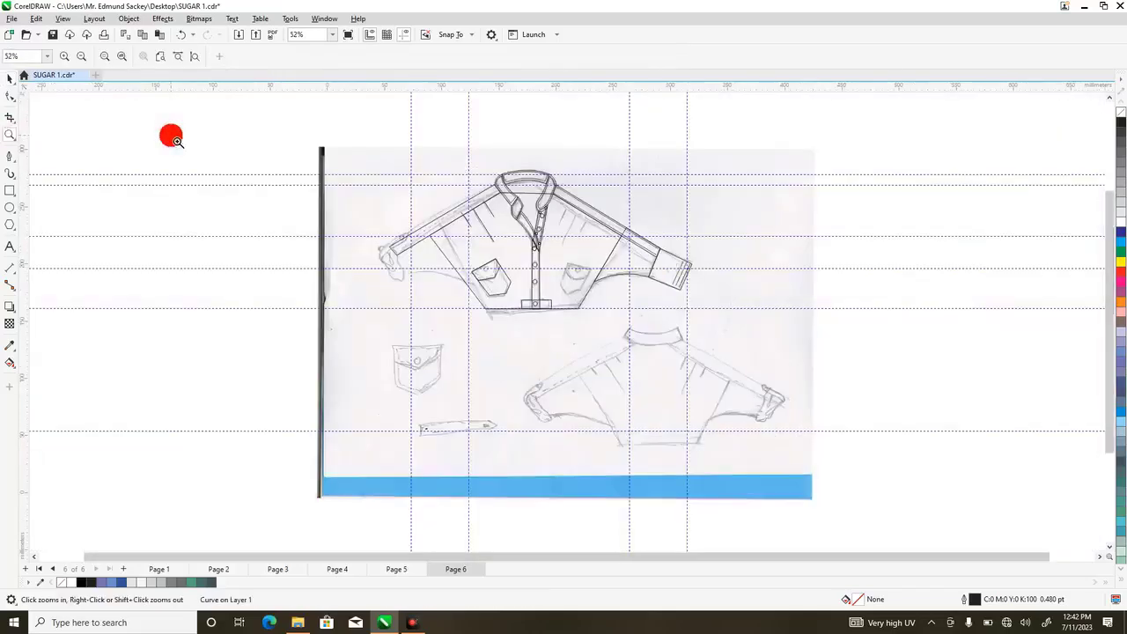
mouse_move(295, 151)
mouse_down()
mouse_move(608, 304)
mouse_move(742, 352)
mouse_up()
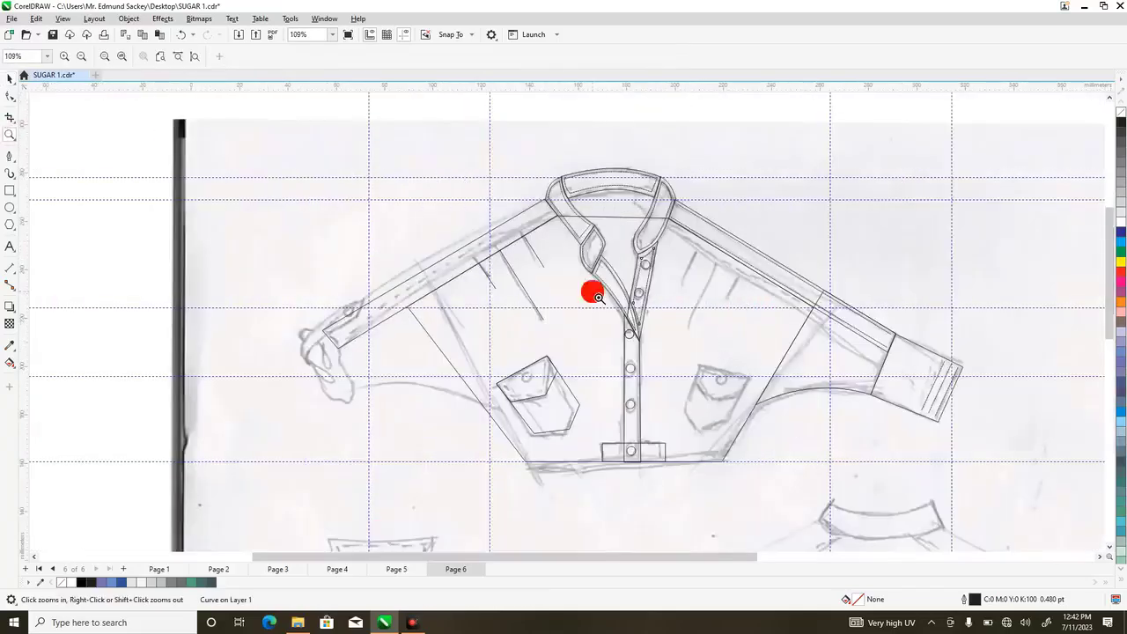
click(10, 78)
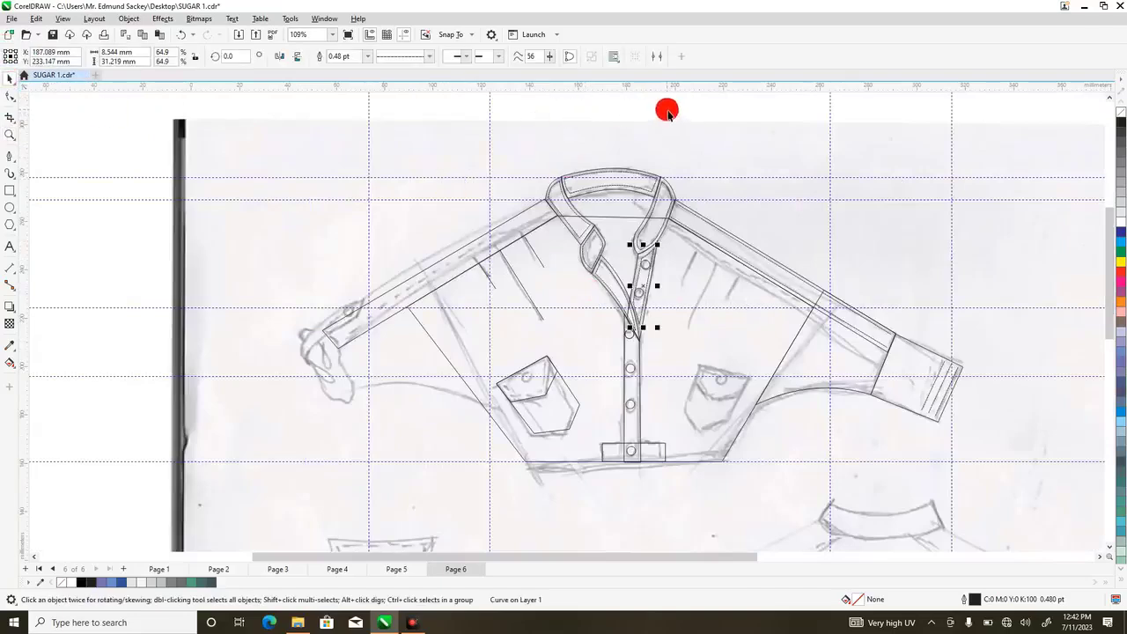
drag(667, 112, 905, 356)
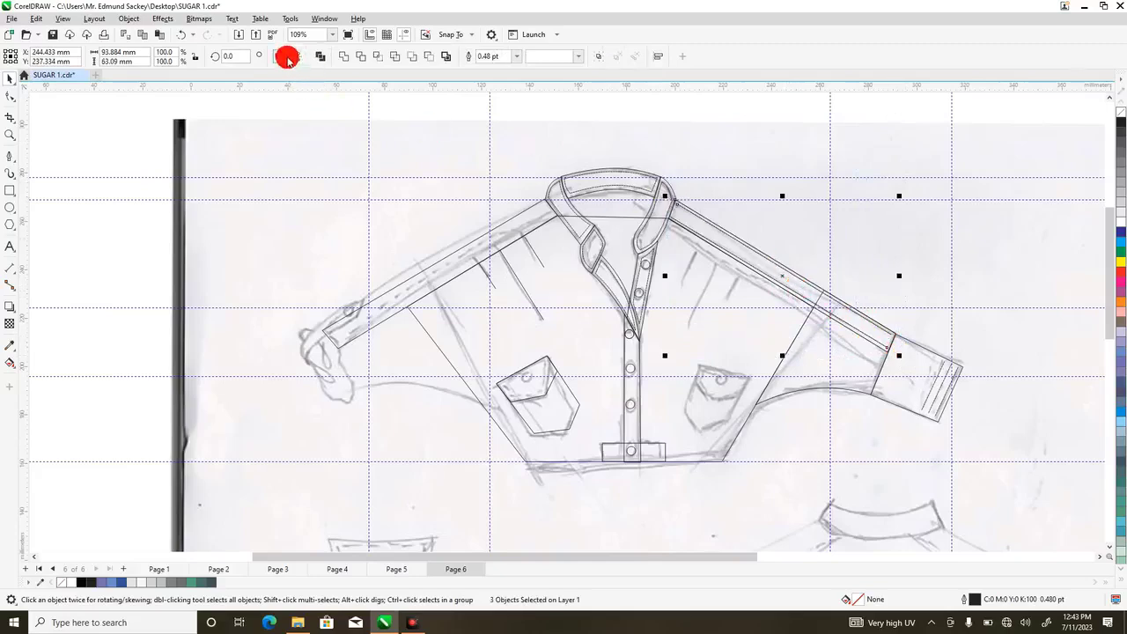
click(278, 56)
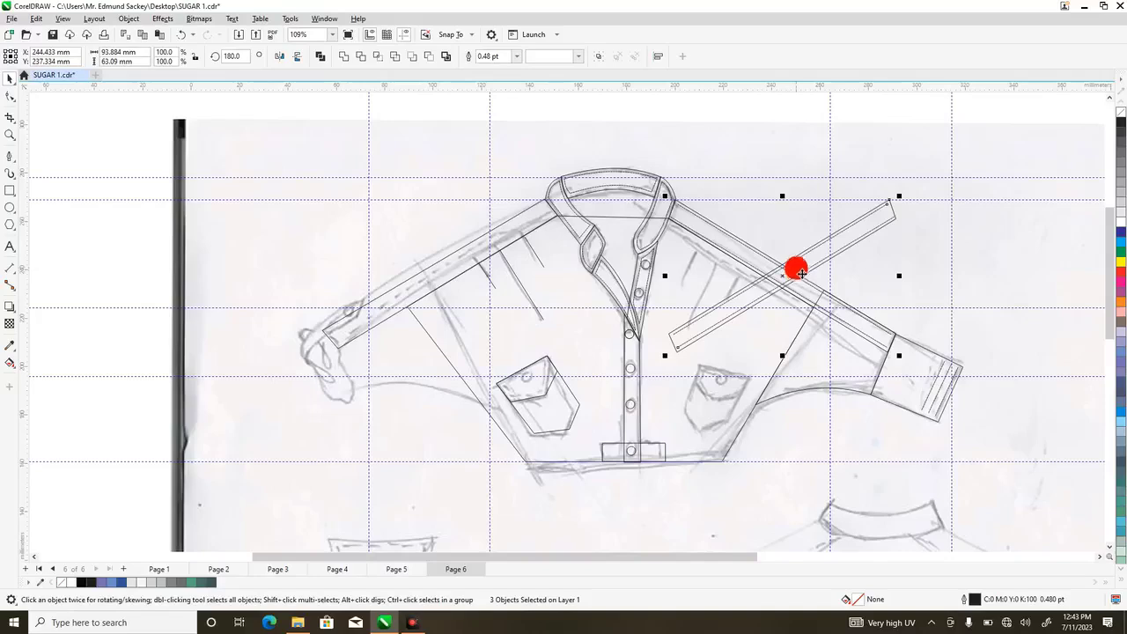
drag(799, 272, 452, 264)
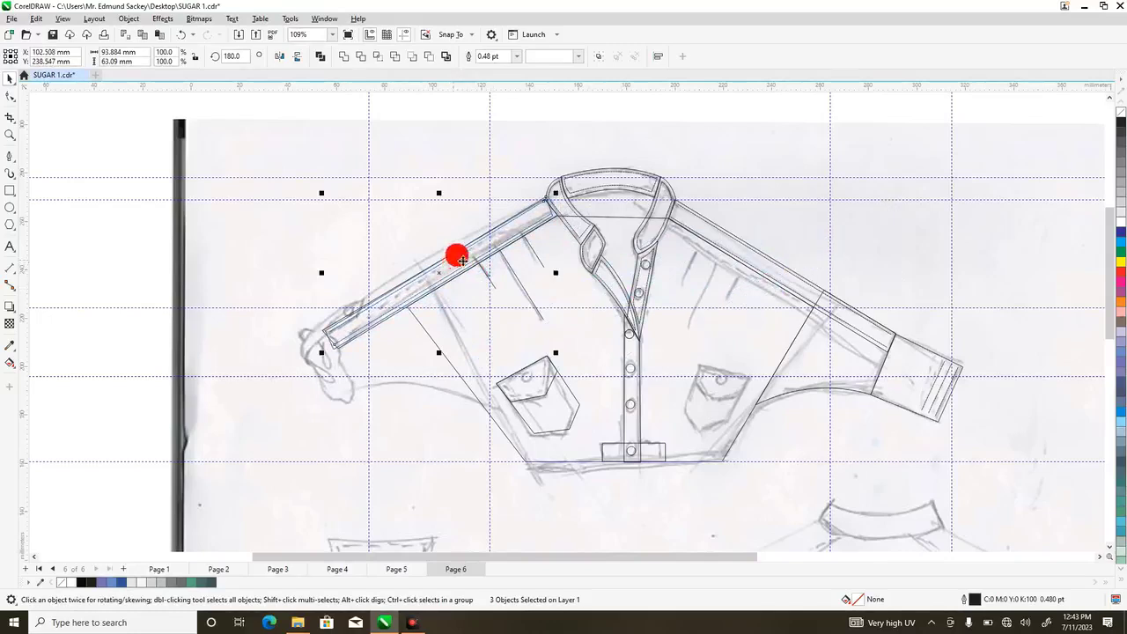
click(434, 121)
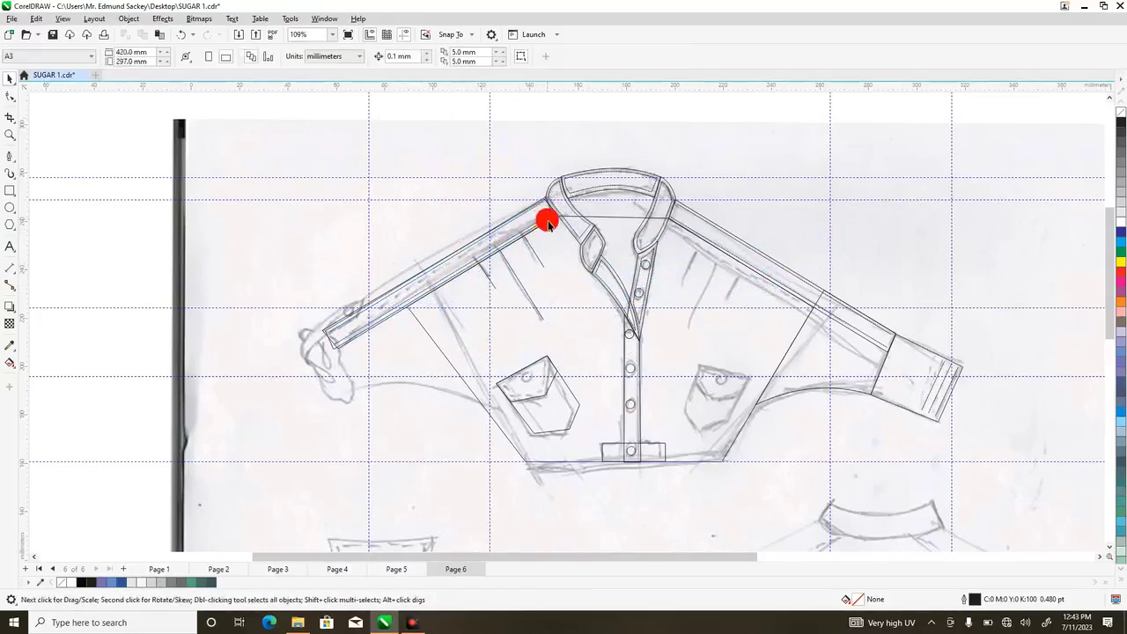
click(548, 224)
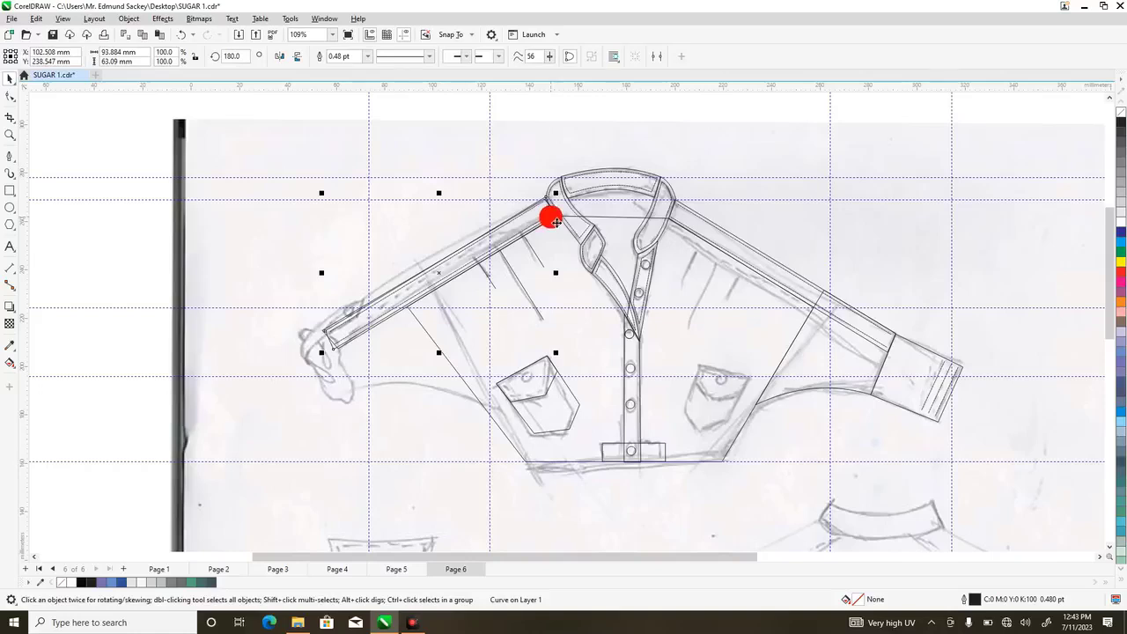
key(Escape)
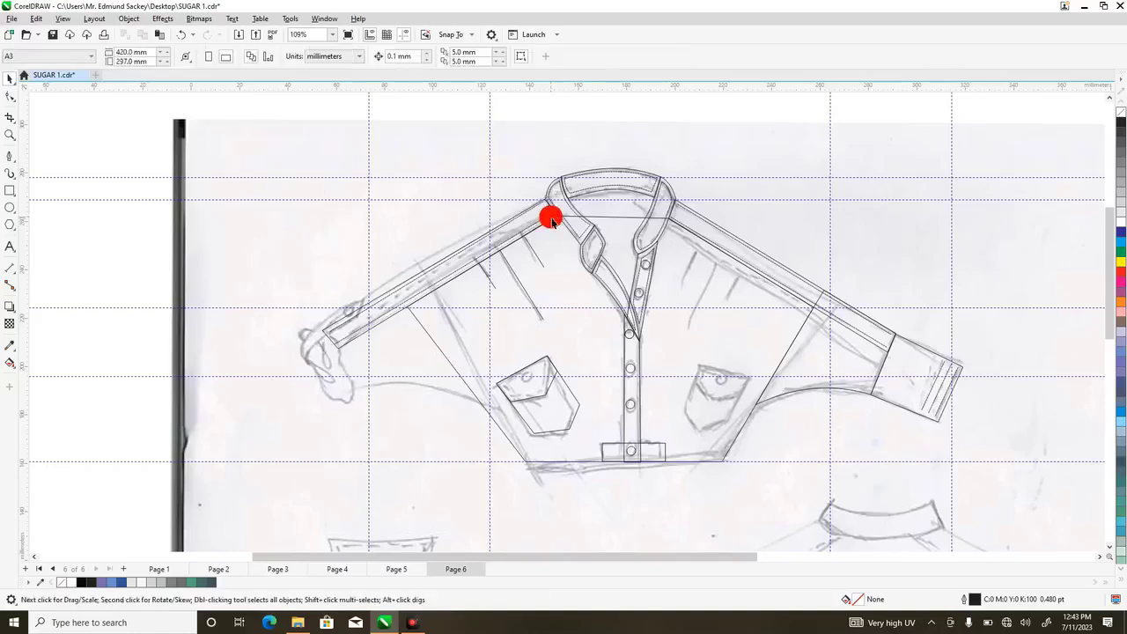
- Adjust the end nodes of the left sleeve band's two dashed stitch lines to run parallel to the band edges and reach its ends
click(9, 134)
drag(224, 159, 562, 372)
click(10, 96)
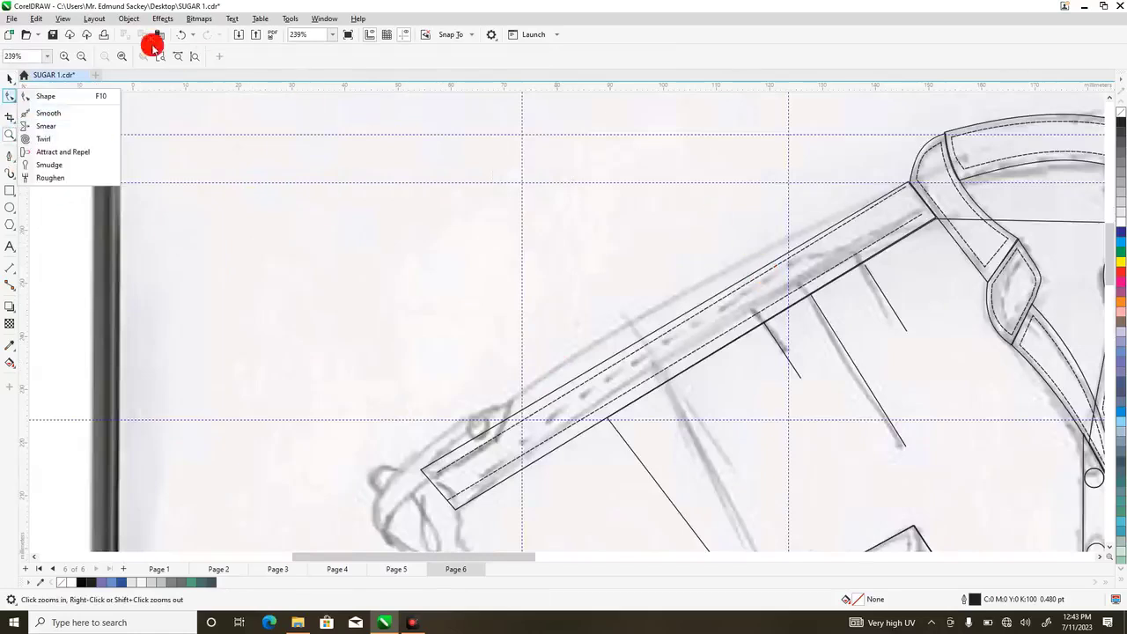
click(52, 95)
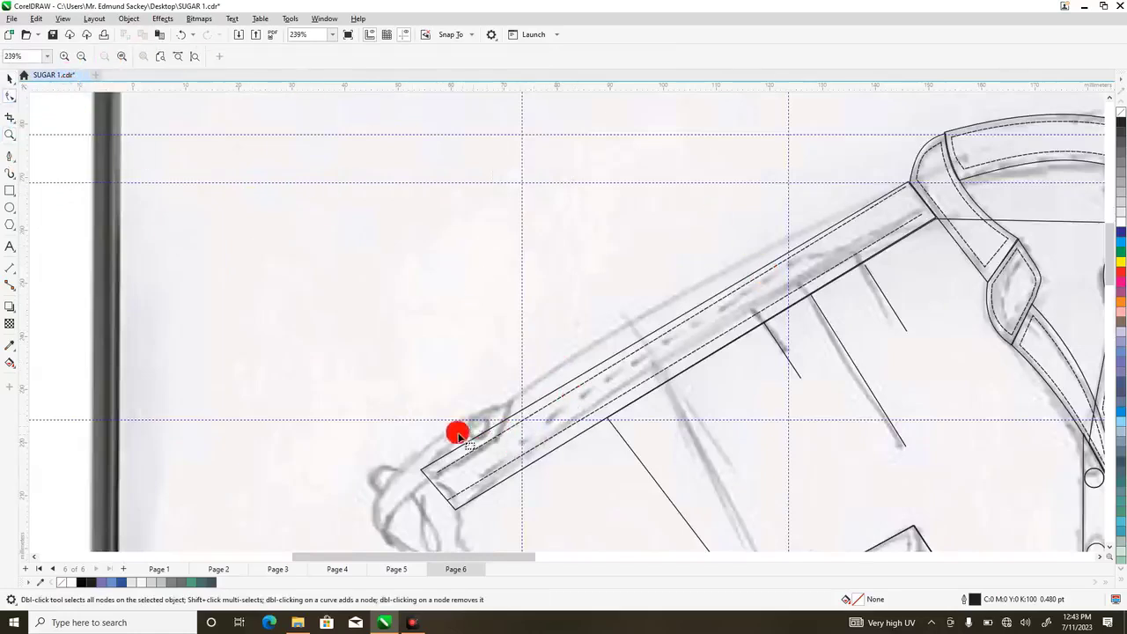
click(437, 470)
drag(440, 473, 434, 471)
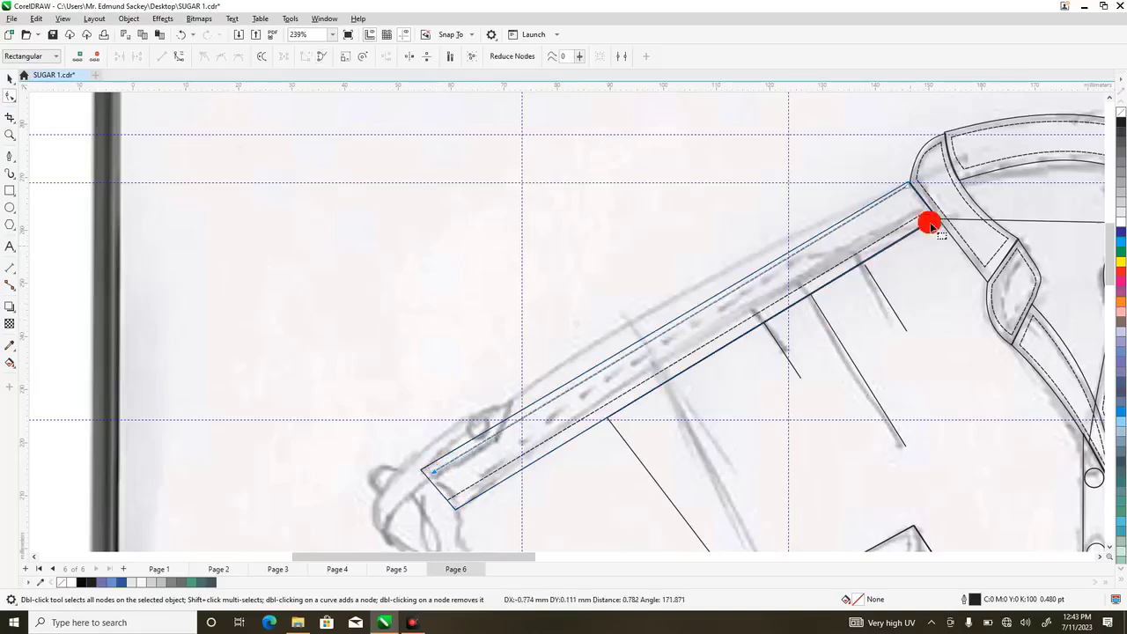
click(912, 194)
drag(912, 193, 913, 227)
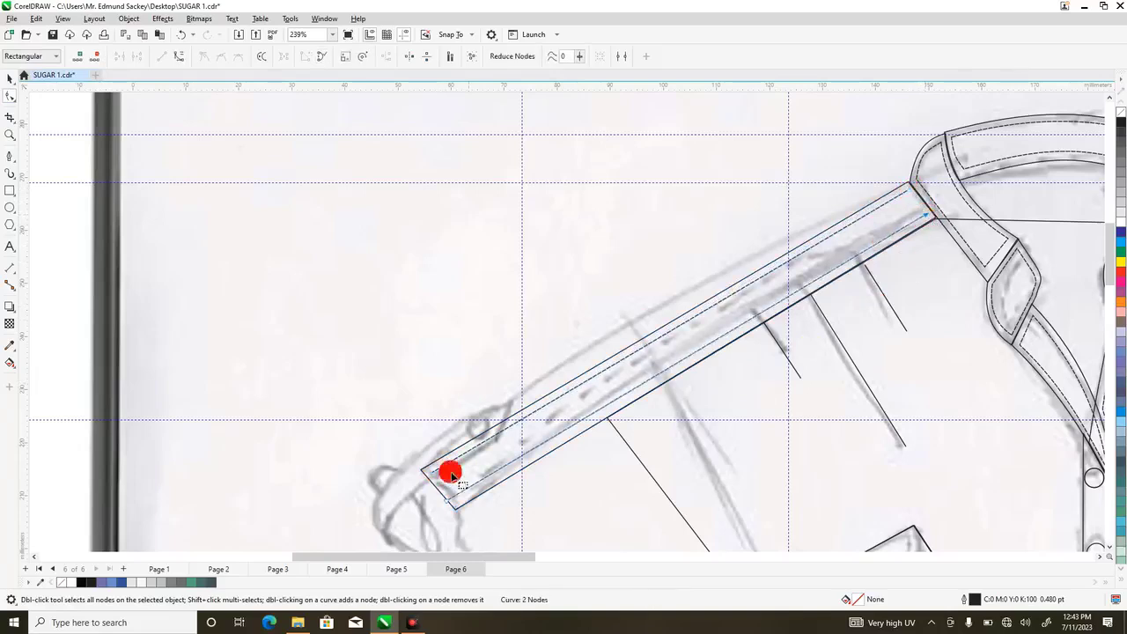
drag(448, 501, 456, 504)
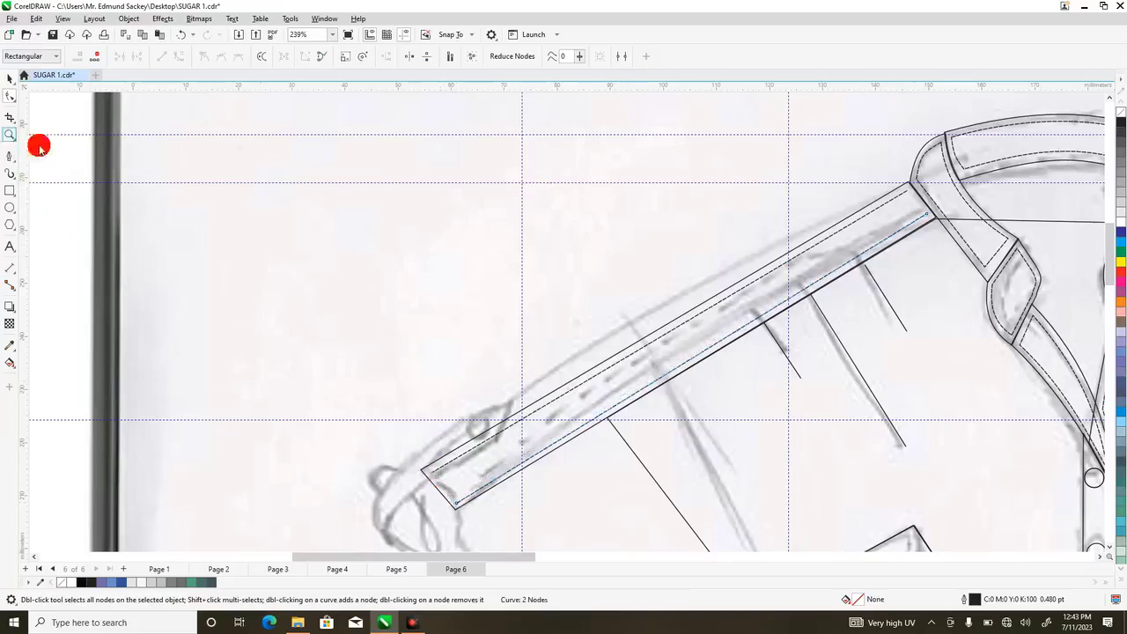
- Copy the three pleat lines below the left shoulder, mirror the copy horizontally and place it below the right sleeve band
click(10, 134)
right_click(176, 188)
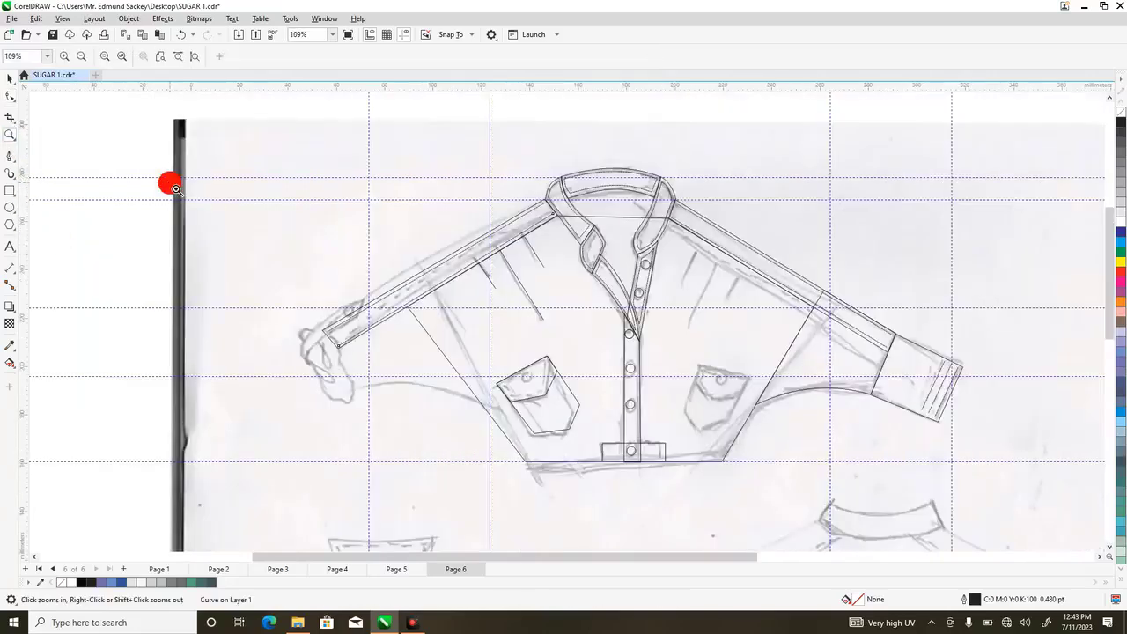
click(10, 79)
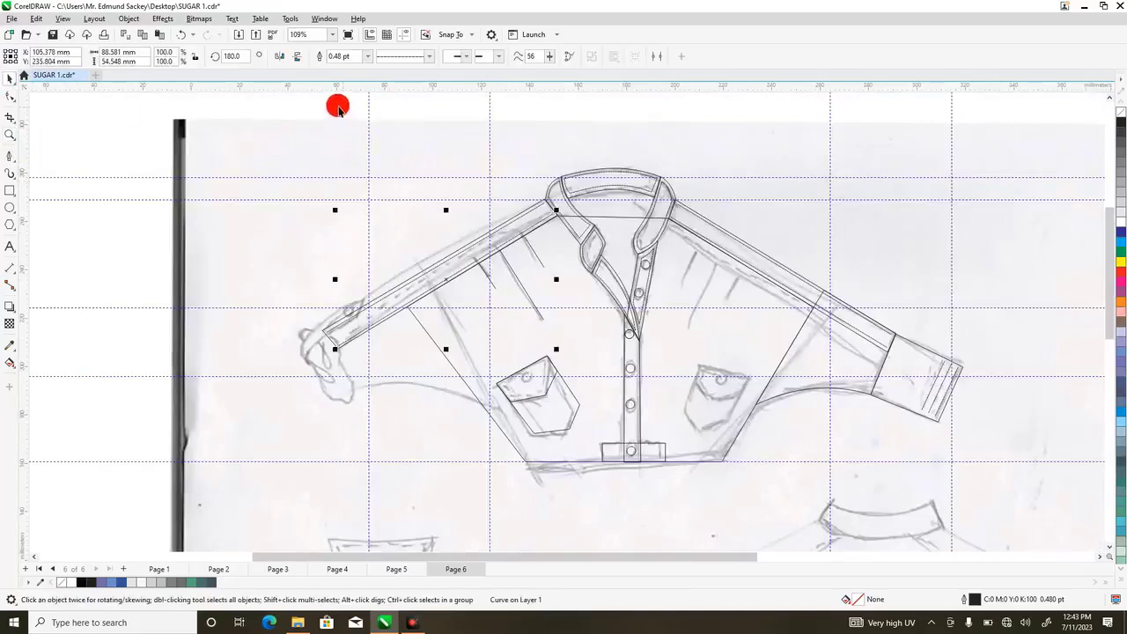
drag(334, 103, 572, 334)
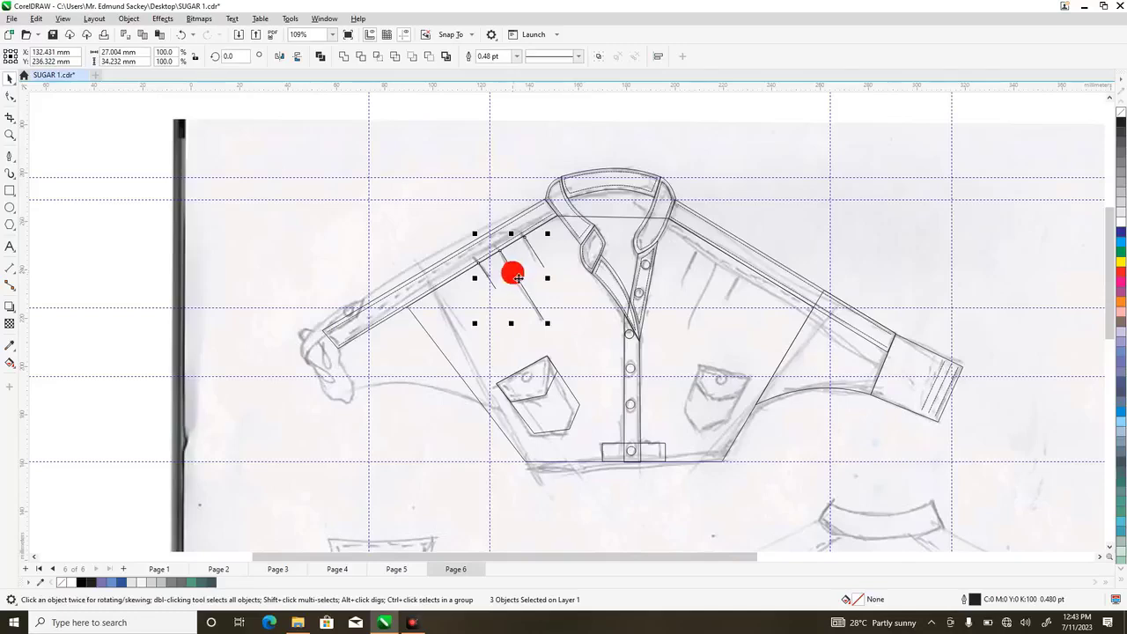
mouse_move(518, 277)
mouse_down()
mouse_move(712, 314)
mouse_move(719, 292)
mouse_up()
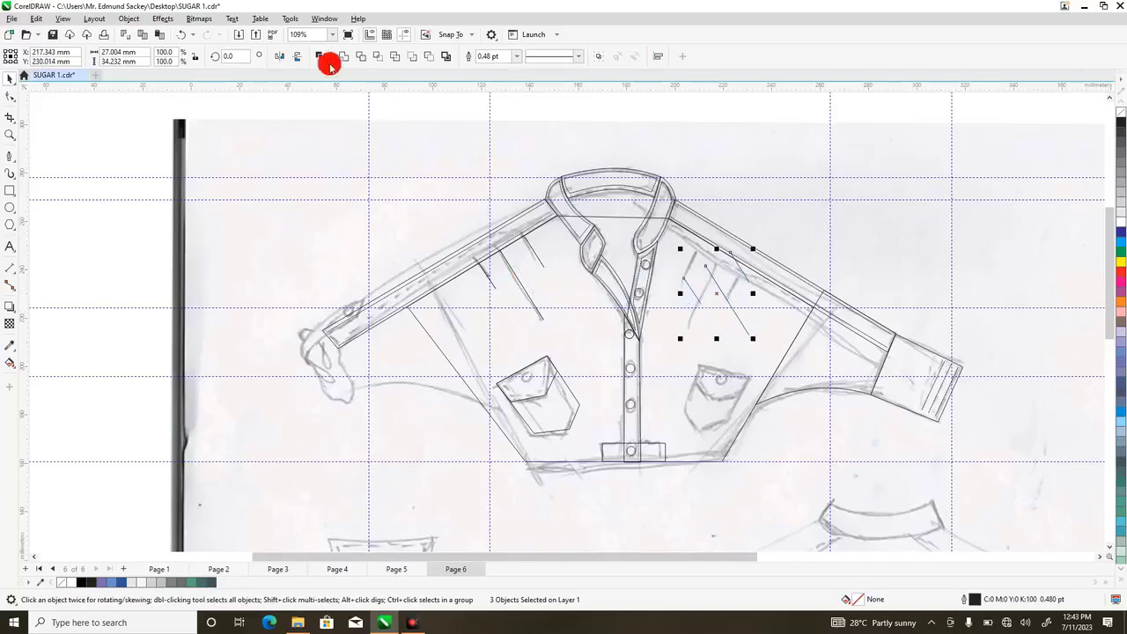
click(278, 56)
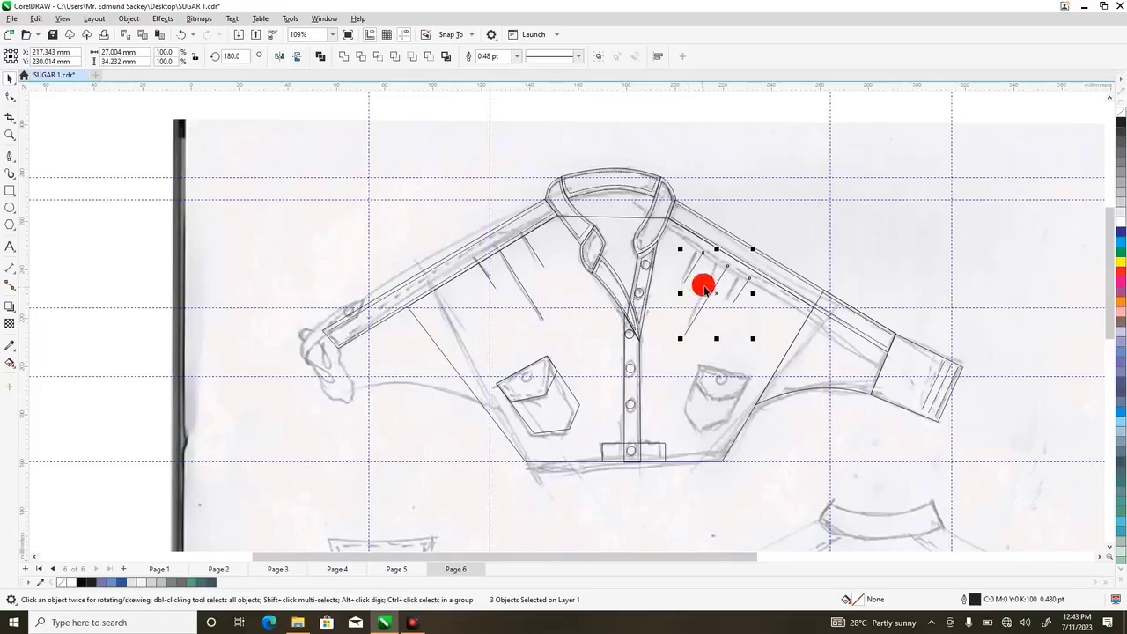
drag(718, 296, 720, 291)
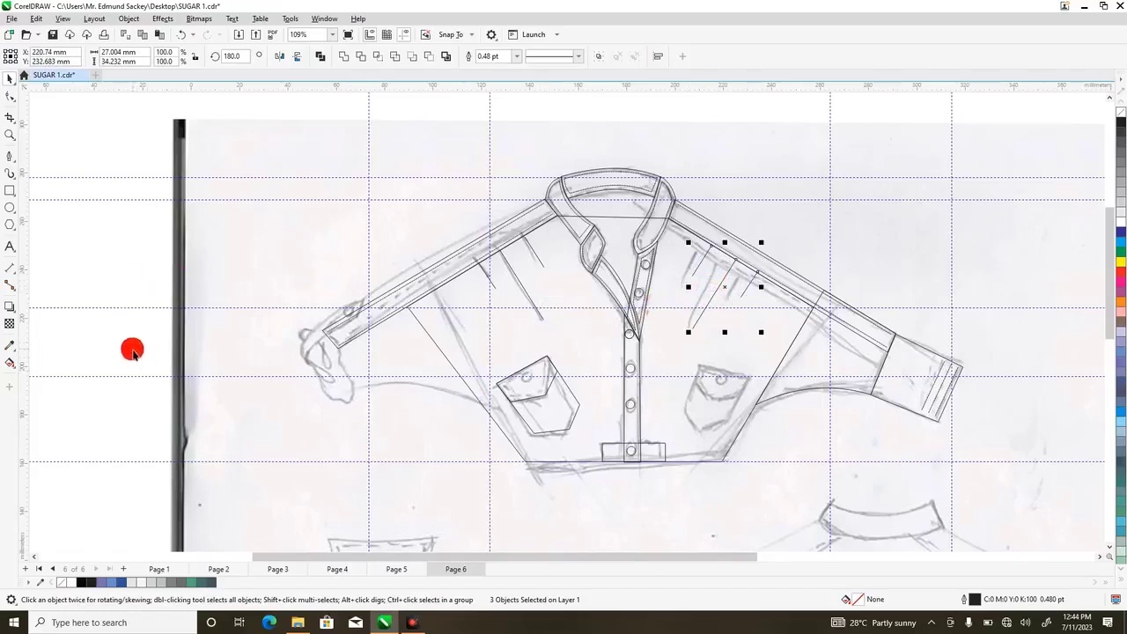
- Make a smaller copy of the left pocket flap inside its outline, scaled about its centre to about 80%
drag(132, 350, 583, 458)
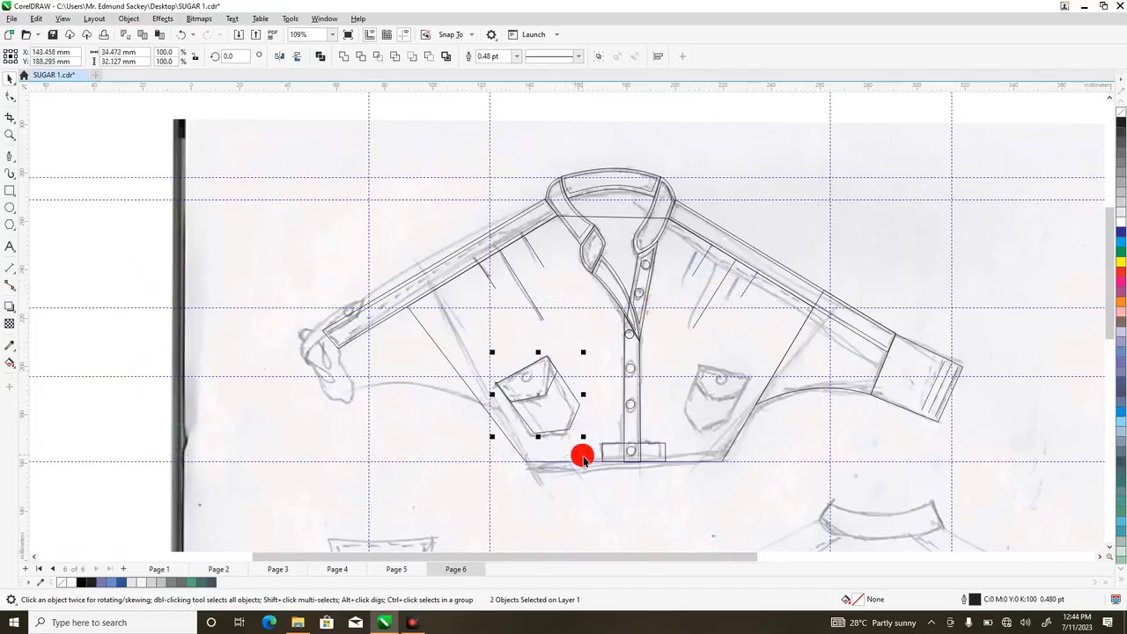
click(197, 334)
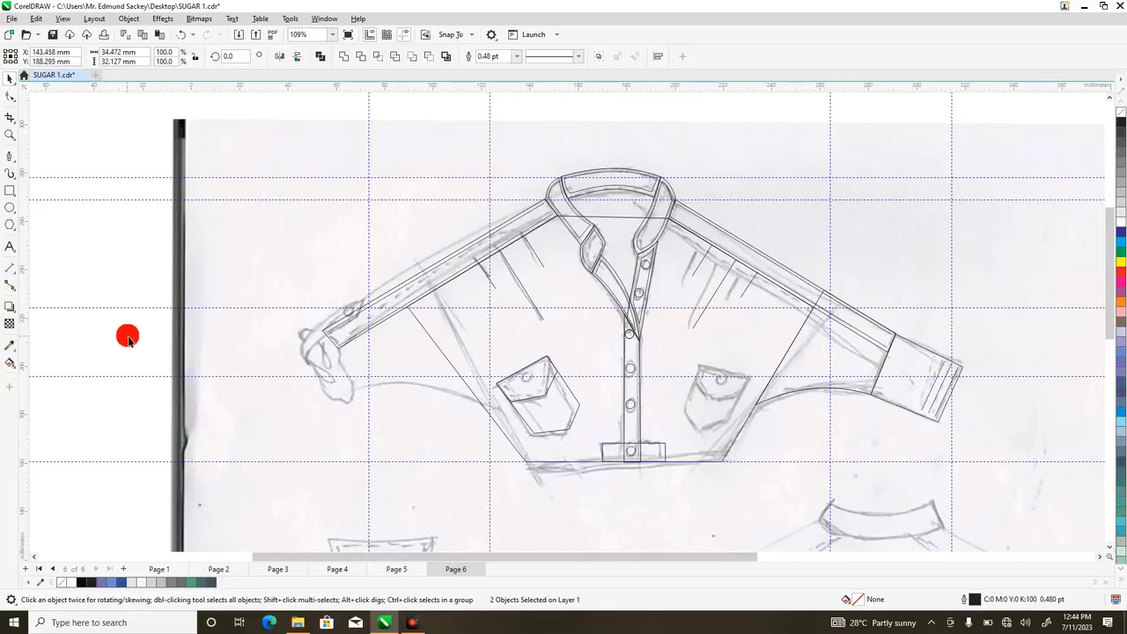
click(524, 395)
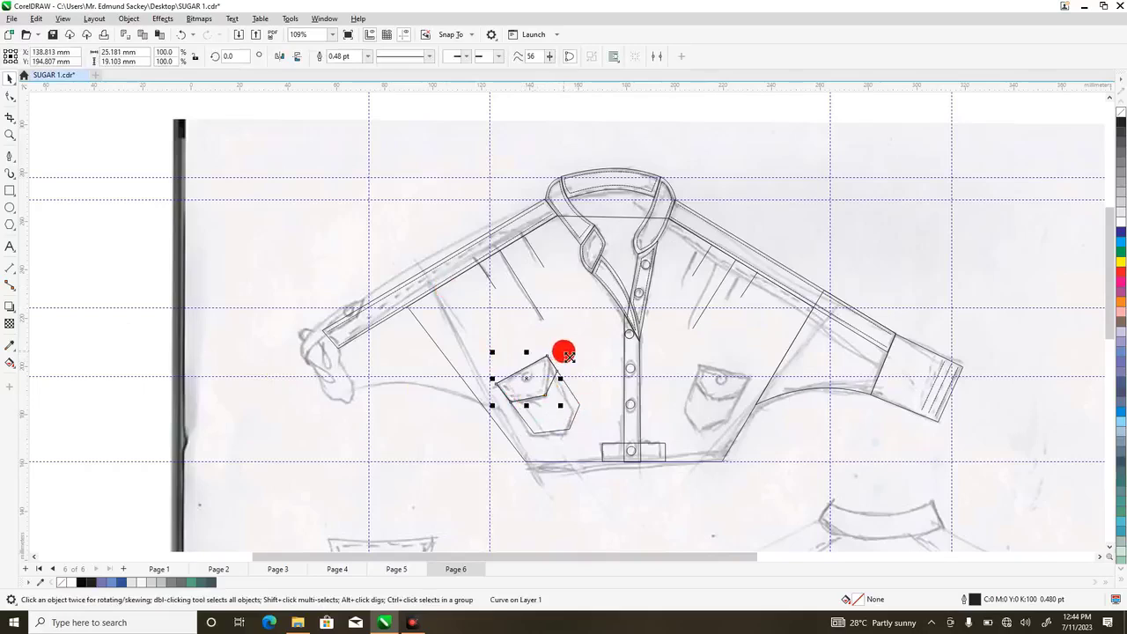
drag(568, 355, 566, 361)
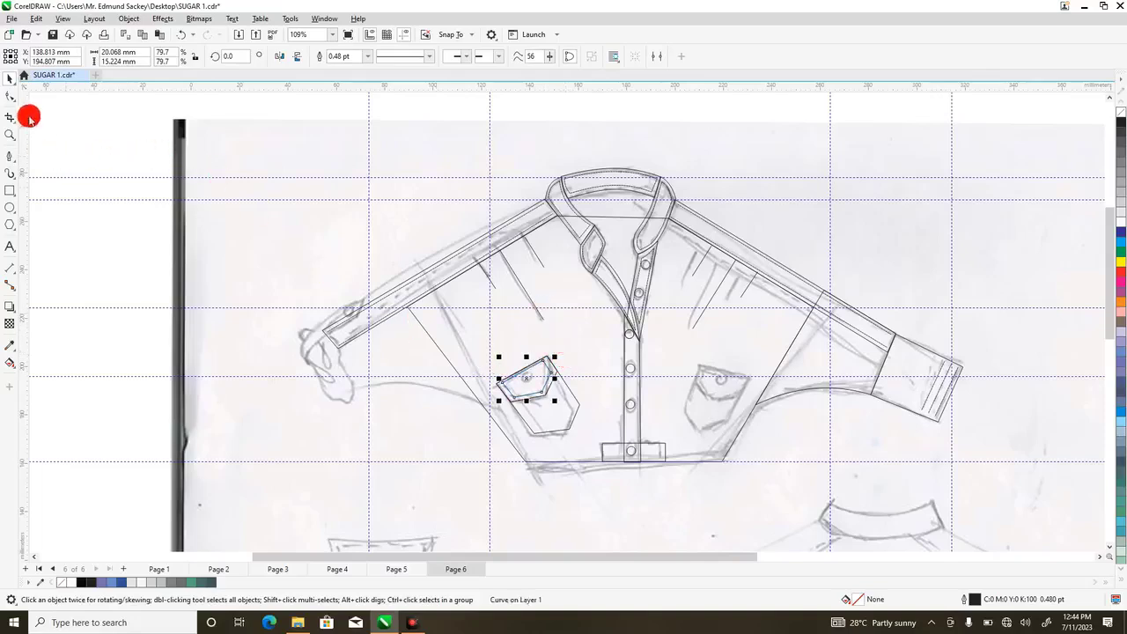
- Nudge the upper nodes of the inner pocket flap copy slightly down from the flap's top edge
click(10, 95)
click(68, 97)
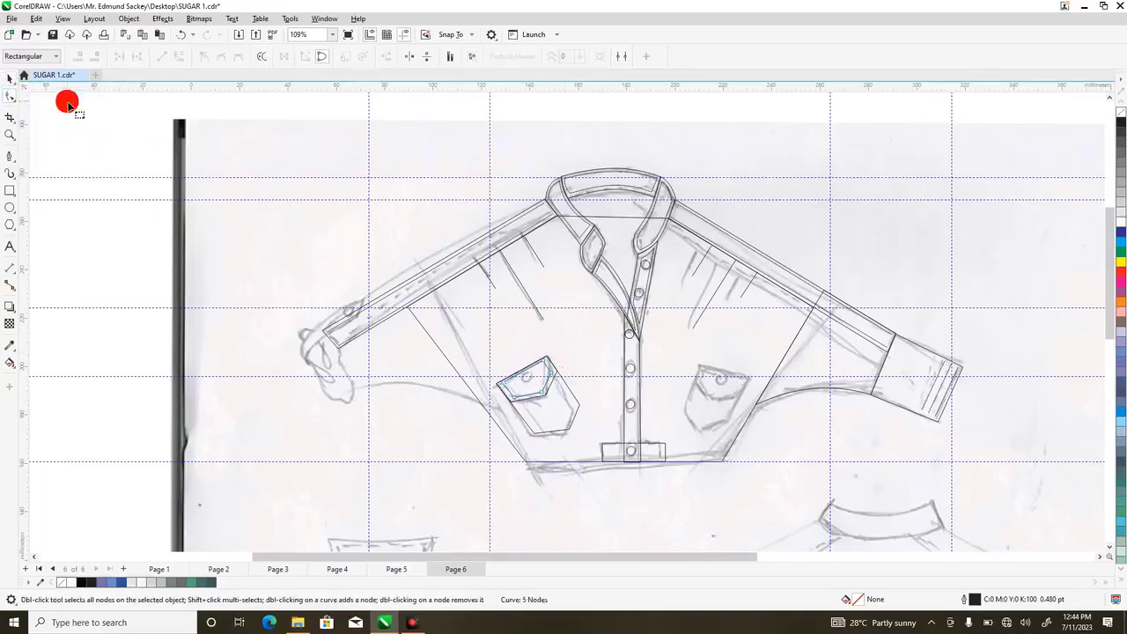
drag(463, 343, 542, 386)
key(Down)
key(Down)
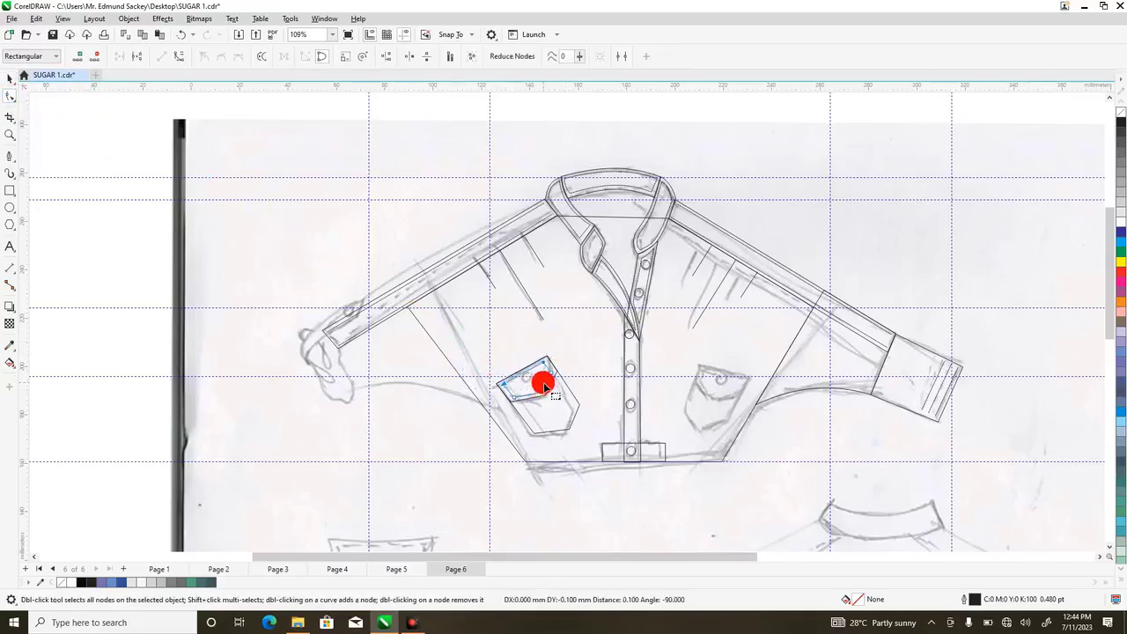
- Give the inner copy of the left pocket flap a dashed line style as its stitch line
click(10, 77)
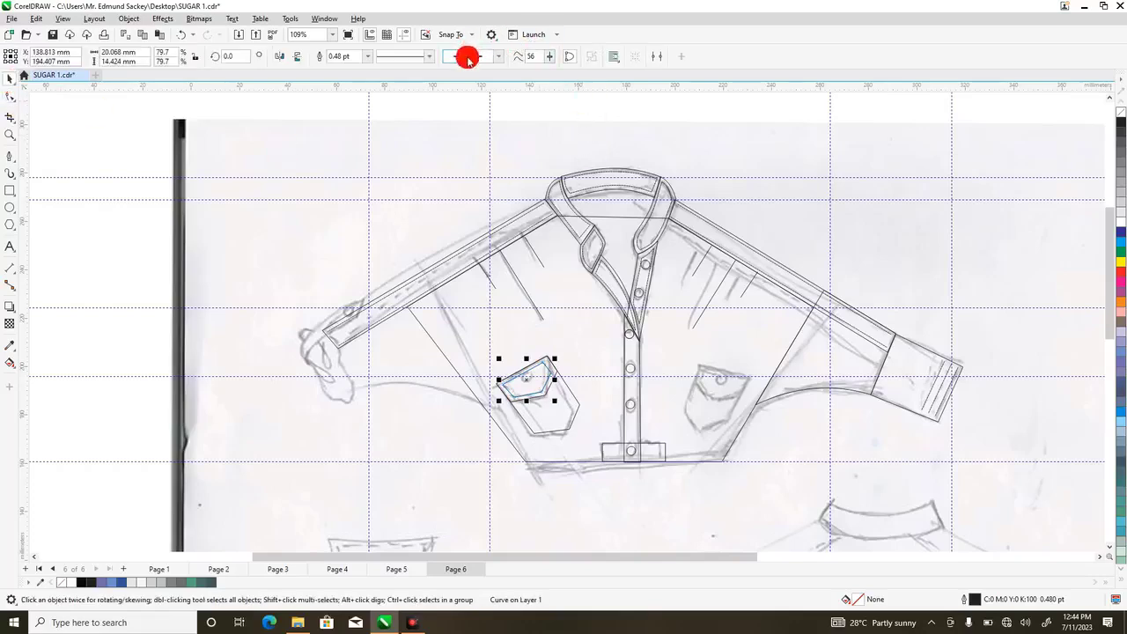
click(429, 57)
scroll(464, 105, down, 1)
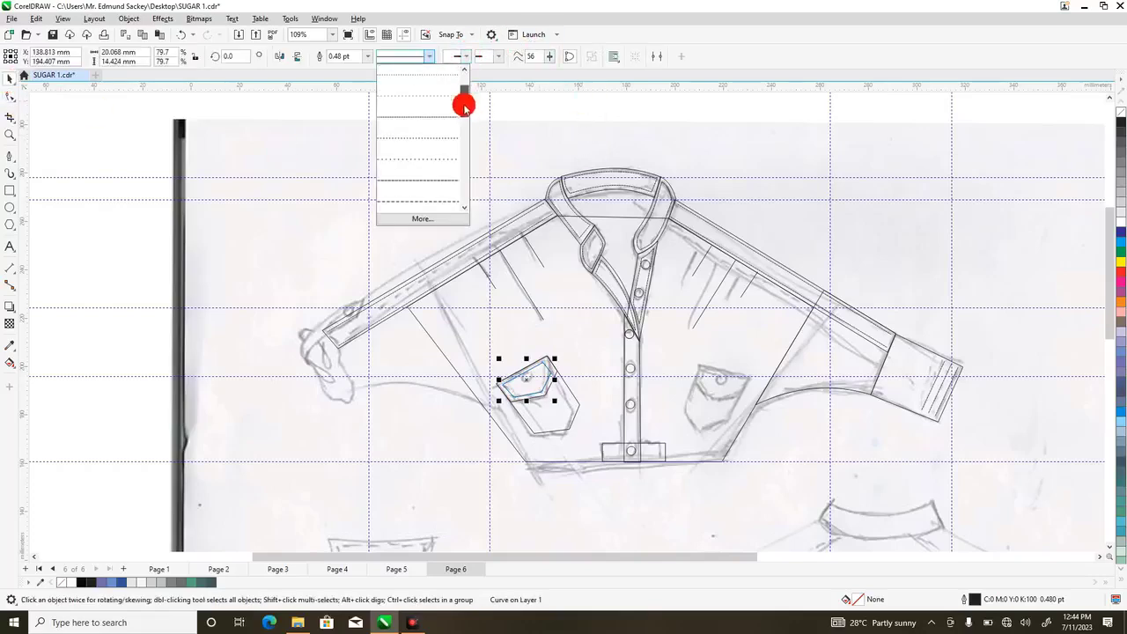
click(436, 176)
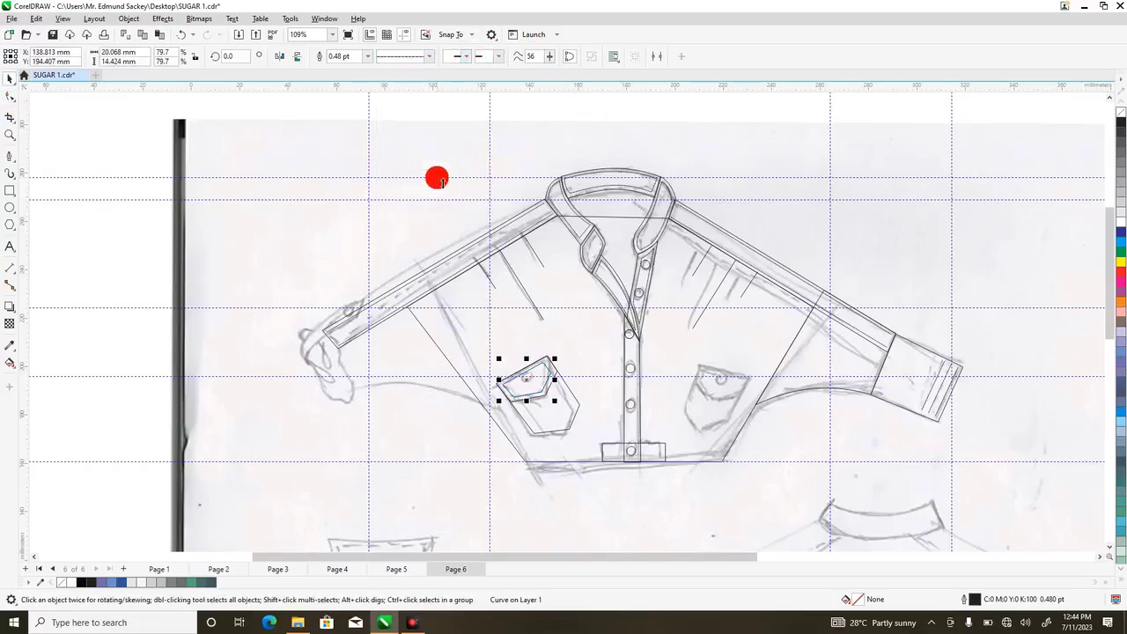
click(173, 352)
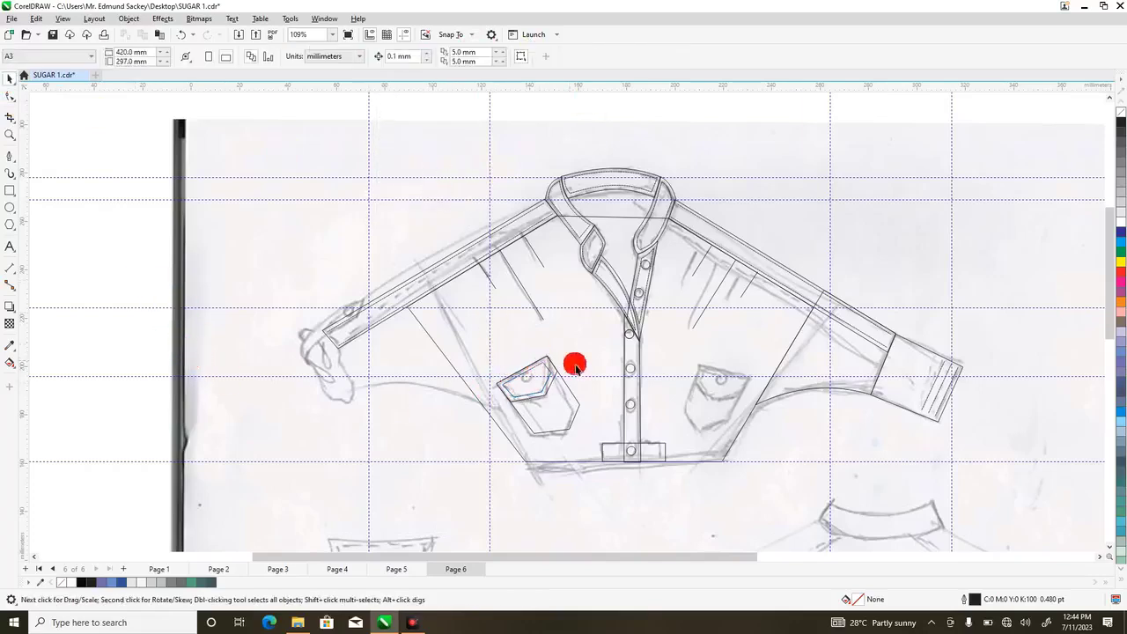
- Place a copy of a placket button over the sketched button on the left pocket flap
click(630, 370)
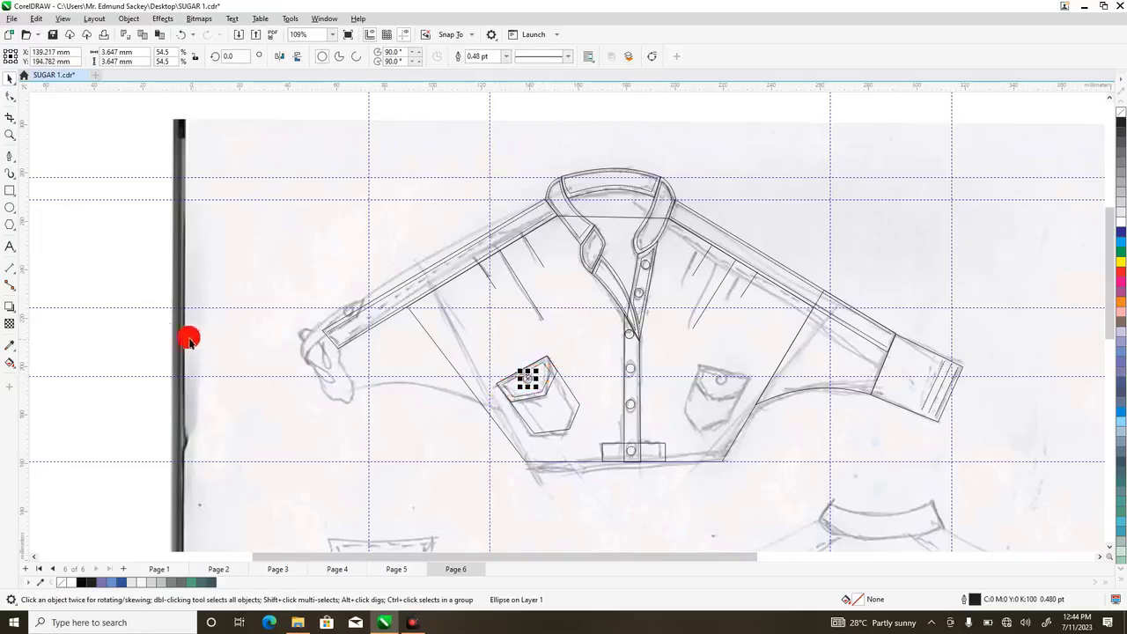
- Copy the finished pocket with its flap and button onto the sketched right-hand pocket and mirror the copy horizontally
click(130, 326)
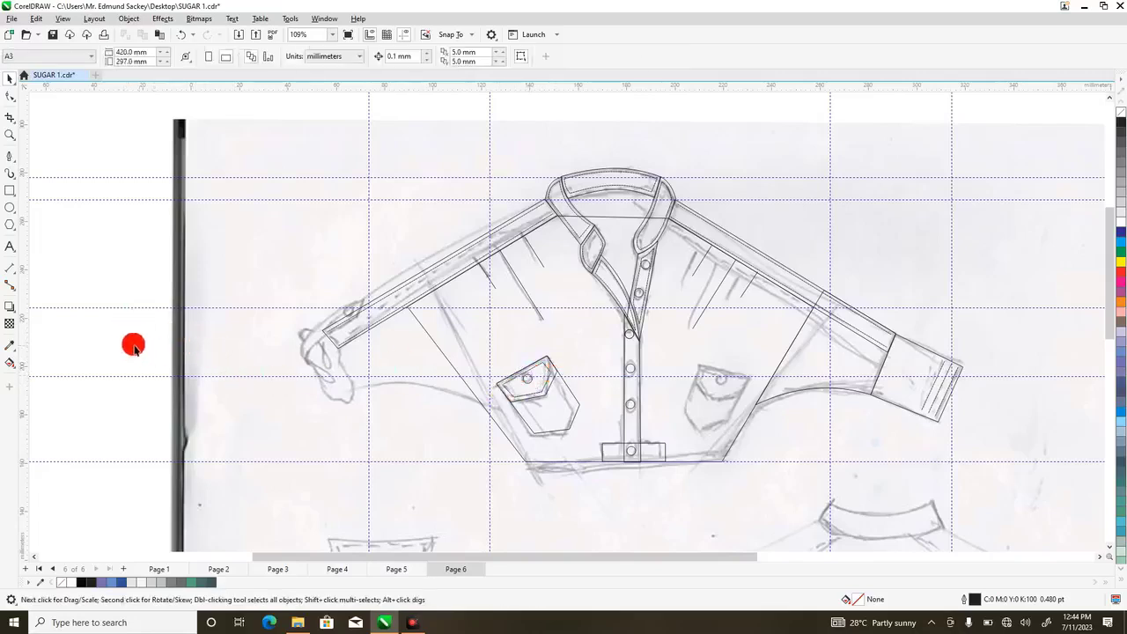
drag(123, 340, 589, 471)
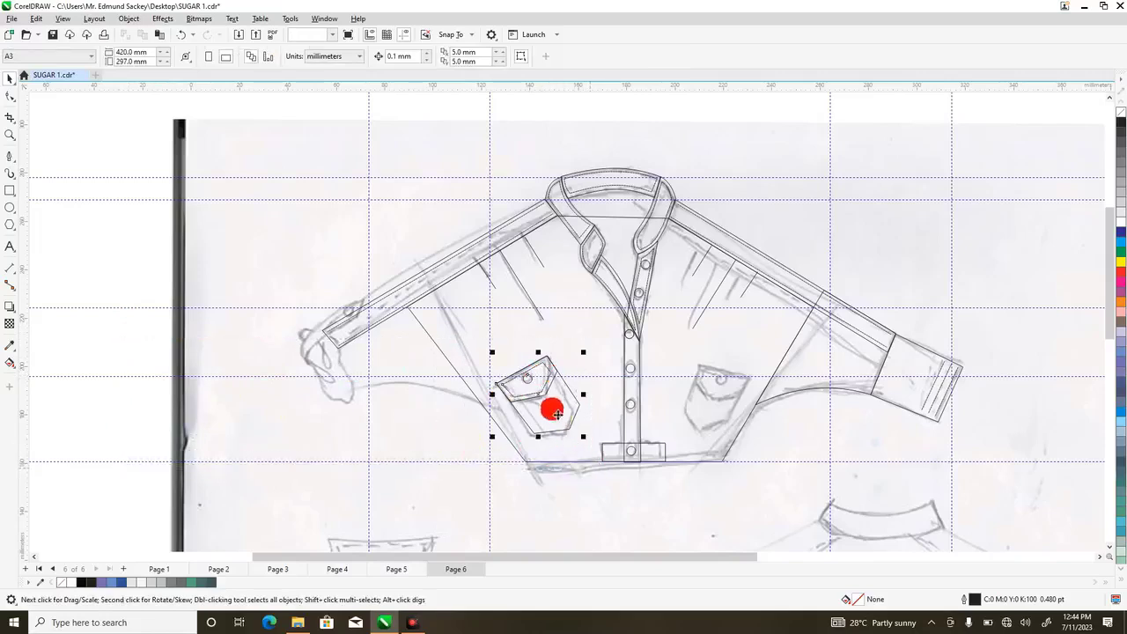
drag(541, 396, 720, 393)
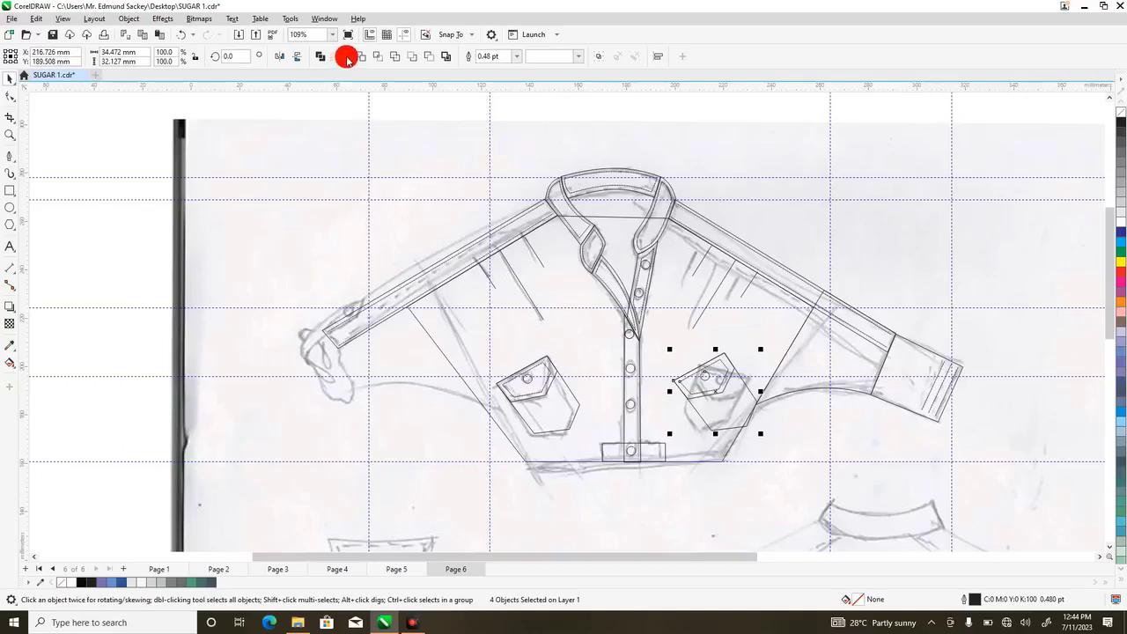
click(277, 56)
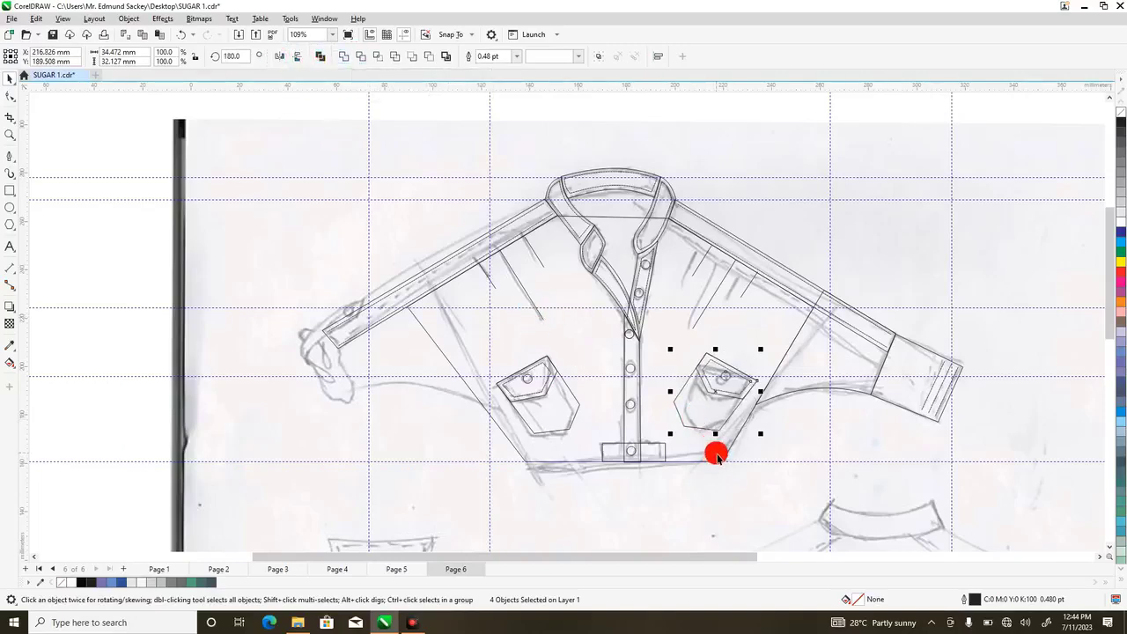
- Nudge the mirrored pocket down about 1.7 mm to line up with the left-hand pocket
key(Down)
key(Down)
key(Down)
key(Down)
key(Down)
key(Down)
key(Down)
key(Down)
key(Down)
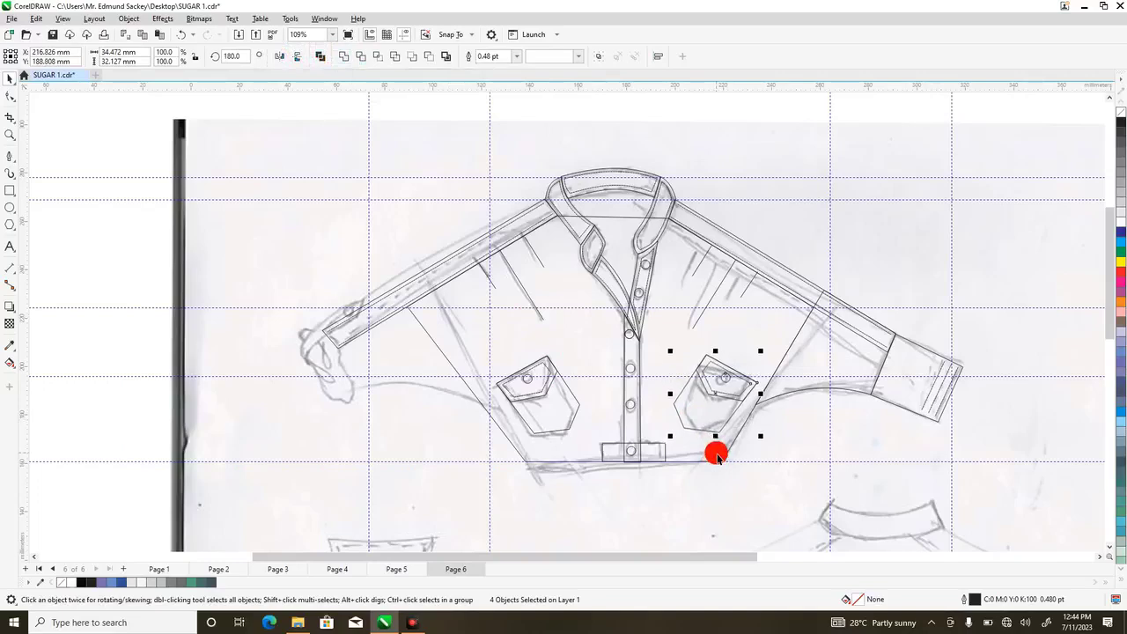
key(Down)
key(Down)
key(Down)
key(Down)
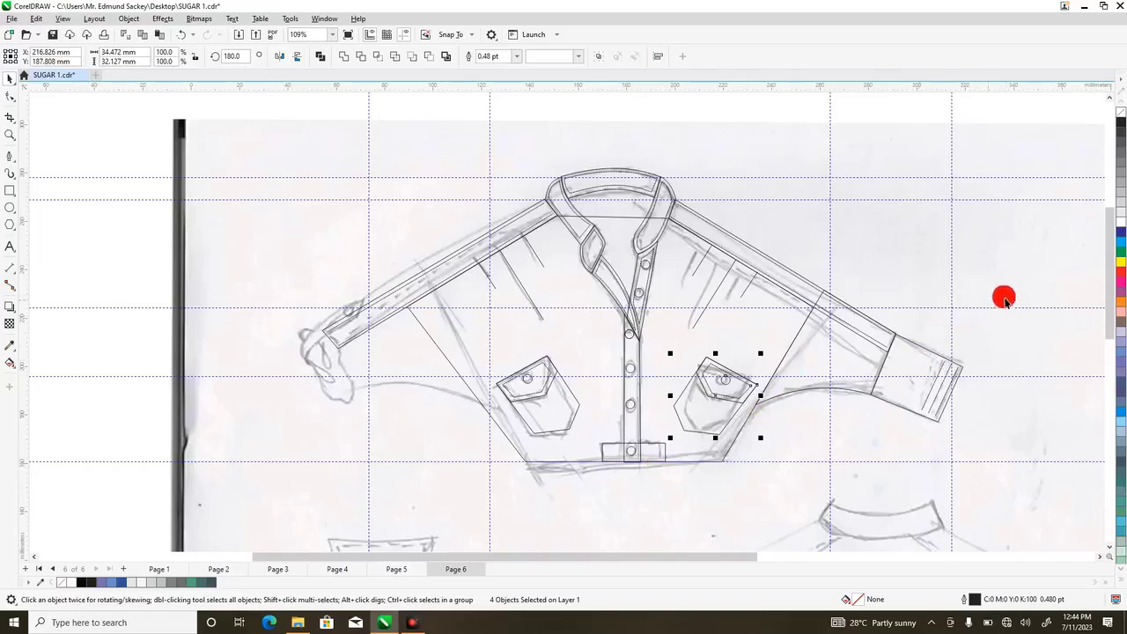
- Copy the right lower sleeve panel to the left sleeve, mirror it horizontally, and fit it under the left sleeve band
drag(745, 556, 820, 556)
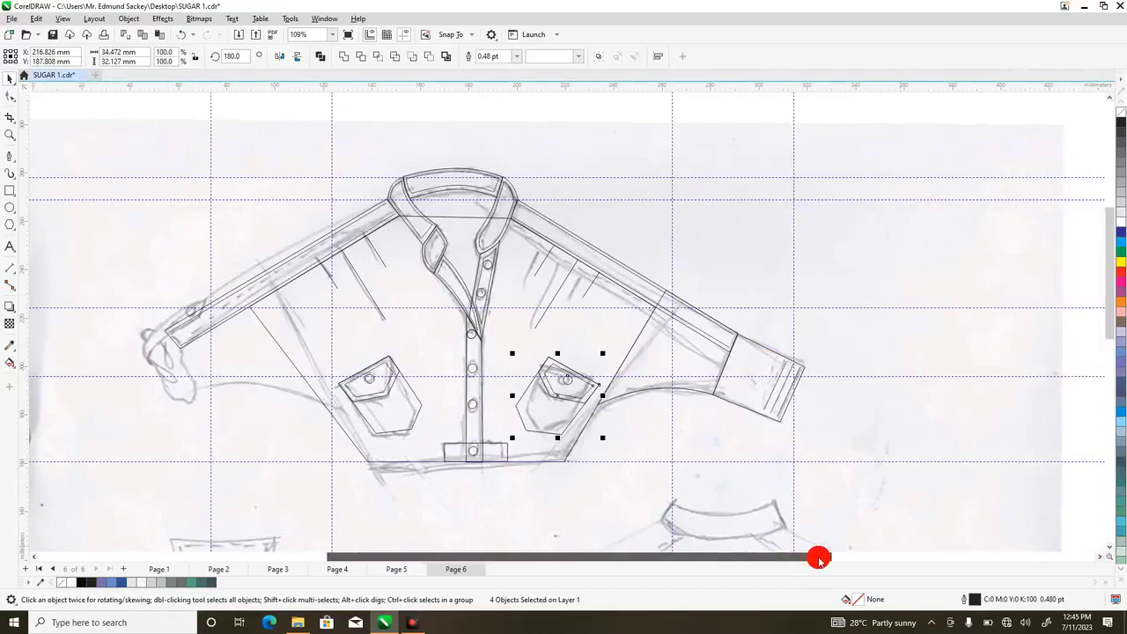
click(688, 356)
drag(688, 355, 265, 357)
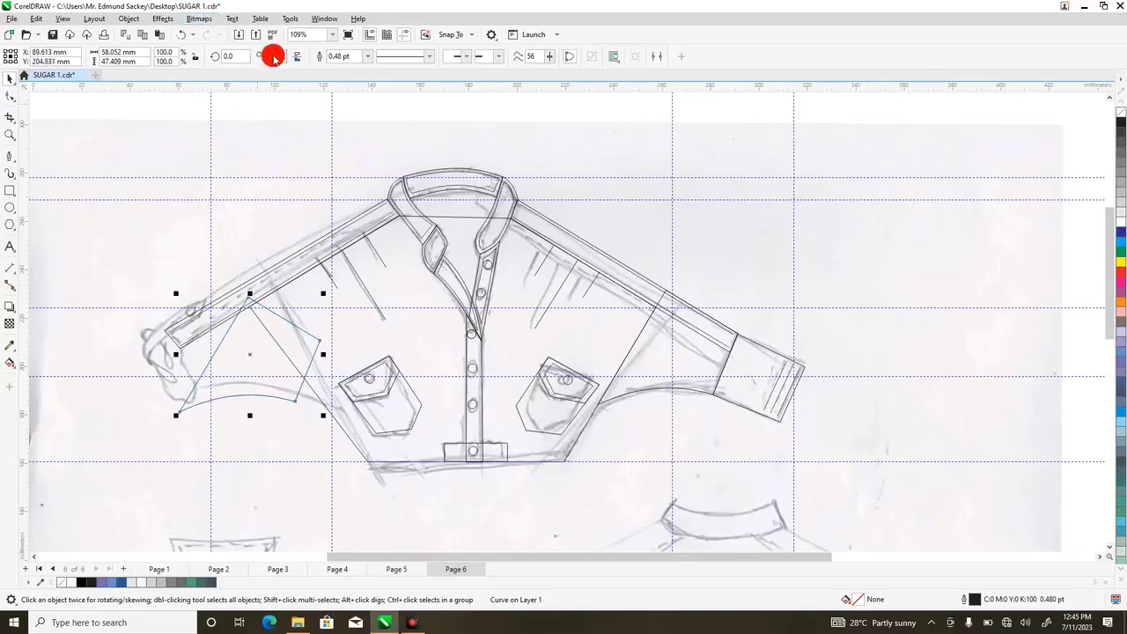
click(273, 57)
mouse_move(242, 338)
mouse_down()
mouse_move(252, 350)
mouse_move(240, 350)
mouse_up()
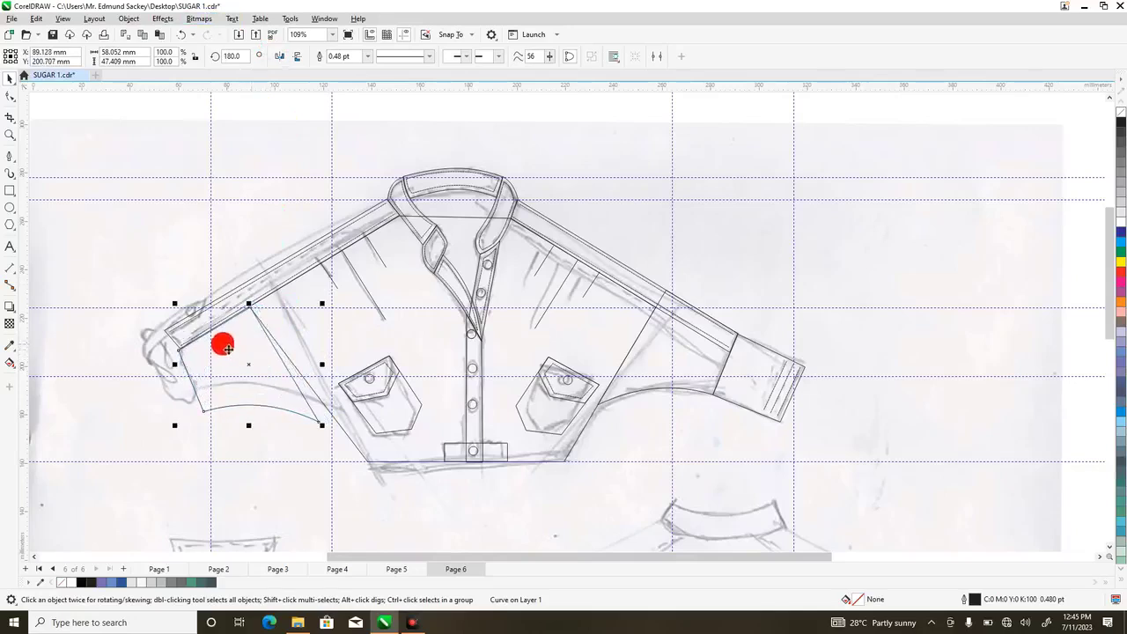
- Adjust the mirrored sleeve panel's corner nodes with the Shape tool to meet the bodice side seam and the sleeve end
click(10, 97)
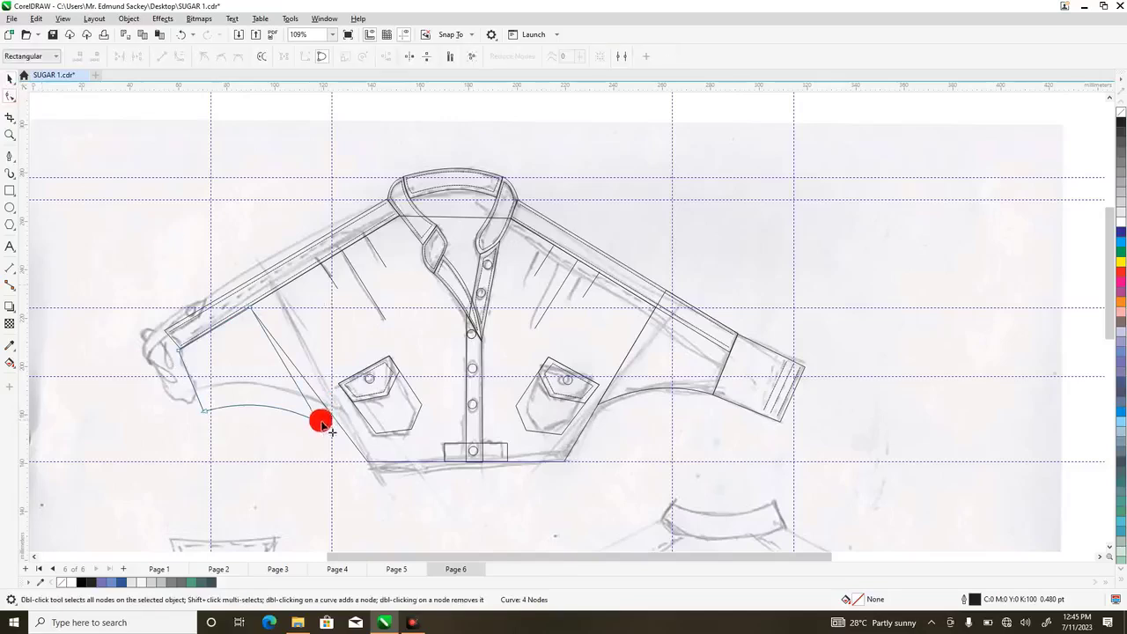
drag(334, 431, 341, 426)
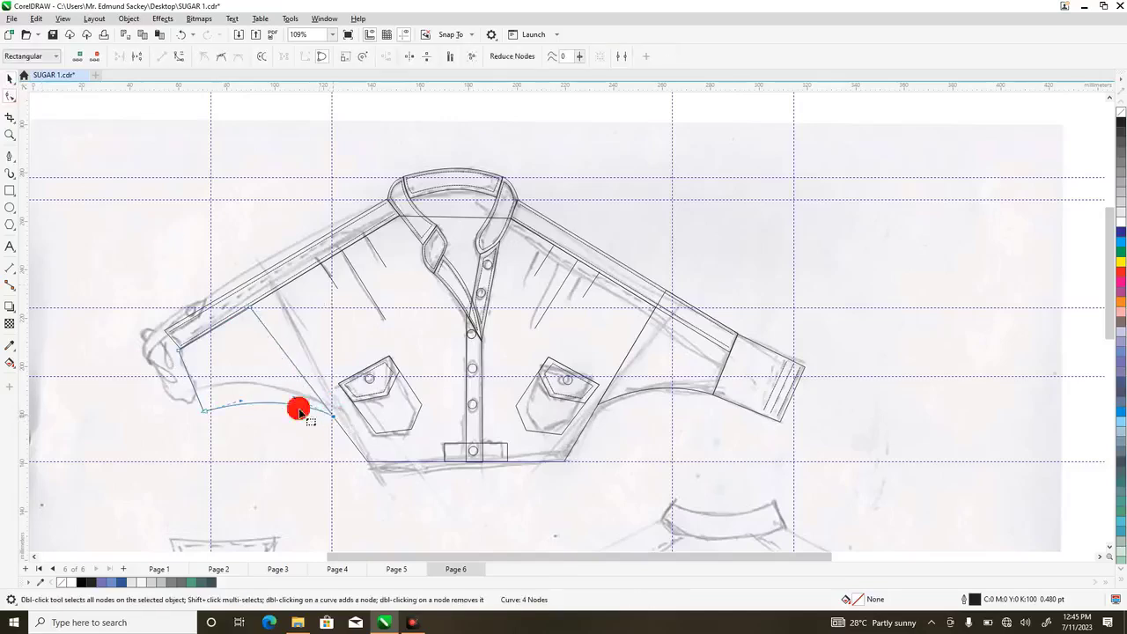
click(214, 416)
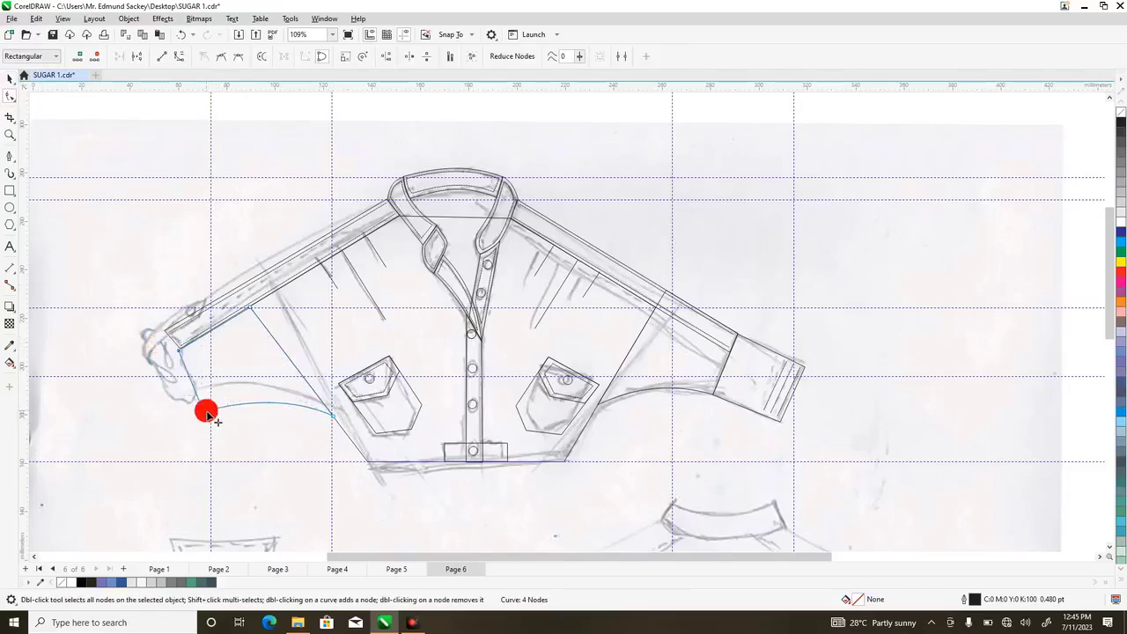
drag(207, 414, 209, 411)
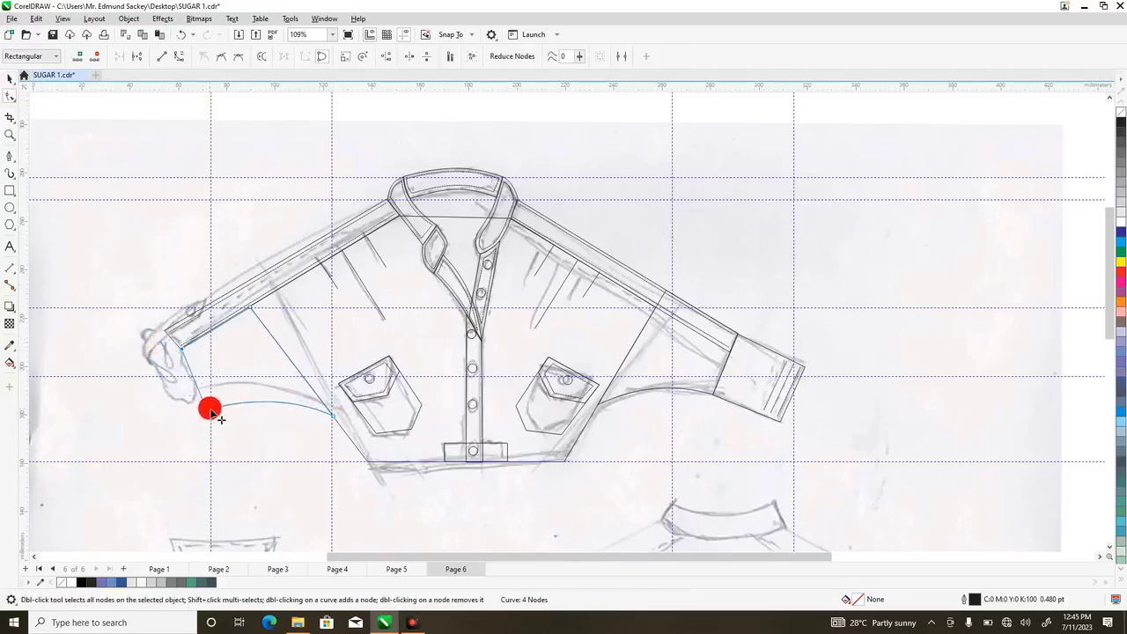
click(7, 77)
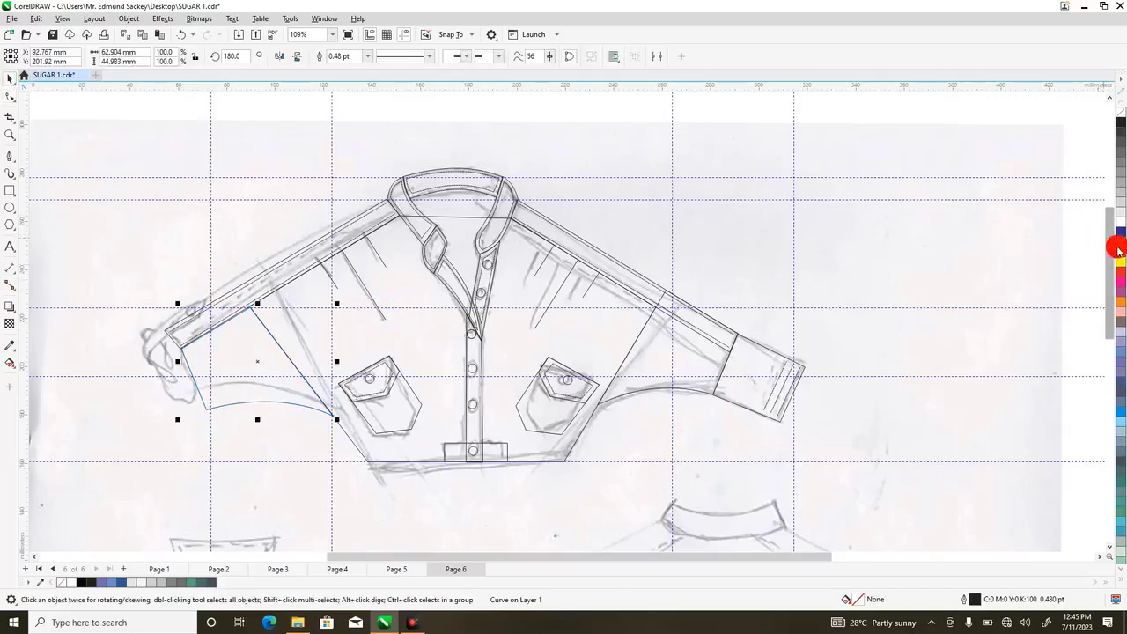
- Trace the sketched left cuff at the sleeve end with the Pen tool as an outline about 30 mm wide and 38 mm high
drag(1110, 238, 1111, 276)
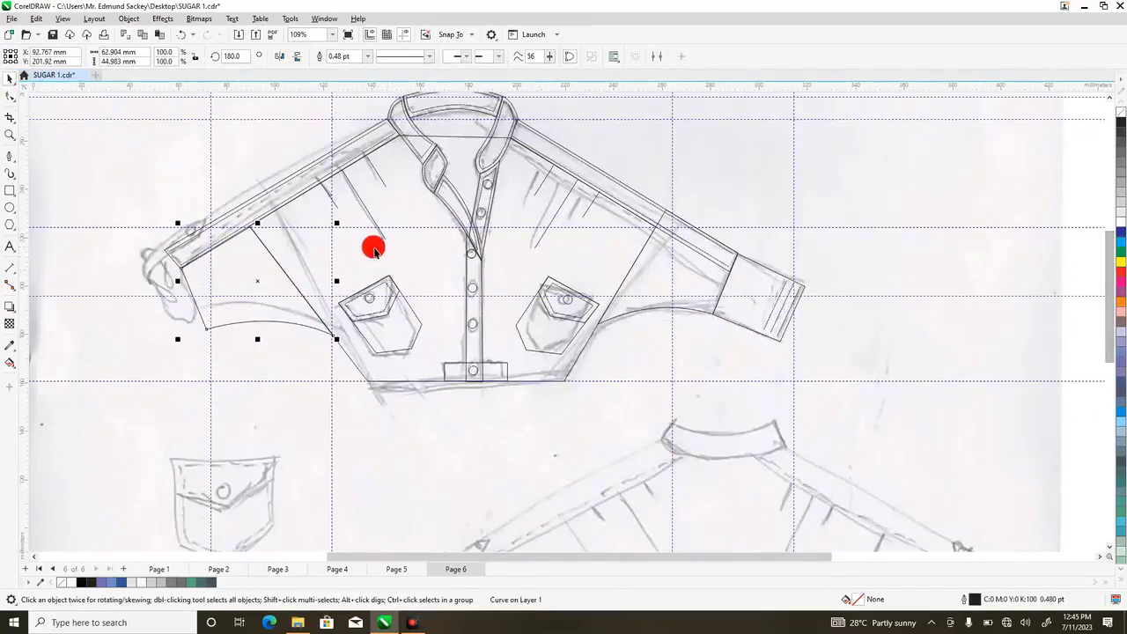
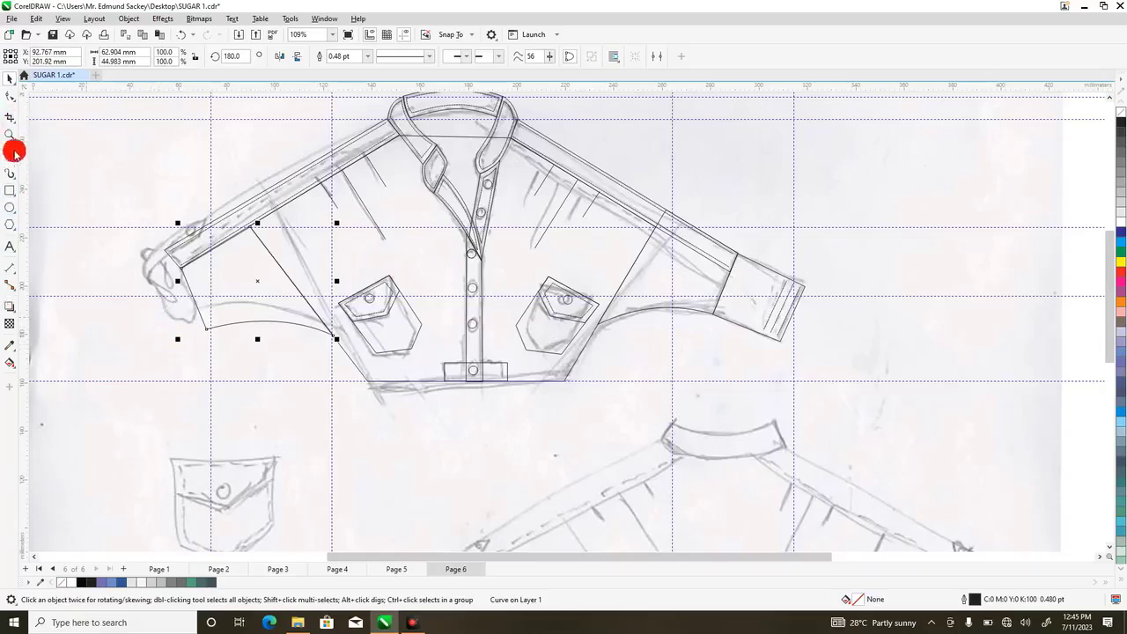
click(9, 160)
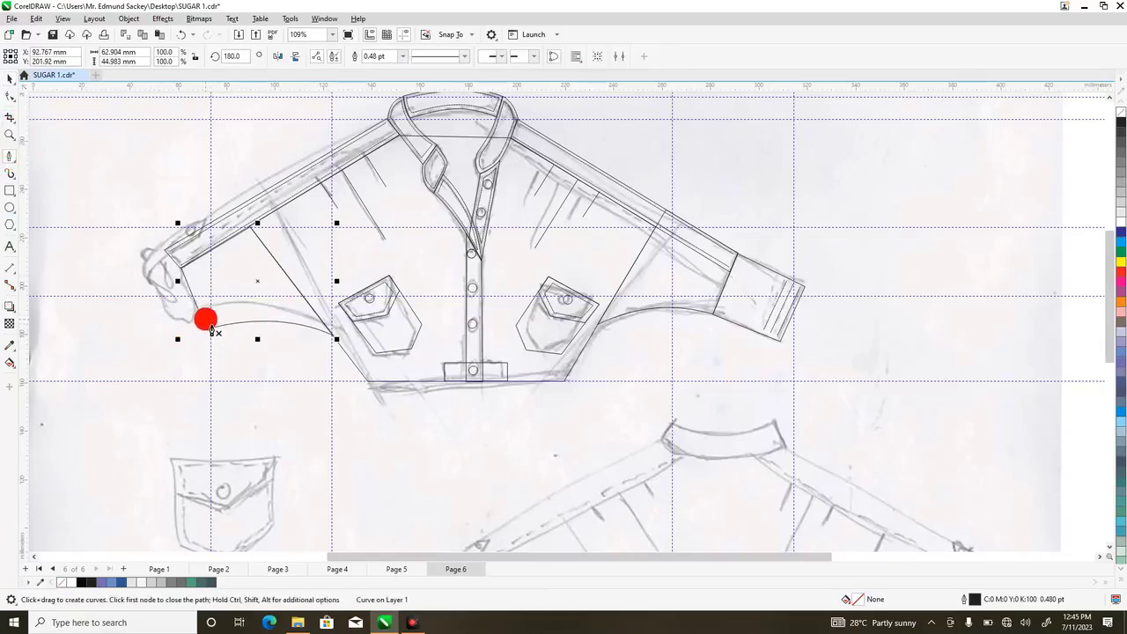
drag(212, 331, 219, 354)
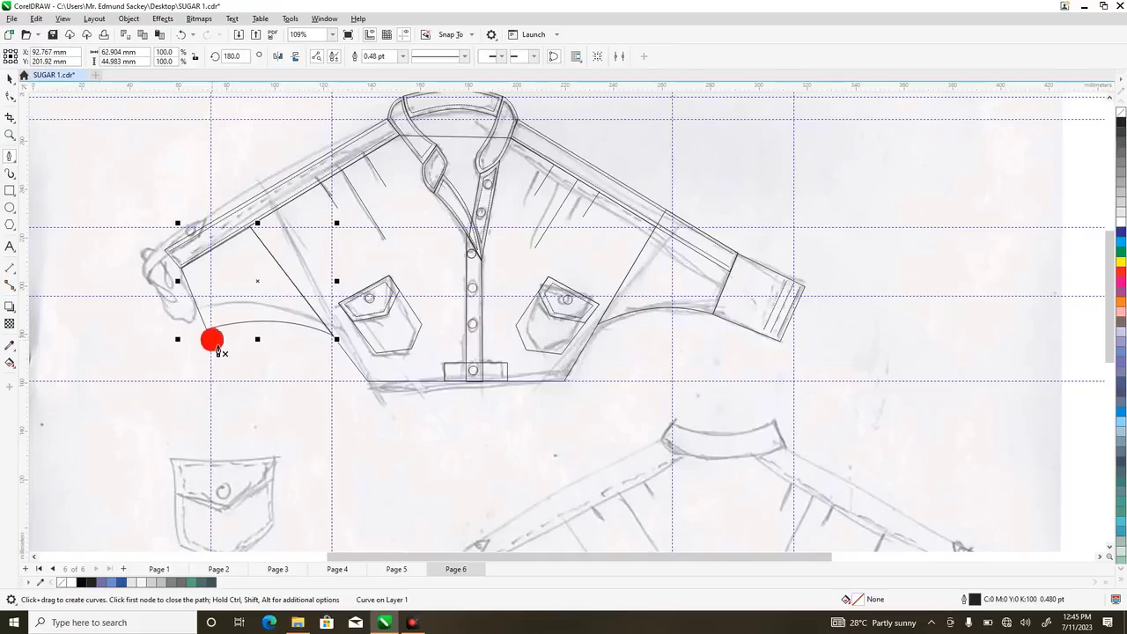
click(35, 77)
mouse_move(213, 335)
mouse_down()
mouse_move(194, 340)
mouse_move(170, 319)
mouse_up()
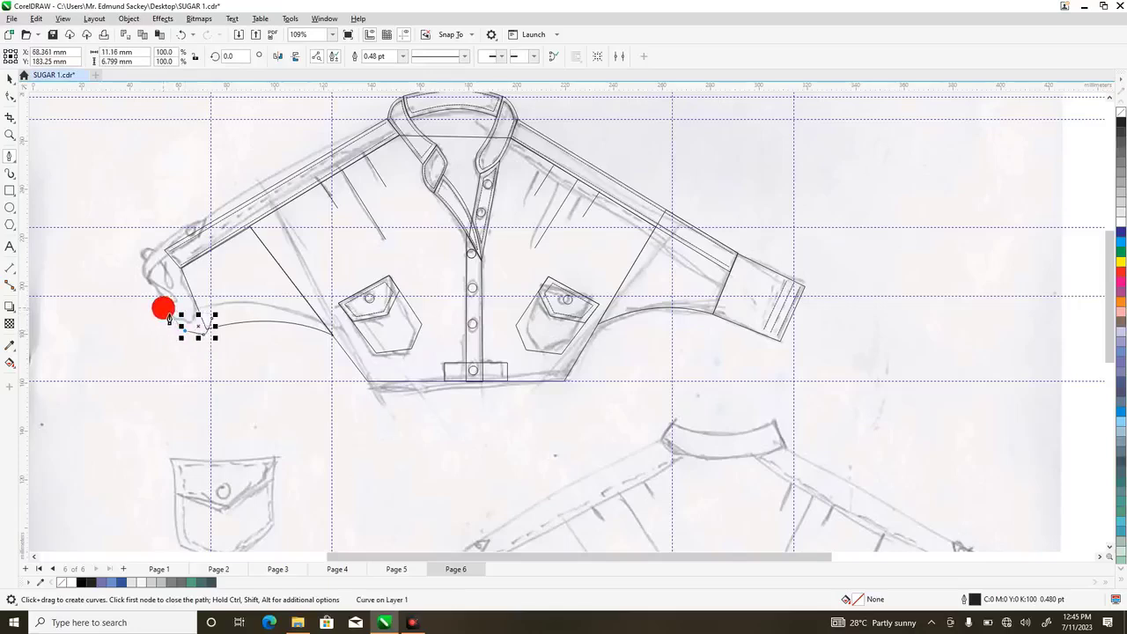
drag(169, 317, 159, 293)
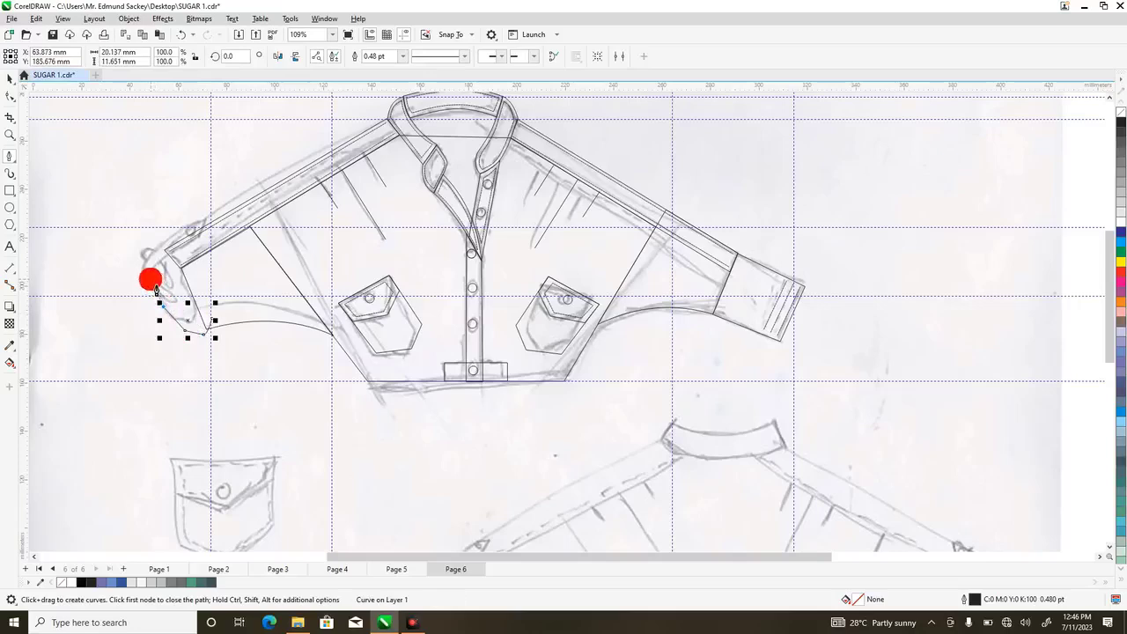
drag(155, 289, 35, 219)
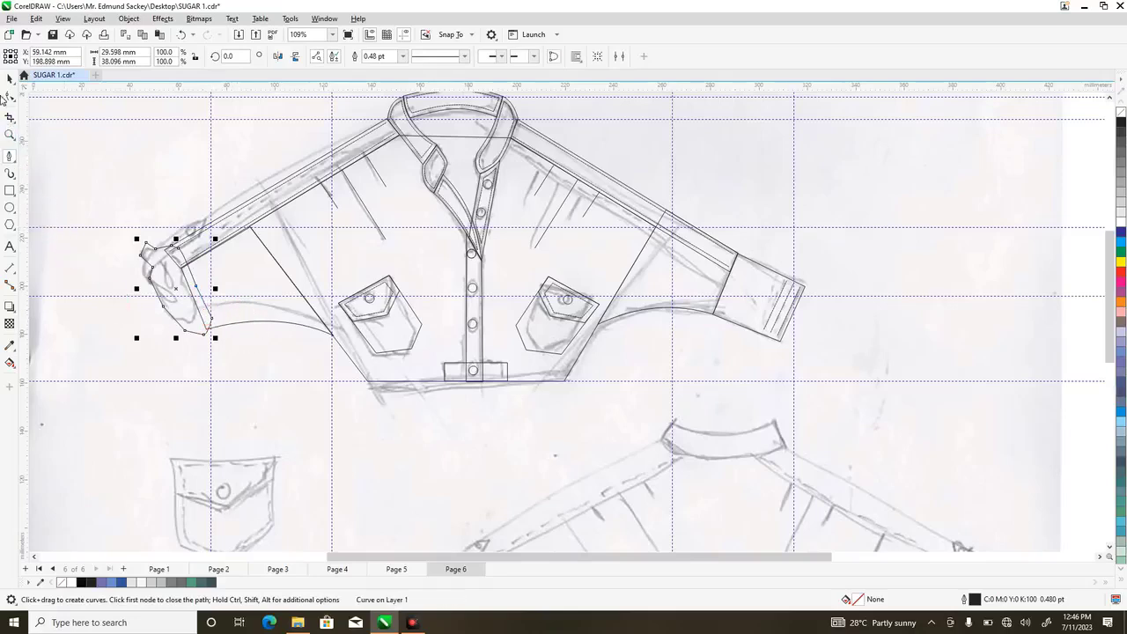
- Select all nodes of the left cuff outline with the Shape tool
click(9, 97)
right_click(172, 290)
key(Escape)
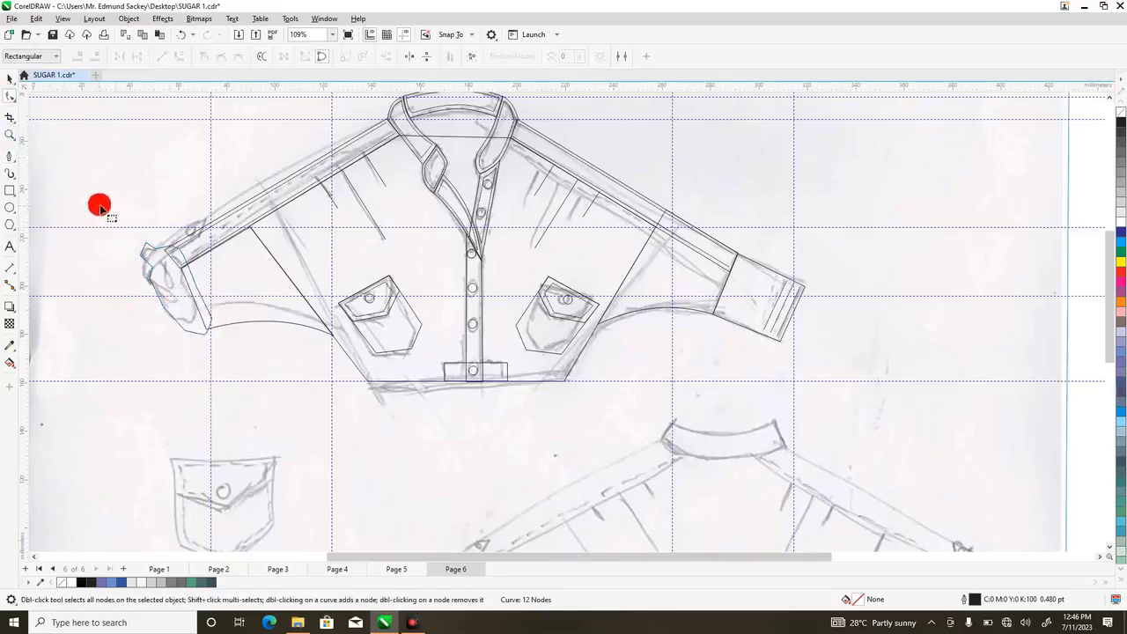
drag(98, 204, 178, 302)
drag(125, 221, 259, 360)
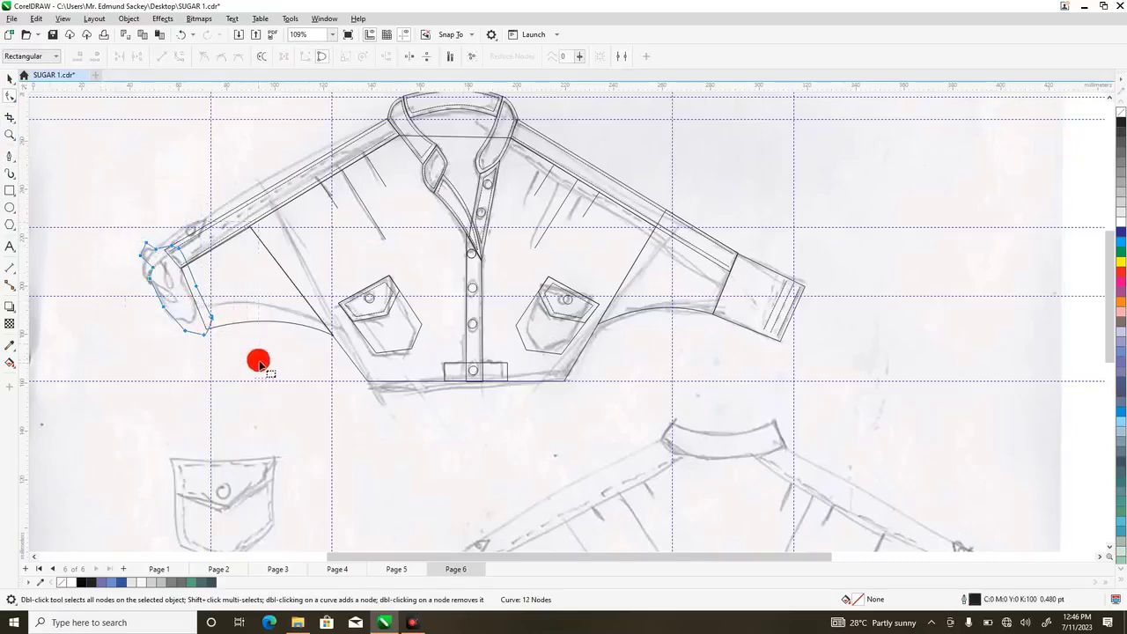
- Remove the surplus nodes at the left cuff's upper outer tip and bend that end into a rounded curve
click(147, 242)
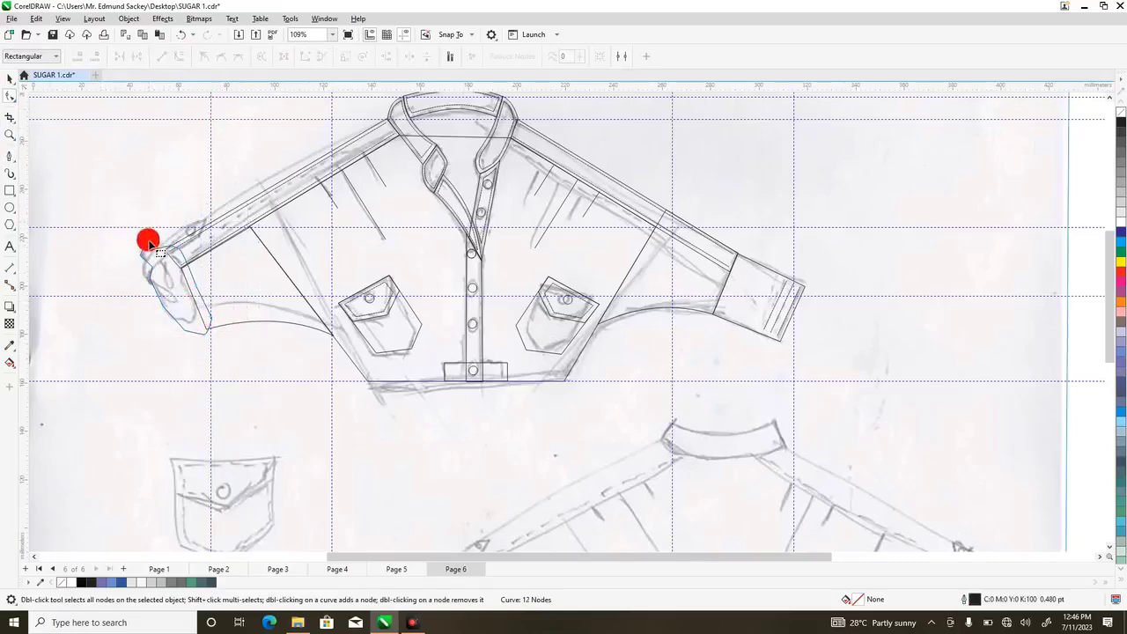
click(148, 249)
click(148, 246)
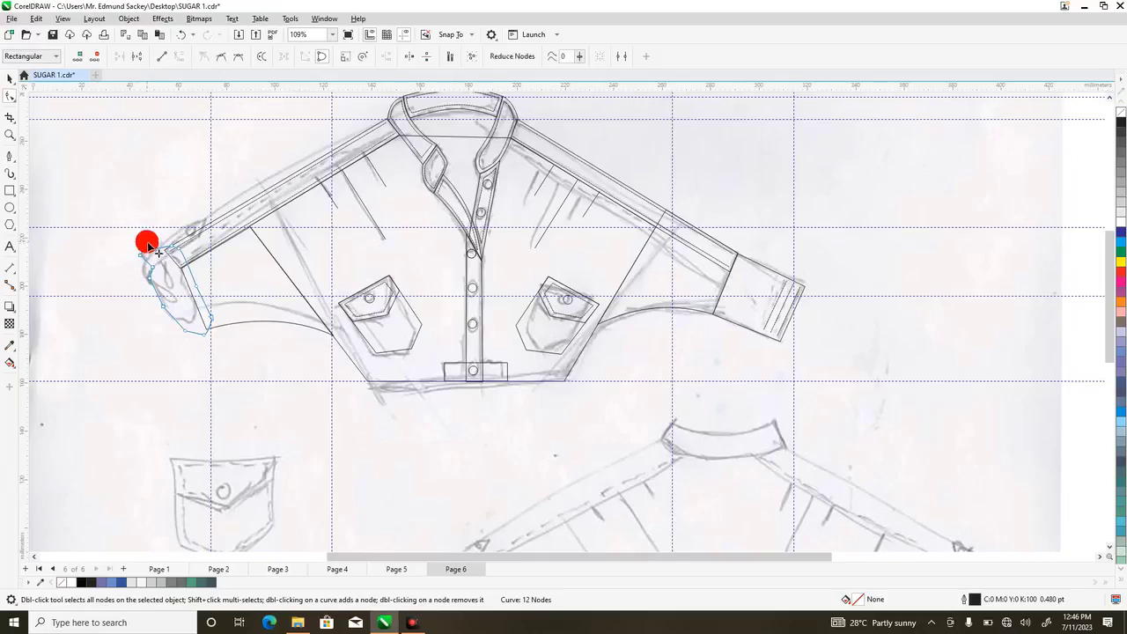
drag(148, 246, 158, 267)
click(149, 248)
key(Delete)
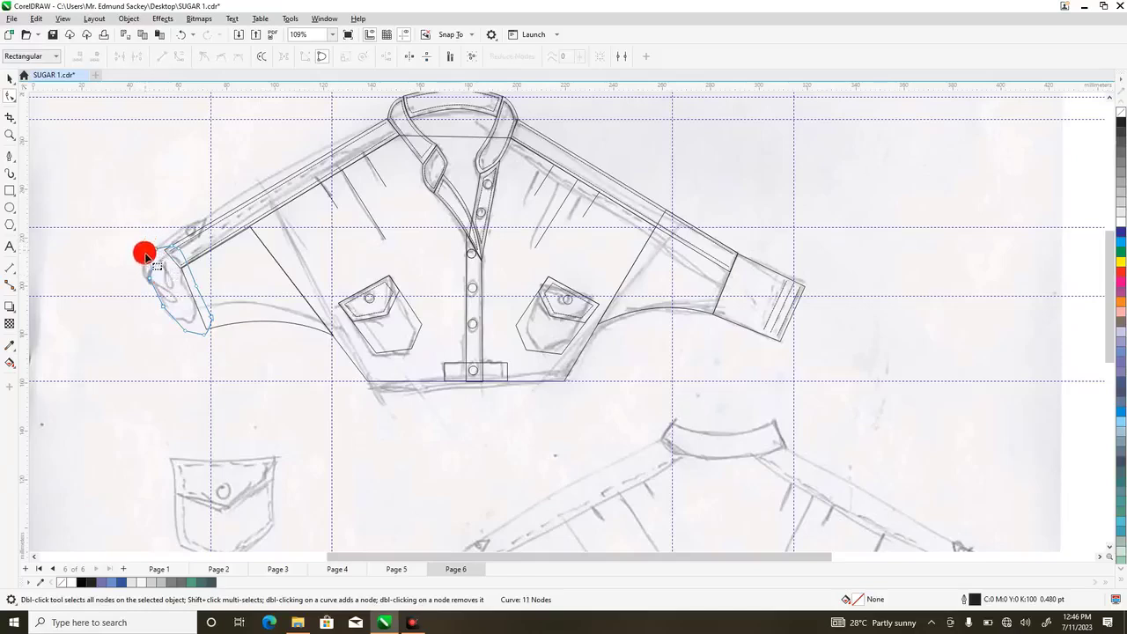
drag(152, 254, 140, 249)
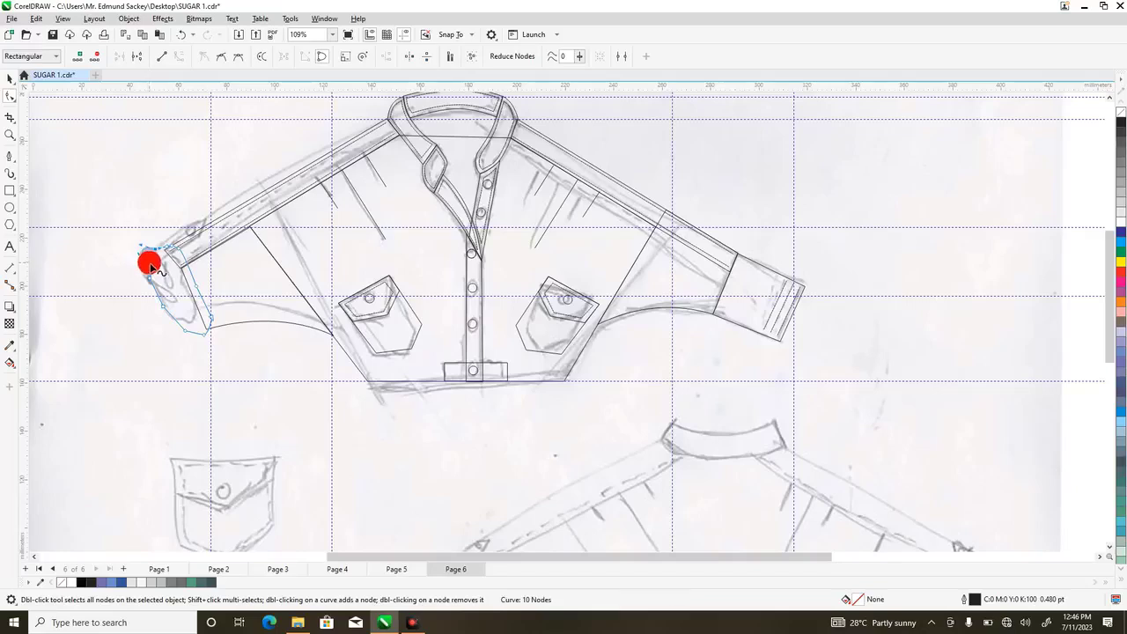
- Delete two surplus nodes along the lower outer edge of the left cuff outline
double_click(167, 313)
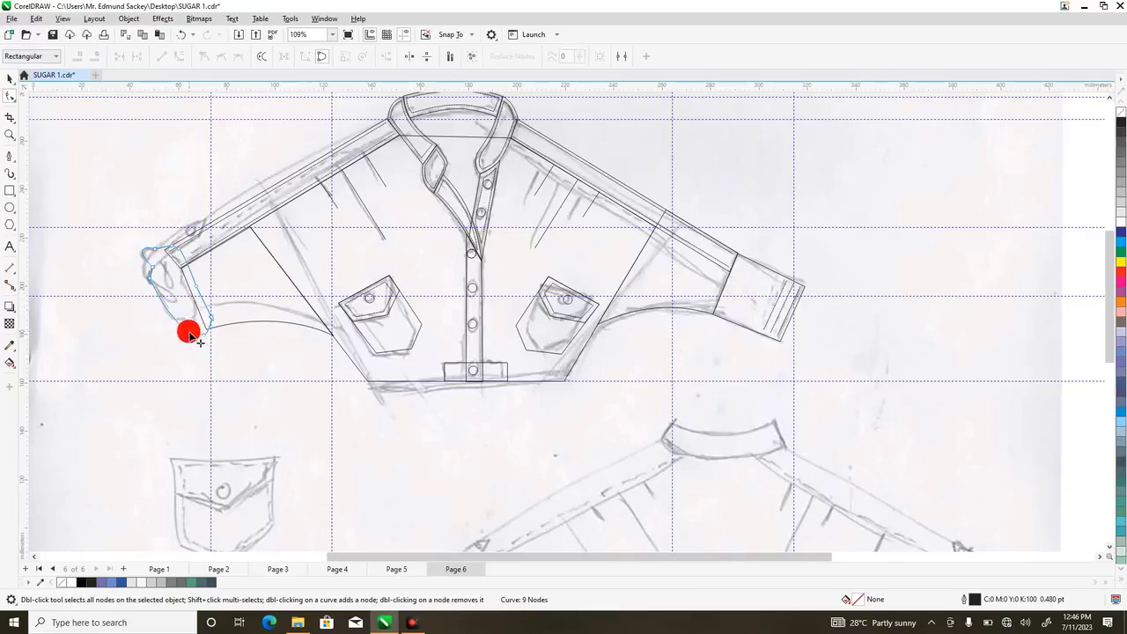
mouse_move(190, 335)
mouse_down()
mouse_move(177, 314)
mouse_move(170, 322)
mouse_move(206, 339)
mouse_up()
key(Delete)
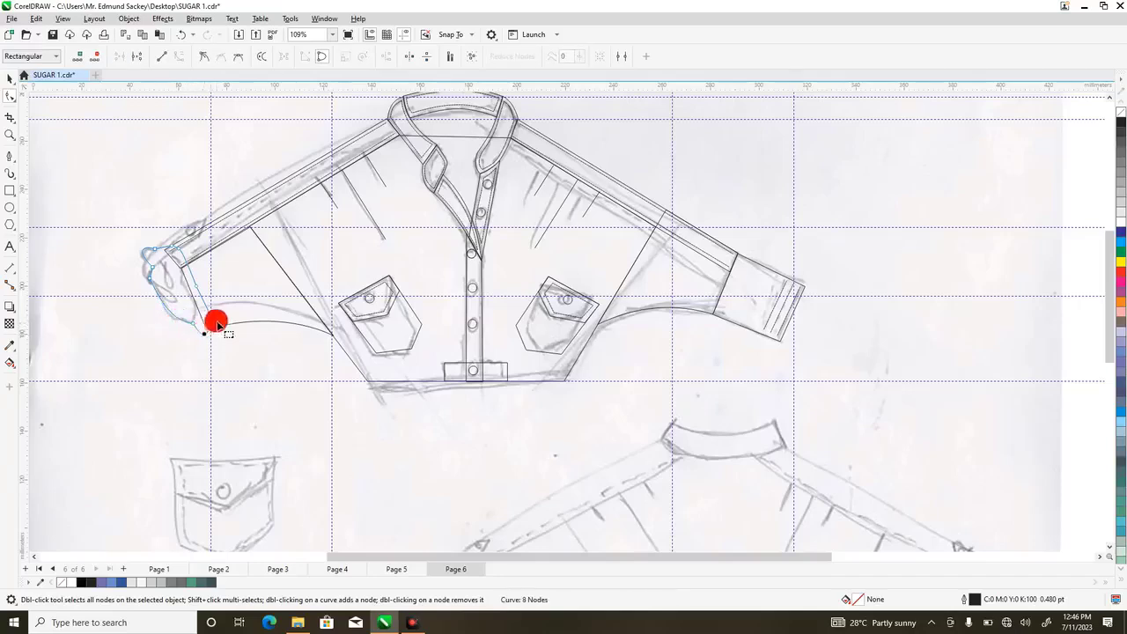
- Bend the left cuff's lower outer edge and bottom corner into smooth curves following the sketch, undoing one unwanted reshaping
click(194, 330)
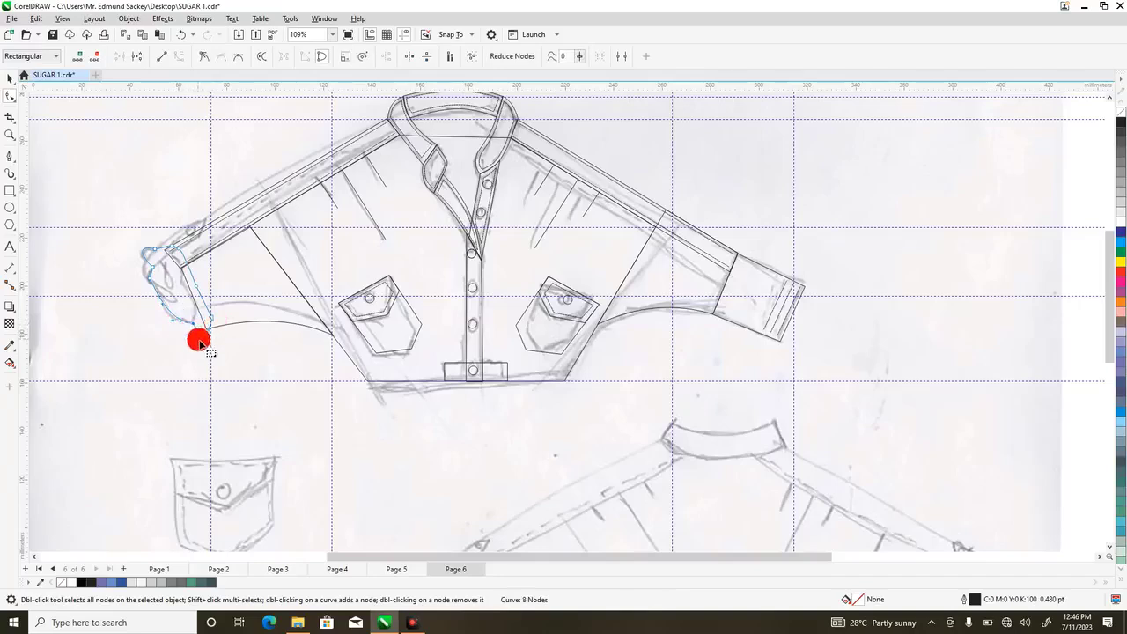
mouse_move(201, 341)
mouse_down()
mouse_move(186, 306)
mouse_move(191, 328)
mouse_move(203, 323)
mouse_up()
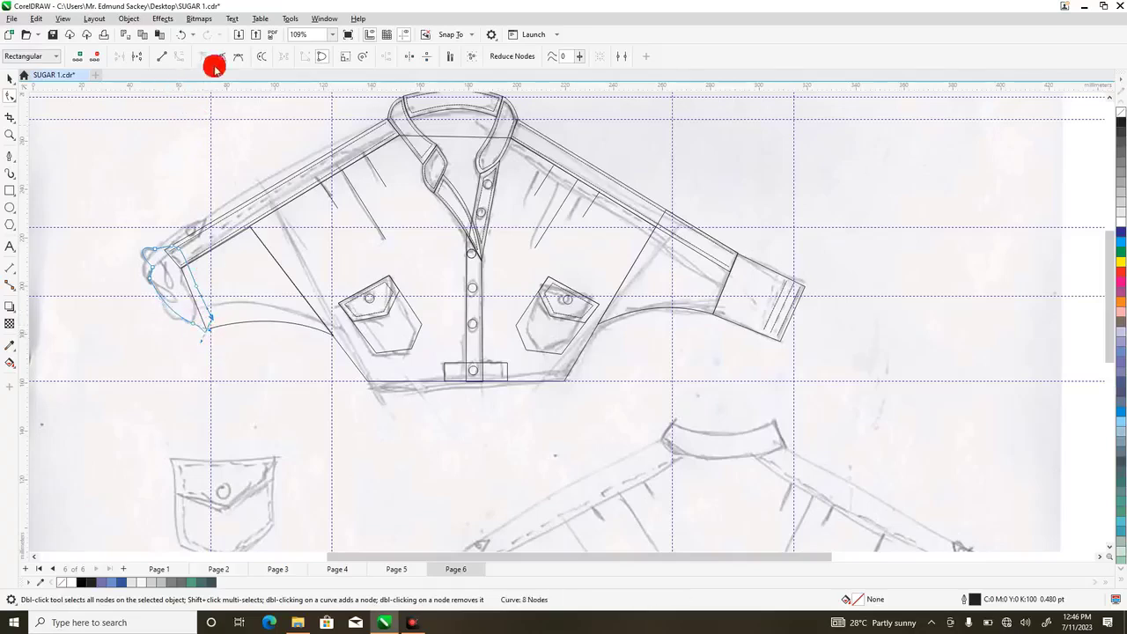
click(182, 35)
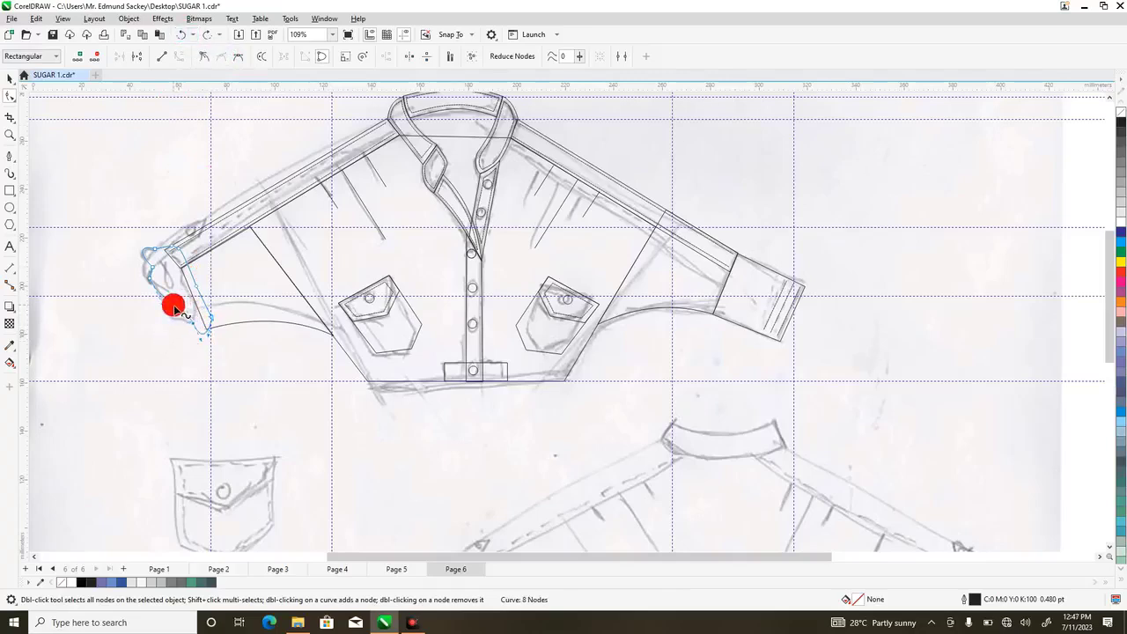
drag(176, 307, 169, 312)
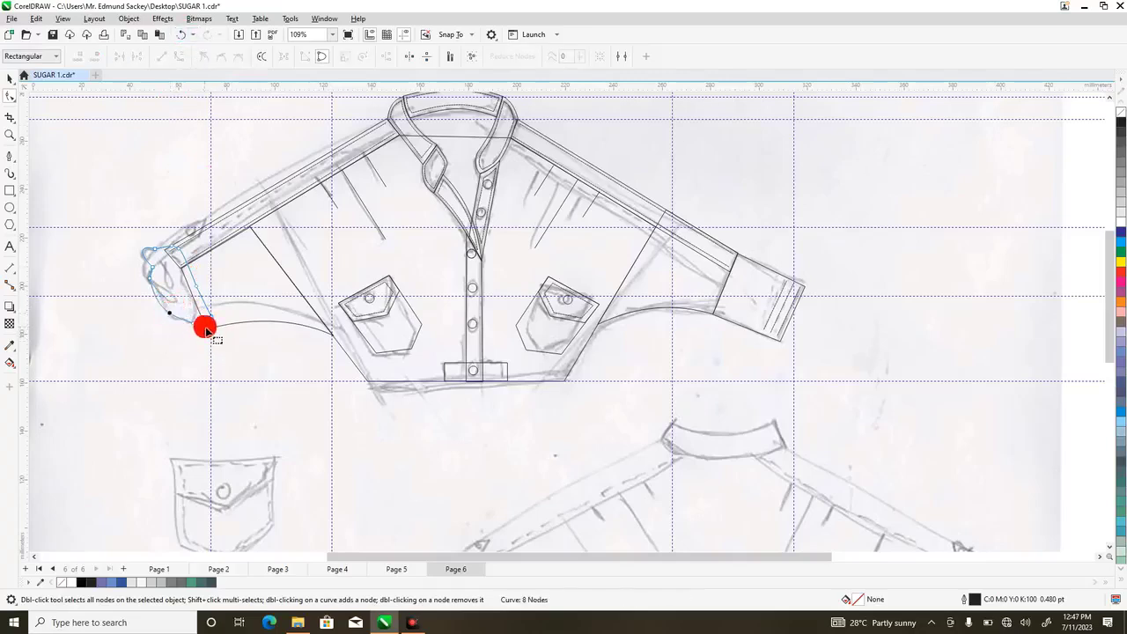
click(212, 323)
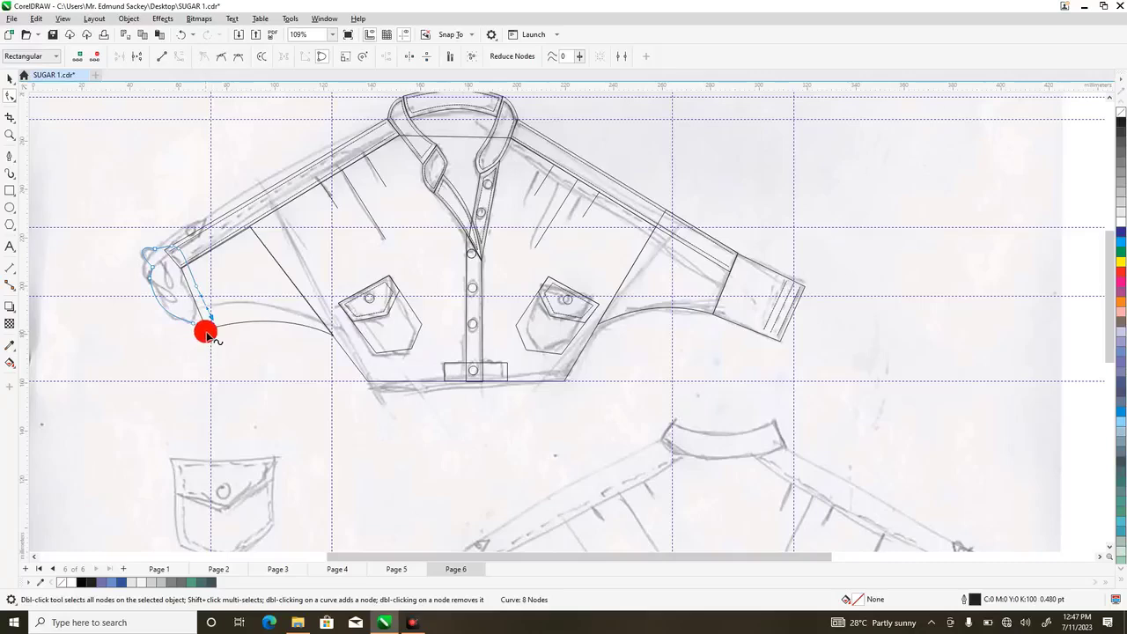
drag(205, 332, 211, 320)
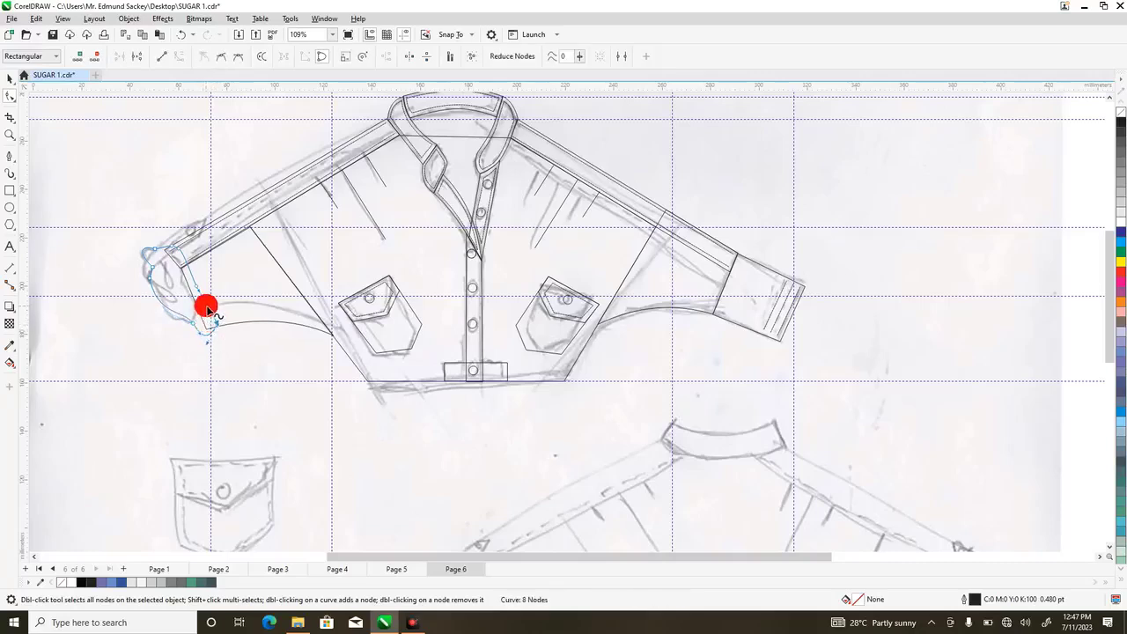
- Refine the lower inner corner of the left cuff outline with the Shape tool
double_click(212, 318)
click(225, 327)
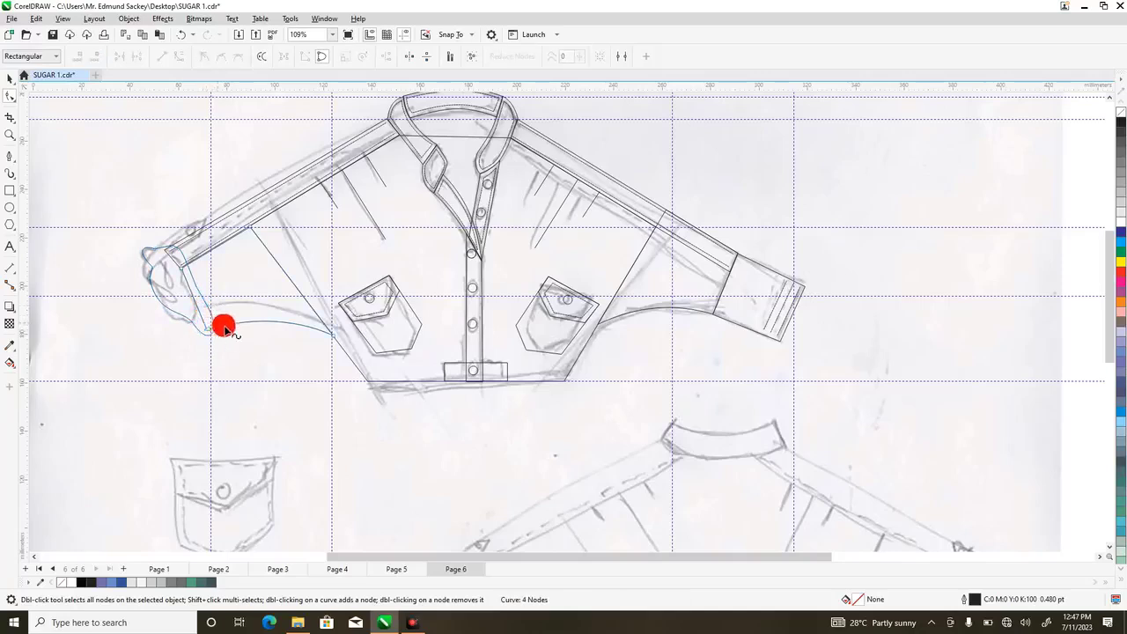
click(159, 276)
mouse_move(162, 279)
mouse_down()
mouse_move(192, 325)
mouse_move(205, 293)
mouse_move(214, 315)
mouse_move(199, 315)
mouse_move(187, 262)
mouse_move(158, 248)
mouse_move(211, 231)
mouse_up()
- Trace the pointed sleeve strap over the left cuff as an outline about 28 by 29 mm with the Pen tool
click(10, 157)
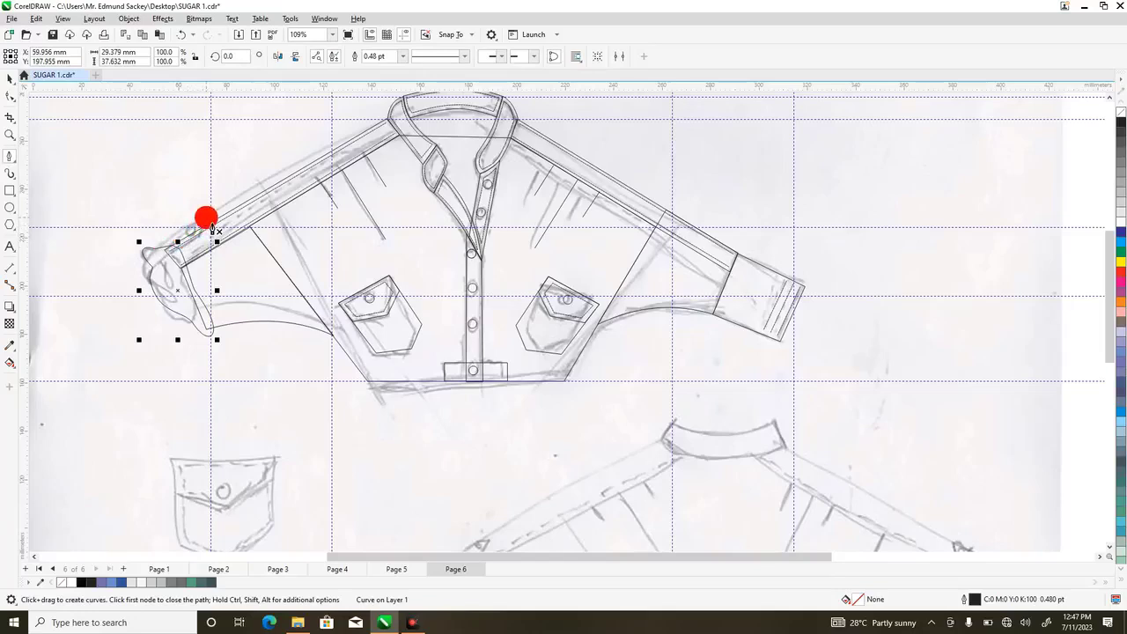
mouse_move(212, 230)
mouse_down()
mouse_move(143, 284)
mouse_move(135, 259)
mouse_move(206, 220)
mouse_up()
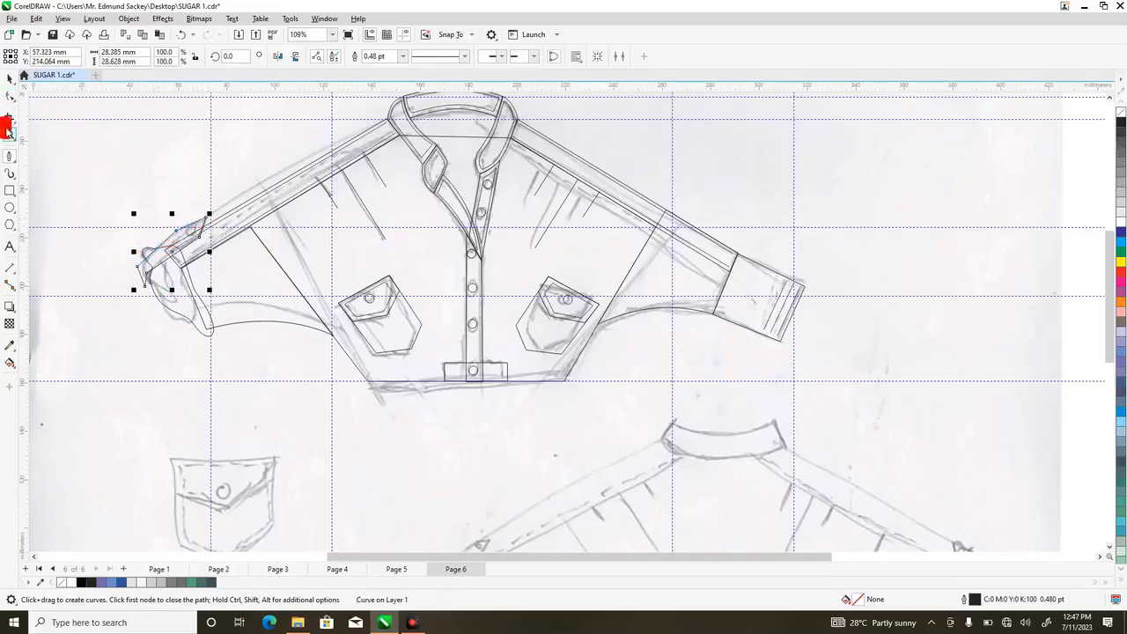
- Replace the middle node on the strap's upper edge with one closer to its pointed end, beside the sketched button
click(8, 132)
drag(117, 196, 276, 330)
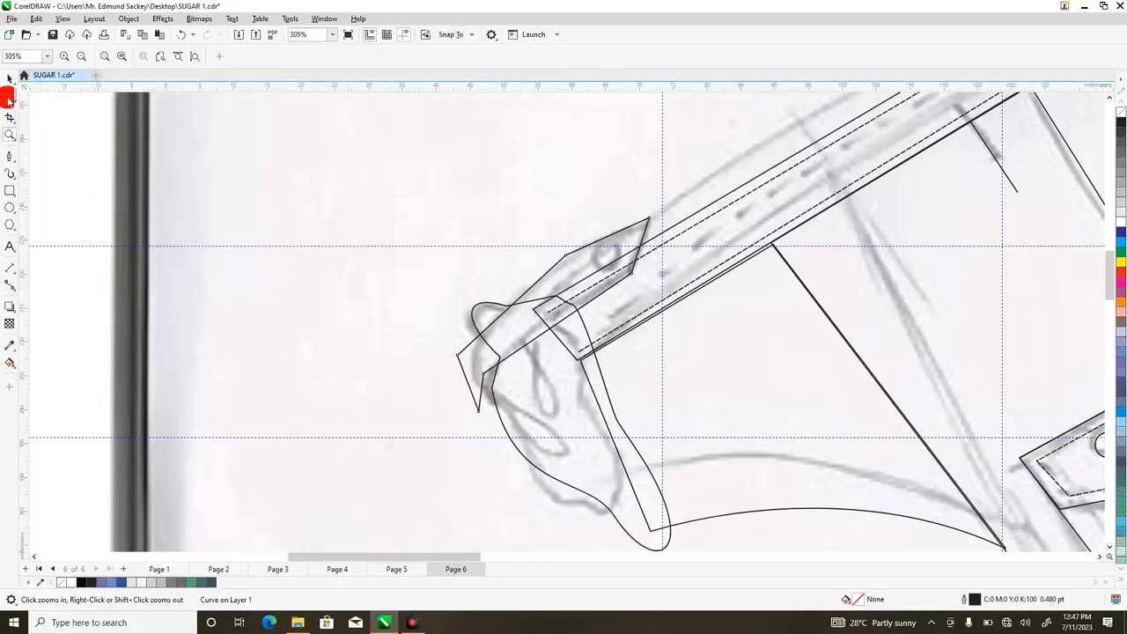
click(9, 97)
click(485, 322)
click(561, 260)
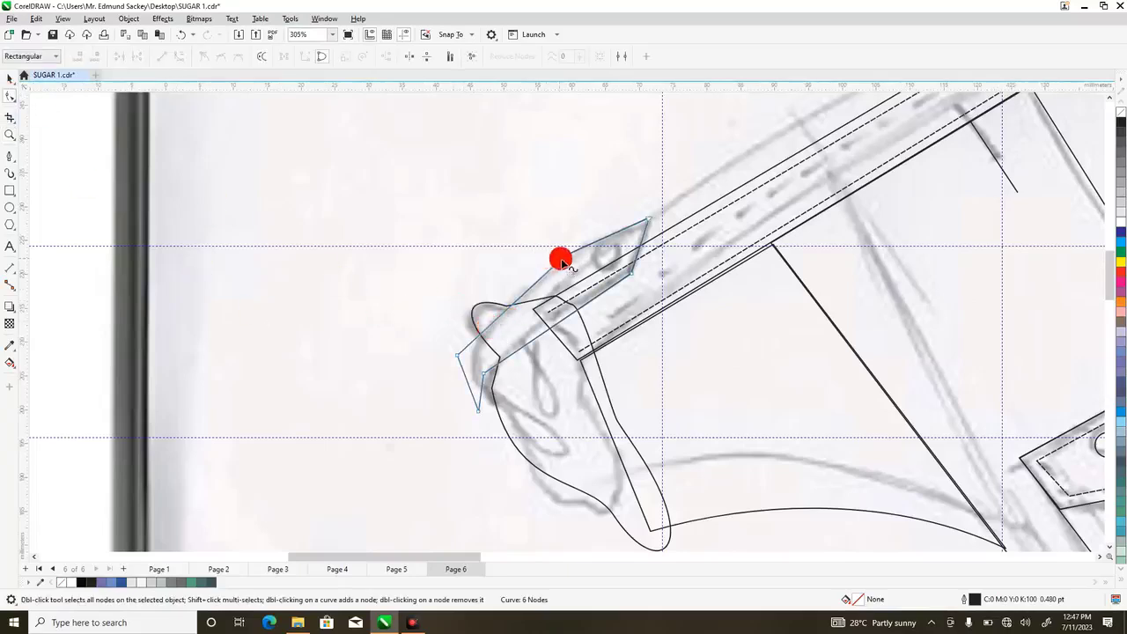
click(566, 255)
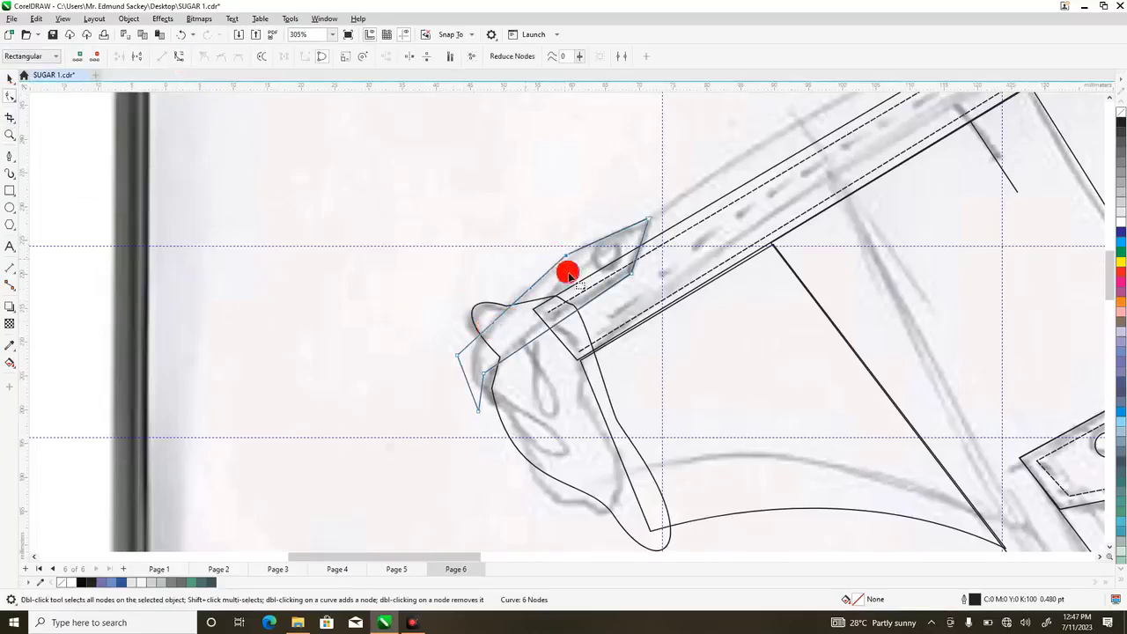
double_click(566, 254)
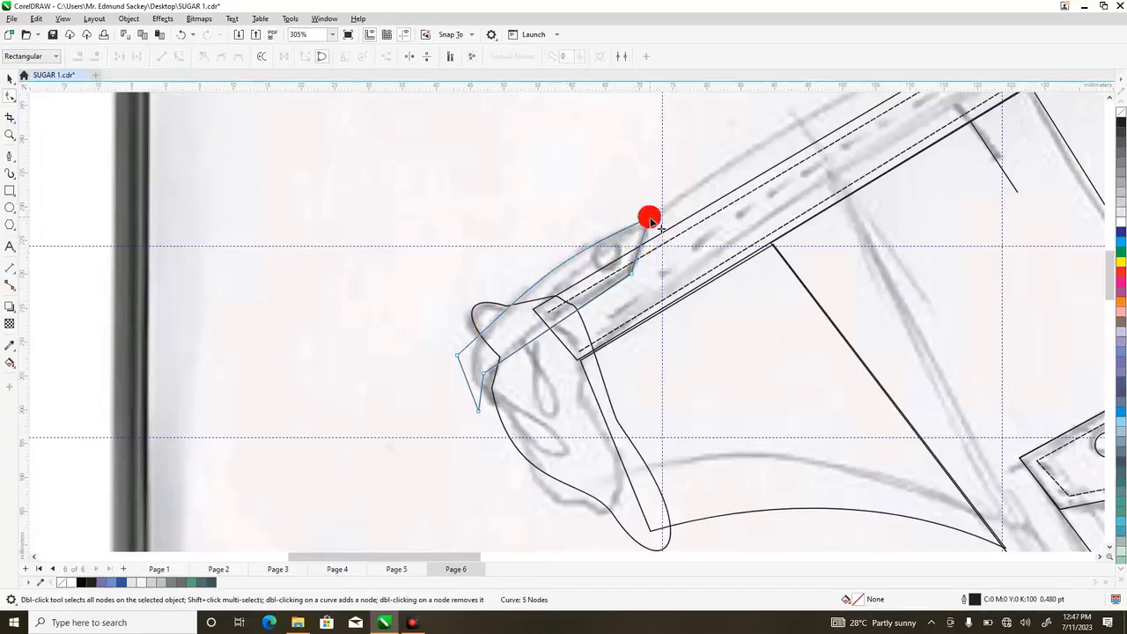
drag(649, 220, 598, 251)
double_click(589, 244)
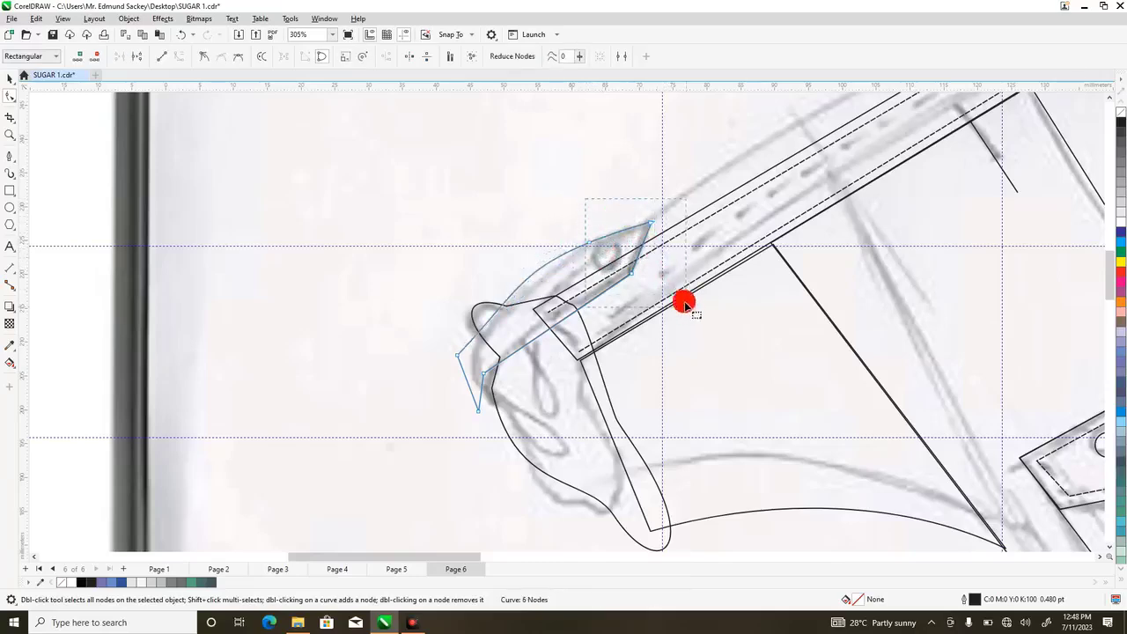
- Bend the strap's upper edge and outer end into smooth curves following the sketch, deleting the surplus node at the end
click(166, 56)
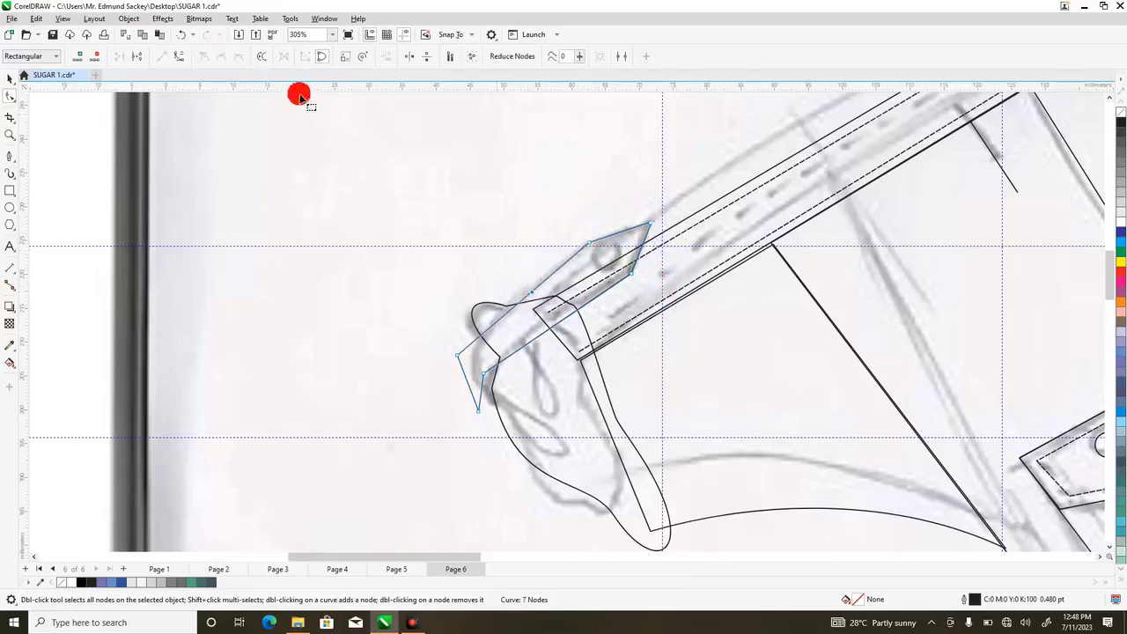
double_click(539, 295)
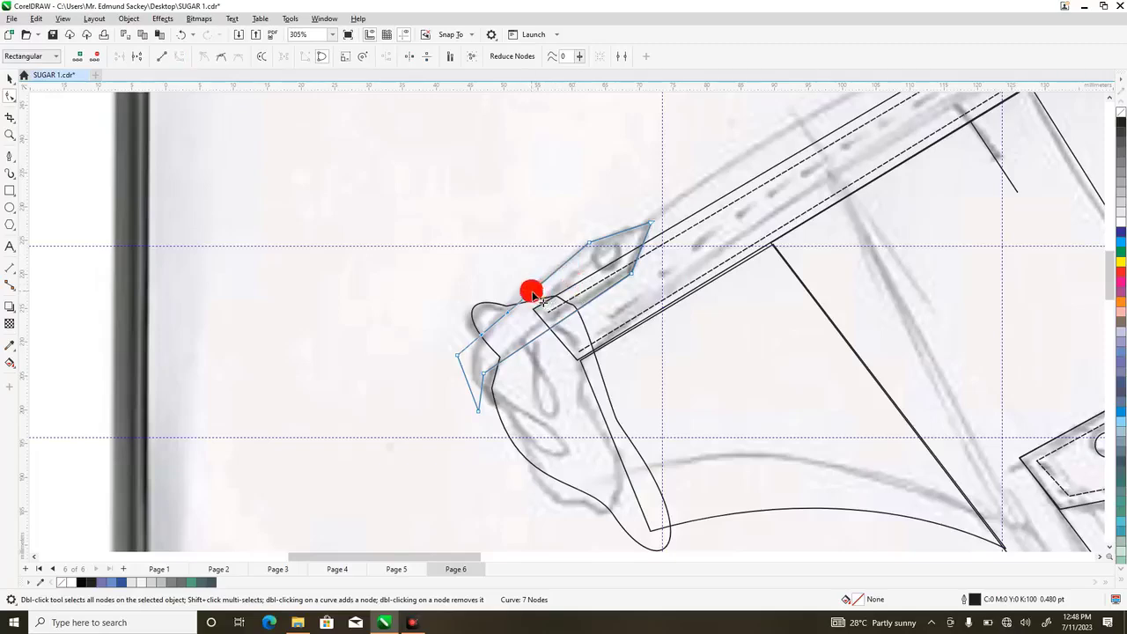
drag(531, 289, 473, 380)
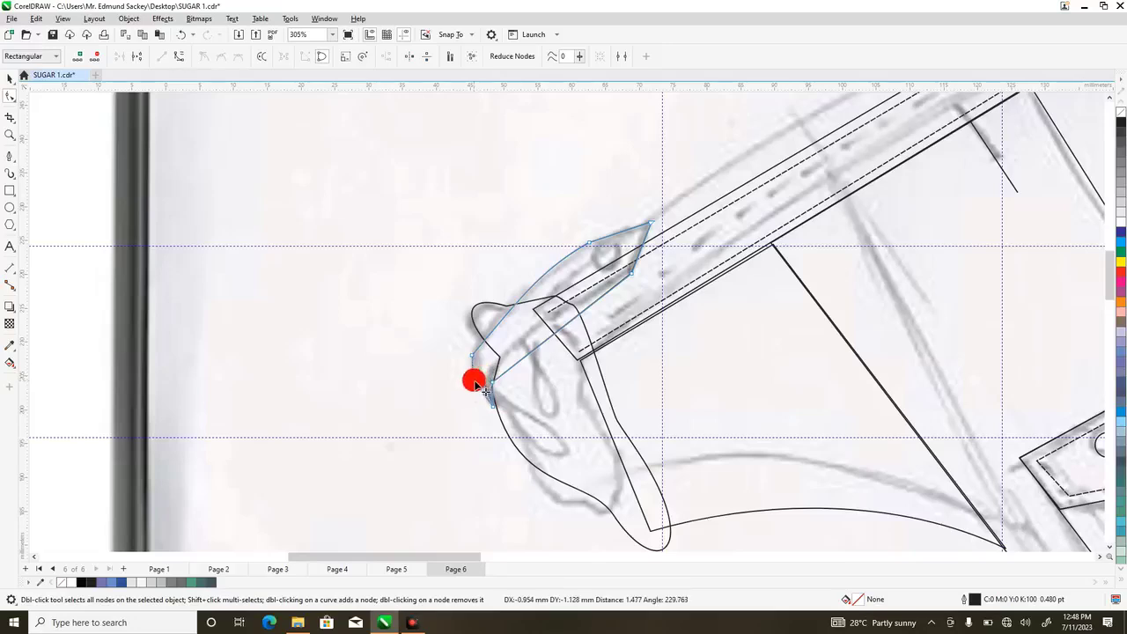
click(180, 59)
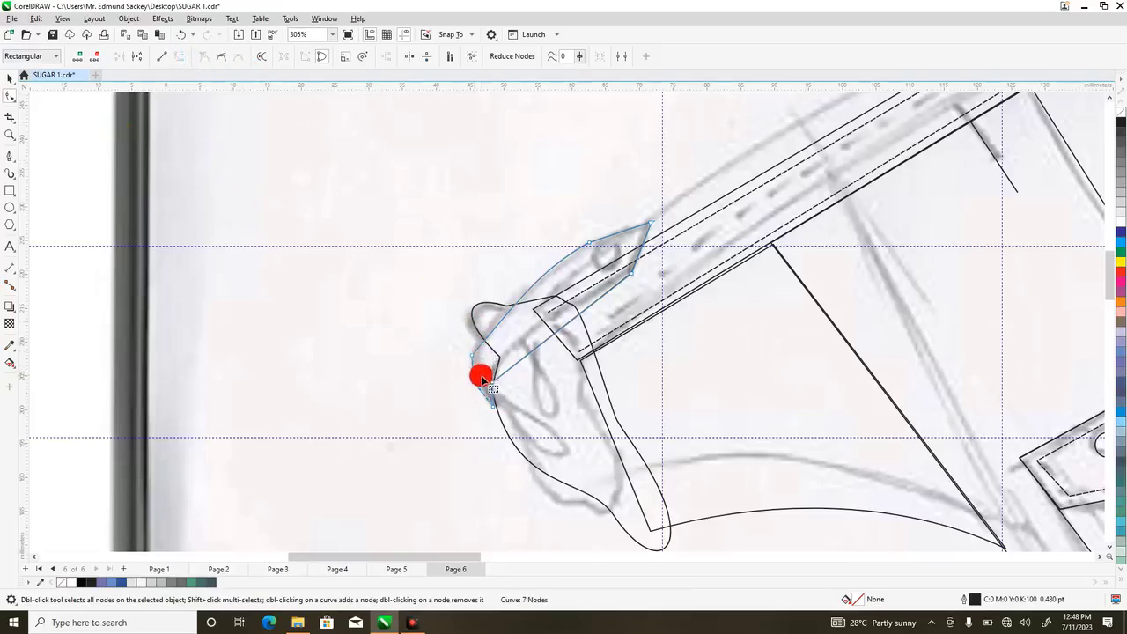
double_click(482, 391)
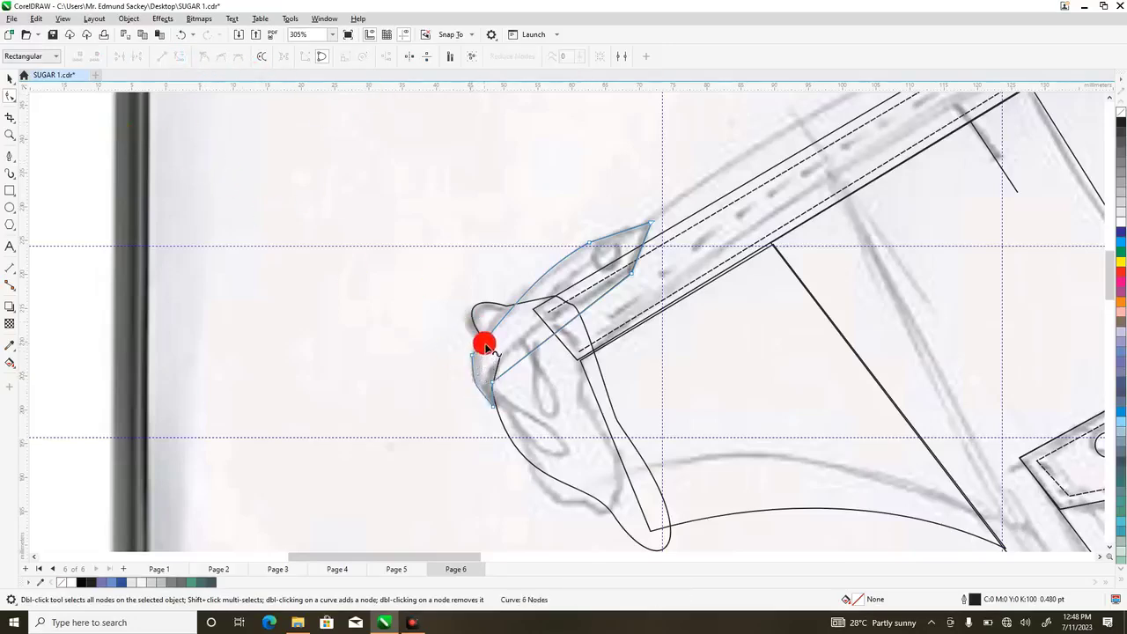
drag(491, 339, 467, 352)
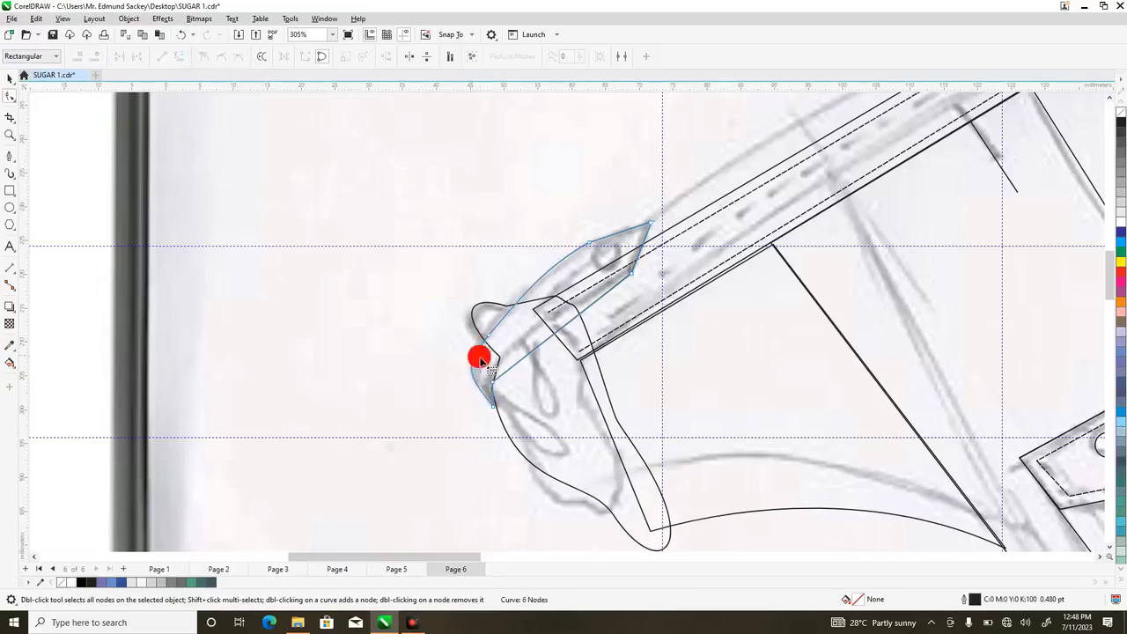
- Add a node on the strap's lower edge near the rounded end and remove the adjacent corner node to soften the turn
drag(498, 414, 502, 370)
double_click(491, 380)
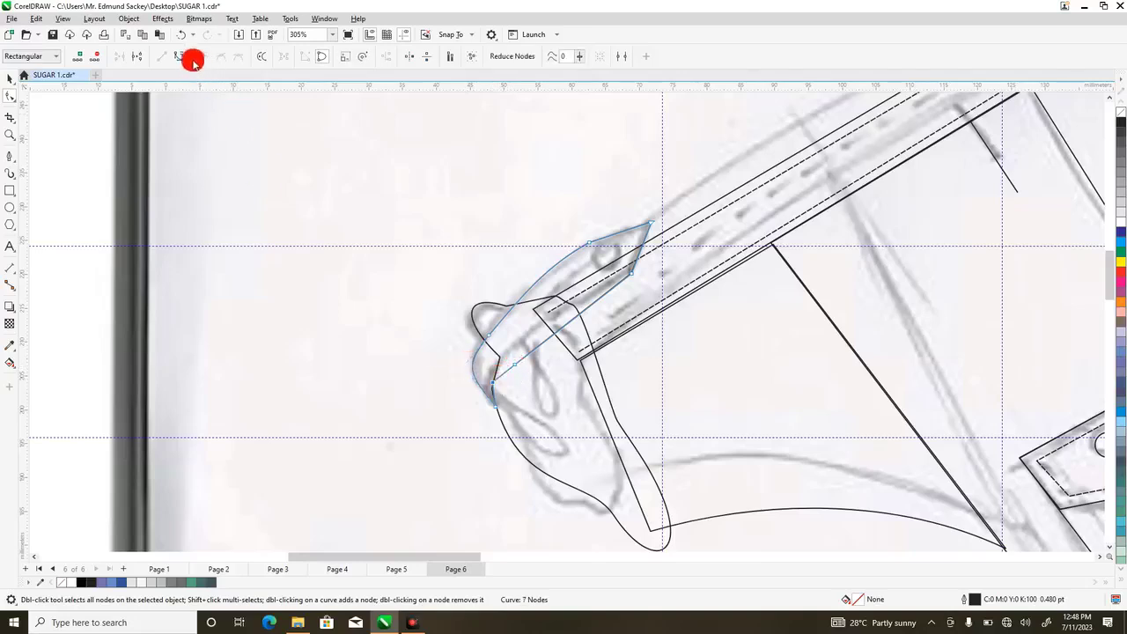
double_click(494, 380)
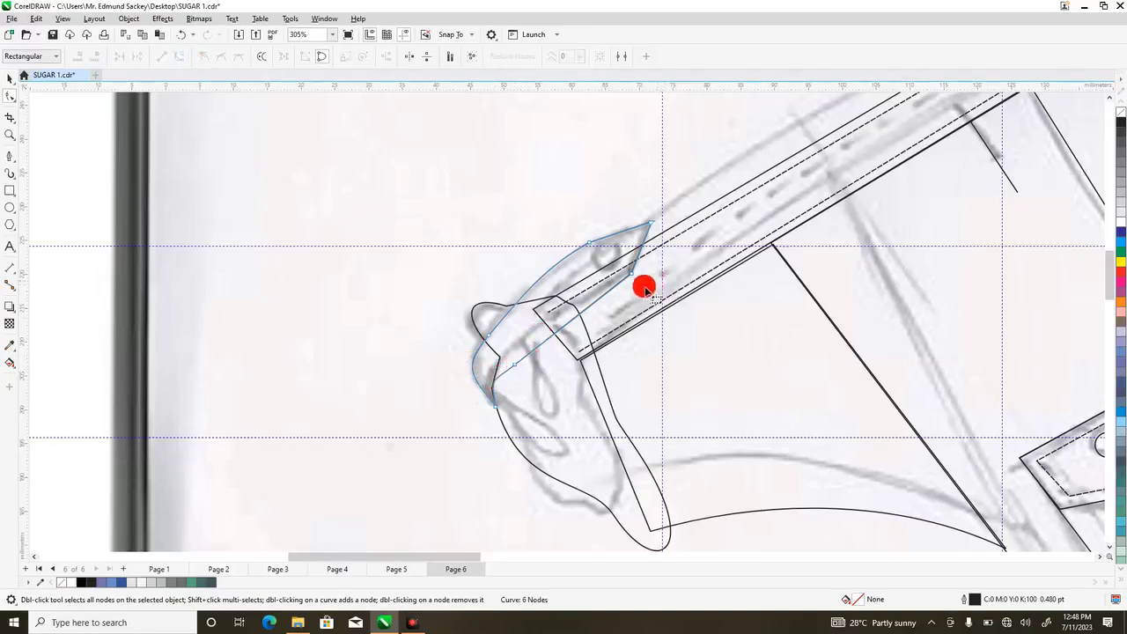
- Shift the strap's pointed end onto the sleeve band and adjust its tip and lower corner to sit along the band
drag(629, 272, 678, 249)
key(Escape)
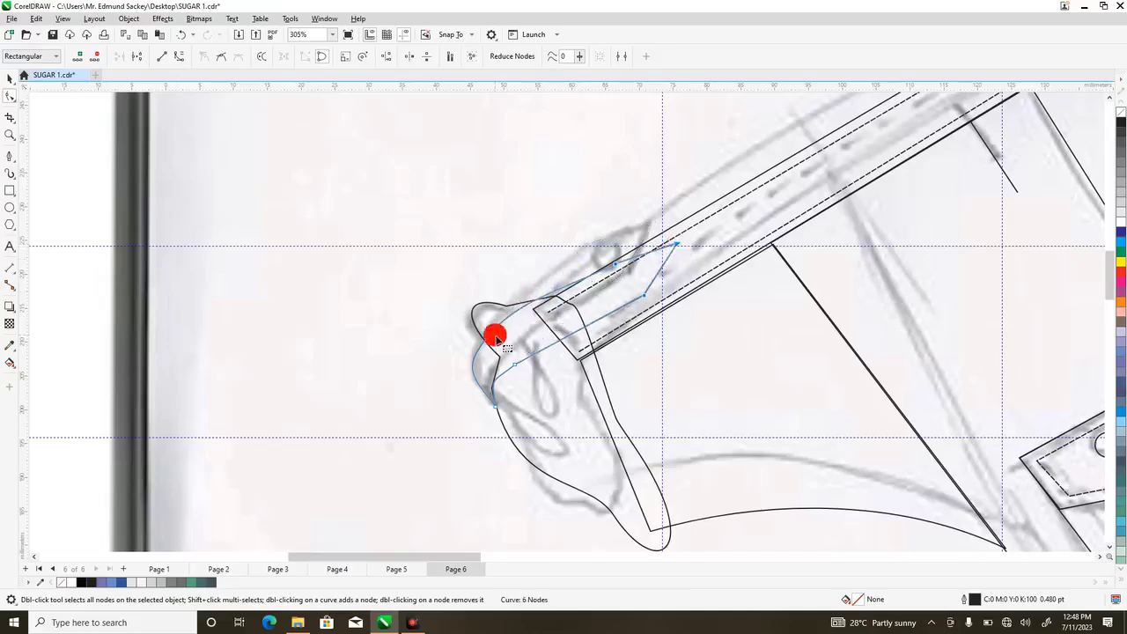
drag(532, 301, 539, 307)
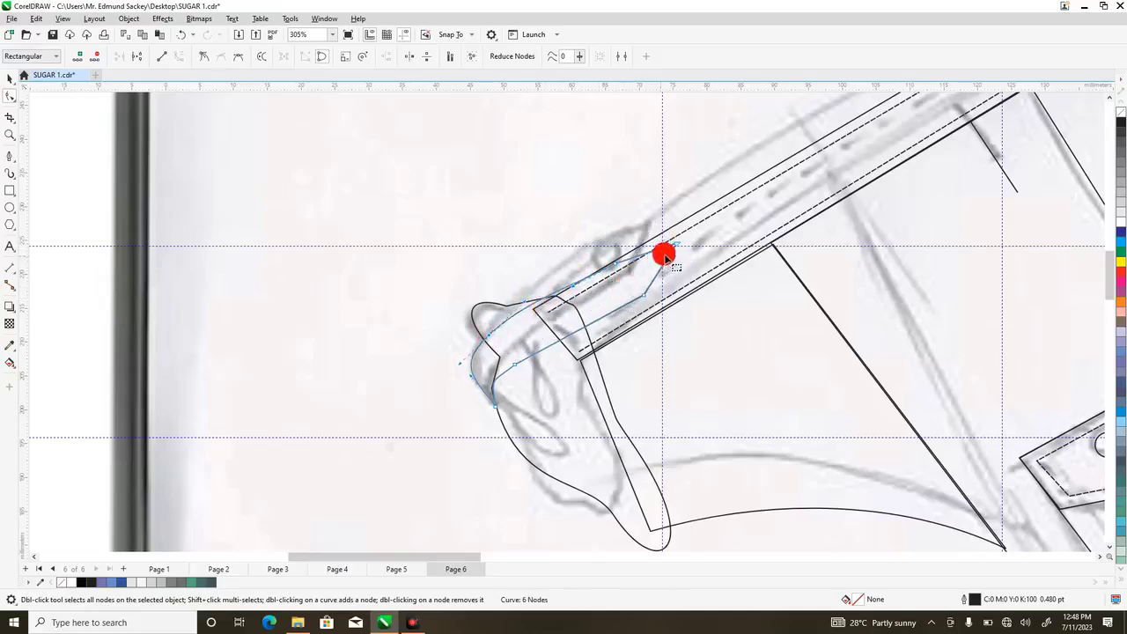
drag(677, 249, 658, 261)
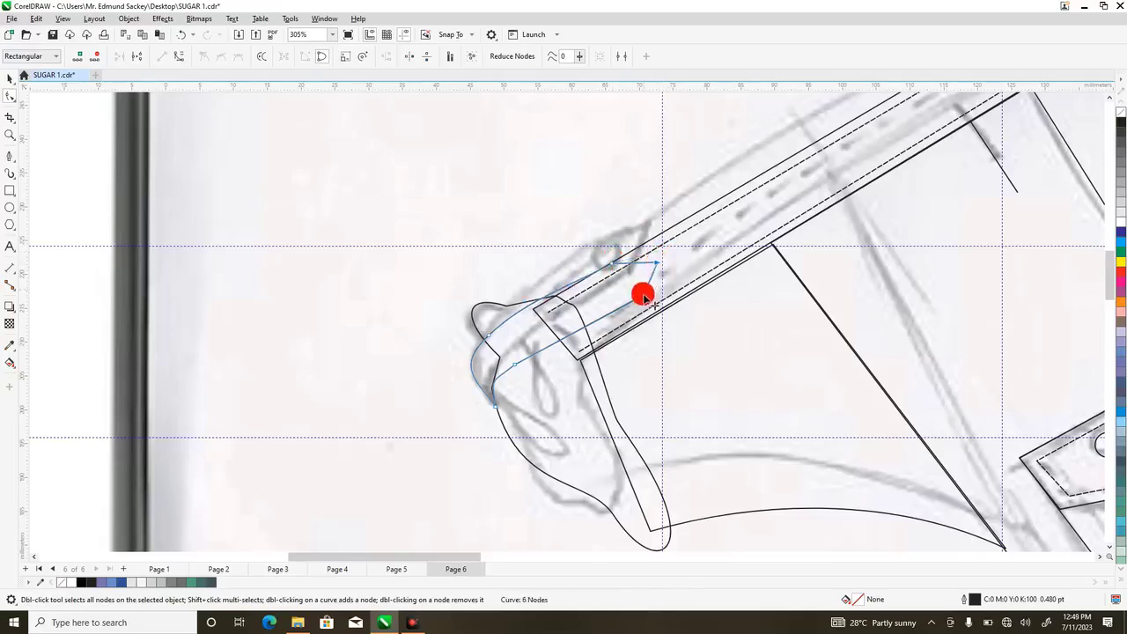
mouse_move(649, 302)
mouse_down()
mouse_move(669, 276)
mouse_move(641, 291)
mouse_up()
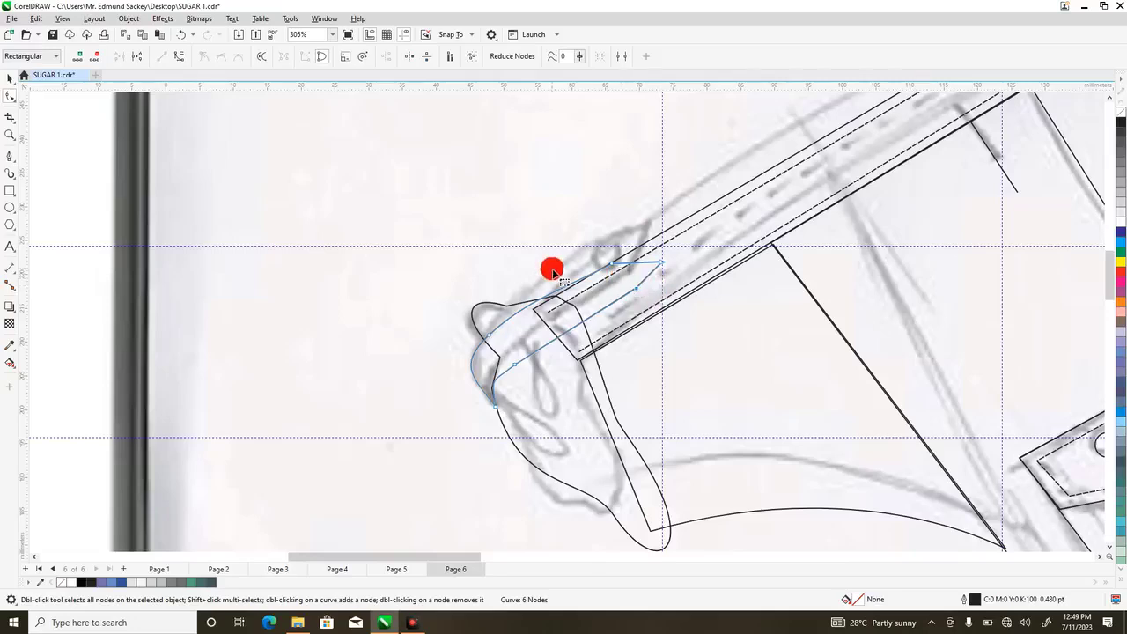
- Copy the round button from the left chest pocket onto the pointed end of the left sleeve strap
click(8, 132)
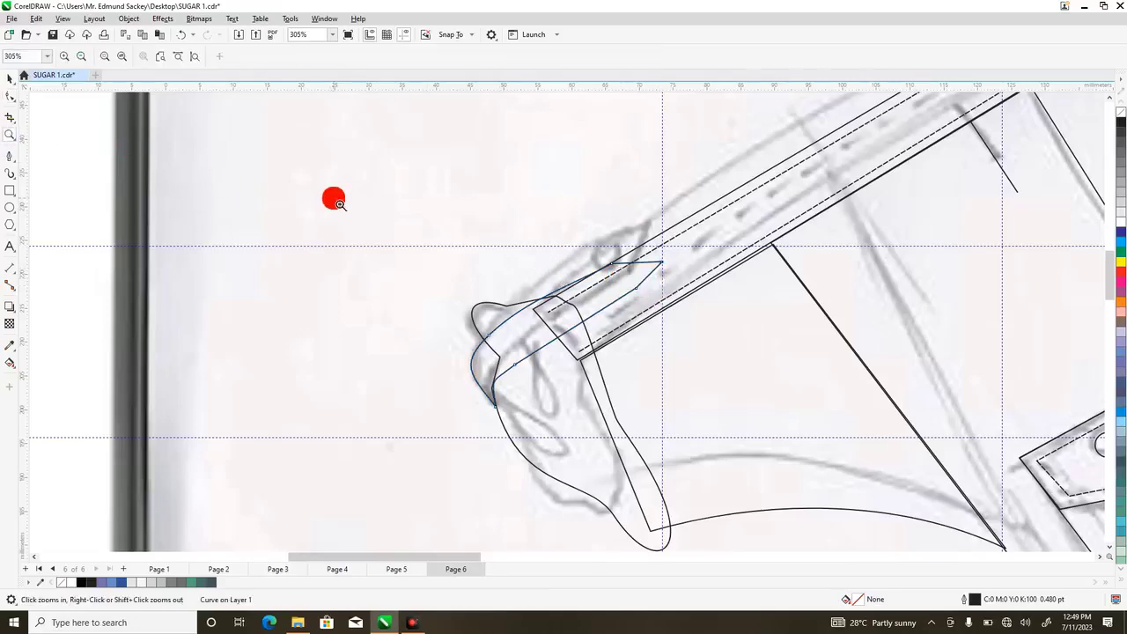
scroll(335, 196, down, 3)
click(9, 79)
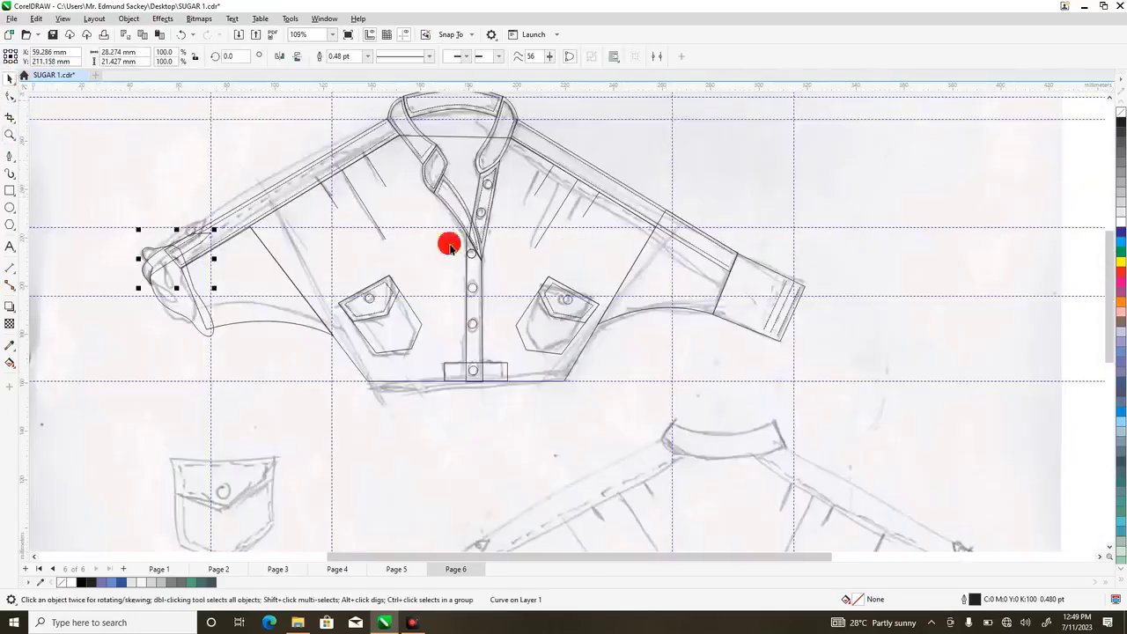
click(369, 298)
drag(375, 304, 193, 246)
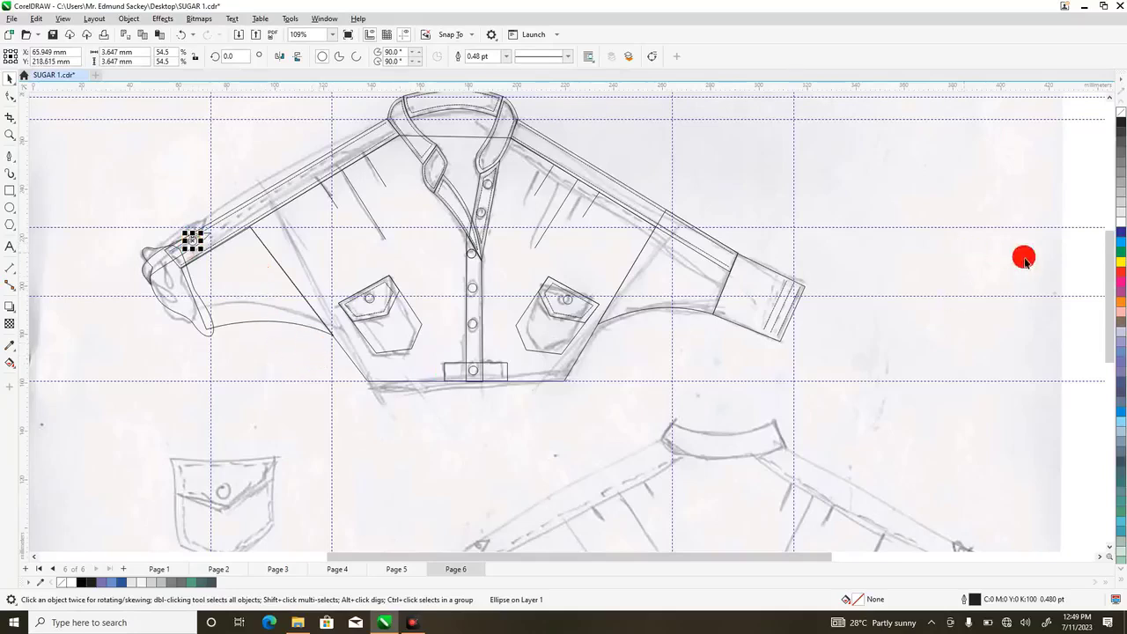
- Draw a rectangle about 44 by 41 mm over the separate pocket sketch and convert it to curves
drag(1108, 271, 1107, 314)
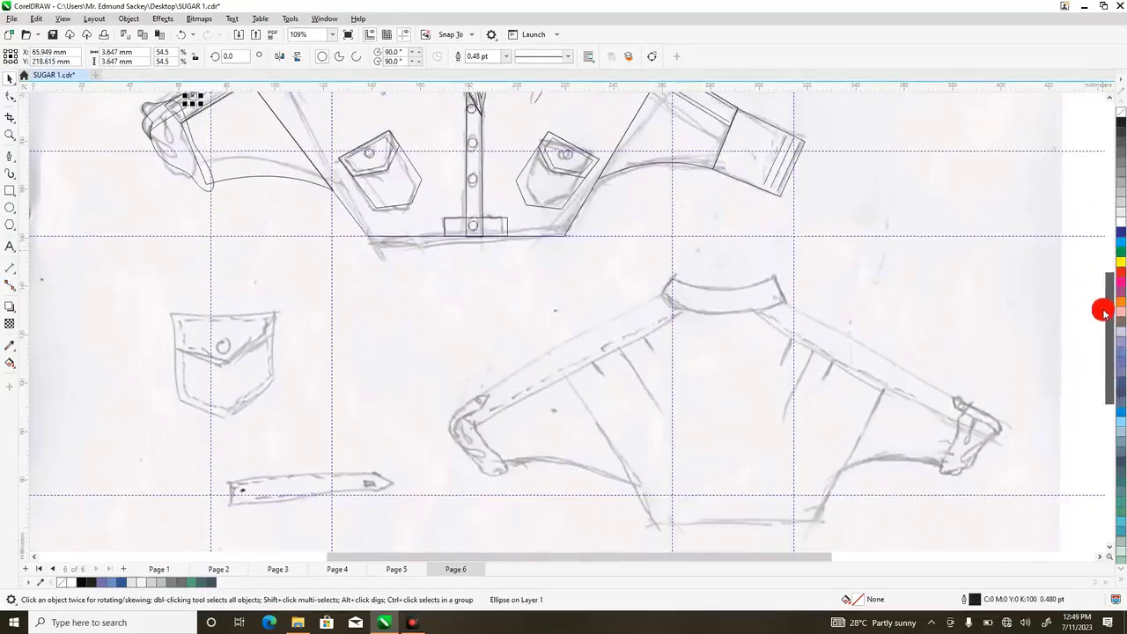
click(196, 350)
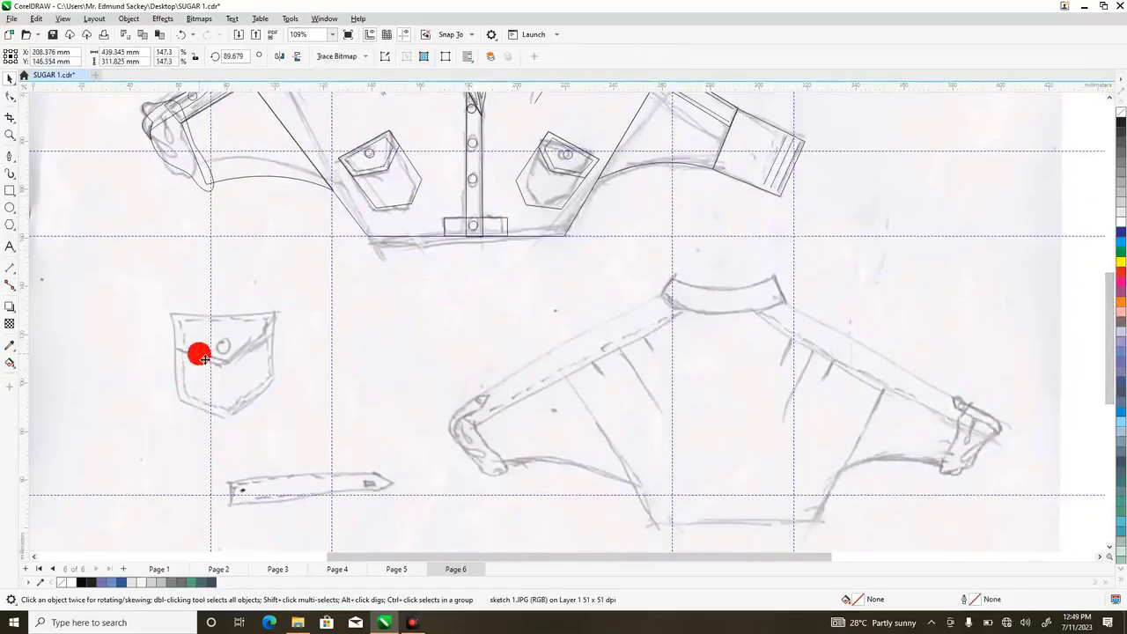
click(10, 190)
mouse_move(168, 313)
mouse_down()
mouse_move(219, 334)
mouse_move(276, 410)
mouse_up()
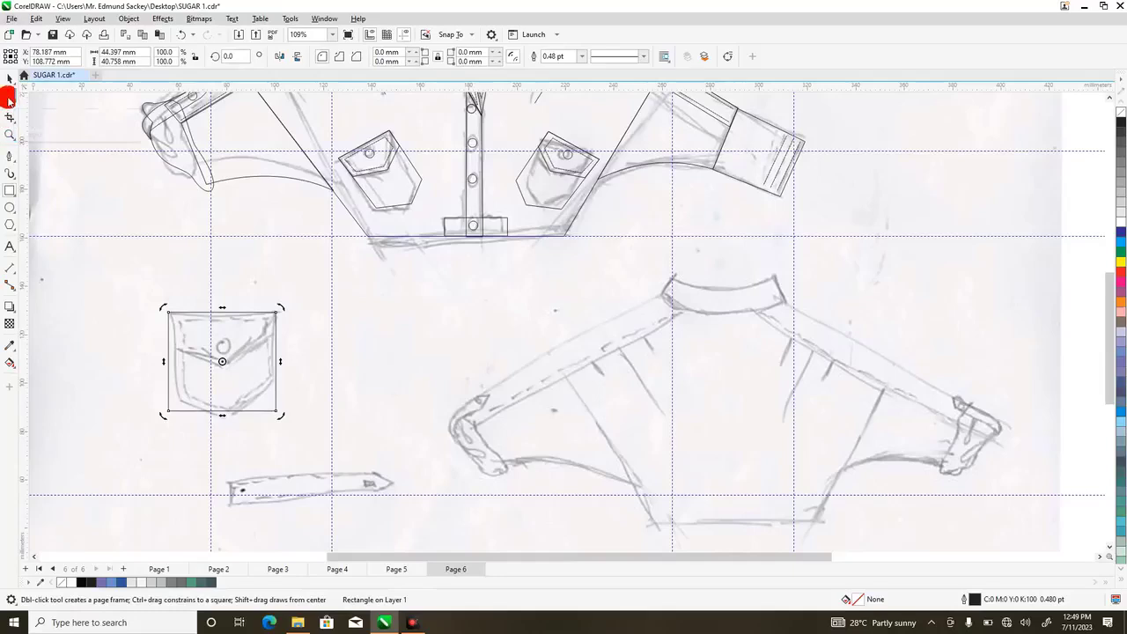
click(9, 97)
right_click(186, 335)
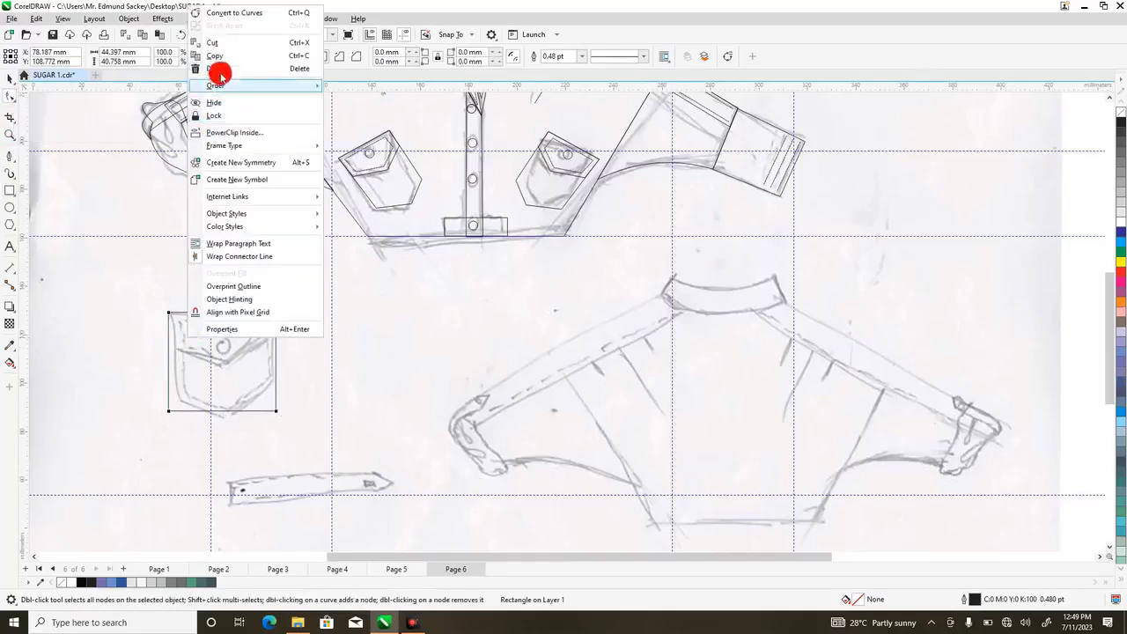
click(231, 15)
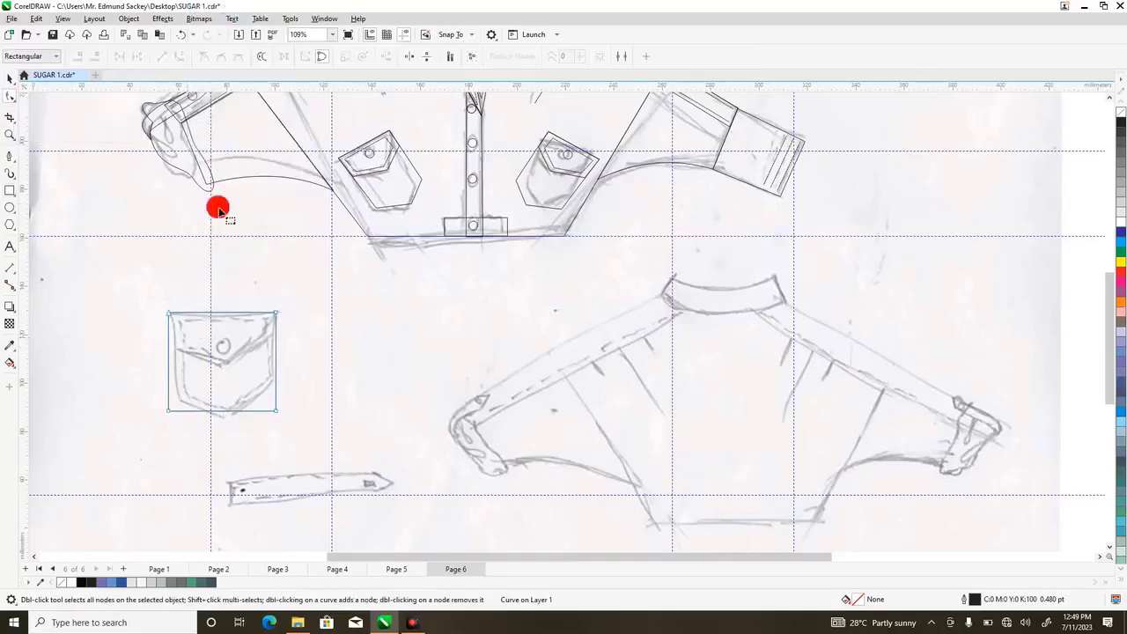
- Reshape the rectangle into a pocket with a central bottom point, adding side nodes level with a new horizontal guideline and deleting the lower corners
click(229, 410)
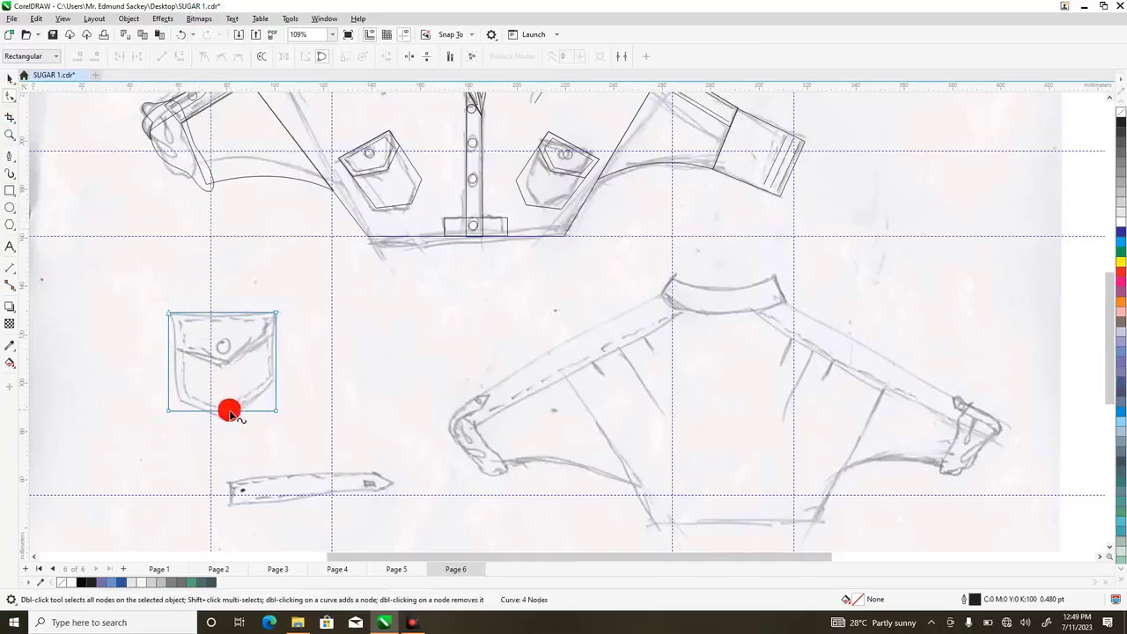
drag(226, 412, 226, 419)
click(277, 379)
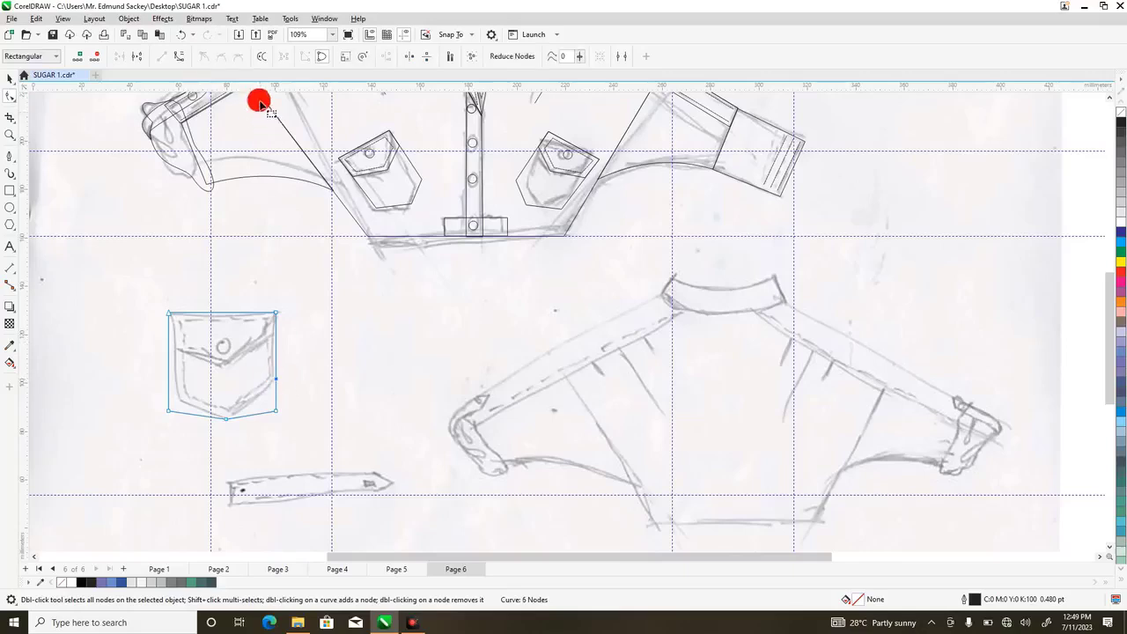
drag(250, 92, 282, 381)
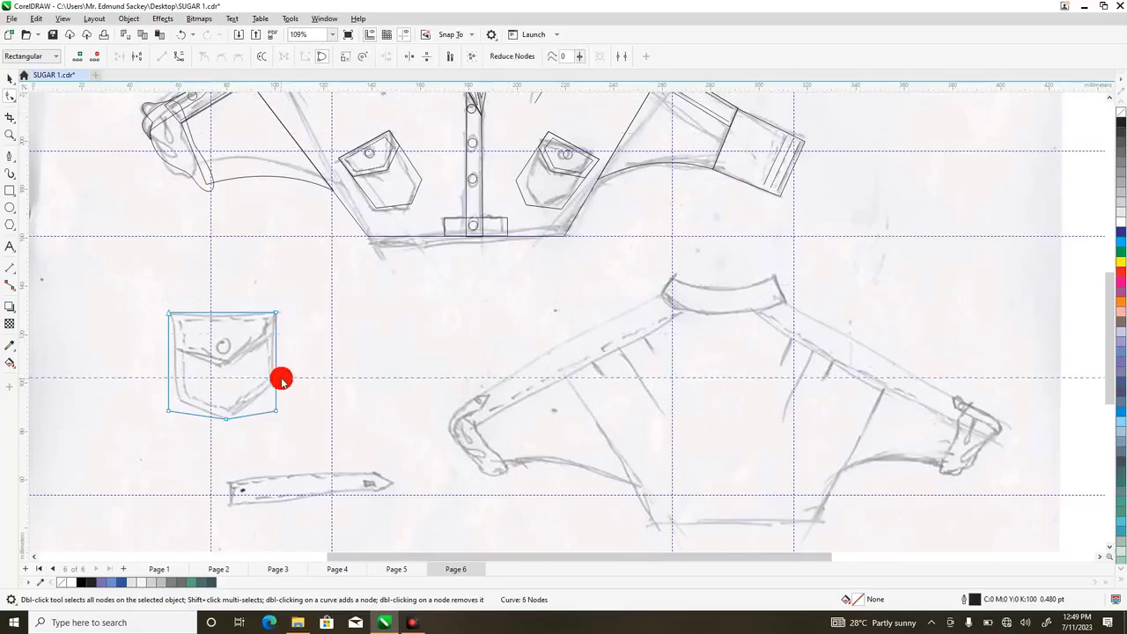
double_click(169, 378)
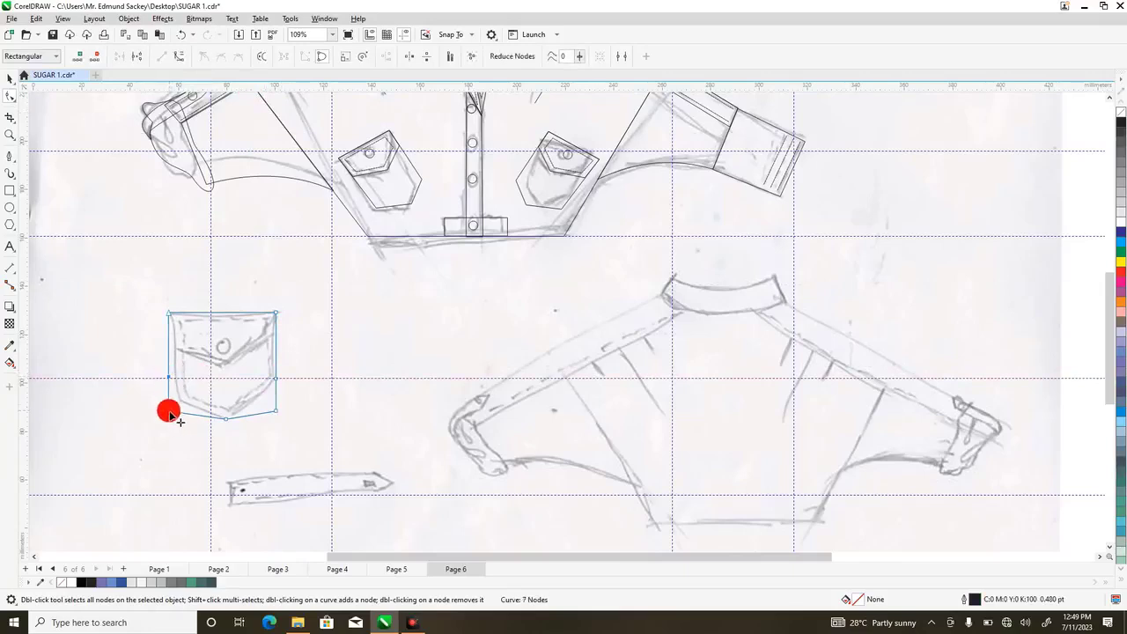
double_click(170, 412)
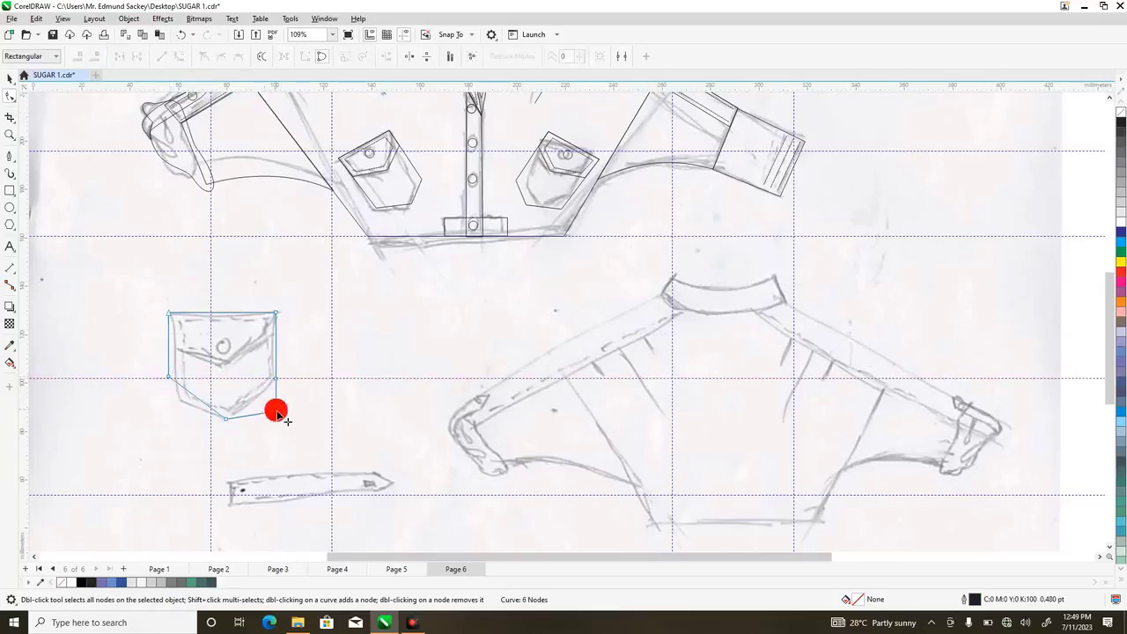
double_click(276, 409)
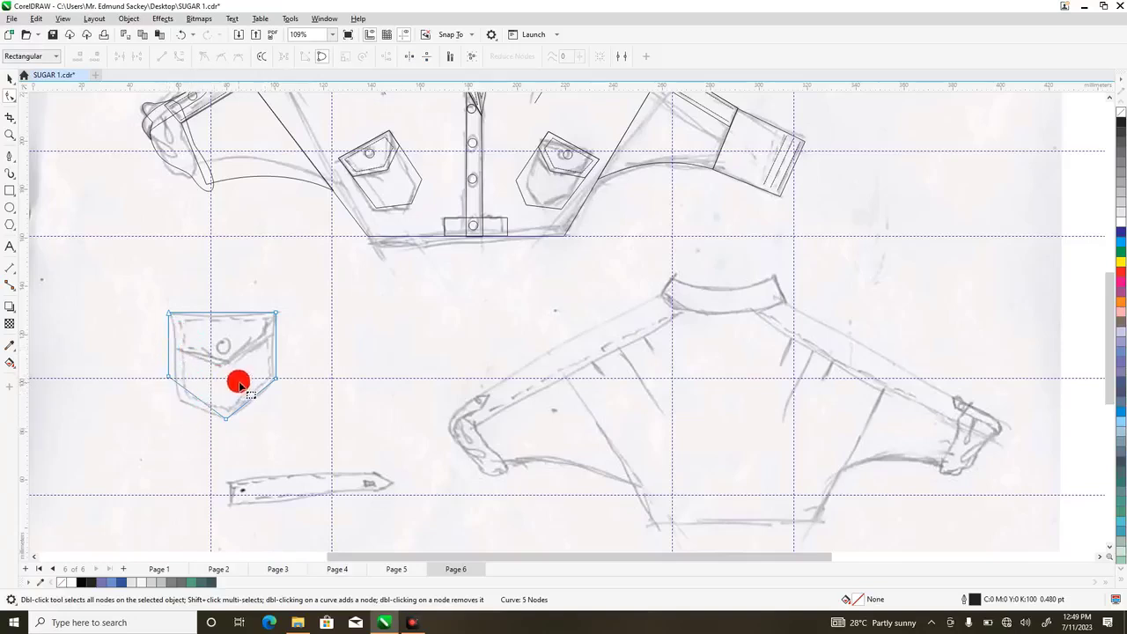
click(9, 78)
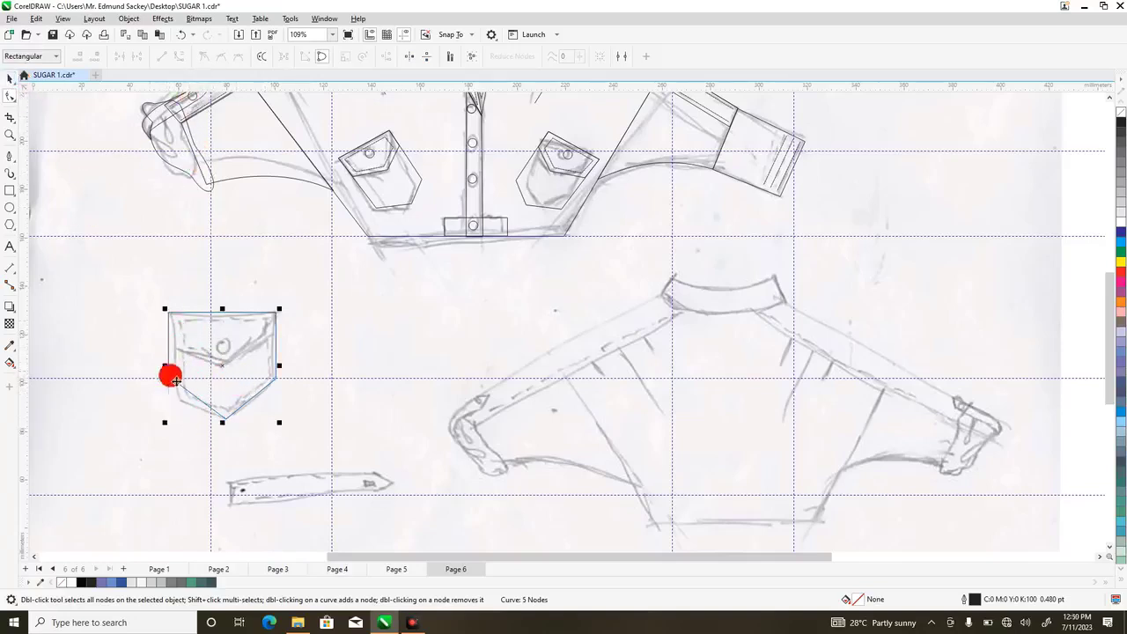
- Move the horizontal guideline crossing the separate pocket up to the level of the sketched flap's side corners
drag(139, 379, 155, 346)
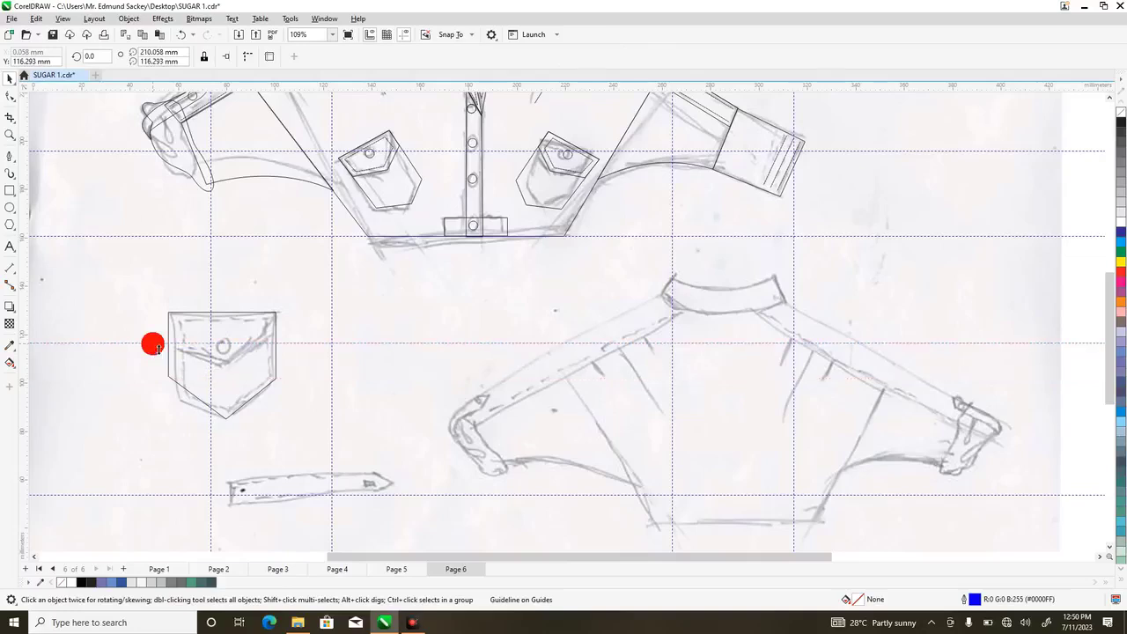
click(9, 97)
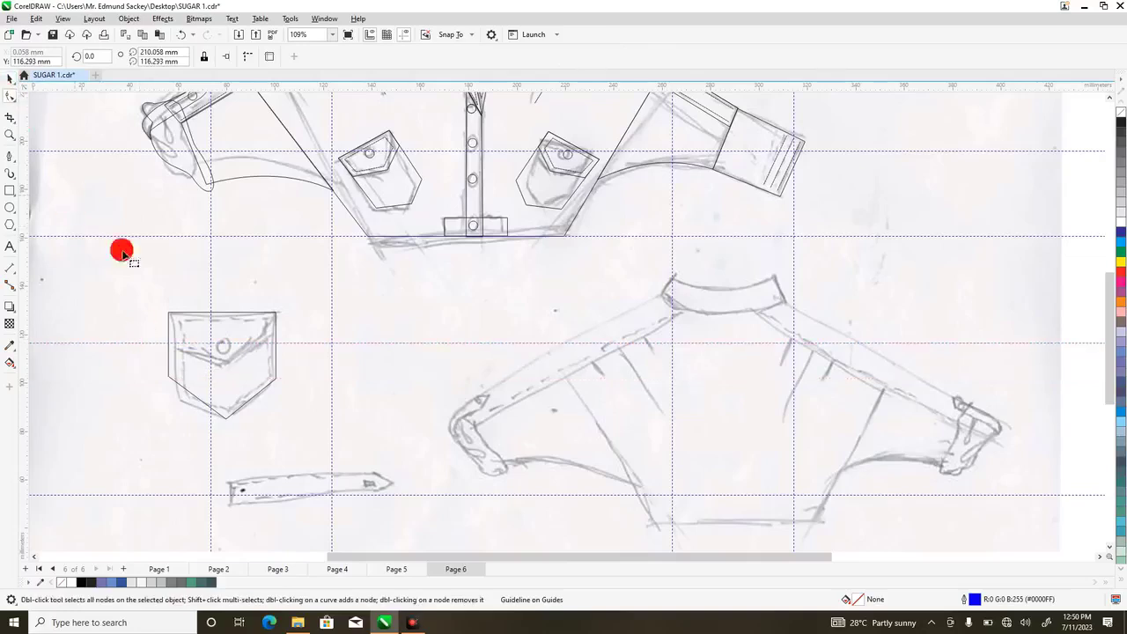
click(170, 345)
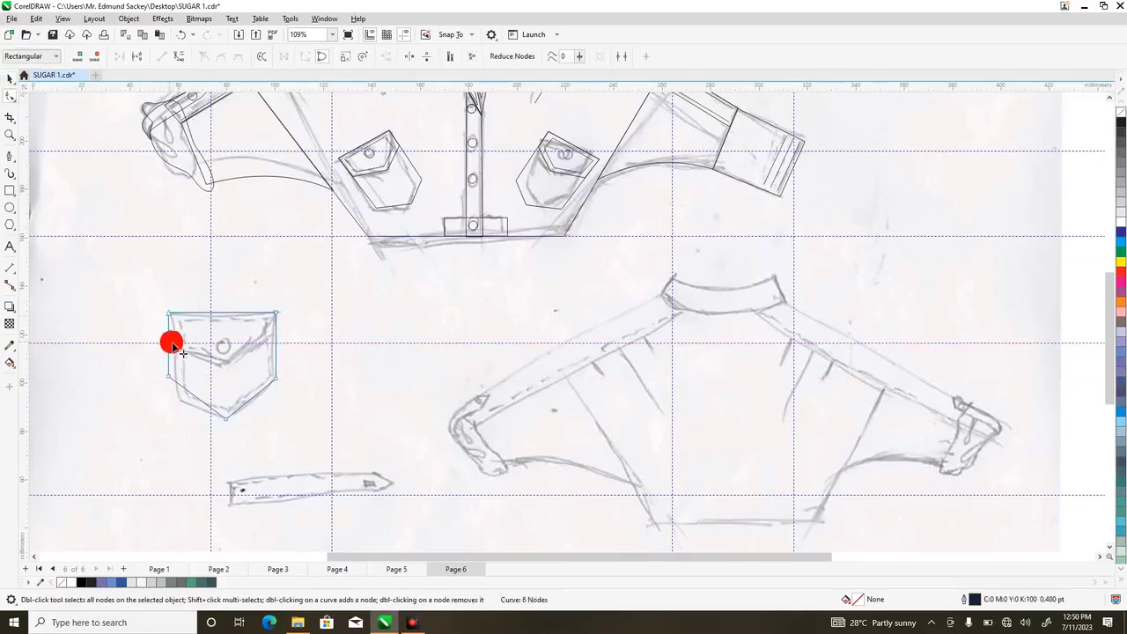
- Draw a flap rectangle about 45 by 15 mm across the top of the separate pocket and convert it to curves
click(10, 190)
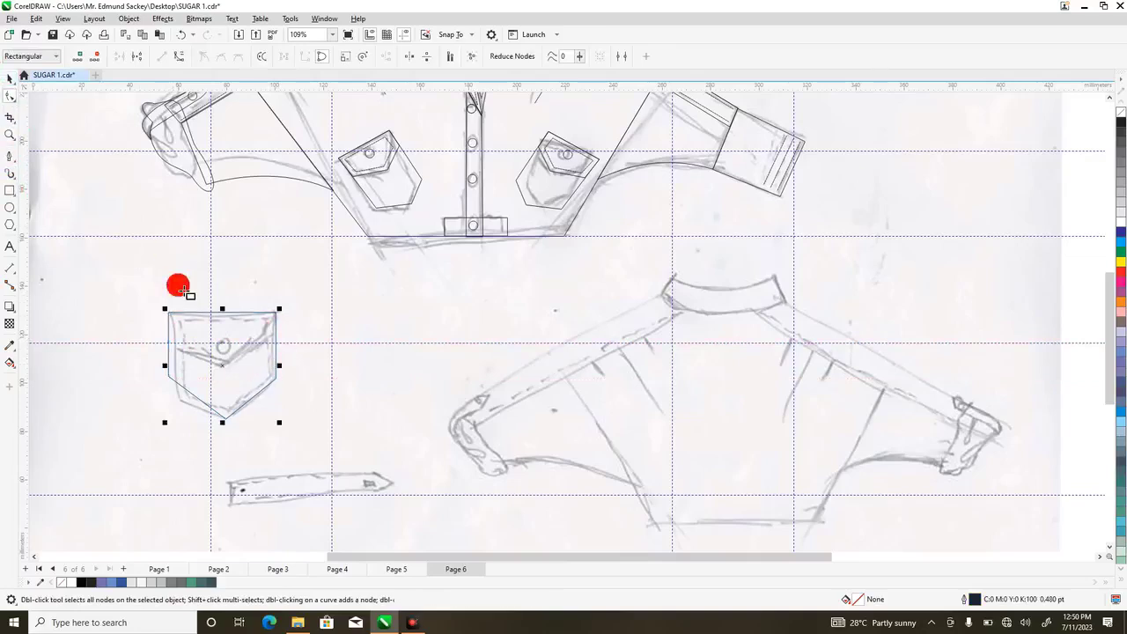
drag(170, 315, 278, 354)
click(9, 96)
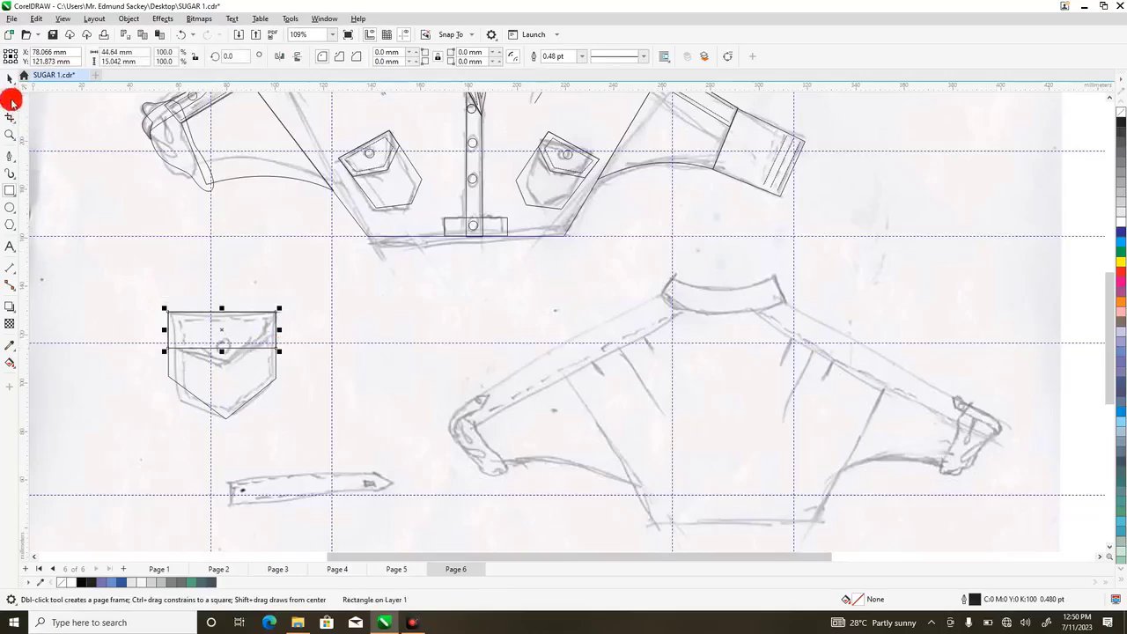
right_click(192, 323)
click(231, 284)
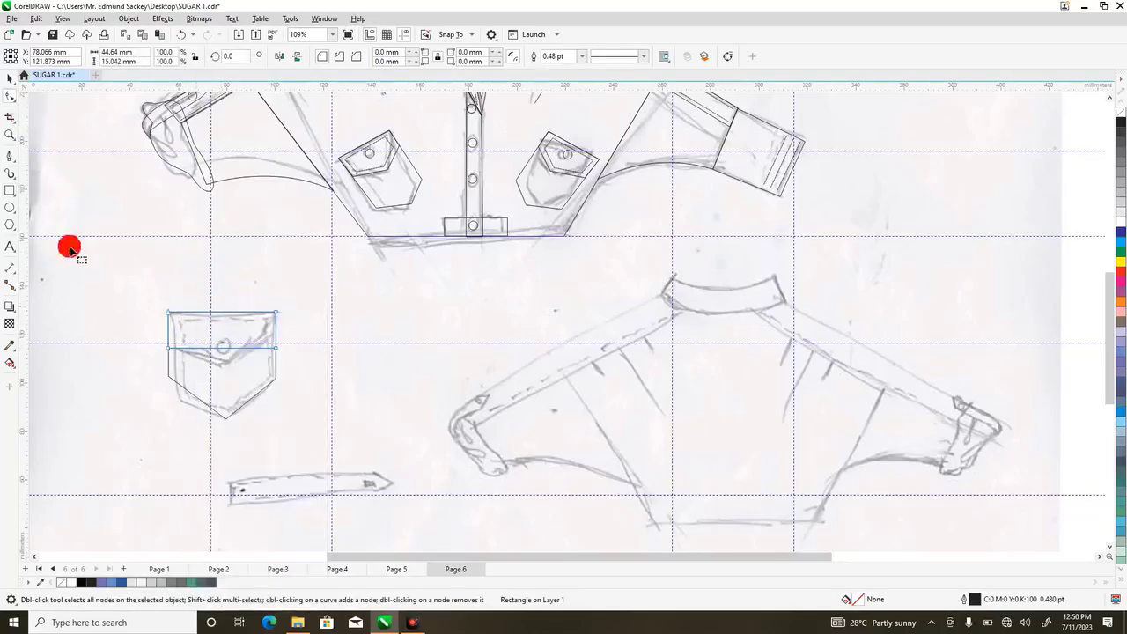
key(ctrl+q)
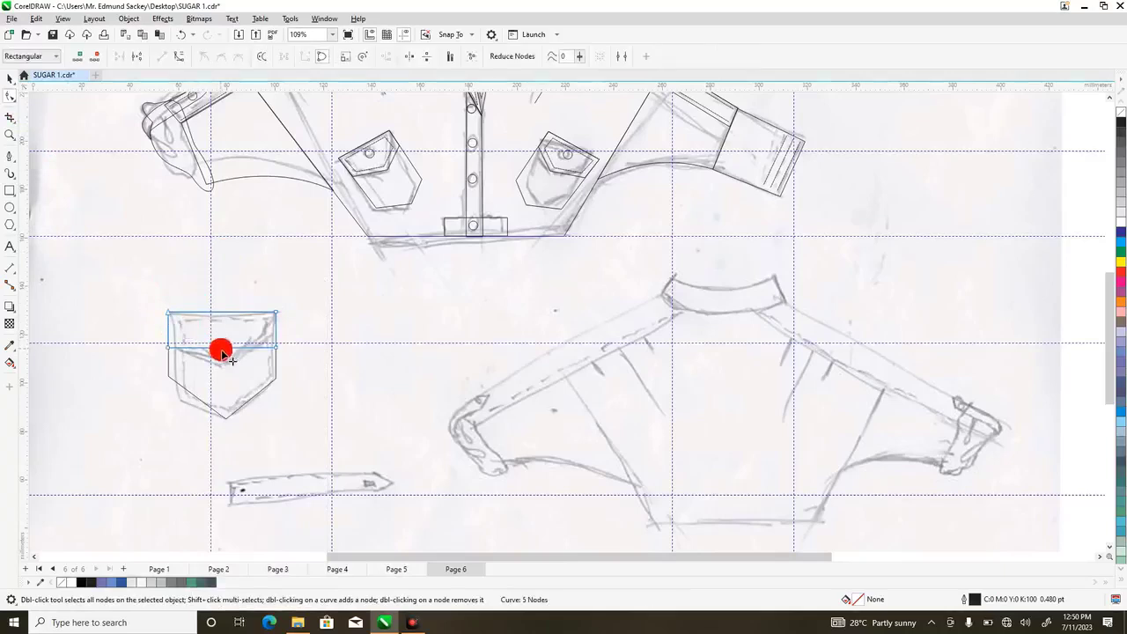
- Shape the flap's lower edge into a central point, lower the pocket's side nodes 5.3 mm, and raise the flap's lower nodes 3.3 mm
mouse_move(222, 356)
mouse_down()
mouse_move(227, 370)
mouse_move(298, 400)
mouse_up()
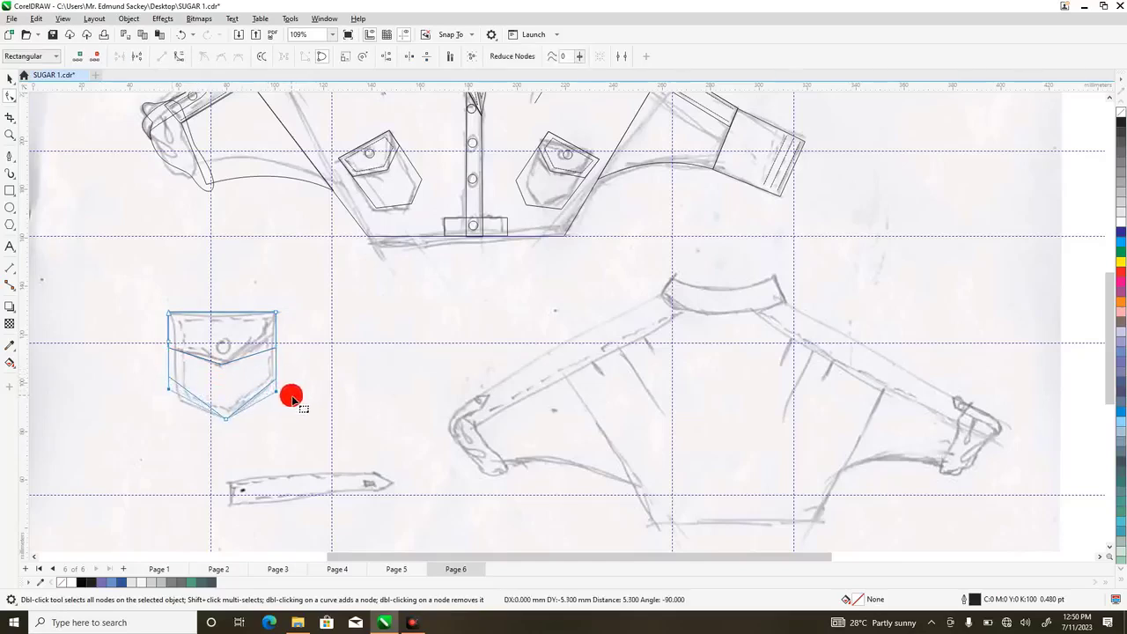
double_click(173, 347)
drag(144, 338, 294, 384)
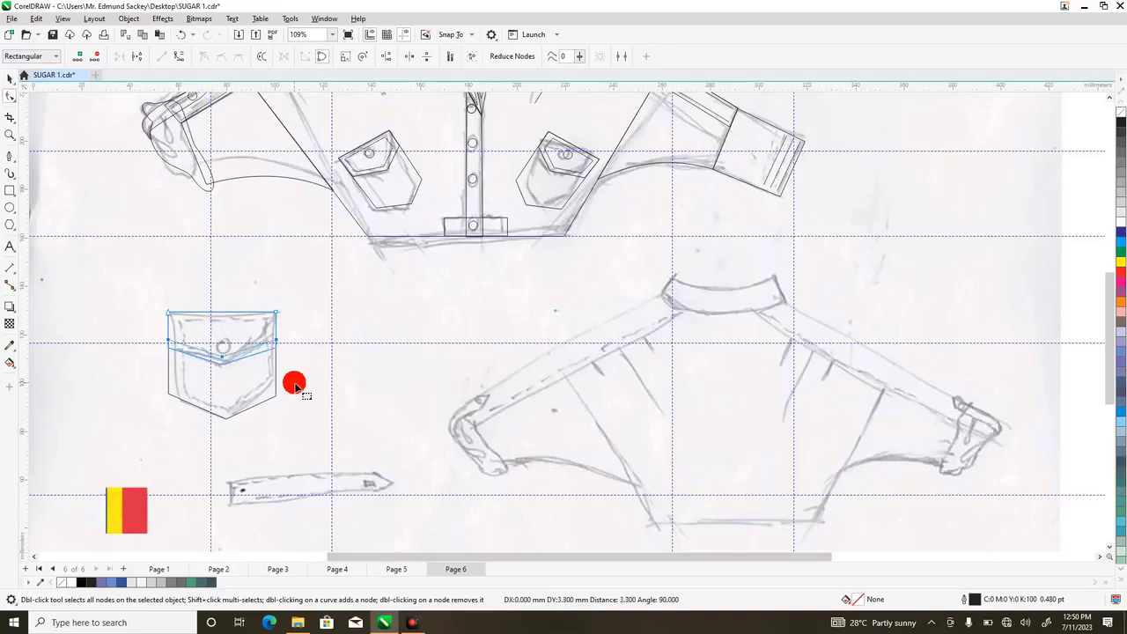
- Copy the round button from the right chest pocket onto the sketched button of the separate pocket's flap
click(11, 78)
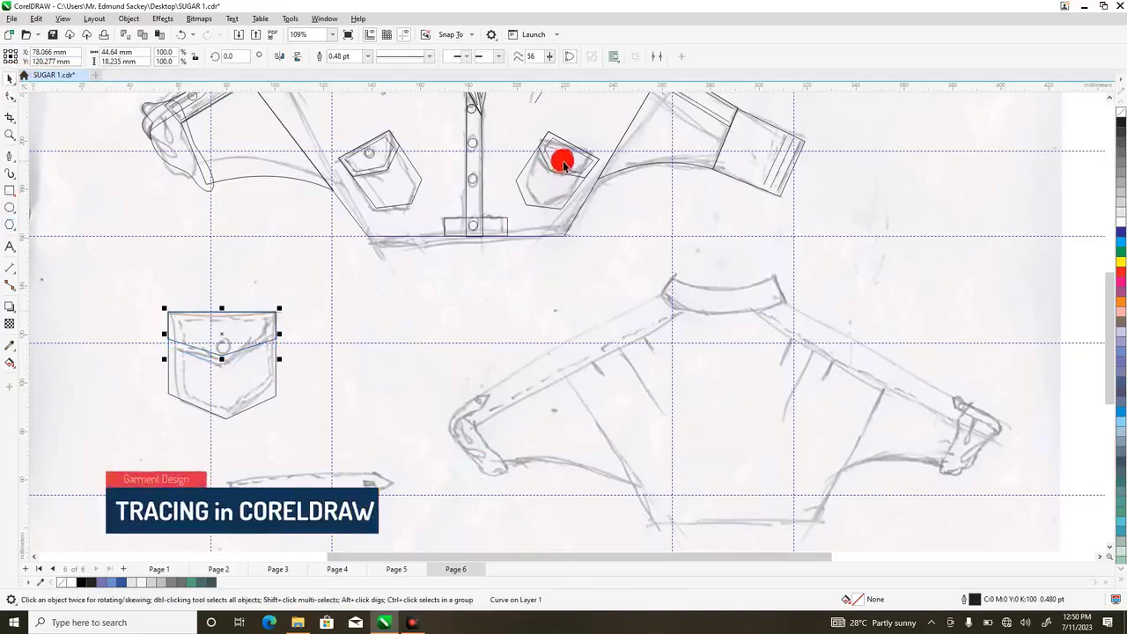
click(567, 156)
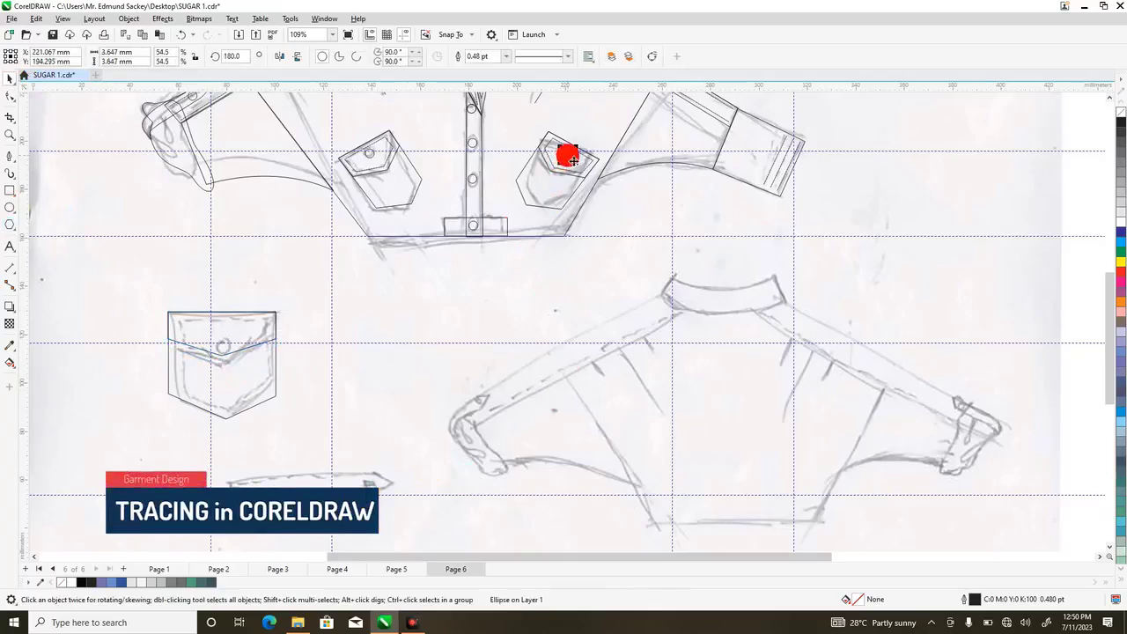
click(220, 343)
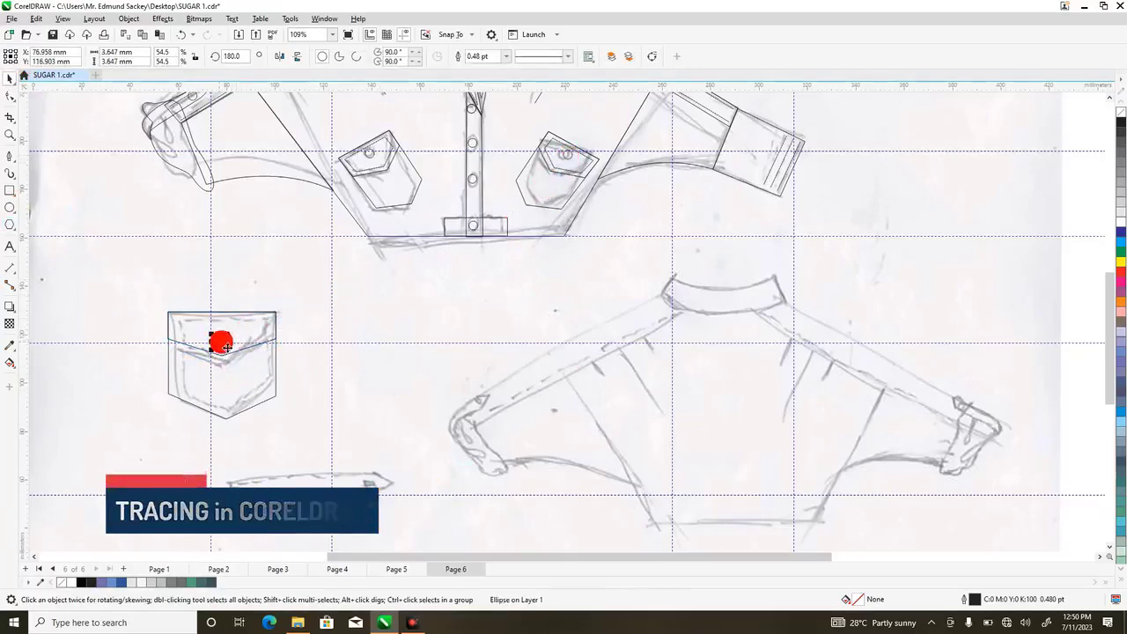
- Make an inset copy of the flap scaled to about 81%, and spread its side nodes outward to a width of about 41 mm
click(188, 331)
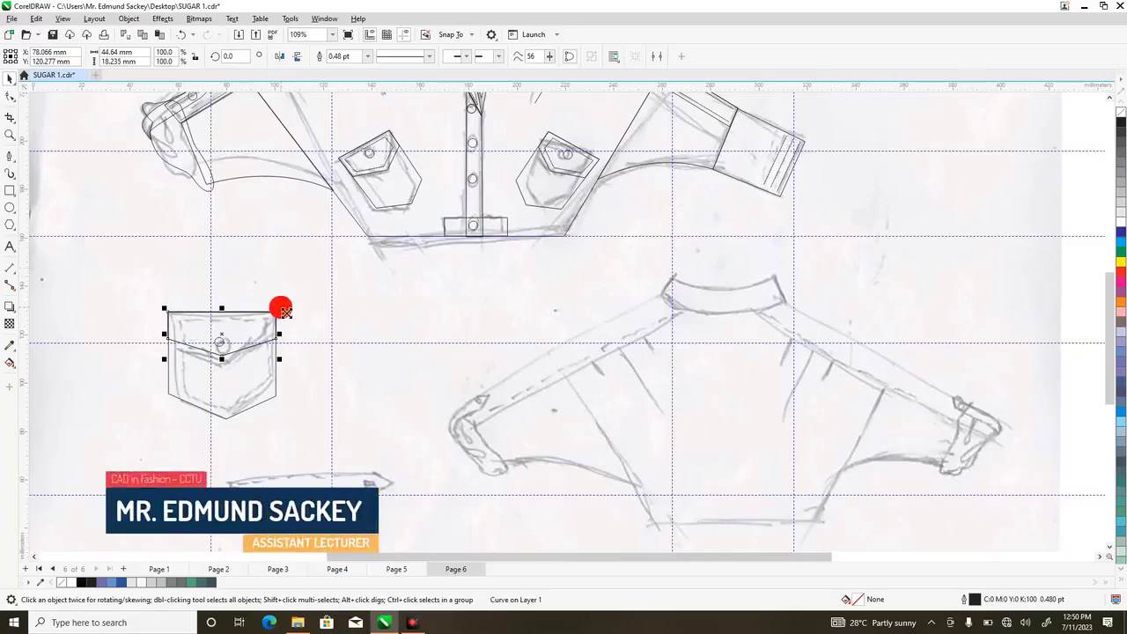
drag(279, 309, 280, 313)
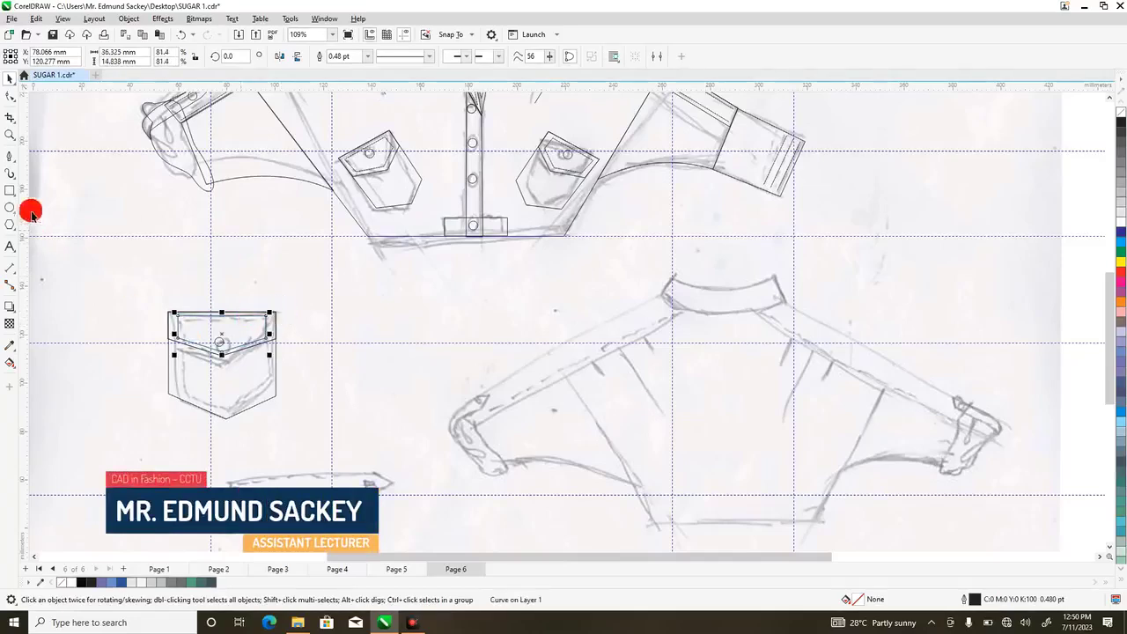
click(10, 96)
drag(145, 281, 192, 357)
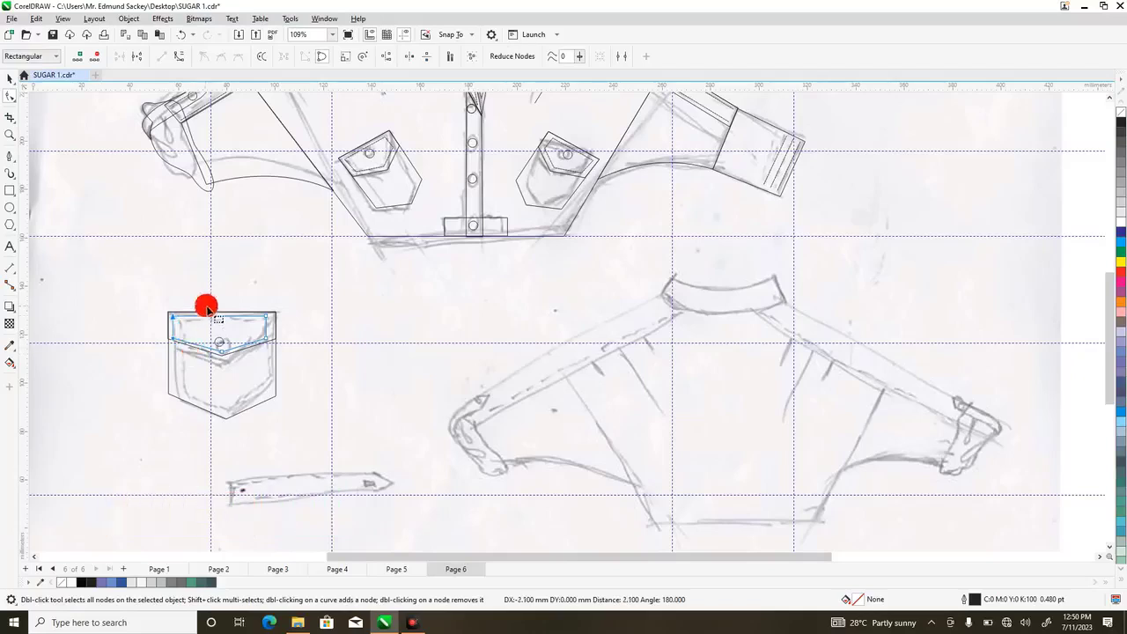
drag(226, 297, 301, 358)
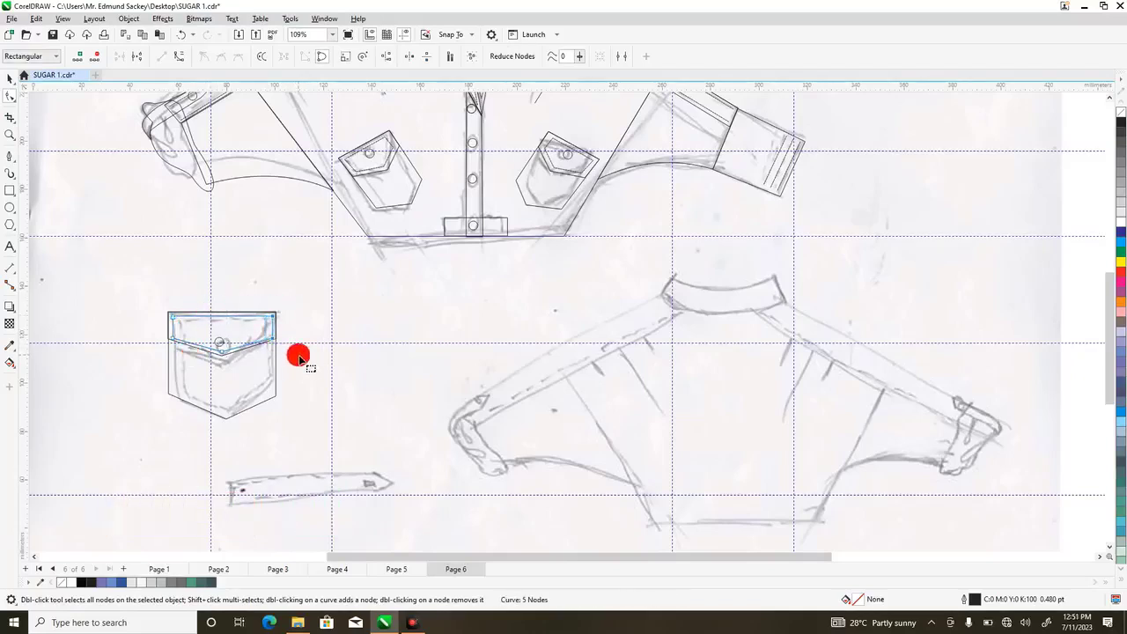
key(Page_Down)
click(659, 204)
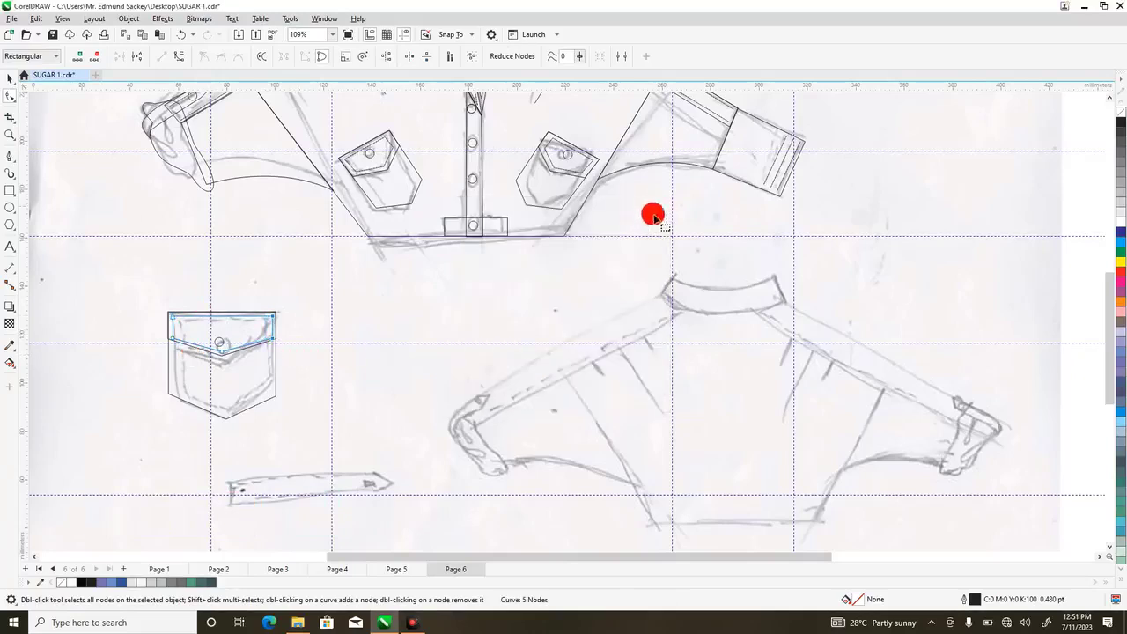
- Give the inner flap outline a dashed line style to represent stitching
click(10, 79)
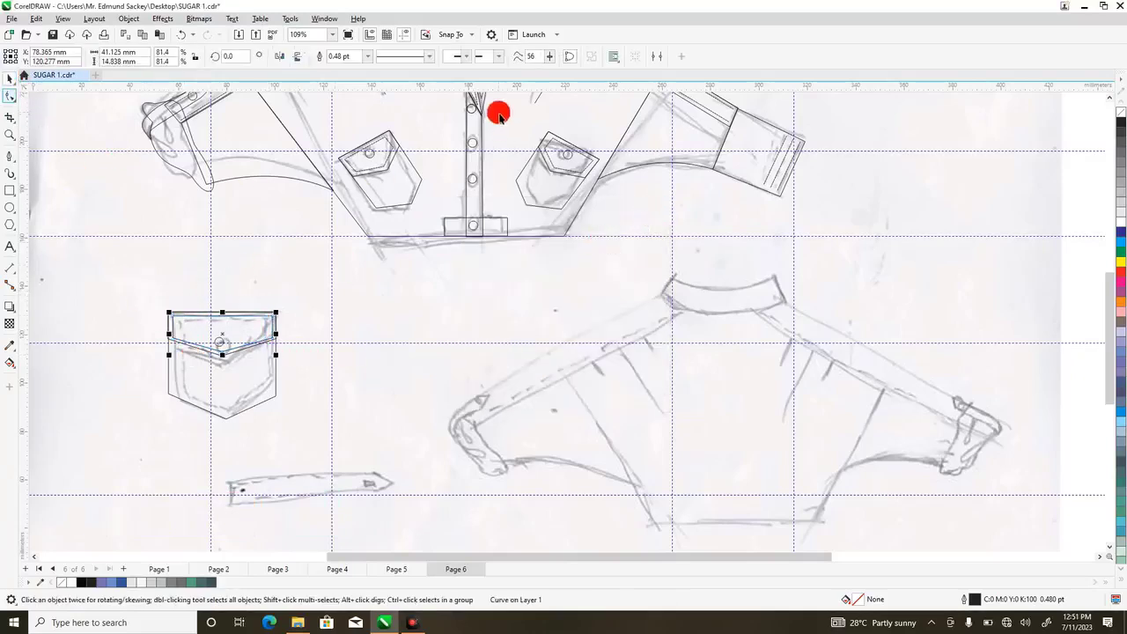
click(428, 55)
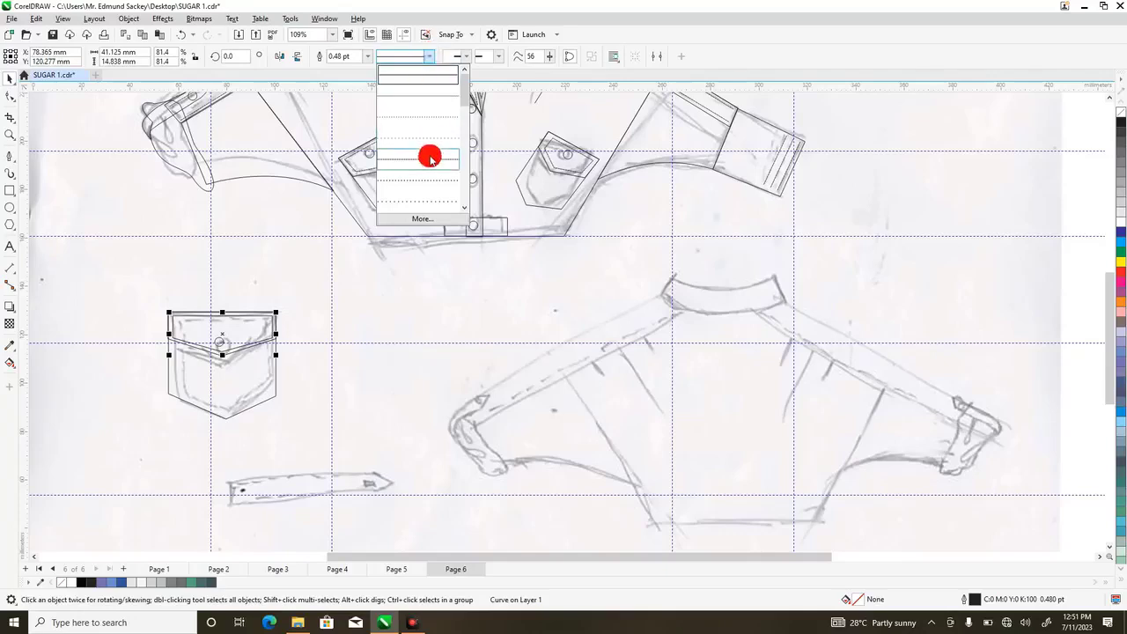
drag(465, 92, 465, 100)
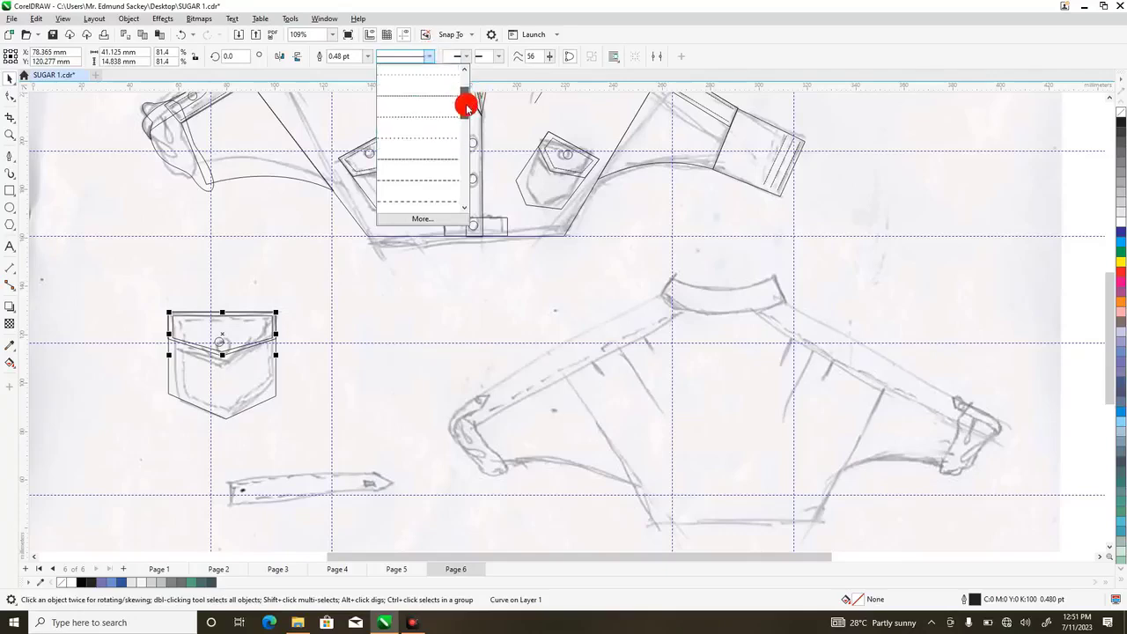
click(429, 157)
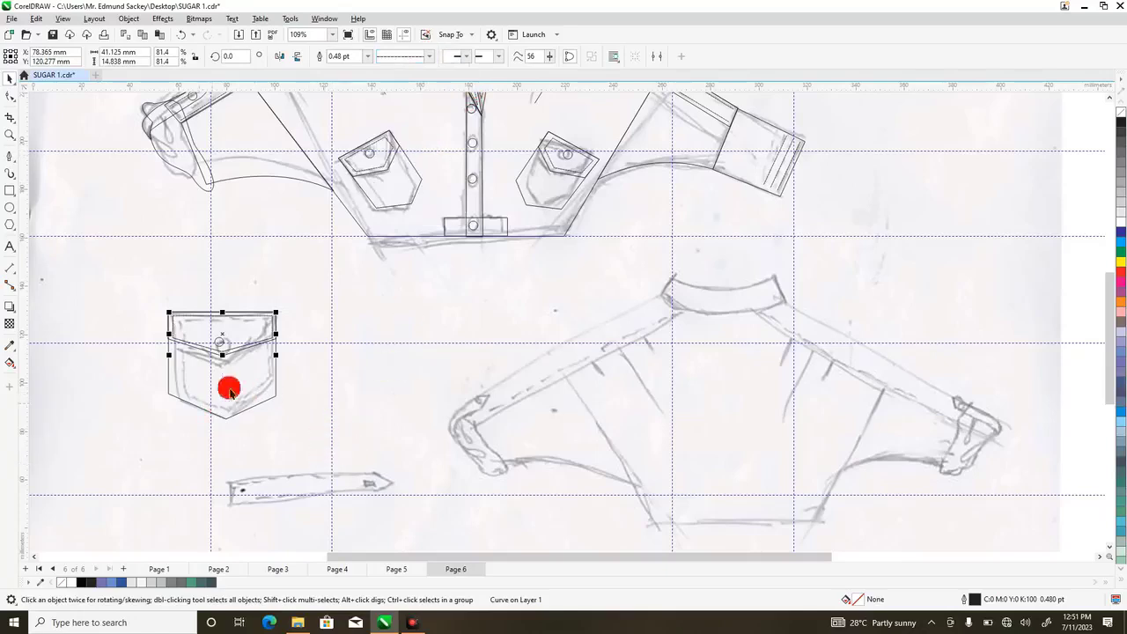
- Draw a rectangle about 71 by 12 mm over the separate strap sketch below the pocket and convert it to curves
click(9, 188)
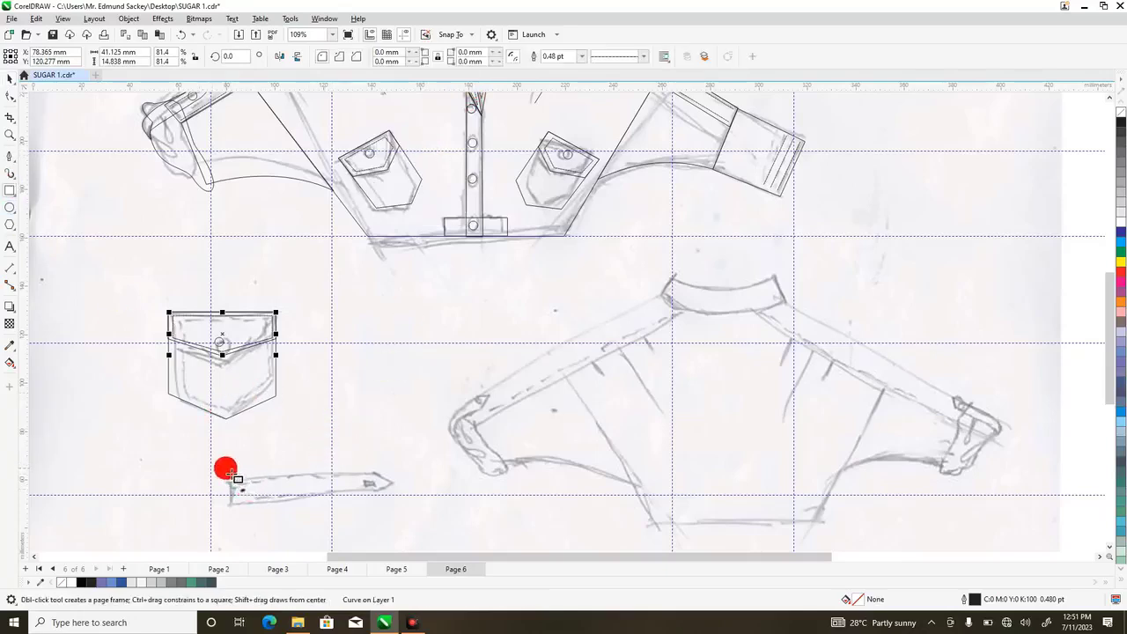
drag(227, 468, 398, 498)
right_click(360, 486)
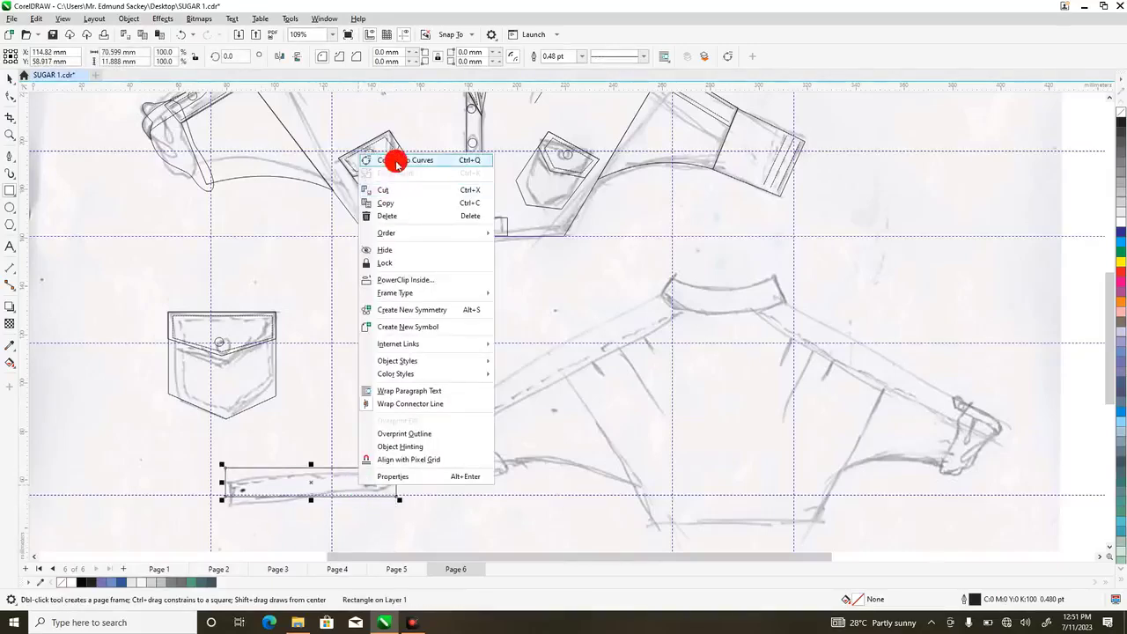
click(395, 162)
click(10, 97)
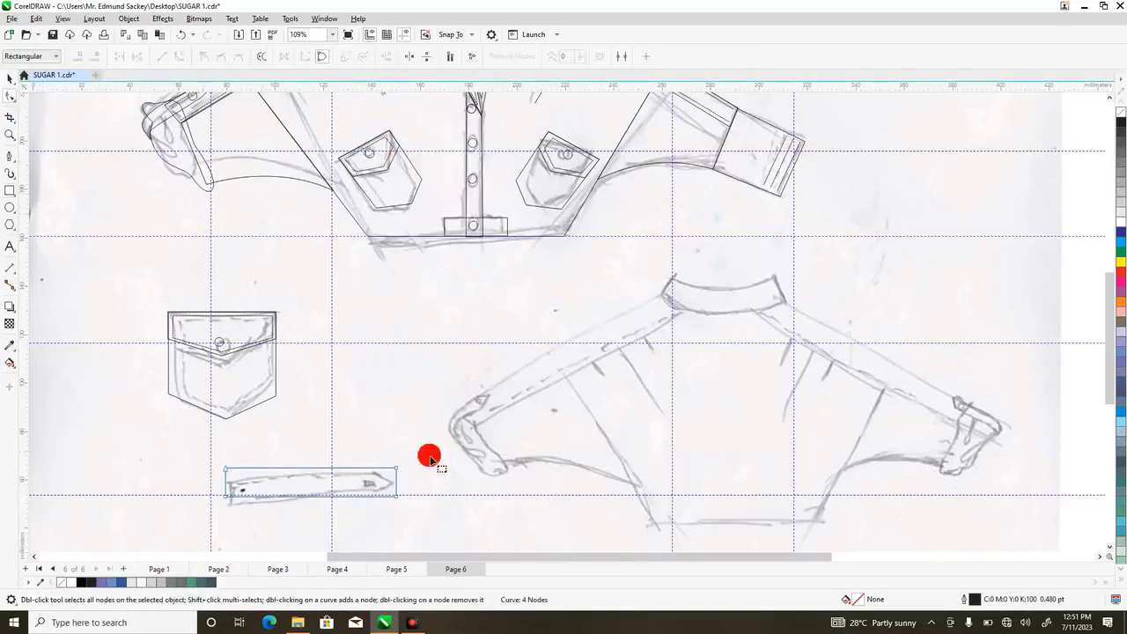
- Form the strap's pointed right end by adding nodes on the upper, lower and end edges and deleting the two right corners
double_click(371, 468)
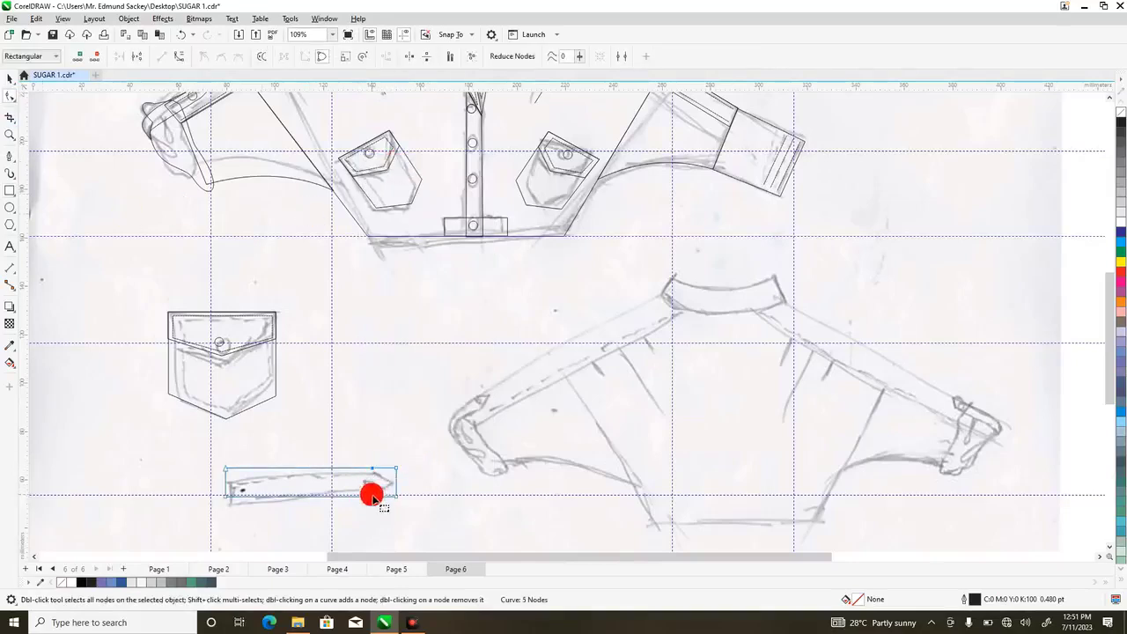
double_click(374, 496)
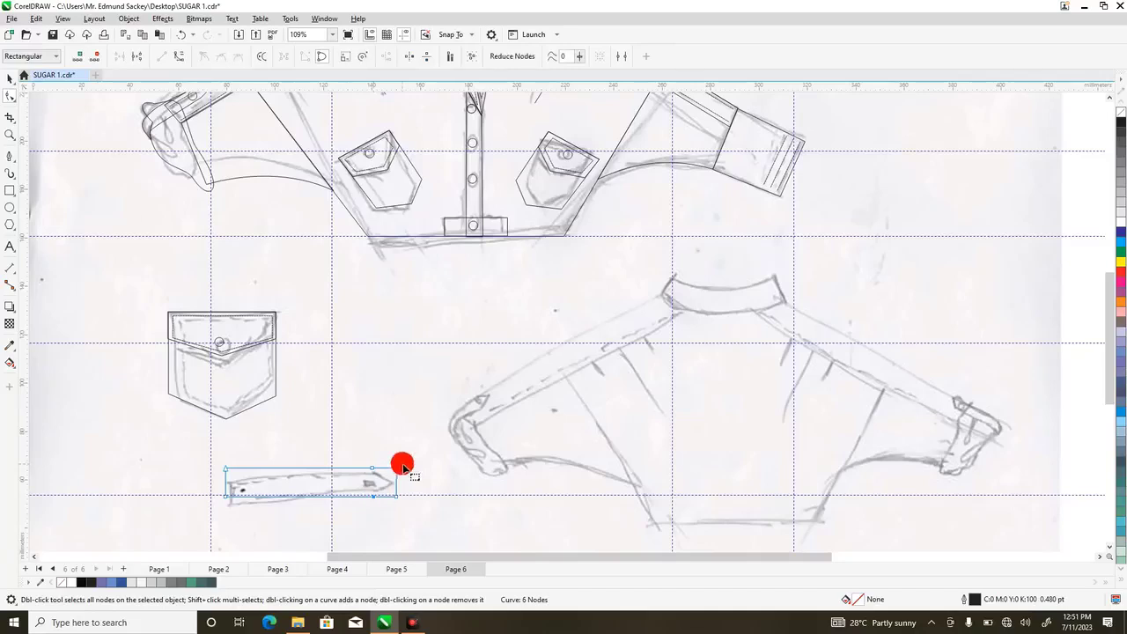
double_click(397, 475)
double_click(399, 499)
double_click(397, 495)
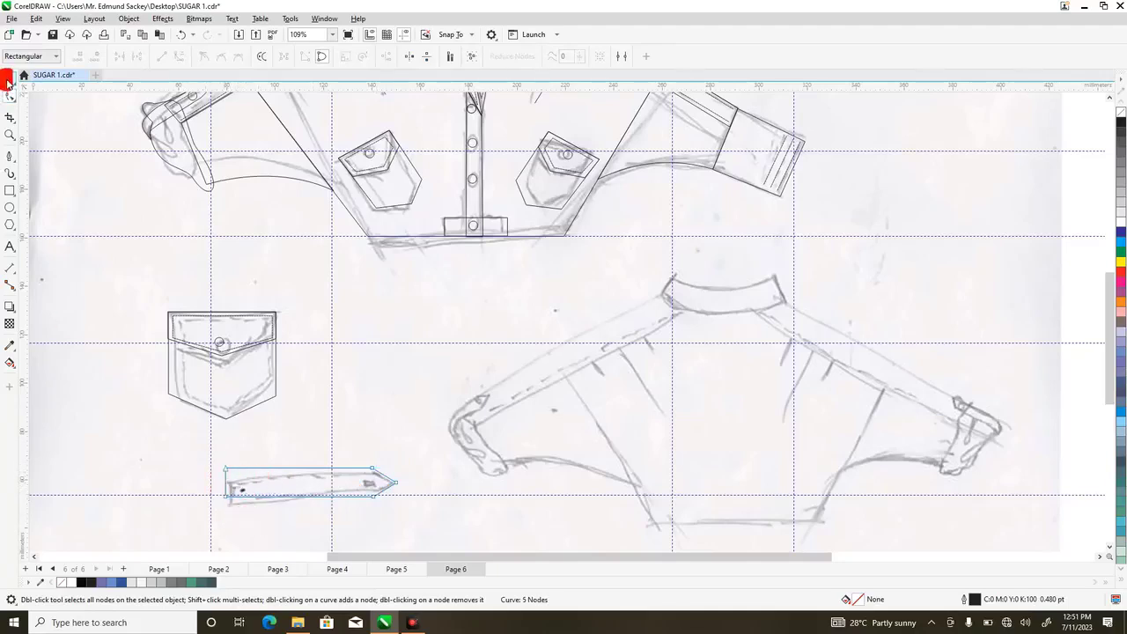
- Make an inset copy of the pointed strap scaled to about 75.5%, roughly 53 by 9 mm
click(8, 82)
click(294, 478)
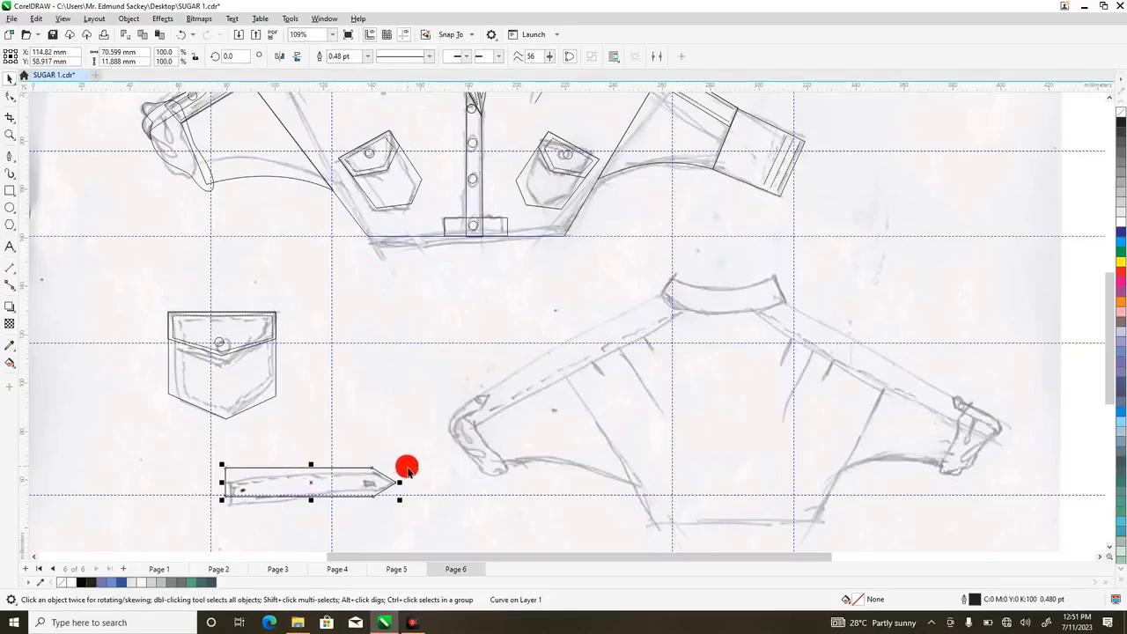
drag(404, 469, 401, 473)
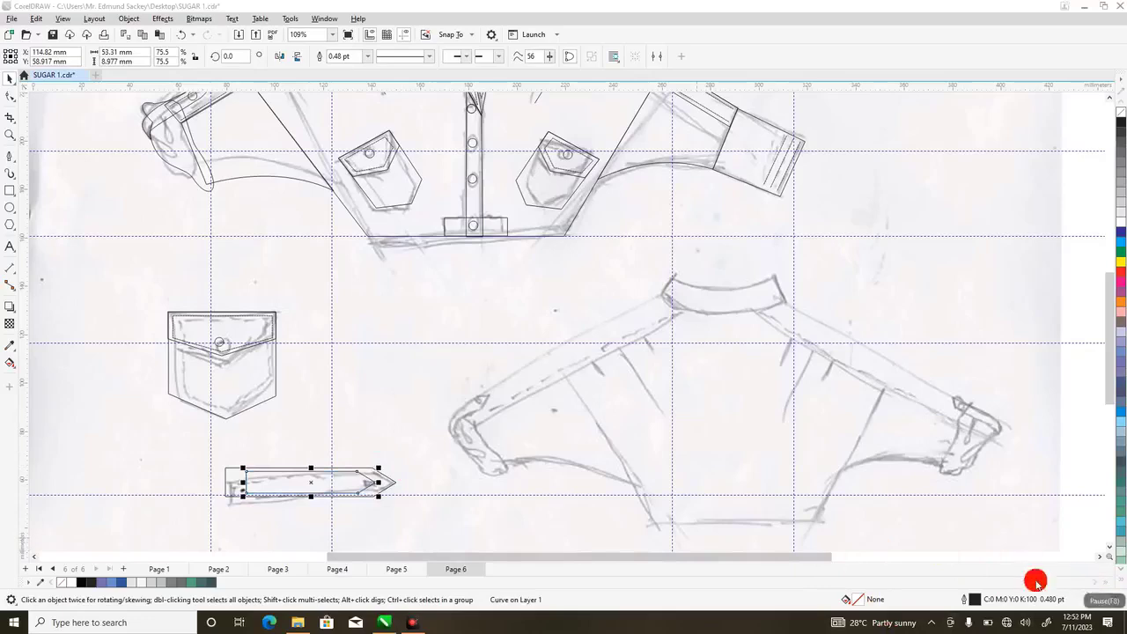
- Extend the inner strap outline toward both ends of the outer strap and nudge its lower nodes up 0.1 mm
click(10, 96)
drag(226, 448, 266, 504)
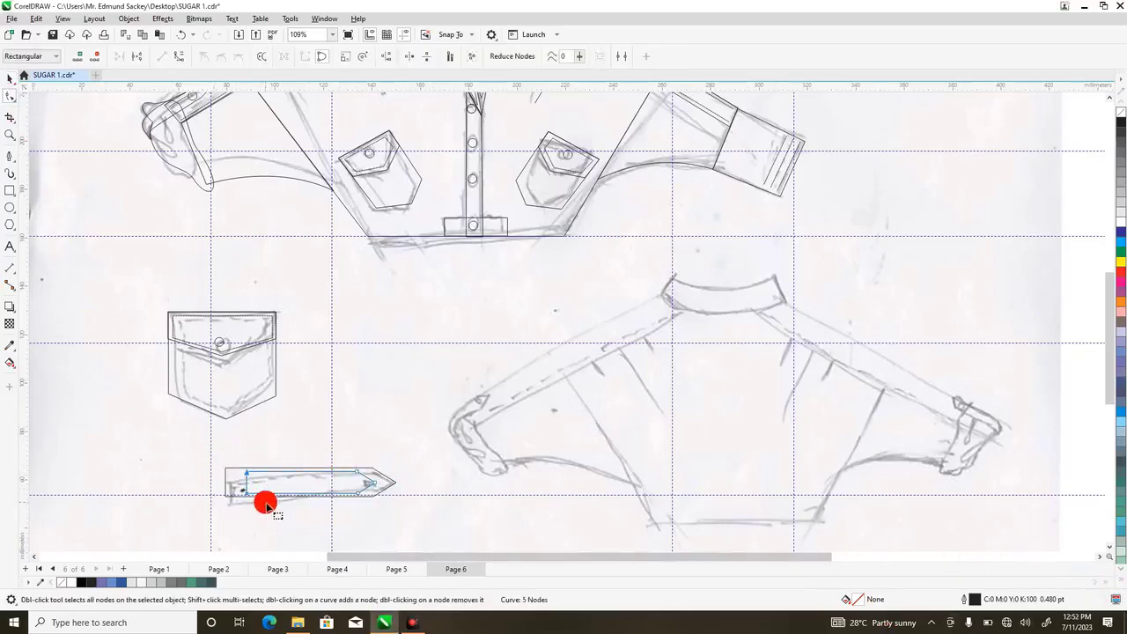
key(Left)
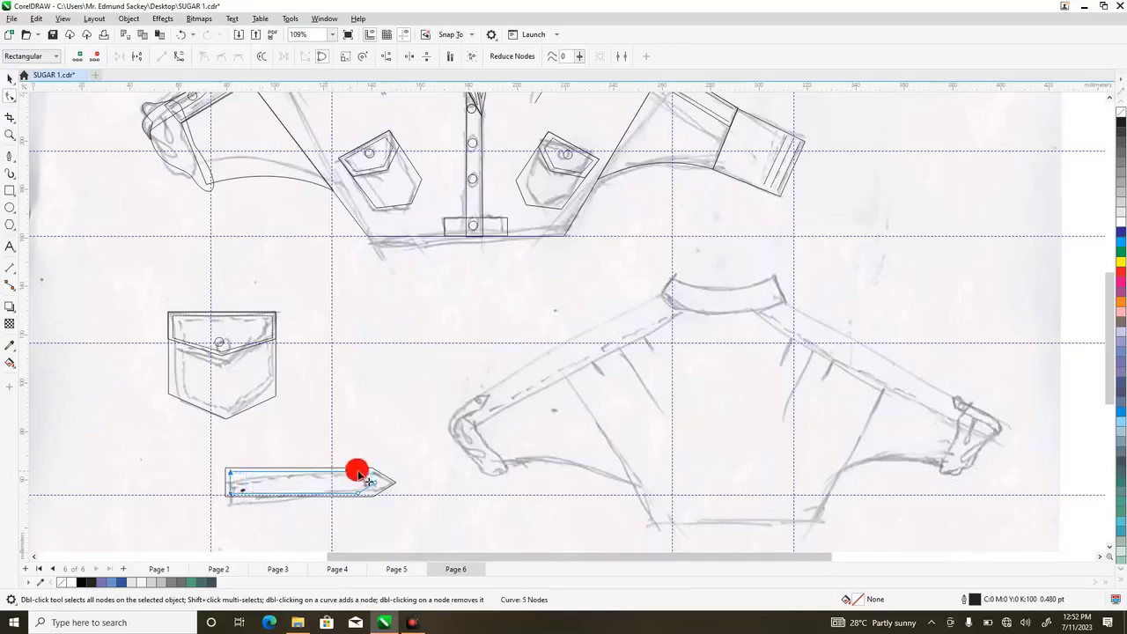
key(Right)
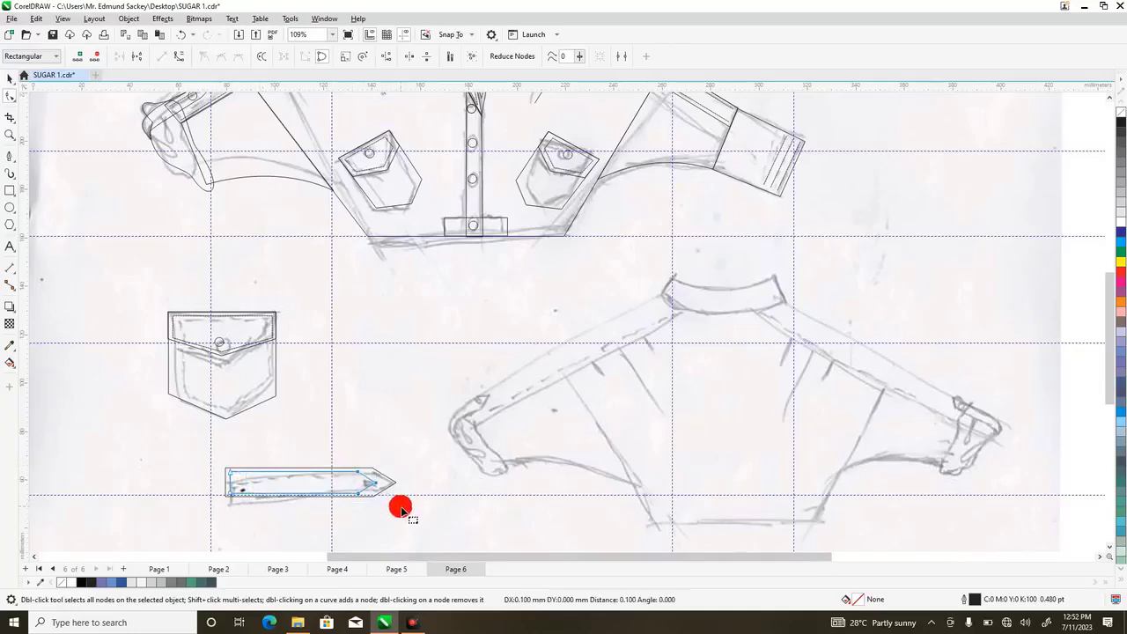
key(ctrl+z)
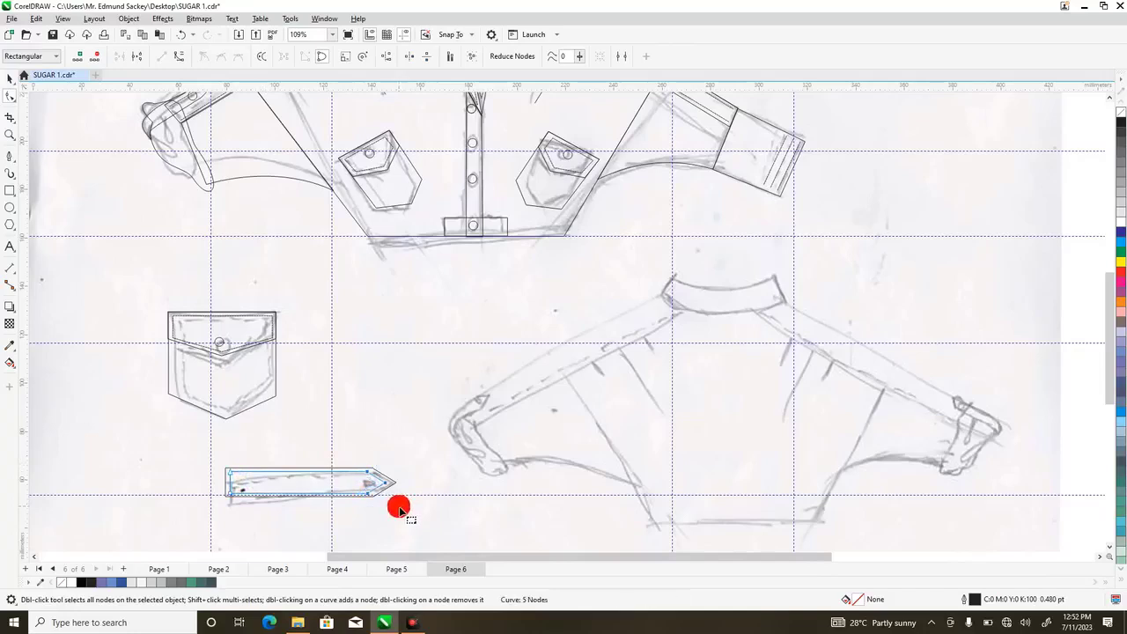
drag(212, 484, 365, 521)
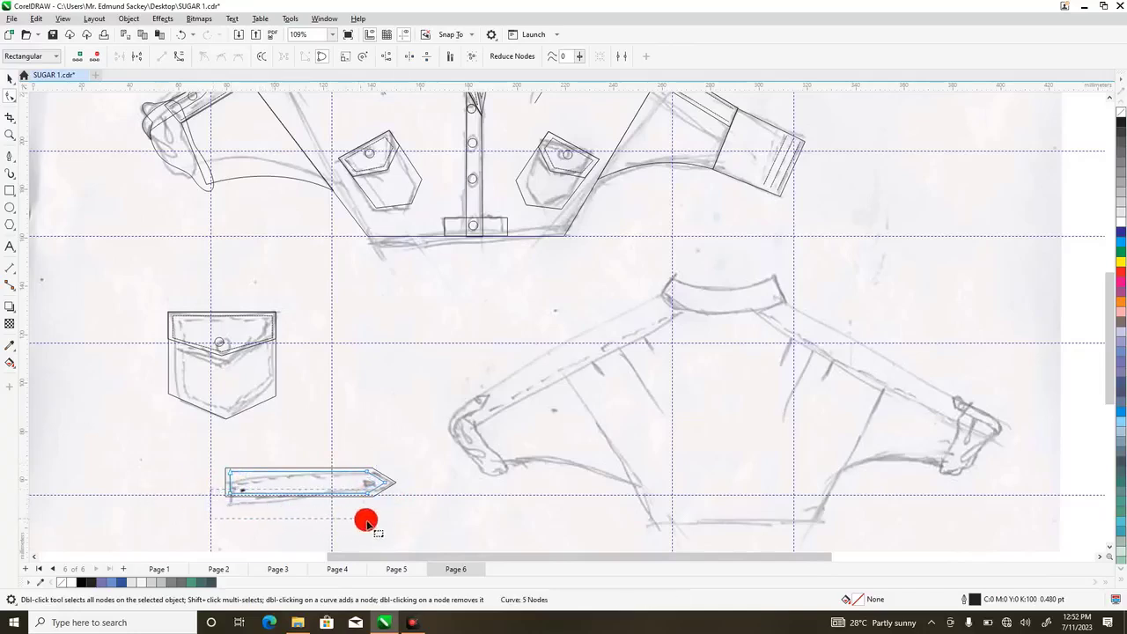
key(Up)
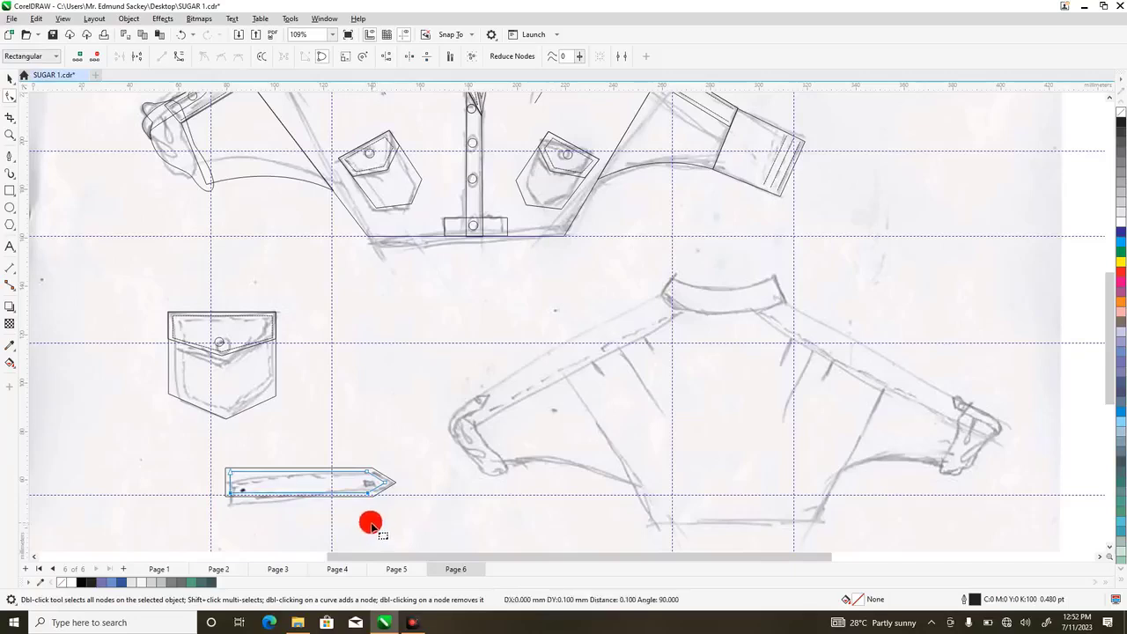
- Draw a rectangle about 131 by 82 mm over the body of the back-view sketch and convert it to curves
key(Delete)
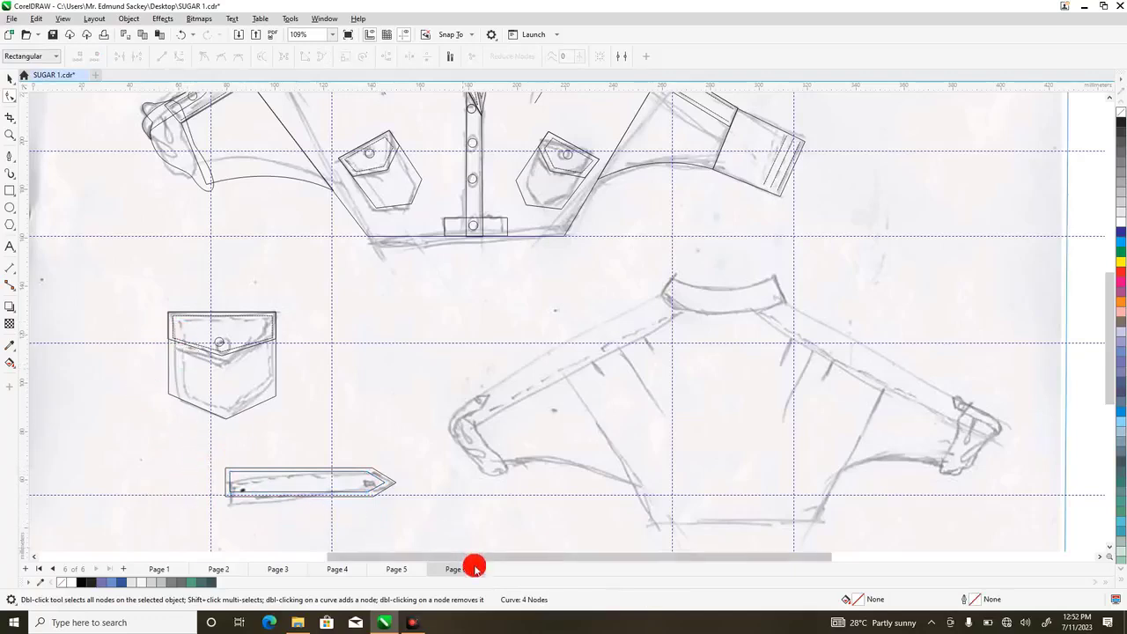
drag(506, 560, 573, 562)
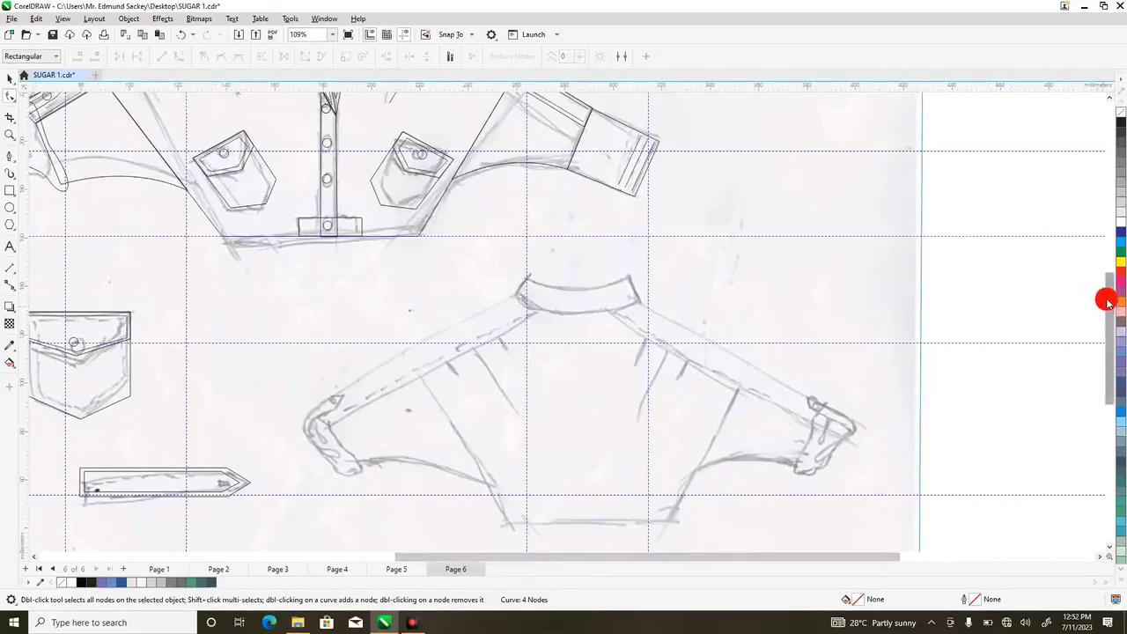
mouse_move(1109, 304)
mouse_down()
mouse_move(1111, 317)
mouse_move(1113, 257)
mouse_move(1114, 319)
mouse_up()
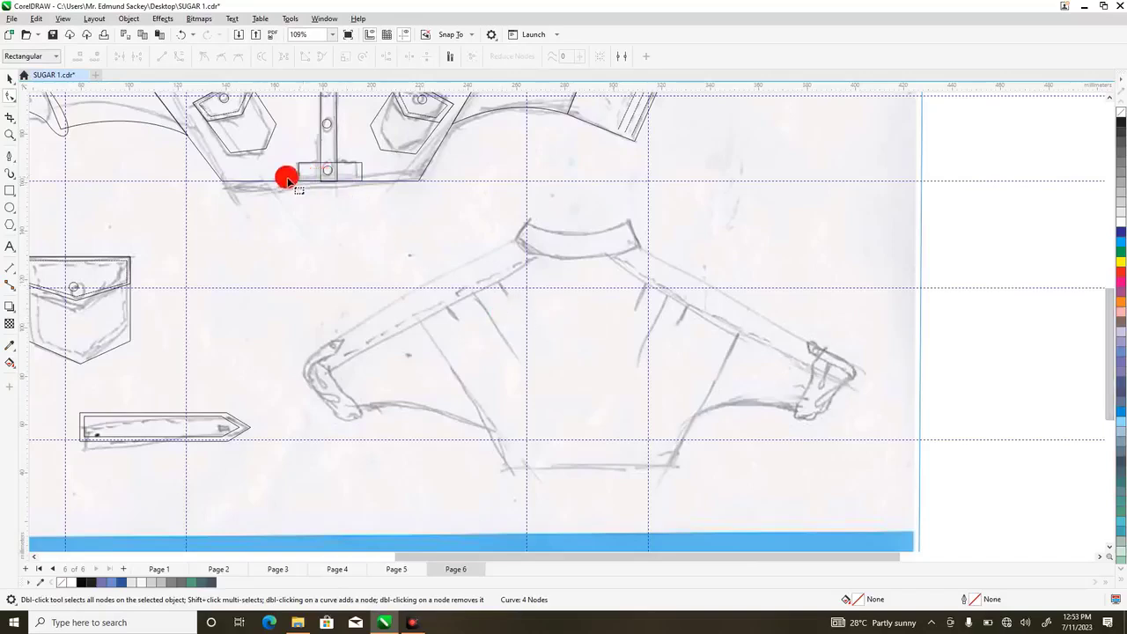
click(8, 191)
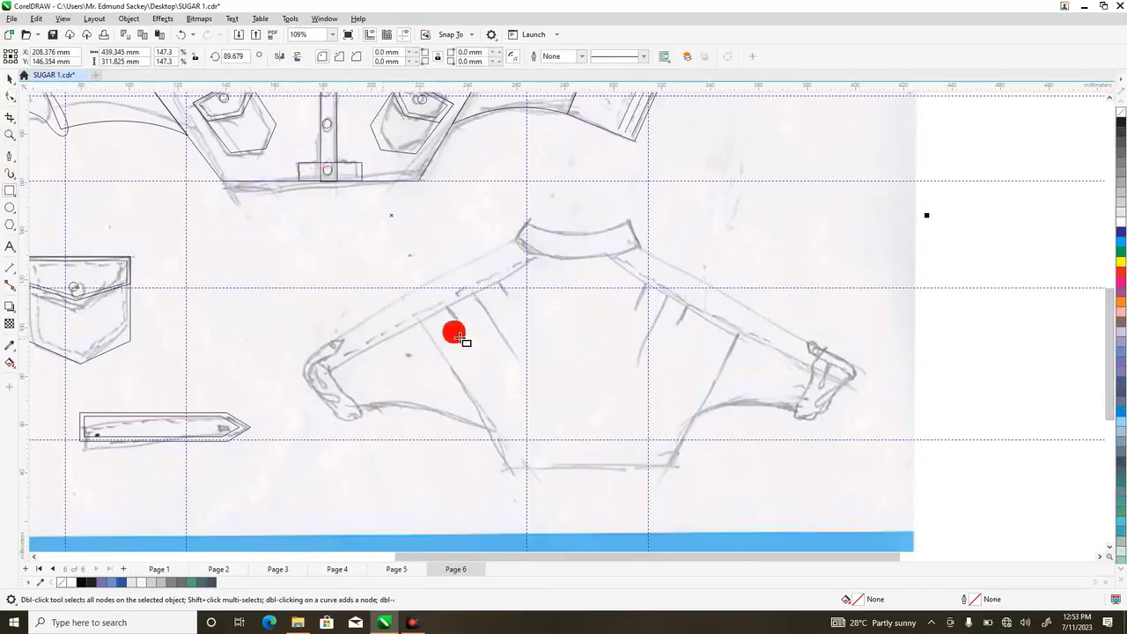
drag(427, 281, 744, 480)
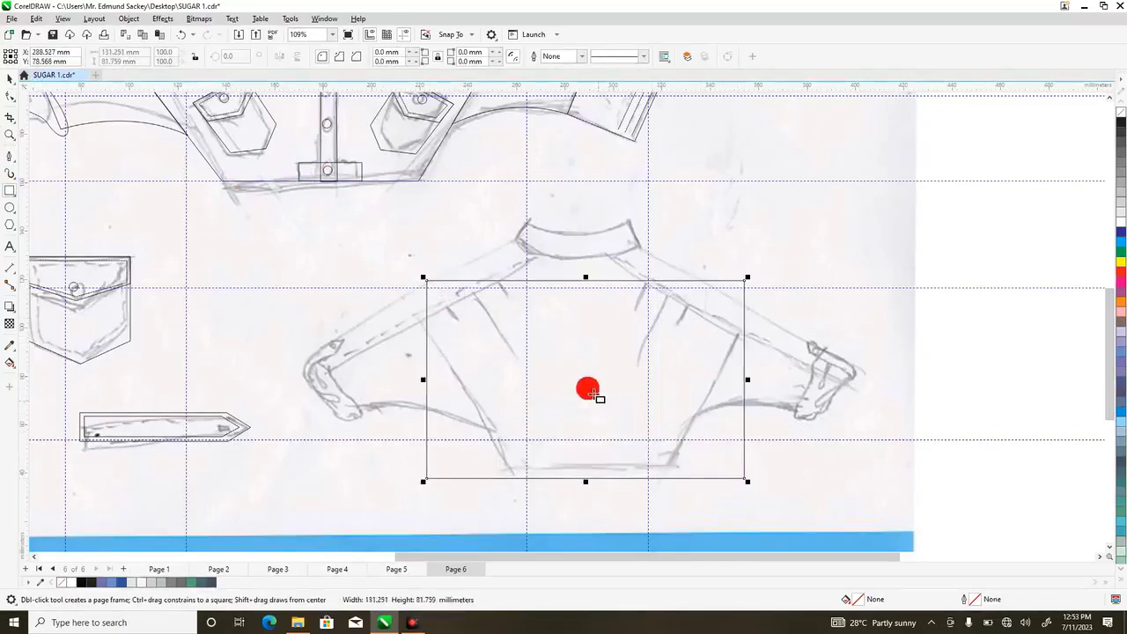
right_click(586, 383)
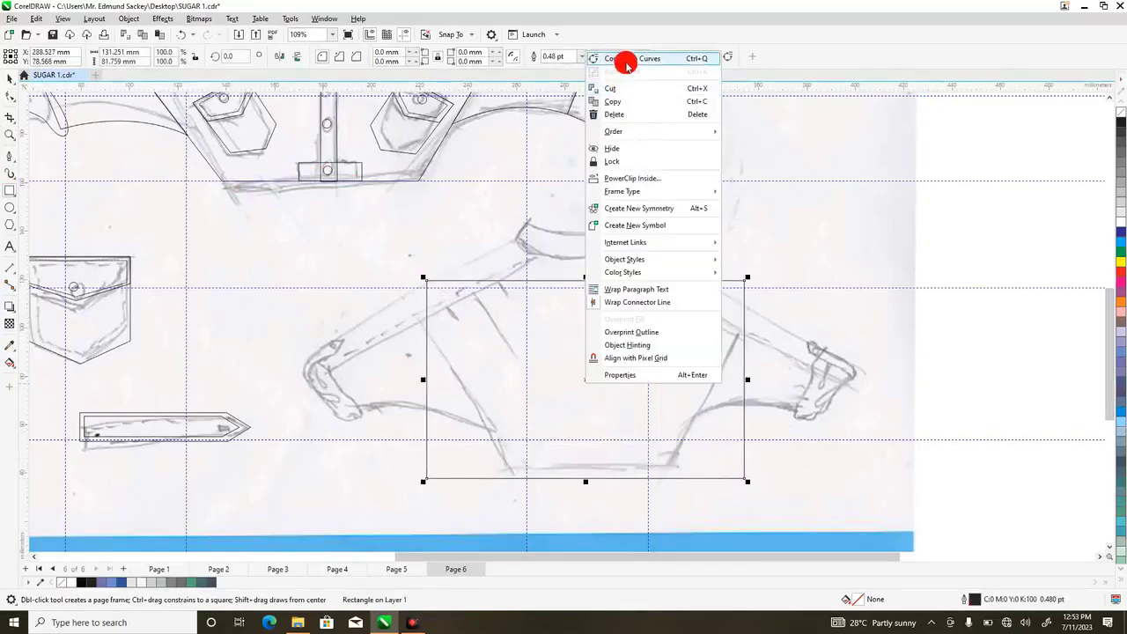
click(626, 62)
- Fit the rectangle's four corners to the sketched back body and level its upper right corner on a new horizontal guideline
click(10, 99)
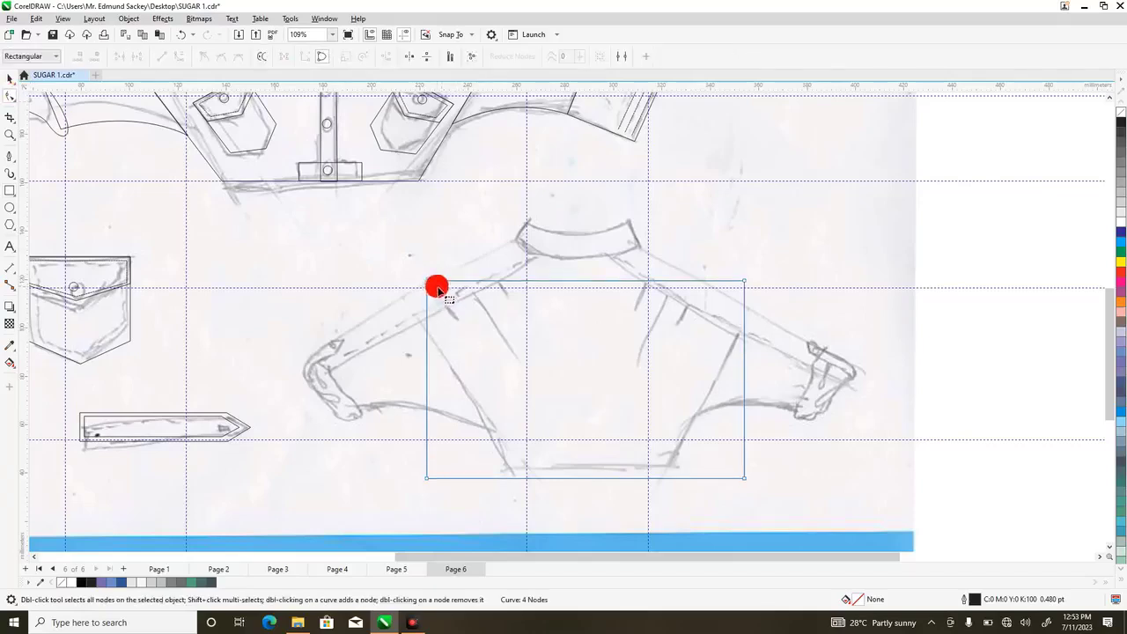
drag(428, 282, 420, 323)
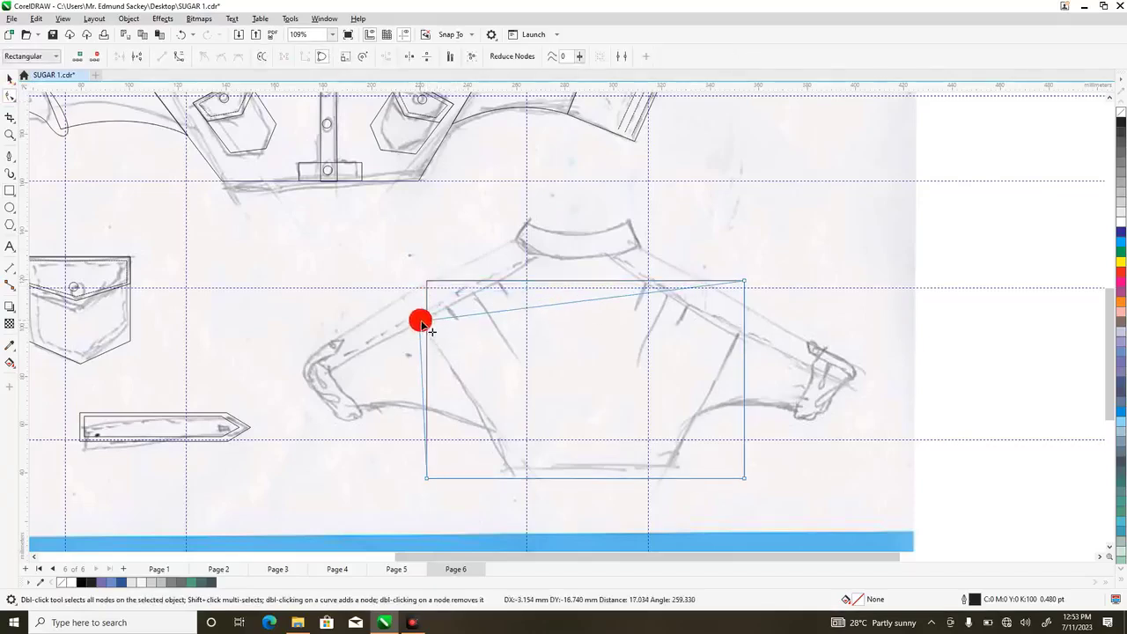
drag(744, 282, 738, 336)
drag(744, 480, 673, 467)
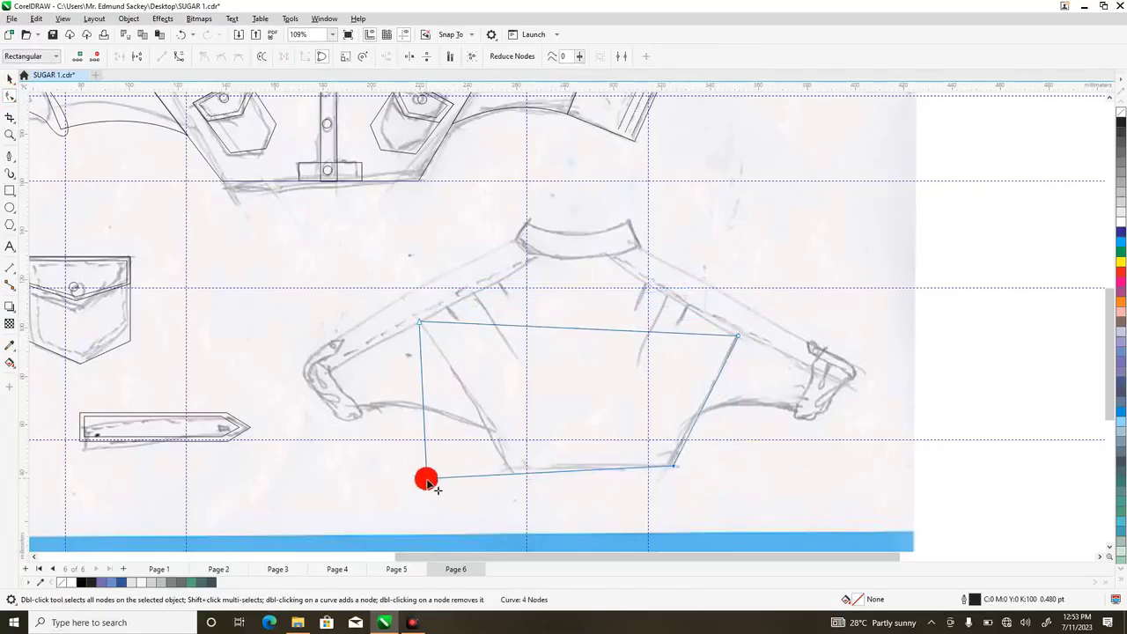
drag(426, 479, 509, 474)
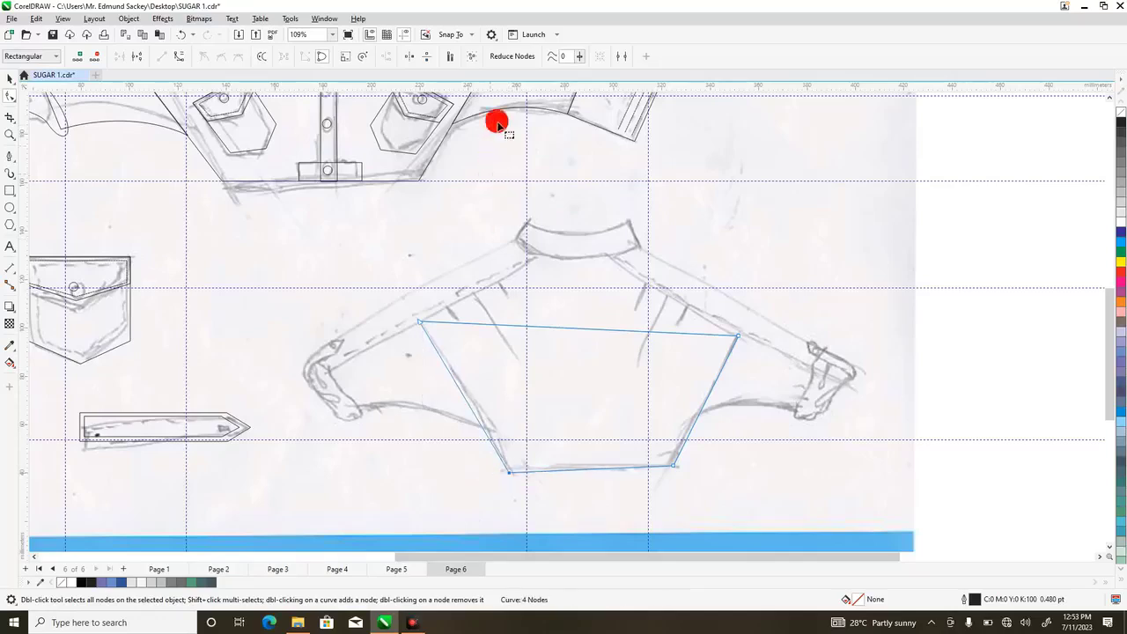
click(546, 100)
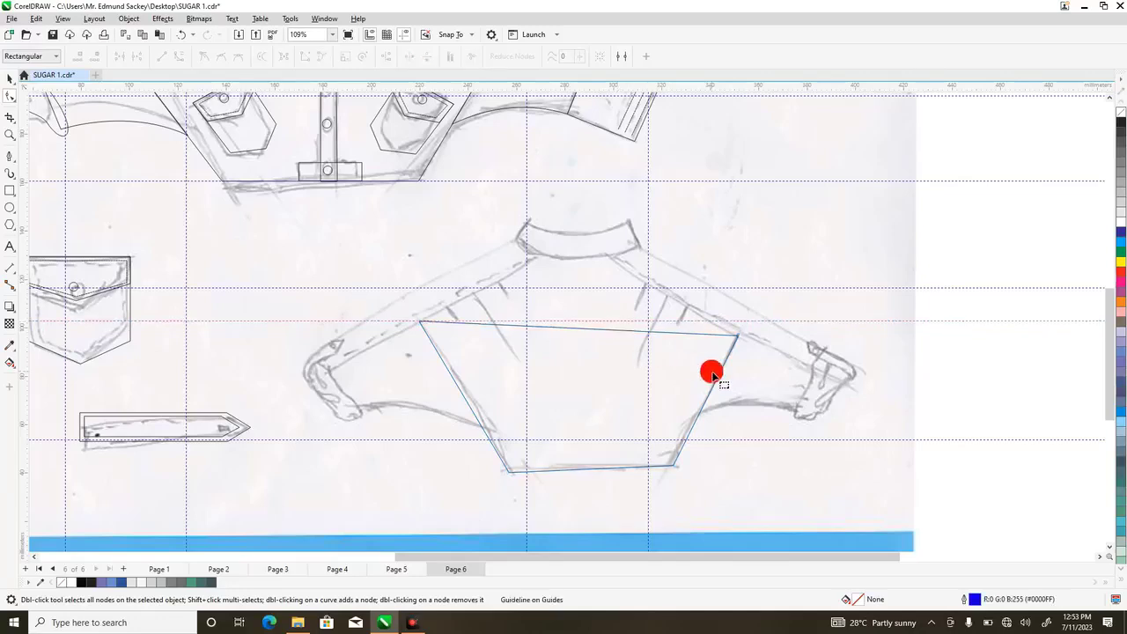
mouse_move(737, 338)
mouse_down()
mouse_move(716, 322)
mouse_move(730, 320)
mouse_up()
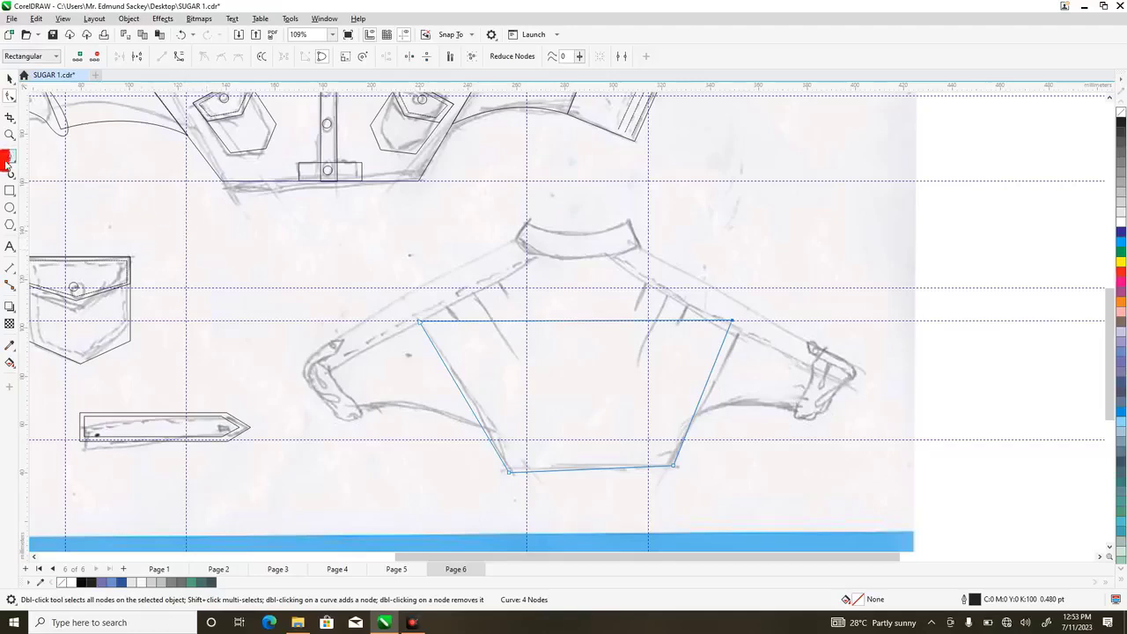
double_click(11, 131)
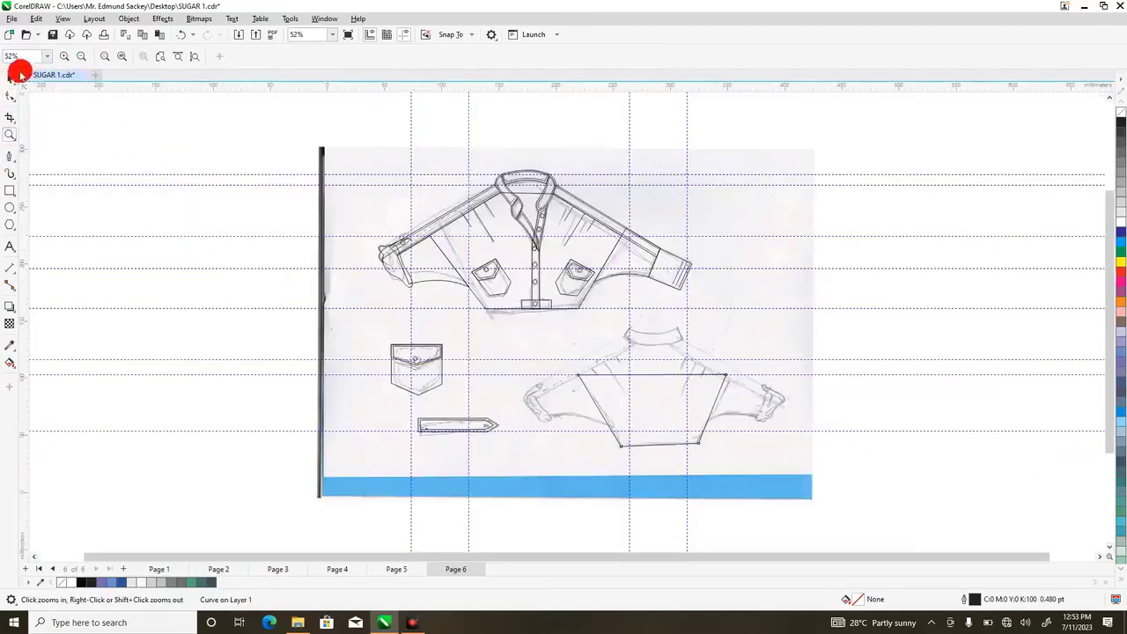
click(804, 473)
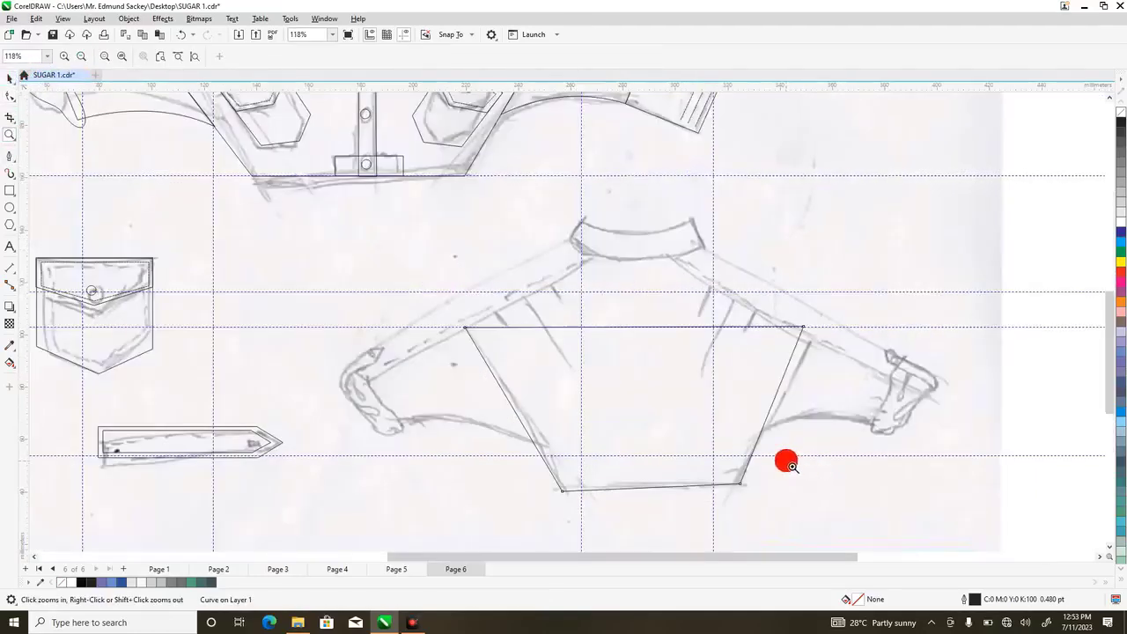
click(8, 157)
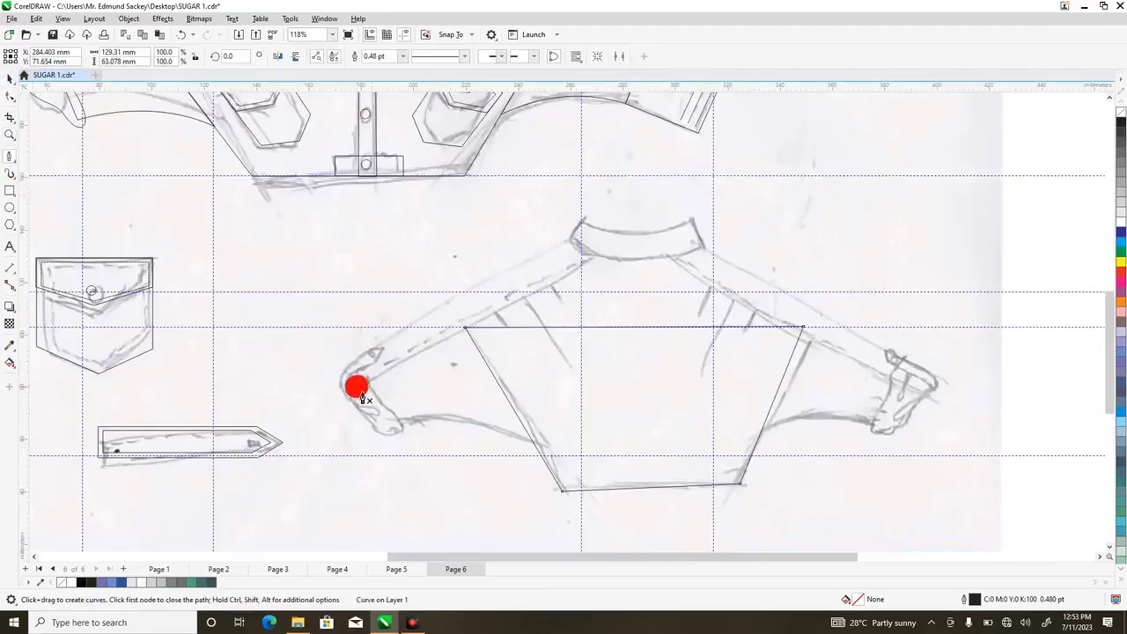
click(369, 378)
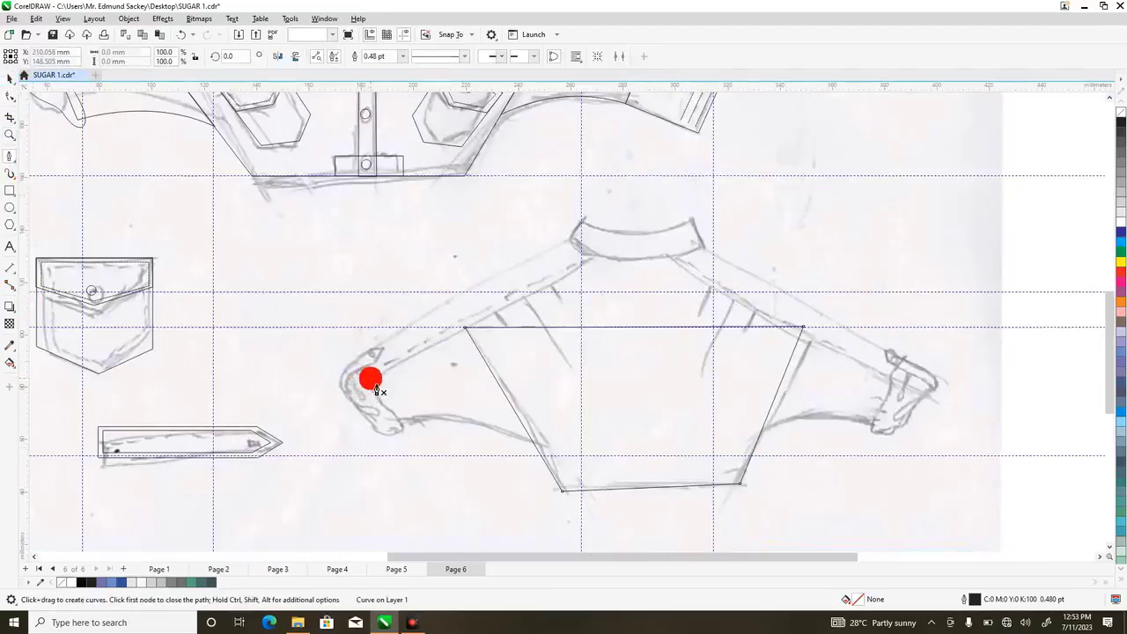
click(585, 261)
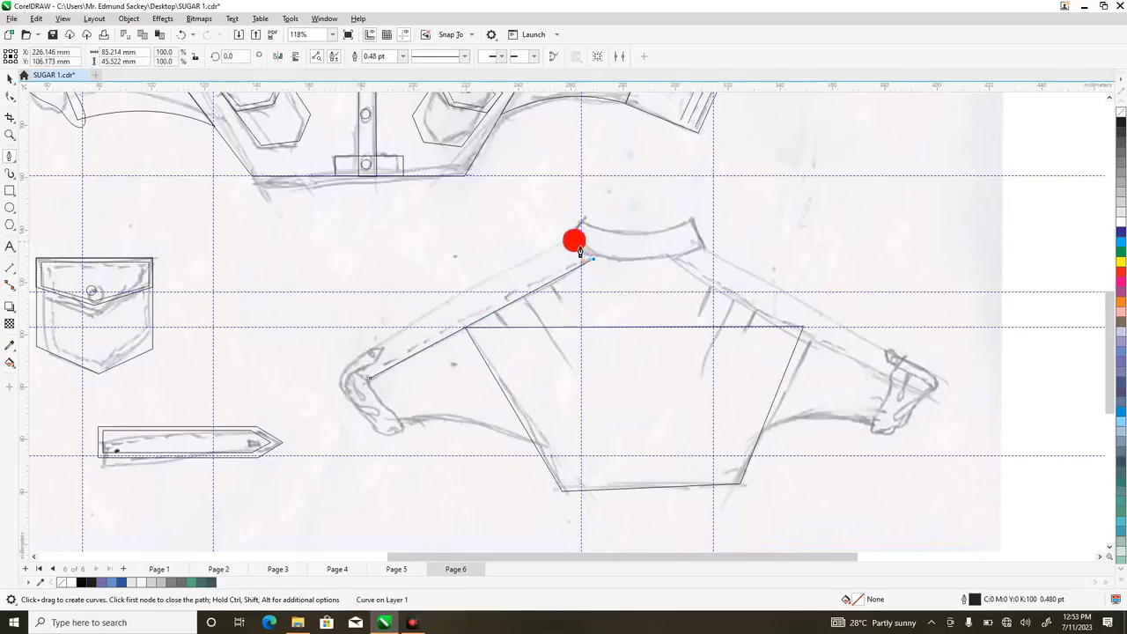
click(572, 239)
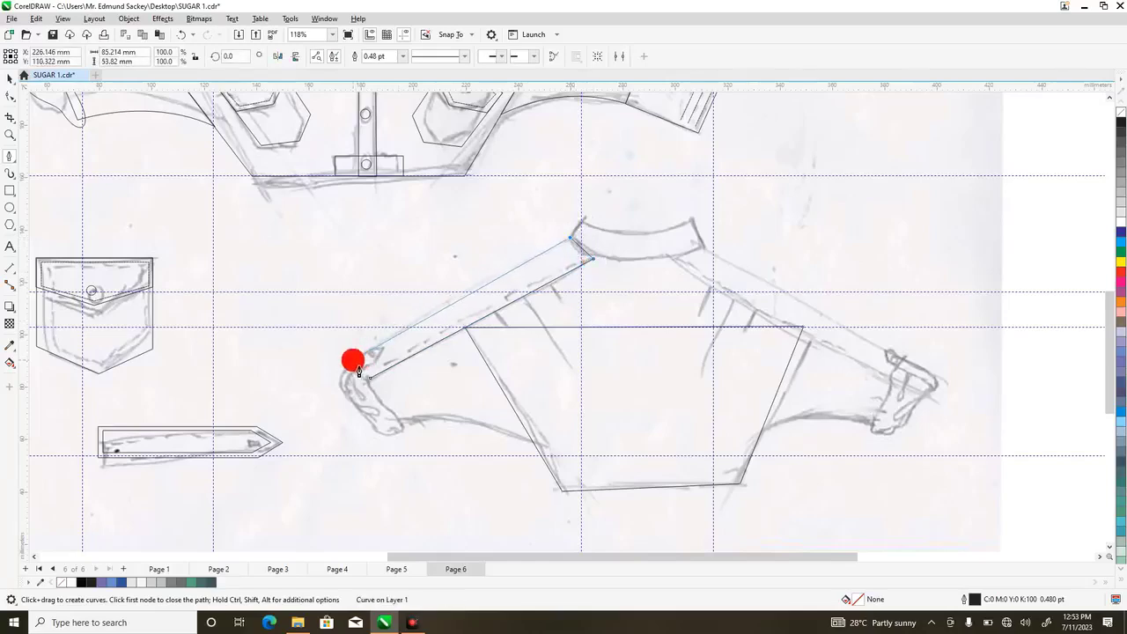
click(349, 363)
click(371, 377)
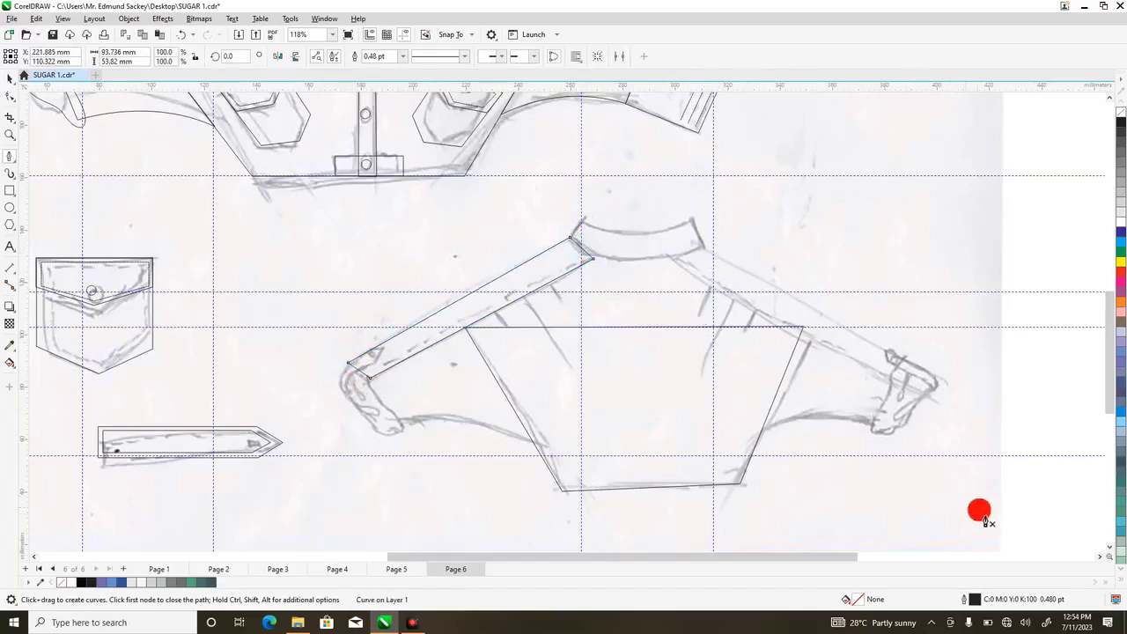
key(ctrl+z)
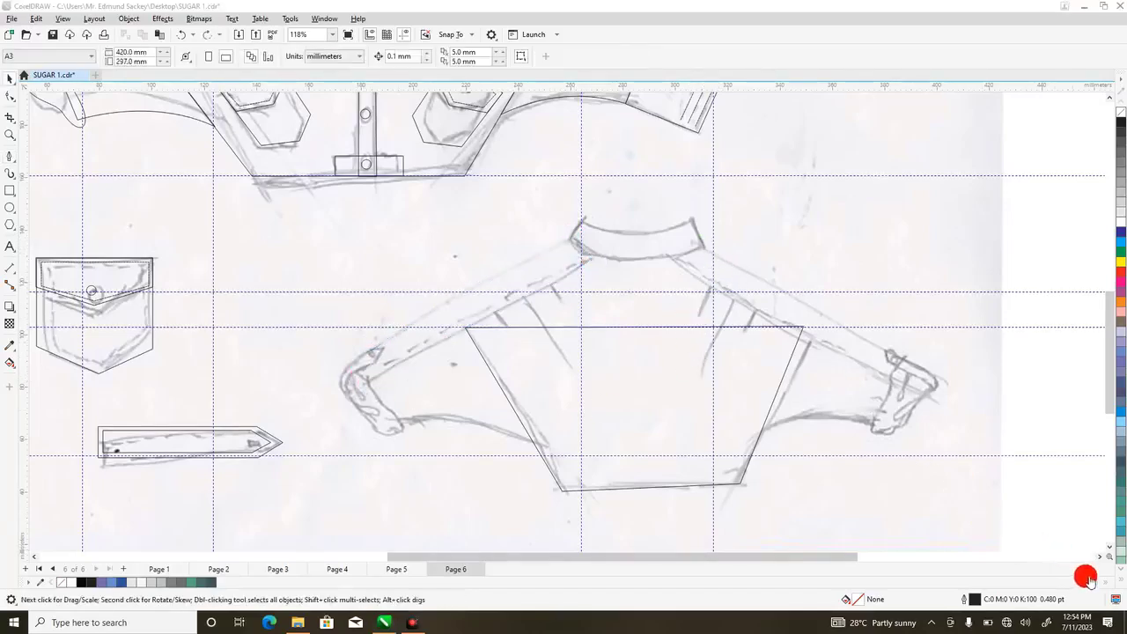
- Draw a closed four-point outline, about 92 by 56 mm overall, over the back view's left shoulder band from cuff to collar
click(8, 156)
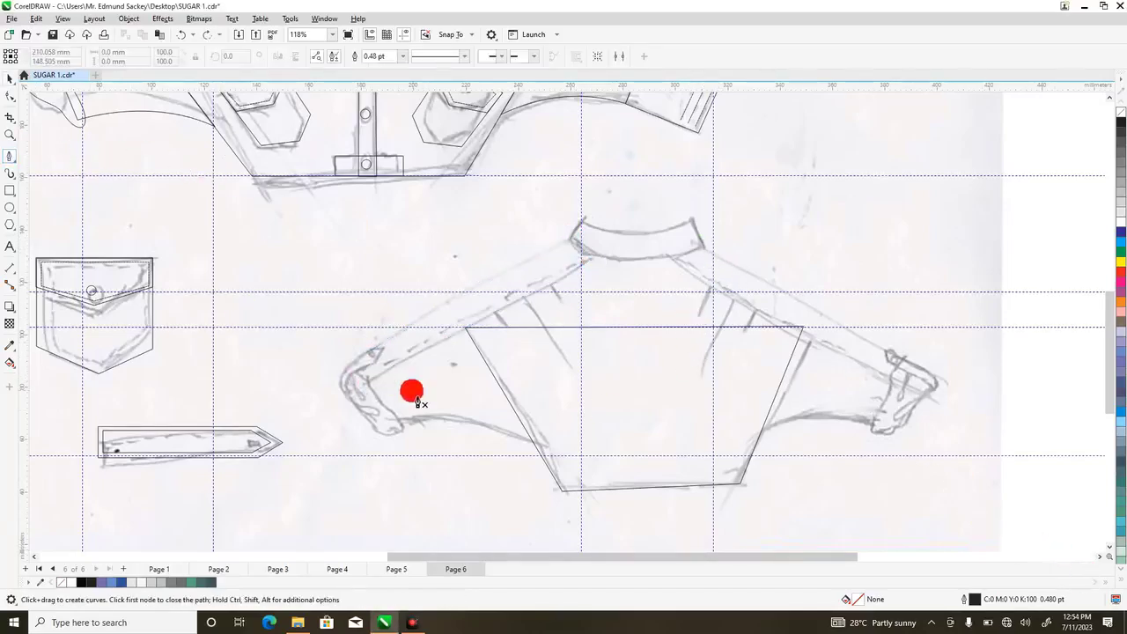
click(368, 381)
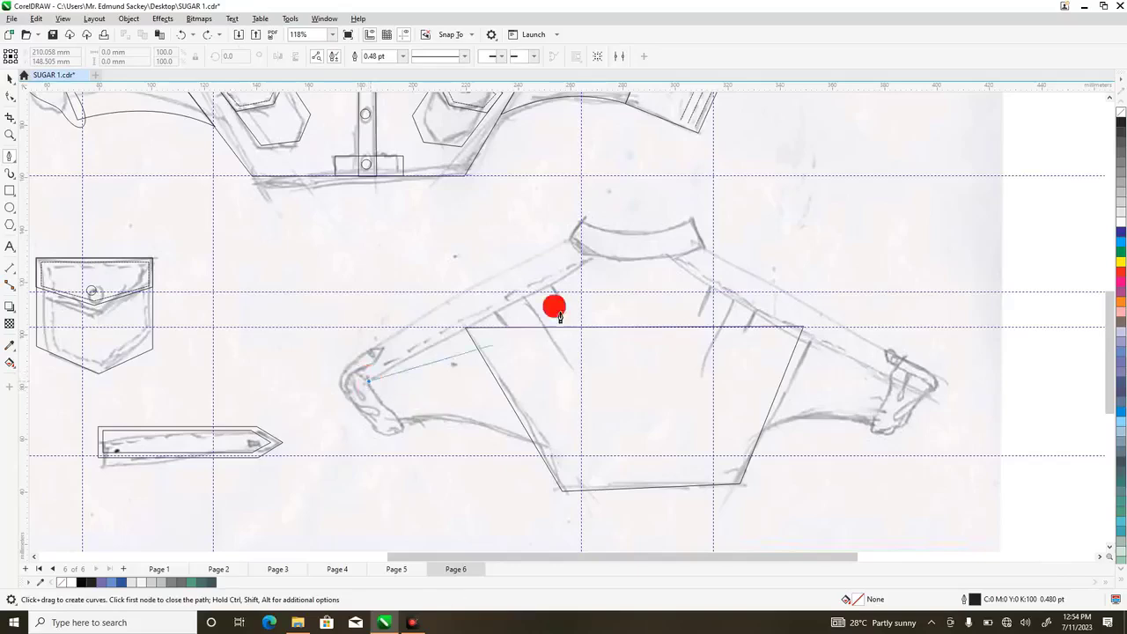
click(595, 256)
click(571, 236)
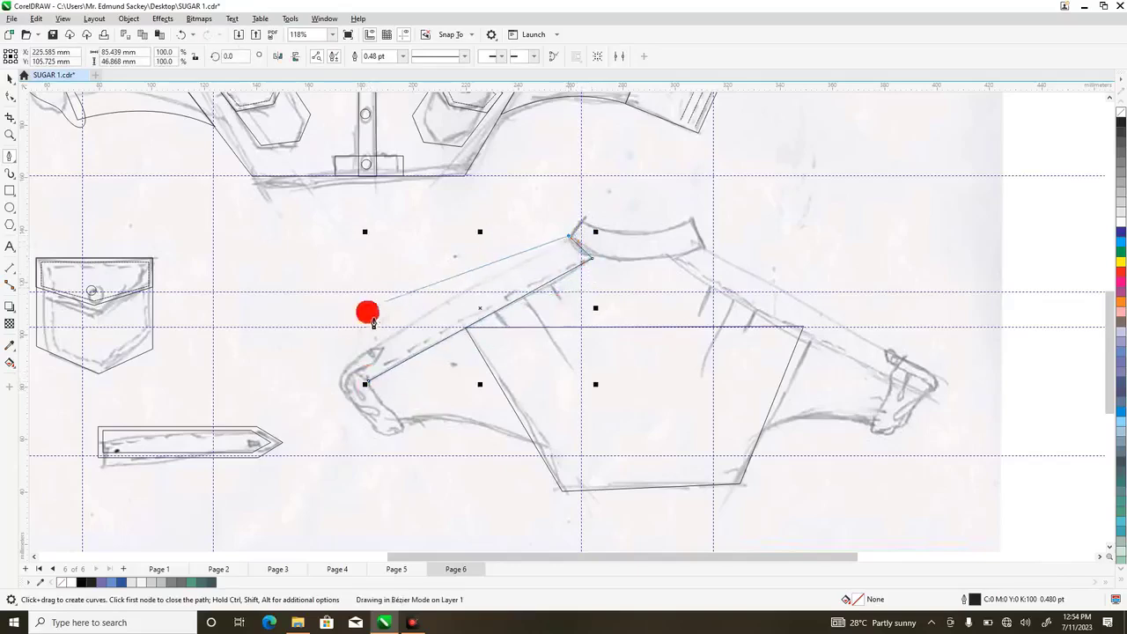
click(353, 362)
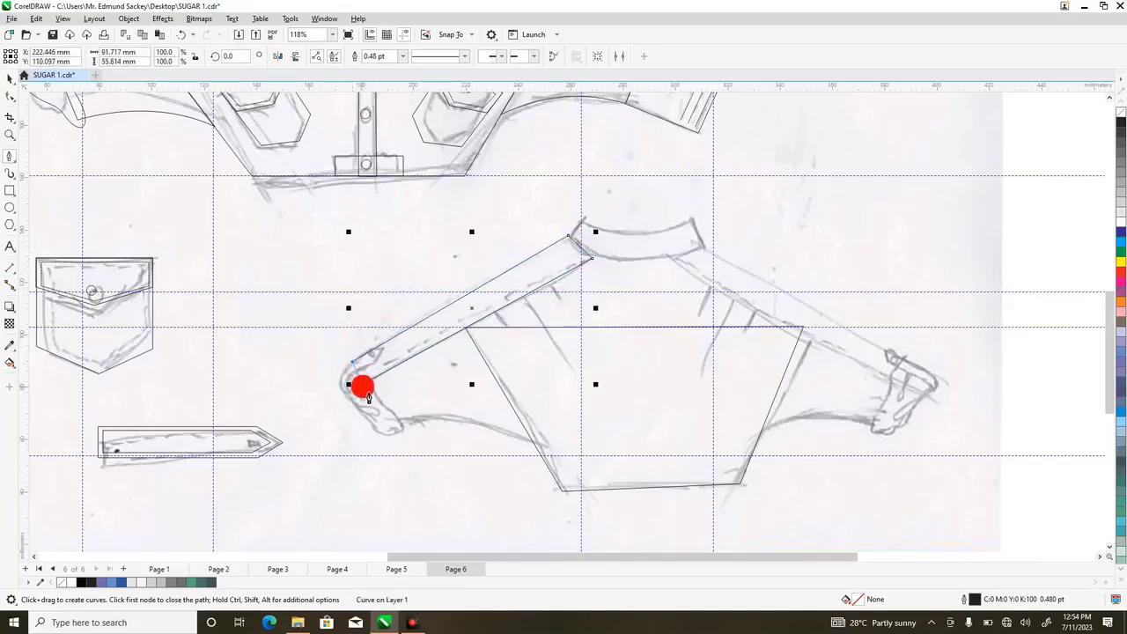
click(373, 387)
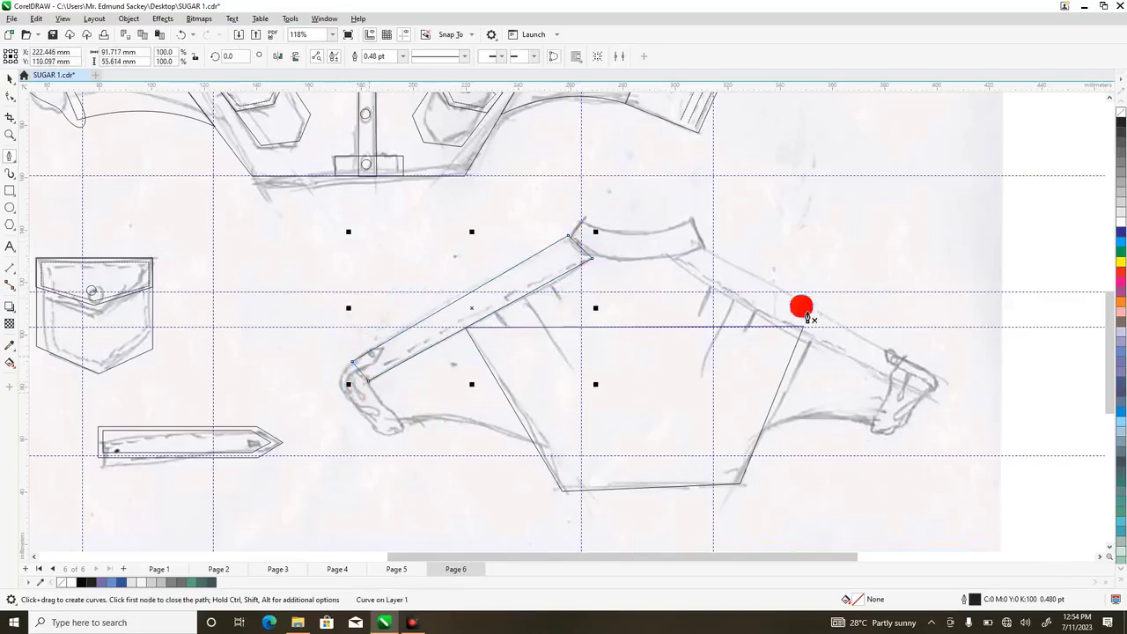
- Draw a closed four-point outline over the back view's right shoulder band from the collar to the cuff
click(705, 241)
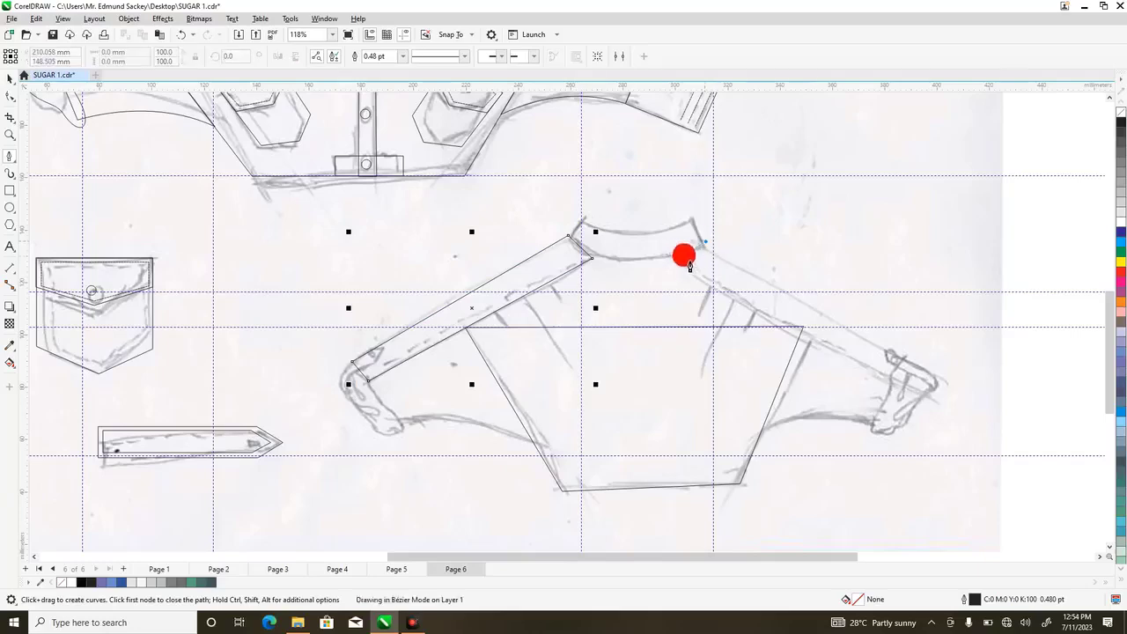
click(669, 258)
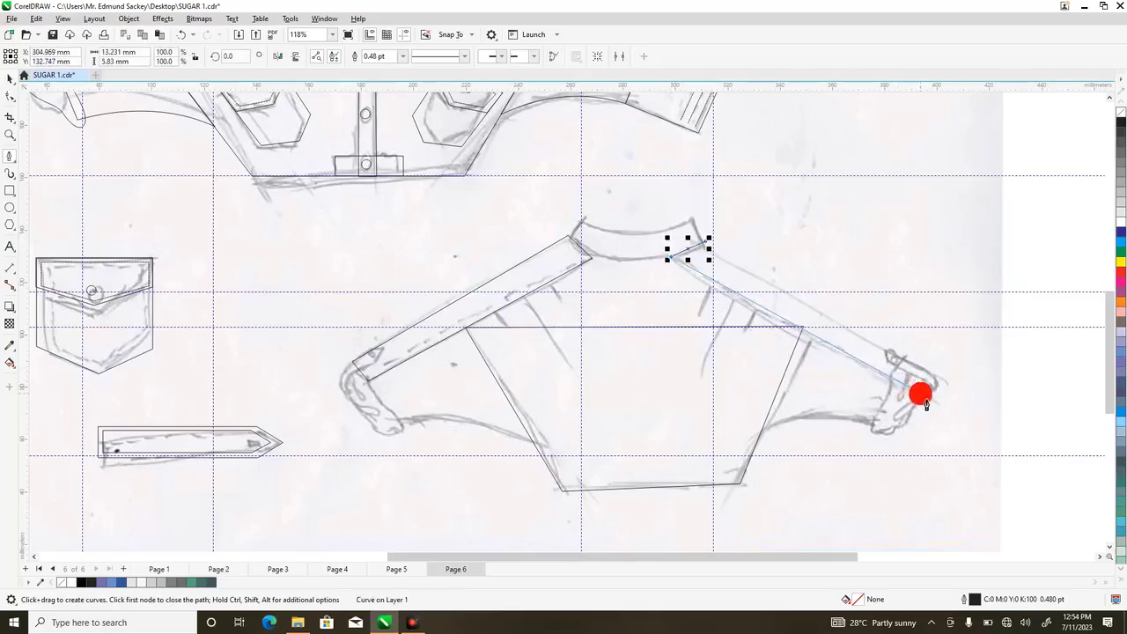
click(923, 400)
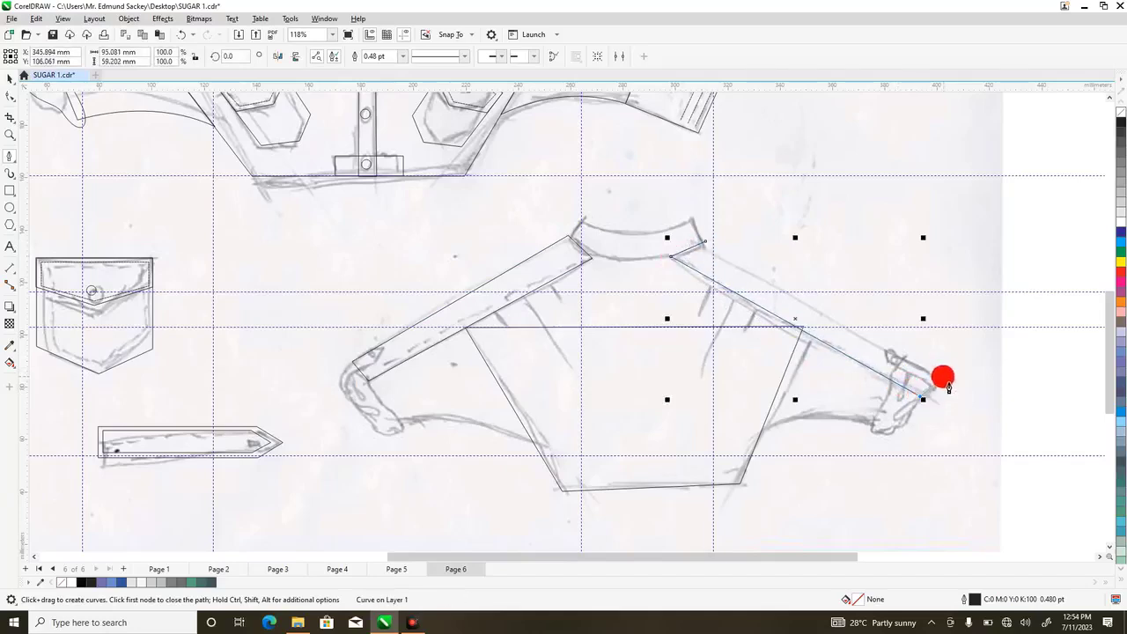
drag(939, 380, 705, 251)
- Adjust the collar-end nodes of both shoulder bands and the right band's lower cuff node to match the sketch
click(10, 96)
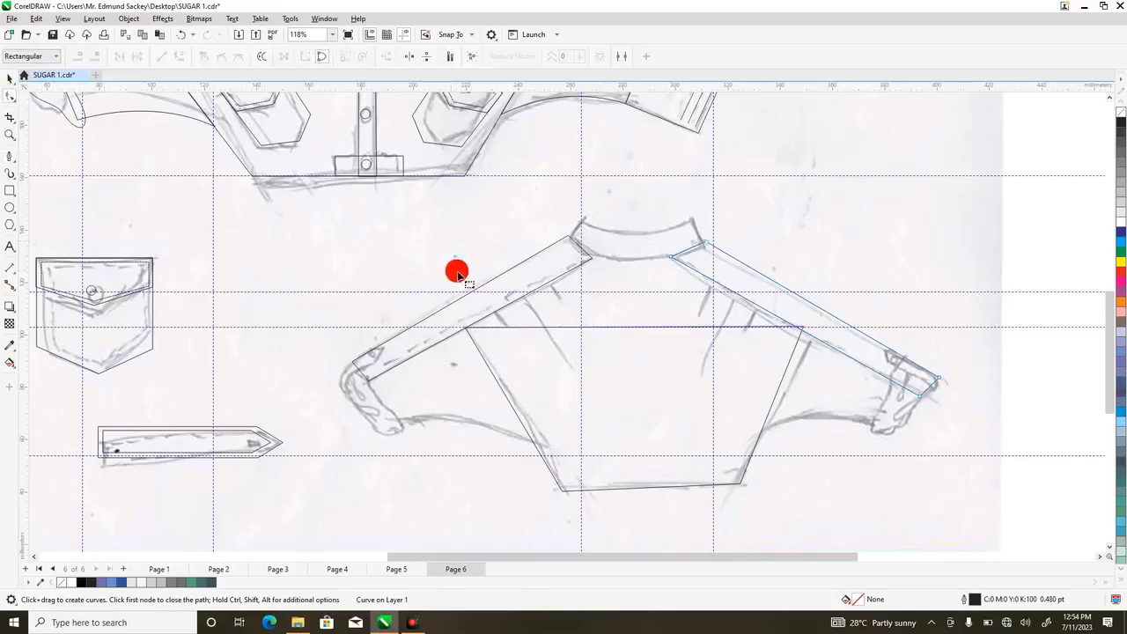
click(575, 250)
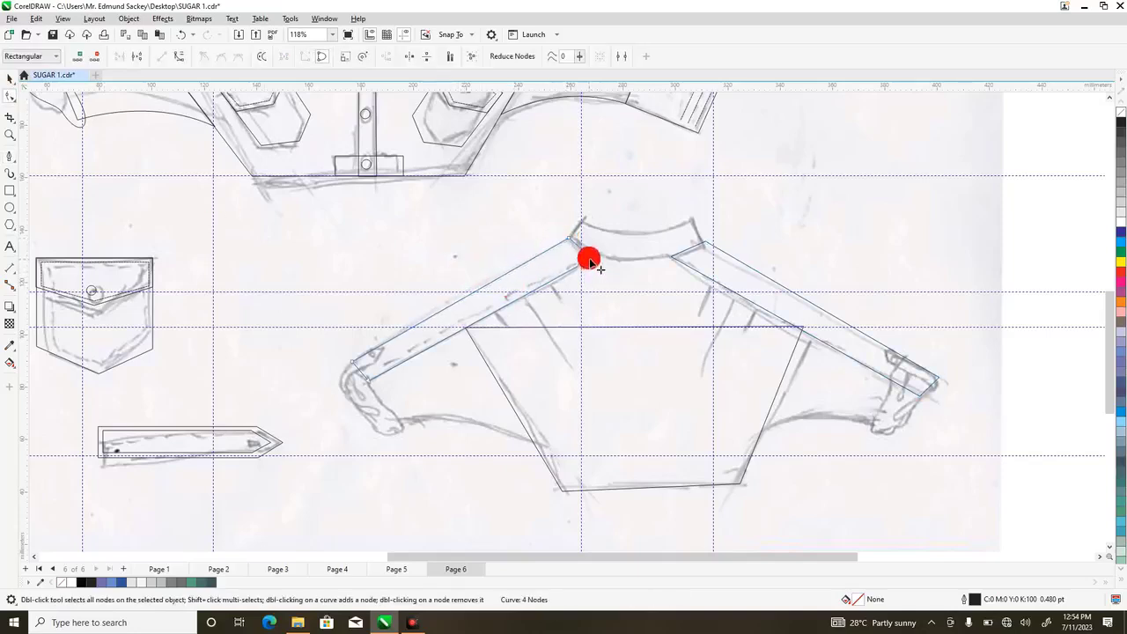
drag(589, 261, 593, 255)
drag(669, 257, 704, 247)
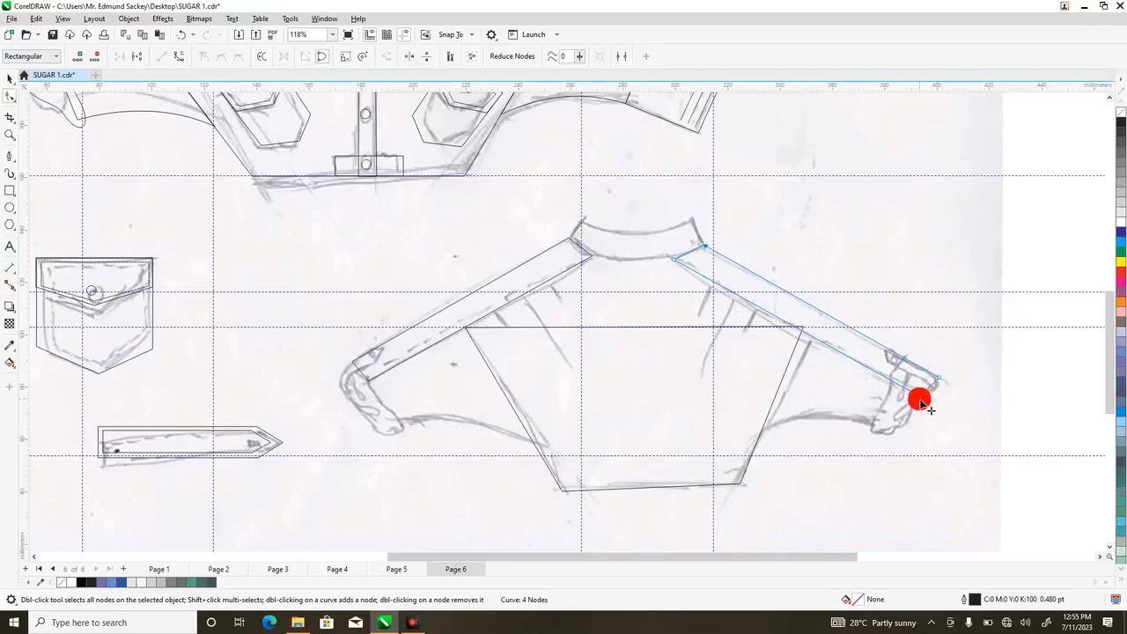
drag(919, 401, 924, 398)
- Add two nodes to the back body's upper edge and move them to the shoulder bands' inner collar corners
click(779, 371)
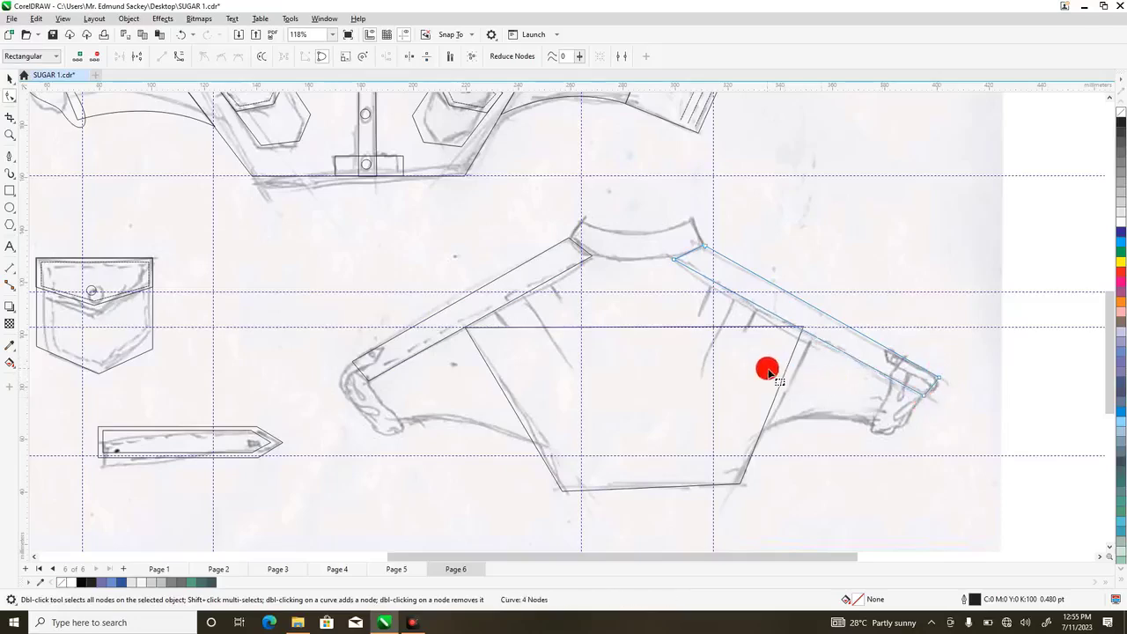
click(805, 327)
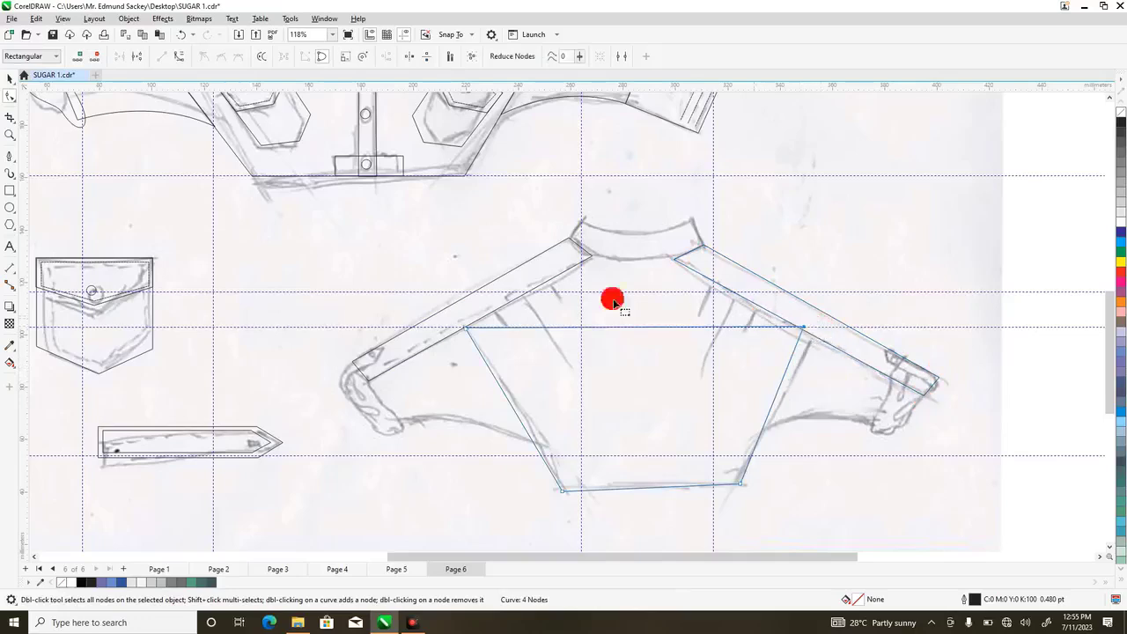
double_click(567, 328)
drag(571, 322, 592, 257)
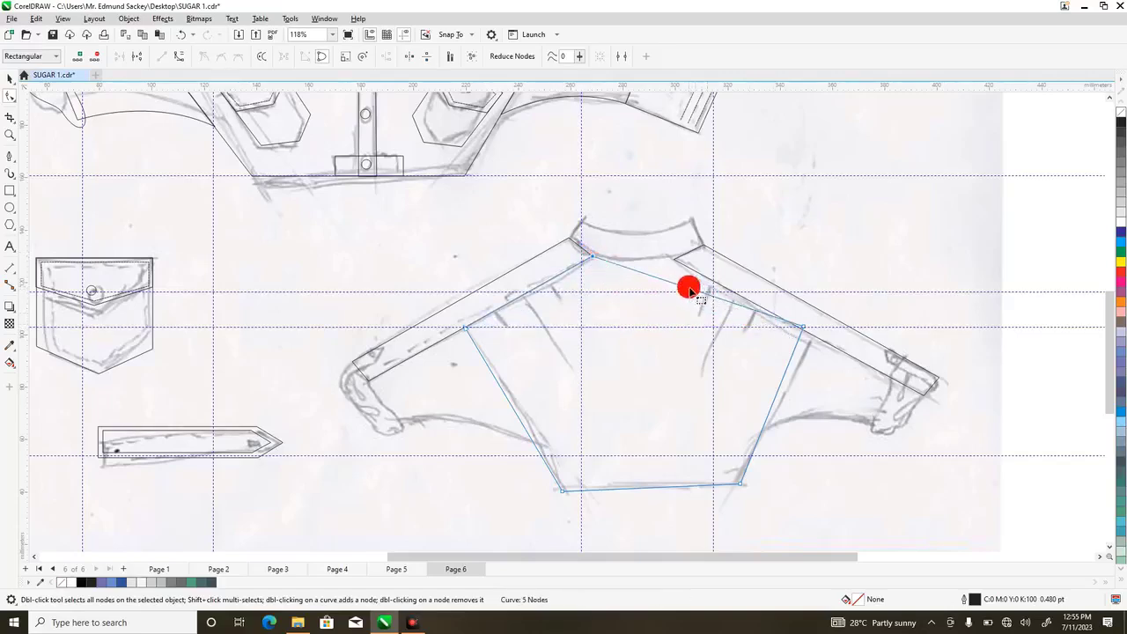
drag(691, 293, 679, 259)
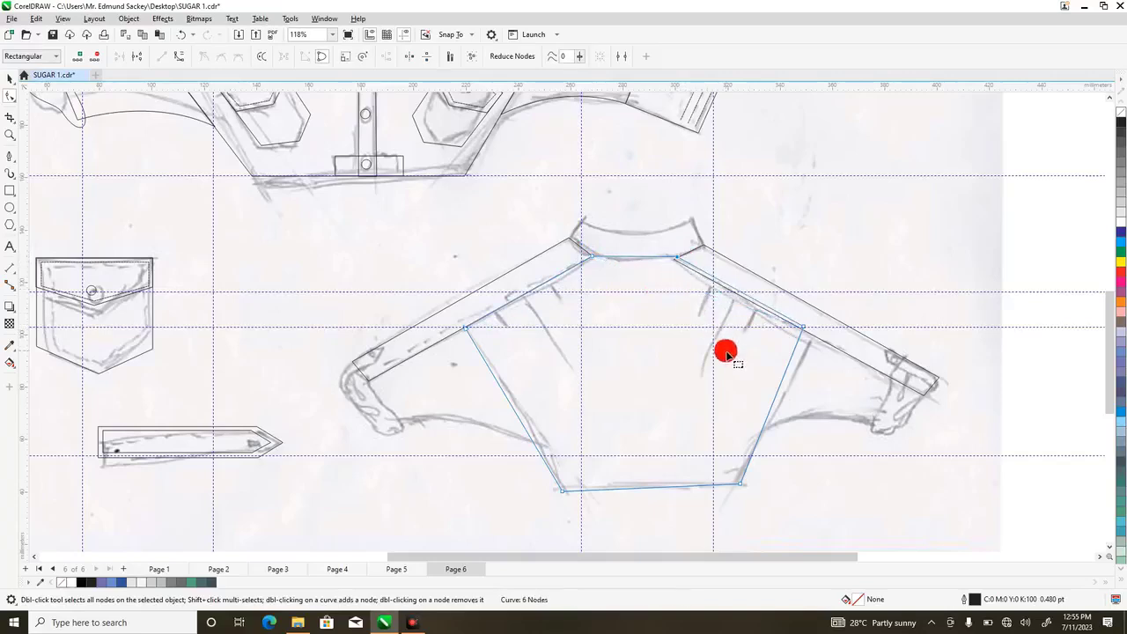
- Fit the back body's right shoulder and neck nodes to the lower edge of the right shoulder band
drag(803, 332, 801, 327)
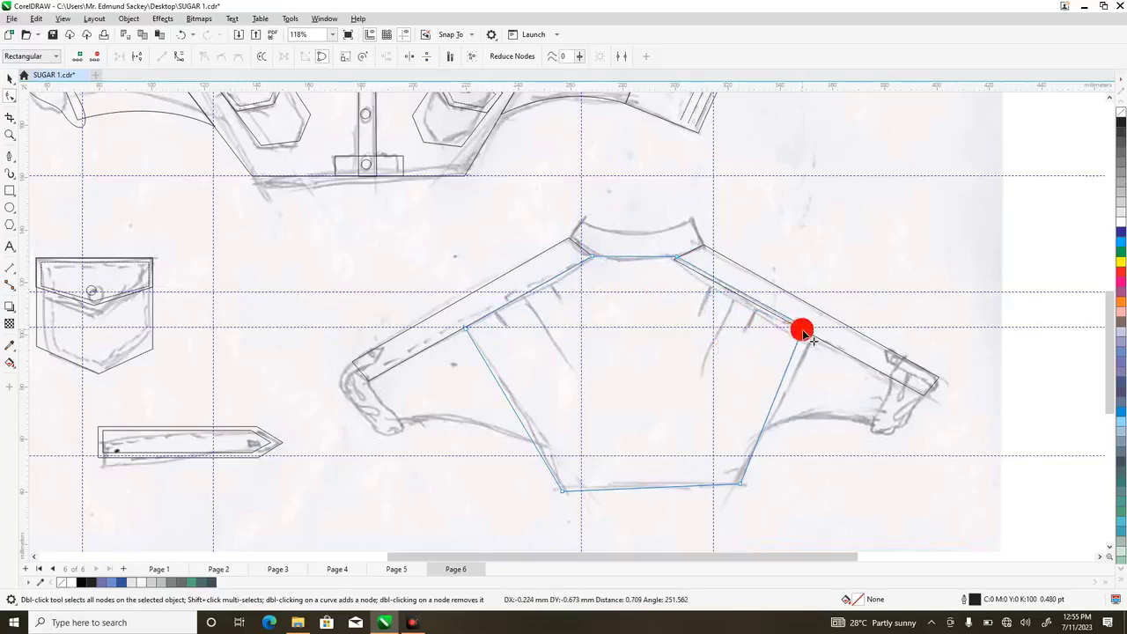
drag(675, 258, 676, 258)
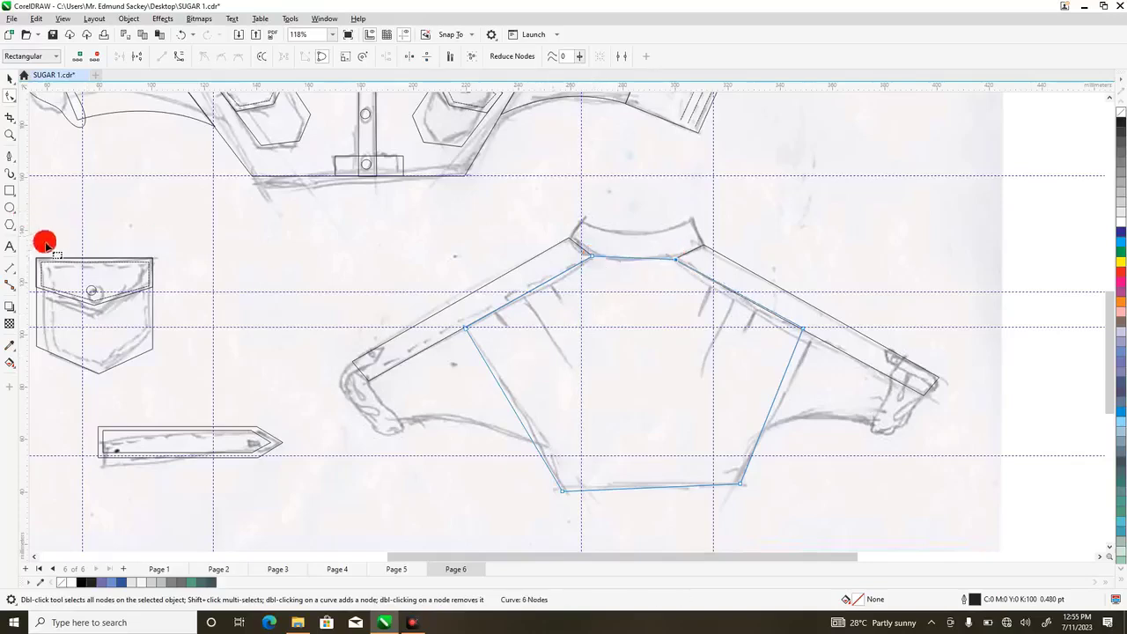
- Copy the front view's three left shoulder gather lines to the back view, placing one set below each shoulder band
drag(1106, 352, 1113, 261)
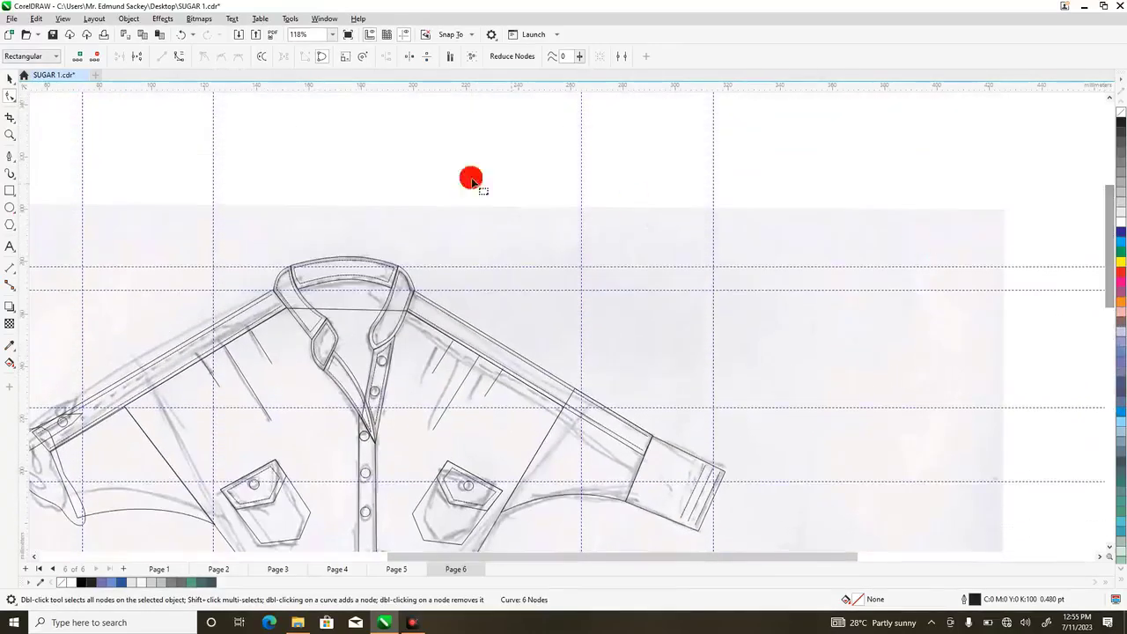
click(8, 79)
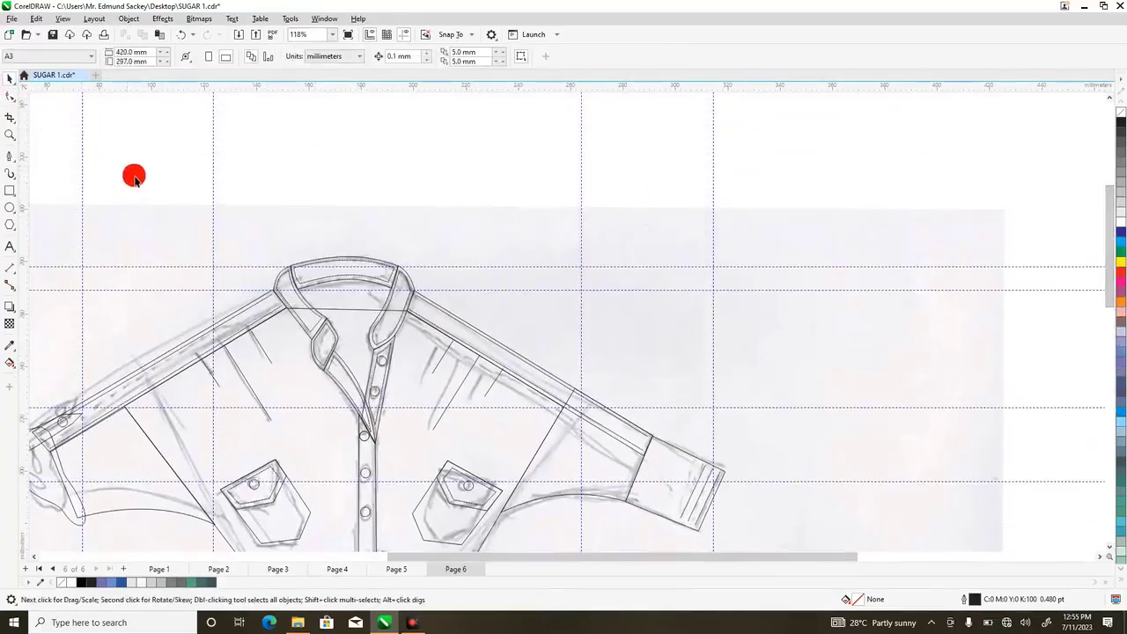
mouse_move(127, 165)
mouse_down()
mouse_move(299, 422)
mouse_move(296, 437)
mouse_up()
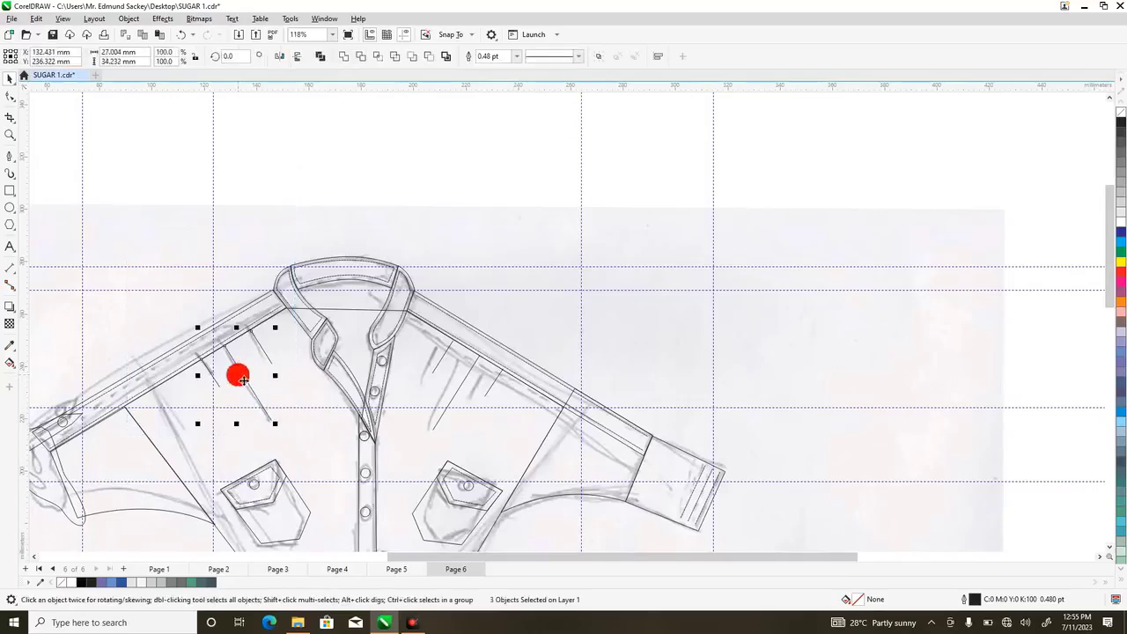
mouse_move(237, 375)
mouse_down()
mouse_move(564, 419)
mouse_move(772, 395)
mouse_up()
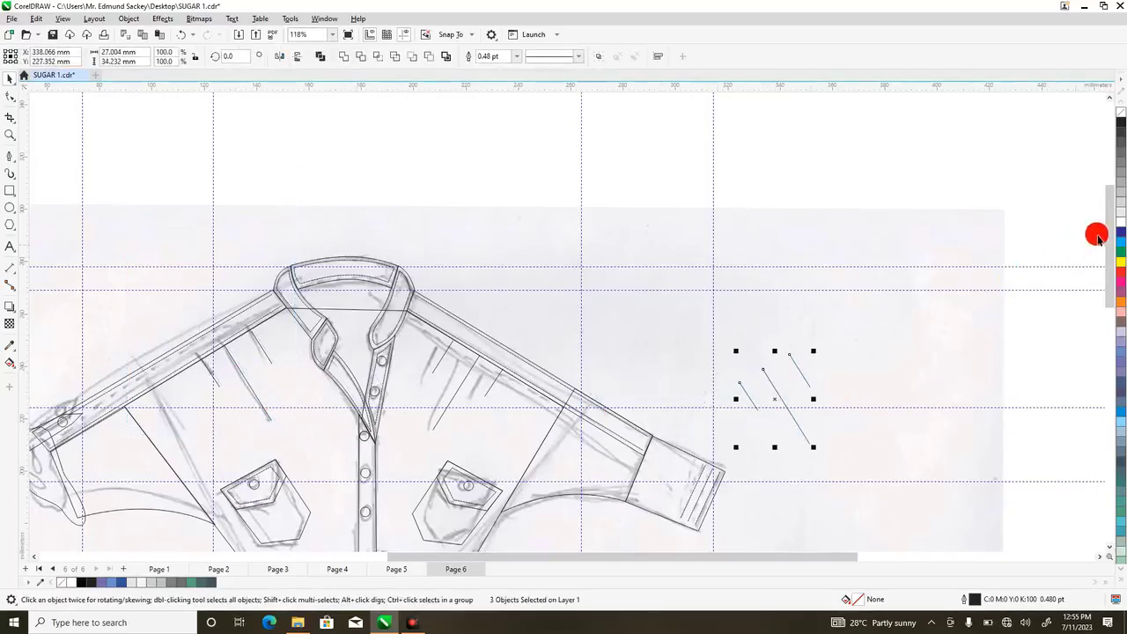
drag(1102, 239, 1106, 310)
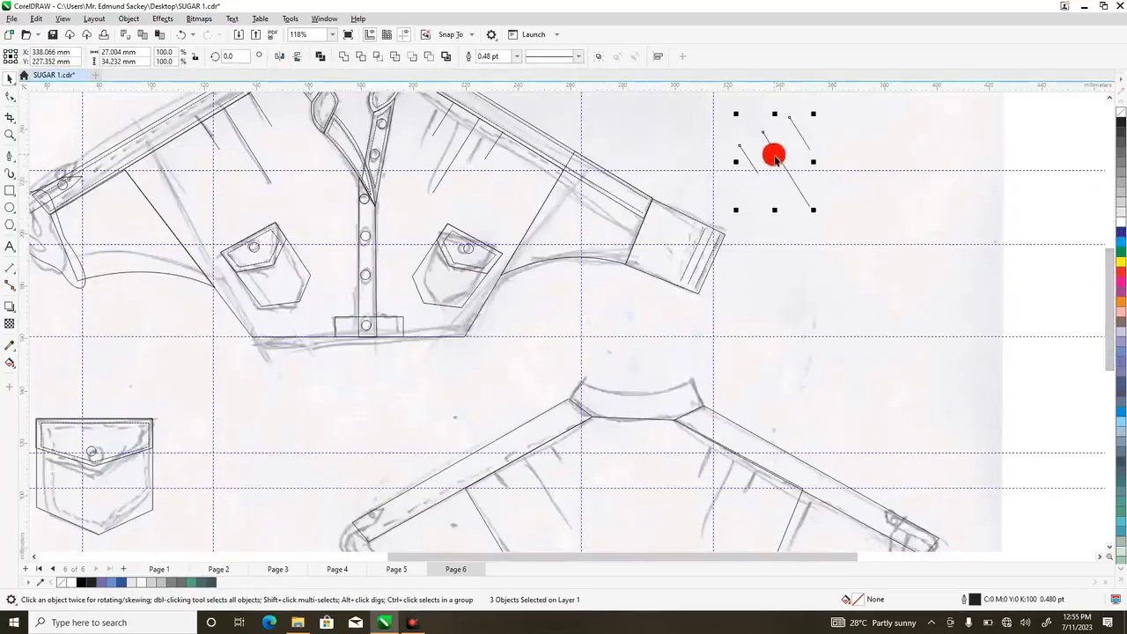
mouse_move(782, 164)
mouse_down()
mouse_move(766, 365)
mouse_move(535, 491)
mouse_move(661, 510)
mouse_move(735, 500)
mouse_up()
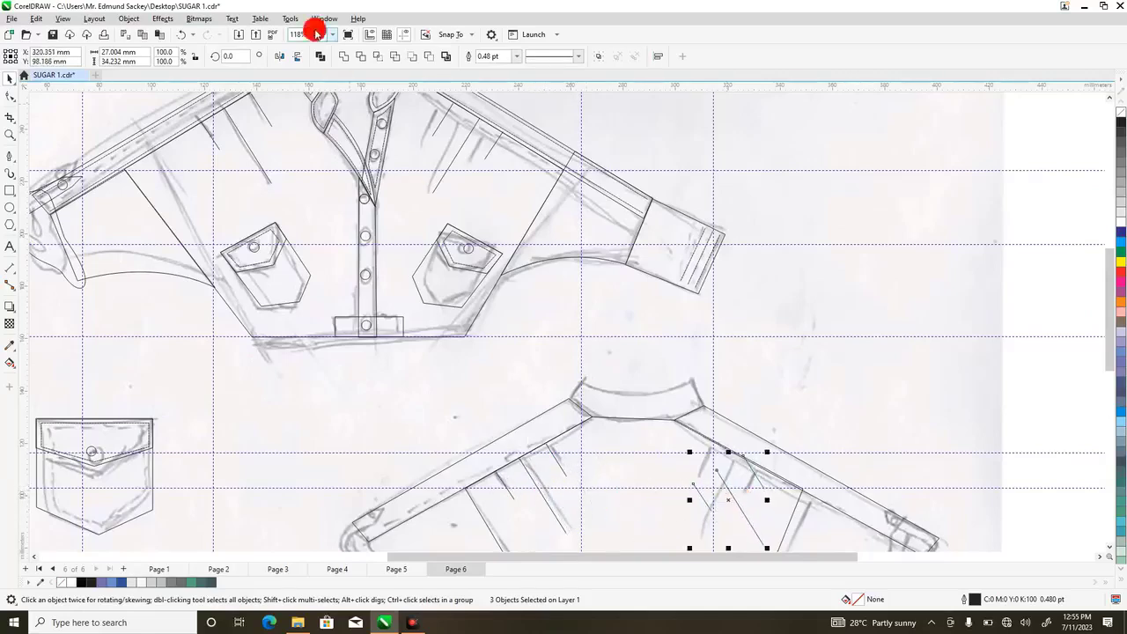
- Mirror the back view's right set of gather lines horizontally and align the lines with the sketched gathers
click(278, 56)
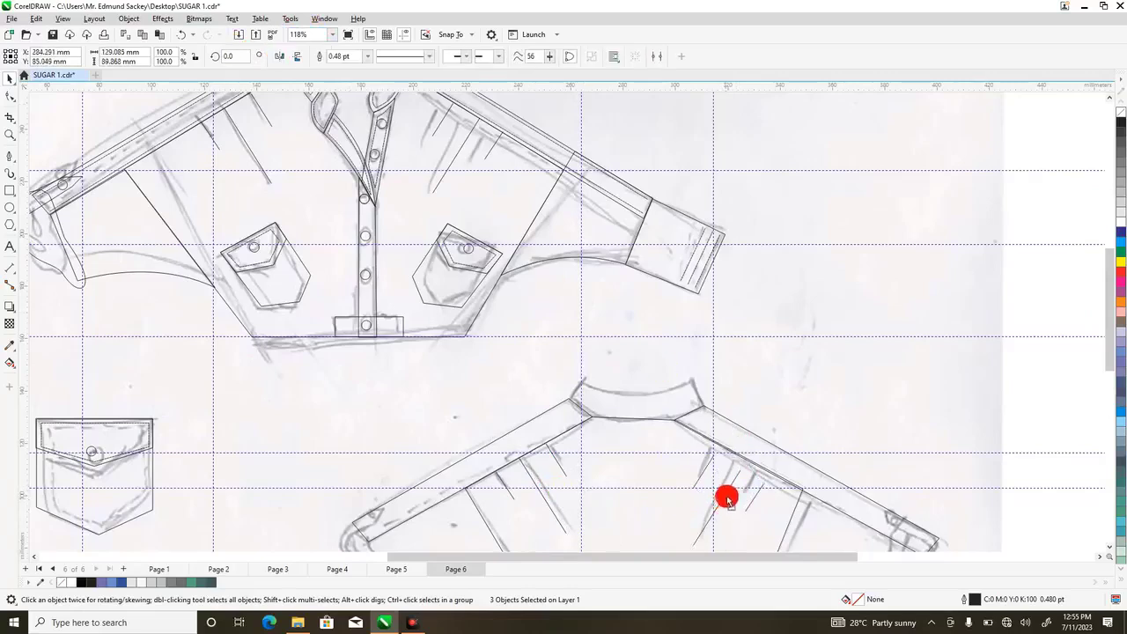
click(727, 493)
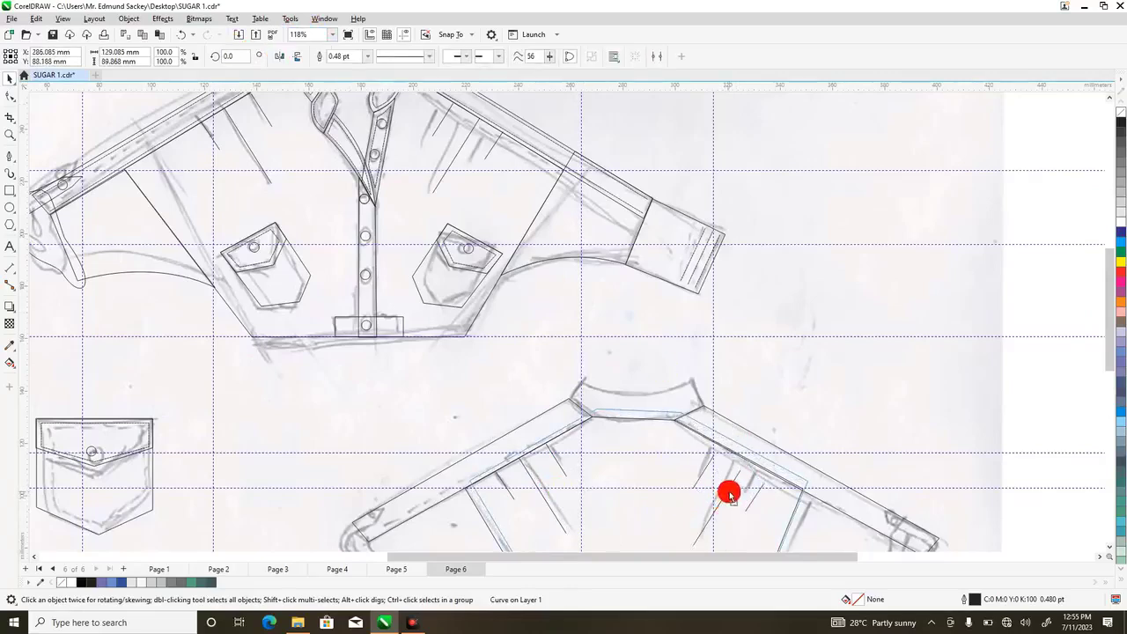
click(181, 34)
mouse_move(1060, 316)
mouse_down()
mouse_move(863, 480)
mouse_move(684, 529)
mouse_move(661, 546)
mouse_up()
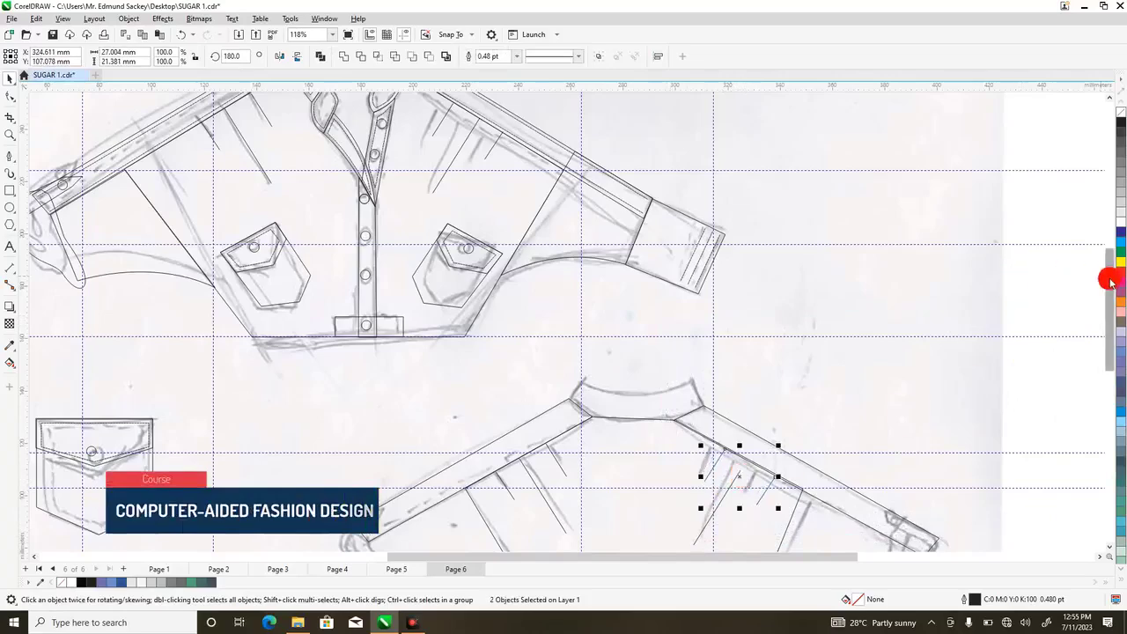
- Draw a rectangle about 54 by 22 mm over the back view's collar and convert it to curves
drag(1110, 278, 712, 302)
click(10, 190)
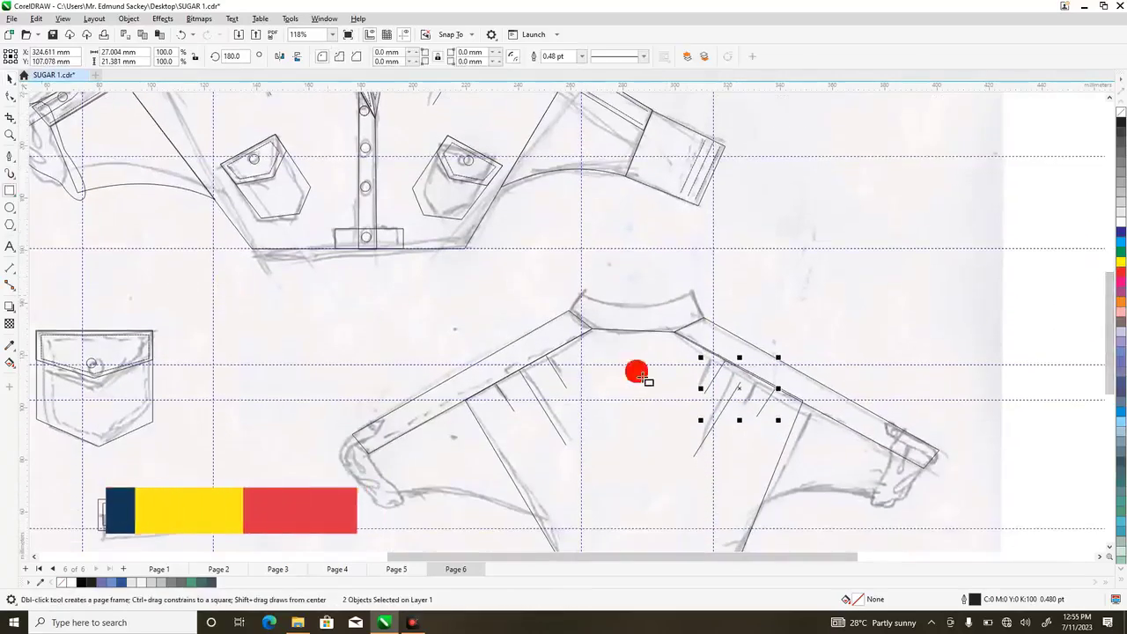
drag(568, 285, 711, 344)
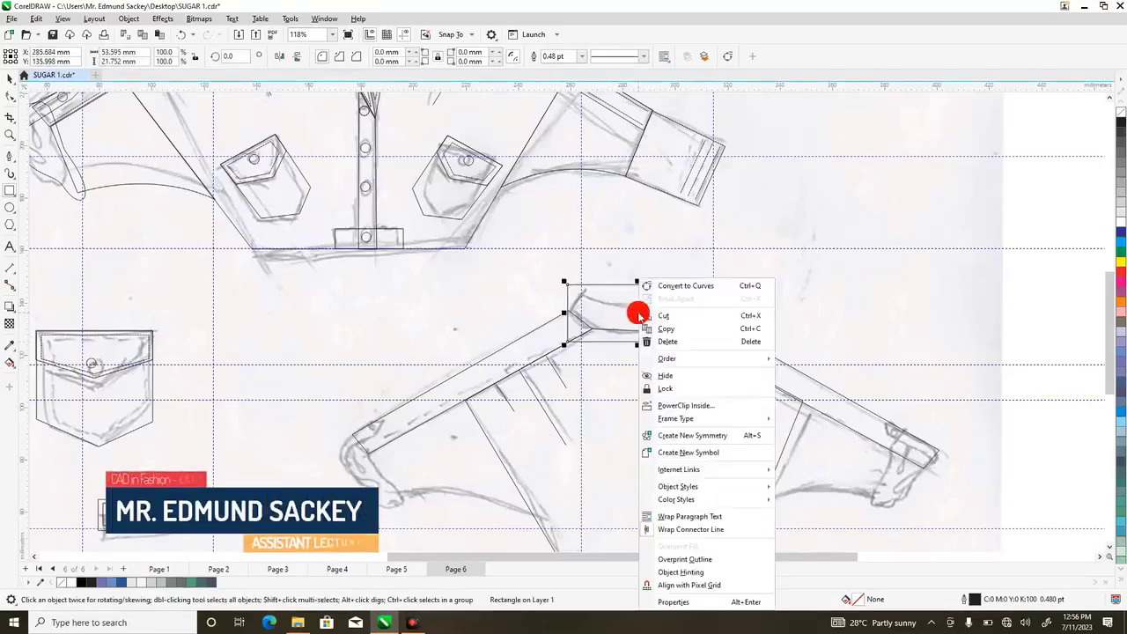
right_click(636, 308)
click(681, 286)
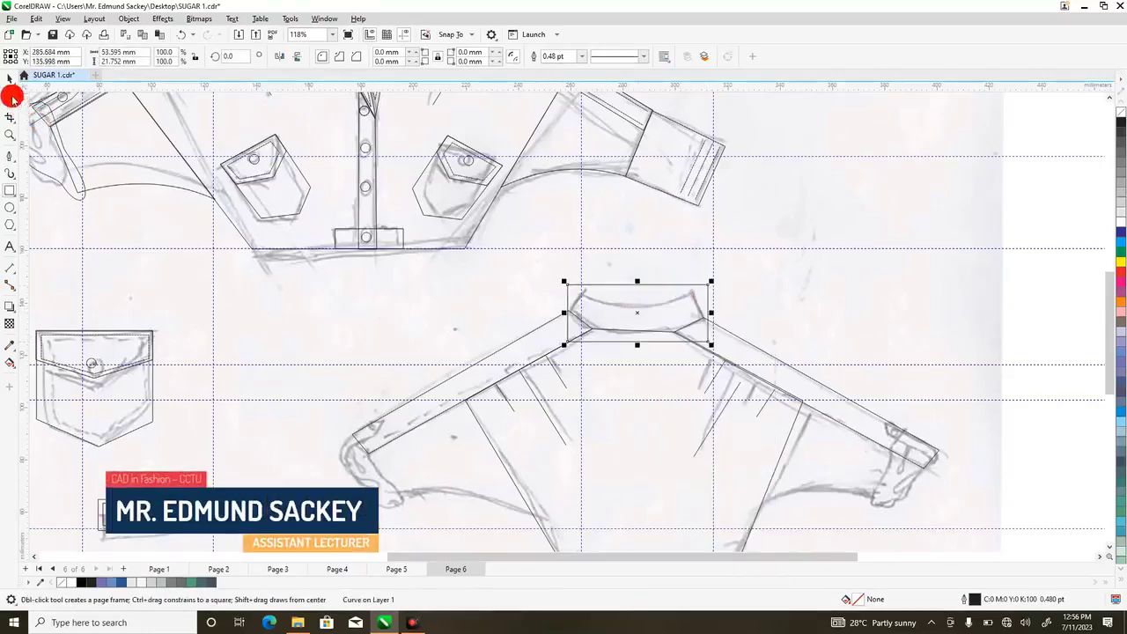
- Move the collar rectangle's corner nodes to the sketched upper collar points and the shoulder bands' outer collar corners
click(9, 97)
mouse_move(576, 297)
mouse_down()
mouse_move(593, 301)
mouse_move(579, 345)
mouse_move(570, 313)
mouse_up()
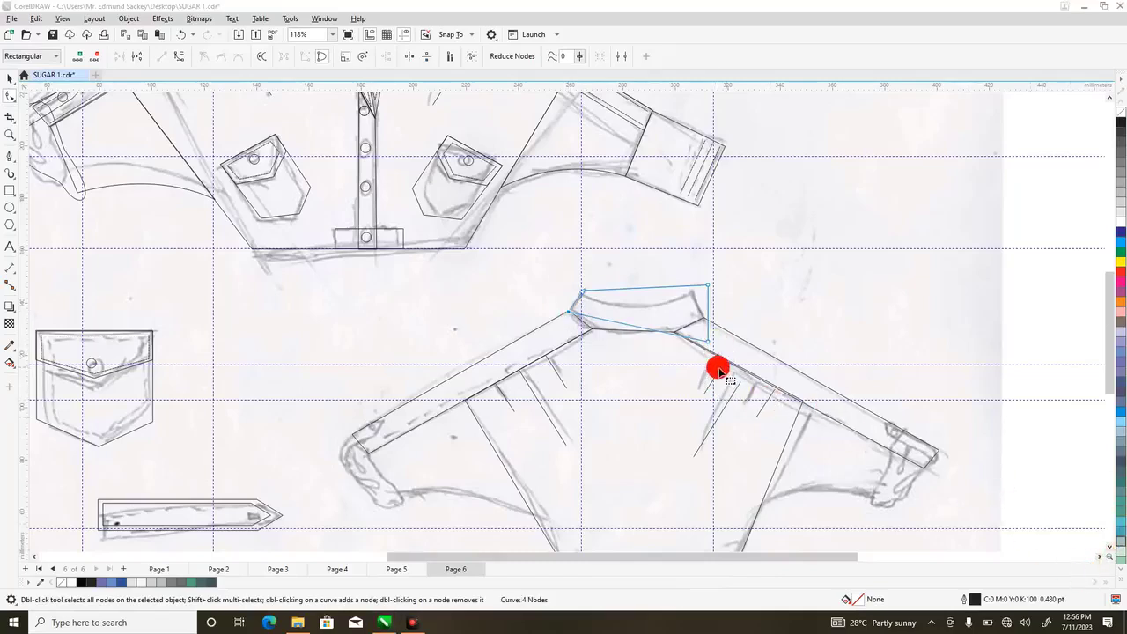
drag(707, 287, 692, 292)
drag(710, 346, 704, 319)
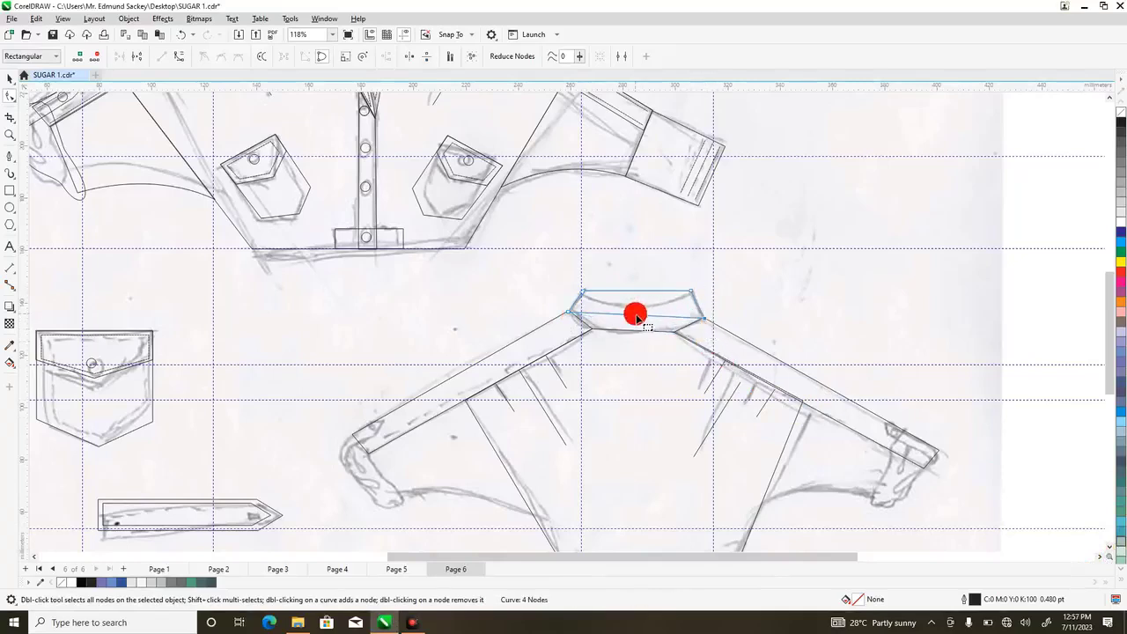
- Convert the collar's lower edge to a curve, bend it down to the sketch, and add a node at the right inner corner
click(635, 315)
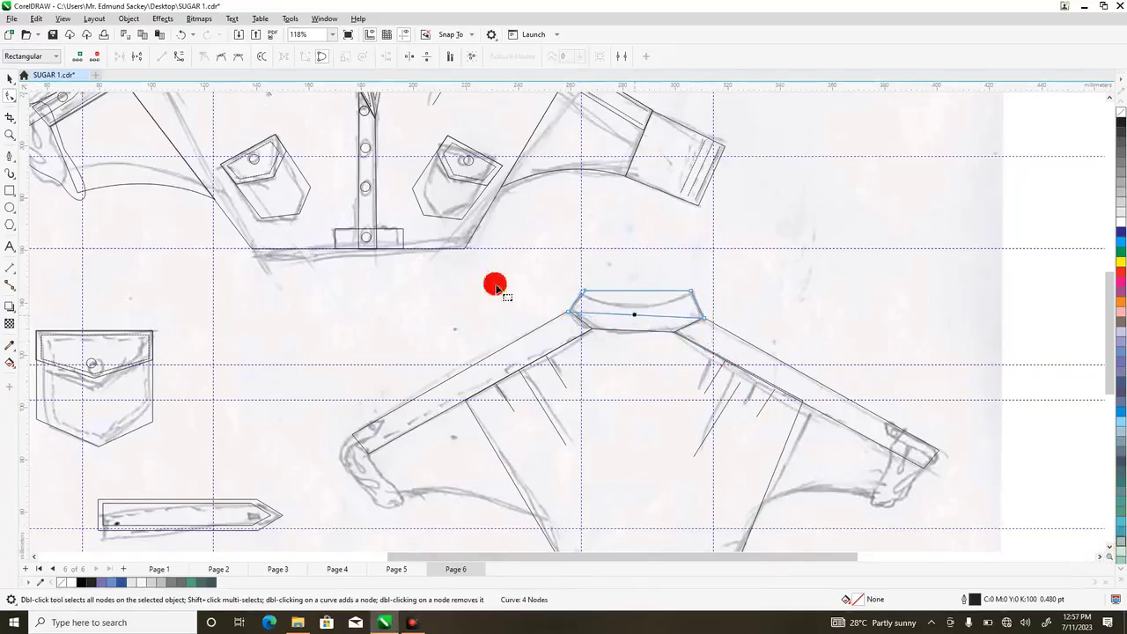
click(179, 56)
drag(628, 314, 620, 336)
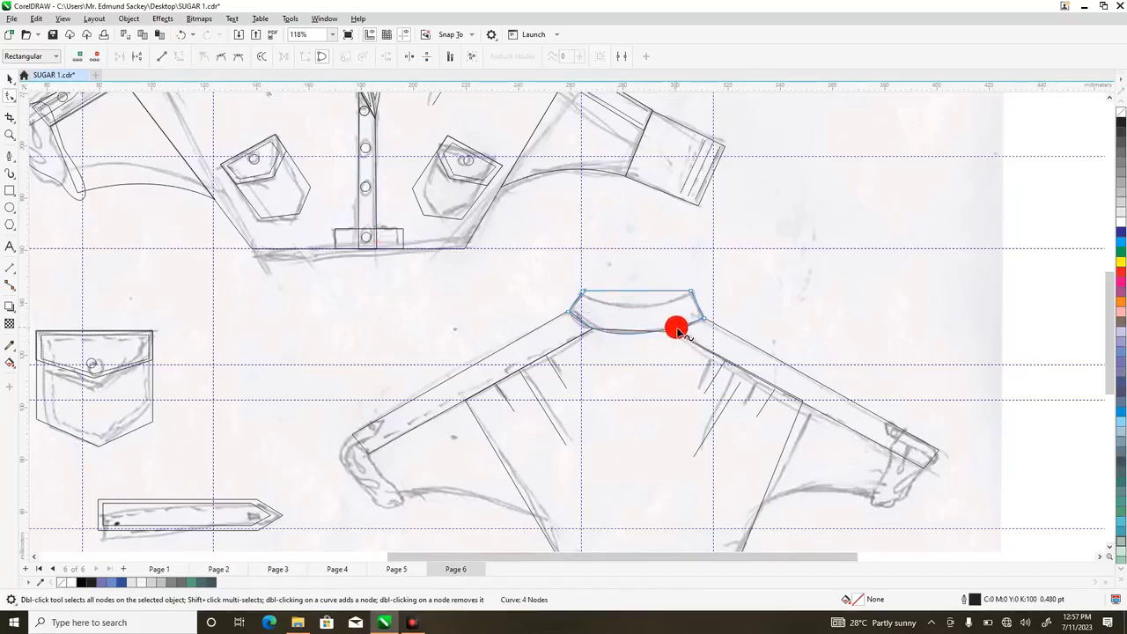
double_click(677, 331)
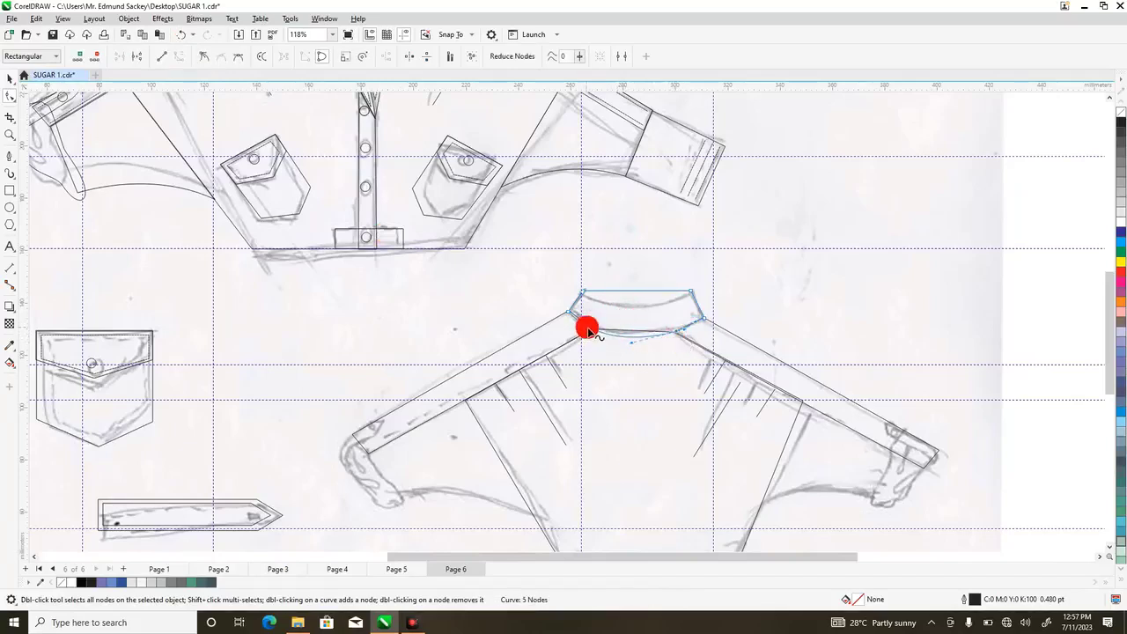
- Straighten the rest of the collar's lower edge, then add a node and move it to the left band's inner corner
click(730, 352)
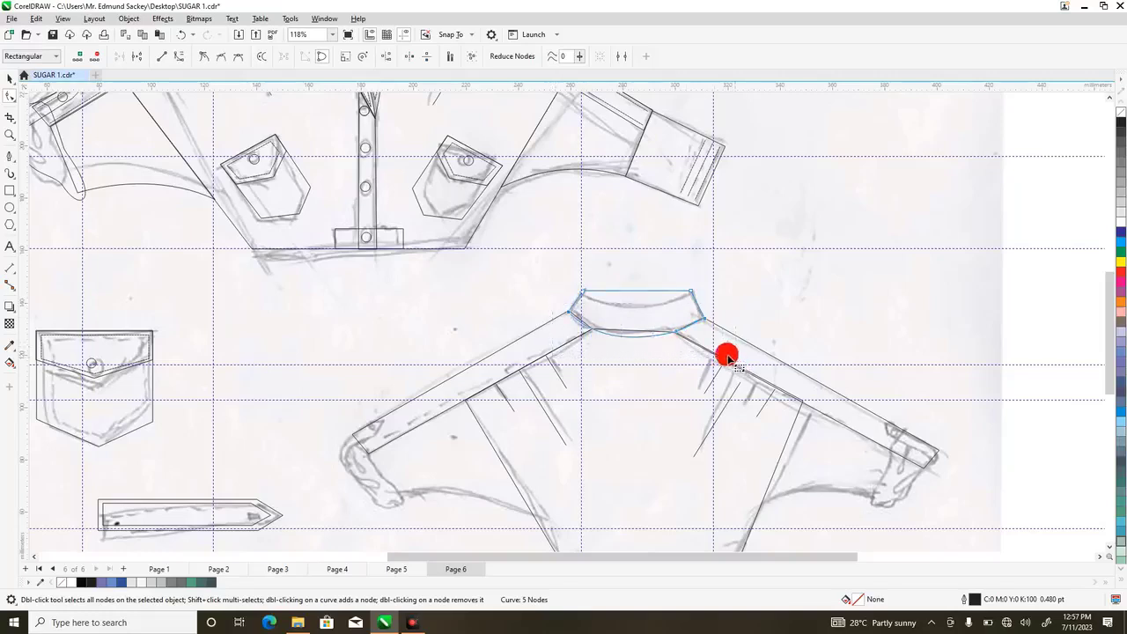
click(164, 56)
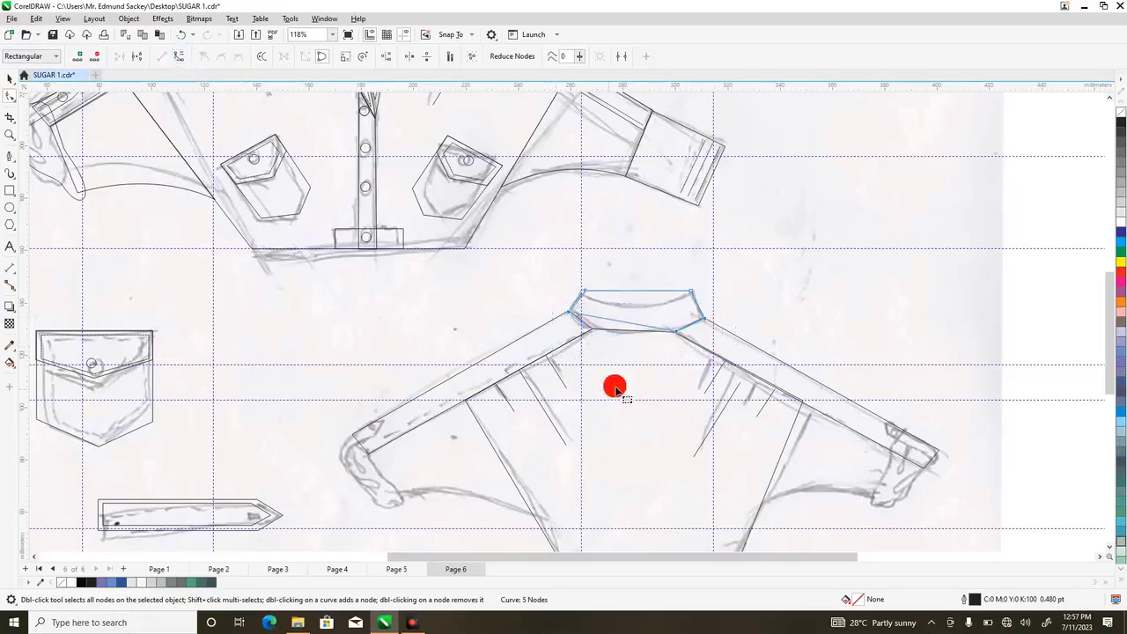
double_click(614, 320)
drag(601, 322, 592, 330)
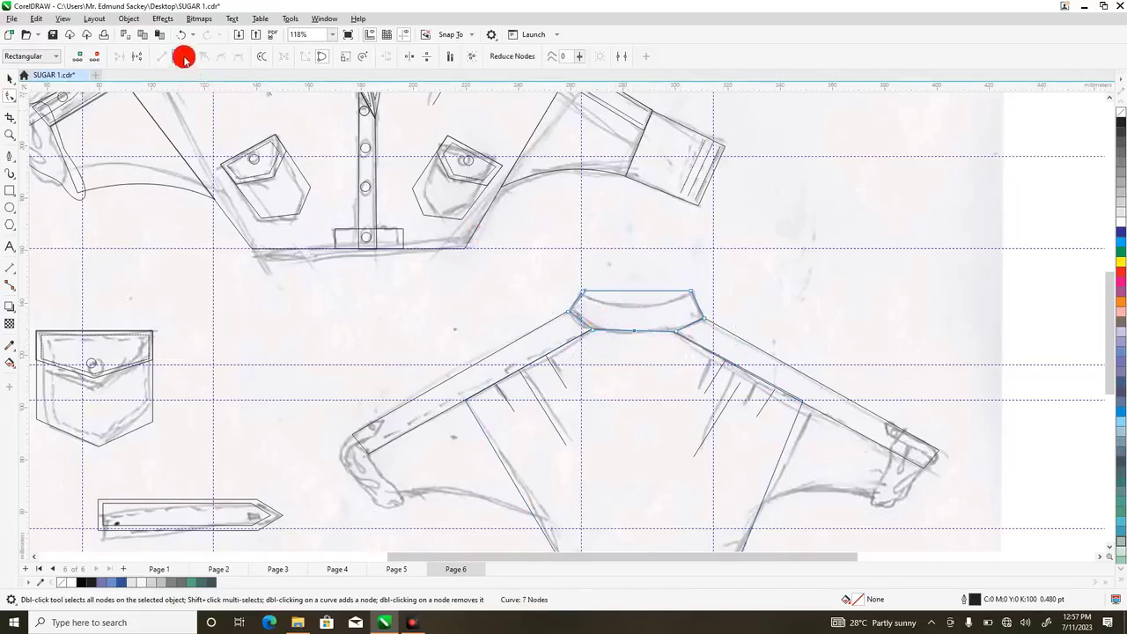
- Bend the collar's lower middle segment and upper edge down along the sketch, and refine the upper corner nodes
click(637, 331)
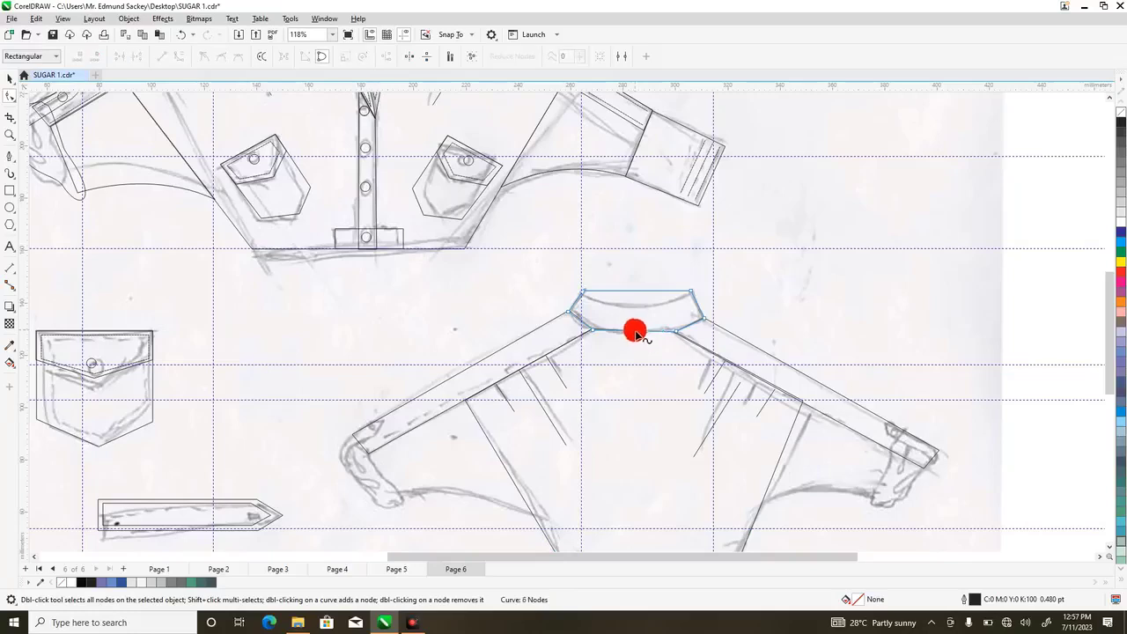
click(636, 334)
click(633, 292)
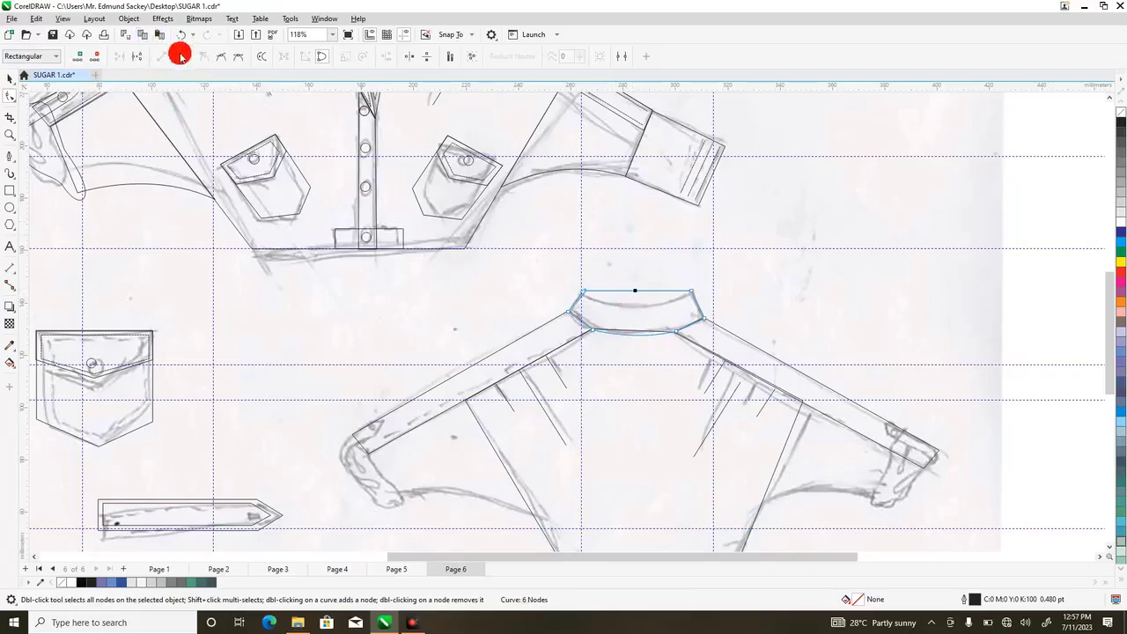
click(180, 55)
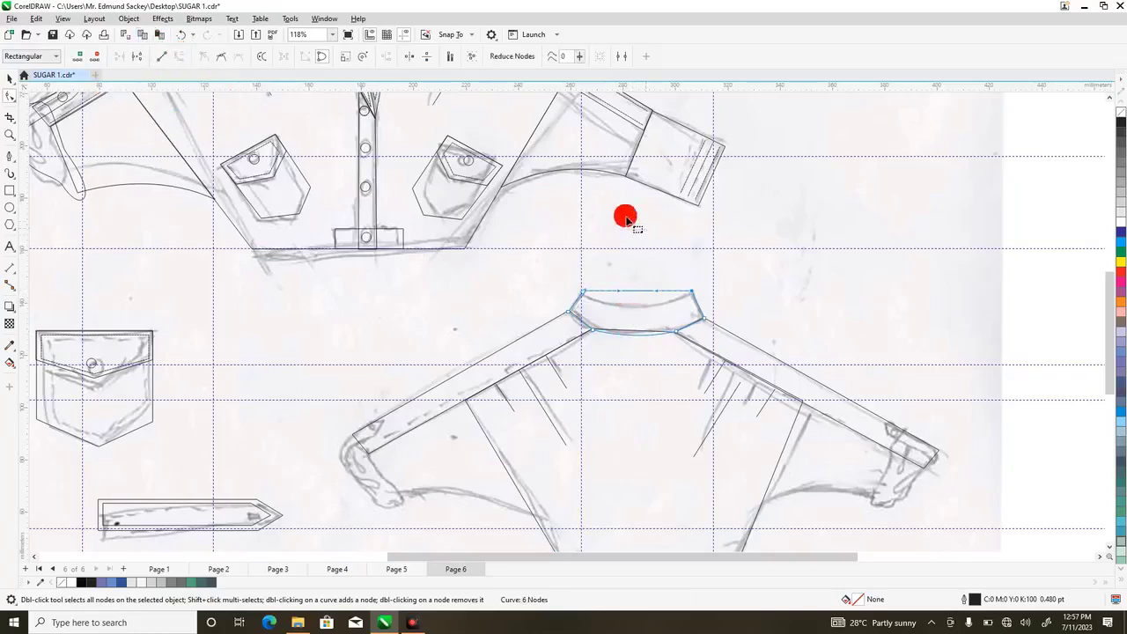
click(637, 294)
drag(637, 297, 582, 294)
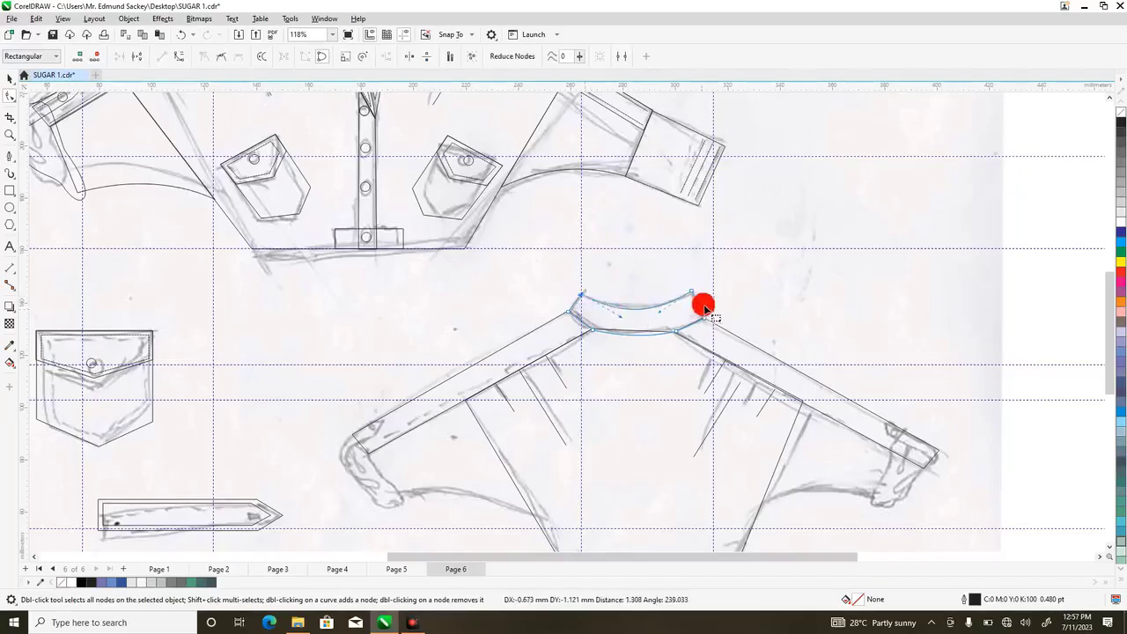
drag(705, 308, 702, 300)
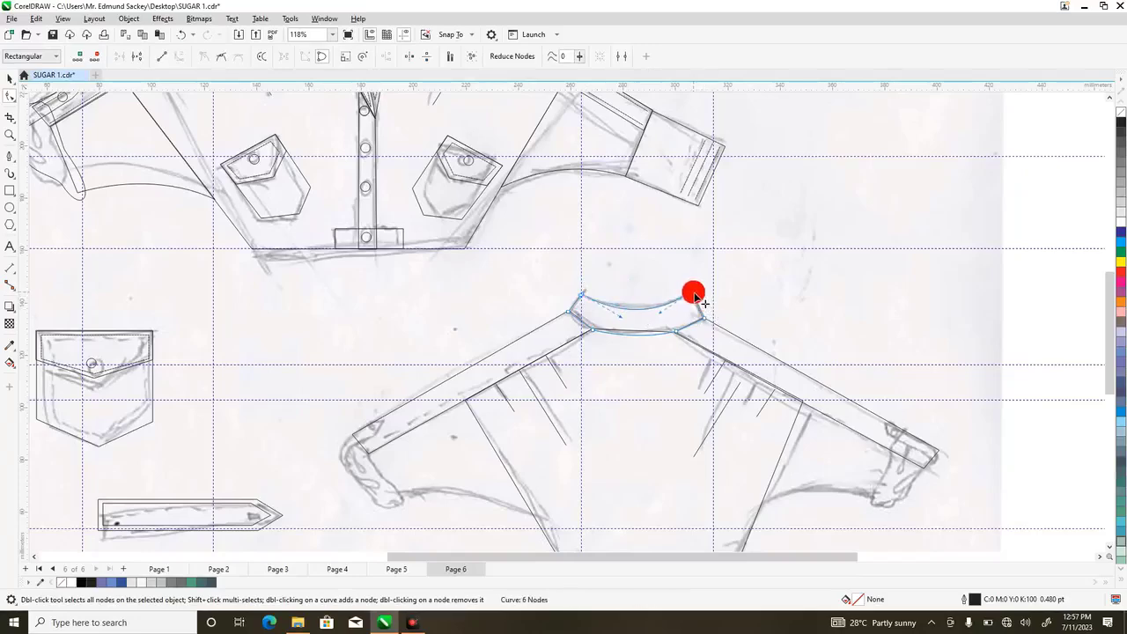
- Copy the front view's right underarm sleeve panel onto the back view's right sleeve
drag(1110, 299, 1110, 343)
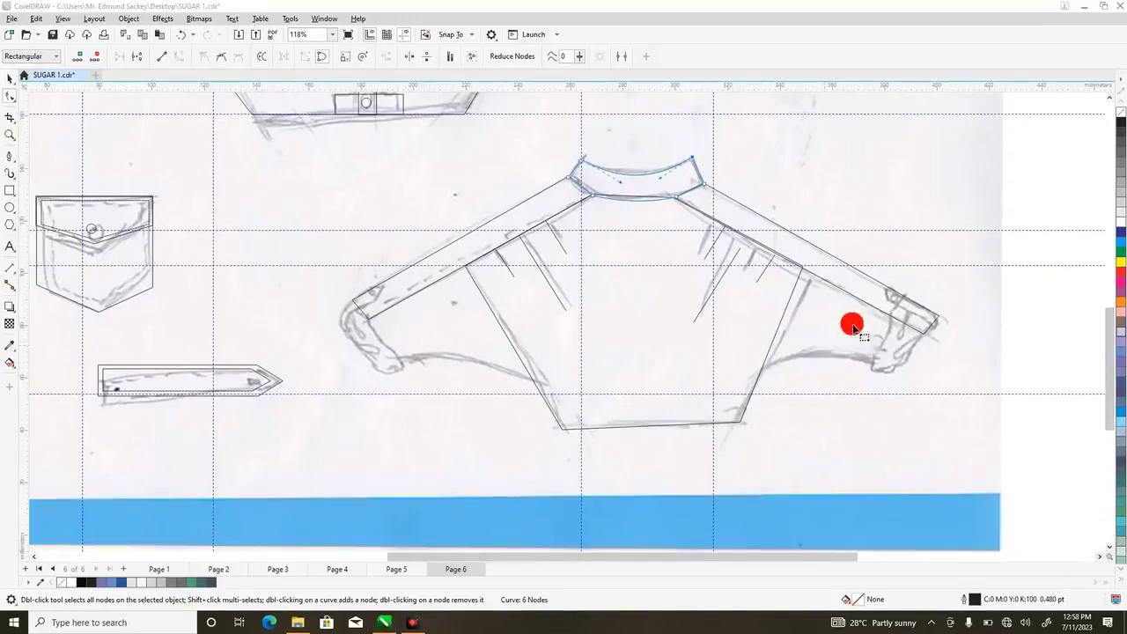
click(10, 134)
right_click(307, 194)
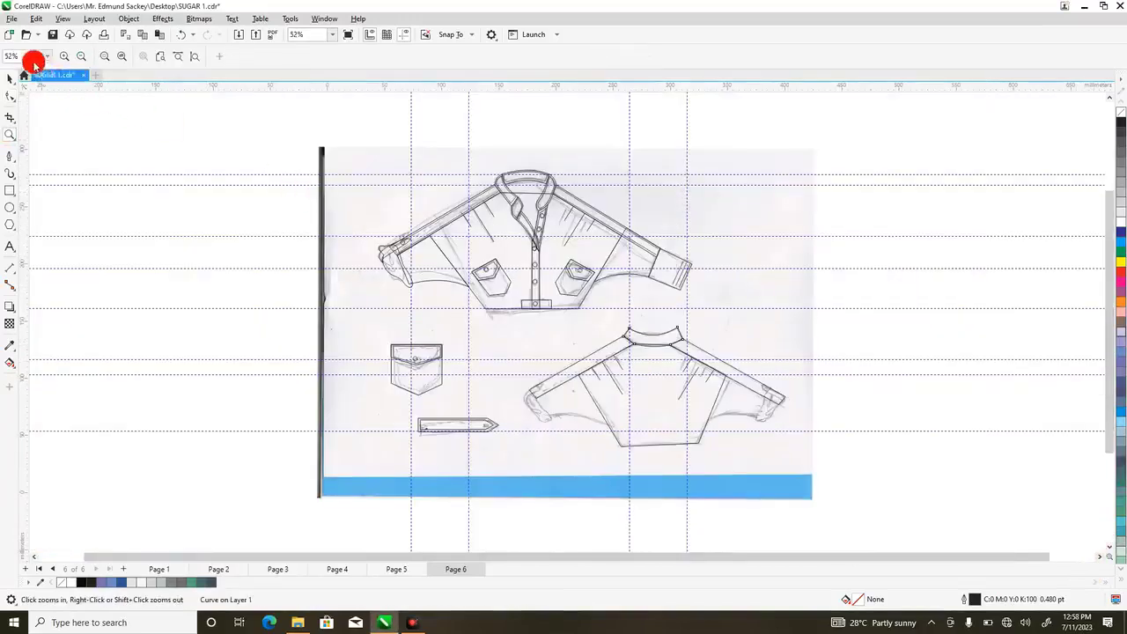
click(10, 78)
click(619, 262)
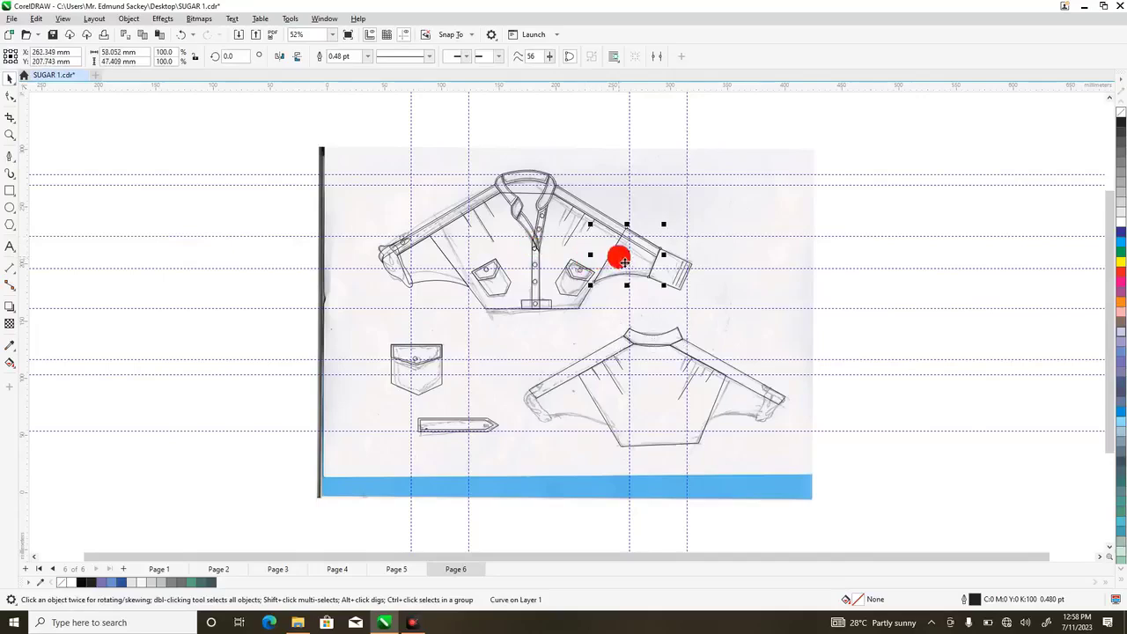
click(717, 406)
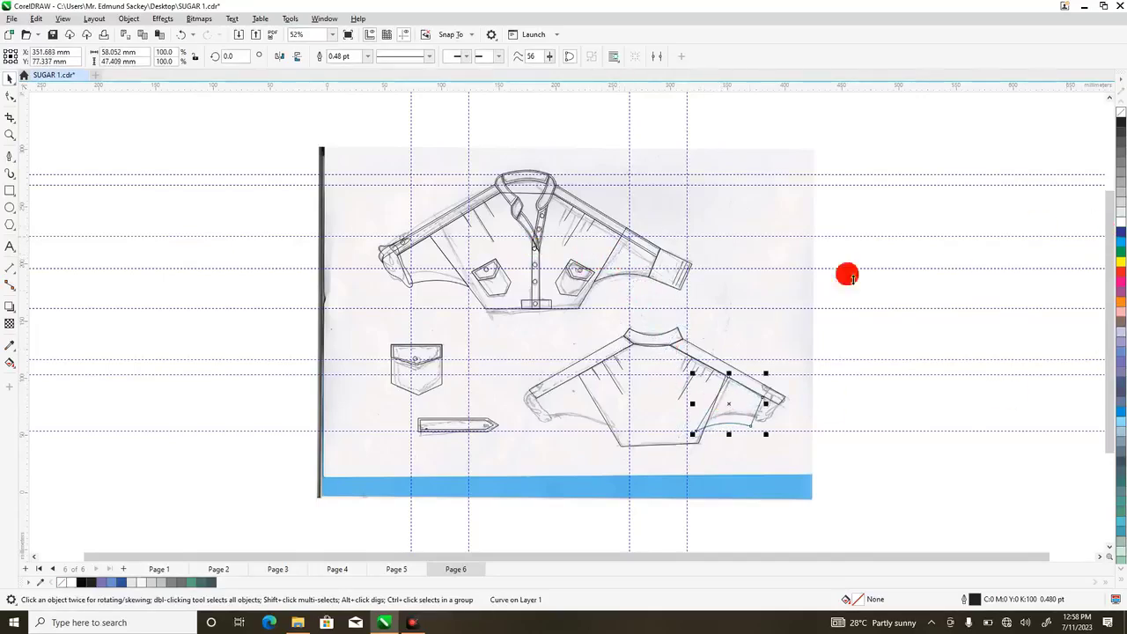
- Reshape the copied panel on the back view's right sleeve so its corners meet the torso seam, sleeve band and sketched cuff, with its underarm curve following the sketch
click(9, 134)
drag(493, 339, 813, 466)
click(10, 77)
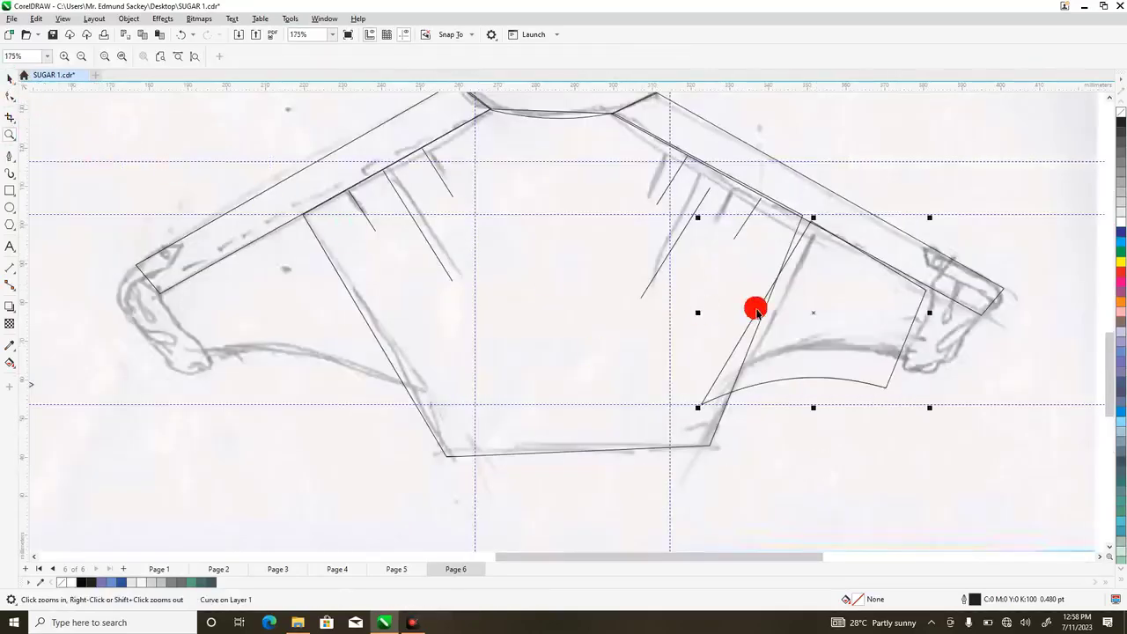
click(8, 95)
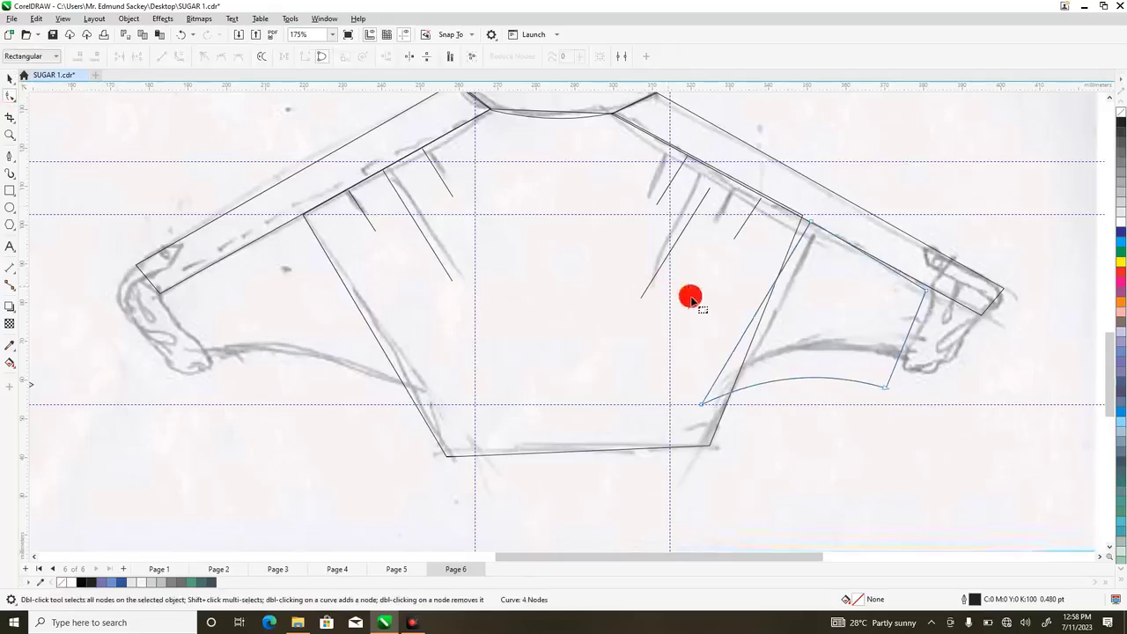
drag(812, 226, 800, 217)
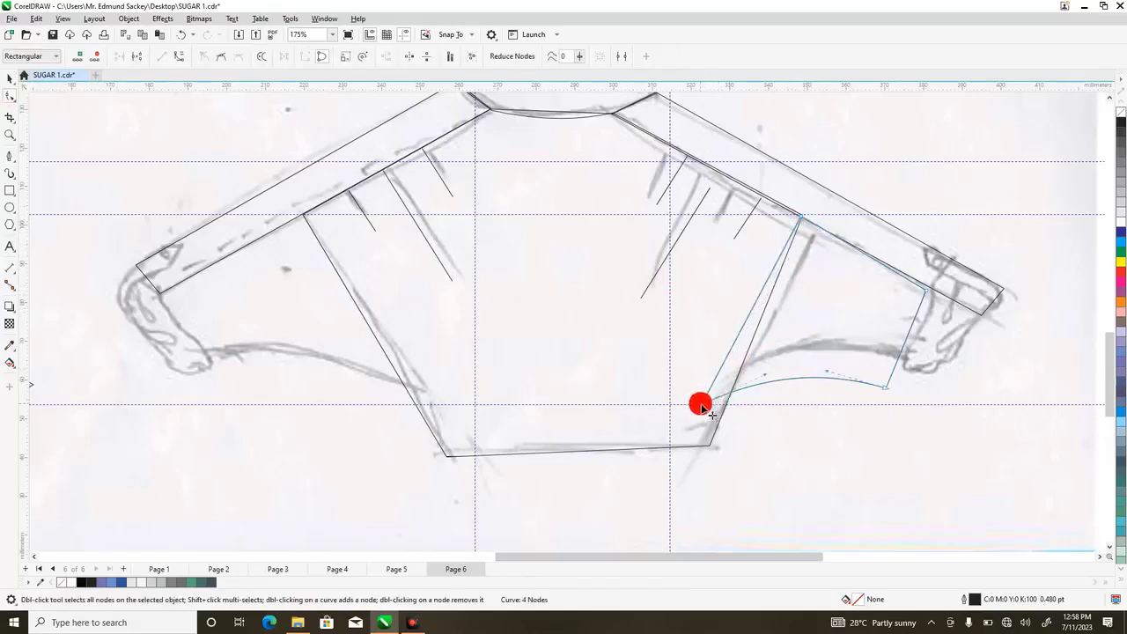
drag(703, 408, 742, 368)
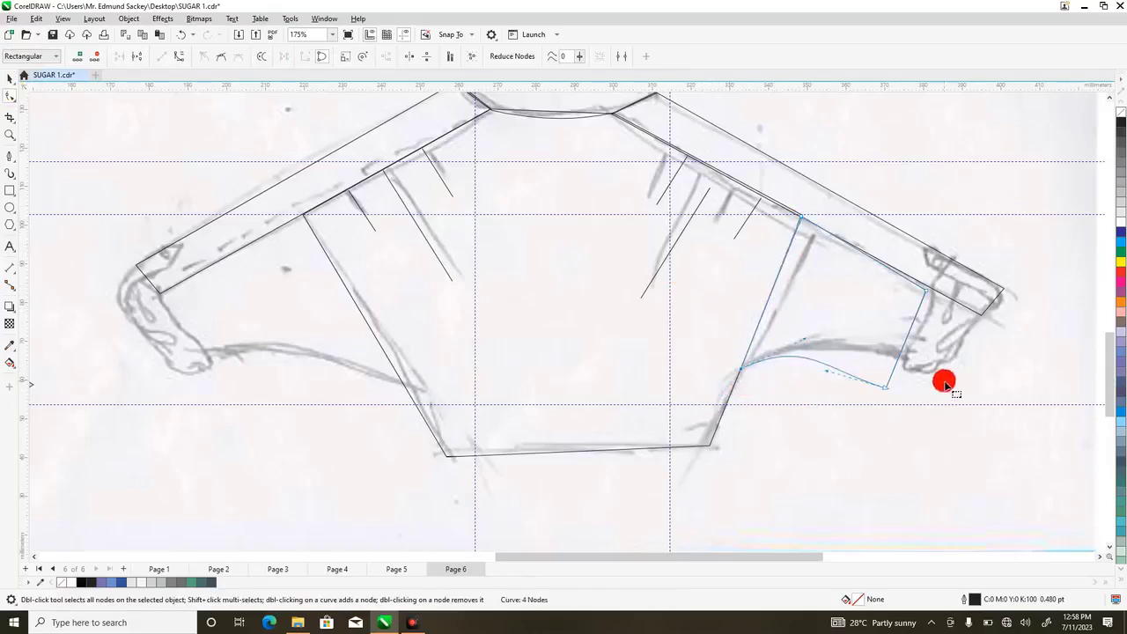
drag(883, 391, 905, 357)
drag(804, 340, 822, 343)
drag(925, 291, 908, 361)
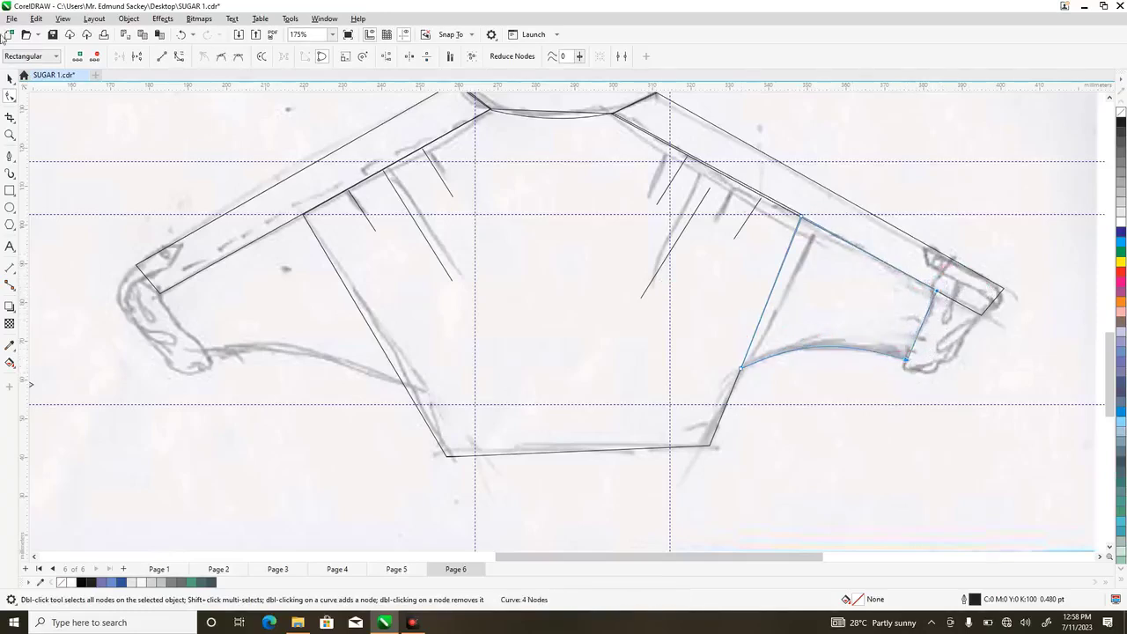
- Duplicate the right underarm panel onto the back view's left sleeve, mirror it horizontally, and align its upper corner with the torso seam
click(8, 78)
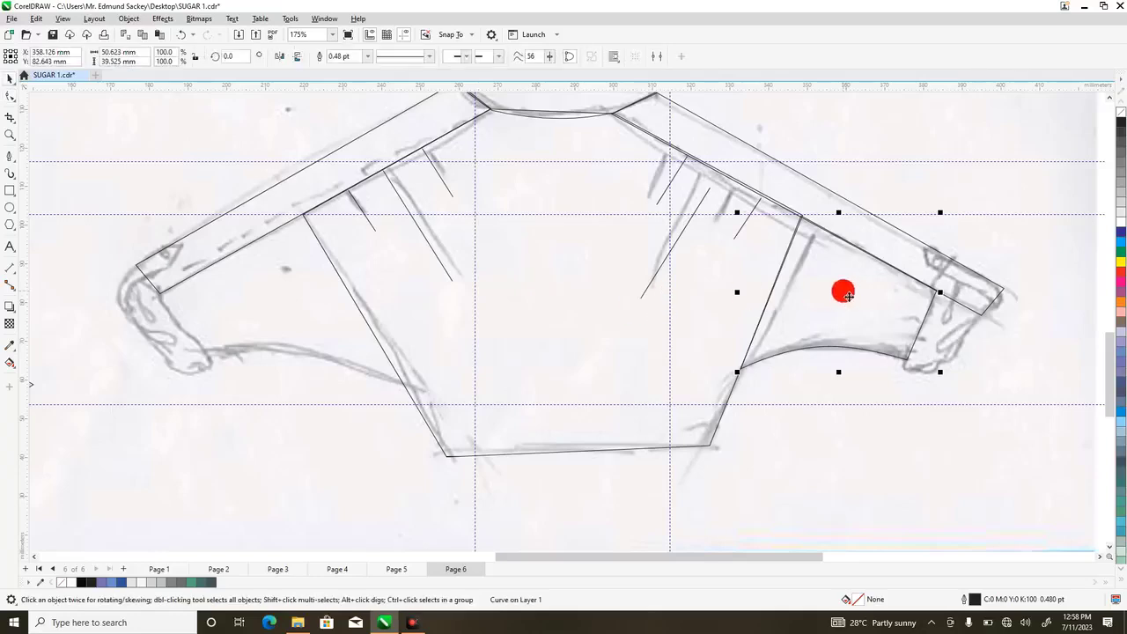
drag(845, 294, 304, 291)
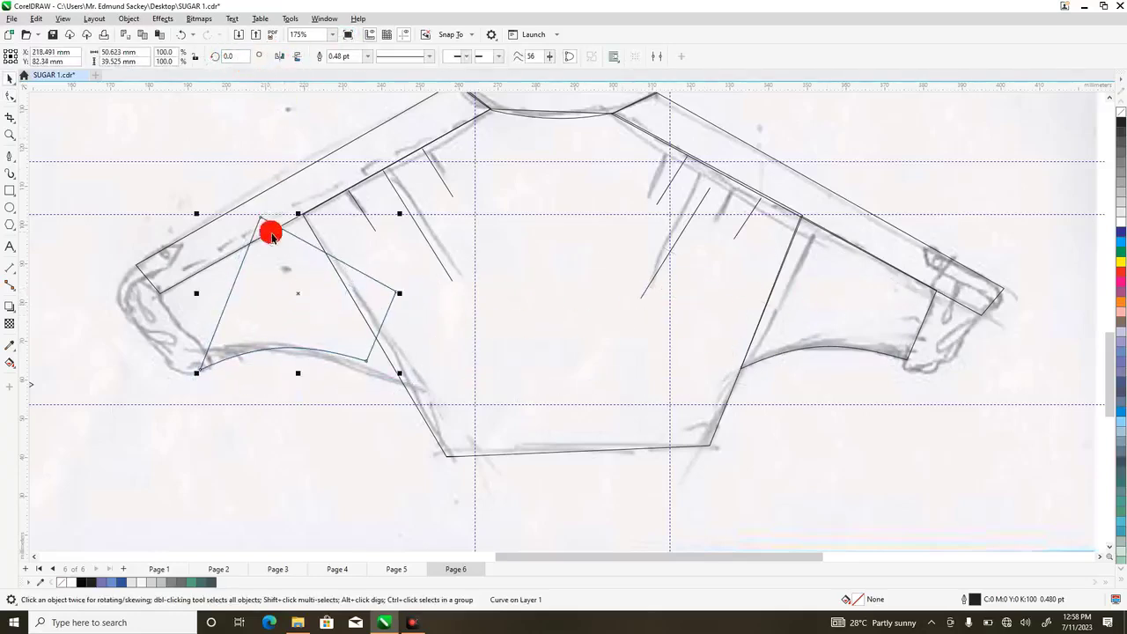
click(275, 56)
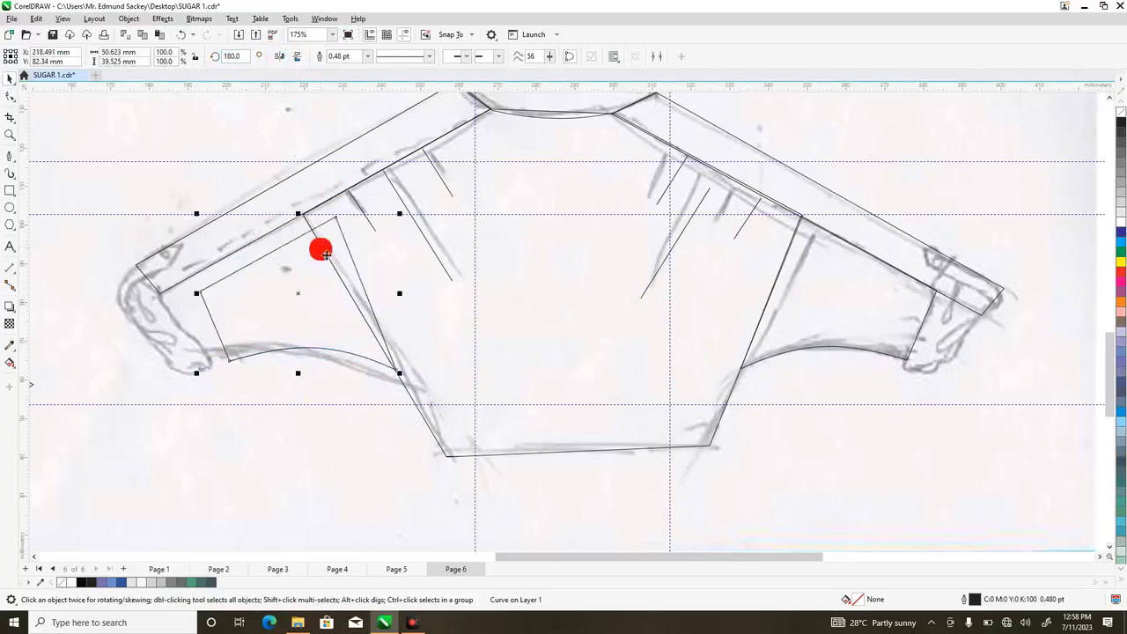
mouse_move(320, 247)
mouse_down()
mouse_move(302, 269)
mouse_move(281, 262)
mouse_up()
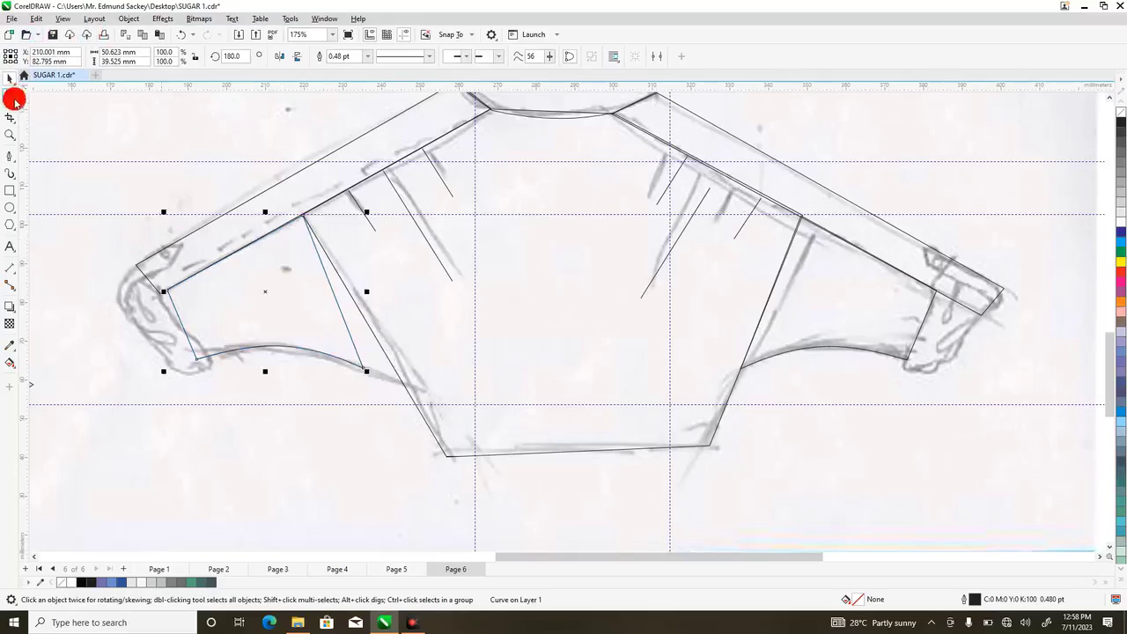
- Move the left underarm panel's nodes to the torso side seam, the sleeve band's lower corner and the sketched cuff
click(11, 97)
click(27, 94)
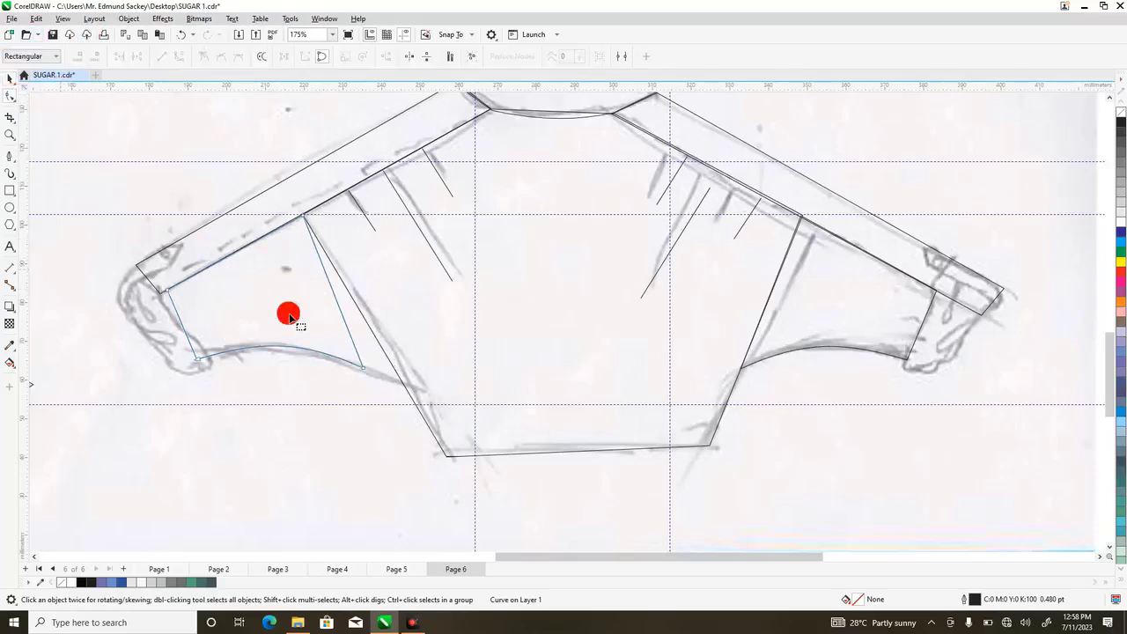
drag(368, 374, 395, 373)
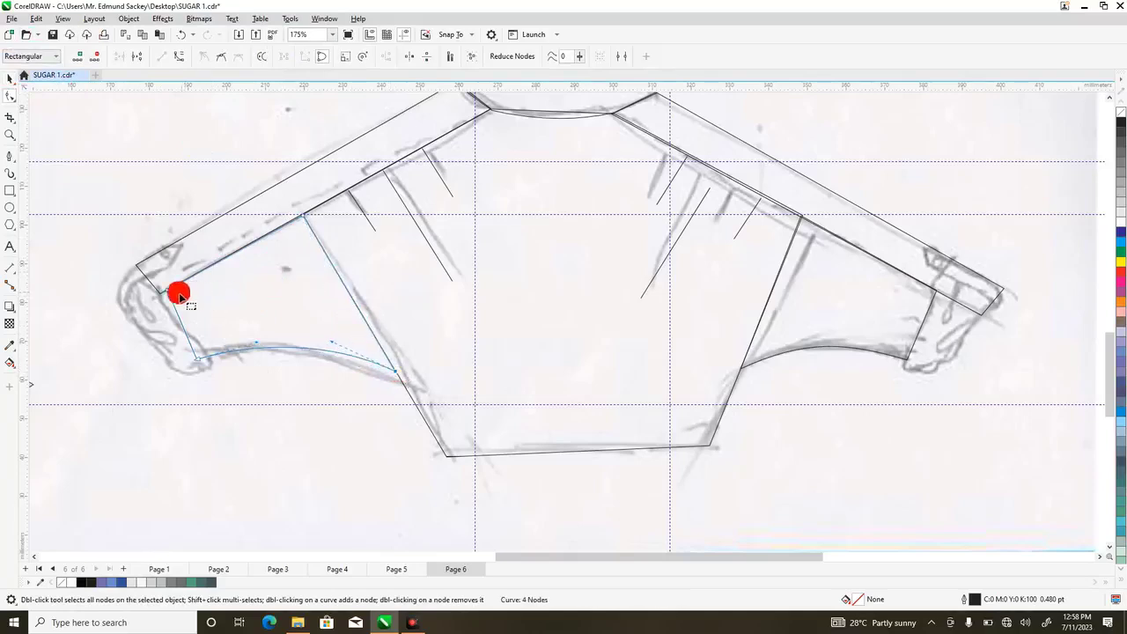
drag(170, 295, 160, 291)
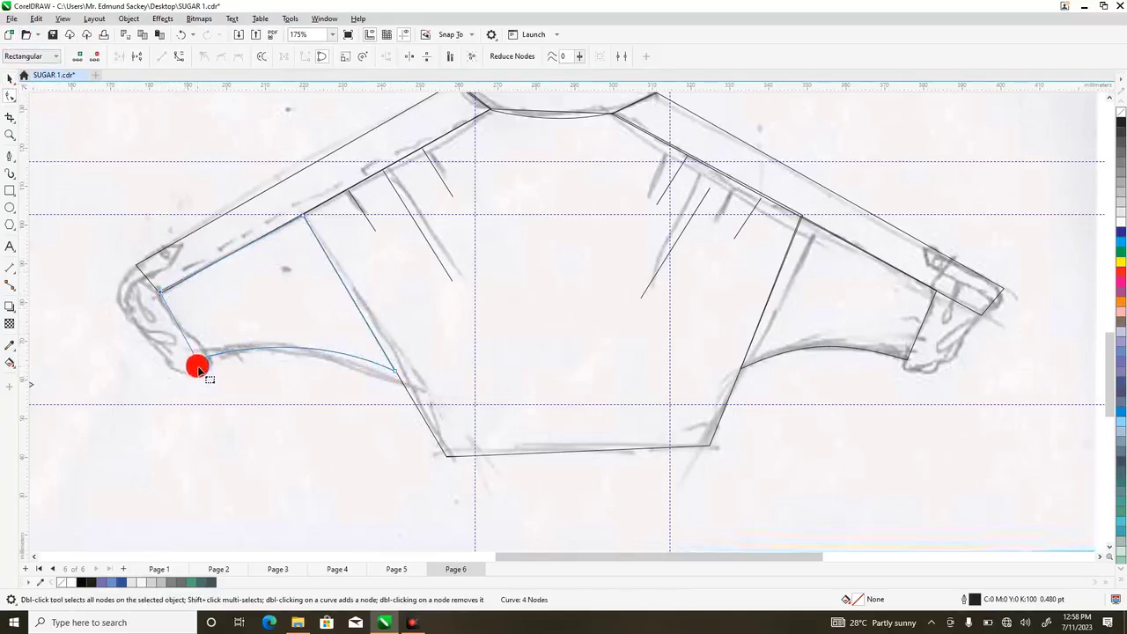
drag(199, 362, 206, 353)
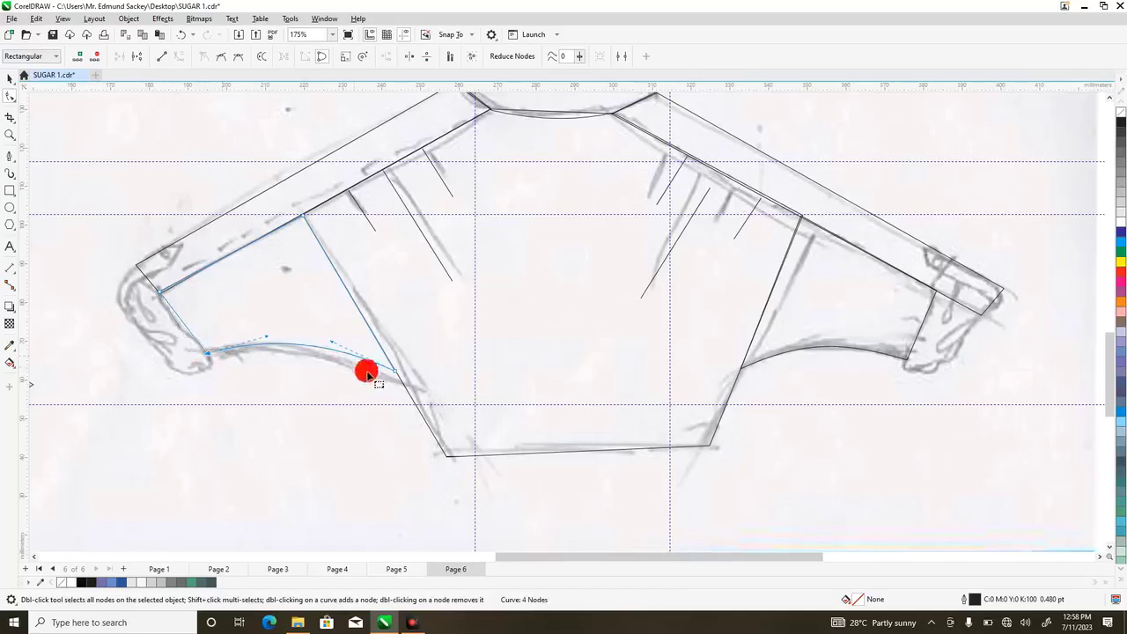
- Level the left and right panels' underarm corners along a horizontal guideline across the back view's torso
drag(399, 377, 398, 377)
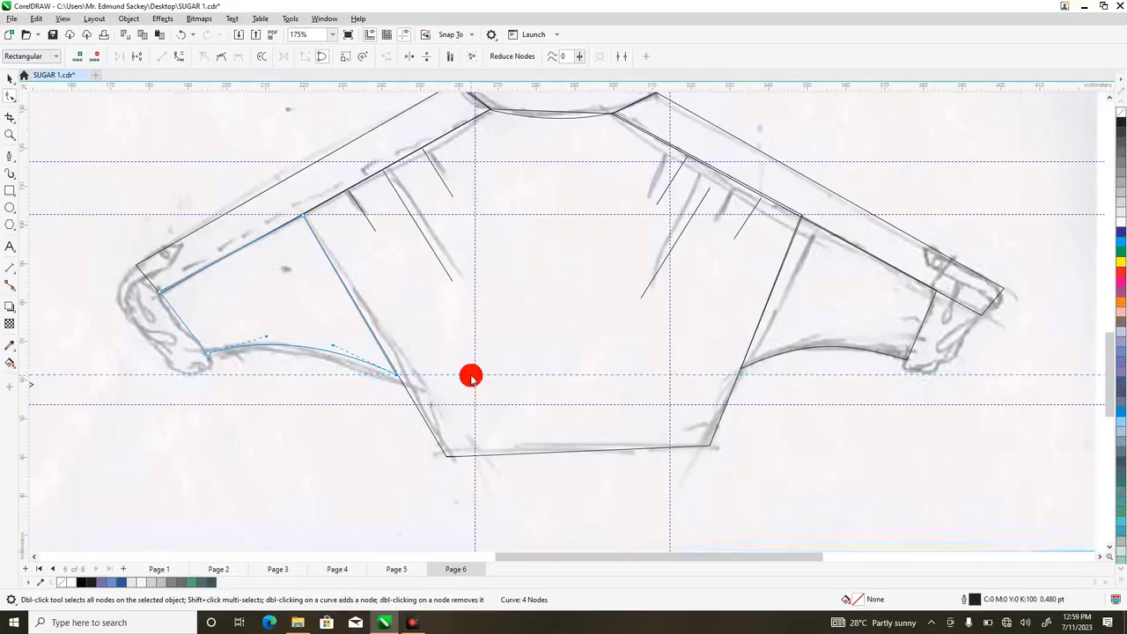
click(740, 371)
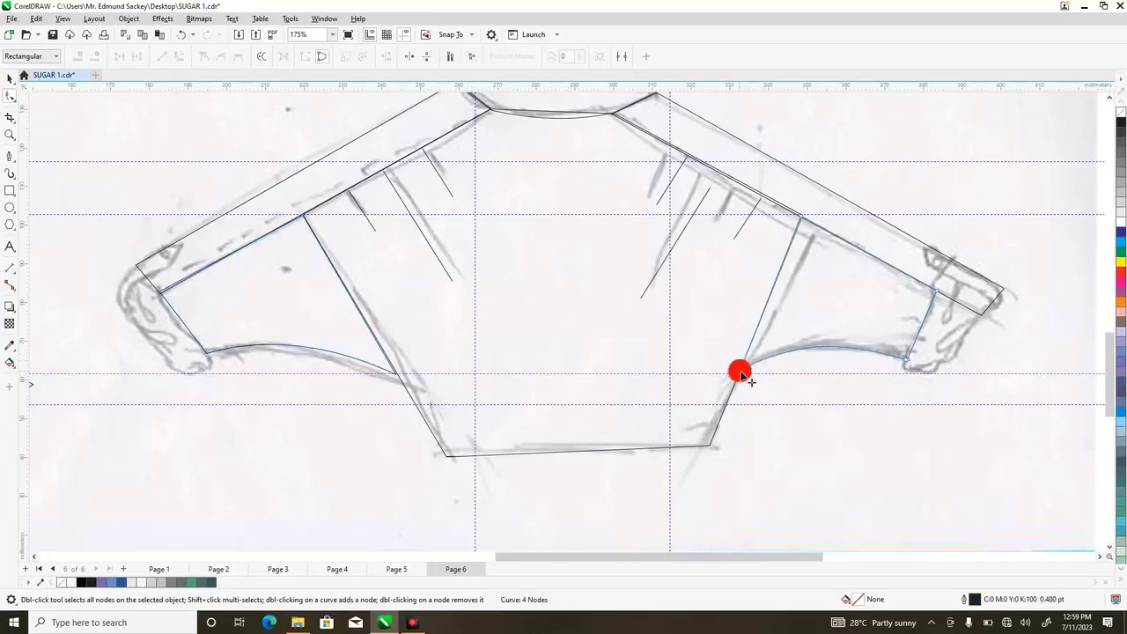
drag(741, 371, 738, 375)
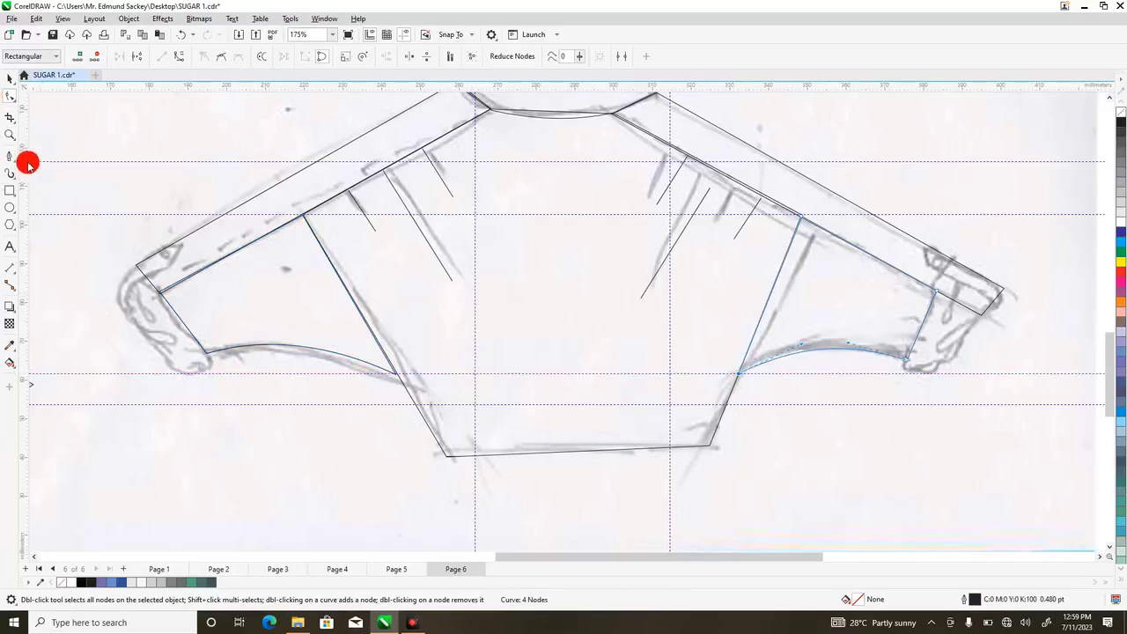
- Copy the front view's left rolled cuff and tab onto the back view's left sleeve end, scaling them to about 26 × 37 mm
key(F4)
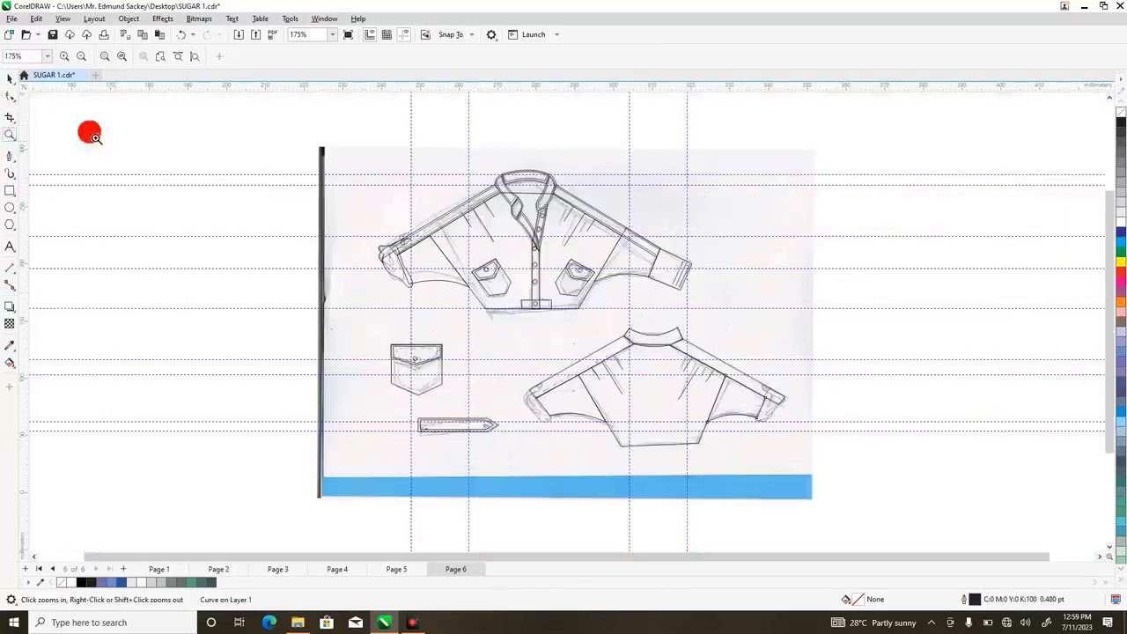
click(9, 79)
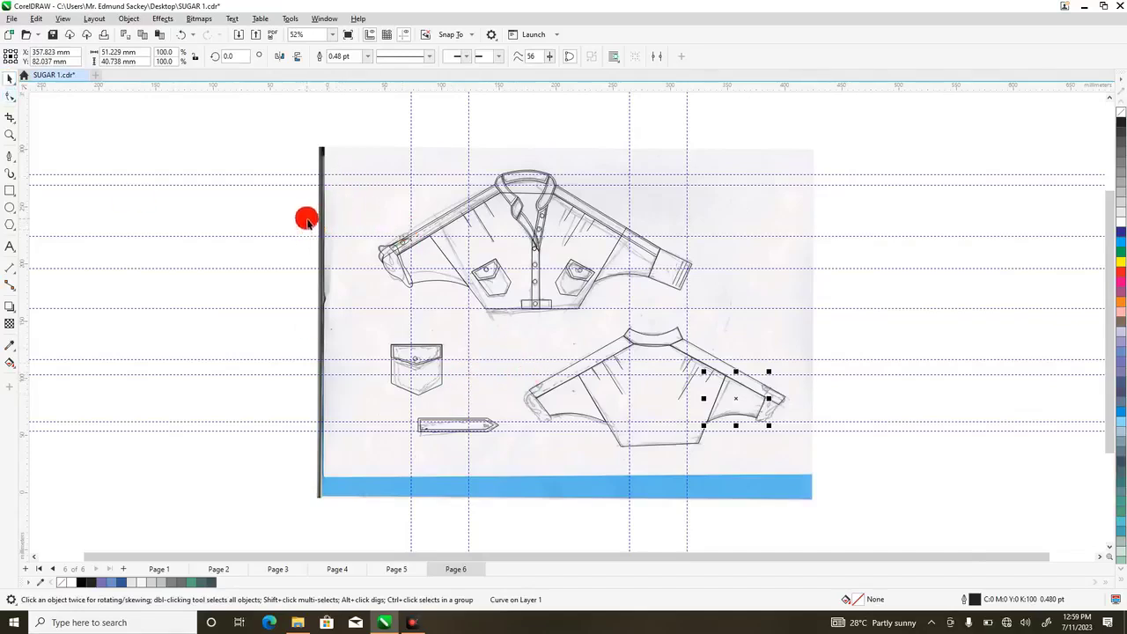
drag(305, 216, 433, 308)
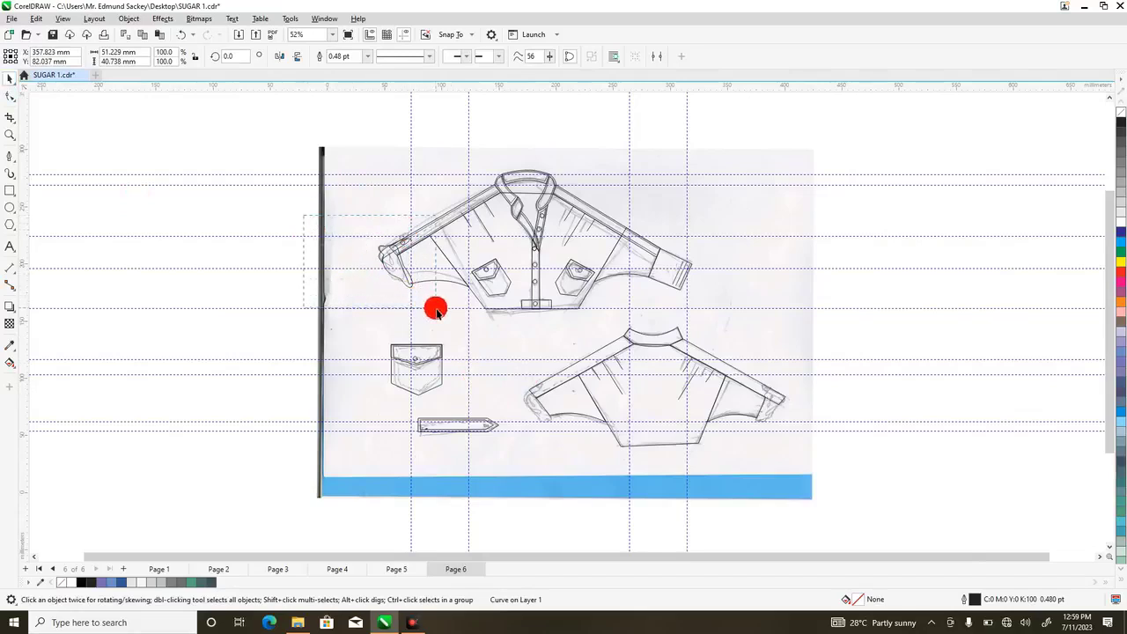
shift+click(395, 254)
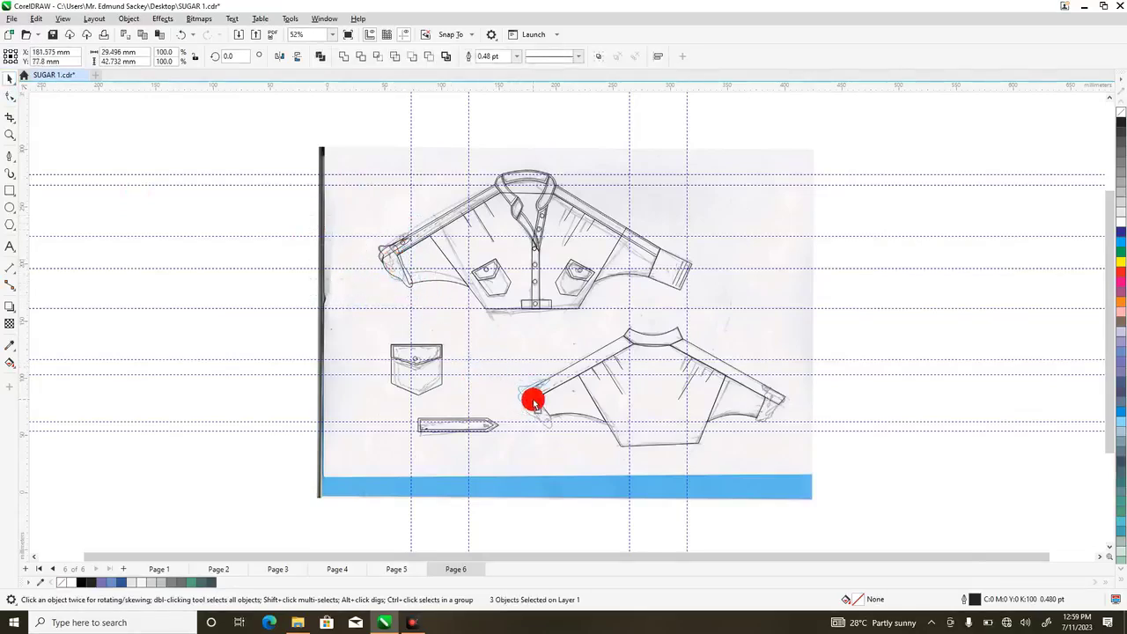
click(10, 134)
drag(471, 290, 867, 473)
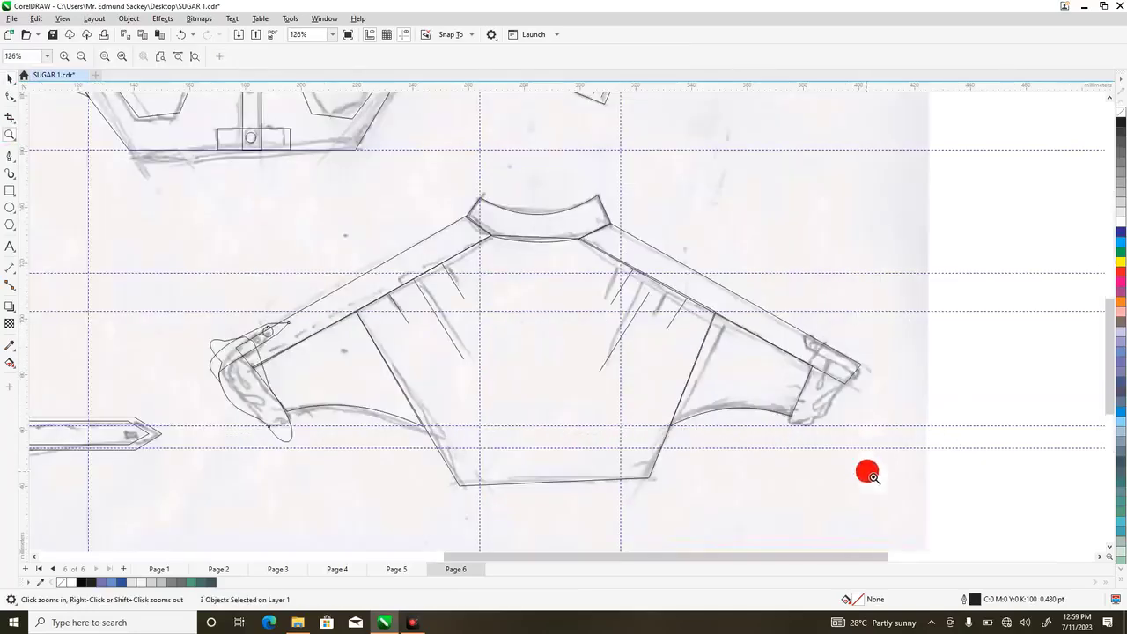
click(9, 75)
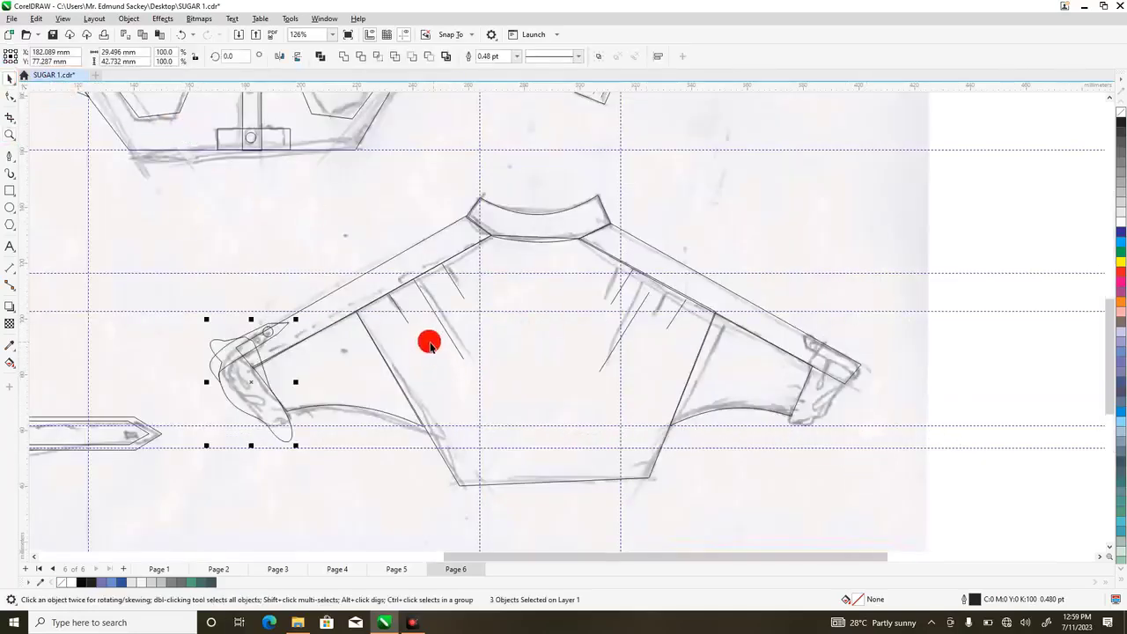
drag(295, 319, 290, 344)
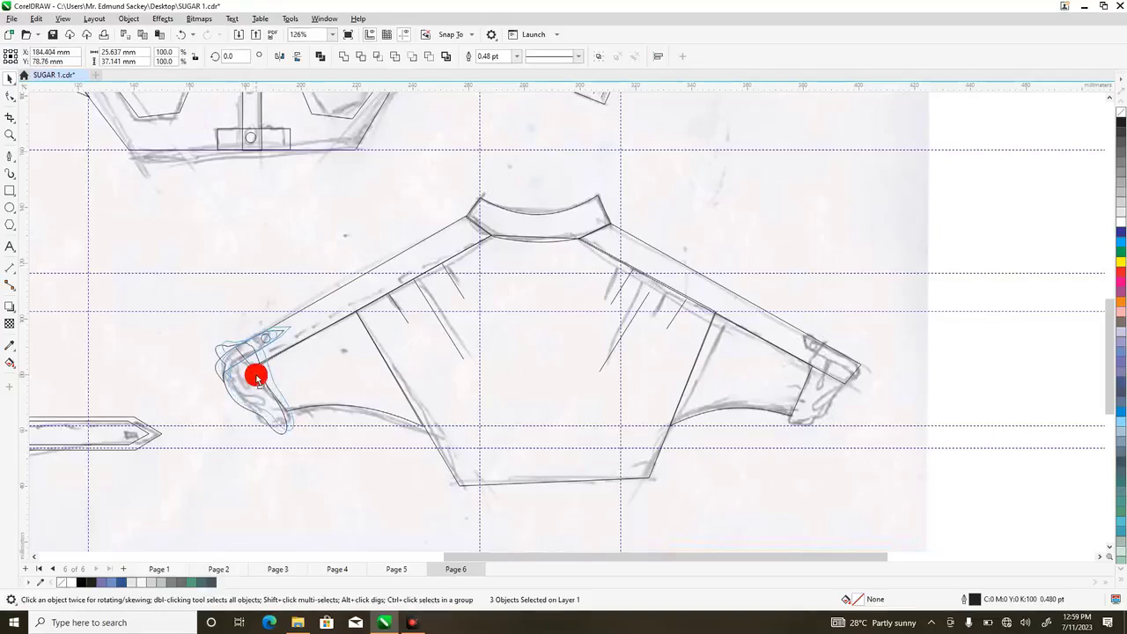
- Duplicate the rolled cuff onto the back view's right sleeve end, mirror it horizontally, and align it with the sketch
drag(256, 379, 815, 378)
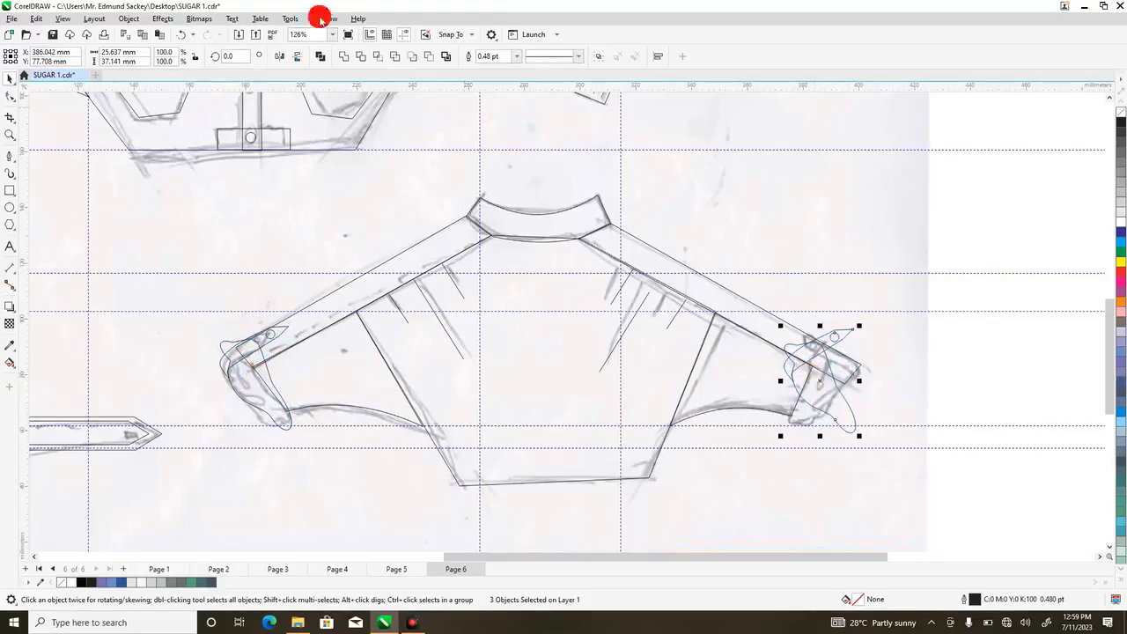
click(276, 56)
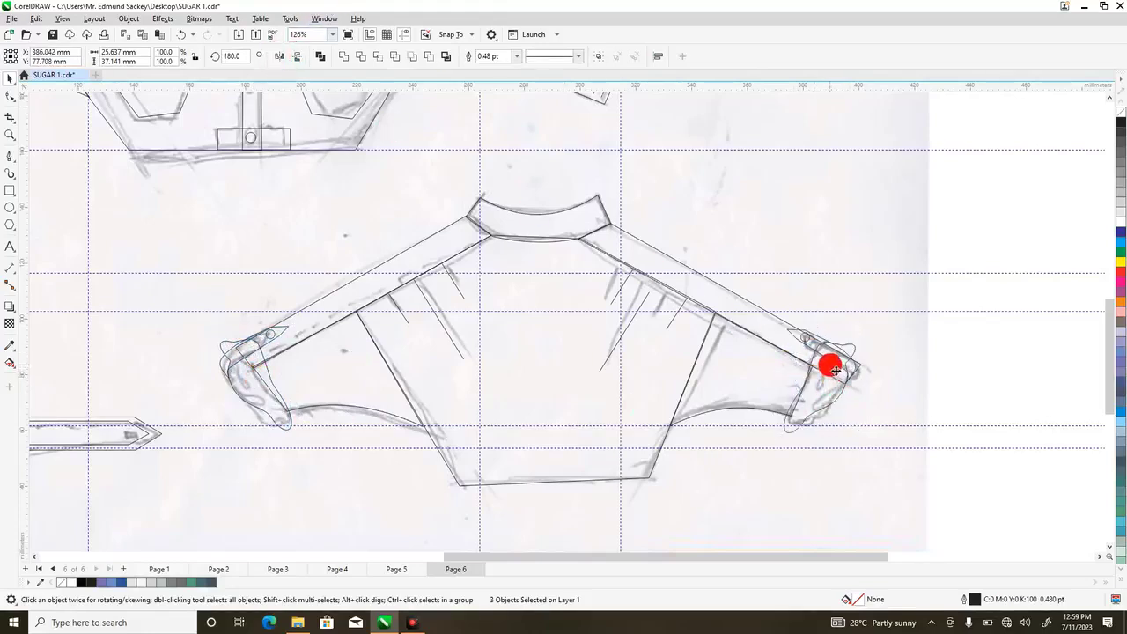
drag(835, 370, 841, 374)
- Shift the outer edge nodes of the back view's right underarm panel outward to meet the cuff
click(16, 99)
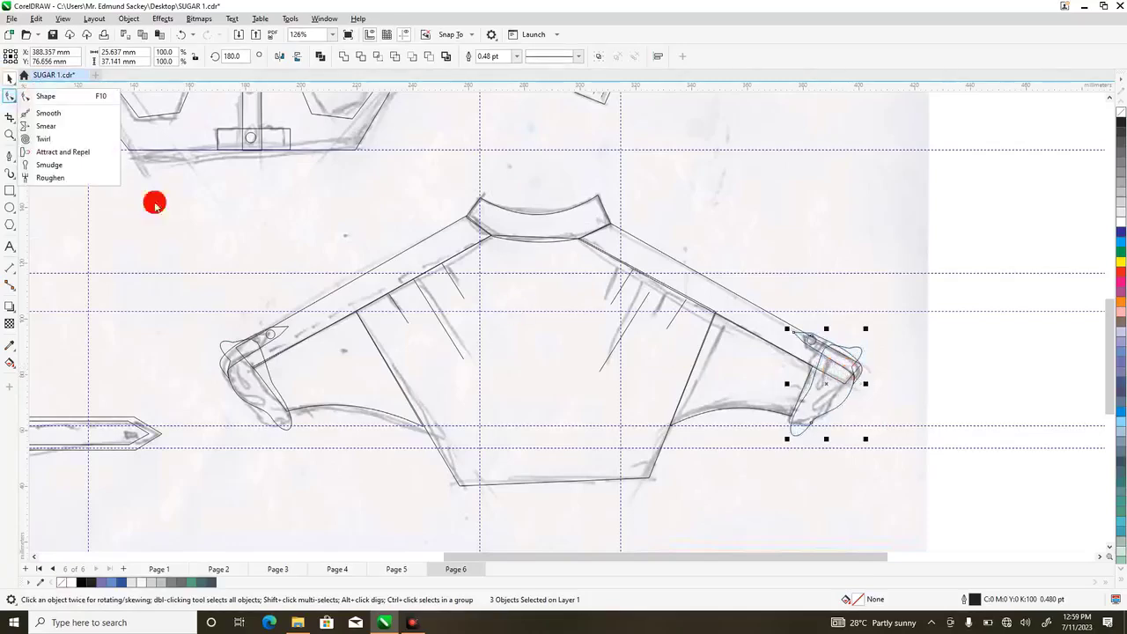
click(757, 377)
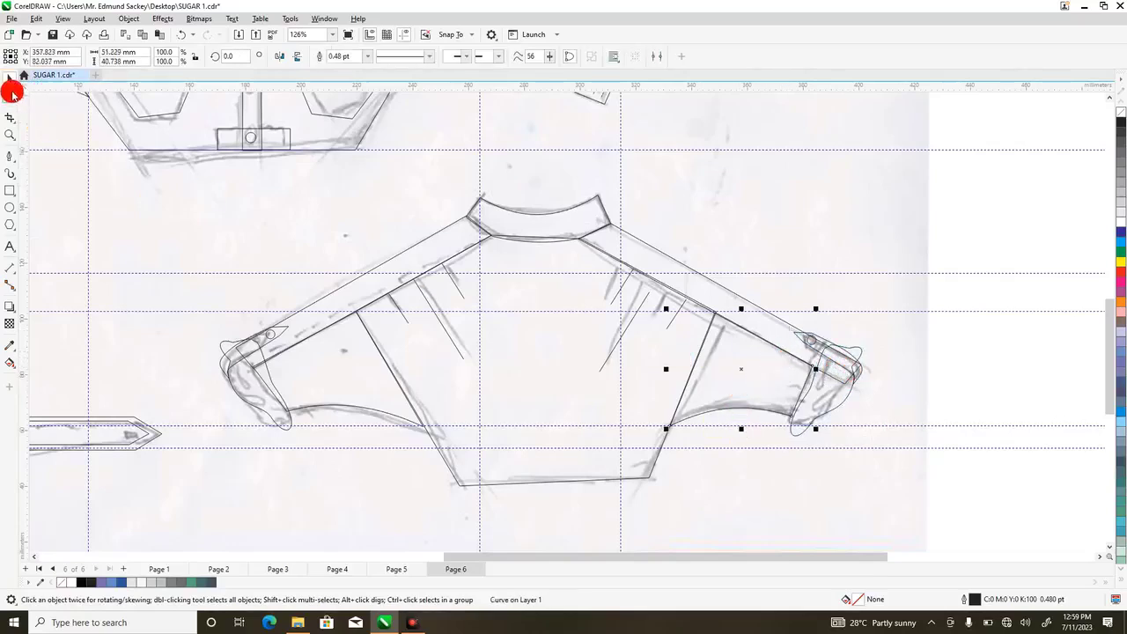
click(12, 96)
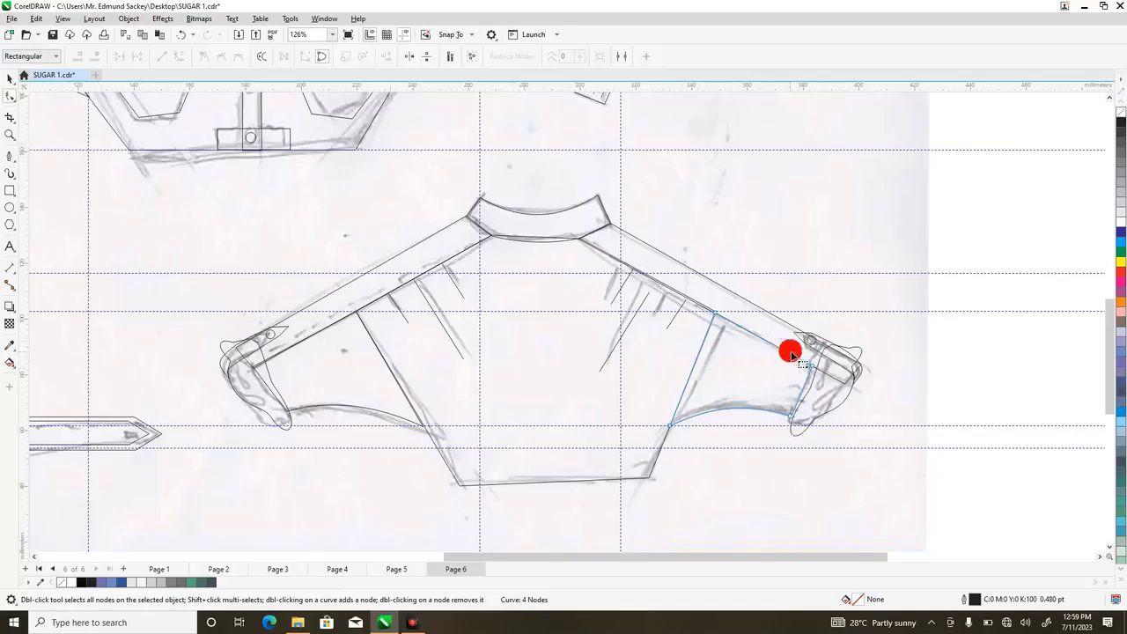
drag(779, 340, 829, 381)
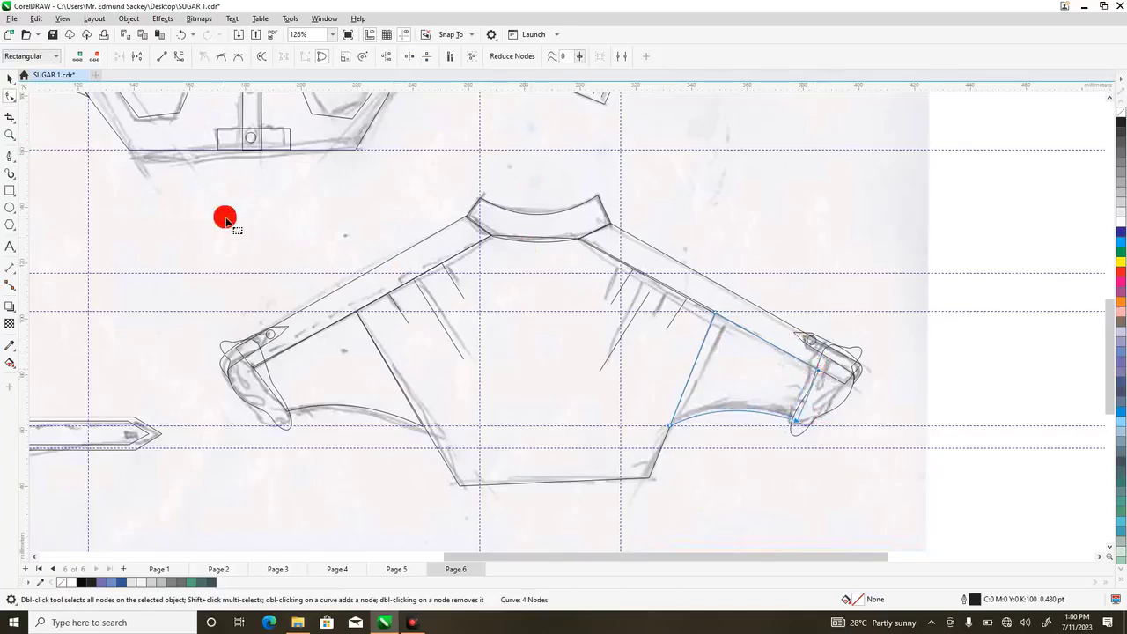
- Delete all the horizontal guidelines crossing the page, one after another from the collar down to the sleeve underarms
double_click(17, 134)
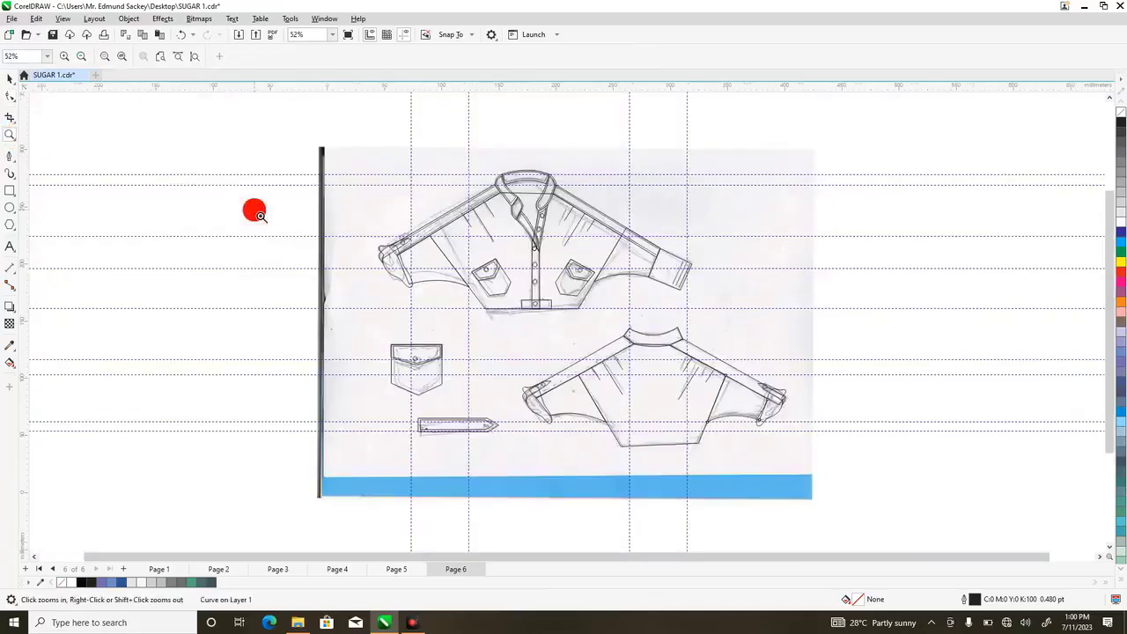
click(7, 78)
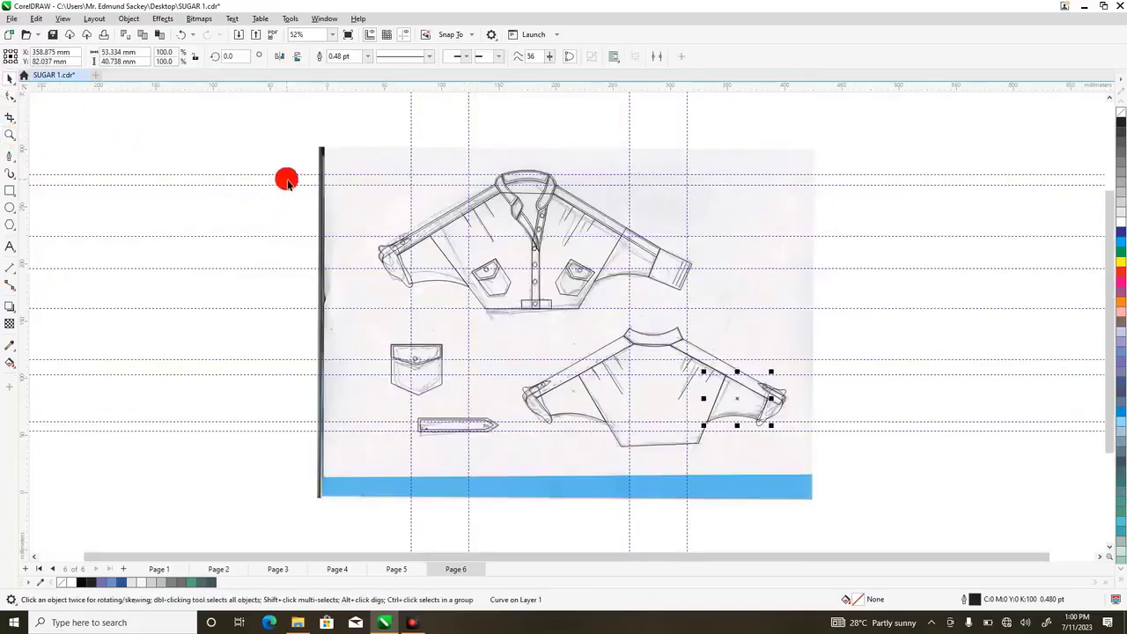
click(293, 177)
key(Delete)
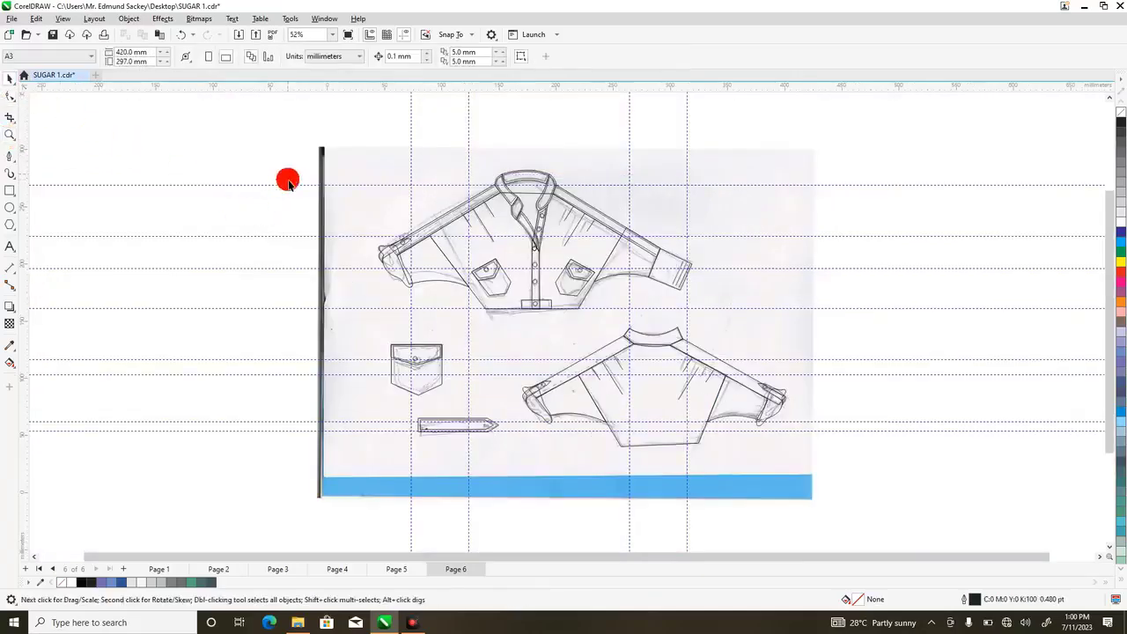
click(290, 186)
key(Delete)
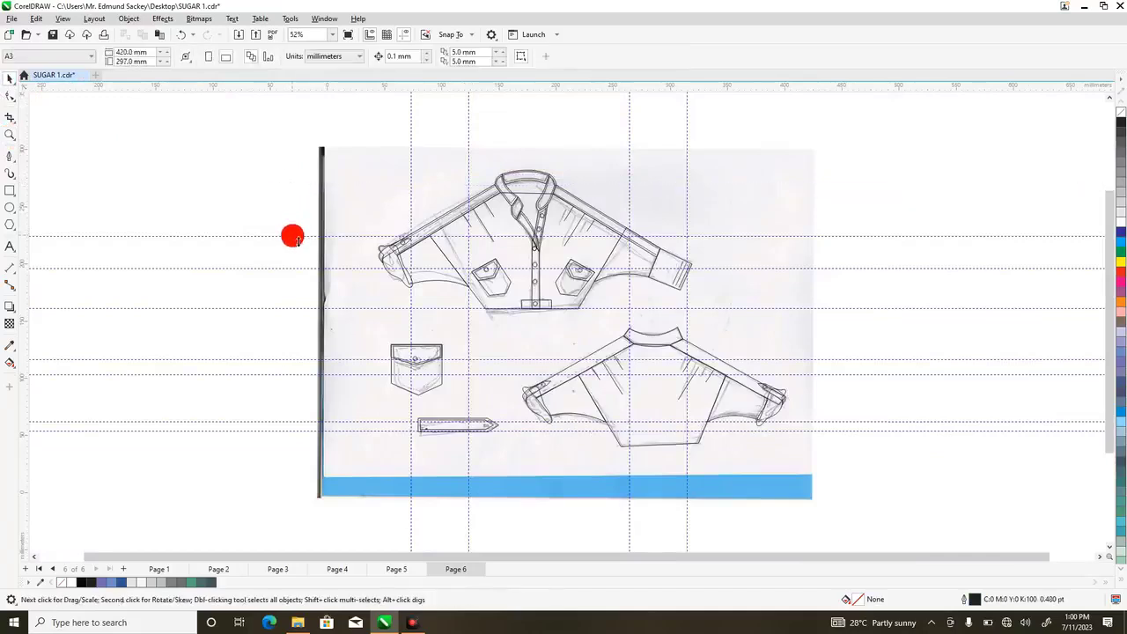
click(292, 235)
key(Delete)
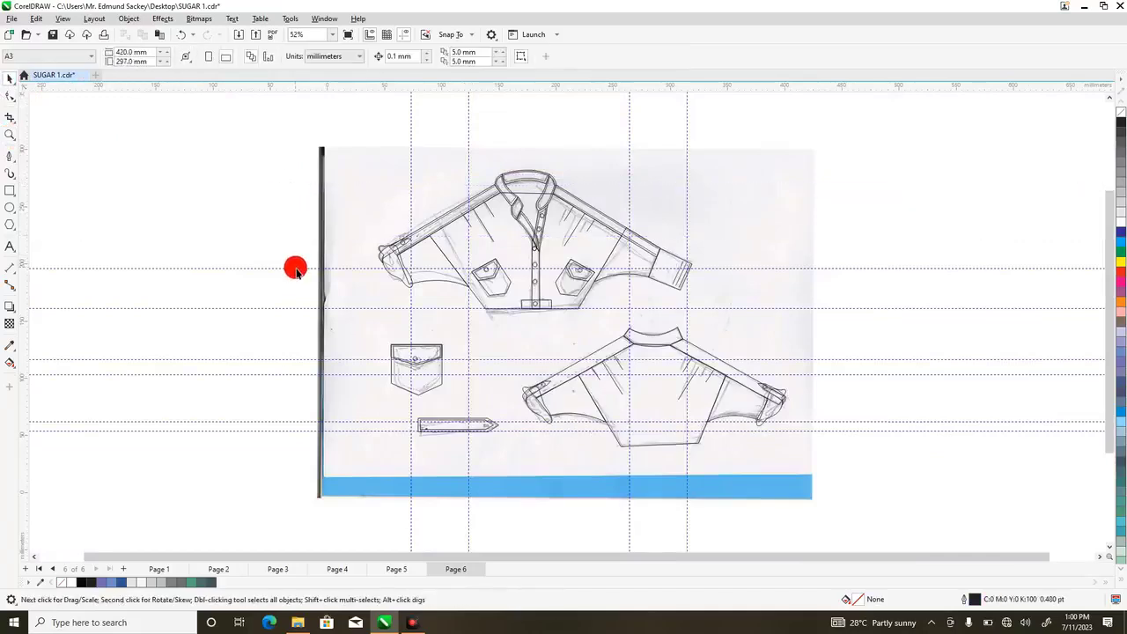
click(296, 268)
key(Delete)
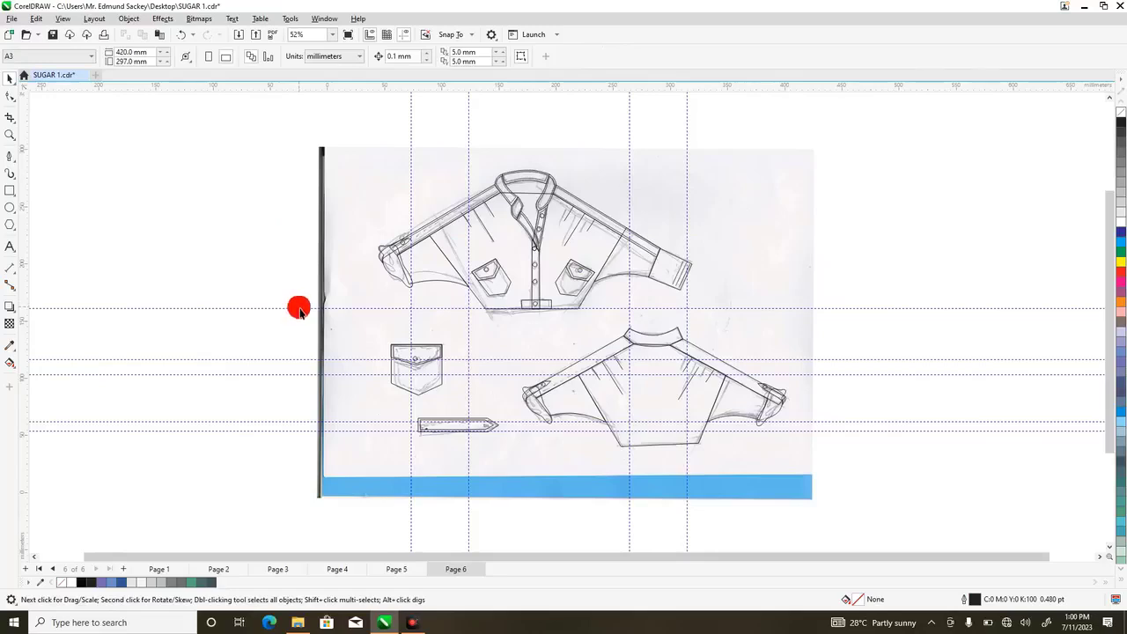
click(300, 308)
key(Delete)
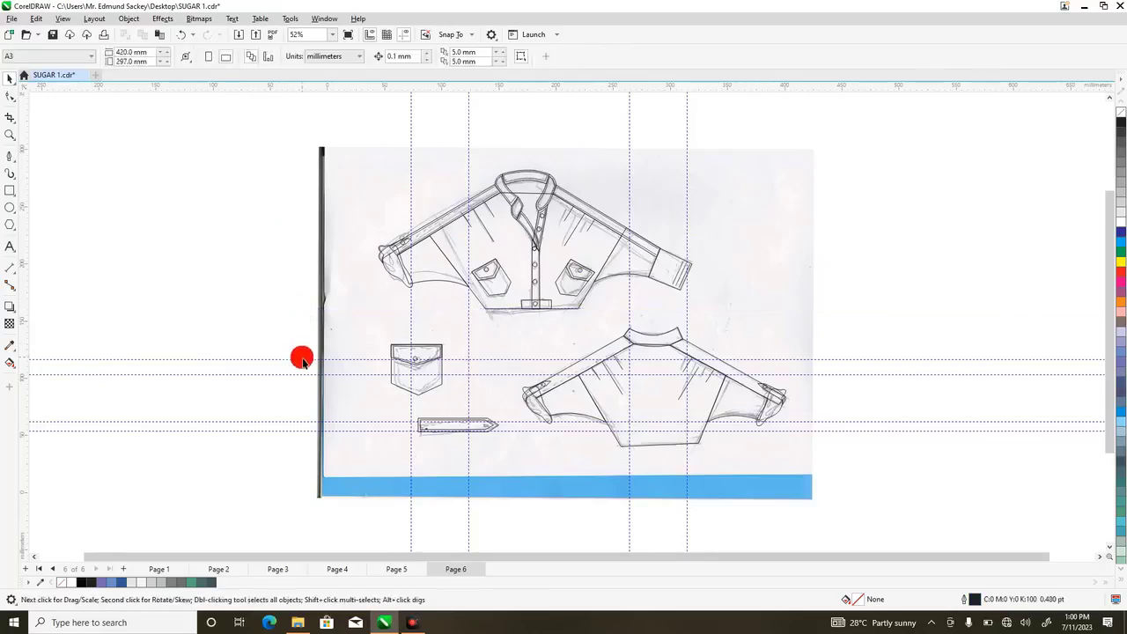
click(303, 360)
key(Delete)
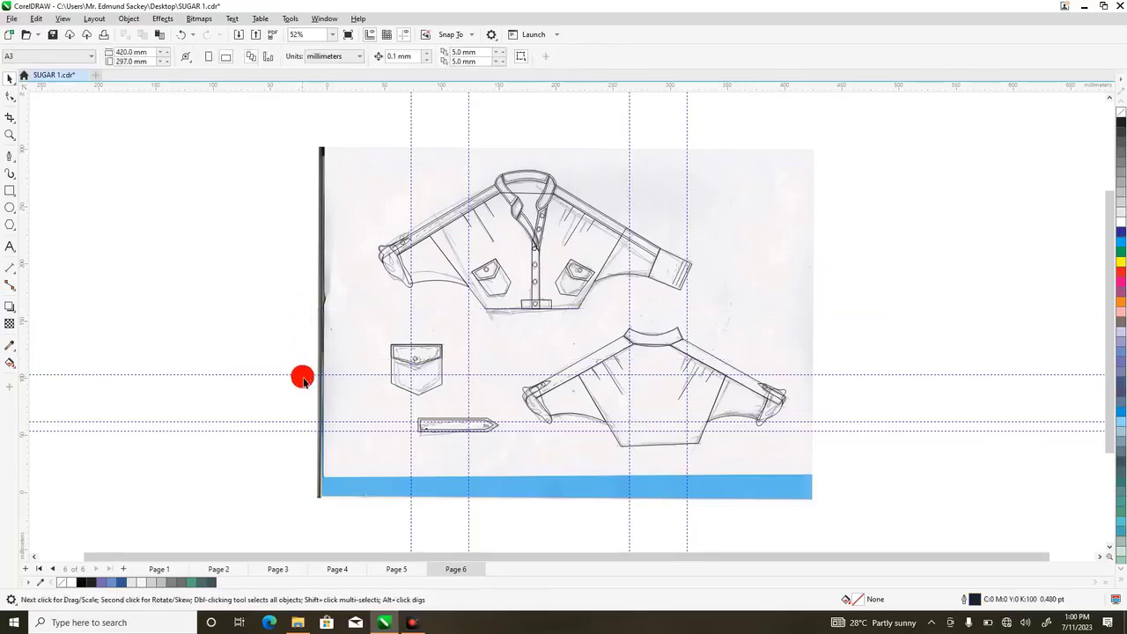
click(304, 375)
key(Delete)
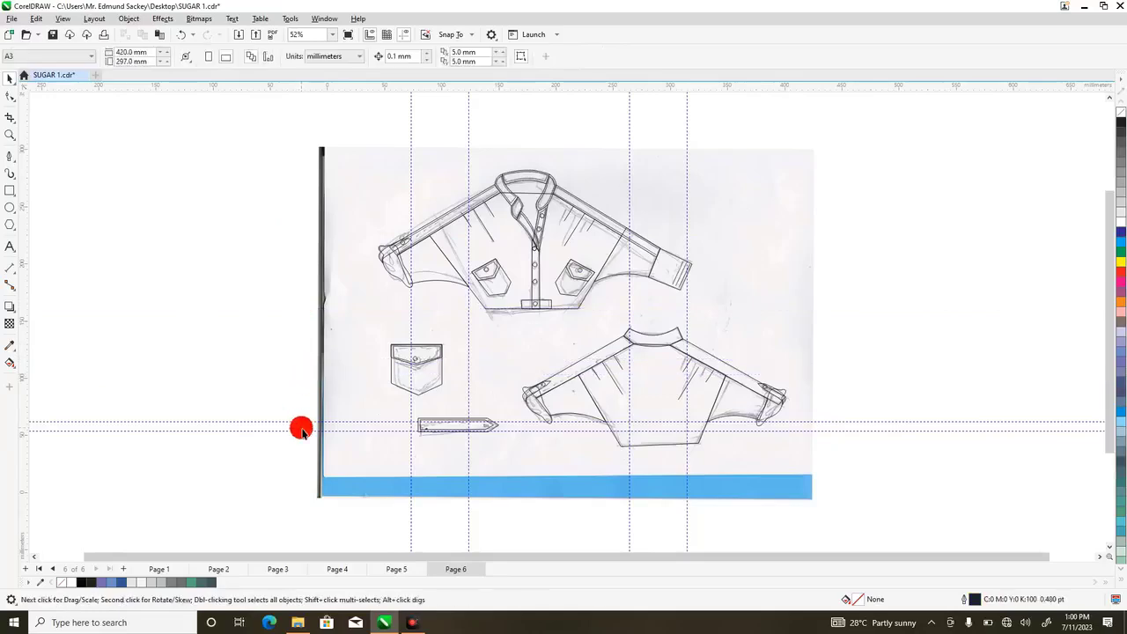
click(311, 426)
key(Delete)
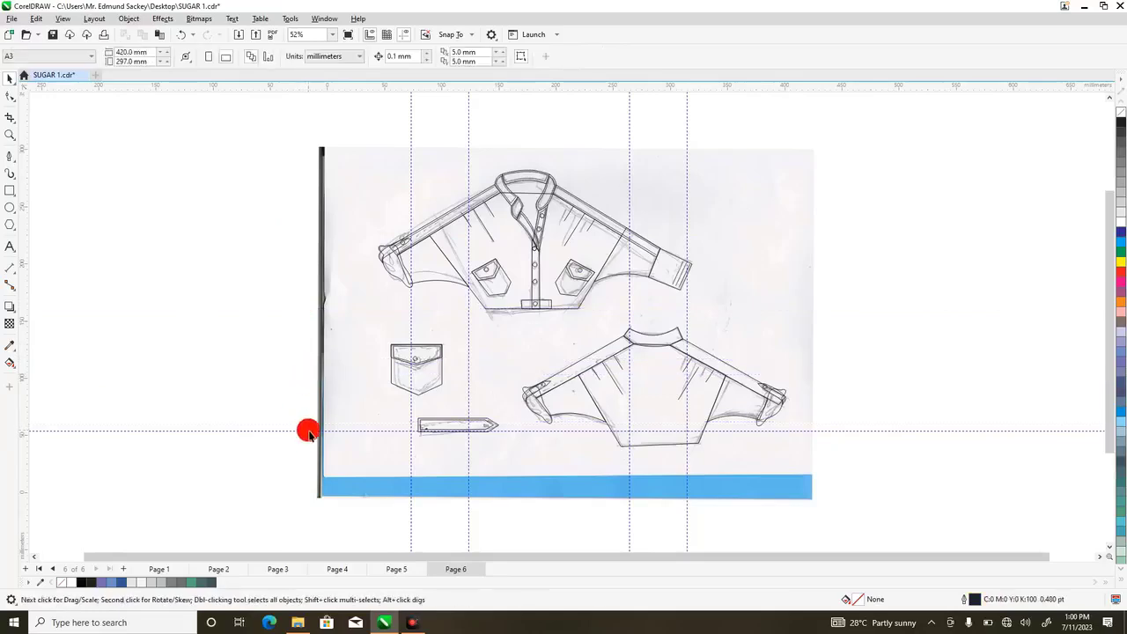
click(308, 432)
key(Delete)
- Delete the four vertical guidelines that run through the front and back views
click(410, 505)
key(Delete)
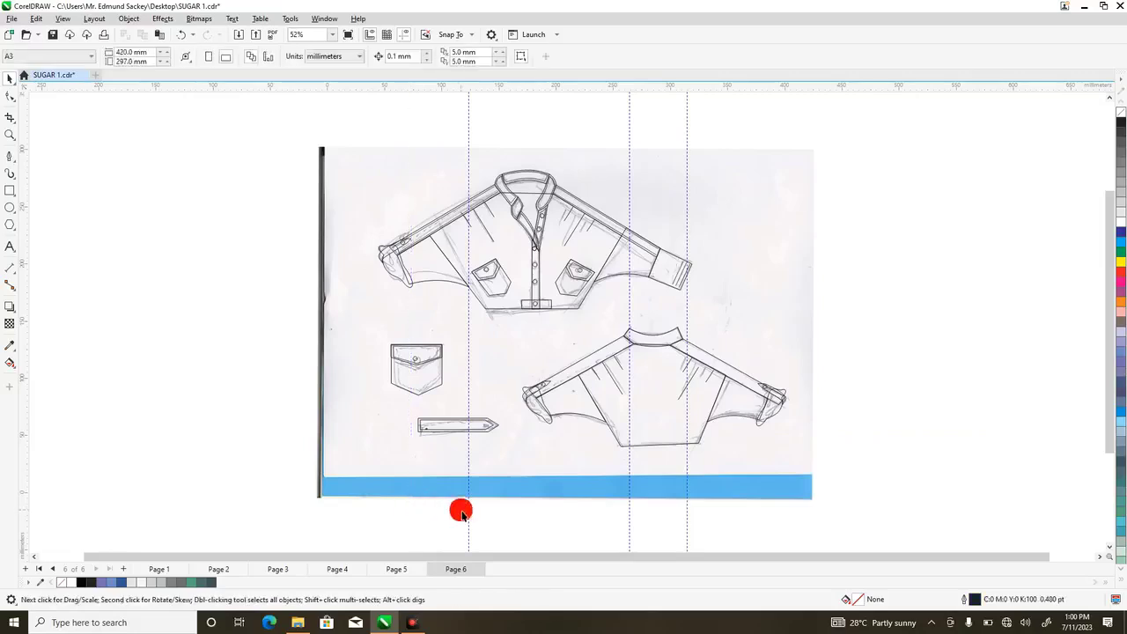
click(469, 509)
key(Delete)
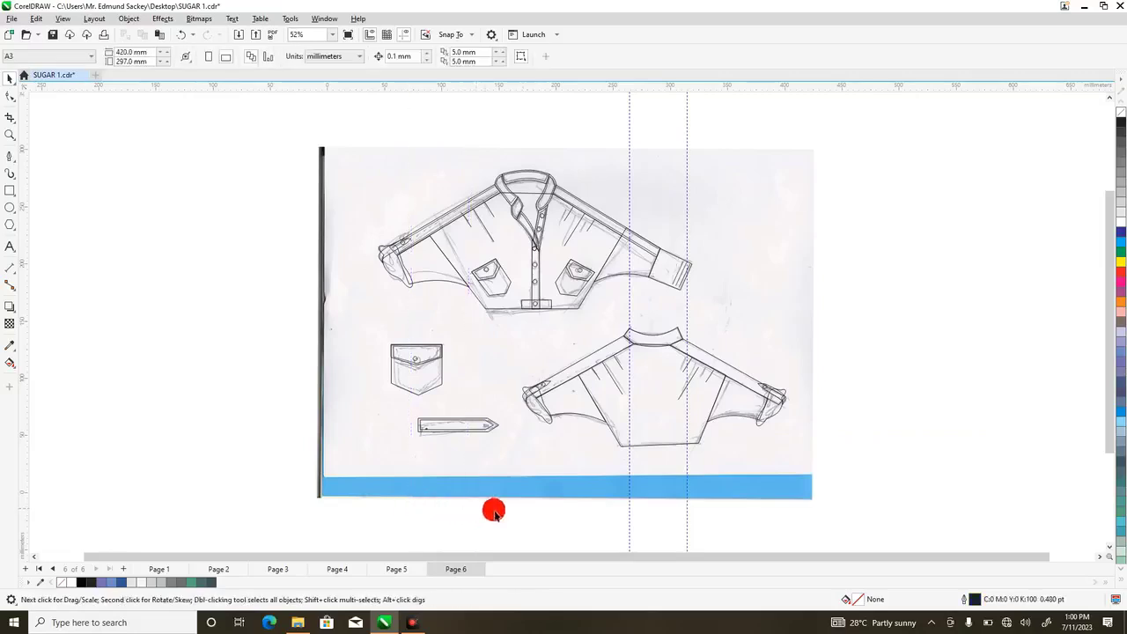
click(630, 524)
key(Delete)
click(687, 526)
key(Delete)
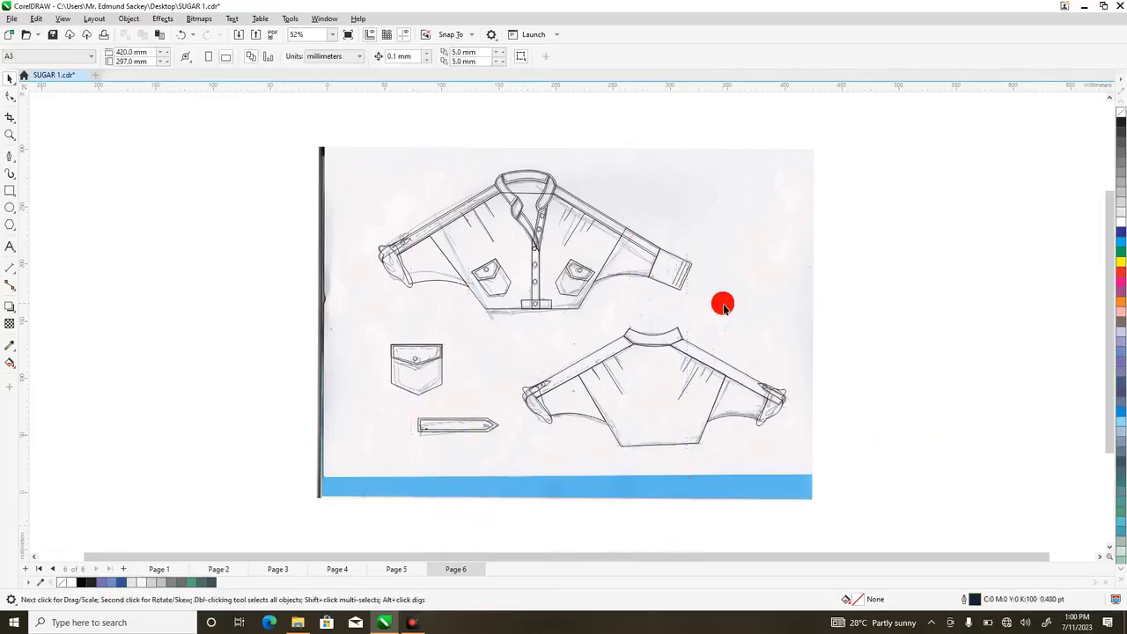
- Move the scanned sketch image off the page to its left, leaving only the traced line work on the page
mouse_move(741, 215)
mouse_down()
mouse_move(692, 307)
mouse_move(156, 252)
mouse_move(203, 244)
mouse_up()
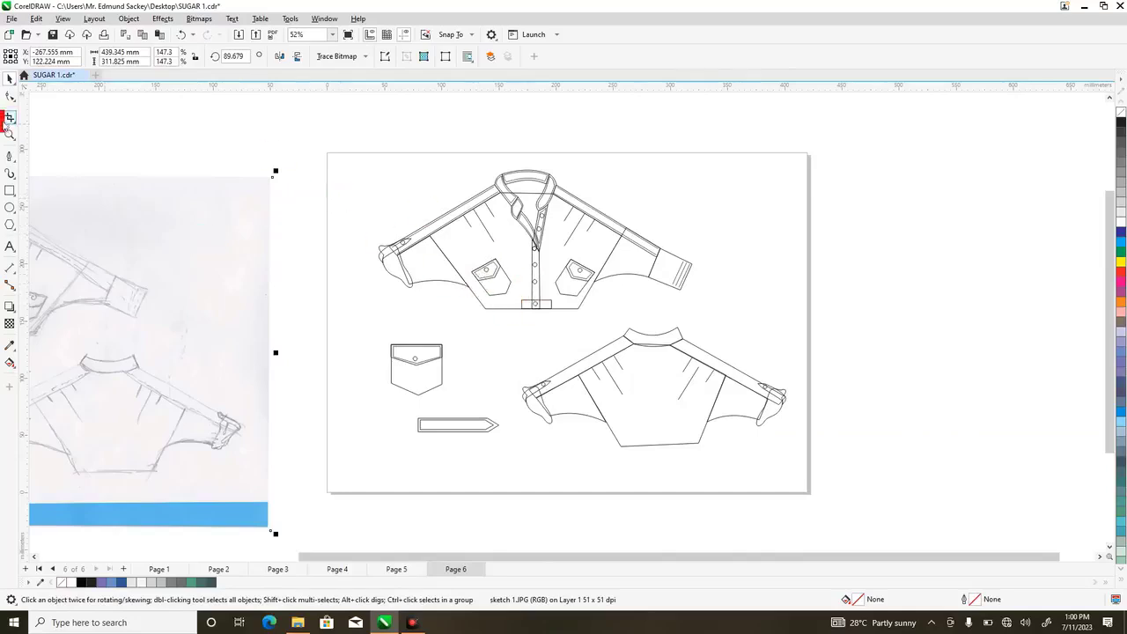
click(10, 134)
mouse_move(359, 137)
mouse_down()
mouse_move(361, 174)
mouse_move(740, 319)
mouse_up()
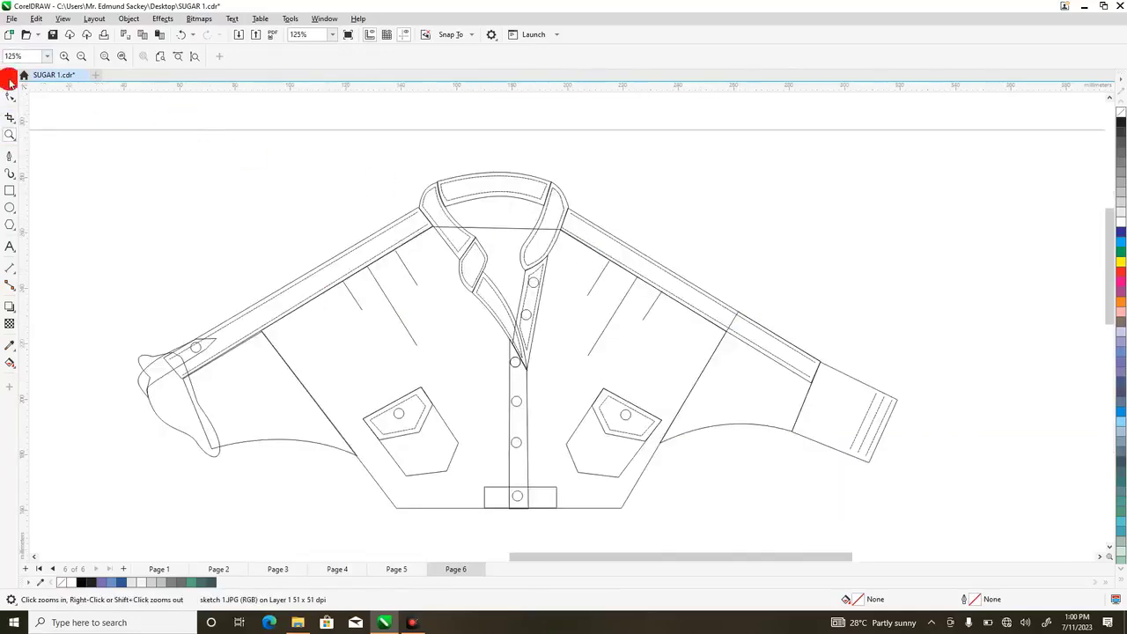
click(9, 79)
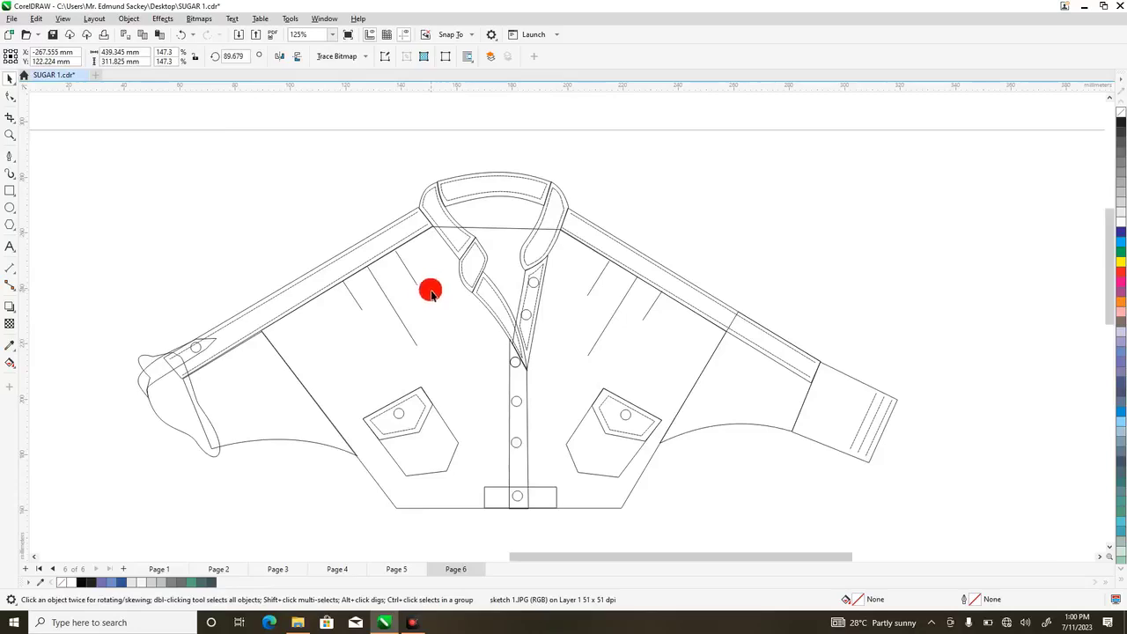
- Send the front view's main body outline to the back of the page
click(425, 296)
right_click(438, 294)
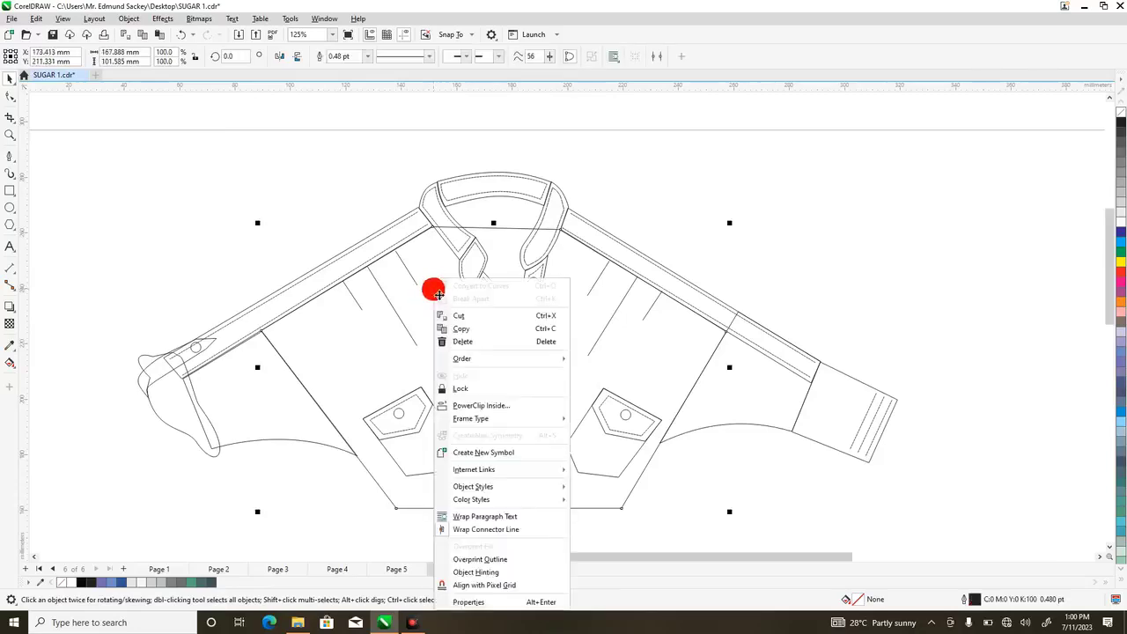
mouse_move(539, 359)
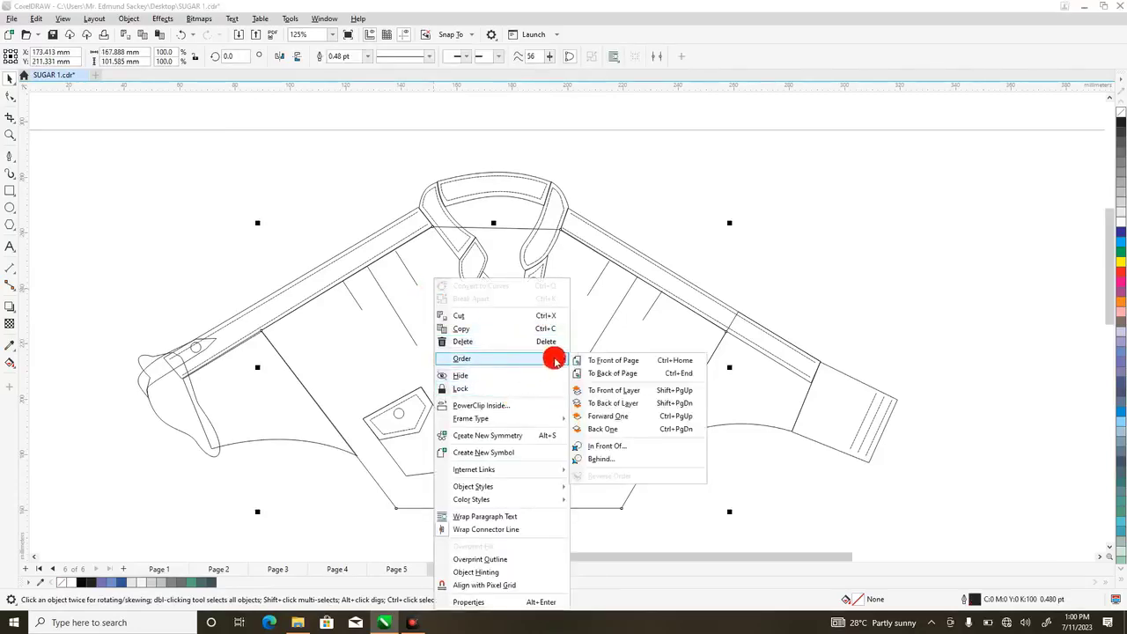
click(583, 374)
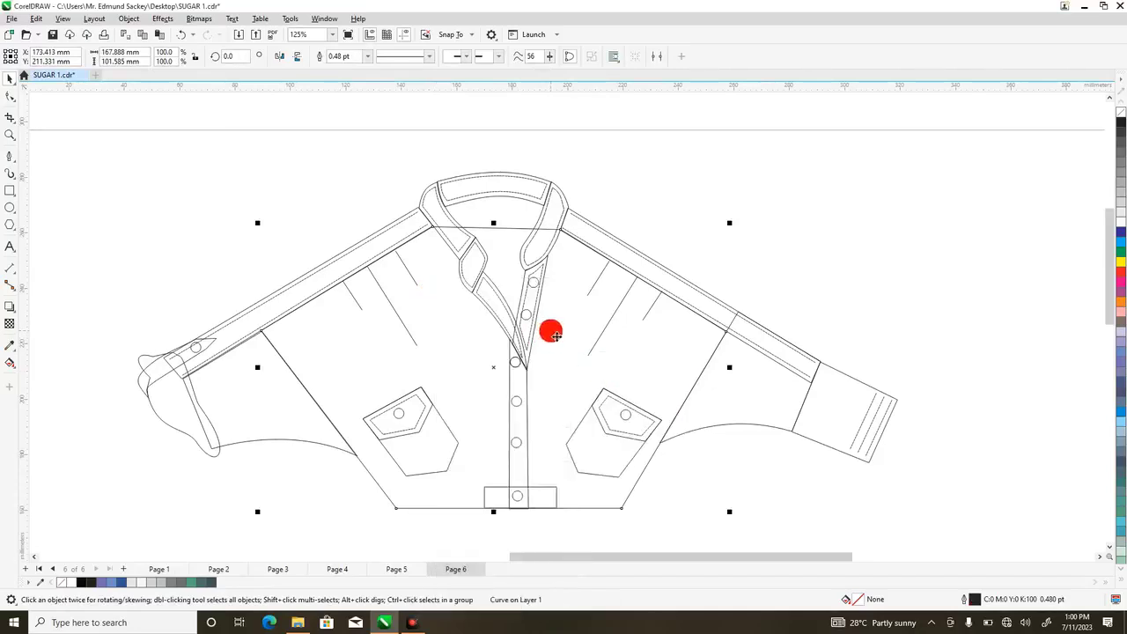
click(180, 34)
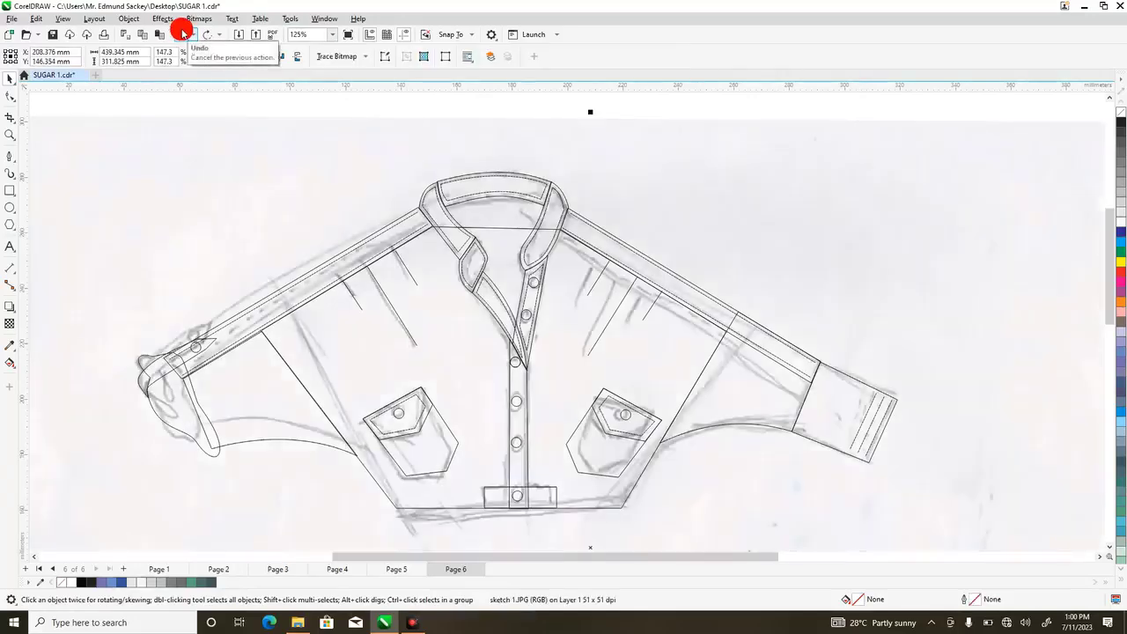
click(208, 34)
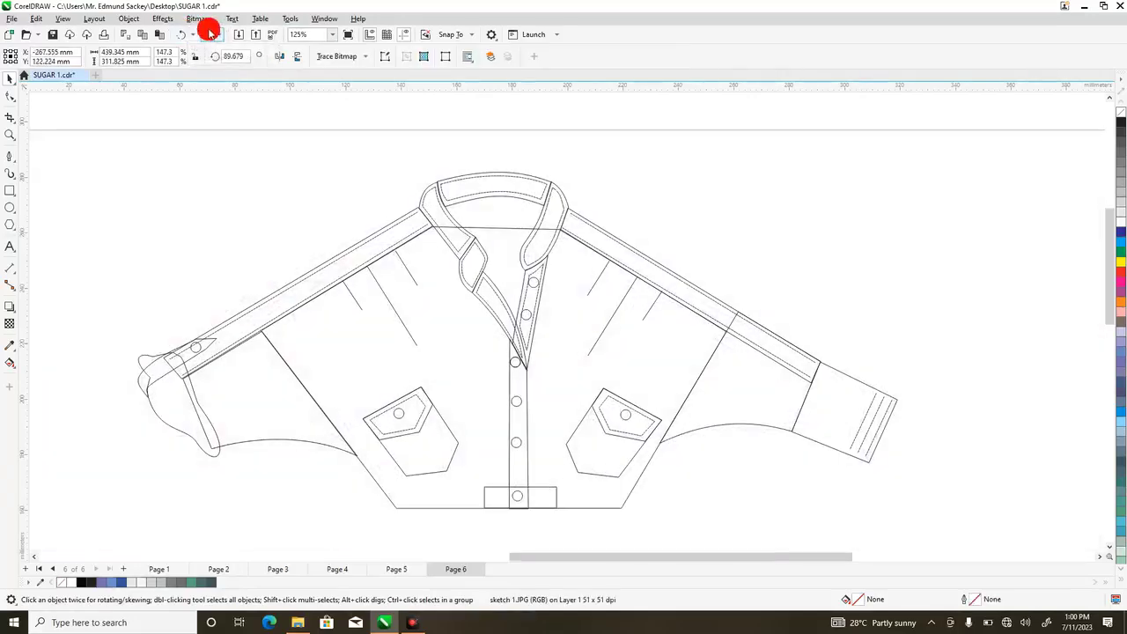
right_click(502, 361)
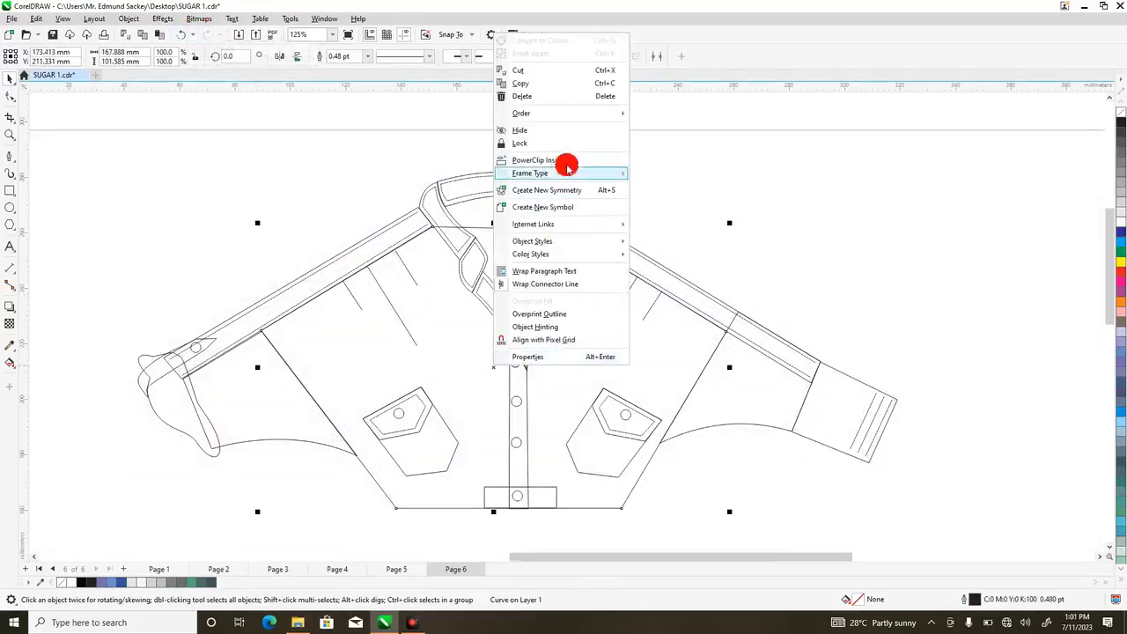
mouse_move(575, 115)
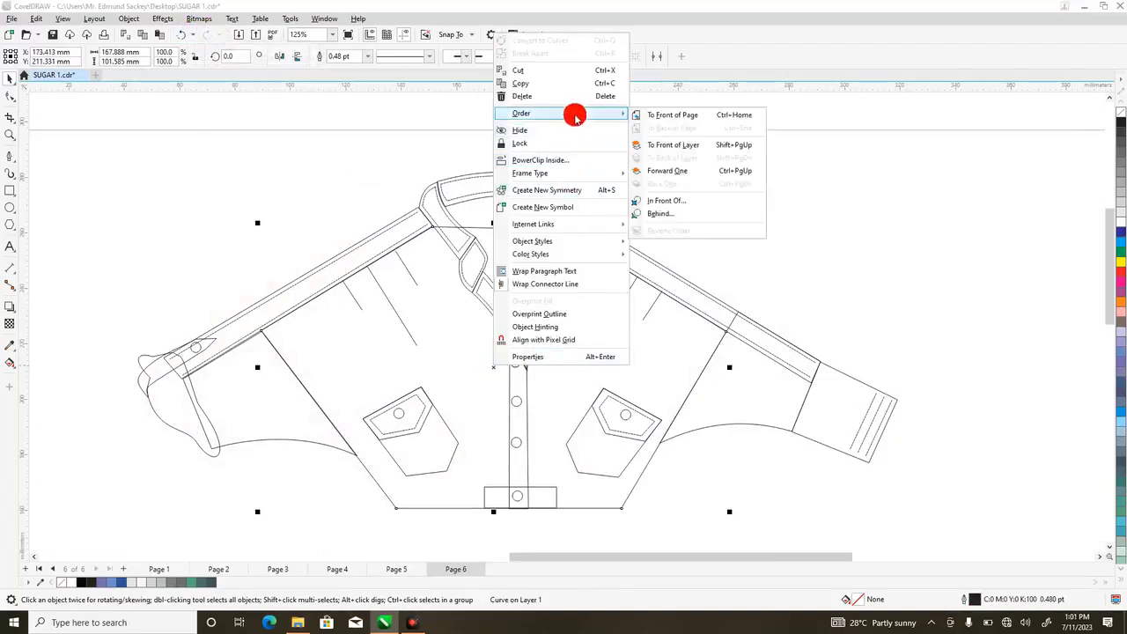
click(383, 111)
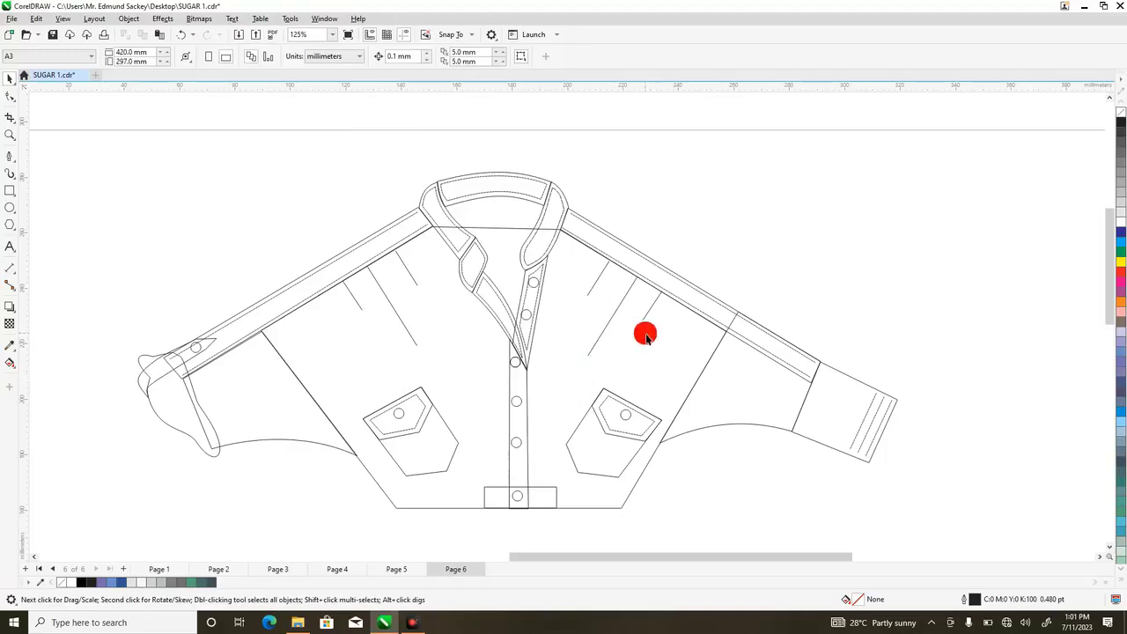
- Fill the front view's button placket white and bring the rectangular waist tab to the front of the page
click(521, 471)
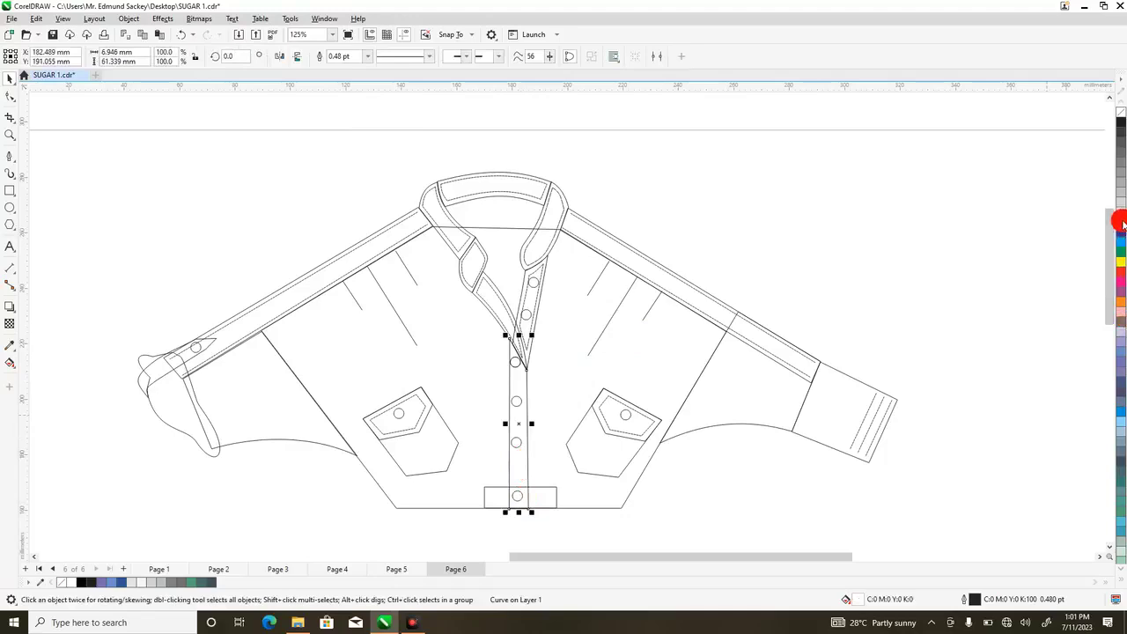
click(487, 499)
right_click(496, 500)
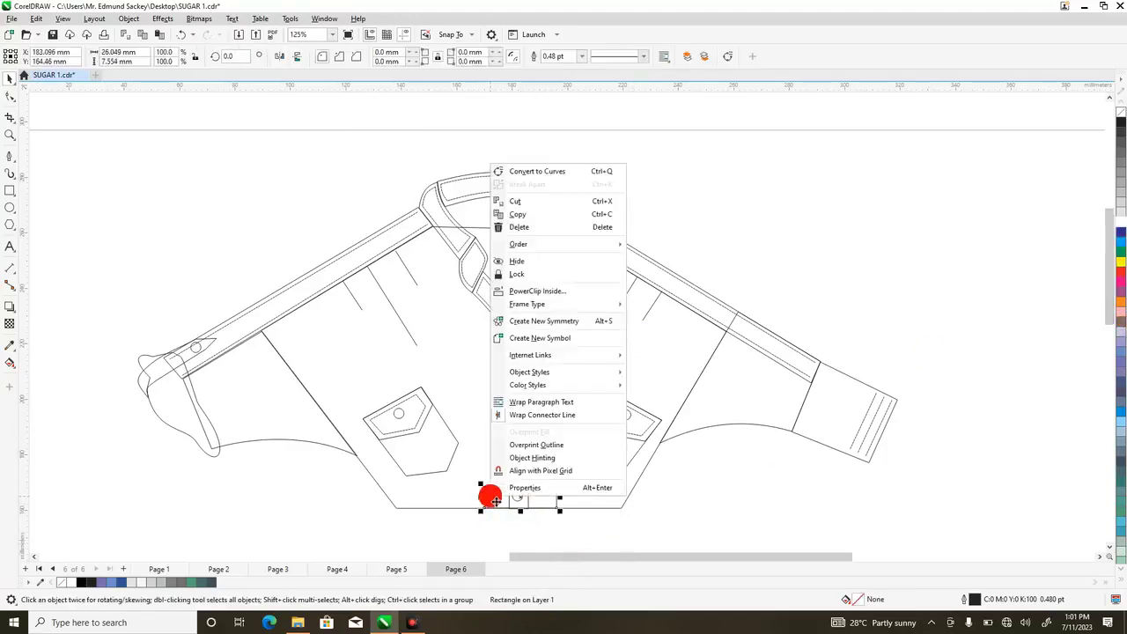
mouse_move(584, 250)
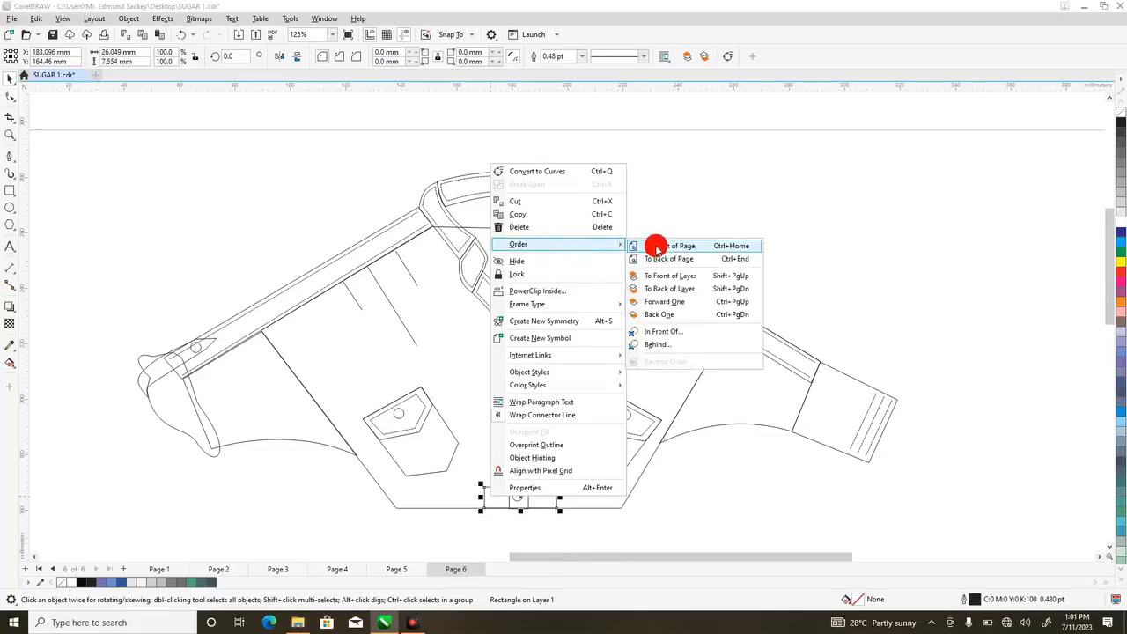
click(656, 248)
click(550, 546)
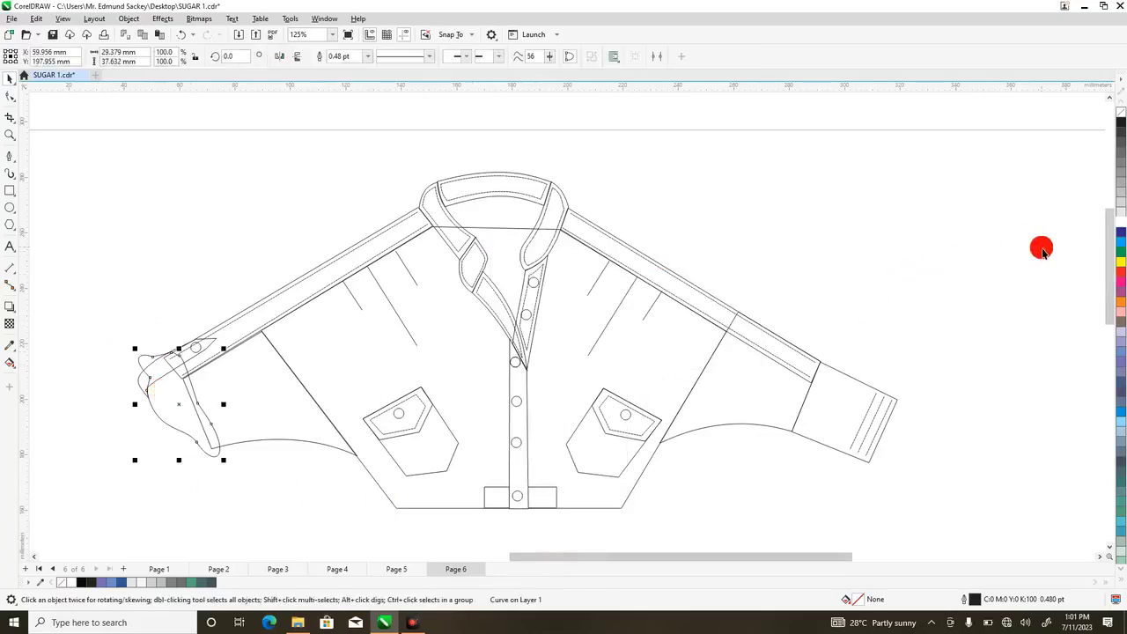
- Fill the front view's left rolled cuff and its buttoned tab white, bringing the tab and button to the front of the page
click(1116, 224)
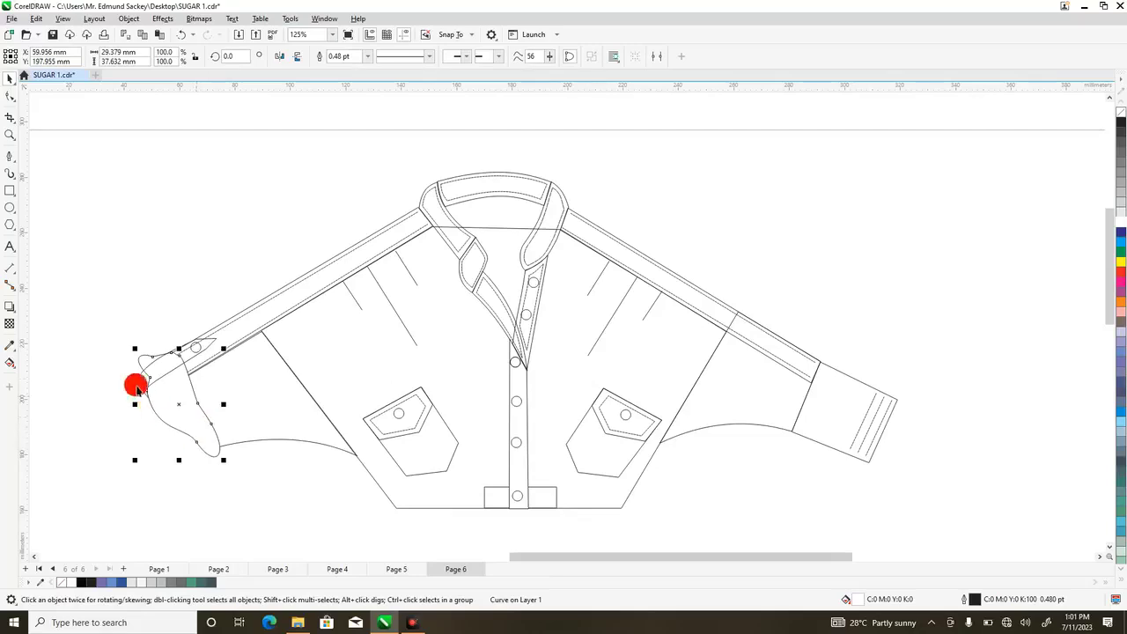
click(114, 365)
click(210, 348)
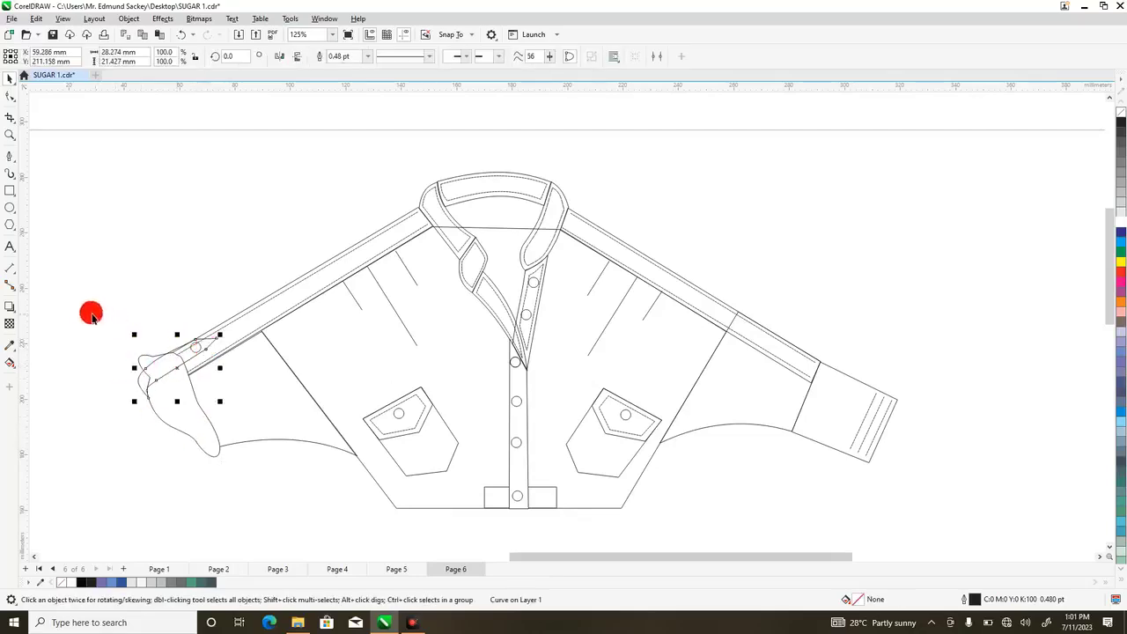
drag(90, 314, 248, 405)
right_click(179, 368)
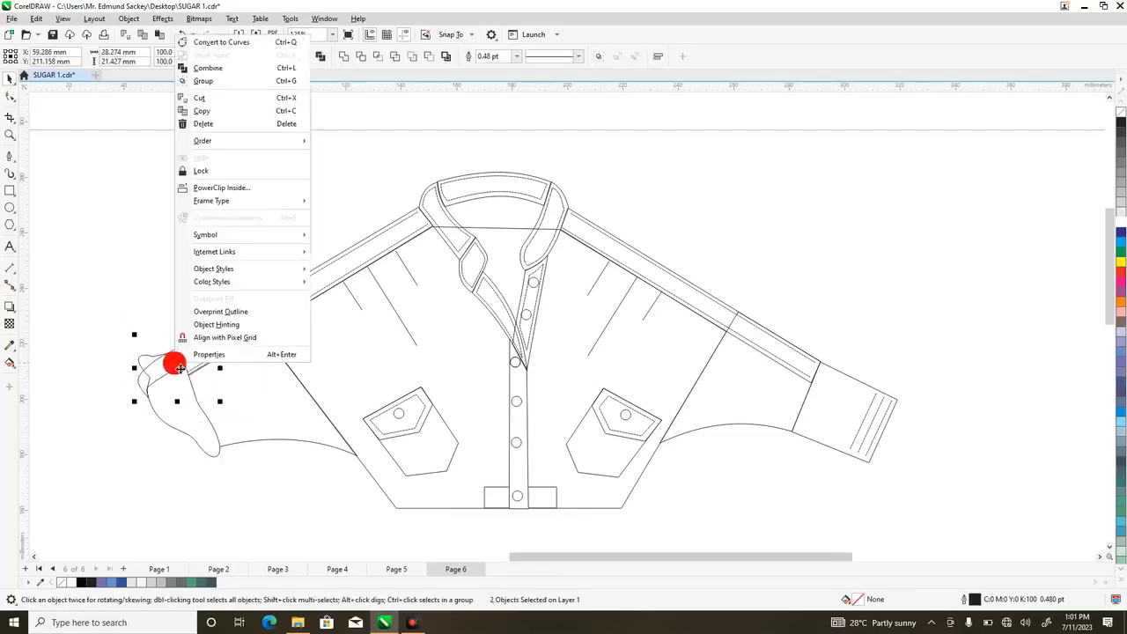
mouse_move(280, 145)
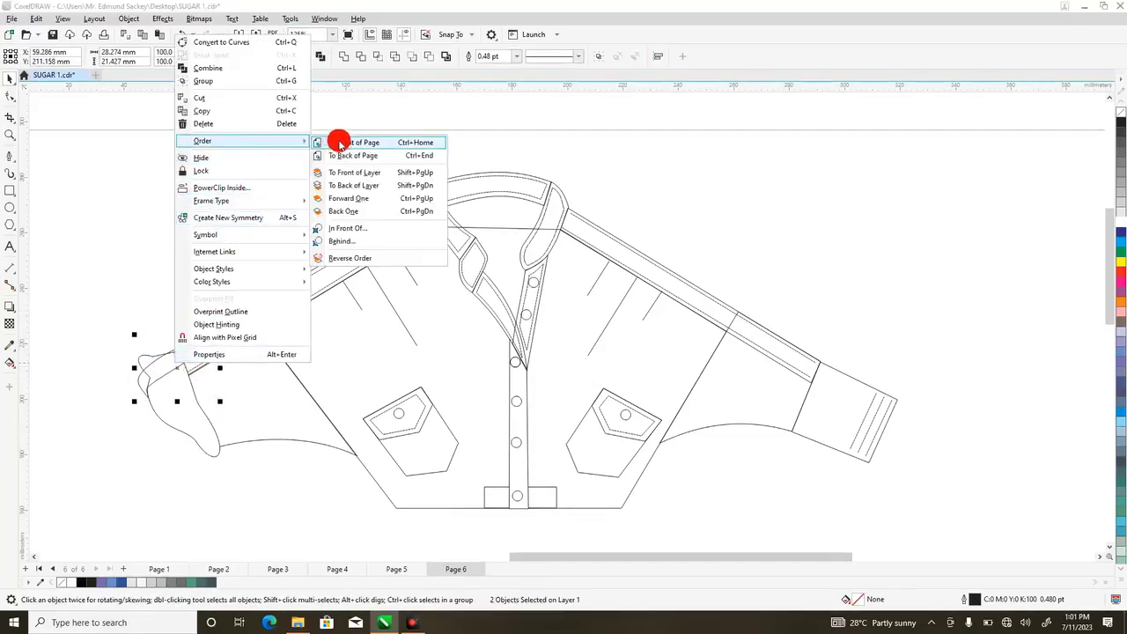
click(340, 142)
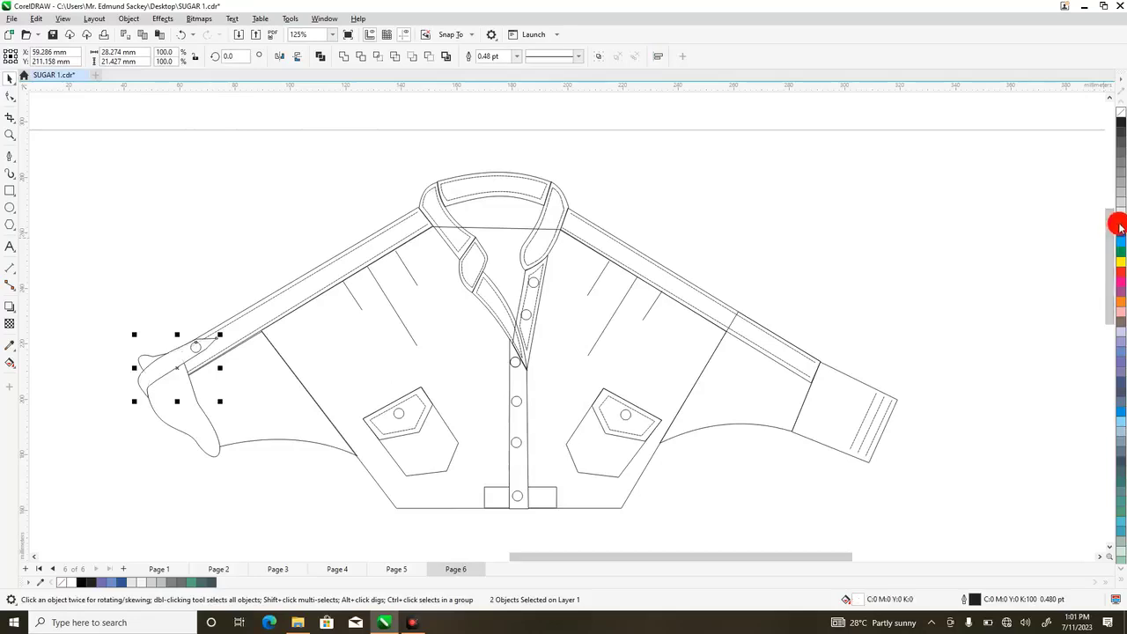
click(132, 271)
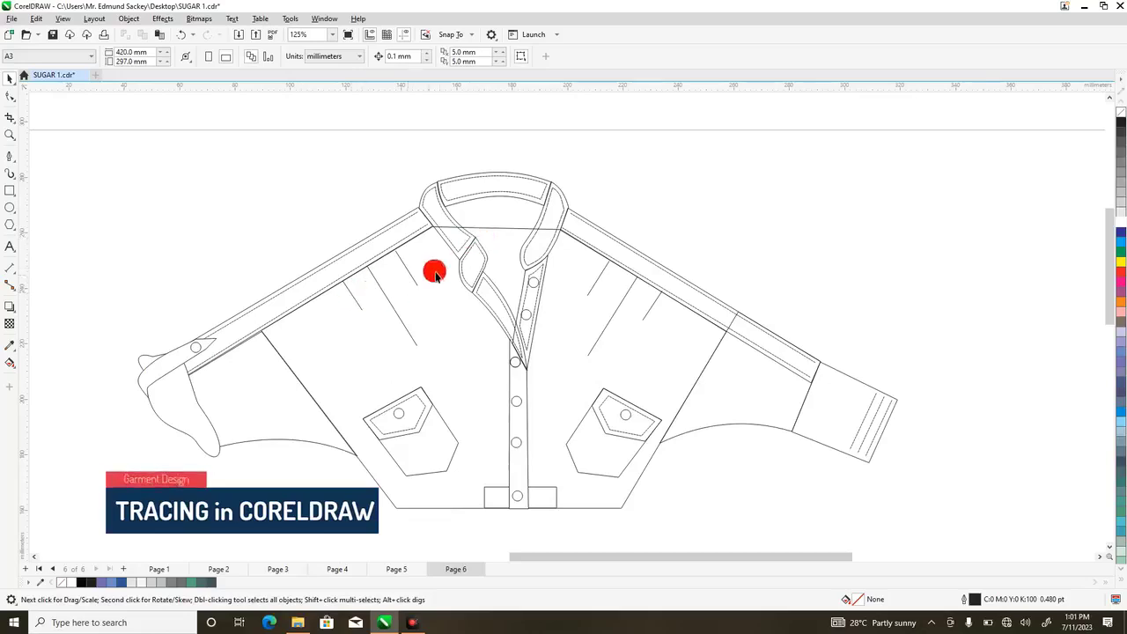
- Fill the front view's two folded collar pieces and the curved band along the left neck opening white
click(434, 187)
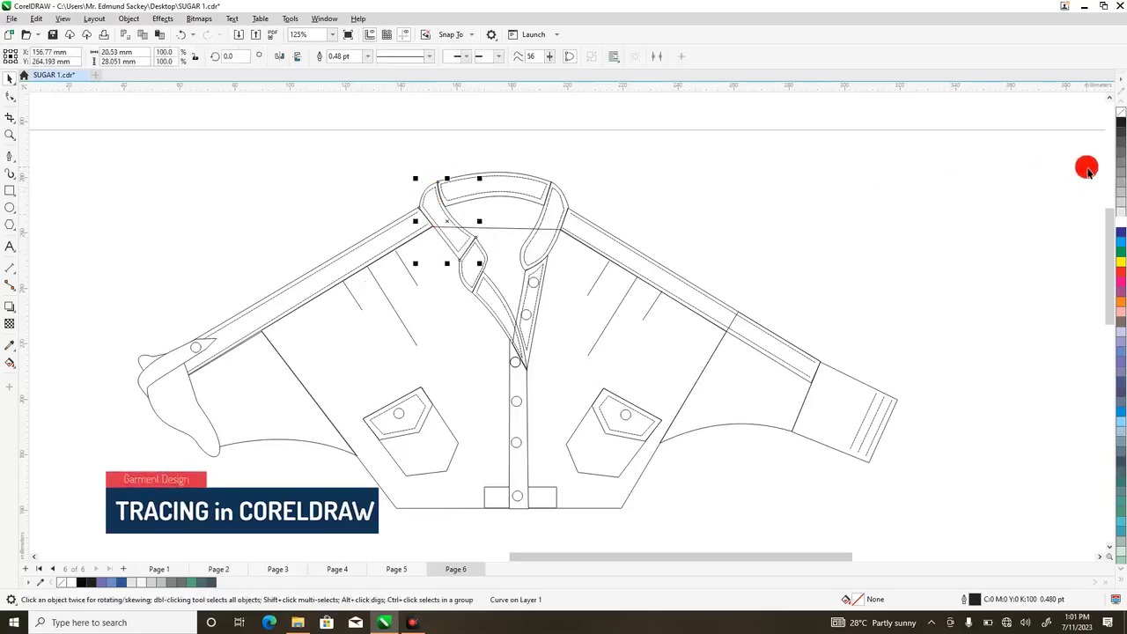
click(1118, 225)
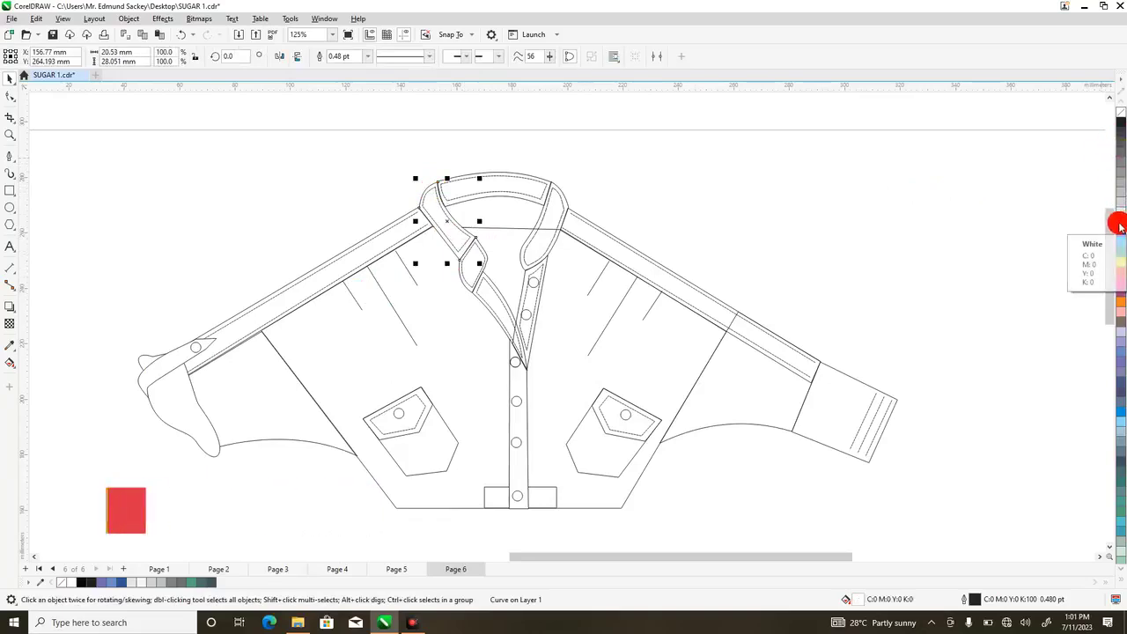
click(567, 202)
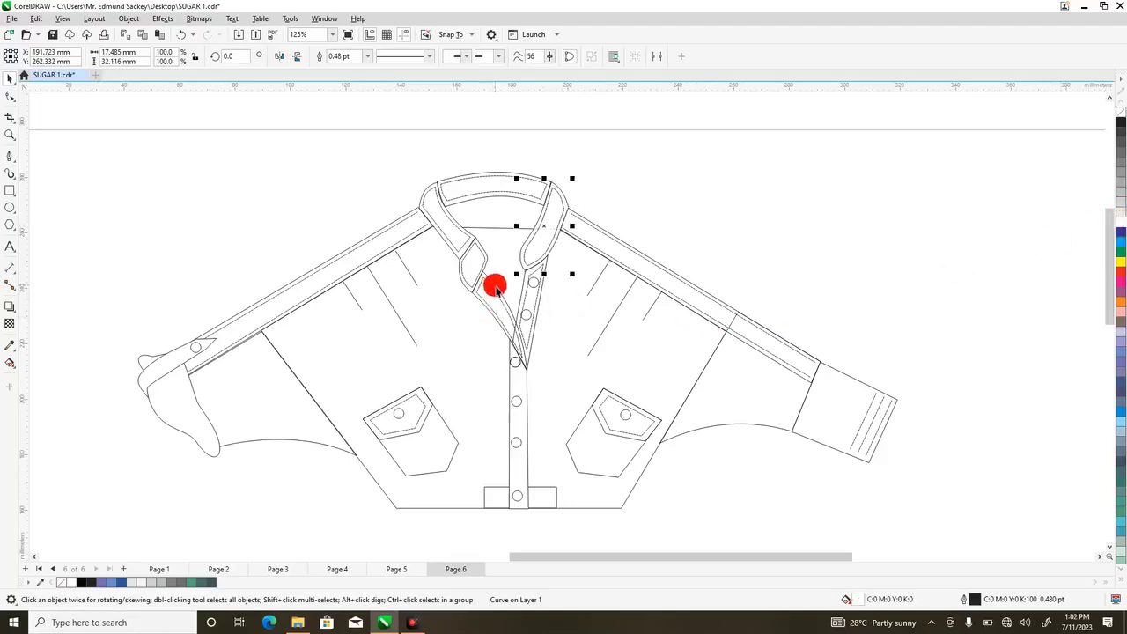
drag(330, 237, 540, 375)
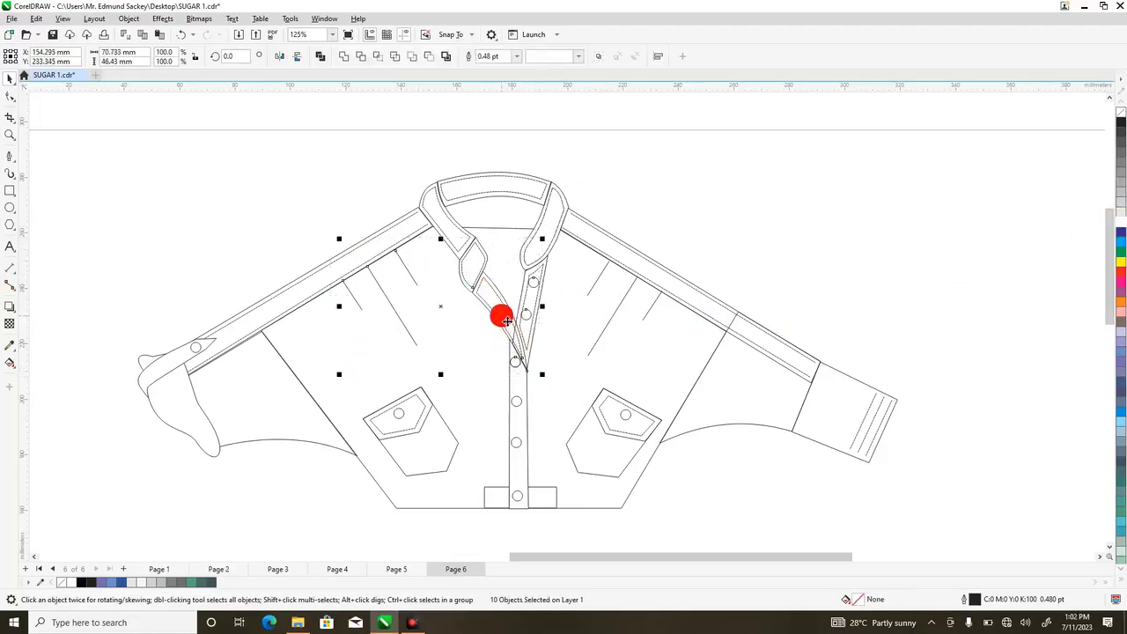
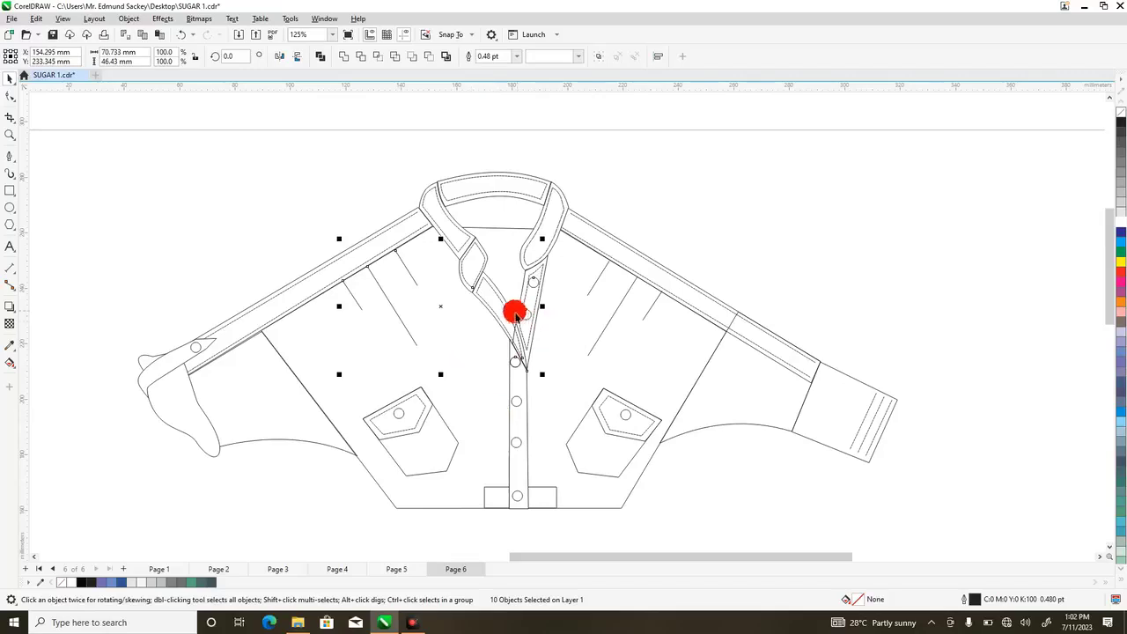
click(315, 222)
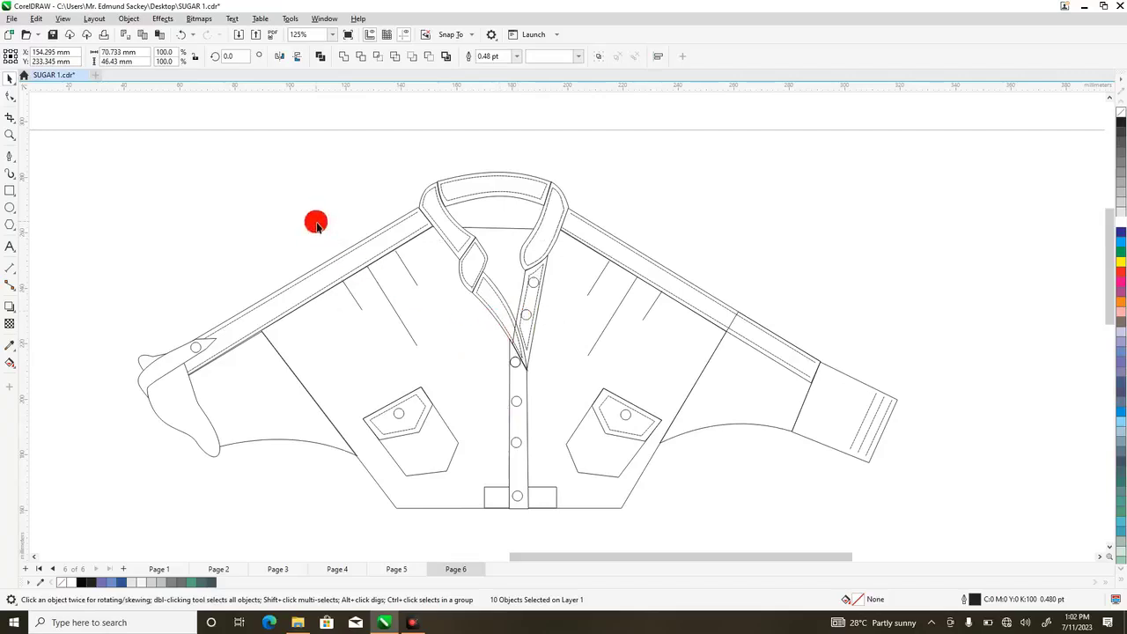
click(506, 302)
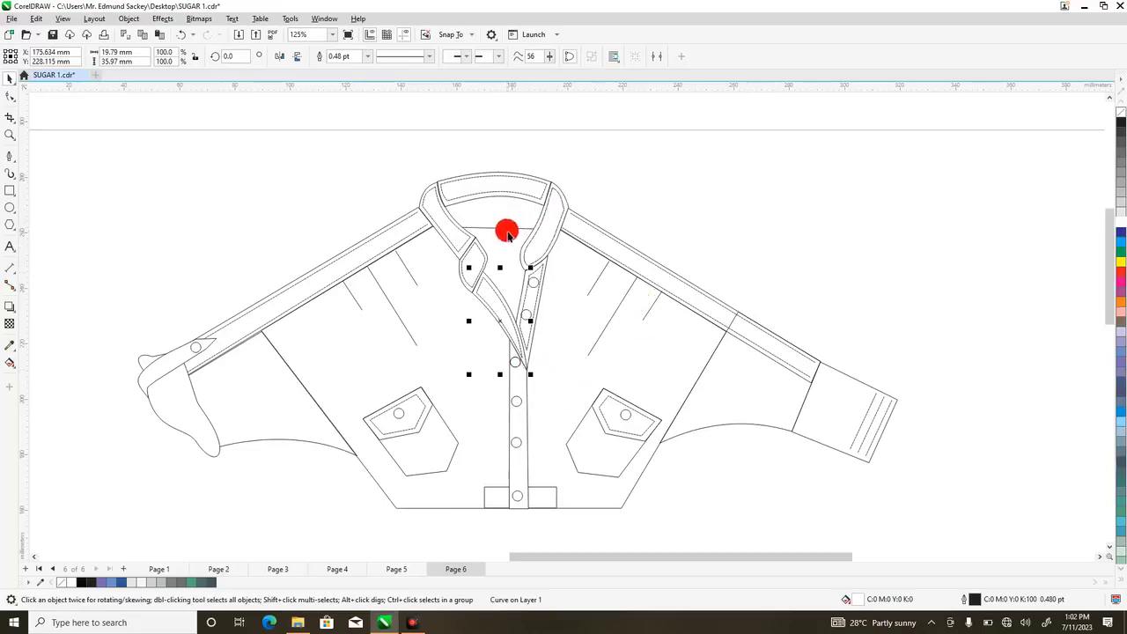
- Reshape the main body outline's straight neckline to follow the V-shaped front opening, and fill the opening's right buttoned band white
click(9, 101)
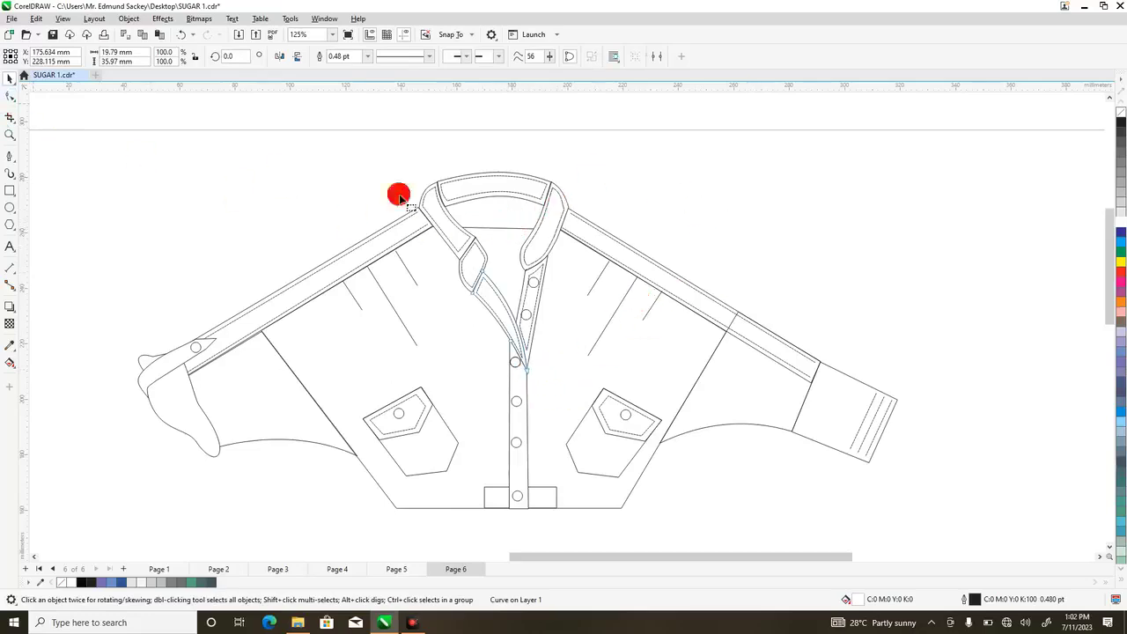
click(497, 232)
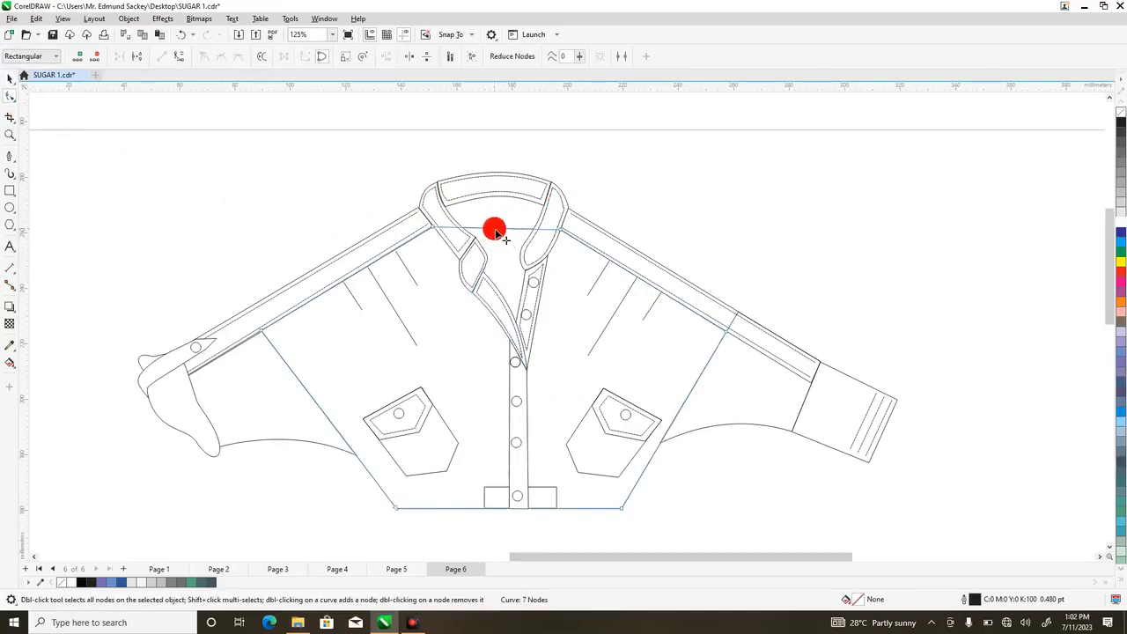
drag(498, 233, 476, 258)
click(552, 237)
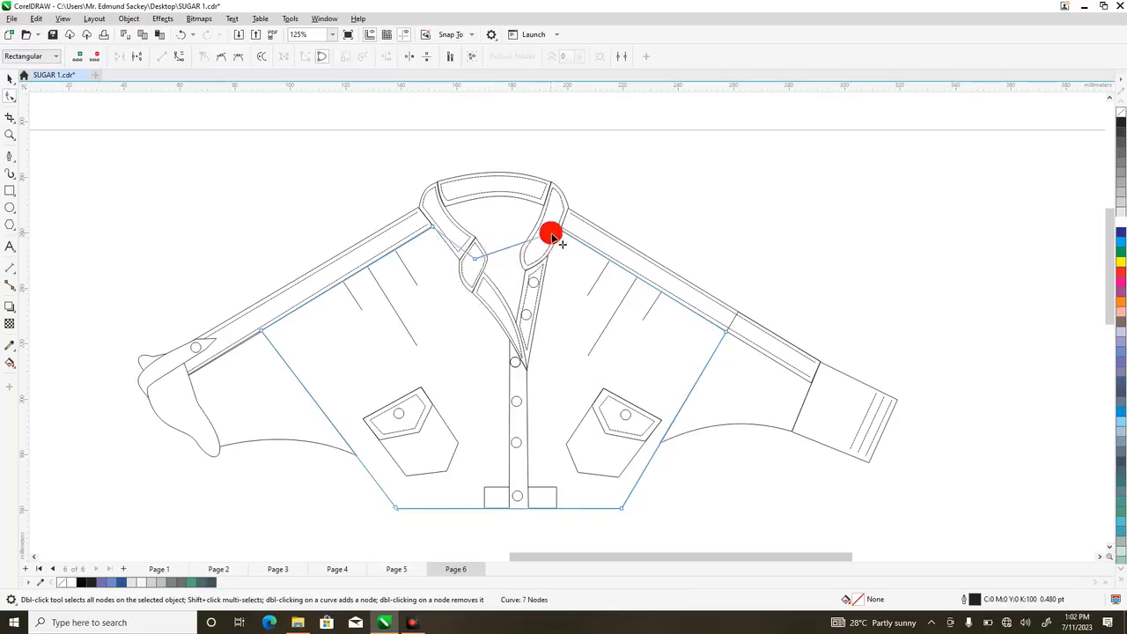
mouse_move(552, 236)
mouse_down()
mouse_move(539, 309)
mouse_move(501, 282)
mouse_move(519, 304)
mouse_move(517, 338)
mouse_up()
double_click(500, 282)
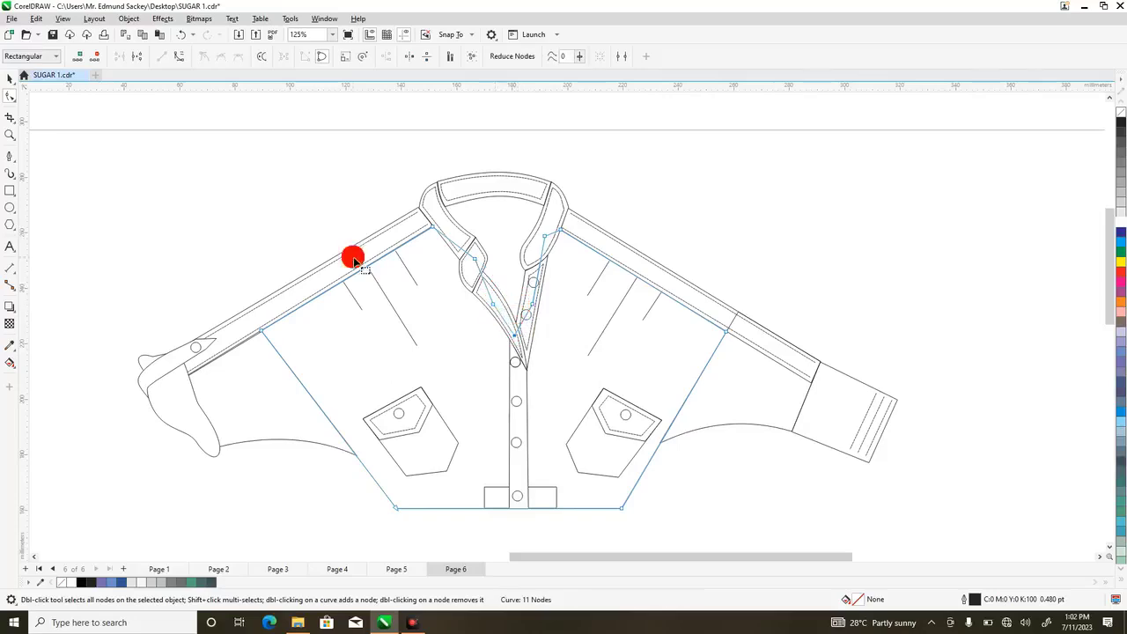
click(8, 78)
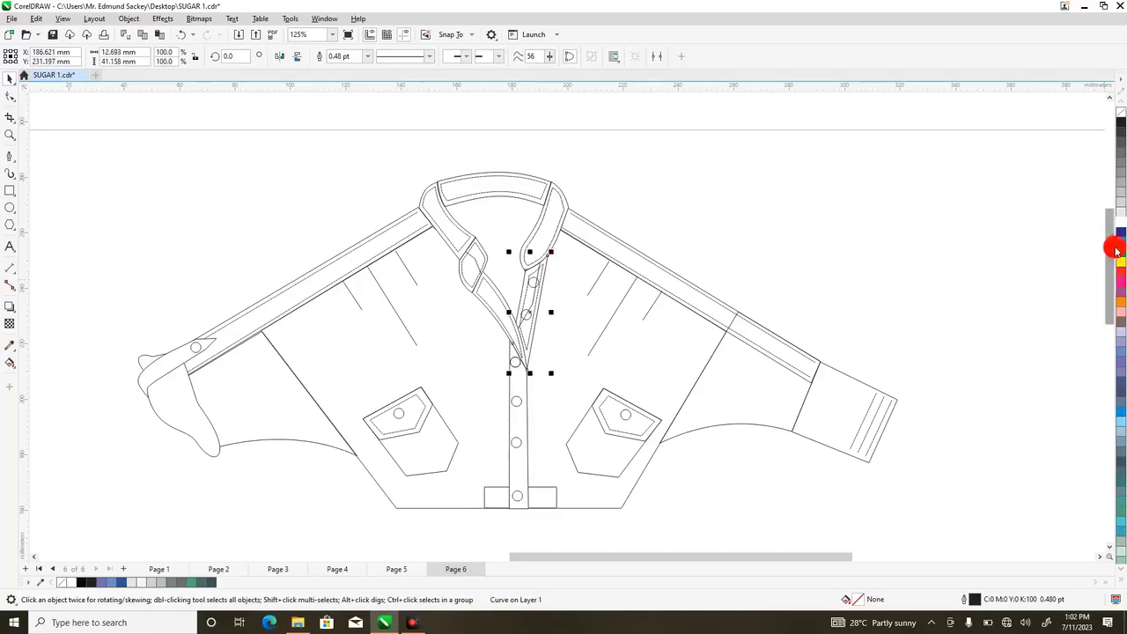
click(560, 124)
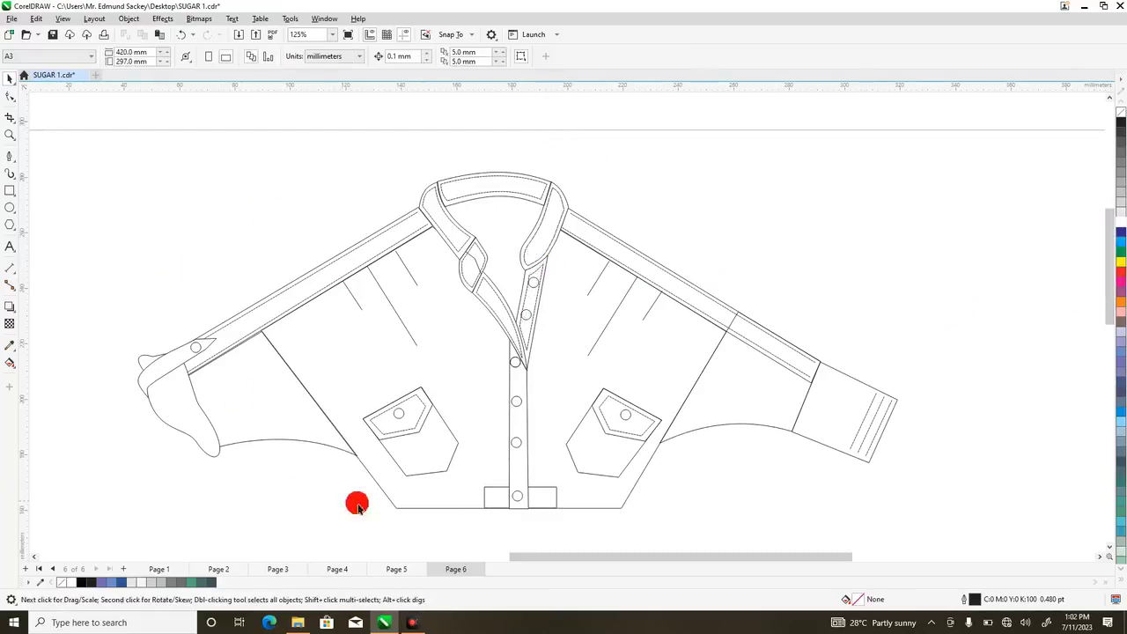
- Move the scanned sketch back onto the page, offset left so its rolled left cuff lies clear of the traced one
drag(519, 556, 502, 556)
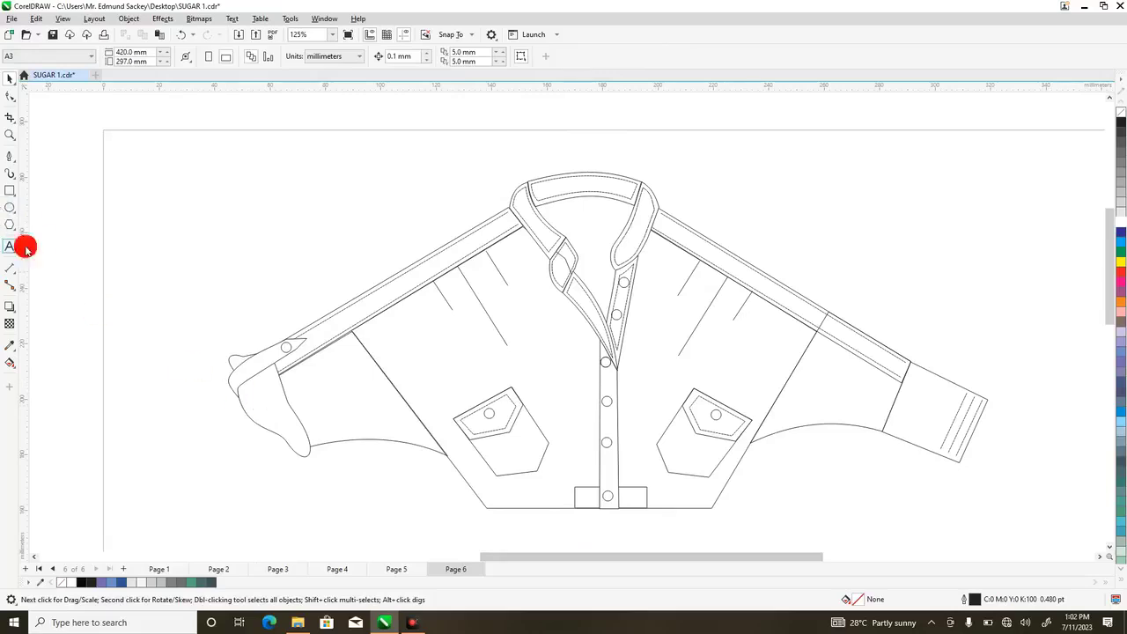
double_click(10, 135)
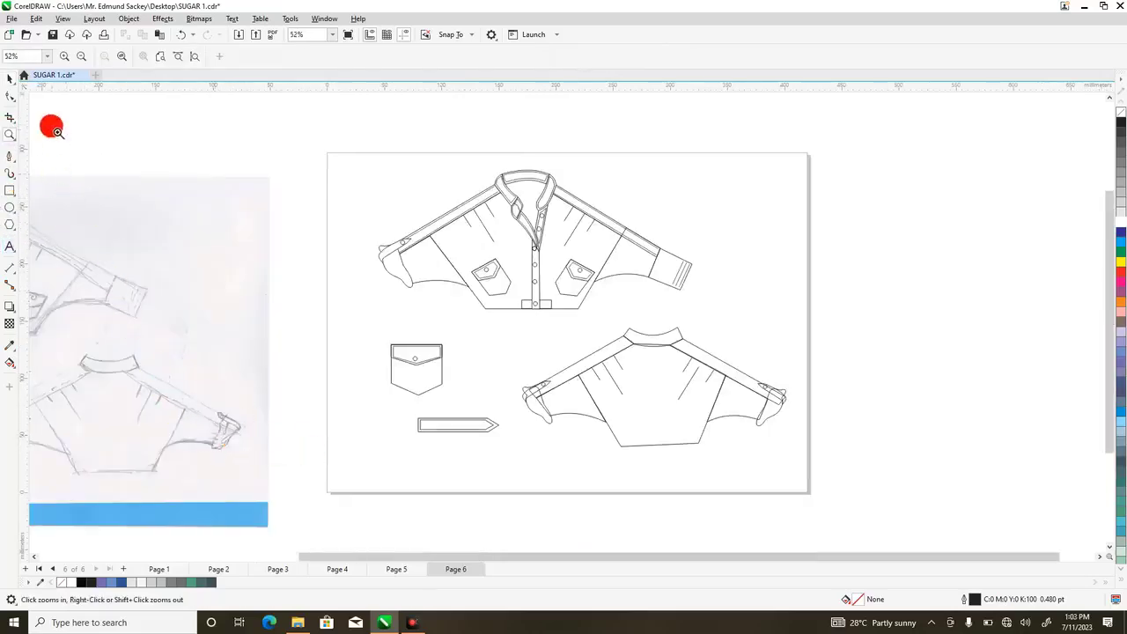
click(10, 78)
click(113, 232)
drag(114, 231, 429, 232)
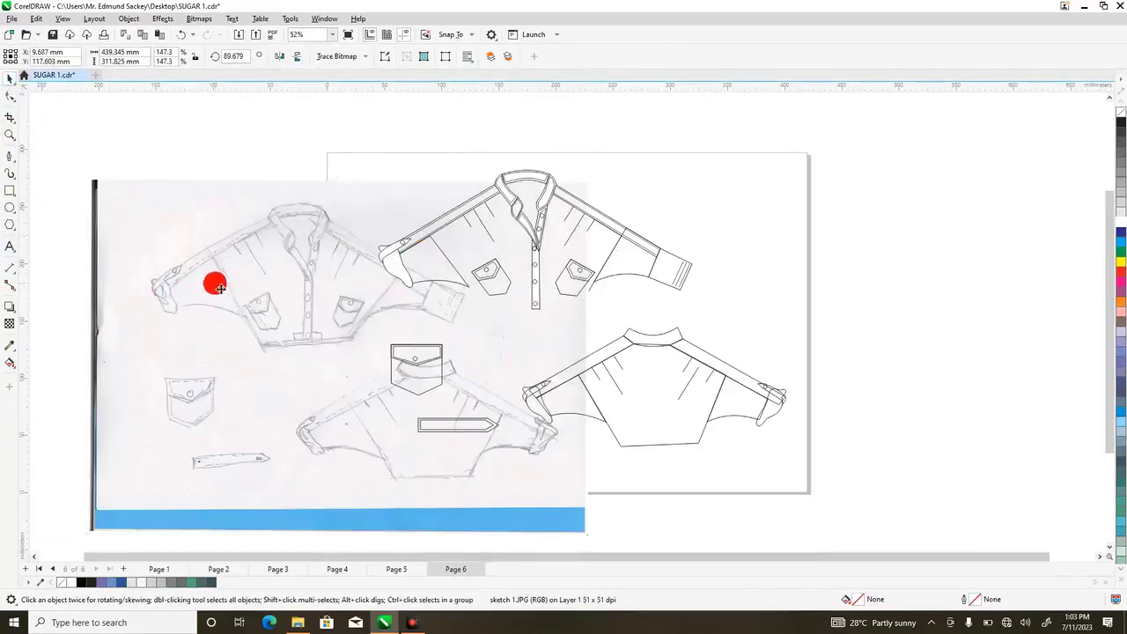
mouse_move(216, 284)
mouse_down()
mouse_move(486, 267)
mouse_move(481, 256)
mouse_move(457, 264)
mouse_up()
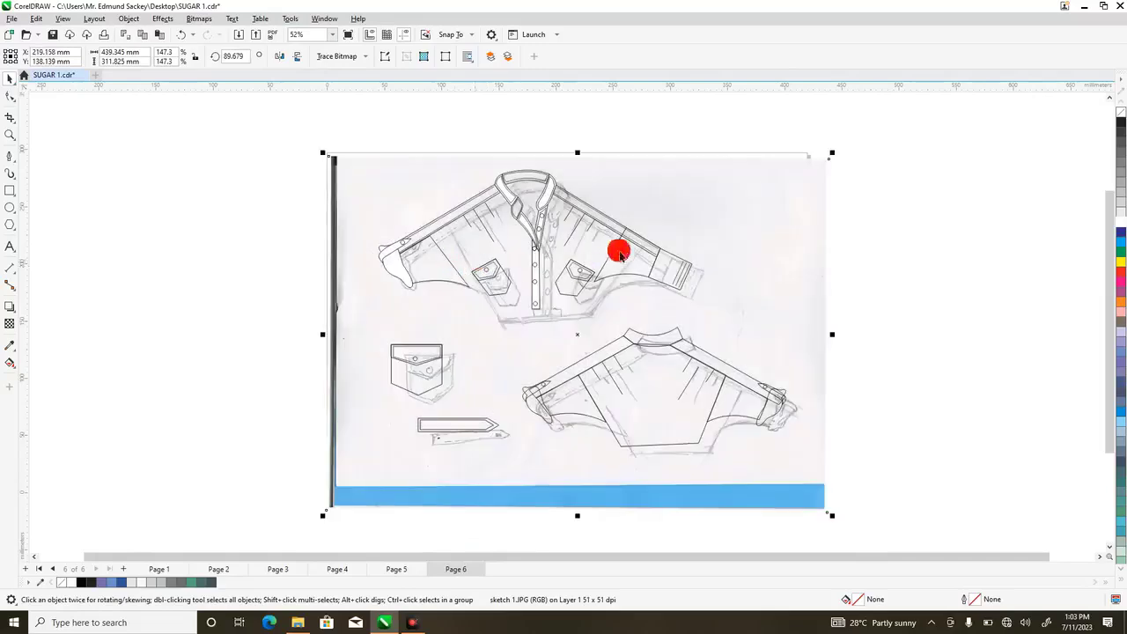
mouse_move(773, 208)
mouse_down()
mouse_move(782, 199)
mouse_move(703, 210)
mouse_up()
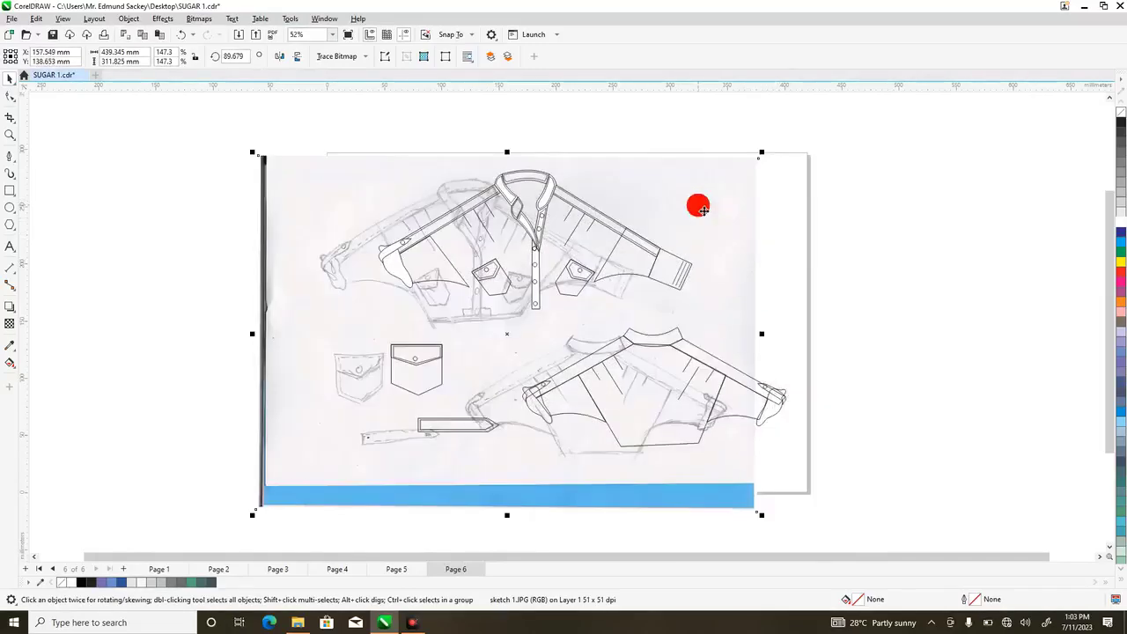
- Trace the upper fold inside the sketch's left rolled cuff as a narrow loop with crossing ends using the Pen tool
click(9, 135)
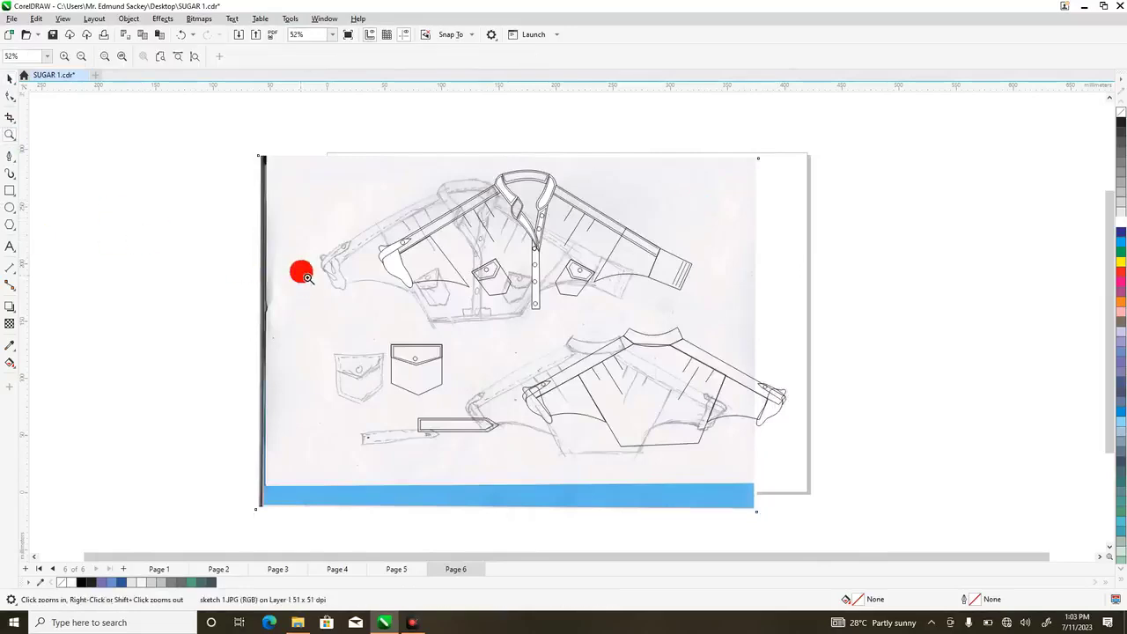
drag(288, 230, 390, 317)
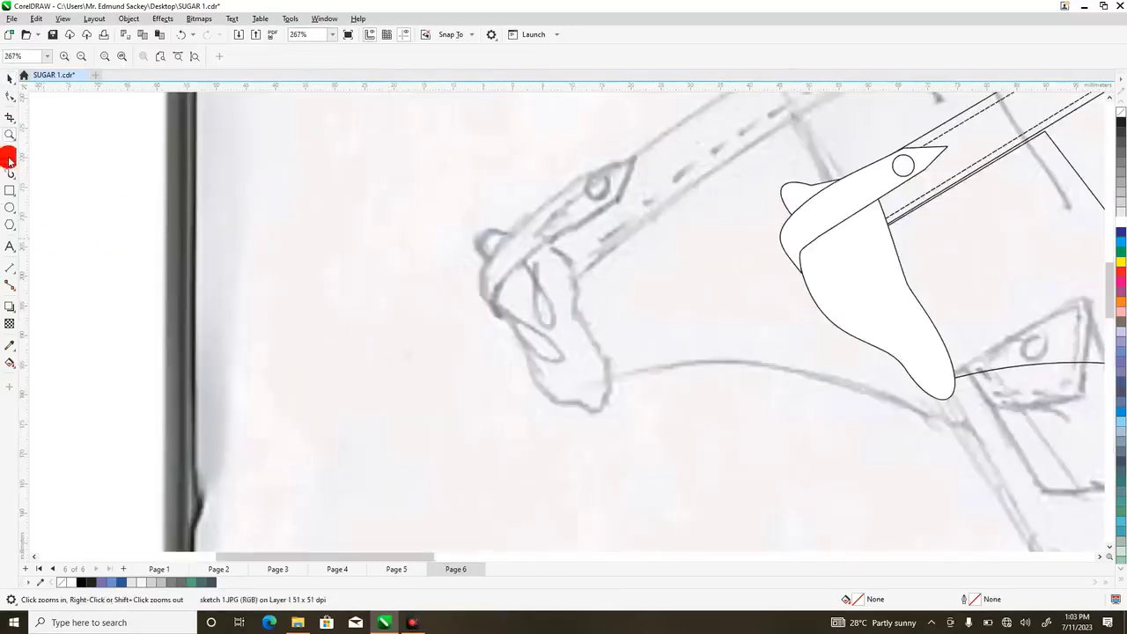
click(9, 158)
click(524, 264)
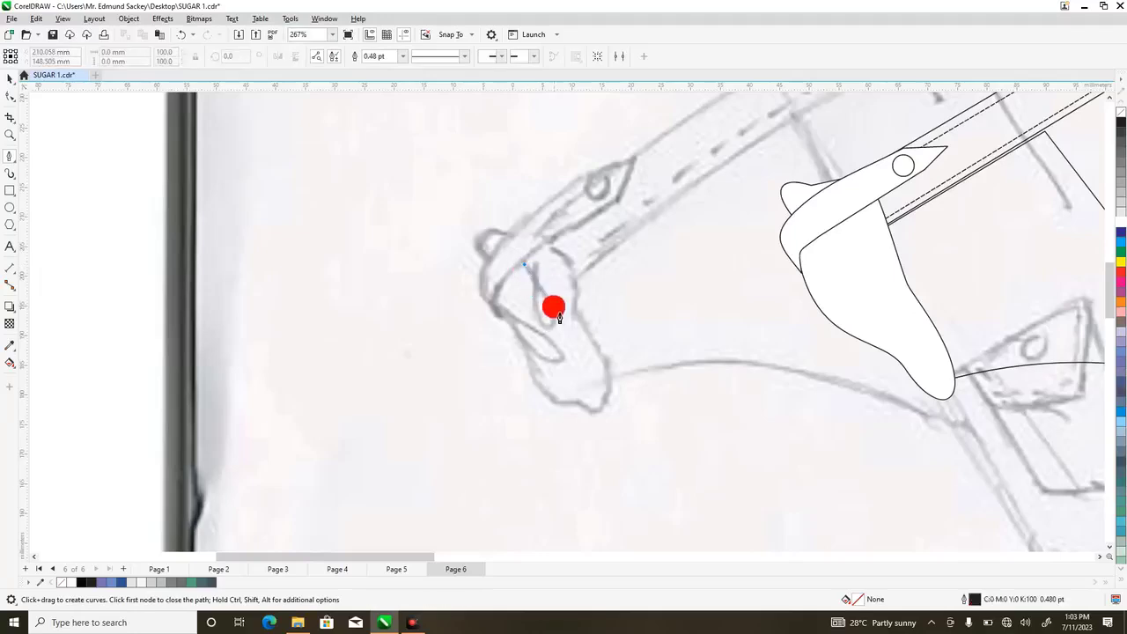
click(551, 303)
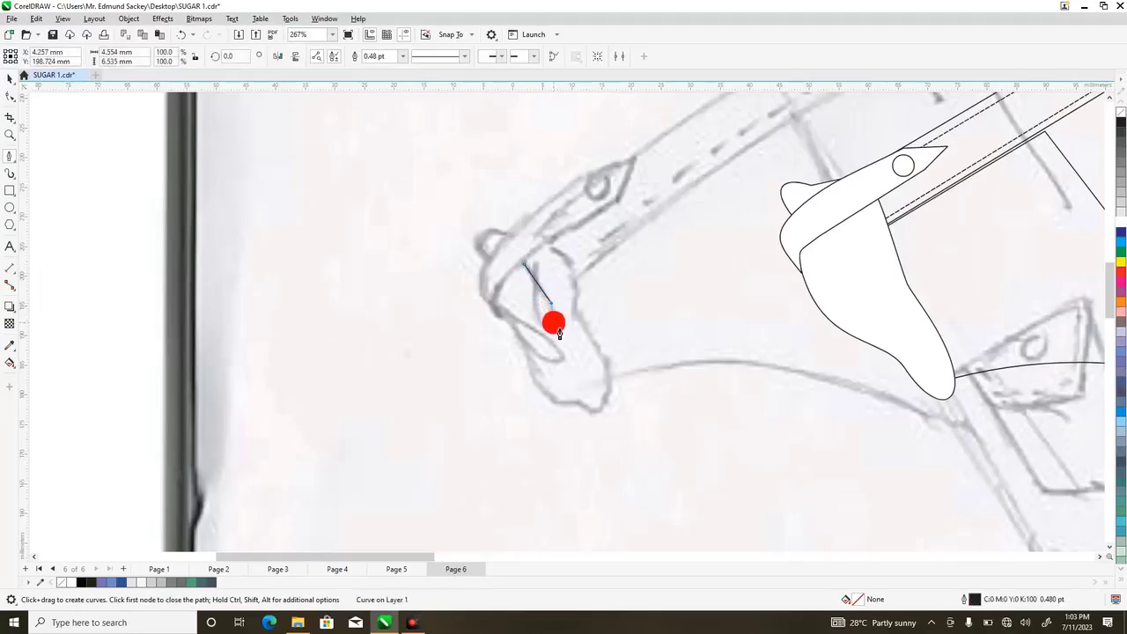
click(553, 323)
click(547, 326)
click(535, 303)
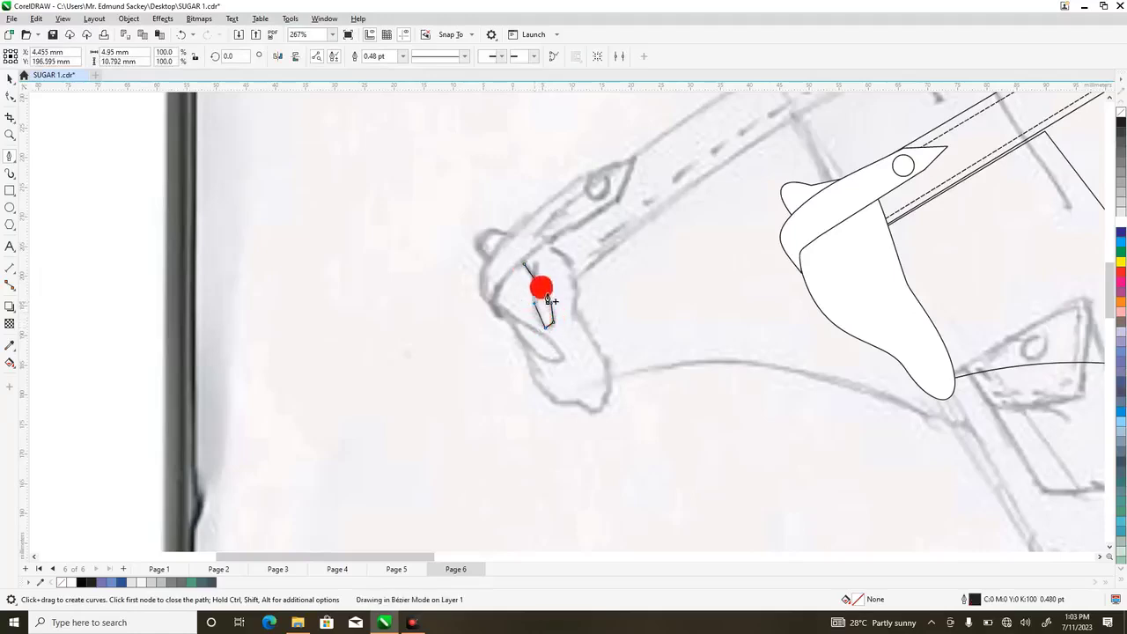
click(536, 305)
click(538, 267)
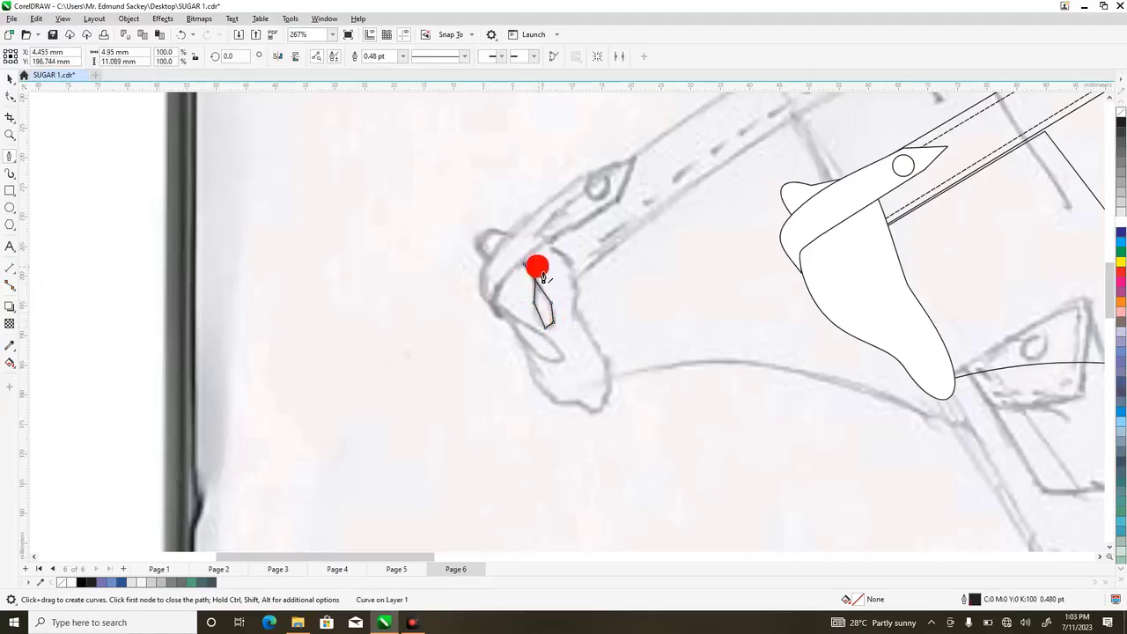
click(525, 263)
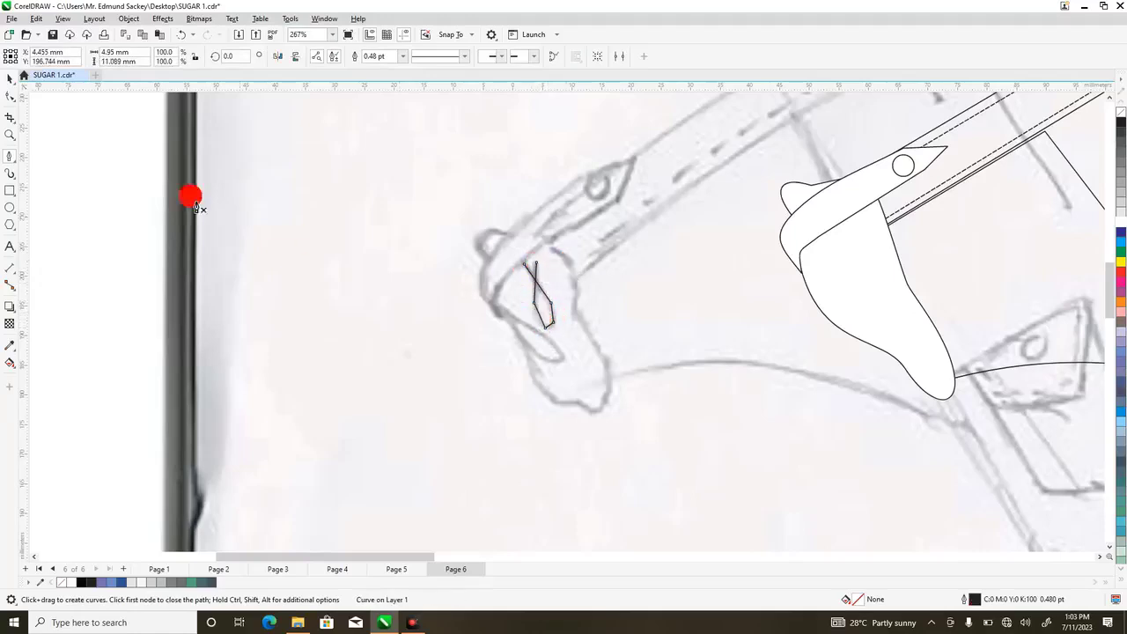
- Trace the lower fold of the sketch's left rolled cuff as a narrow loop and smooth its segments into curves
click(499, 307)
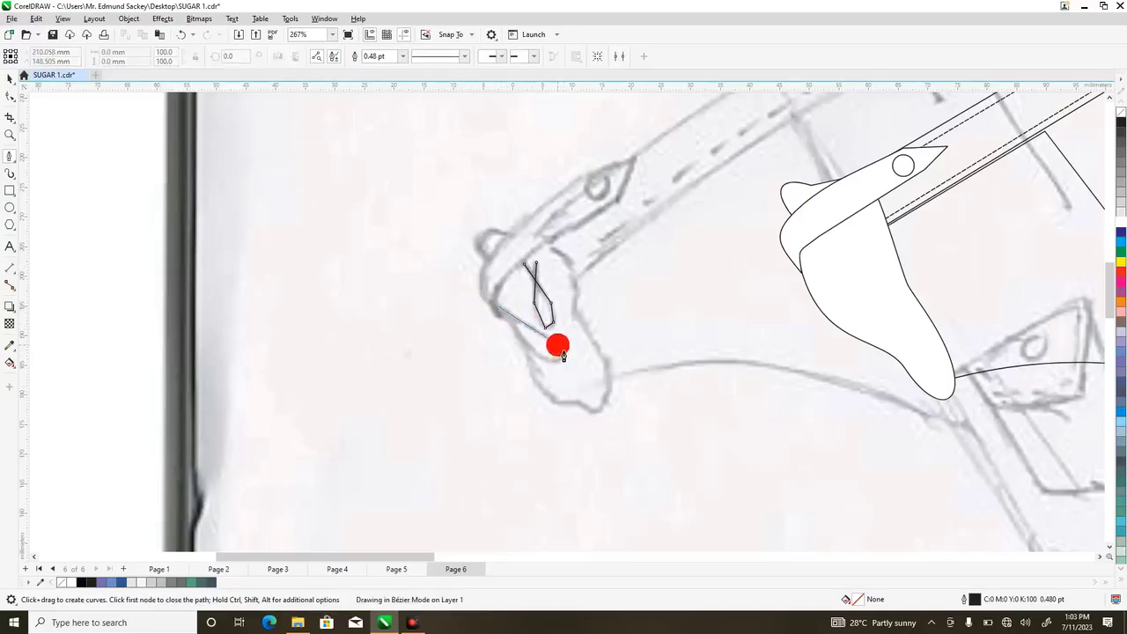
click(557, 344)
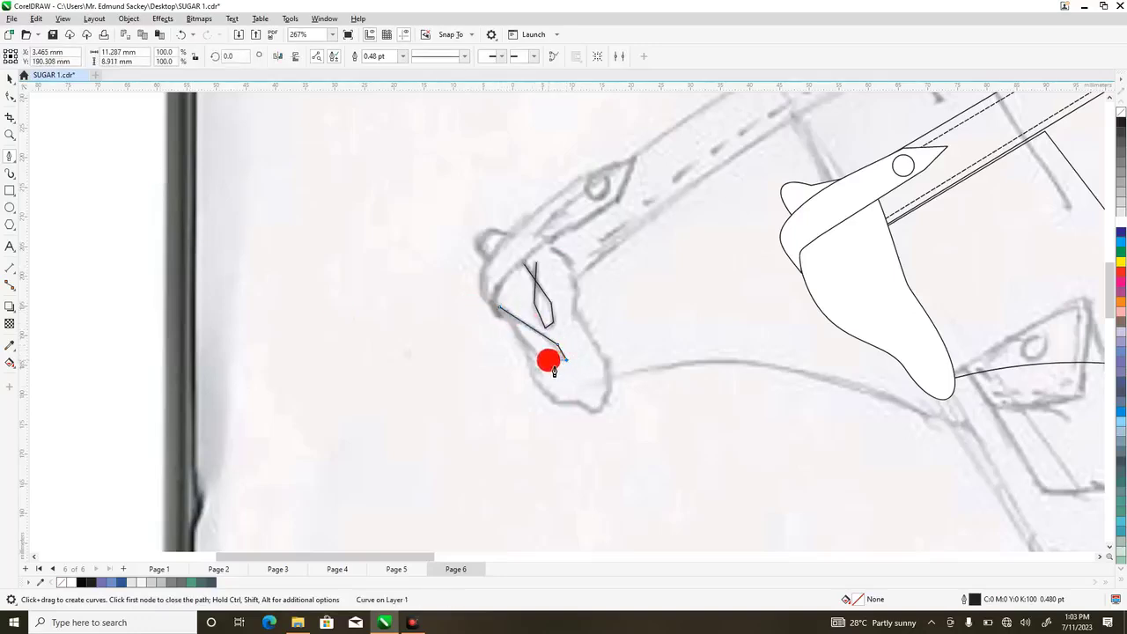
click(548, 359)
click(10, 97)
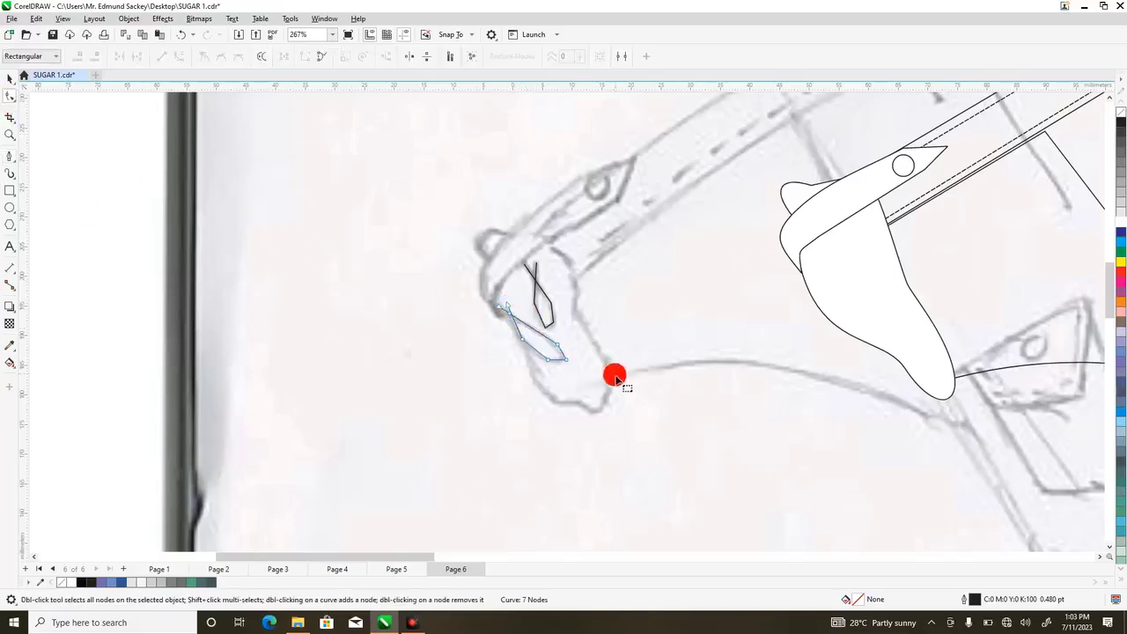
drag(469, 290, 641, 403)
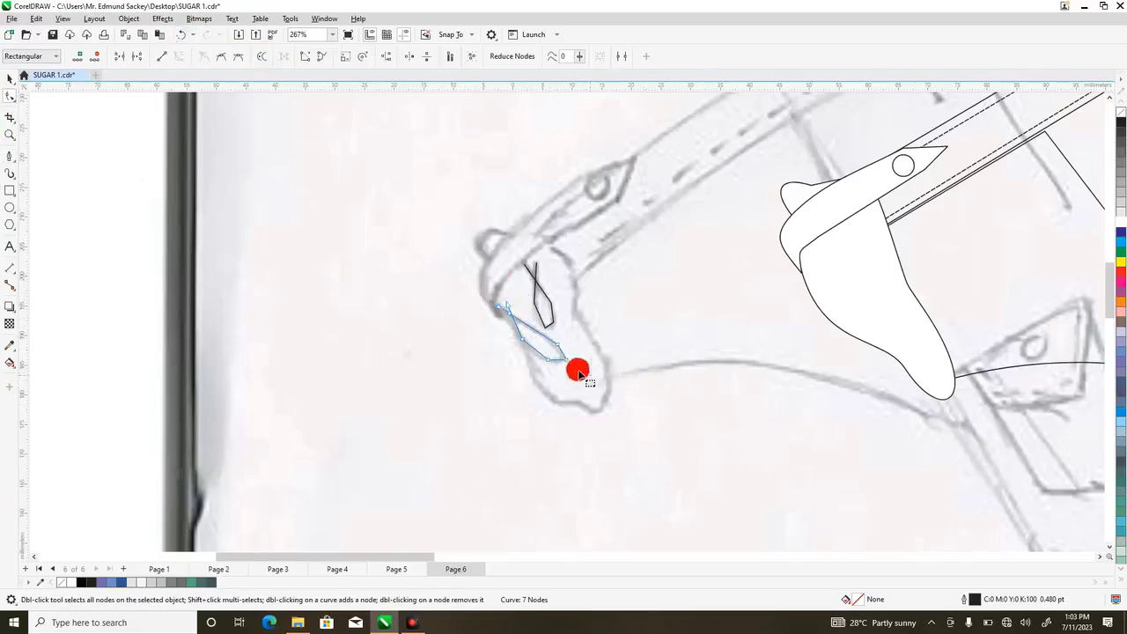
click(549, 361)
drag(550, 361, 522, 341)
- Convert the upper cuff fold's segments to curves and remove its extra side nodes to smooth the loop
click(532, 284)
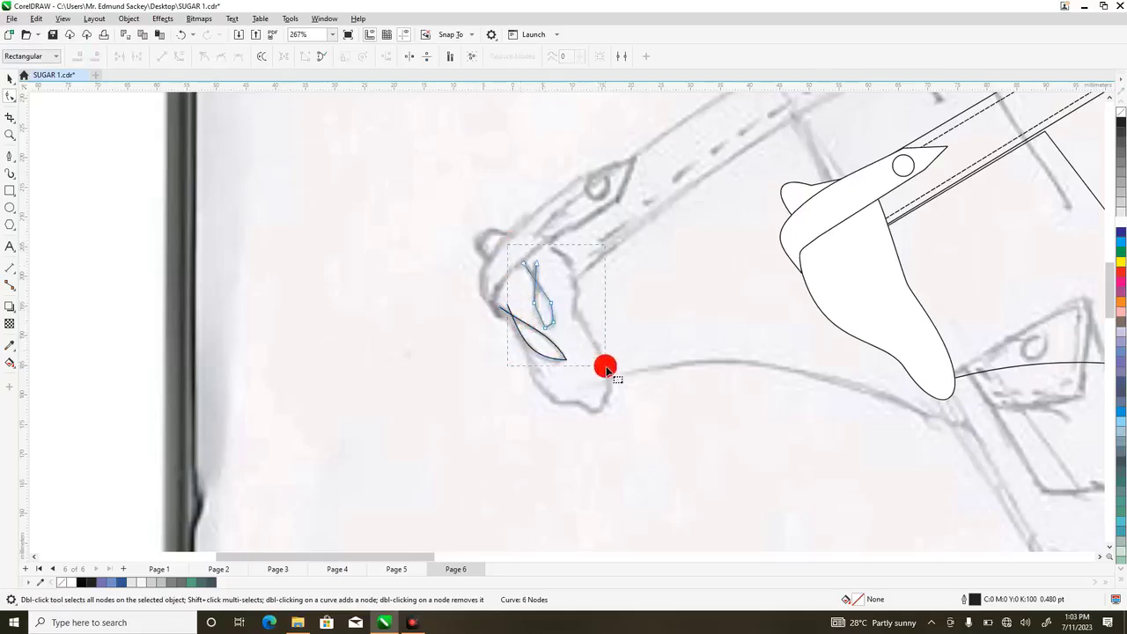
click(558, 315)
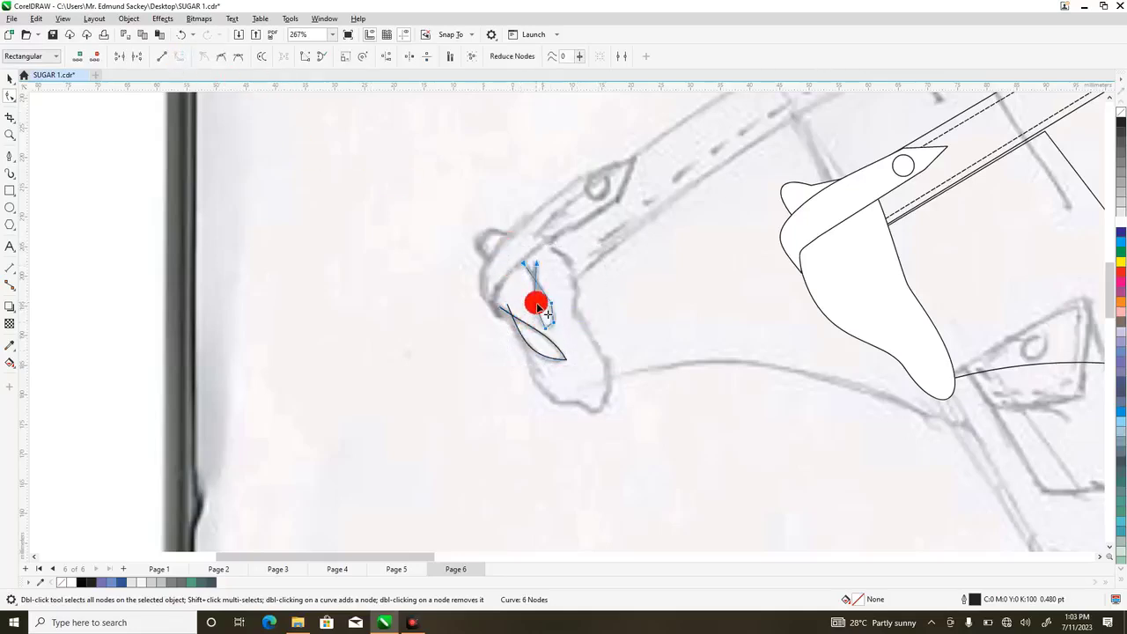
key(Delete)
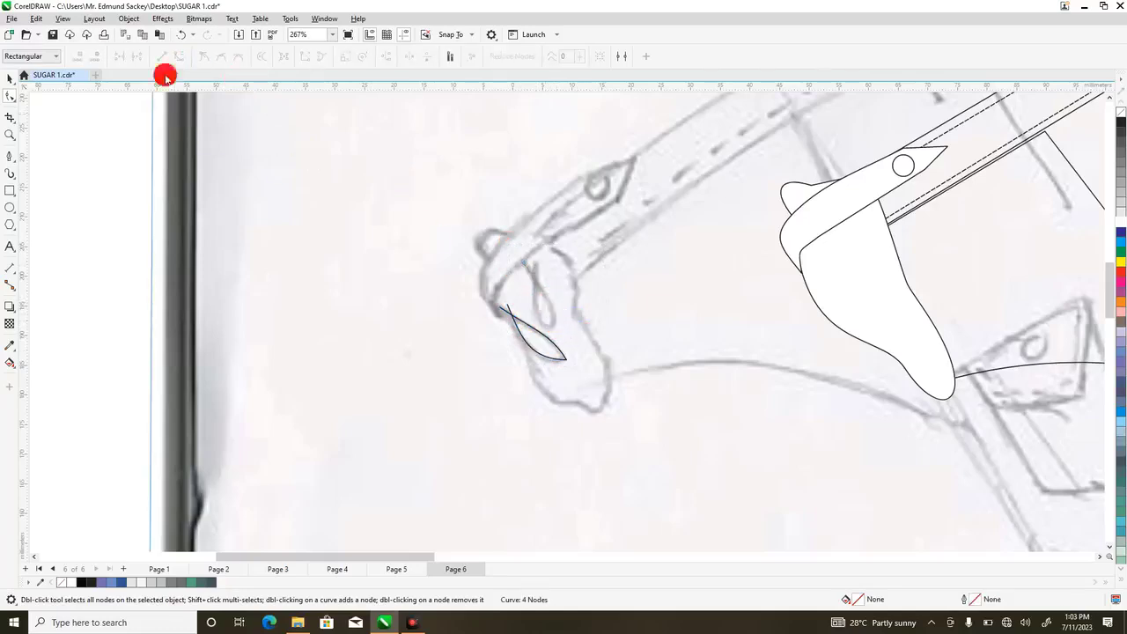
click(182, 34)
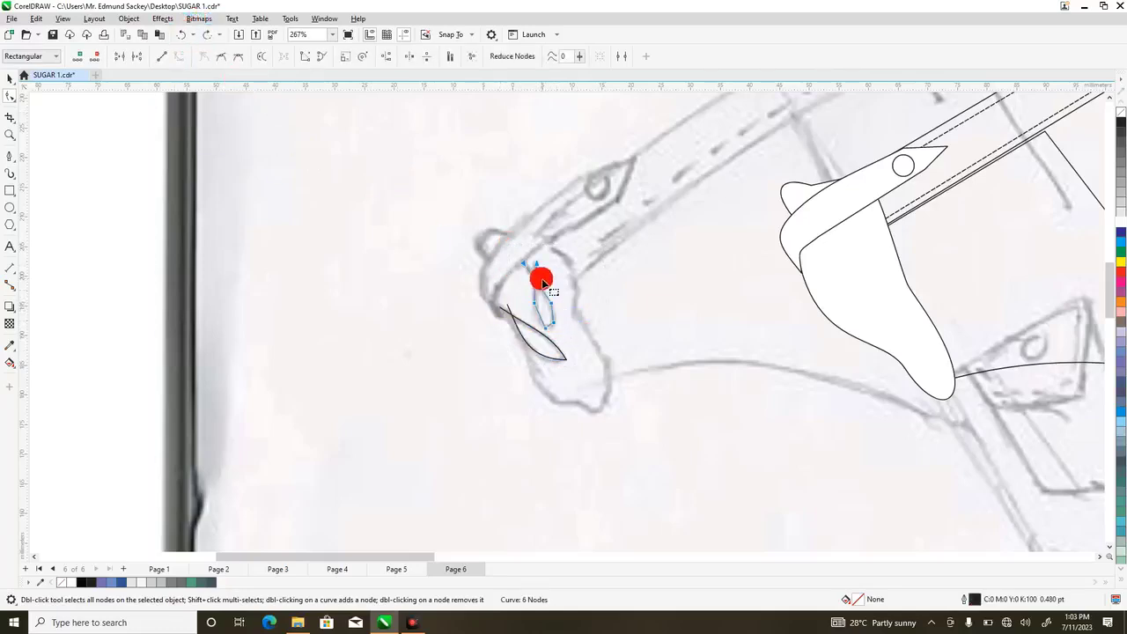
drag(563, 313, 536, 300)
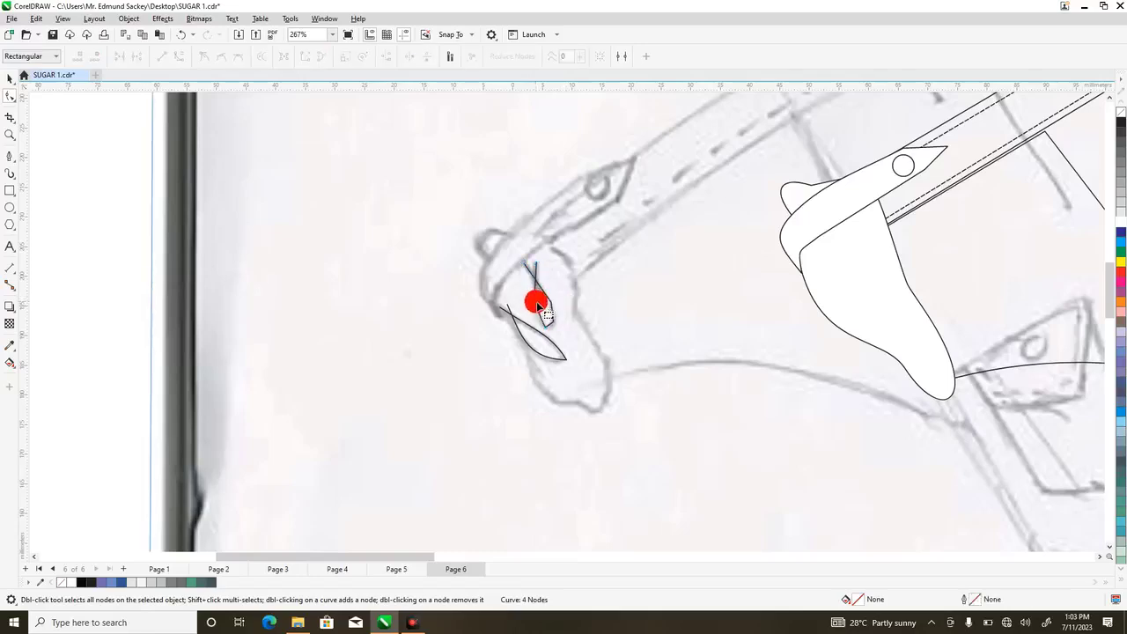
double_click(548, 319)
double_click(554, 305)
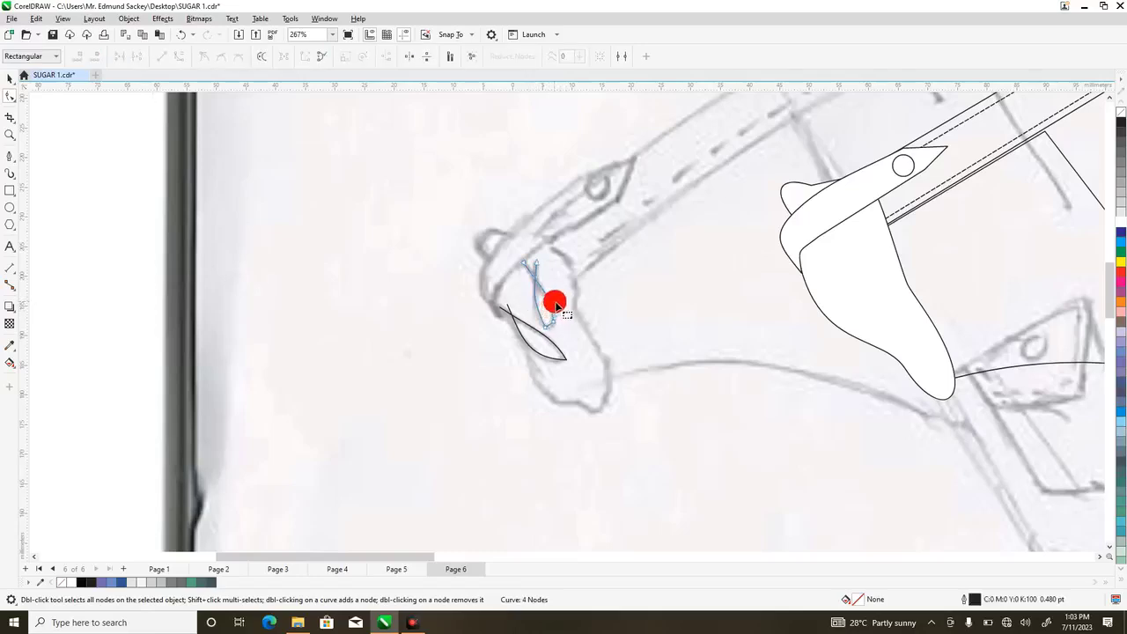
- Remove the extra node at the lower tip of the upper cuff fold to round the loop's end
click(545, 331)
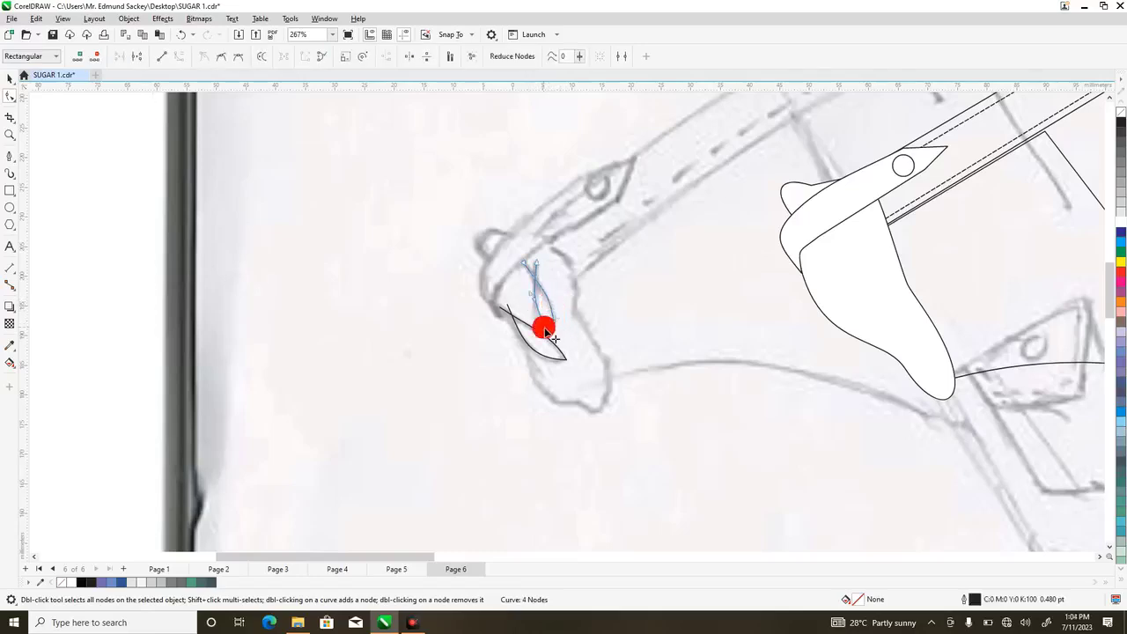
click(537, 262)
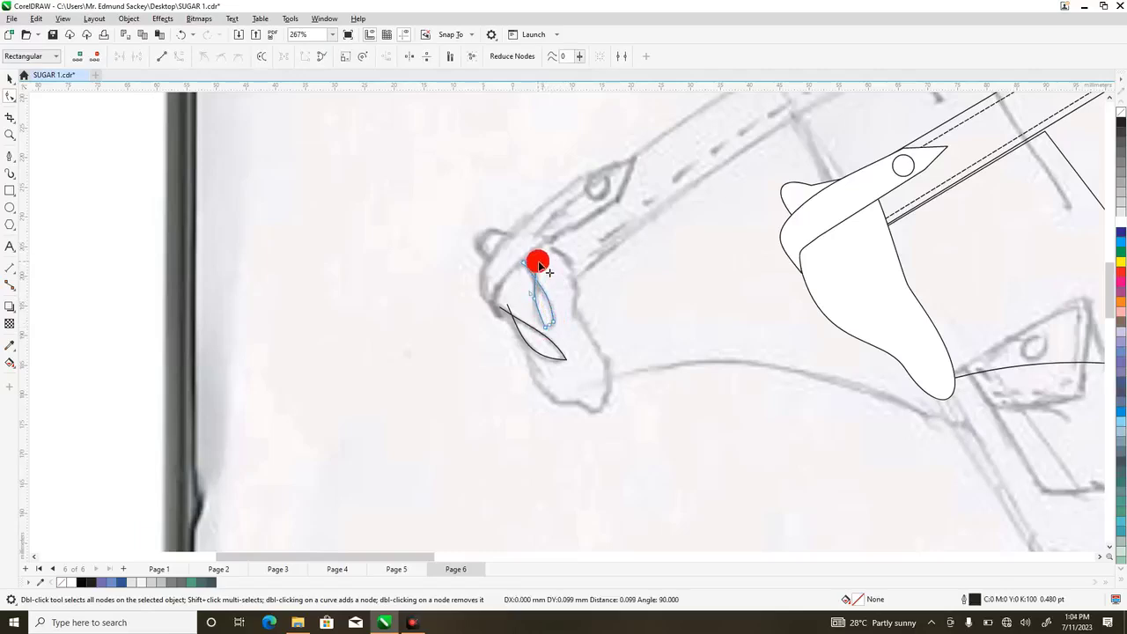
double_click(546, 331)
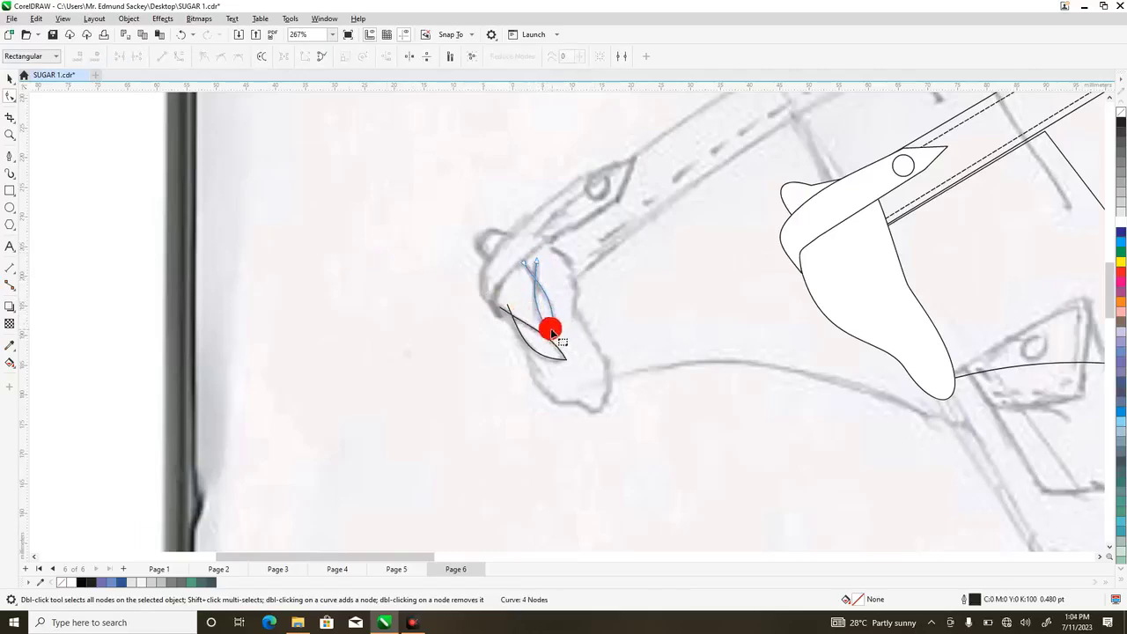
click(546, 331)
double_click(547, 333)
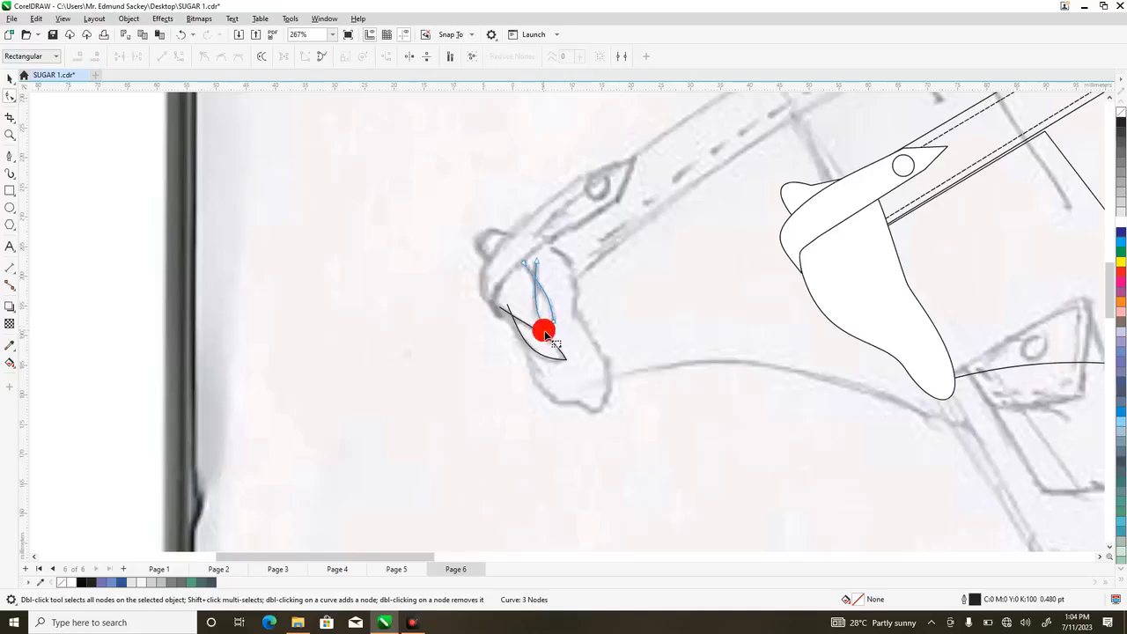
- Move both cuff fold loops together from the sketch onto the traced front view's left rolled cuff
click(9, 134)
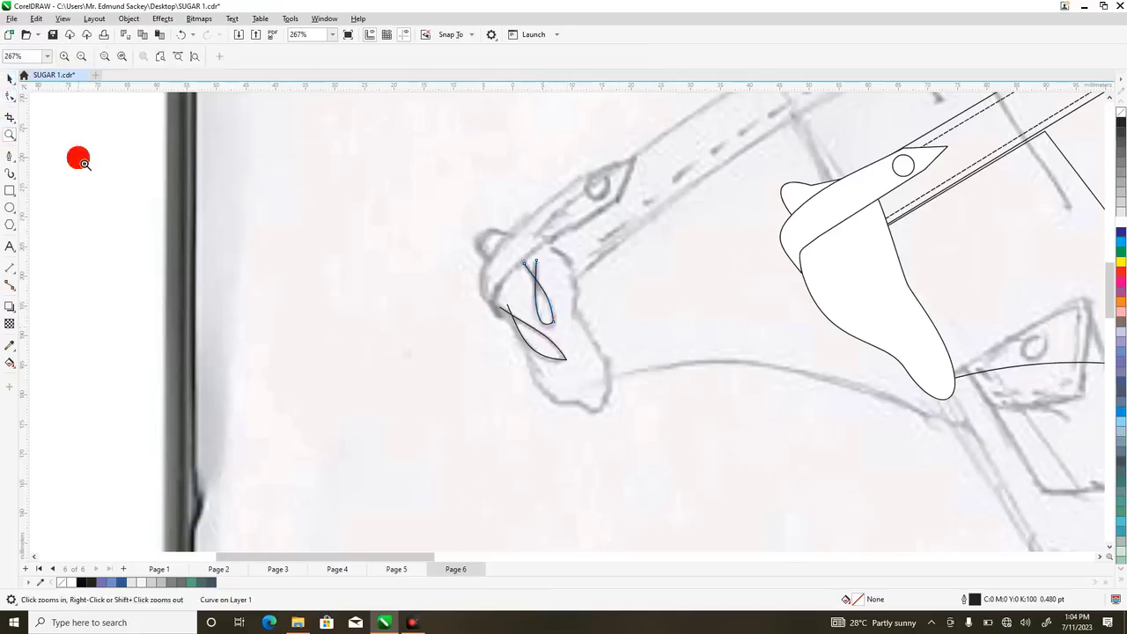
right_click(81, 153)
click(6, 78)
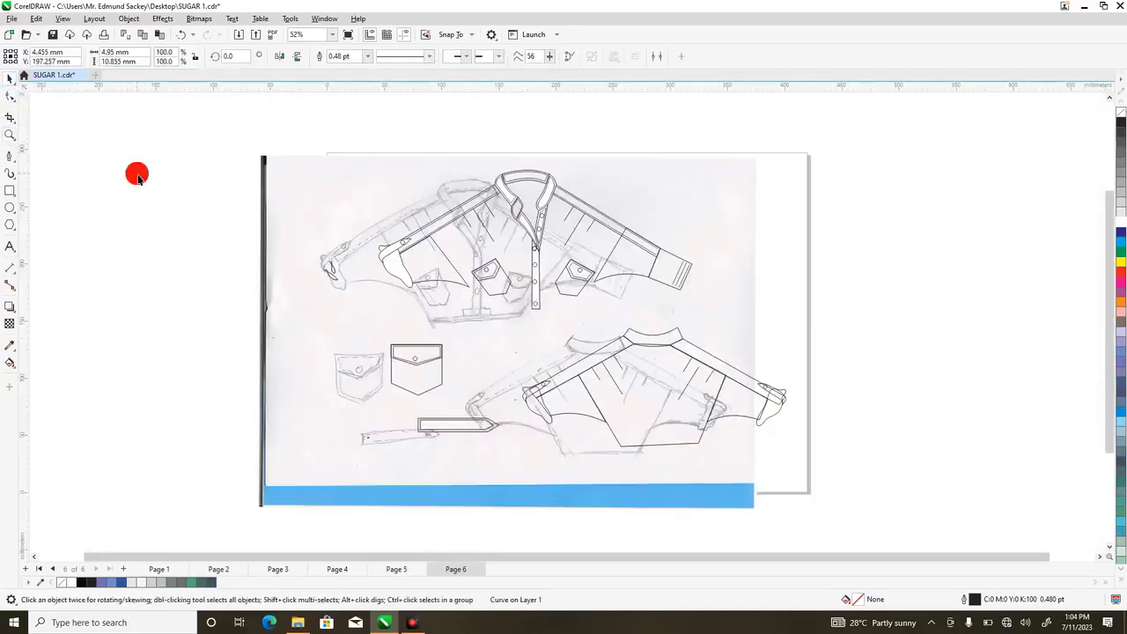
drag(173, 199, 358, 317)
drag(340, 276, 398, 273)
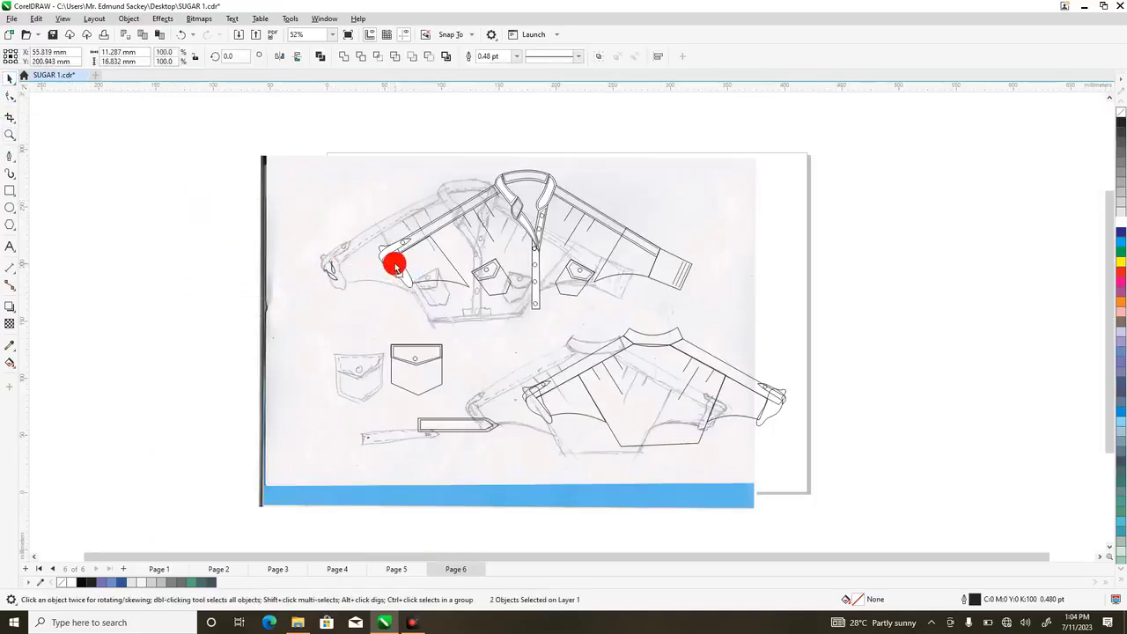
- Move the scanned sketch left so it no longer lies under the traced jacket drawings
click(188, 234)
click(302, 176)
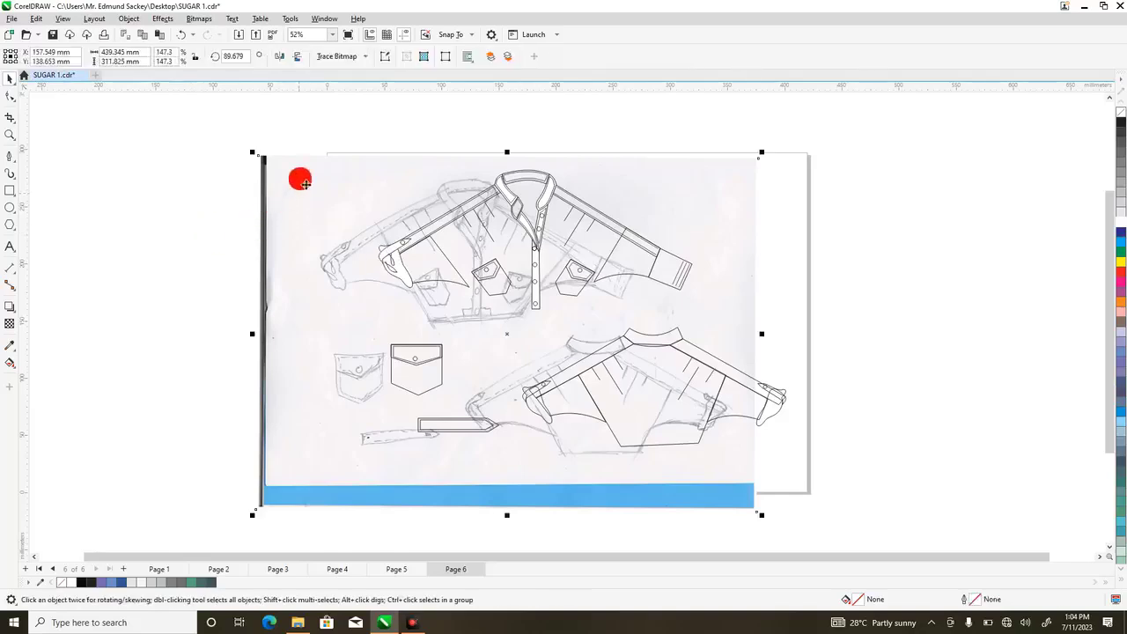
drag(302, 176, 103, 205)
drag(202, 196, 121, 211)
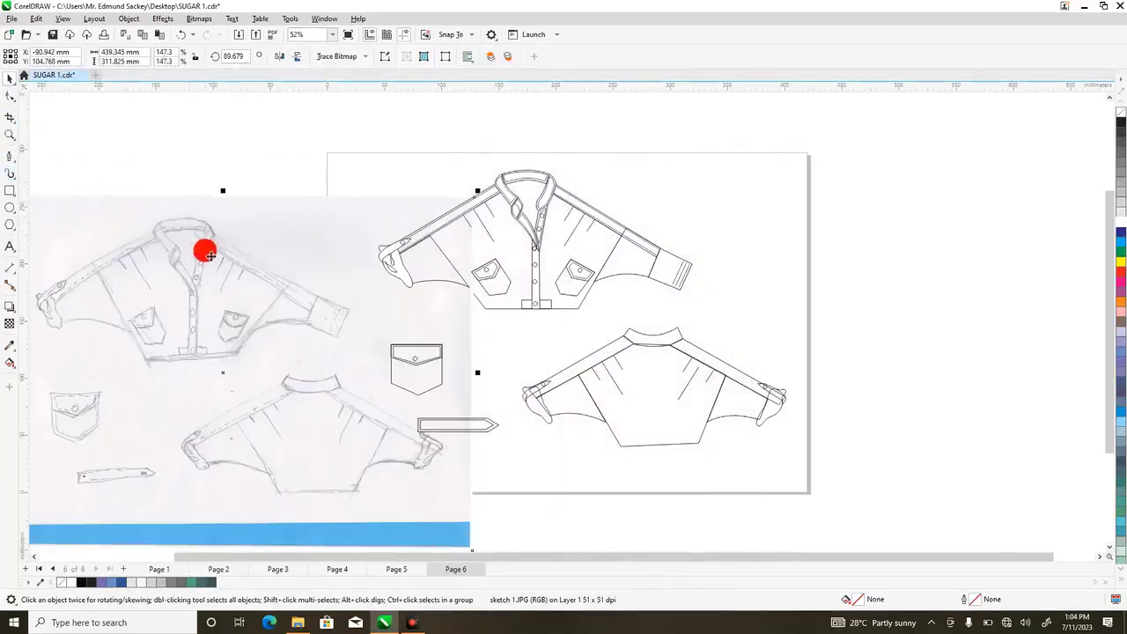
drag(208, 249, 119, 227)
- Reshape the upper fold on the front view's left cuff so its ends meet the strap edge and its tip reaches toward the sleeve
click(9, 135)
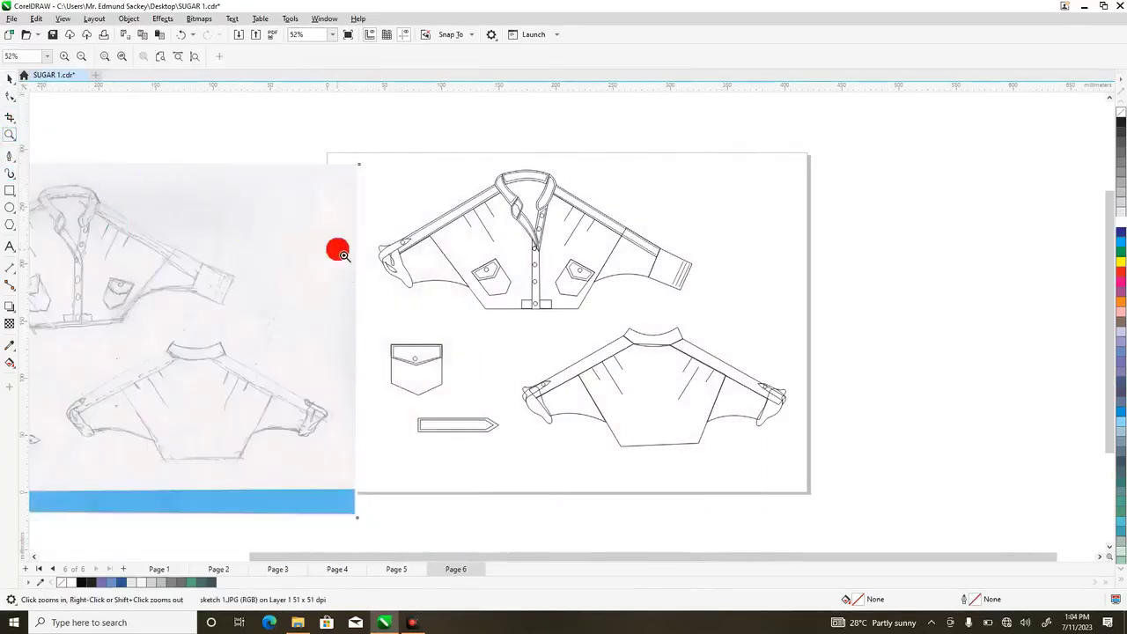
drag(337, 221, 431, 297)
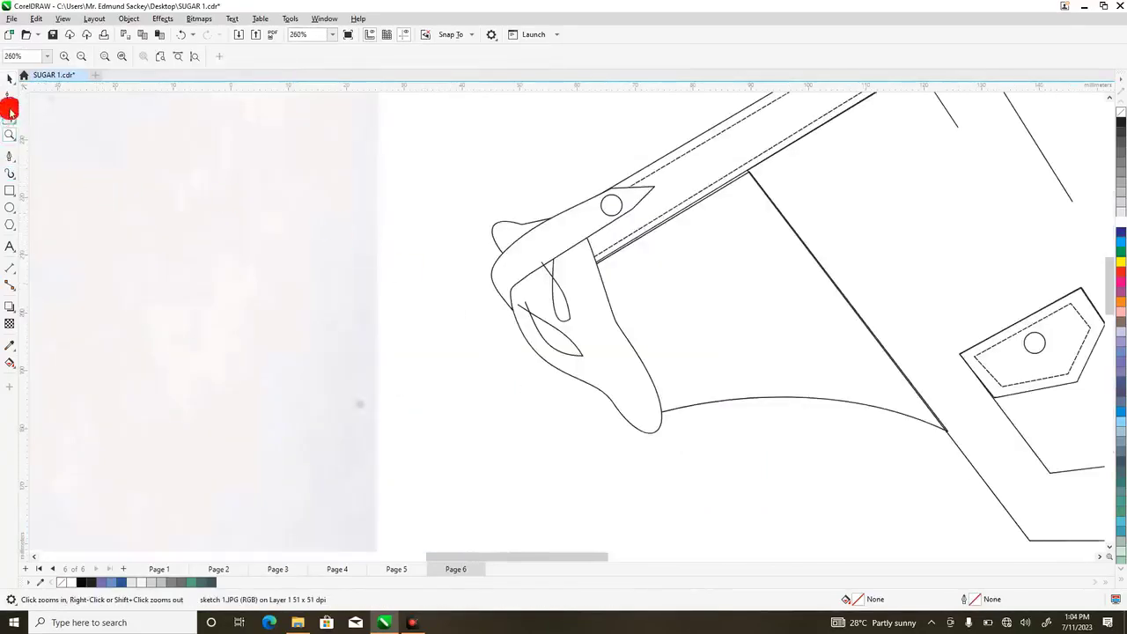
drag(25, 105, 371, 275)
key(F10)
click(546, 274)
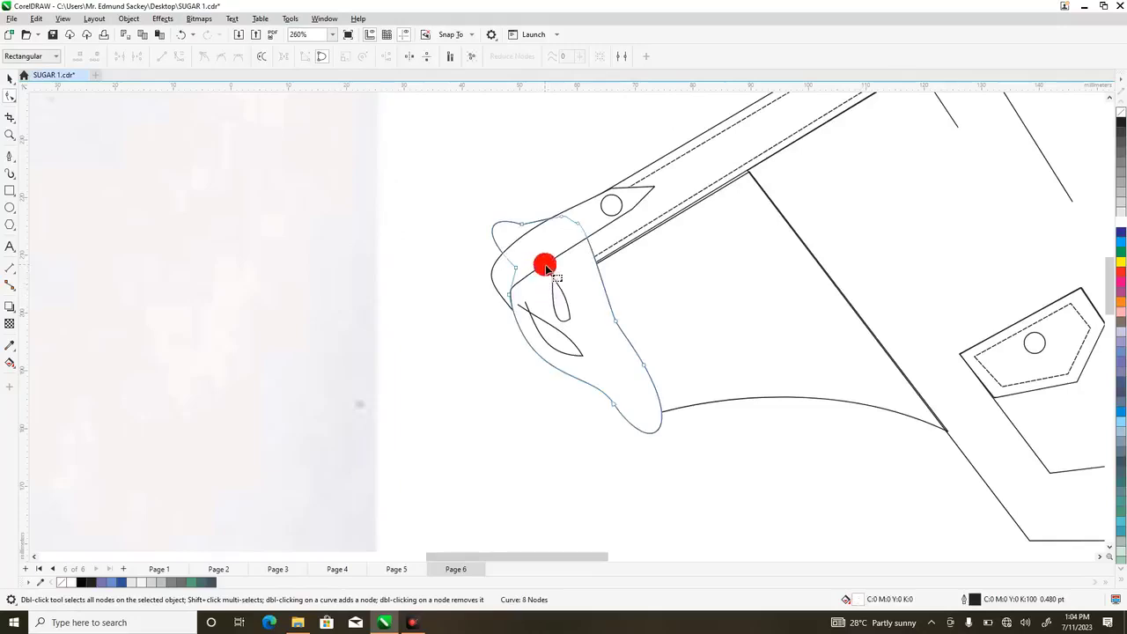
click(547, 269)
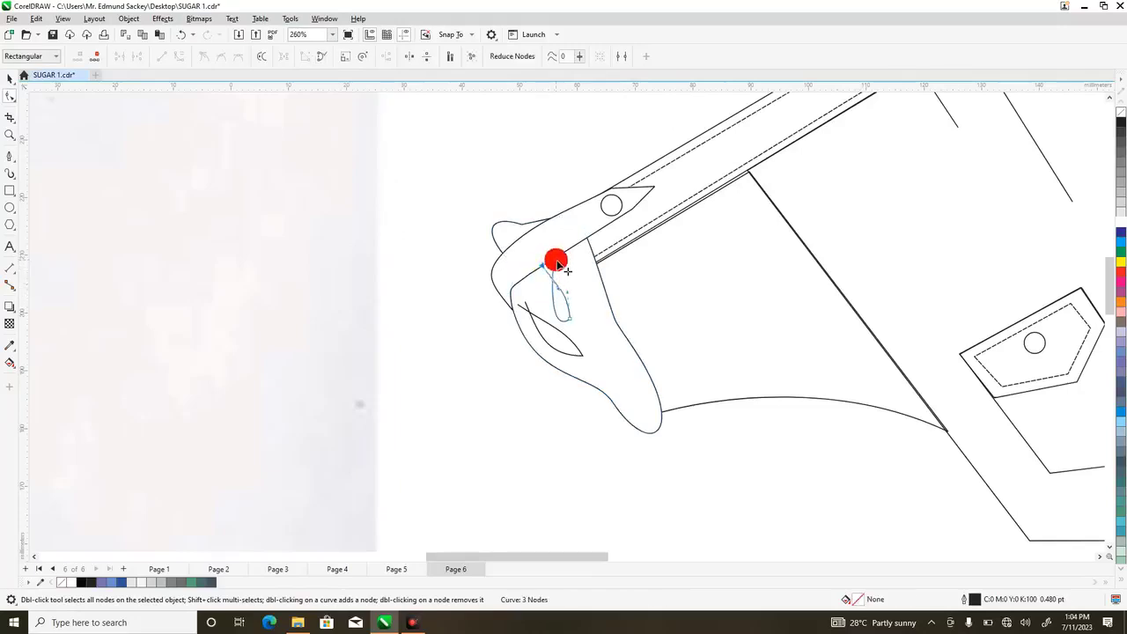
mouse_move(558, 264)
mouse_down()
mouse_move(566, 321)
mouse_move(600, 334)
mouse_move(533, 317)
mouse_up()
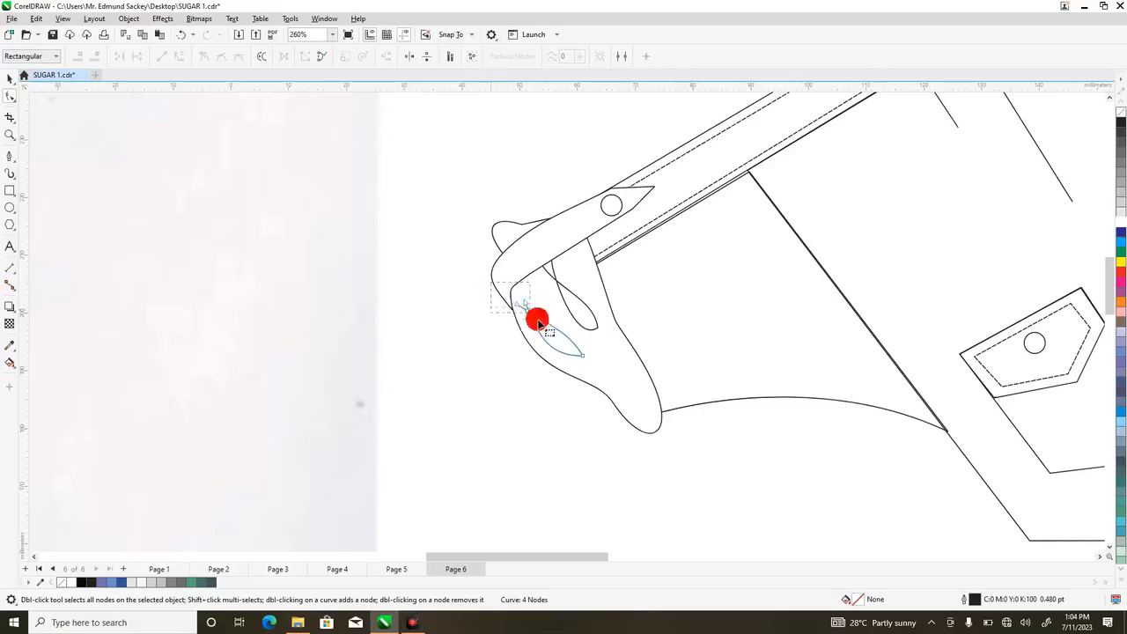
- Reshape the lower fold of the front left cuff so one end meets the cuff's outer edge and its tip sits lower
click(534, 315)
drag(530, 317, 519, 327)
click(523, 324)
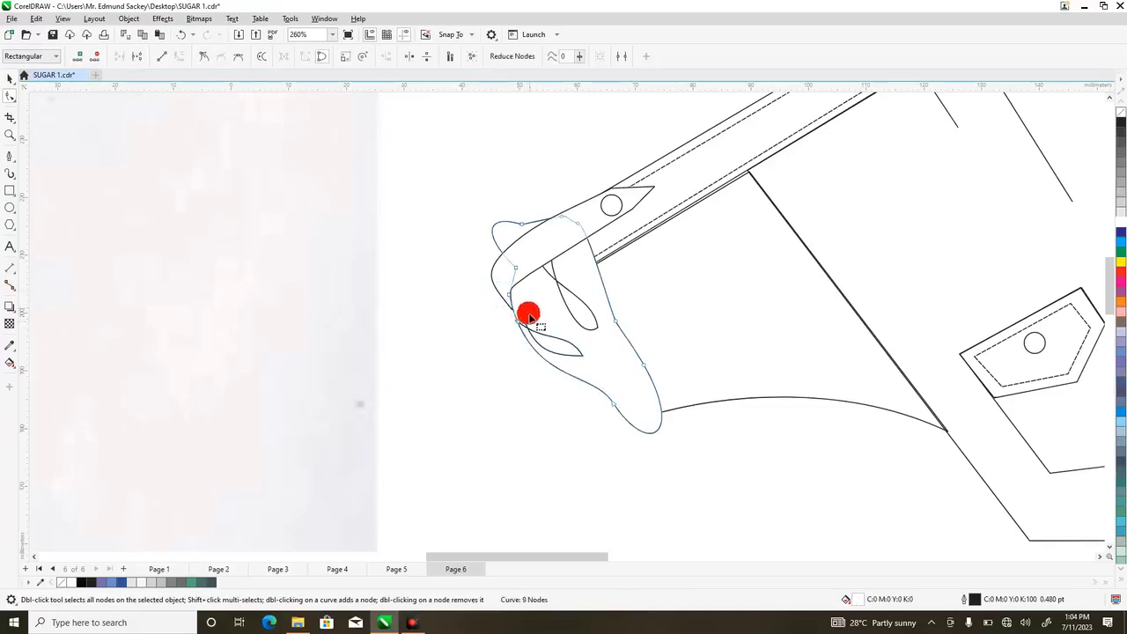
click(529, 328)
drag(520, 325, 589, 371)
click(524, 322)
click(314, 298)
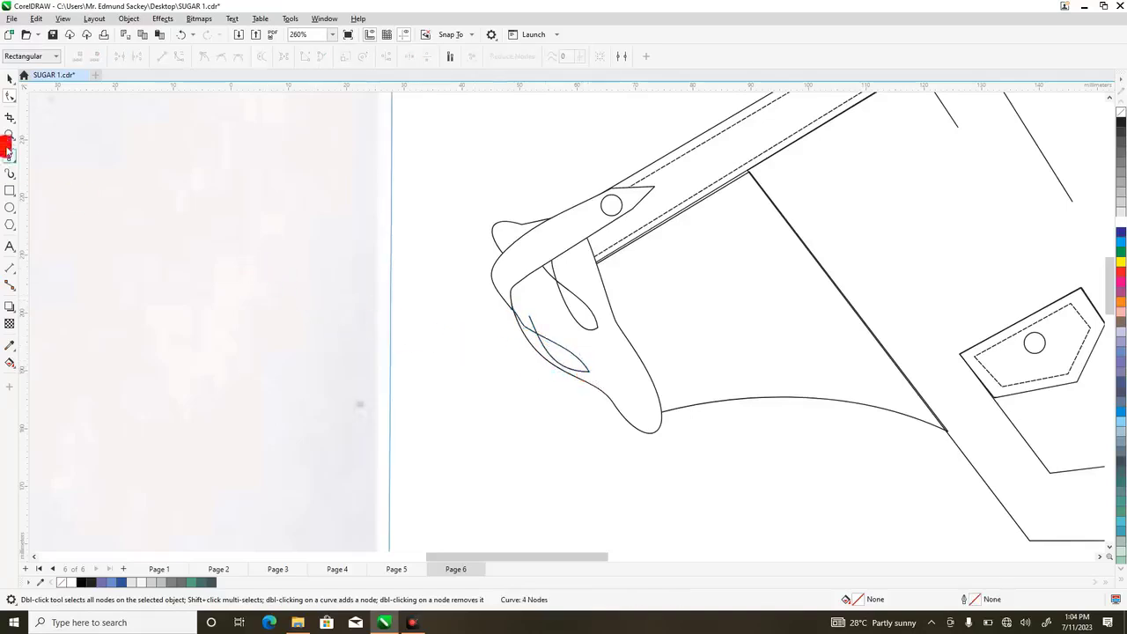
- Move the scanned sketch further left, completely clear of the page
click(9, 136)
right_click(153, 158)
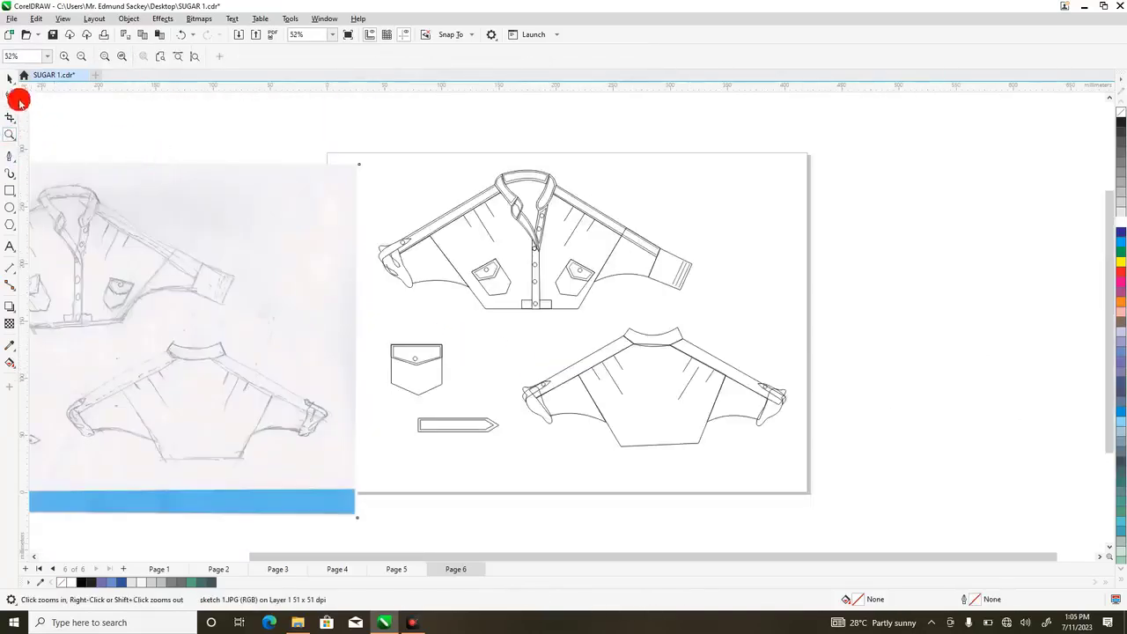
click(7, 78)
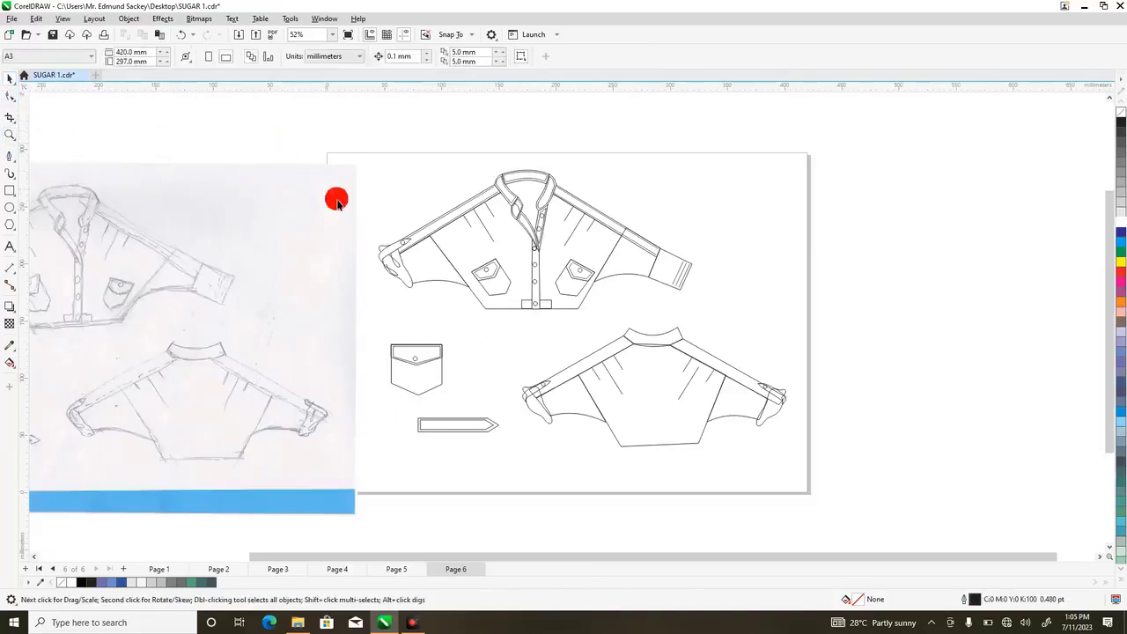
click(291, 196)
mouse_move(299, 207)
mouse_down()
mouse_move(373, 252)
mouse_move(405, 291)
mouse_move(395, 272)
mouse_up()
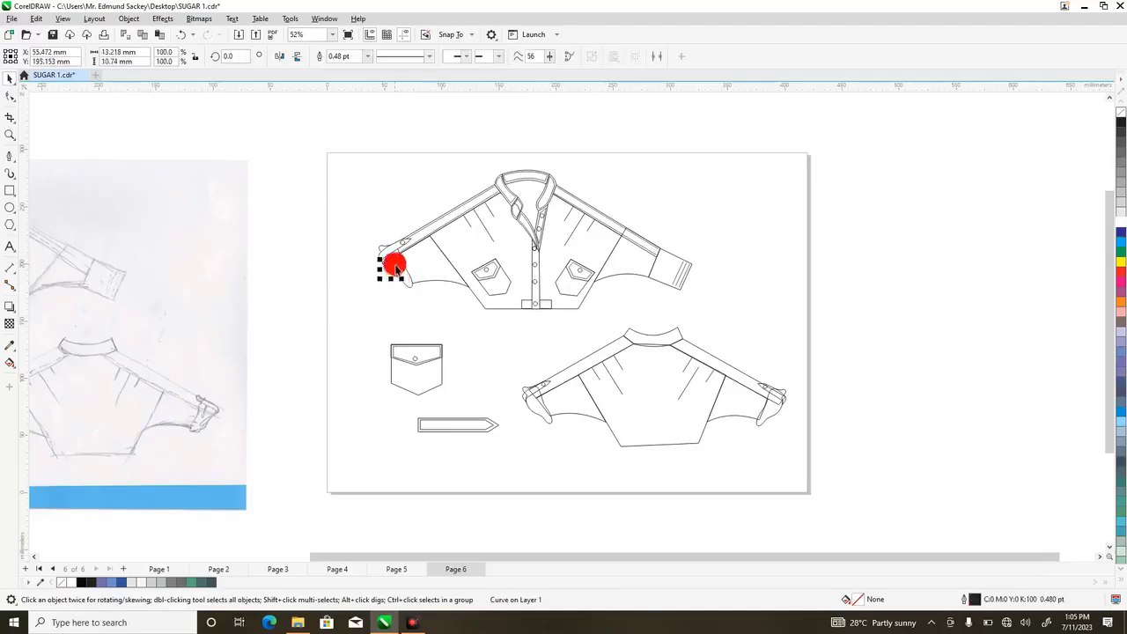
- Copy both cuff folds onto the back view's left rolled cuff and place them against the strap's lower edge
drag(300, 236, 539, 410)
shift+click(390, 258)
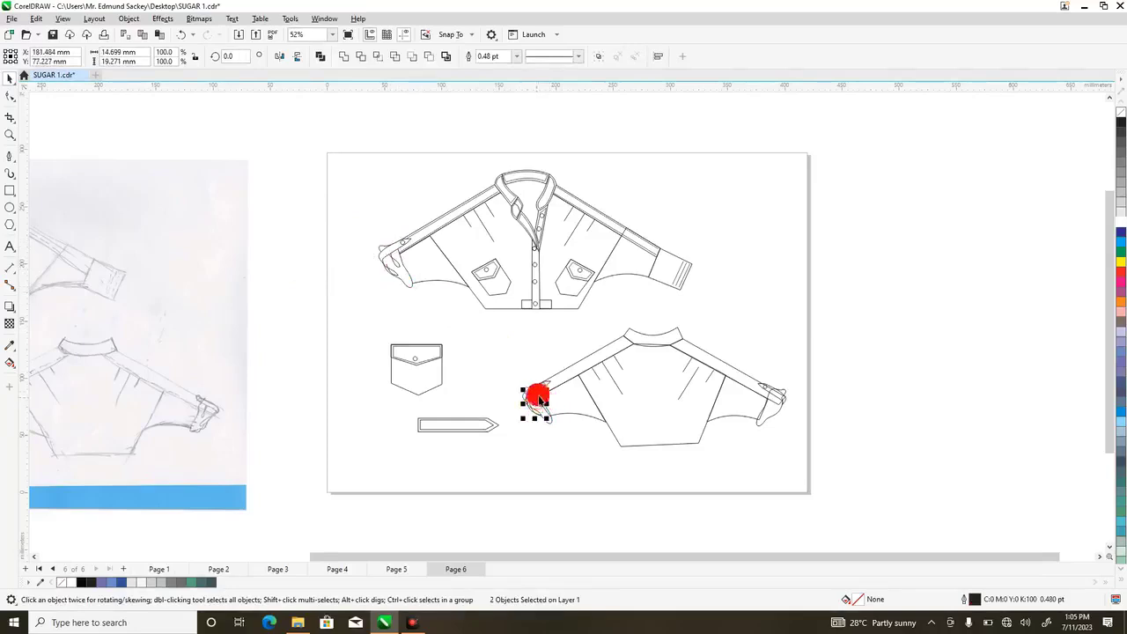
drag(550, 392, 547, 395)
click(9, 134)
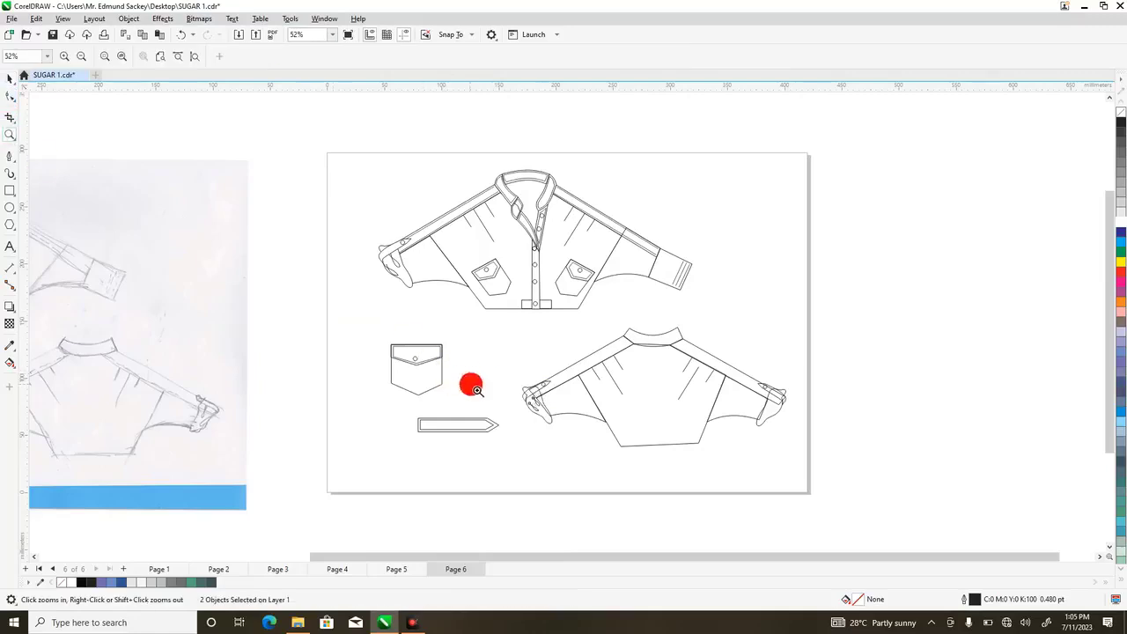
drag(472, 385, 594, 447)
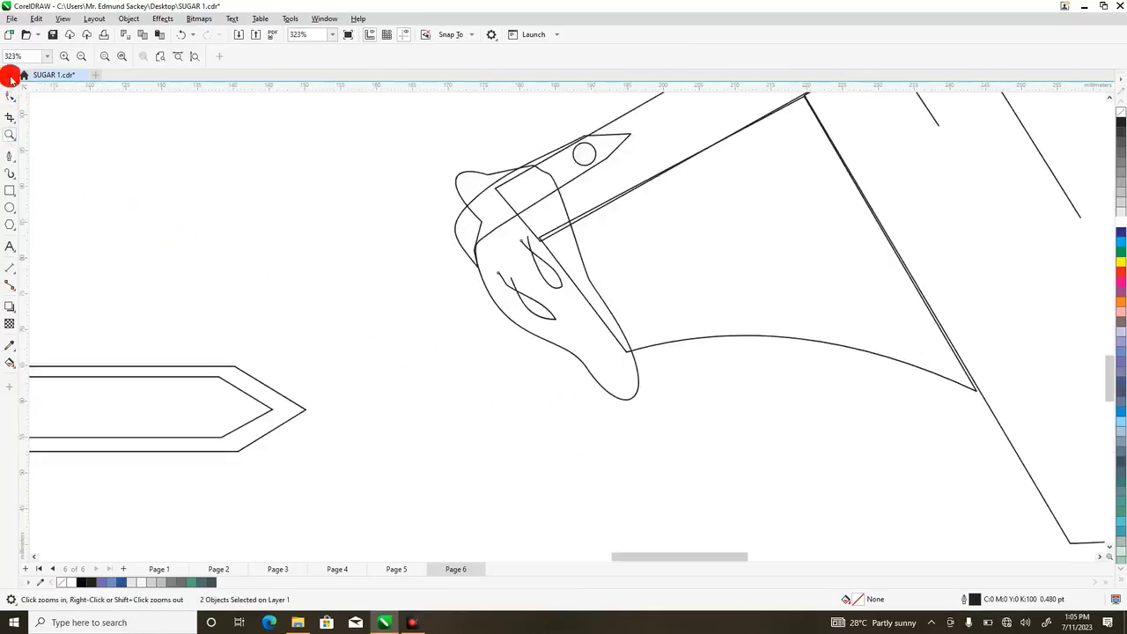
click(10, 78)
drag(531, 277, 508, 266)
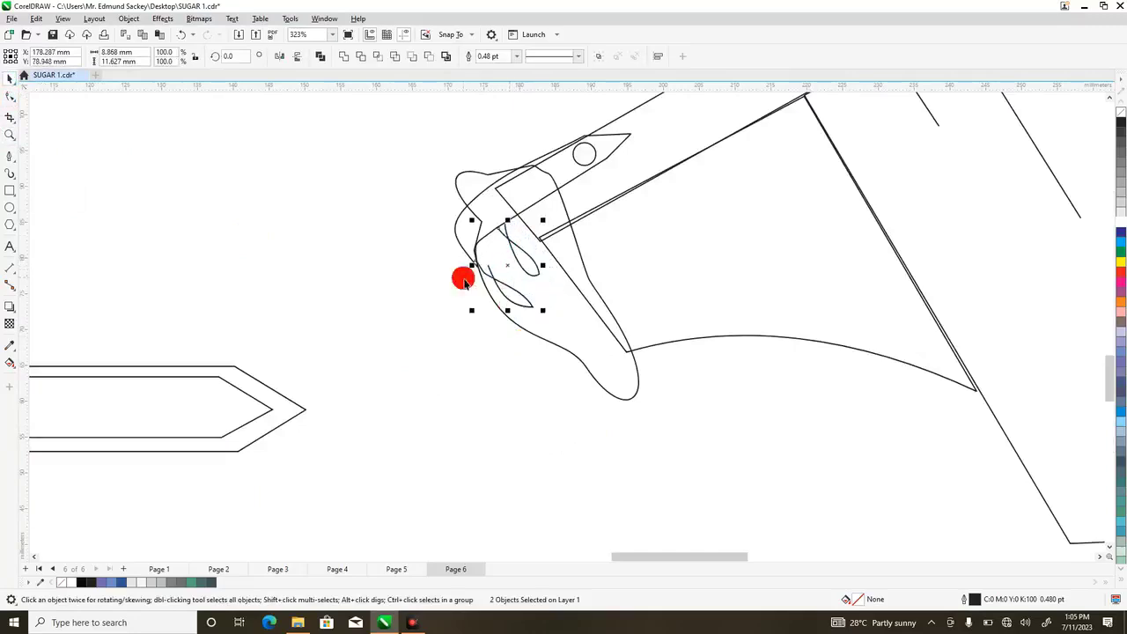
- Fill the body of the back view's left rolled cuff with white to hide the sleeve lines behind it
click(370, 297)
click(550, 217)
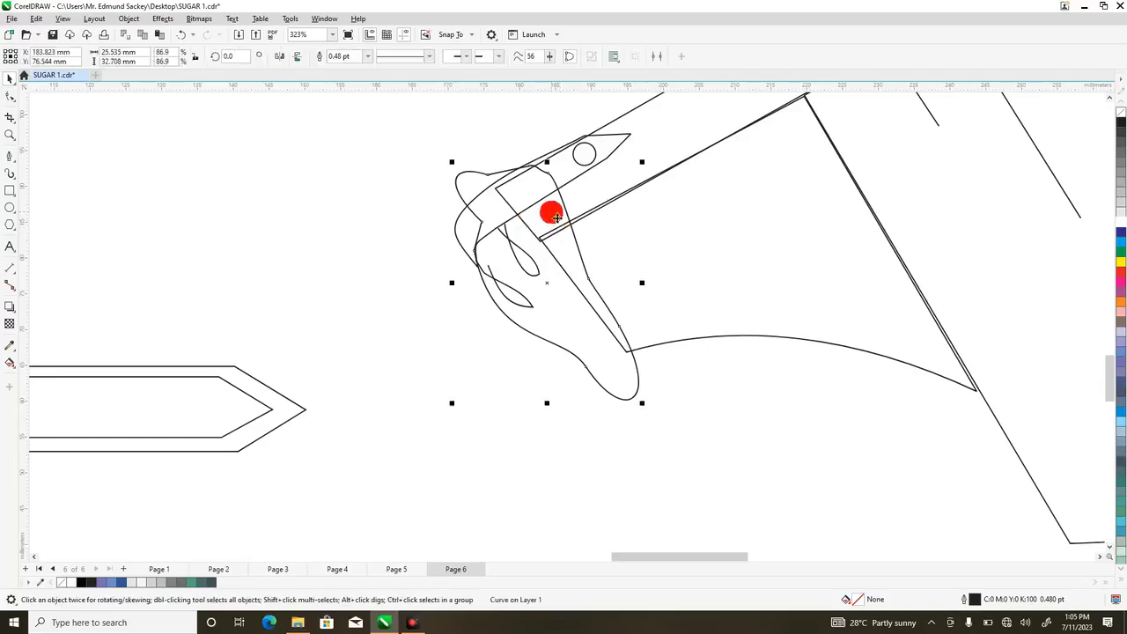
click(1120, 227)
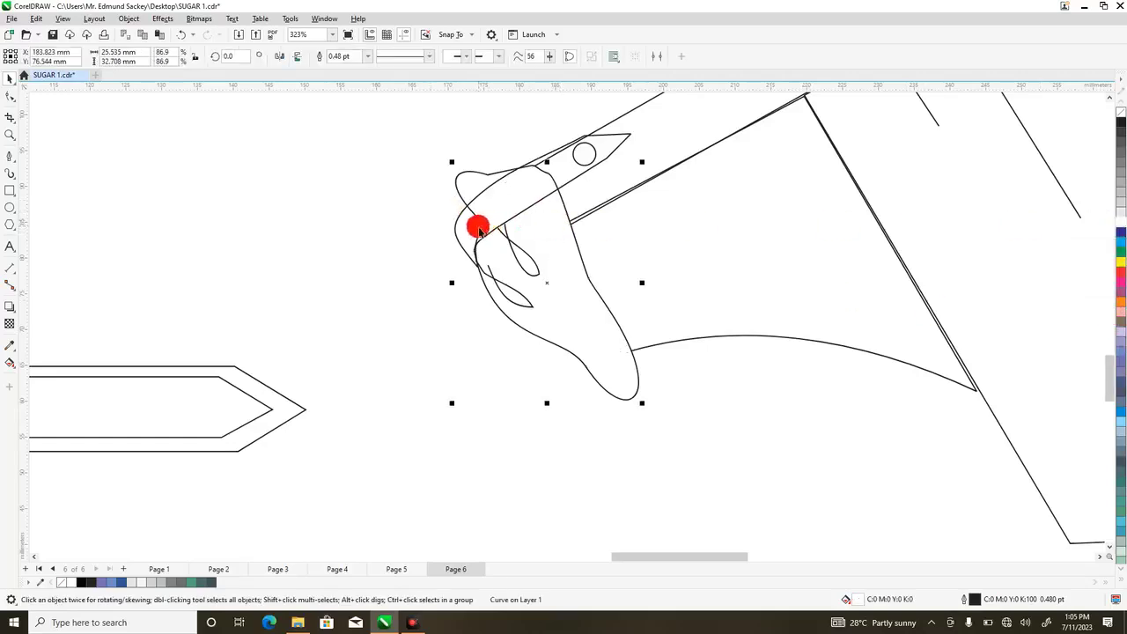
- Bring the strap on the back view's left cuff to the front of the page and fill it white
click(465, 222)
right_click(466, 223)
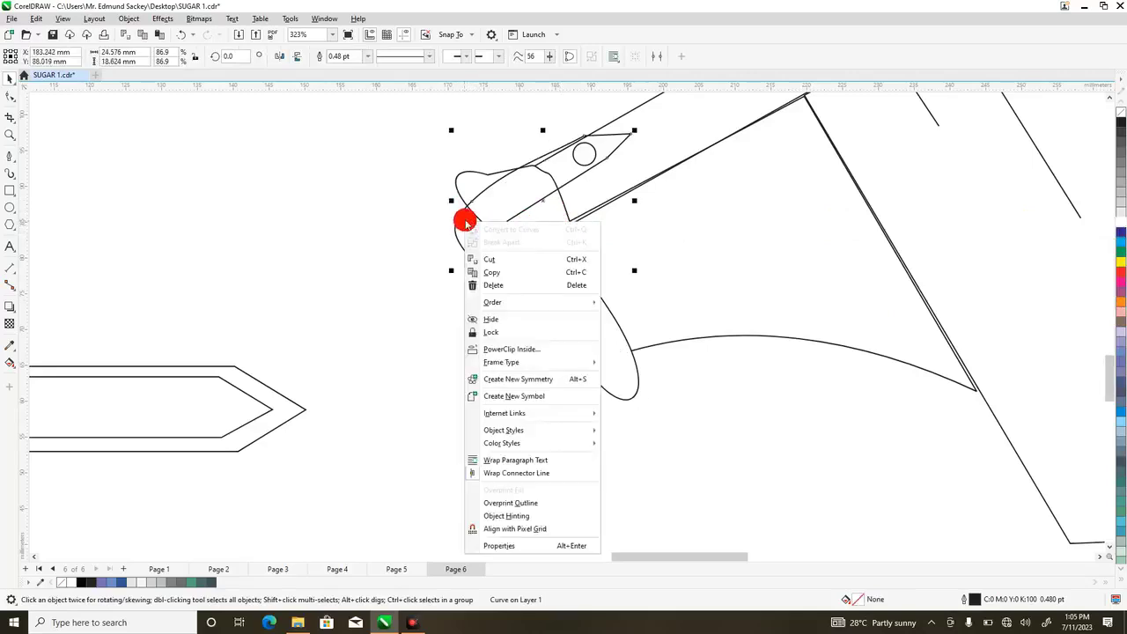
mouse_move(558, 302)
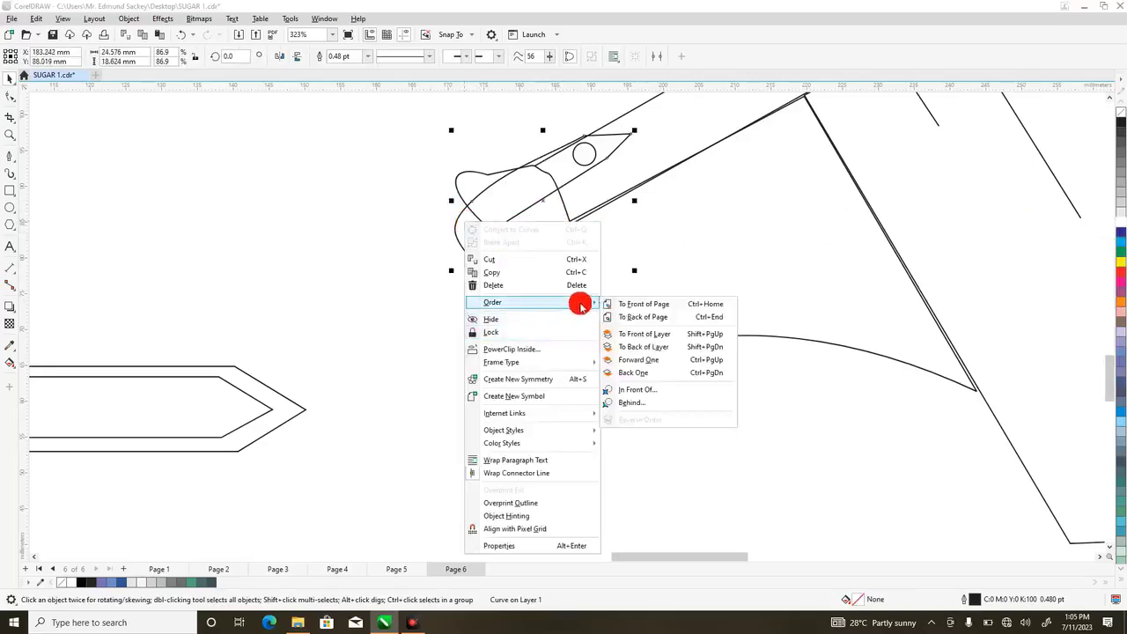
click(627, 303)
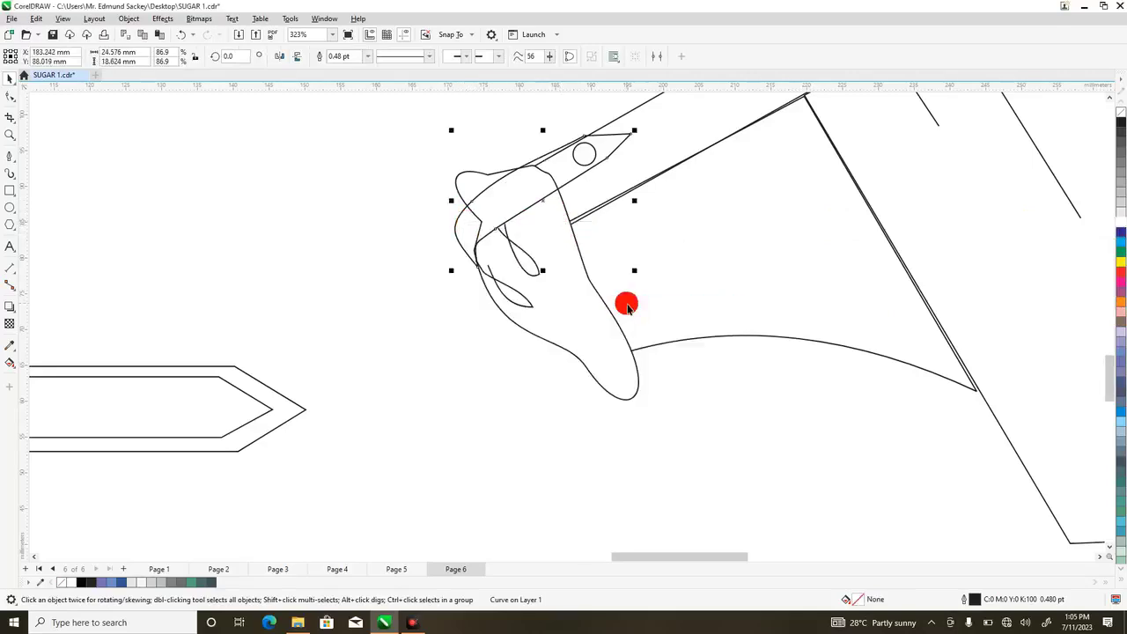
click(1120, 220)
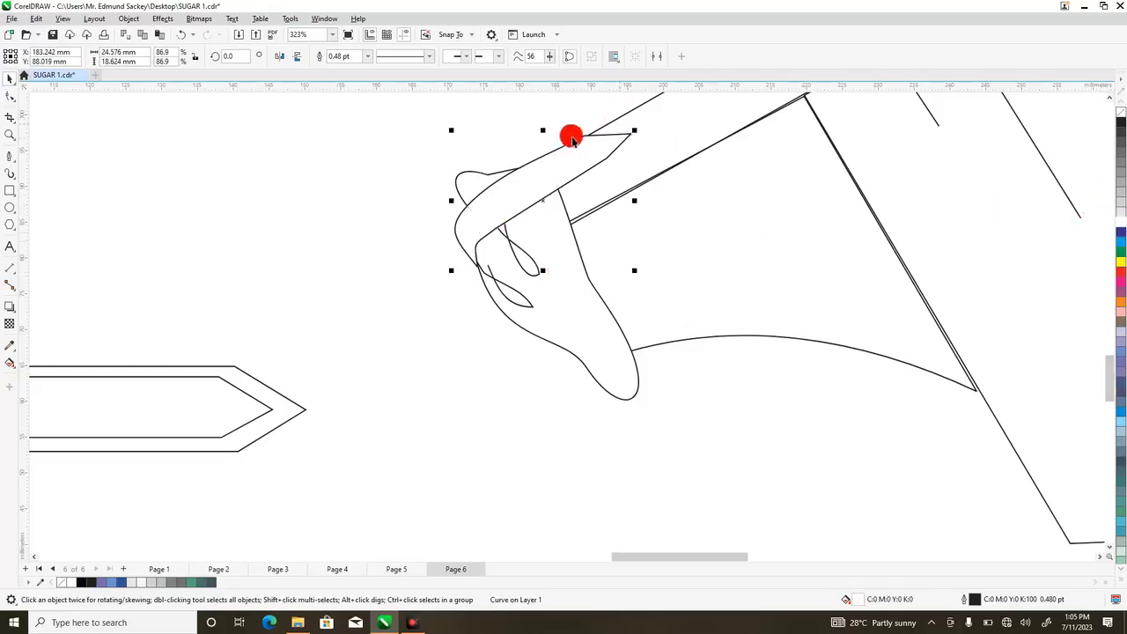
- Select the button circle hidden behind the back left cuff's strap and bring it in front of the strap
click(525, 114)
alt+click(584, 152)
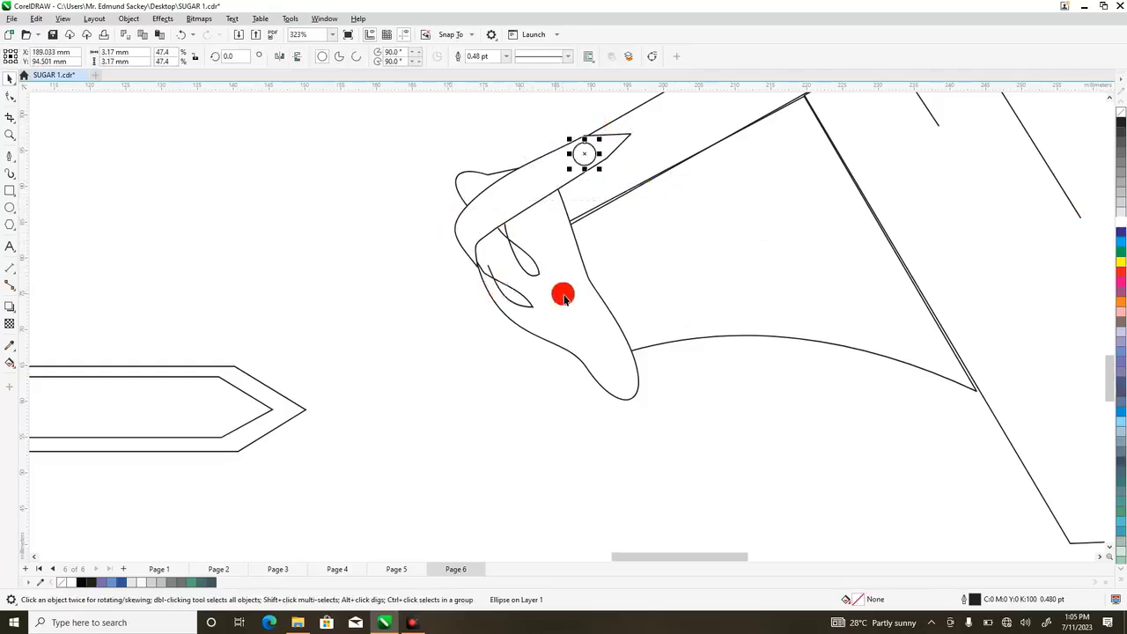
click(9, 132)
scroll(197, 156, down, 3)
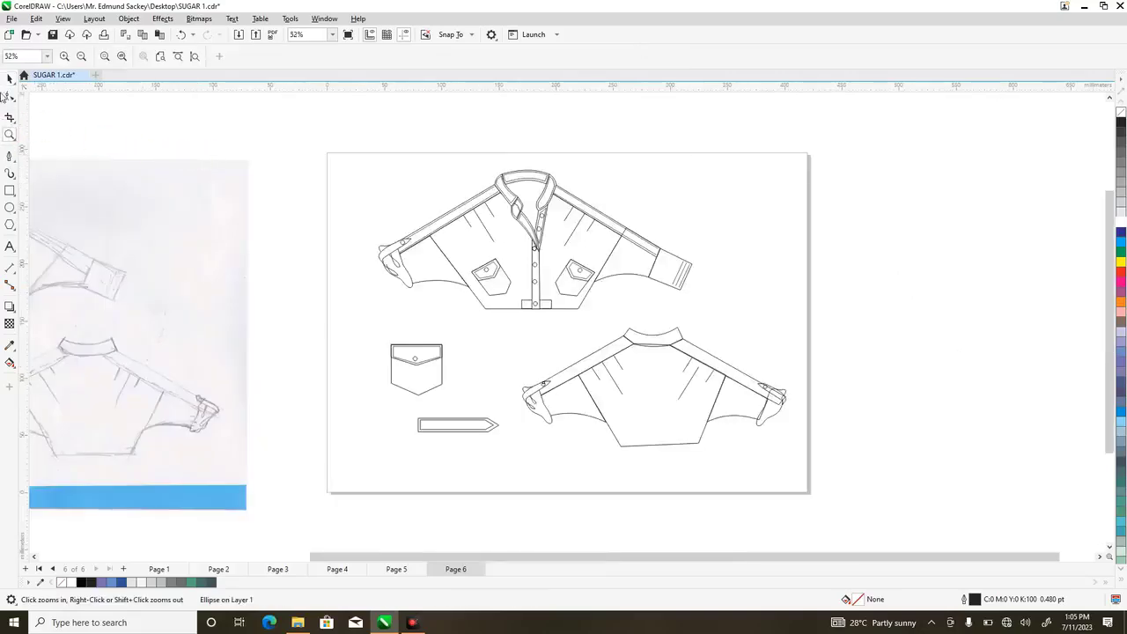
click(9, 79)
click(366, 354)
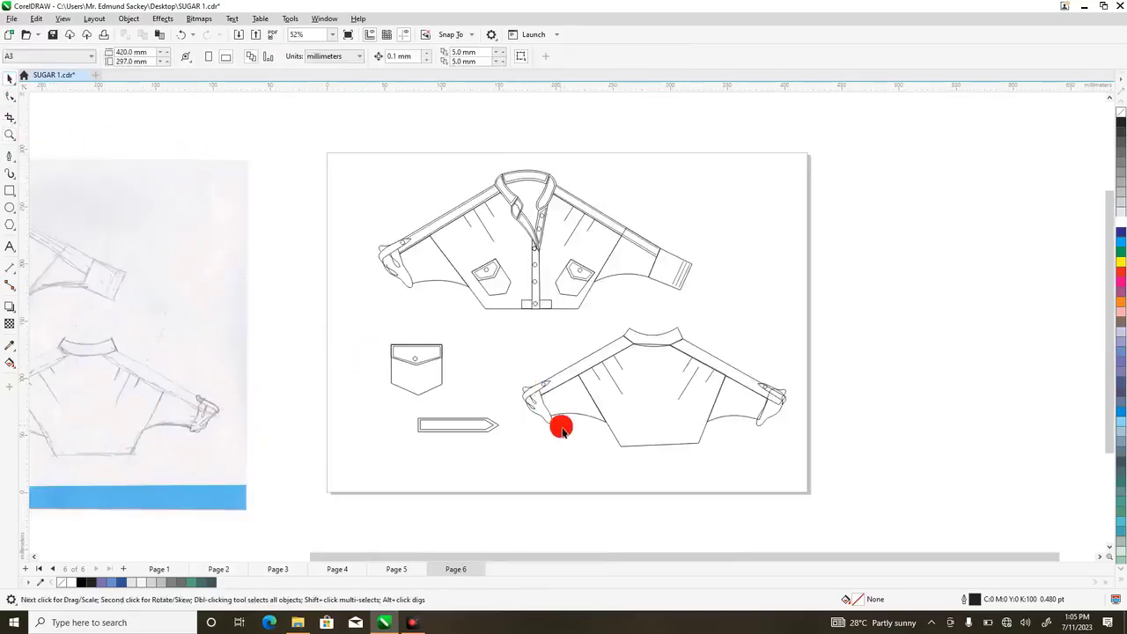
- Delete the rolled cuff pieces at the right sleeve end of the back view
scroll(1099, 279, down, 2)
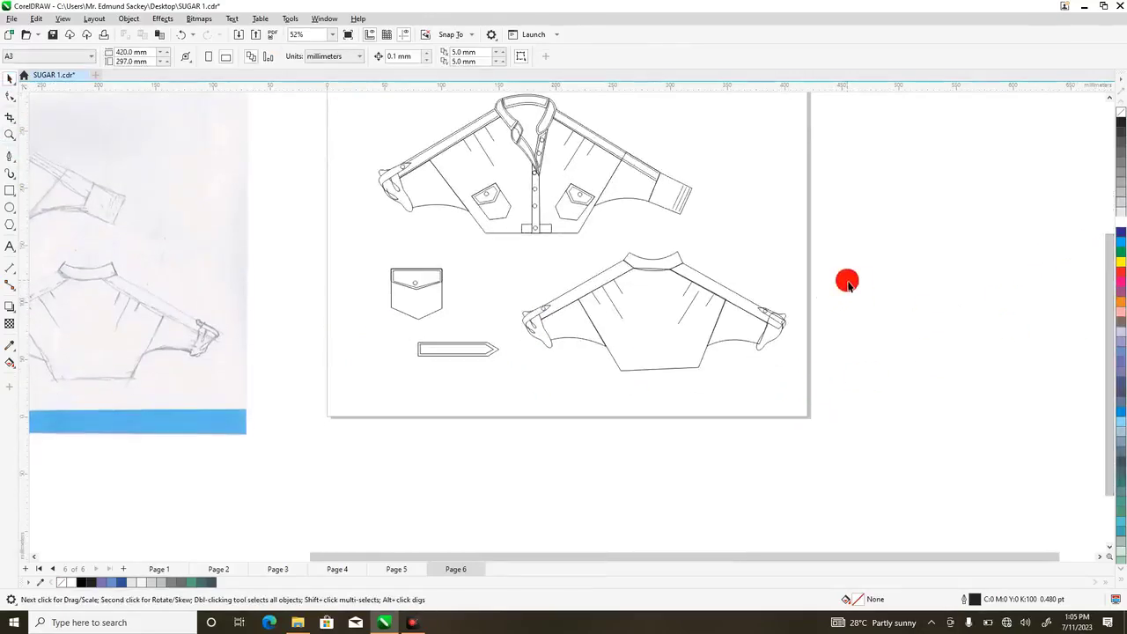
drag(835, 284, 745, 377)
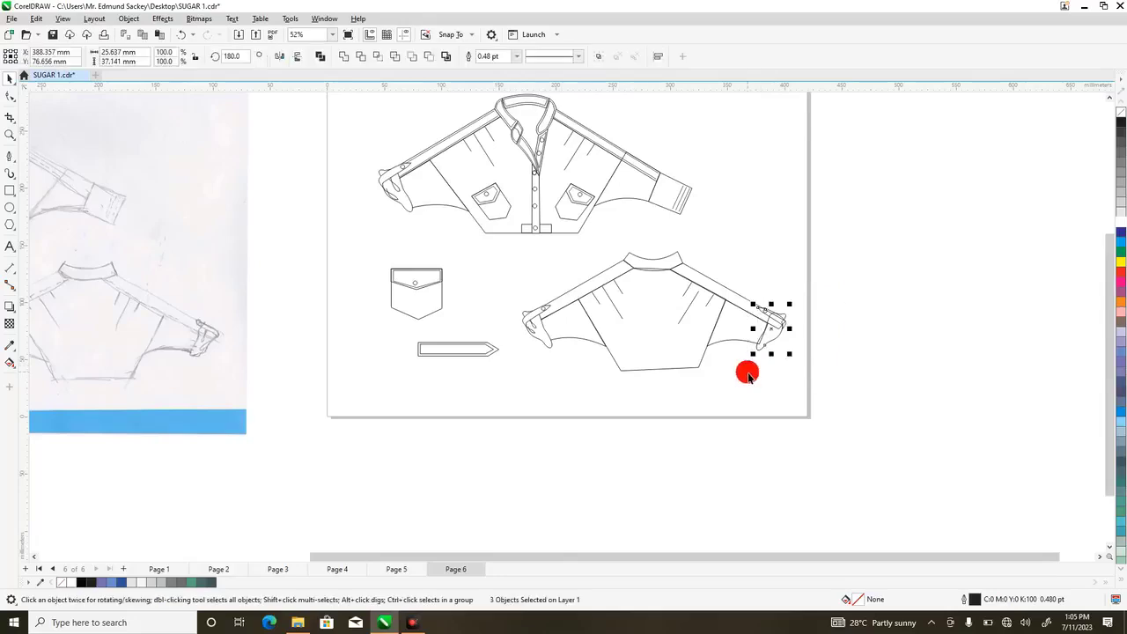
key(Delete)
- Copy the back view's left rolled cuff with its strap and button to the right sleeve end and mirror the copy horizontally
drag(518, 374, 572, 280)
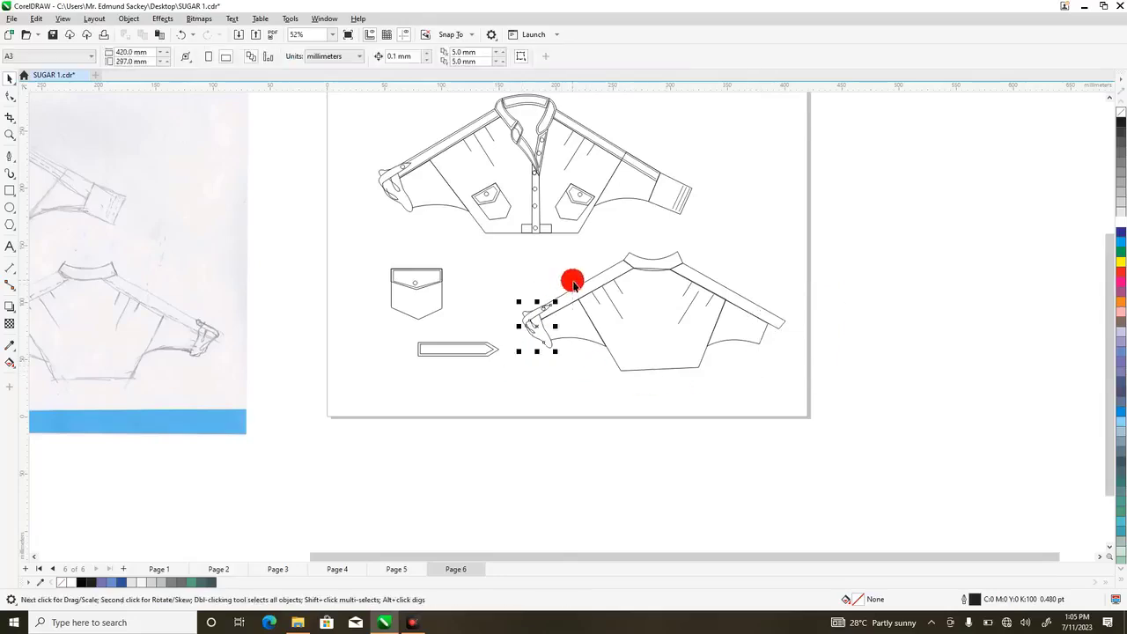
drag(539, 323, 768, 324)
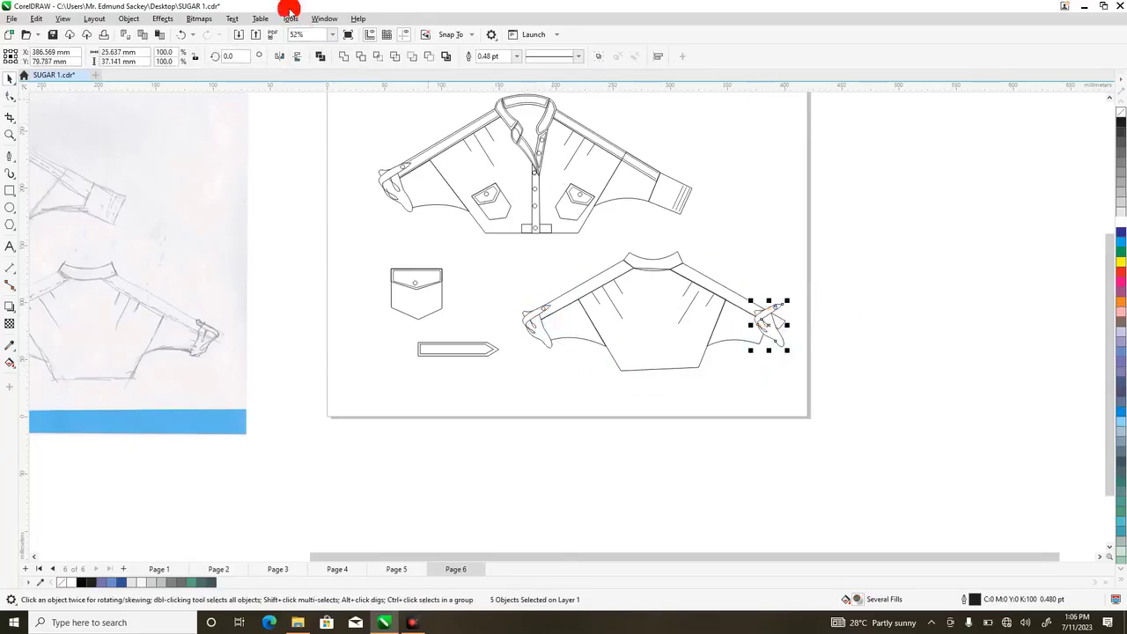
click(279, 57)
click(898, 338)
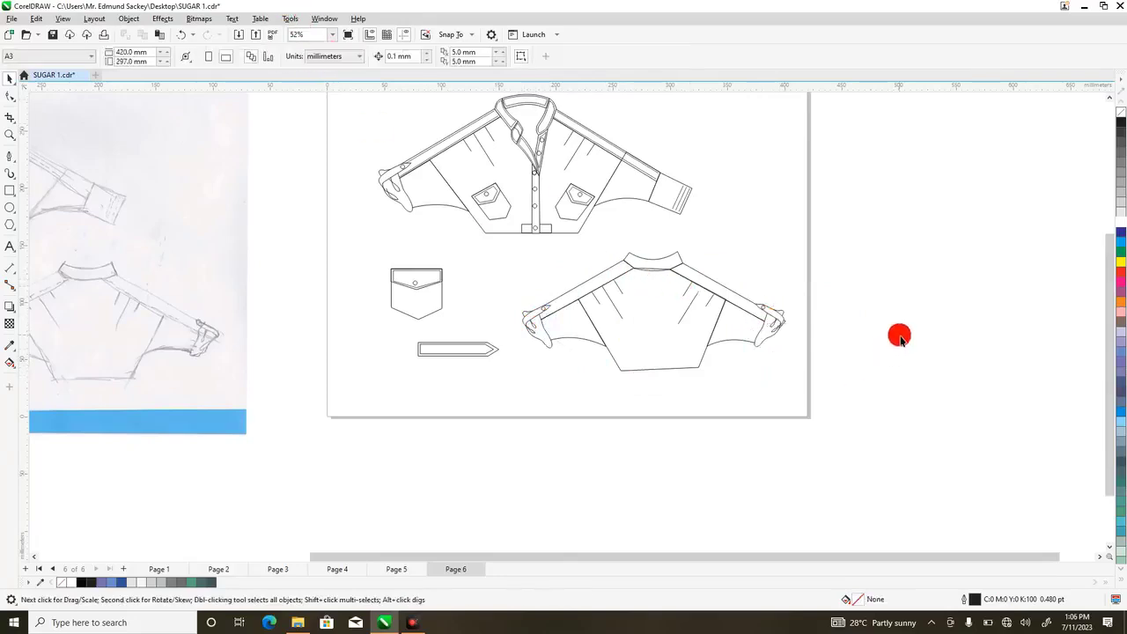
- Nudge the mirrored right cuff about 2 mm down and 0.3 mm left to fit the sleeve end
drag(845, 284, 731, 365)
click(853, 307)
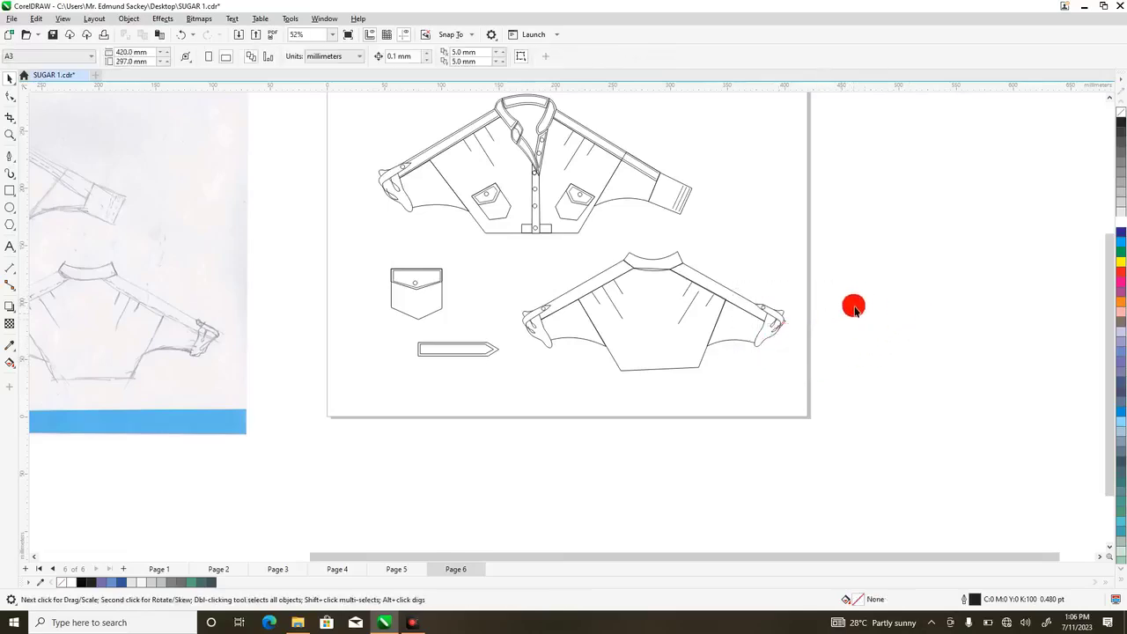
drag(867, 290, 730, 352)
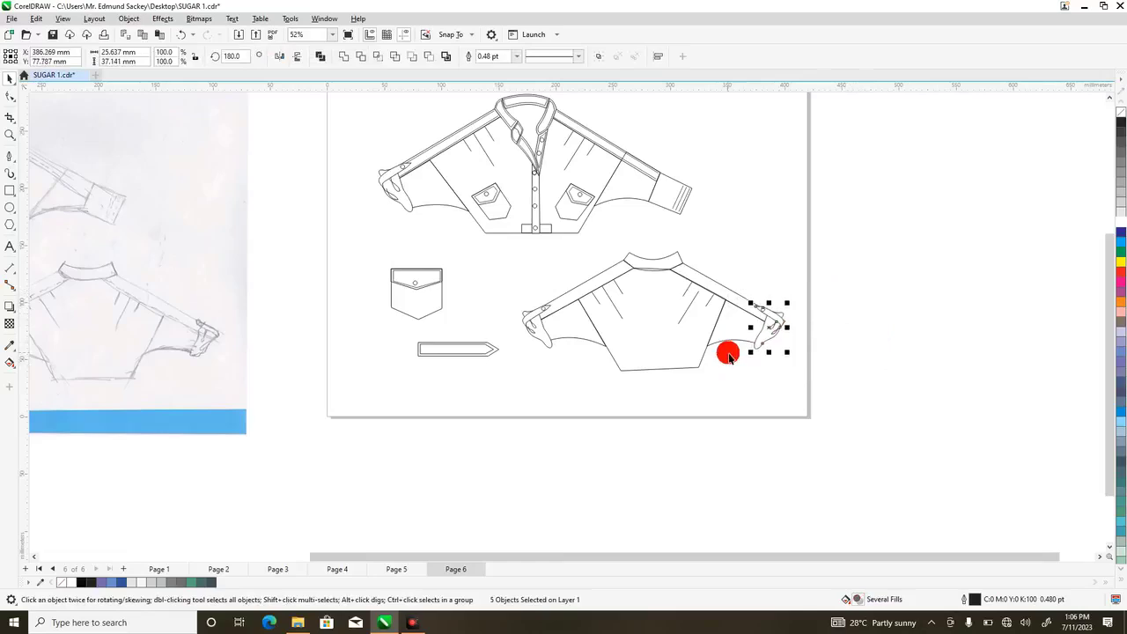
click(840, 327)
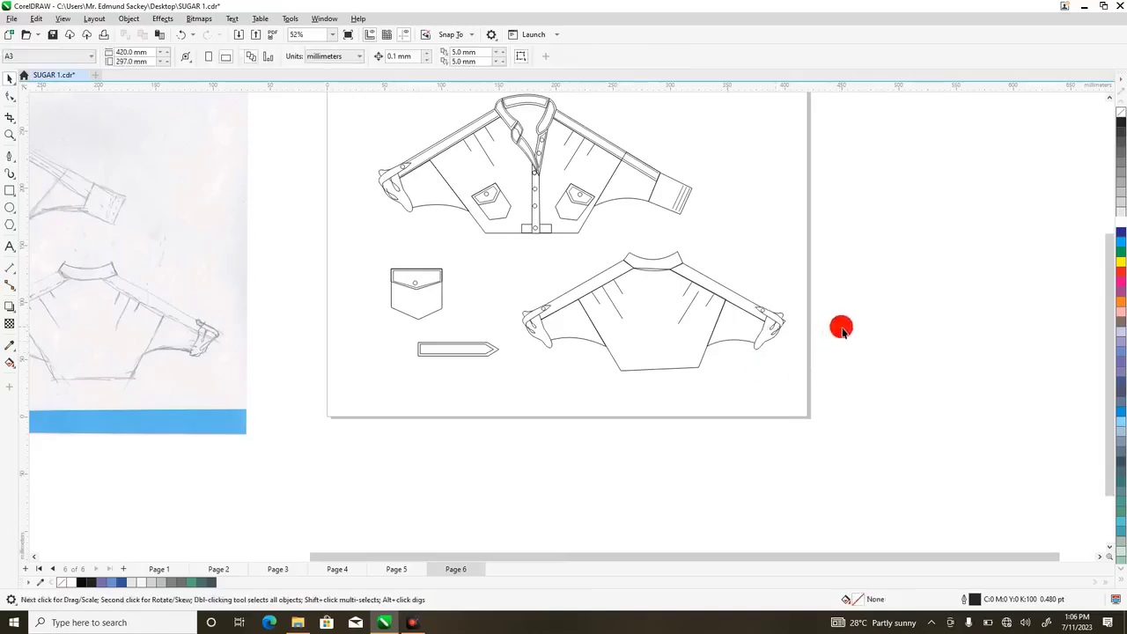
- Adjust the end nodes of the back view's right shoulder strip so it stays within the rolled cuff
click(733, 298)
click(908, 304)
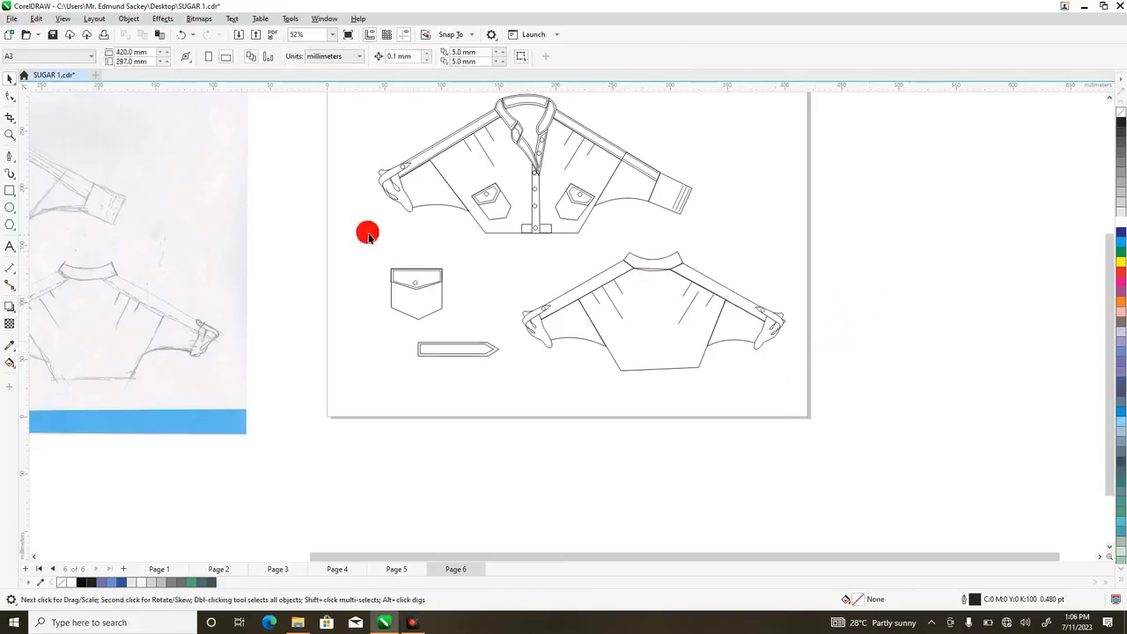
click(9, 97)
click(746, 304)
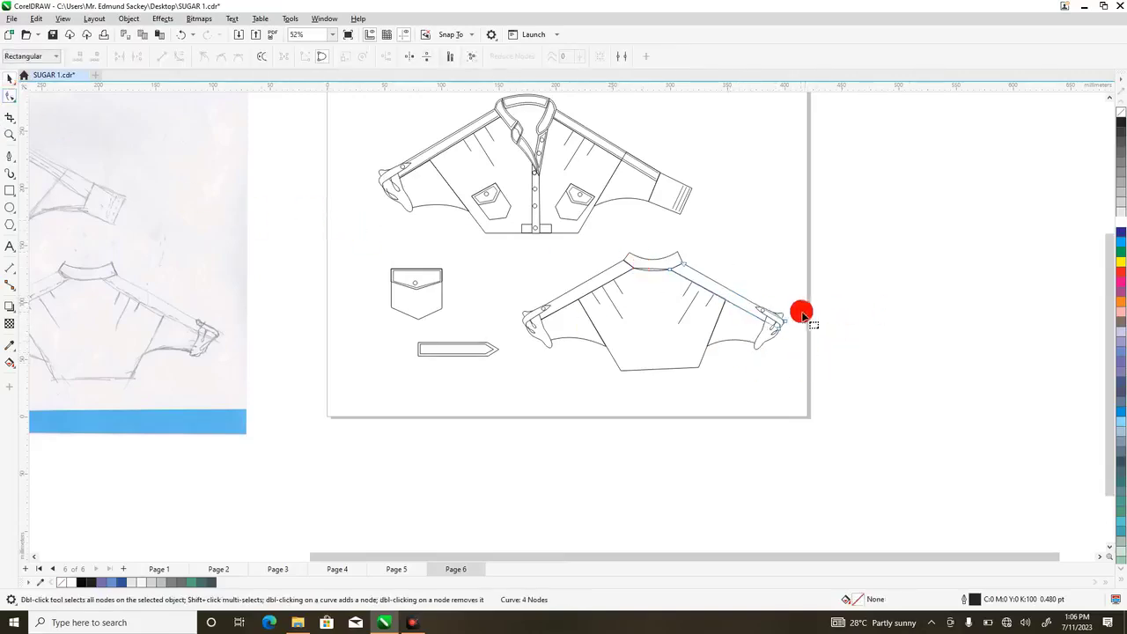
click(775, 328)
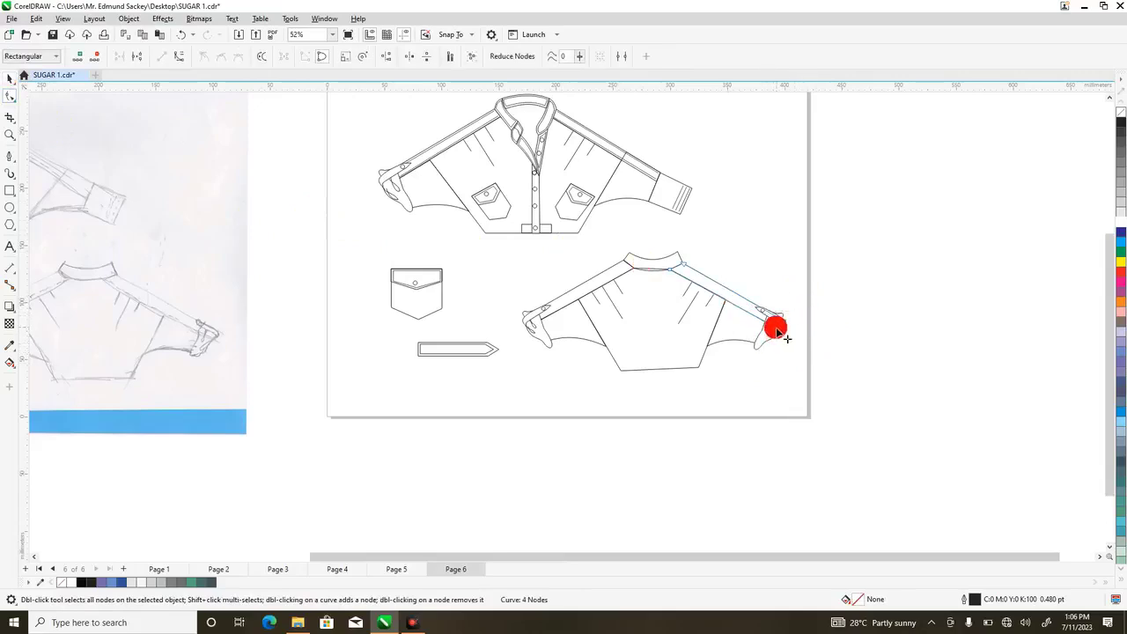
click(877, 324)
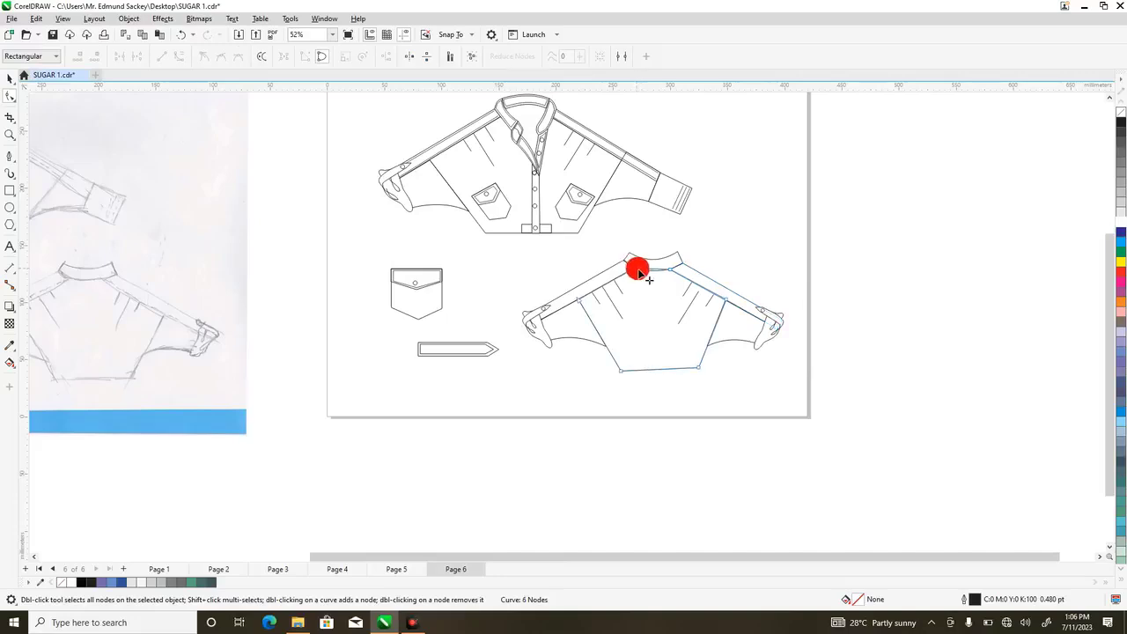
- Bring the back view's collar to the front of the page and fill it white to hide the neckline edges behind it
click(10, 136)
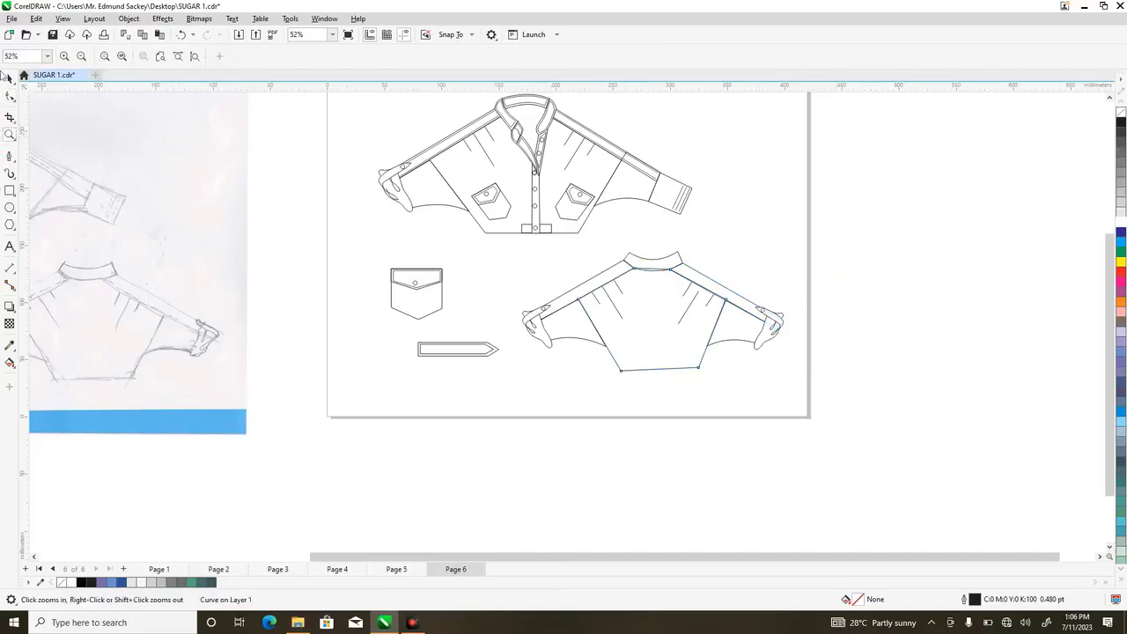
click(9, 79)
click(593, 292)
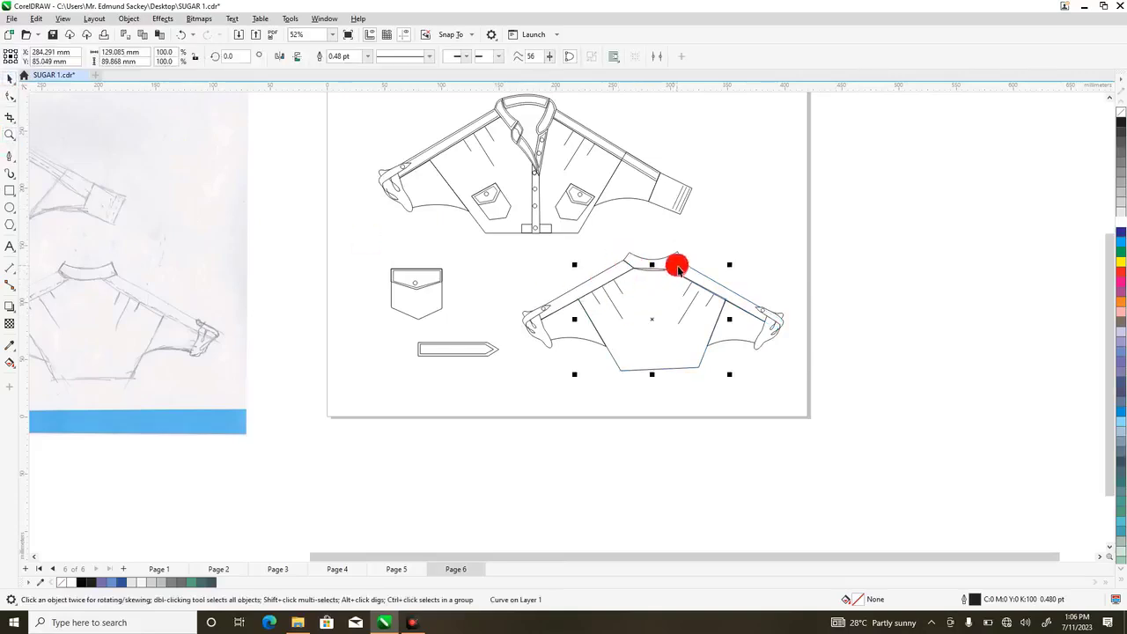
click(11, 135)
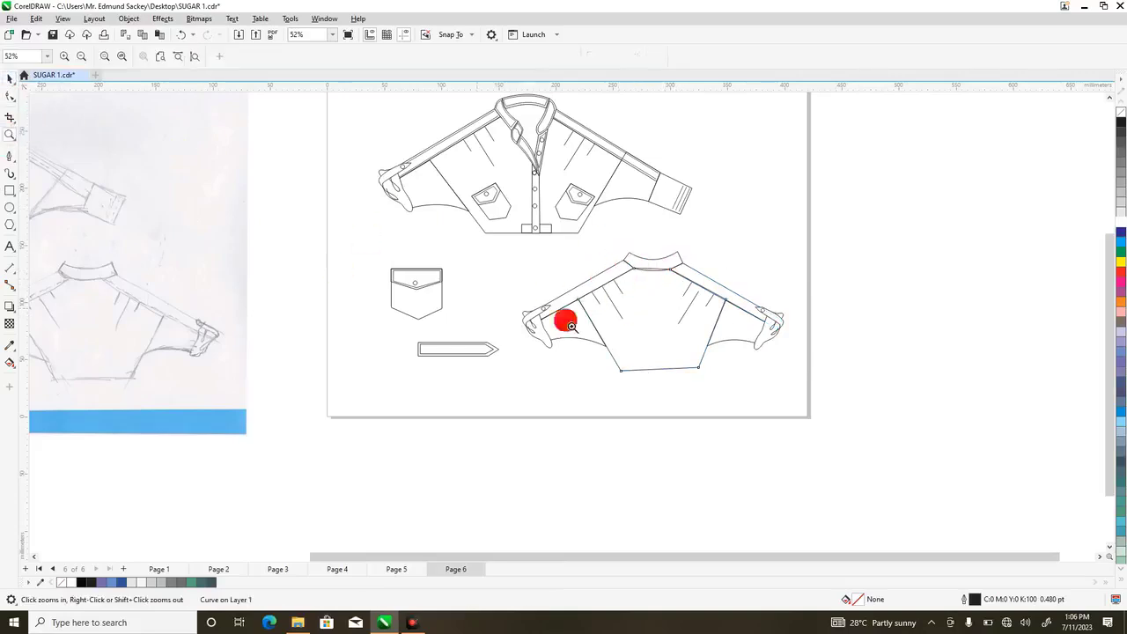
drag(573, 239, 752, 315)
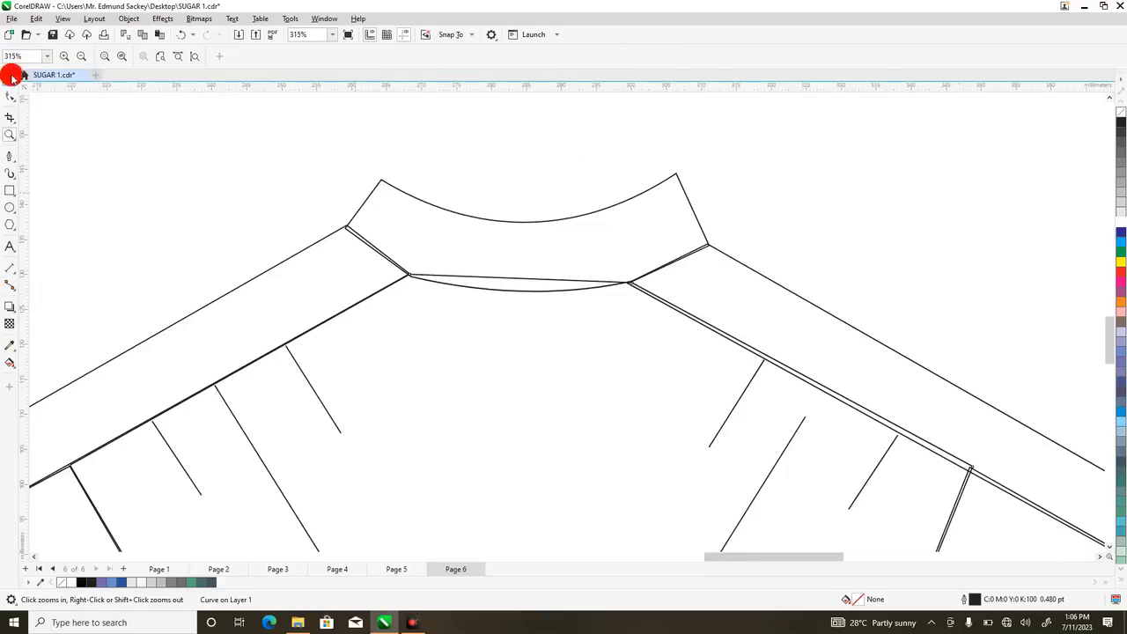
key(space)
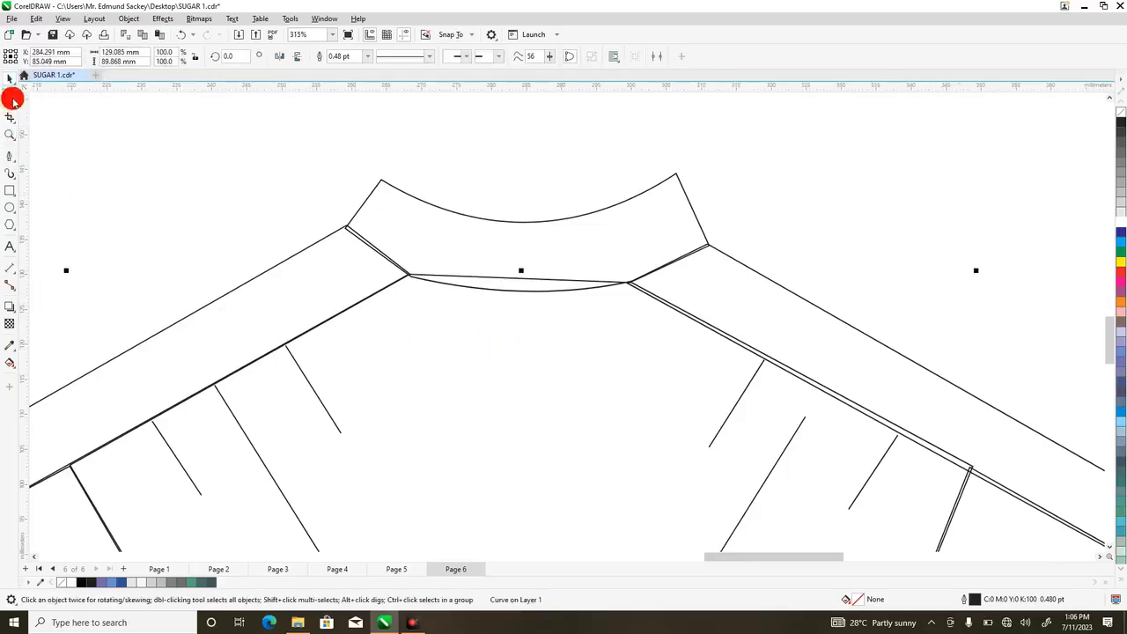
click(272, 183)
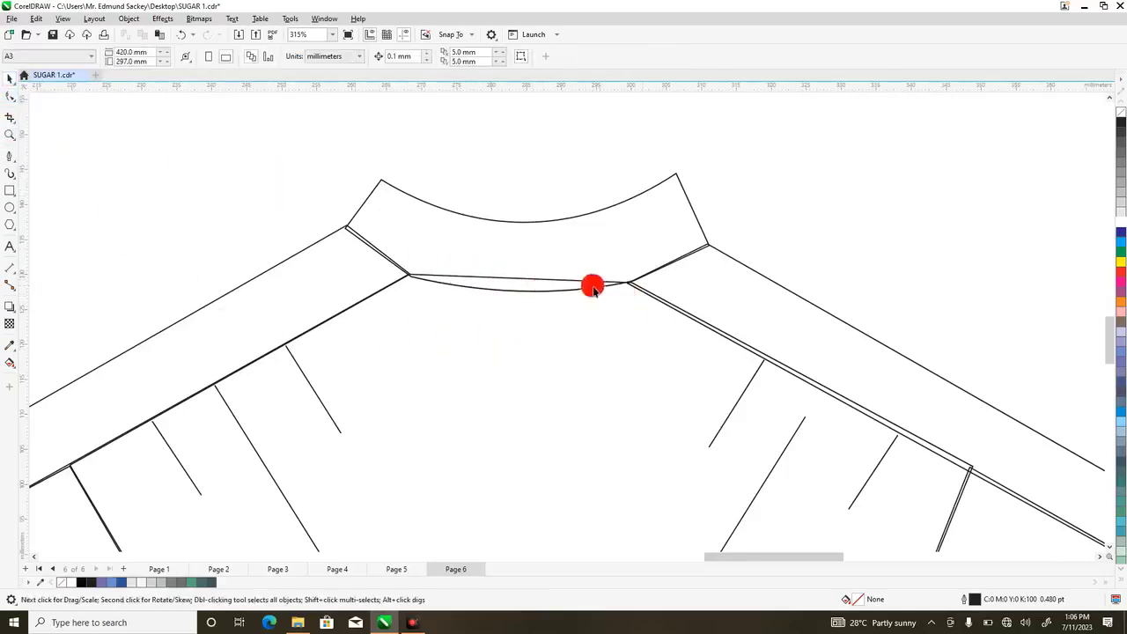
click(418, 247)
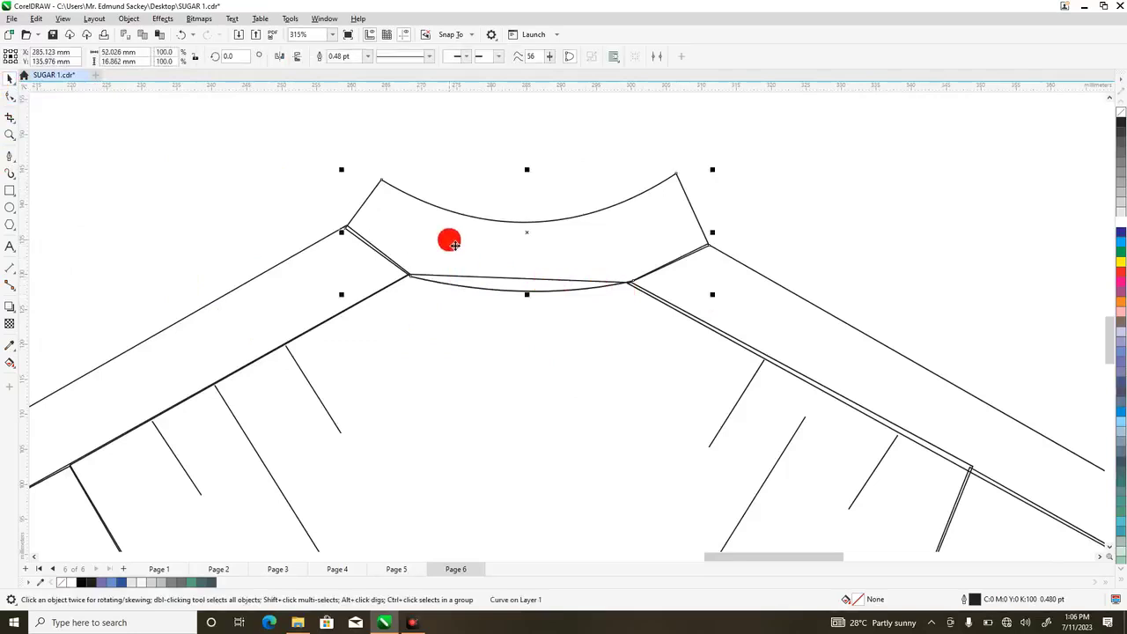
right_click(451, 243)
mouse_move(544, 320)
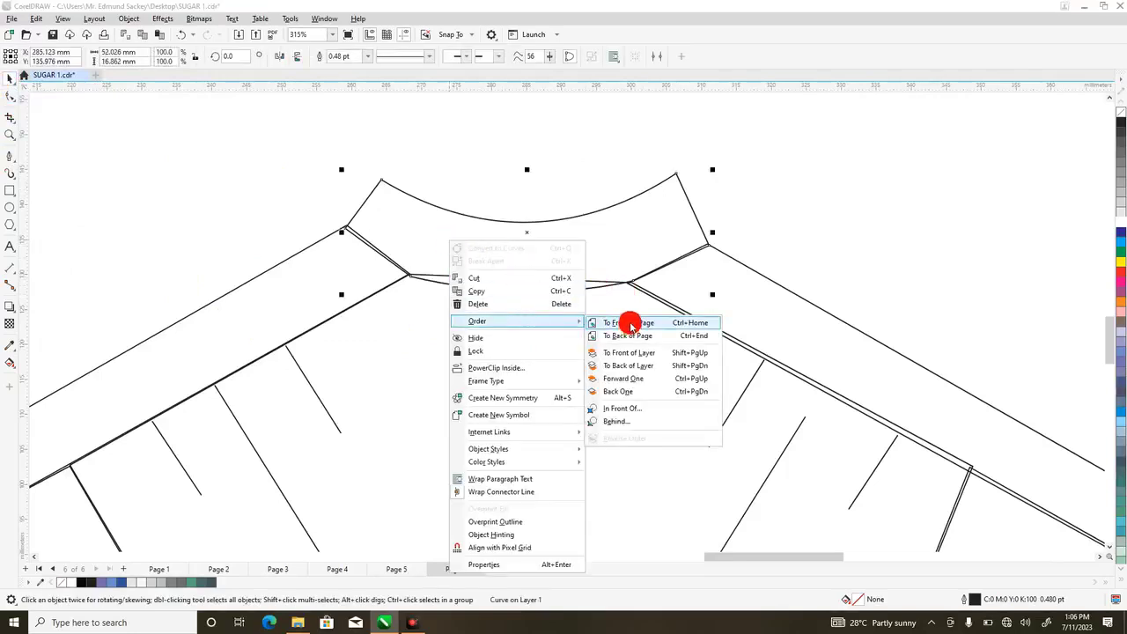
click(631, 324)
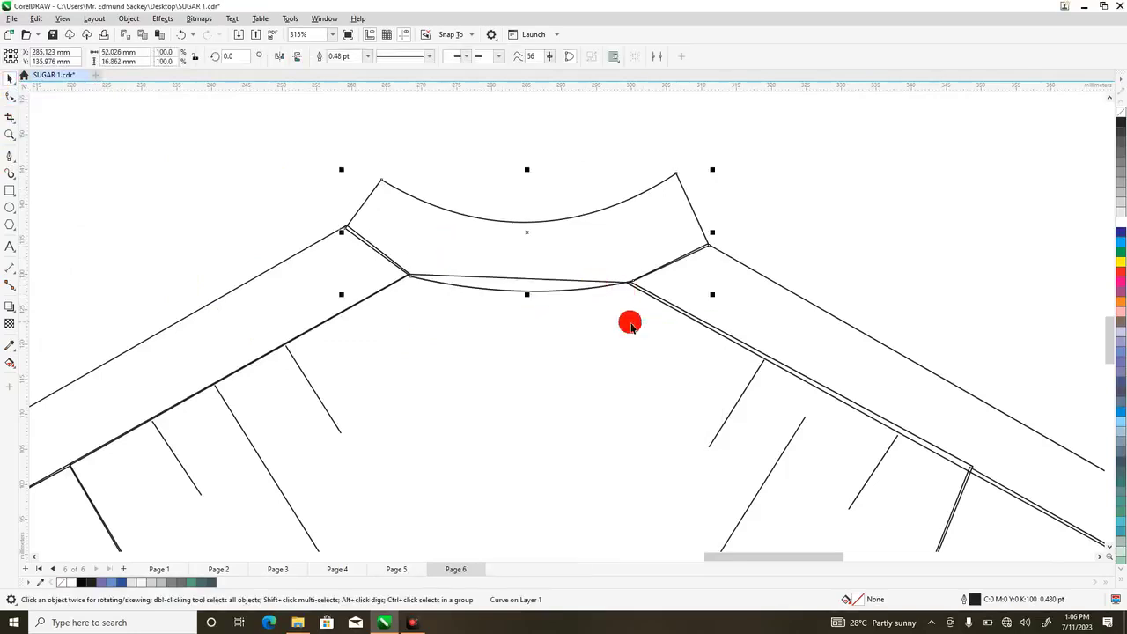
click(1120, 226)
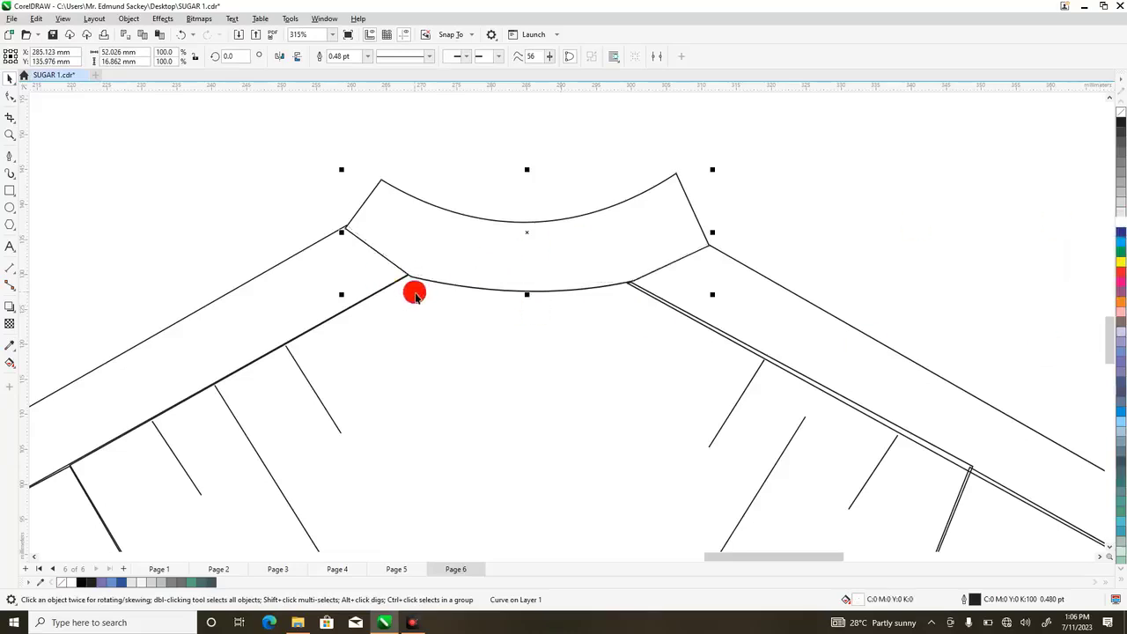
- Reshape the back view's body and right sleeve so their shared upper armhole corner meets the shoulder strip's lower edge
click(14, 100)
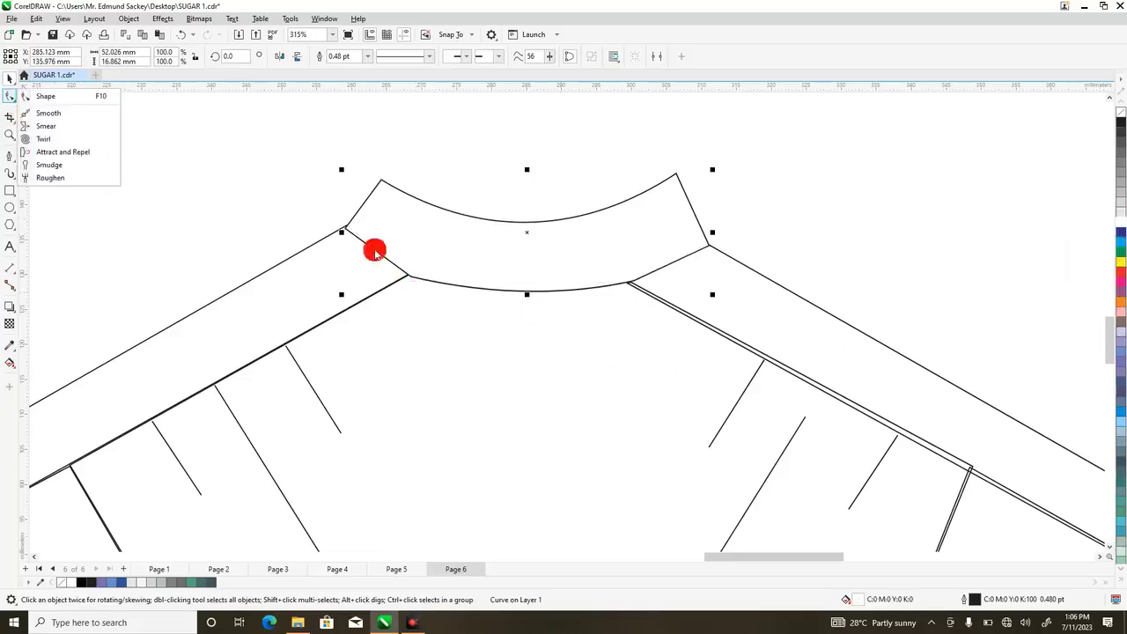
click(855, 384)
click(11, 98)
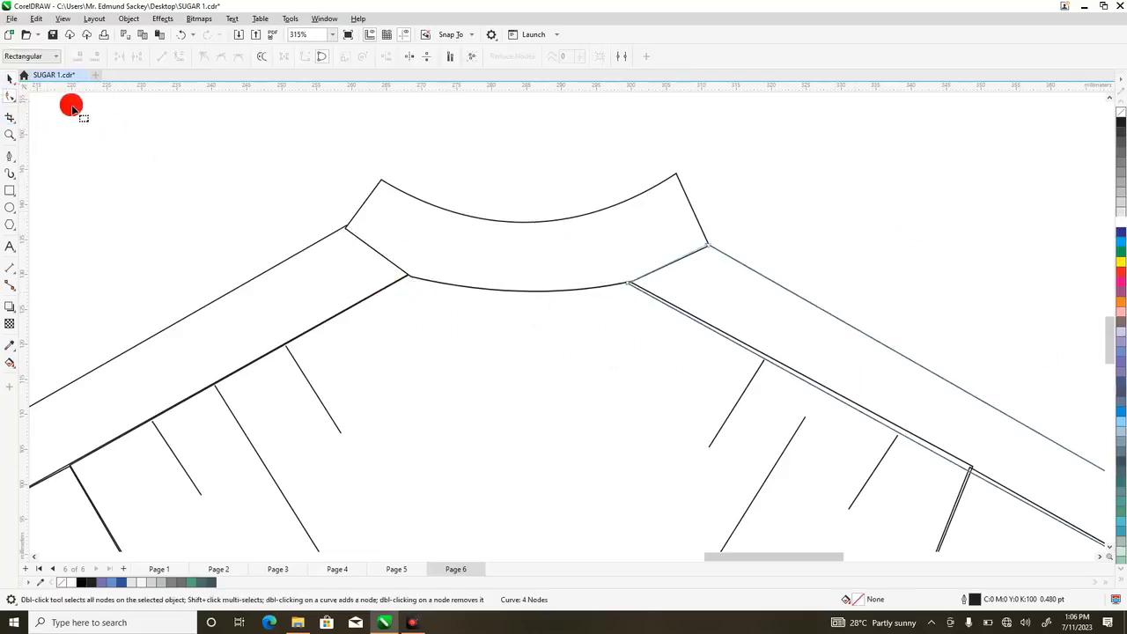
click(955, 462)
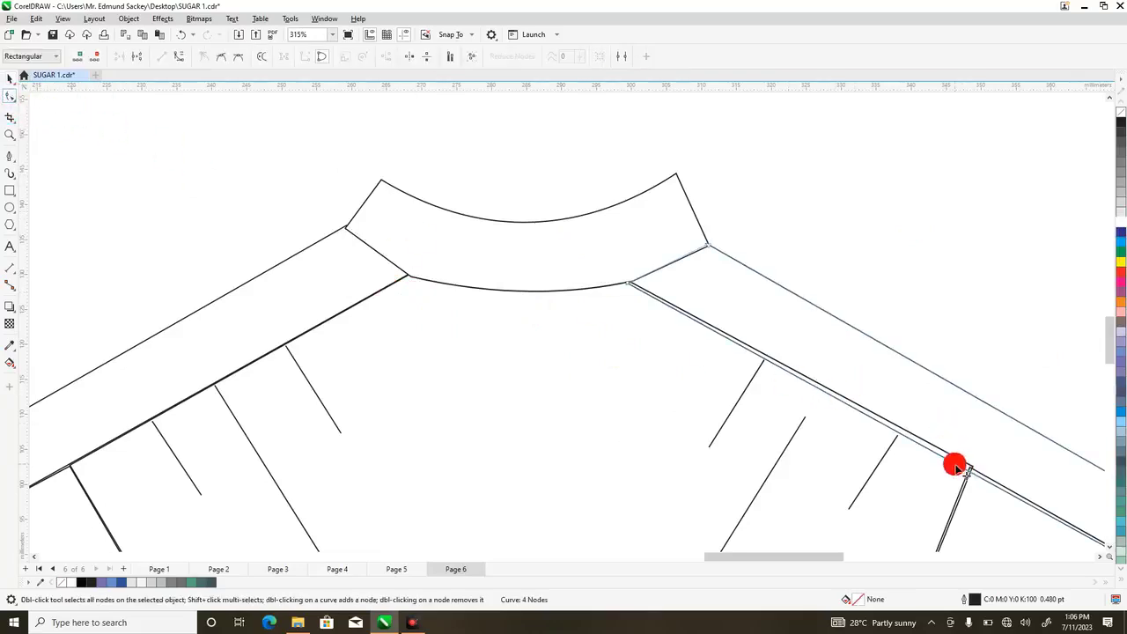
click(972, 467)
click(972, 467)
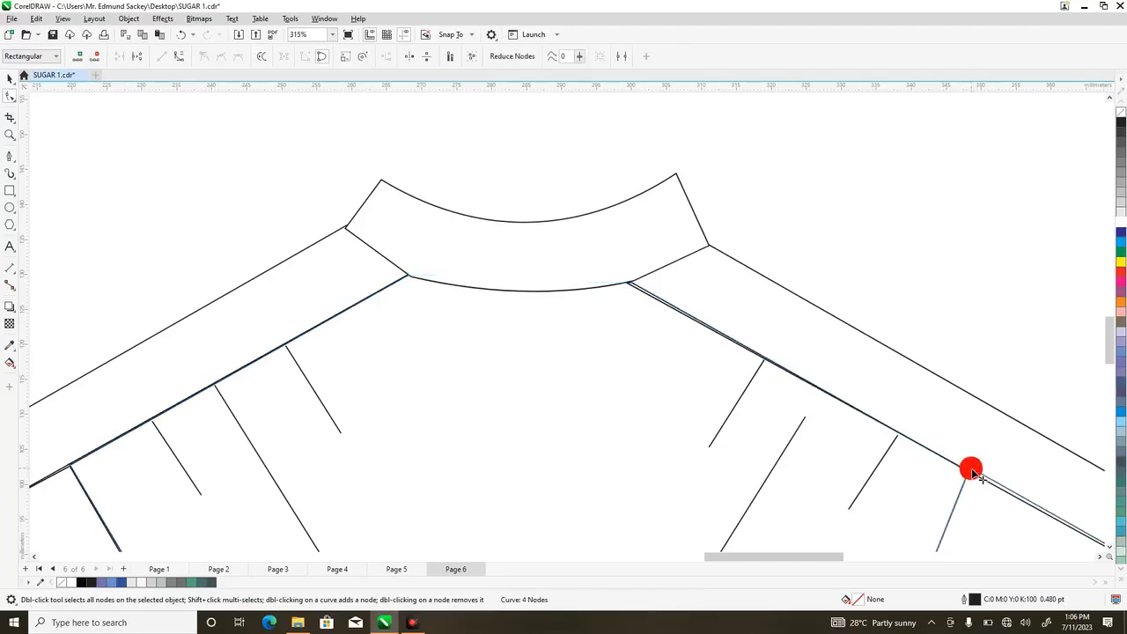
key(Delete)
click(405, 383)
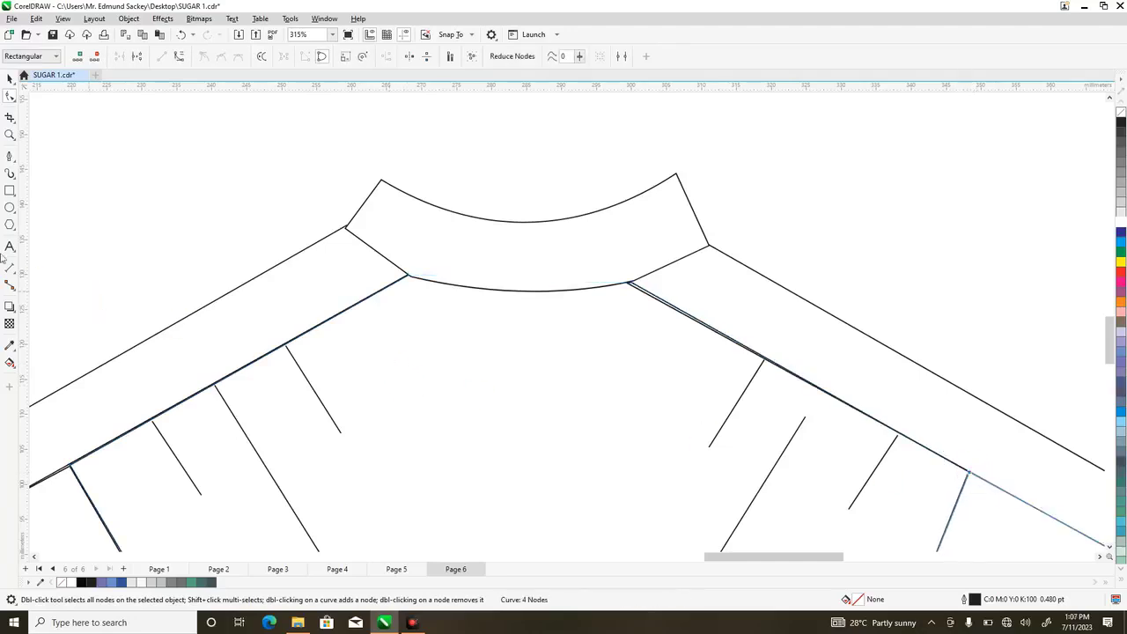
click(9, 134)
key(F3)
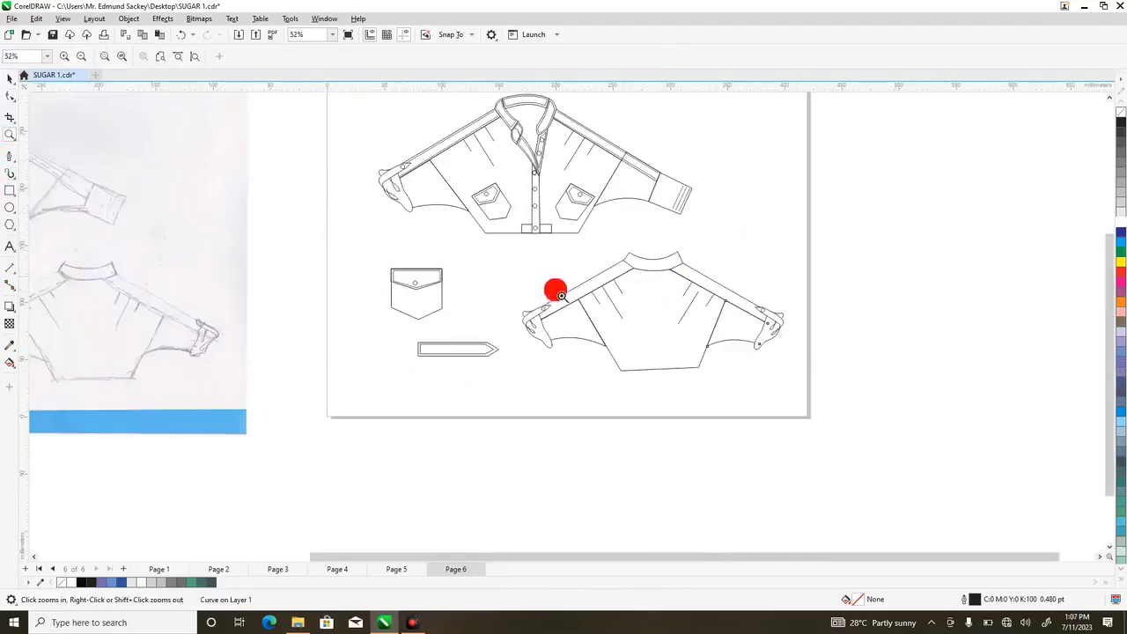
- Copy the button circle from the front view's right pocket flap onto the pointed end of the separate strap
click(10, 78)
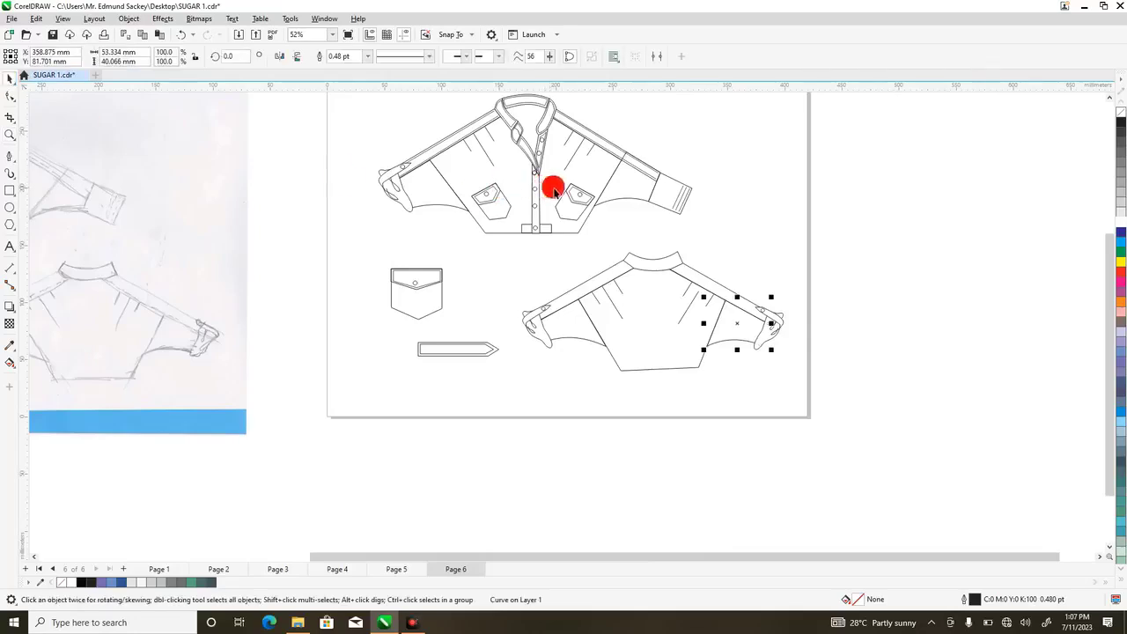
click(582, 192)
drag(587, 197, 486, 352)
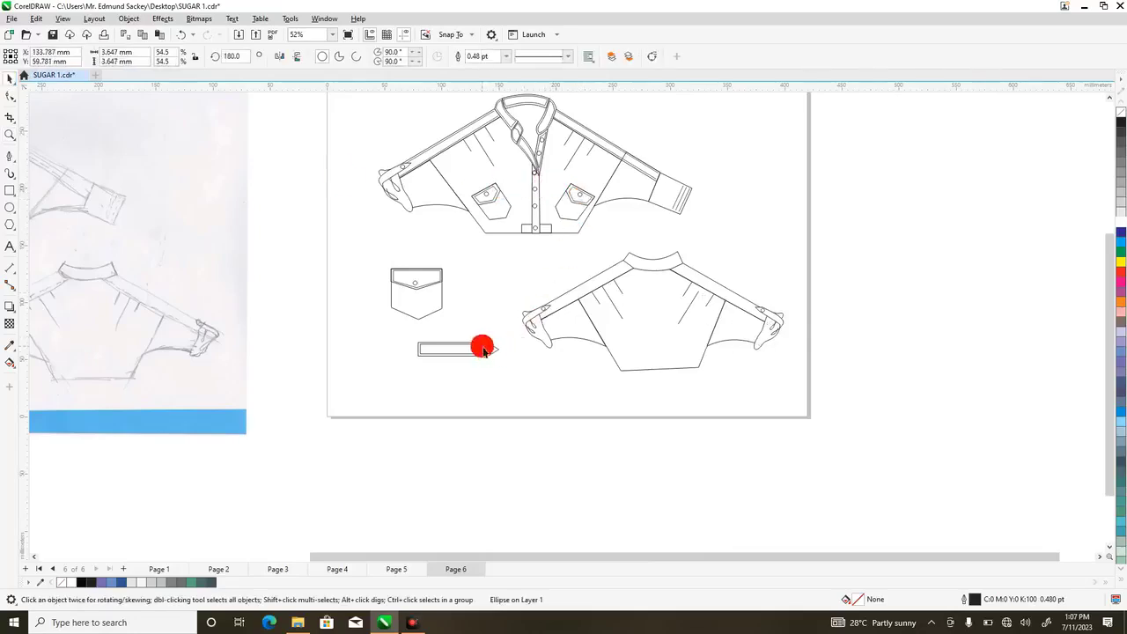
click(525, 416)
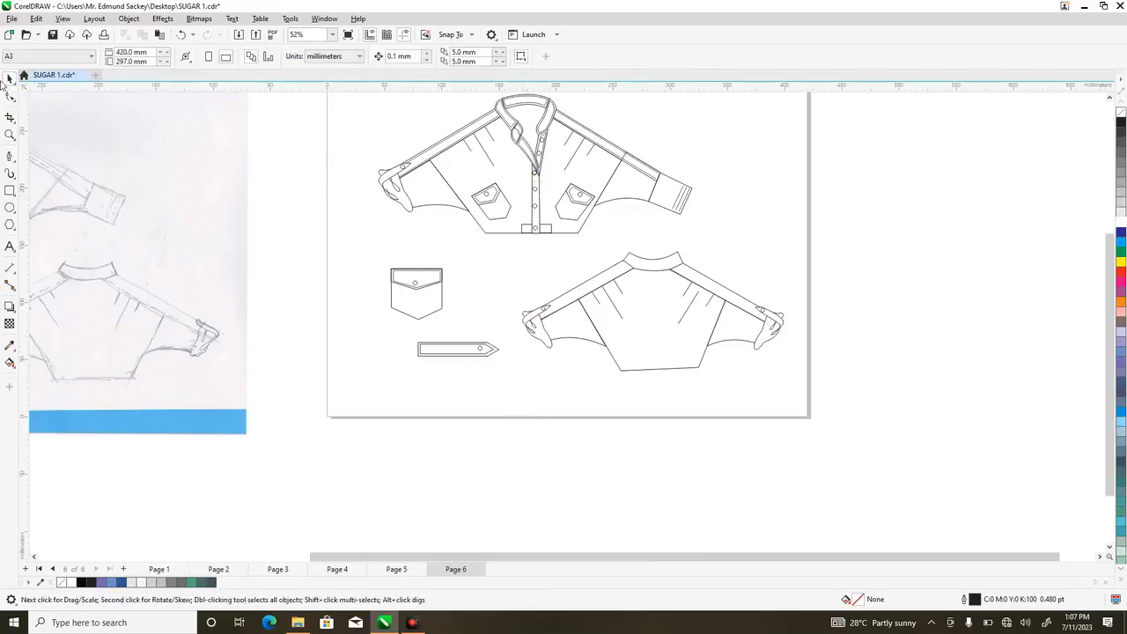
- Draw a small, narrow triangular buttonhole mark inside the top of the front opening's left placket
click(10, 136)
drag(493, 105, 578, 201)
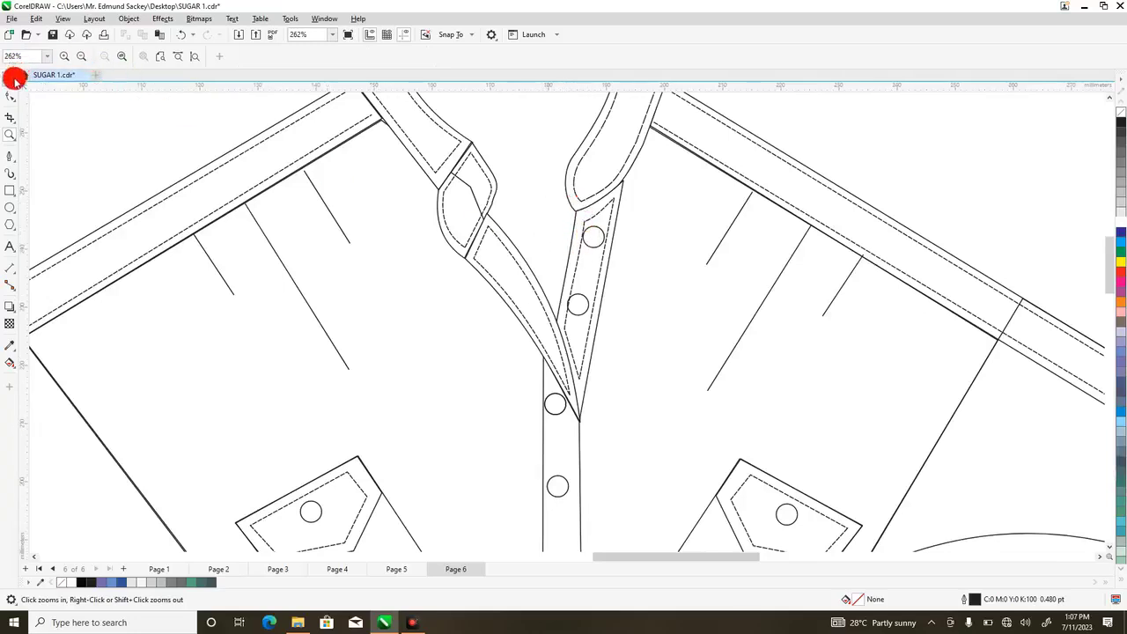
click(15, 80)
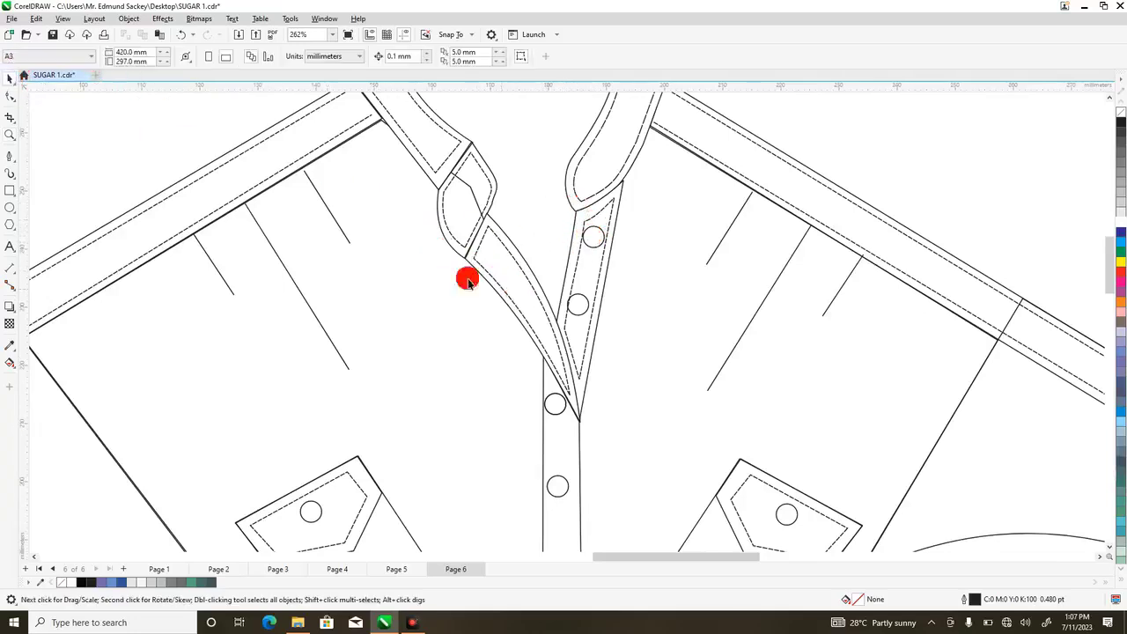
click(10, 156)
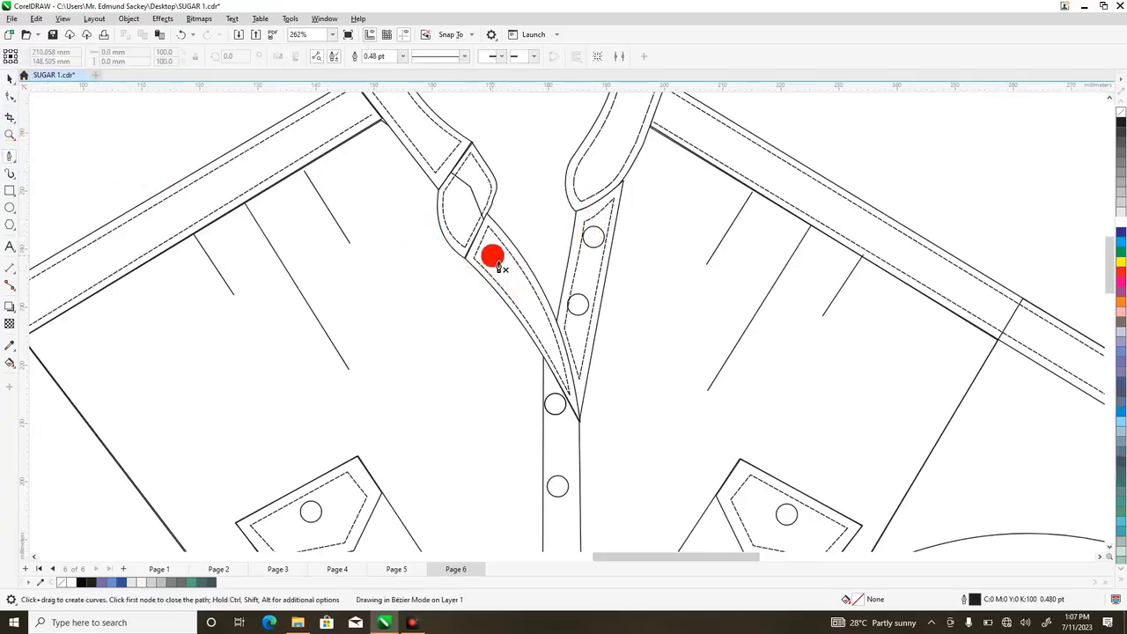
drag(492, 255, 504, 264)
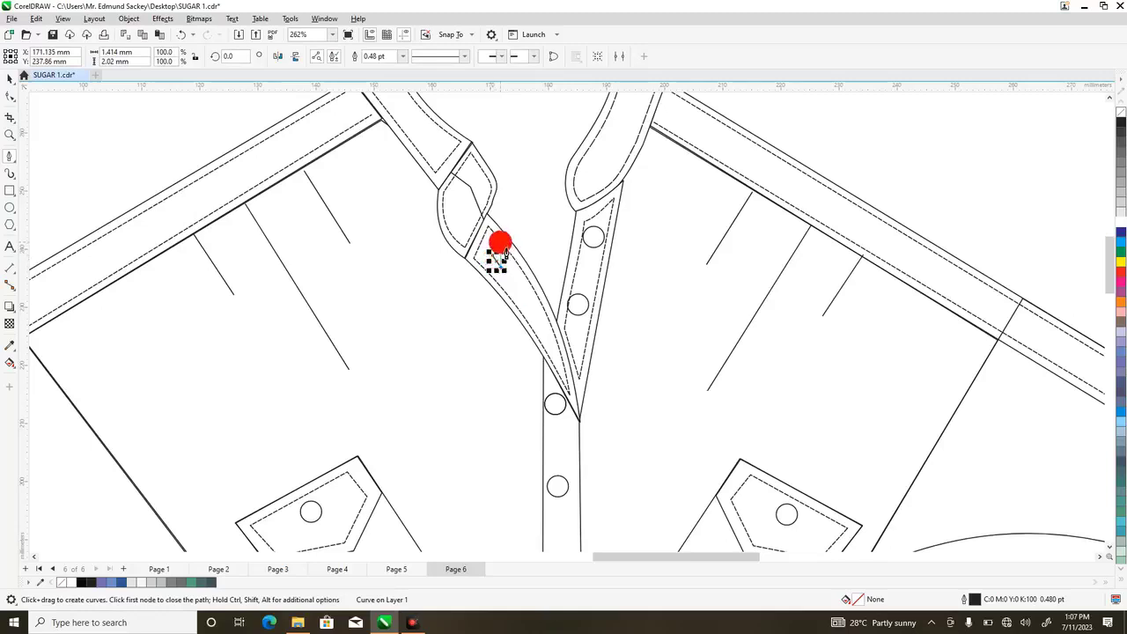
drag(501, 255, 540, 303)
- Reshape the small triangular mark on the left placket by adjusting its nodes
click(10, 133)
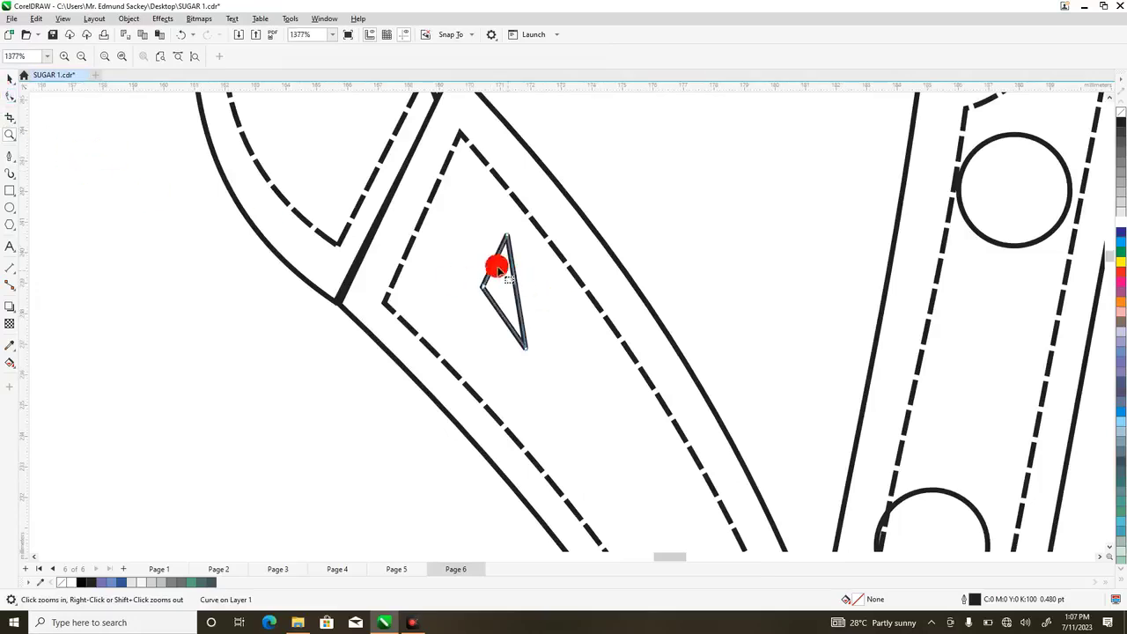
key(F10)
drag(484, 262, 483, 284)
scroll(1100, 265, down, 3)
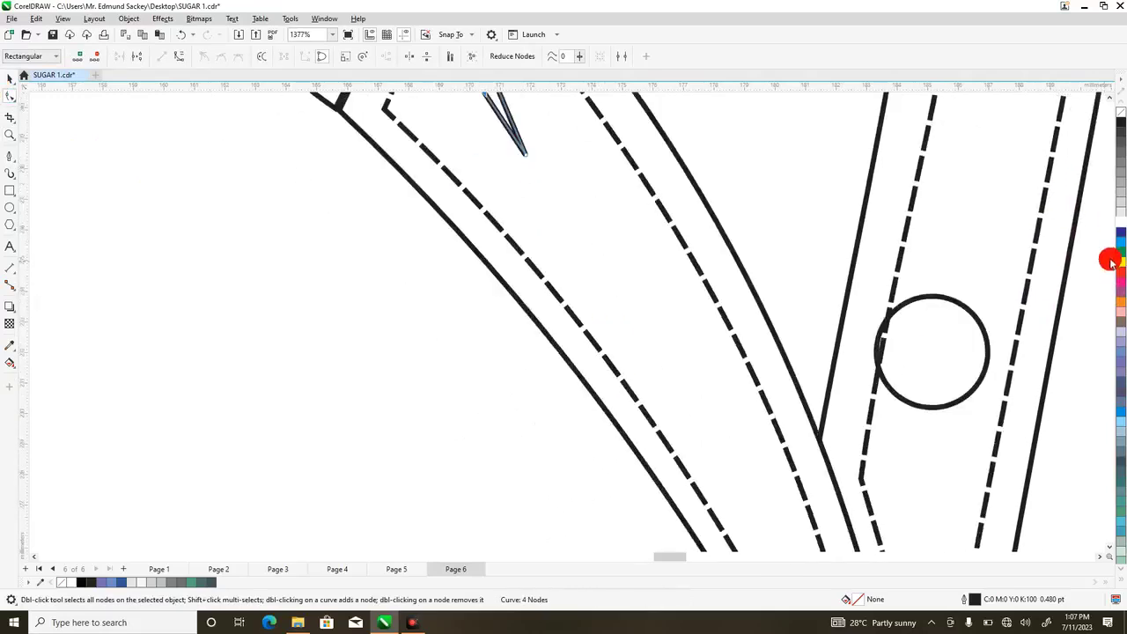
- Extend the lower tip of the narrow buttonhole mark on the left placket further down along the placket
drag(529, 156, 530, 151)
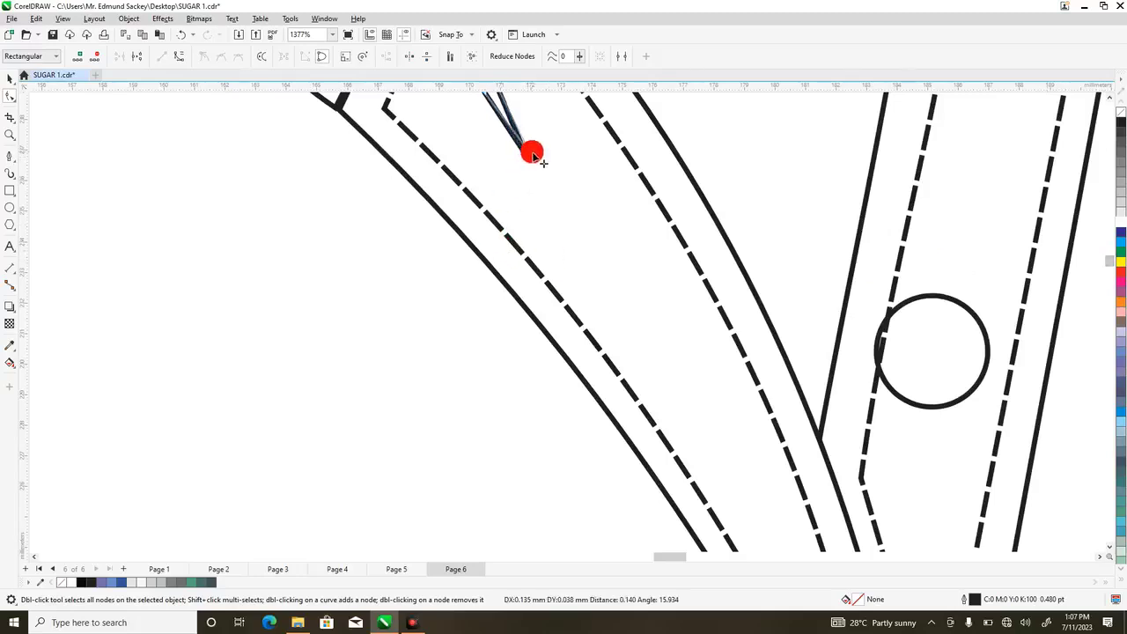
scroll(1107, 100, up, 3)
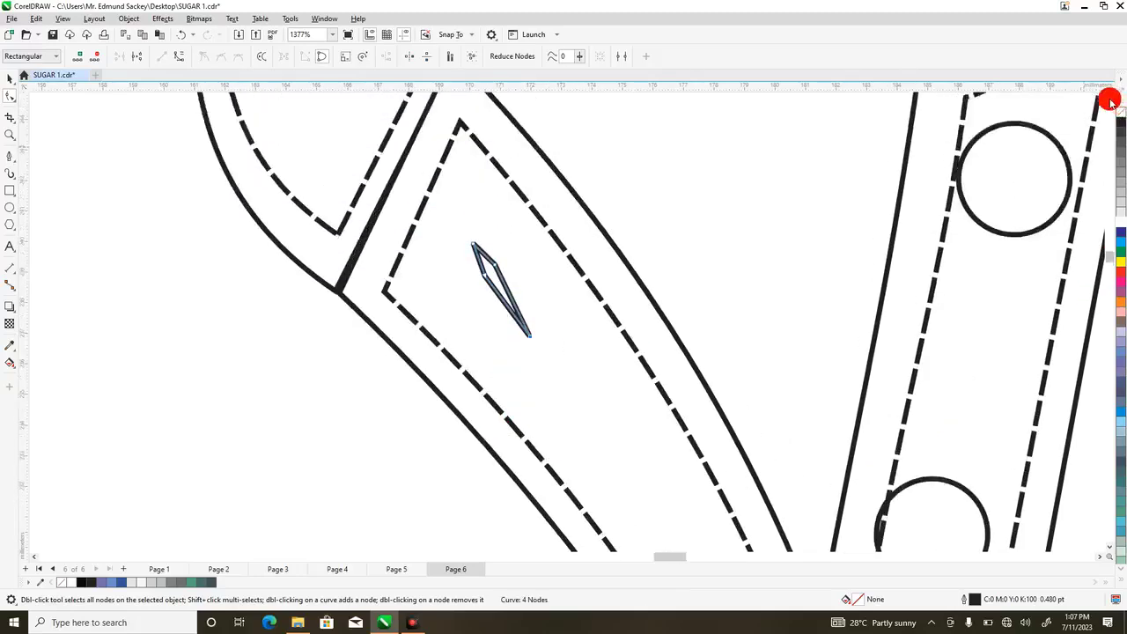
drag(531, 386, 549, 413)
- Fill the buttonhole mark with black and place a copy of it further down the same placket
click(10, 135)
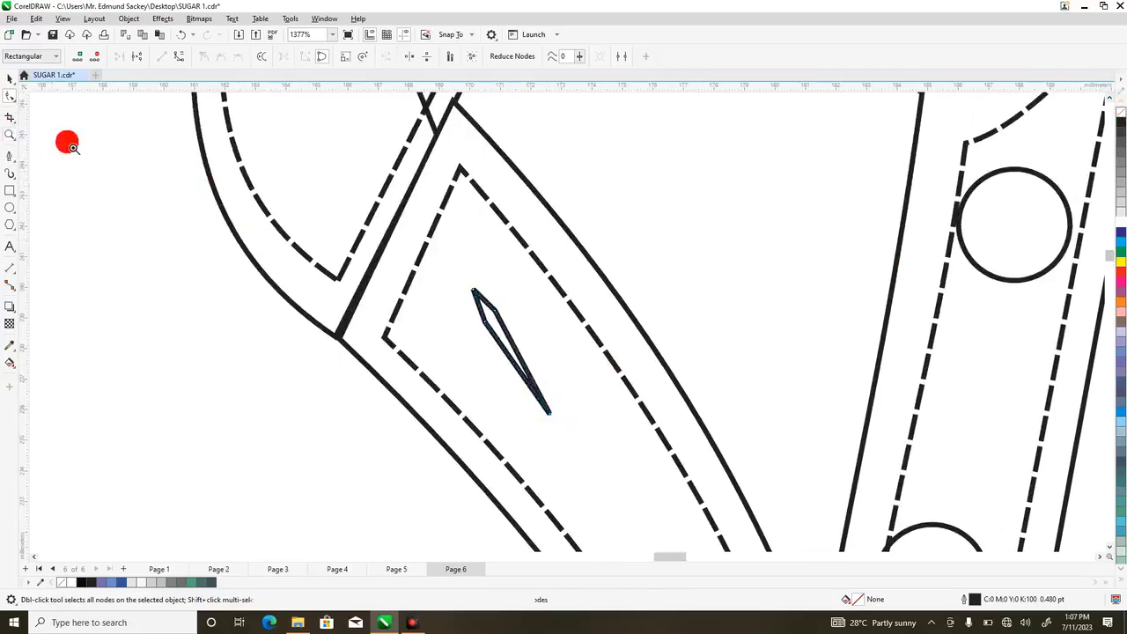
double_click(9, 135)
key(space)
click(489, 249)
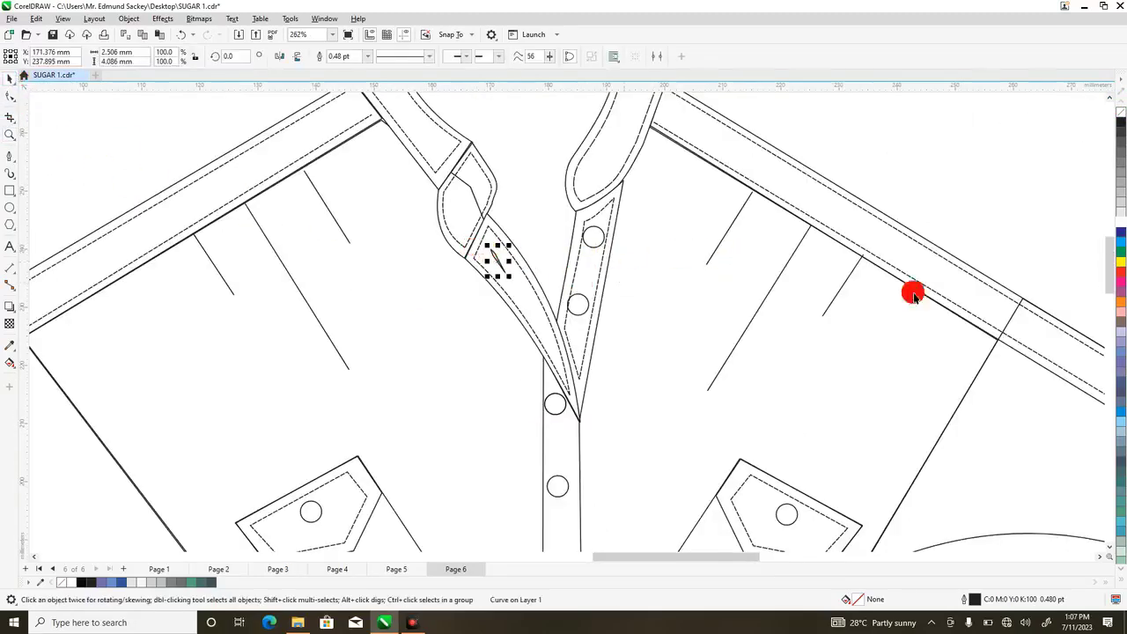
click(1121, 124)
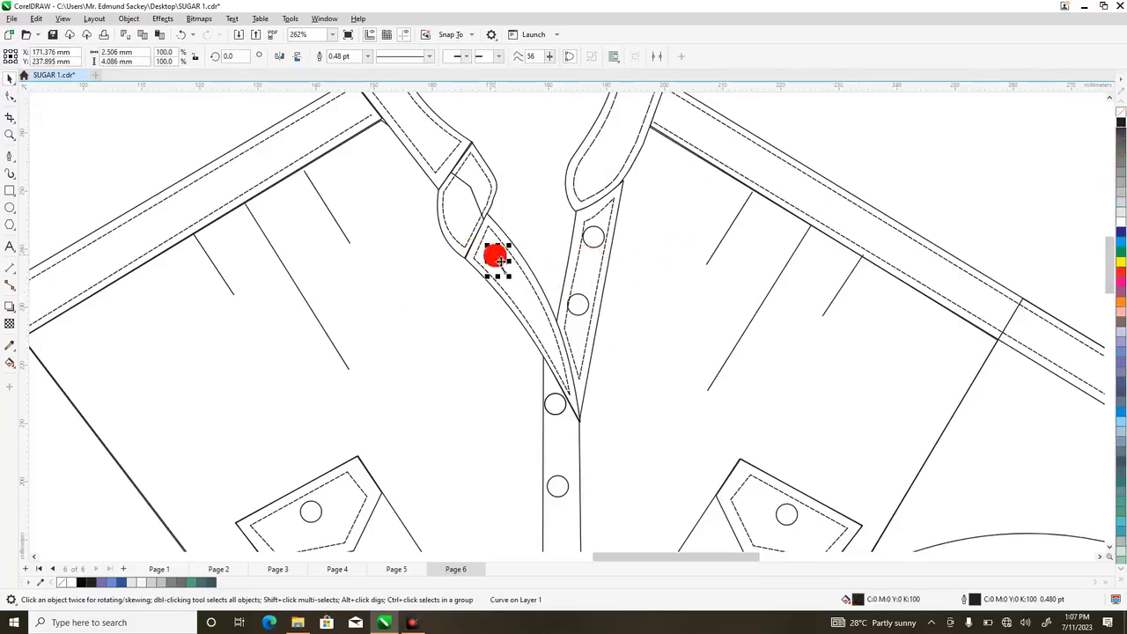
drag(502, 265, 541, 327)
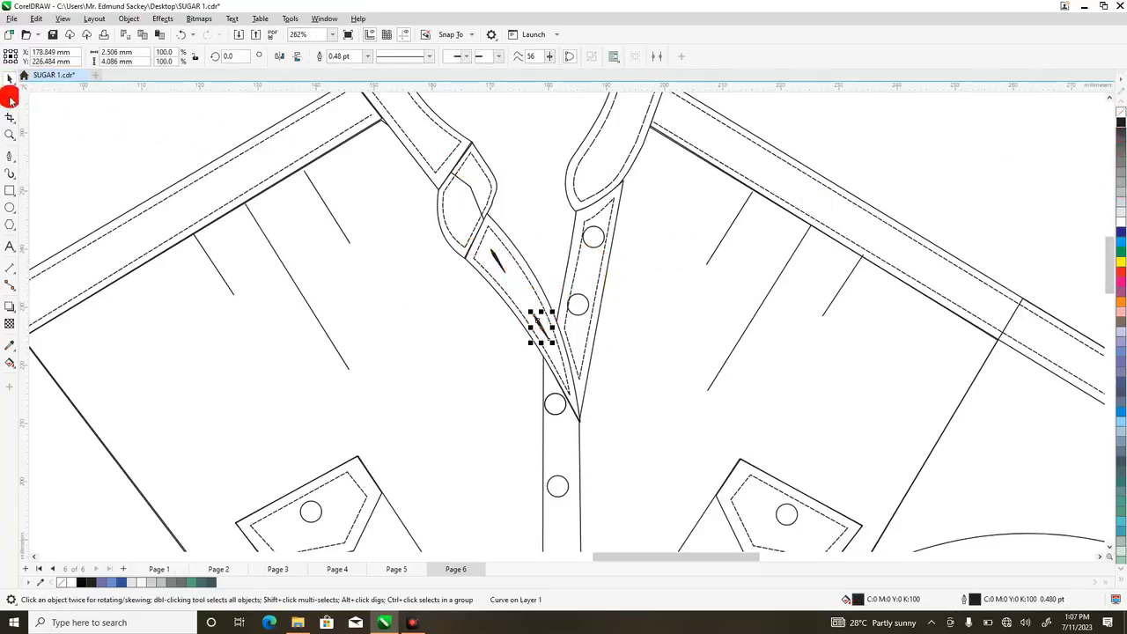
- Fill the folded collar-end piece above the left placket with white to hide the body line behind it
click(11, 99)
click(472, 190)
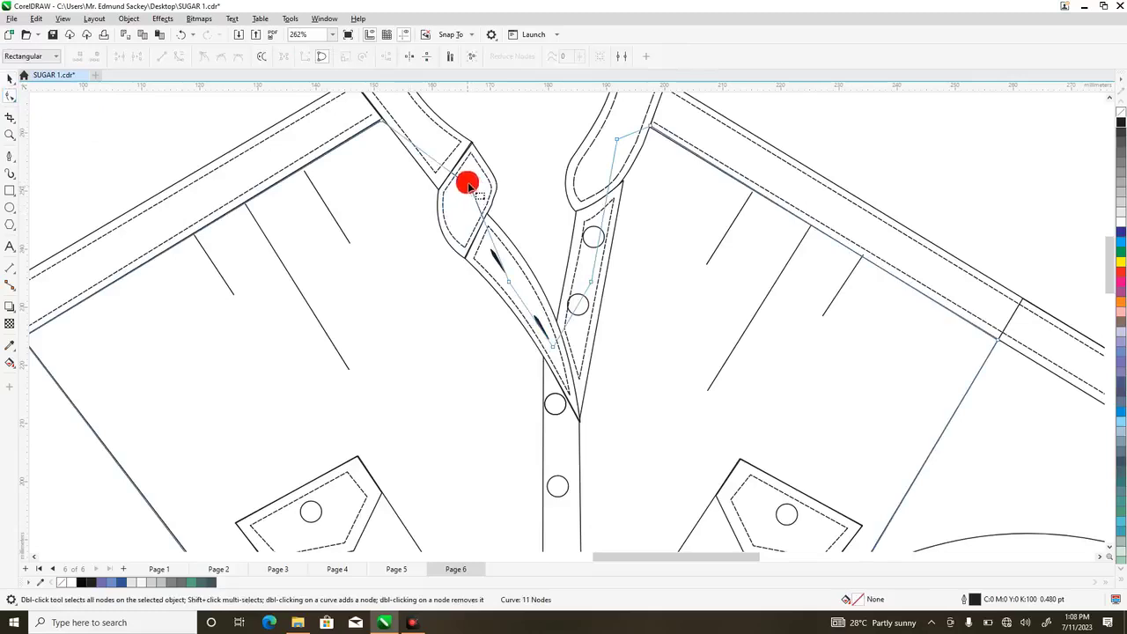
click(9, 77)
click(475, 155)
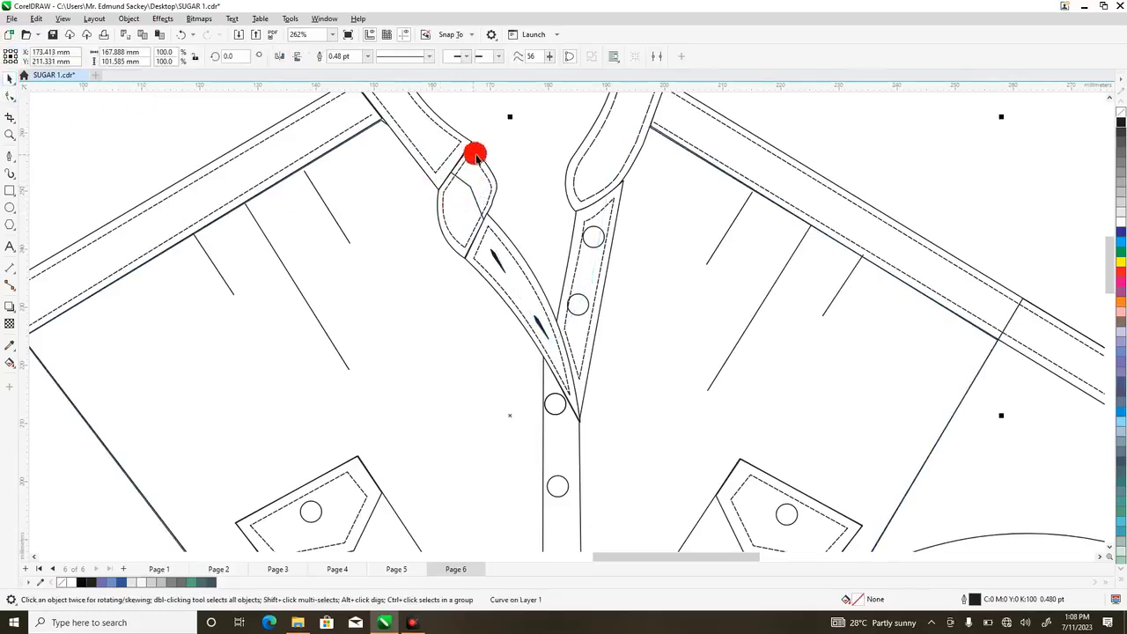
click(476, 154)
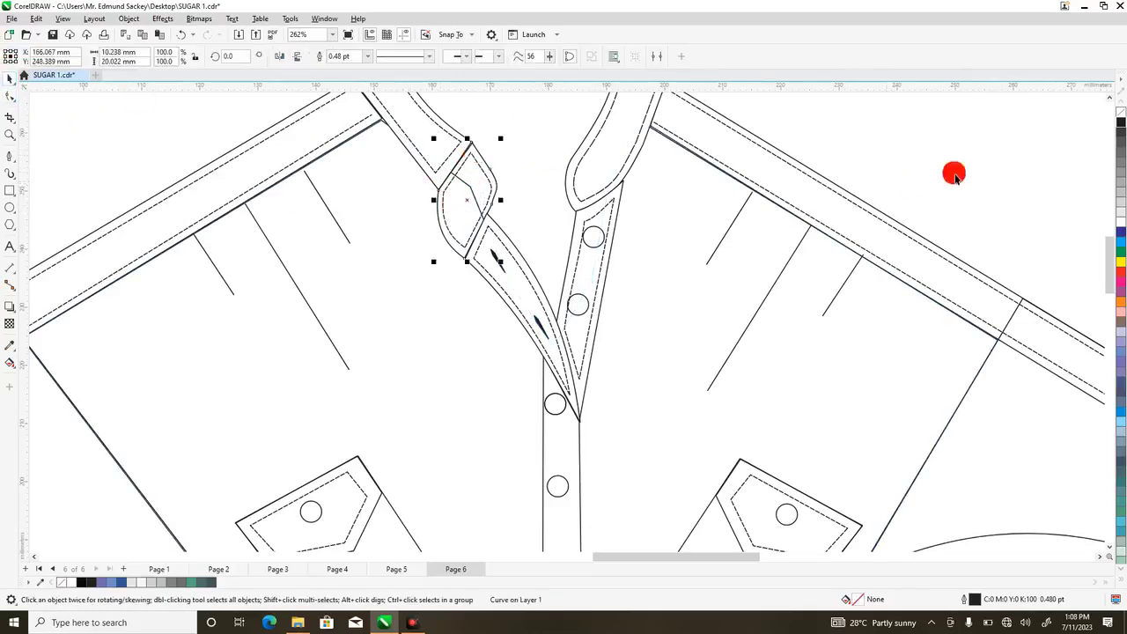
click(1121, 225)
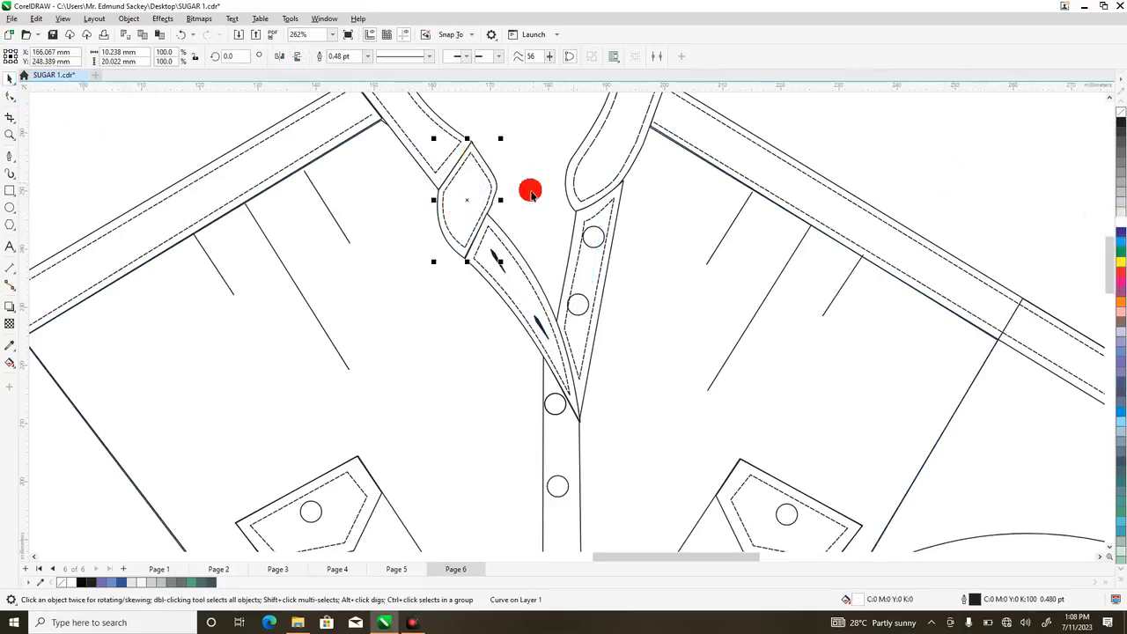
- Move the scanned sketch image closer to the page so it sits beside the finished line drawing
click(11, 138)
right_click(146, 140)
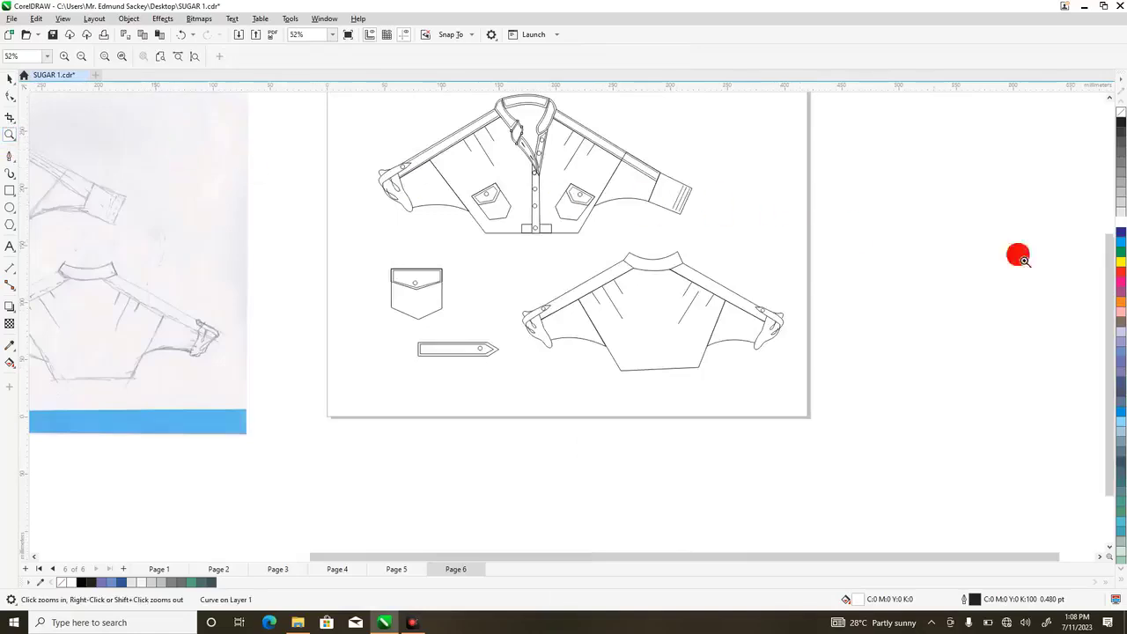
drag(1111, 269, 1113, 245)
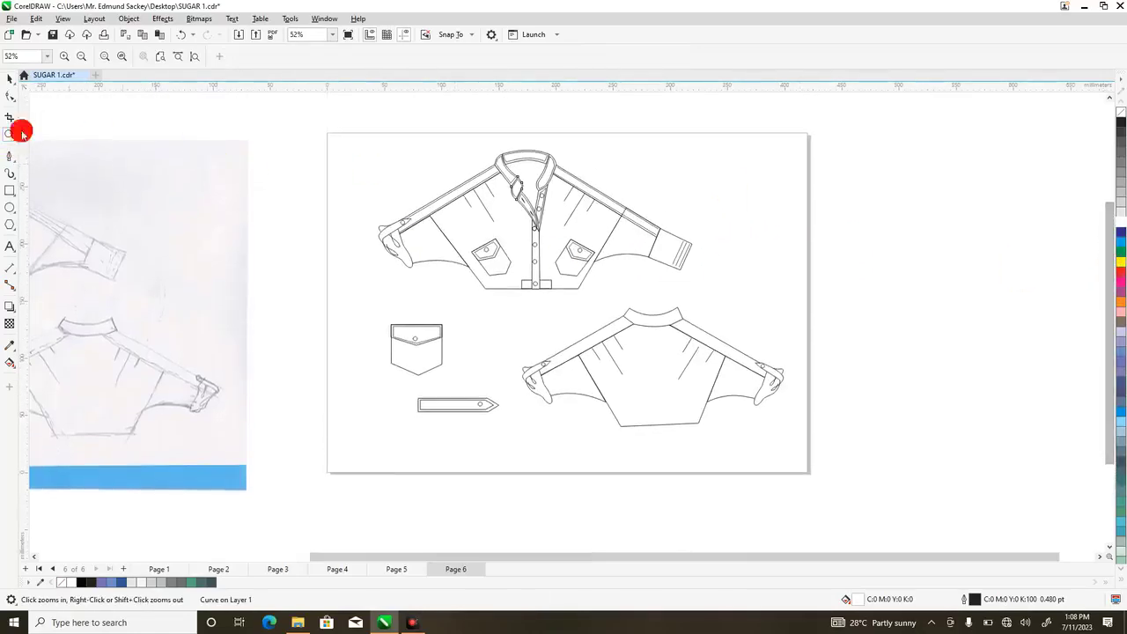
click(10, 77)
drag(808, 552, 669, 555)
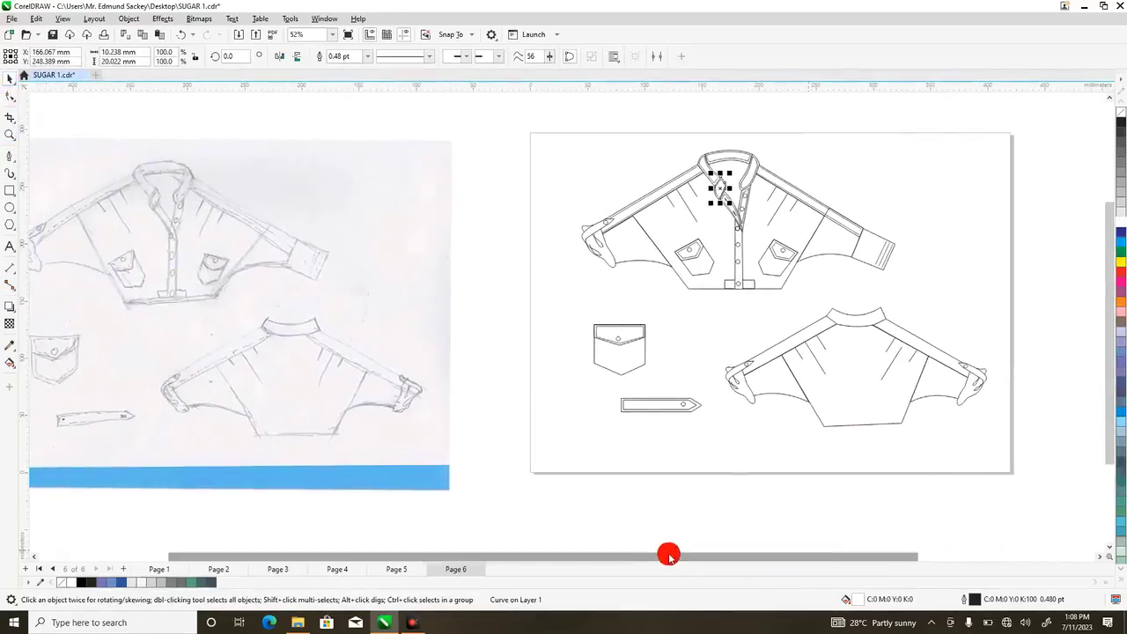
click(299, 273)
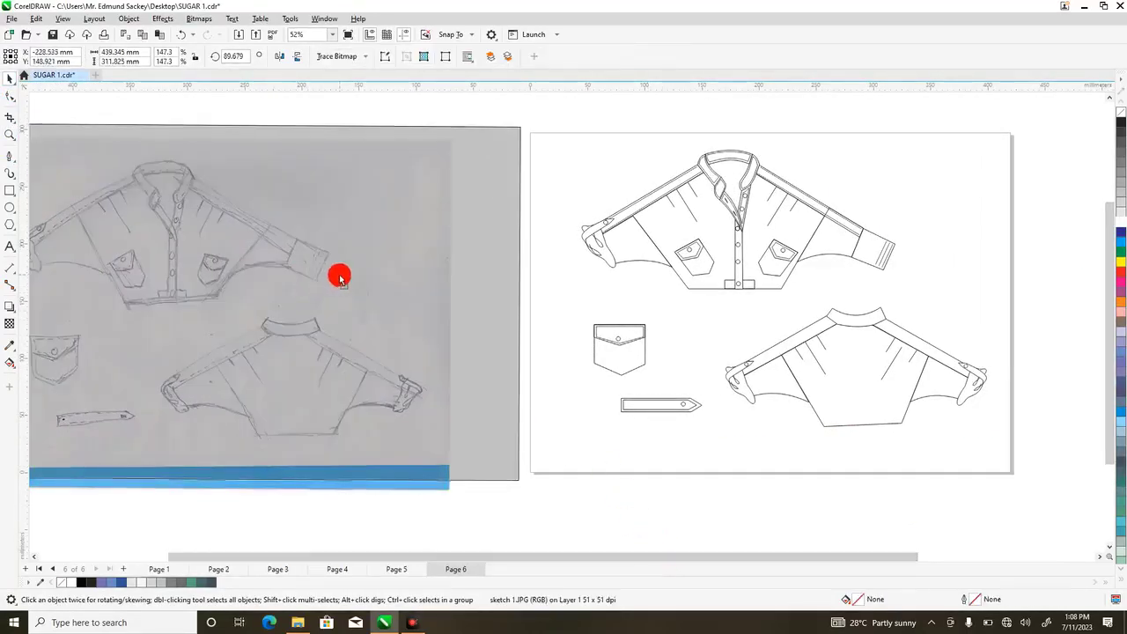
drag(339, 278, 346, 280)
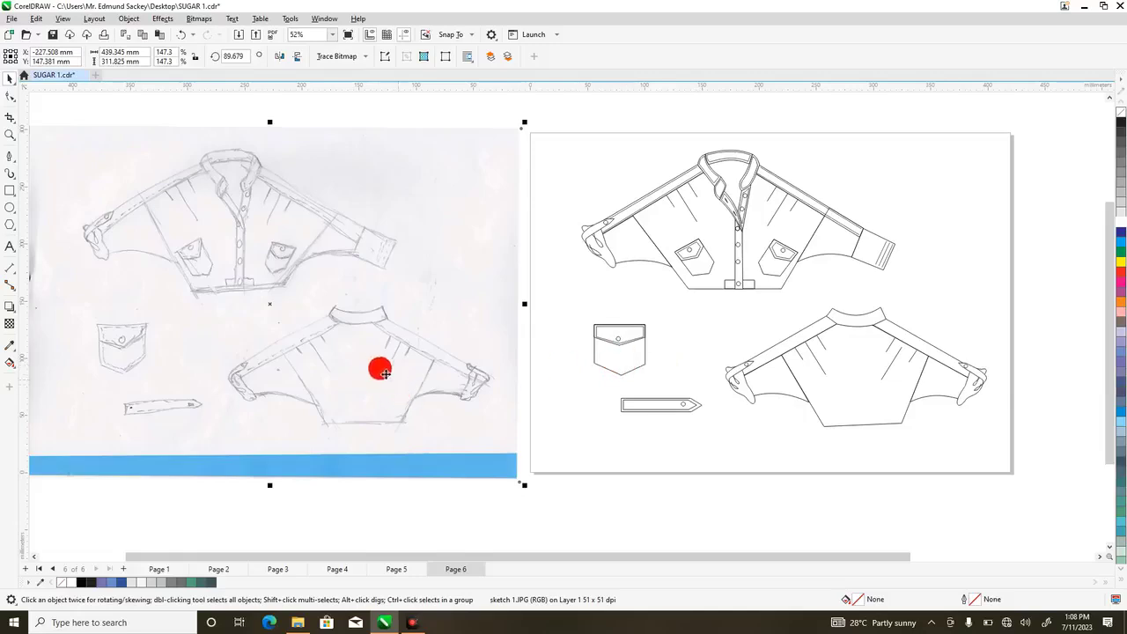
mouse_move(382, 299)
mouse_down()
mouse_move(392, 298)
mouse_move(371, 307)
mouse_up()
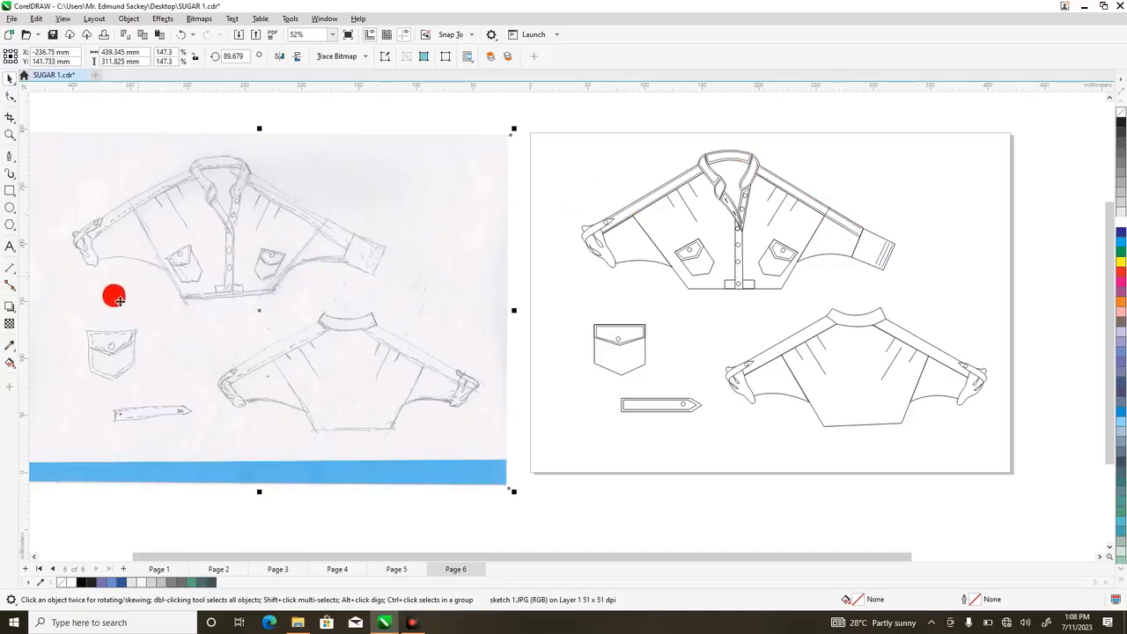
- Add a horizontal dimension above the front view's right sleeve, from the collar base to the cuff seam's upper corner
click(14, 289)
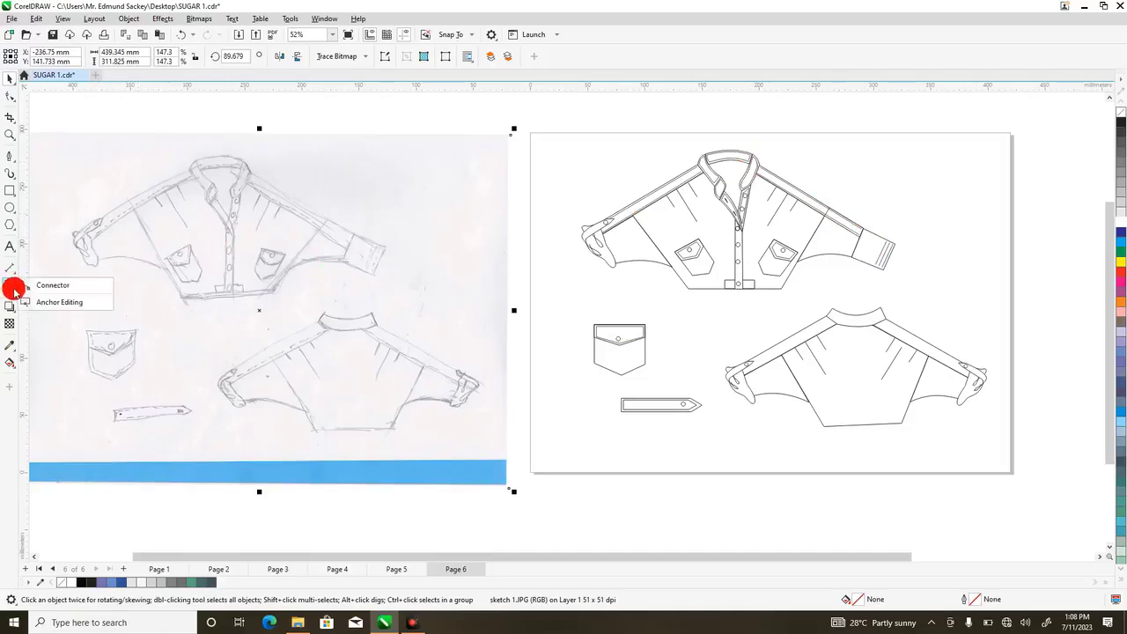
click(14, 273)
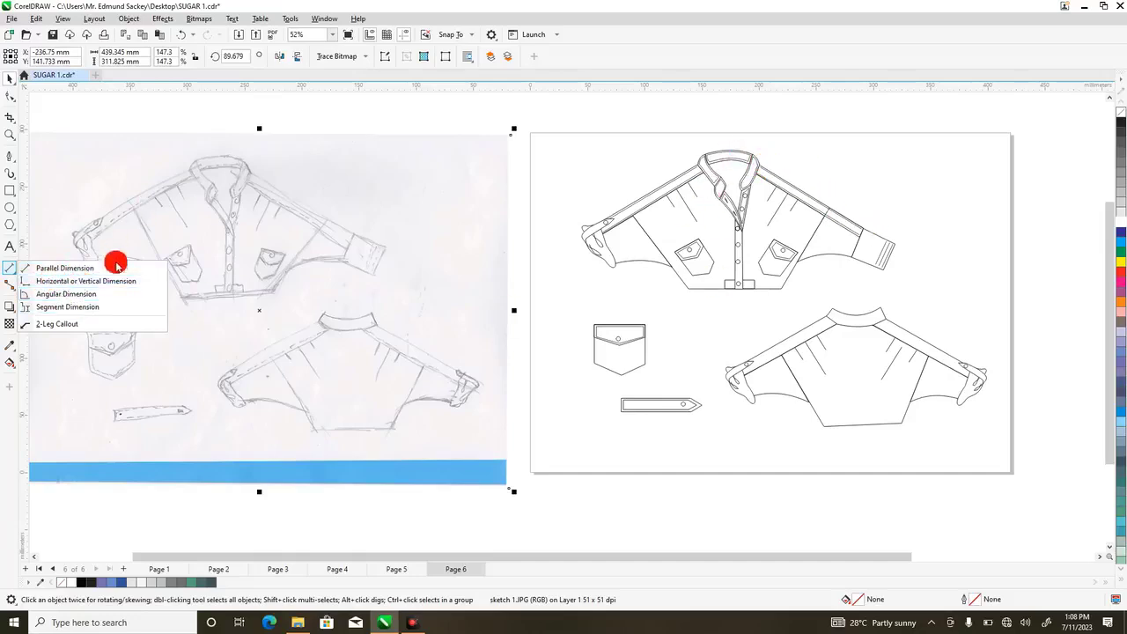
click(88, 283)
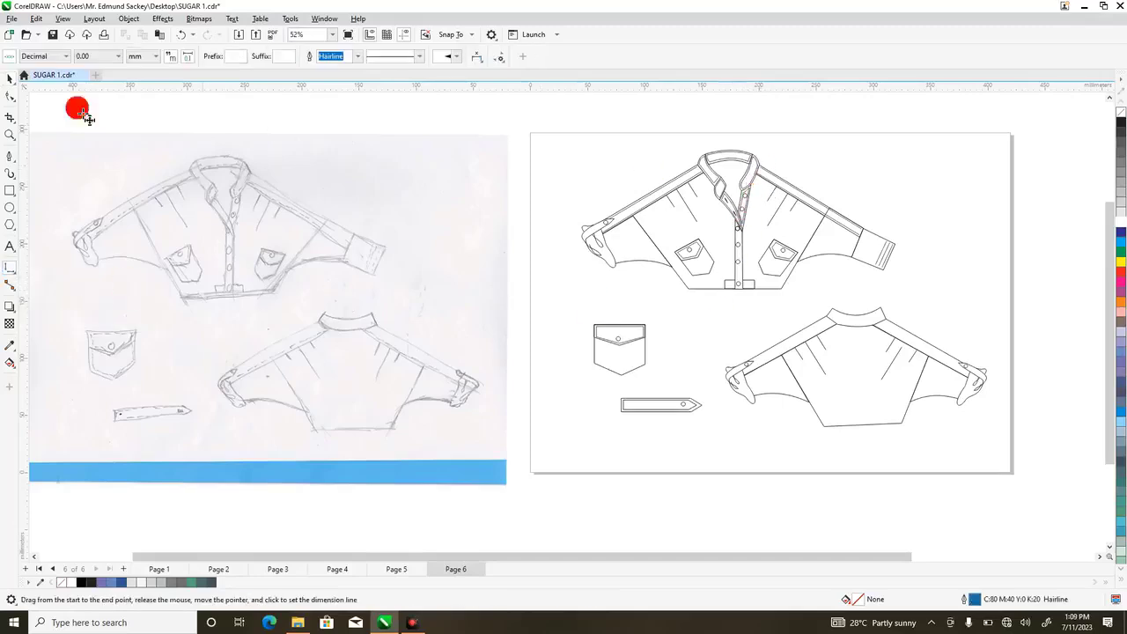
click(9, 133)
drag(713, 151, 913, 284)
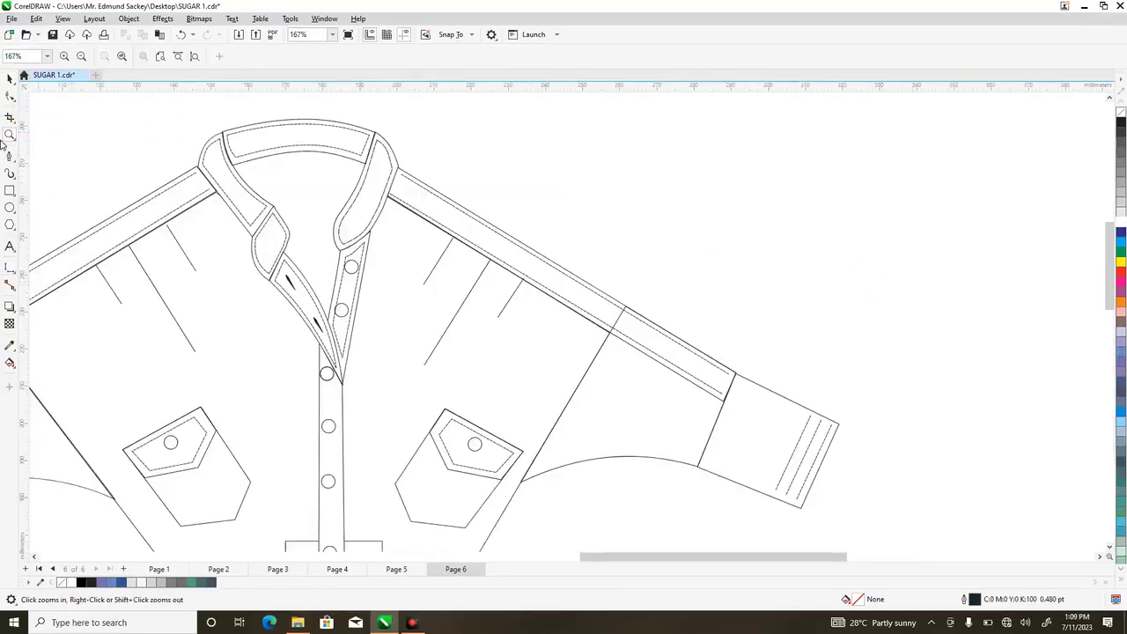
click(11, 273)
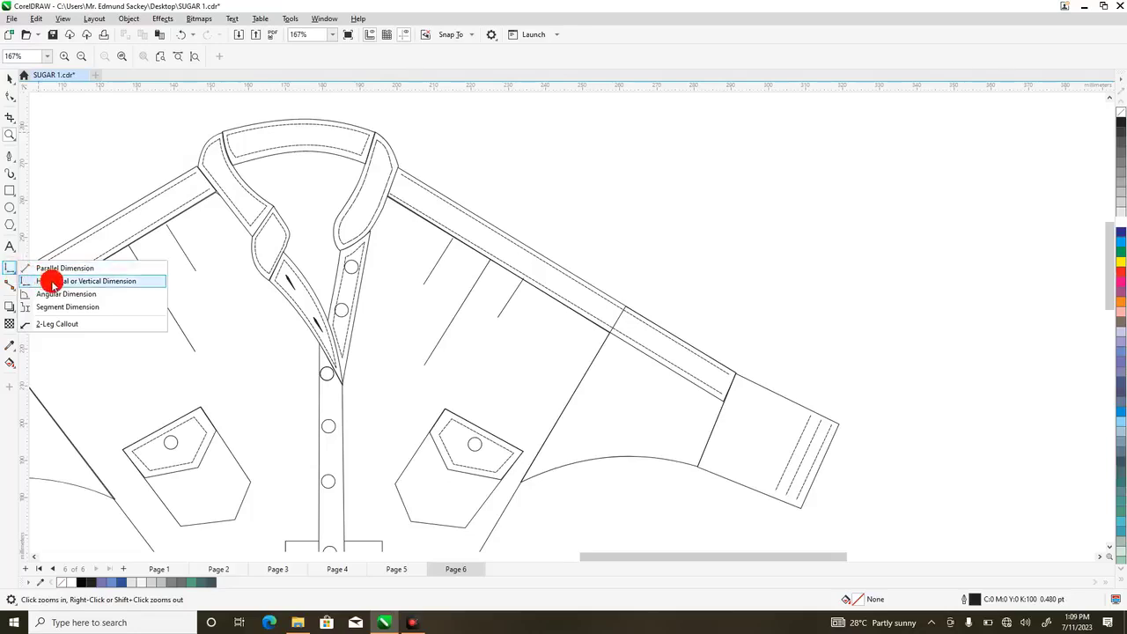
click(53, 283)
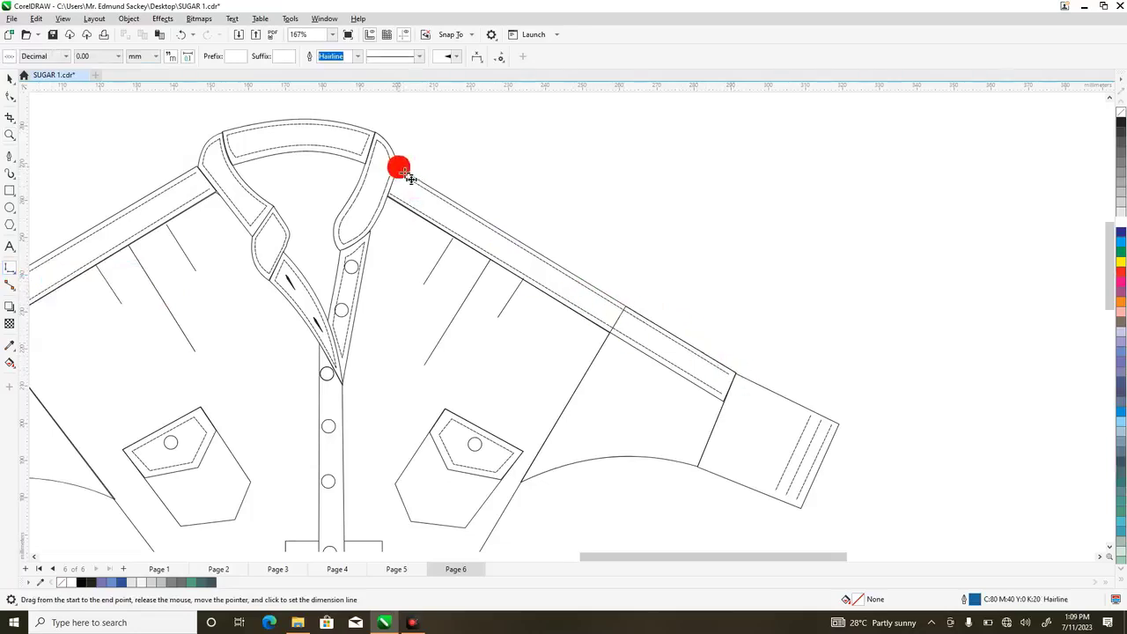
drag(405, 171, 746, 385)
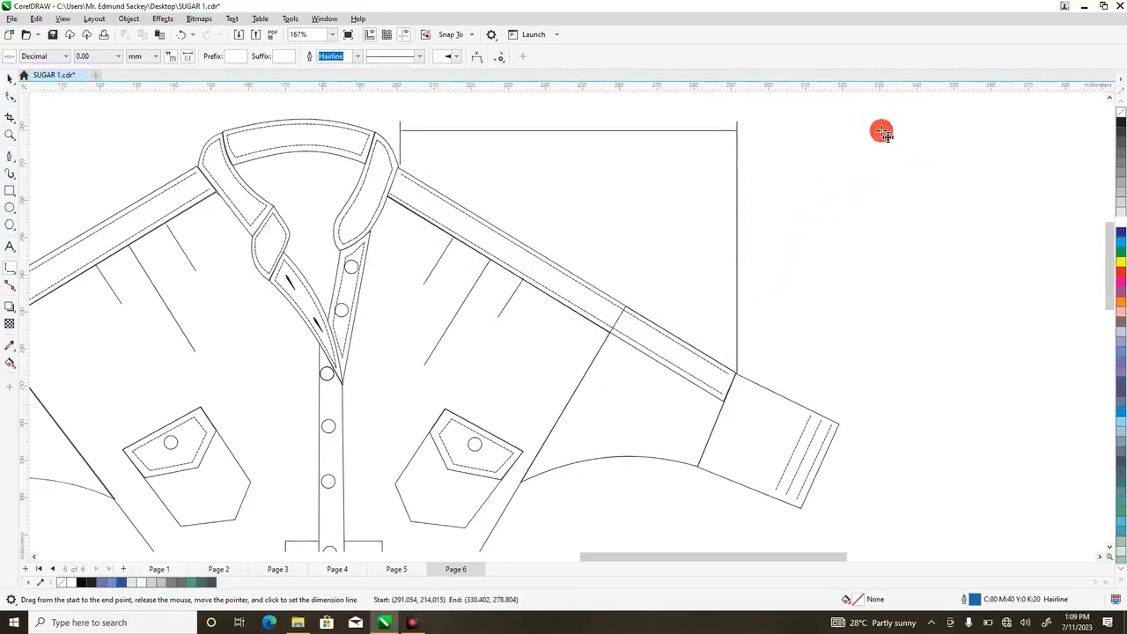
click(882, 132)
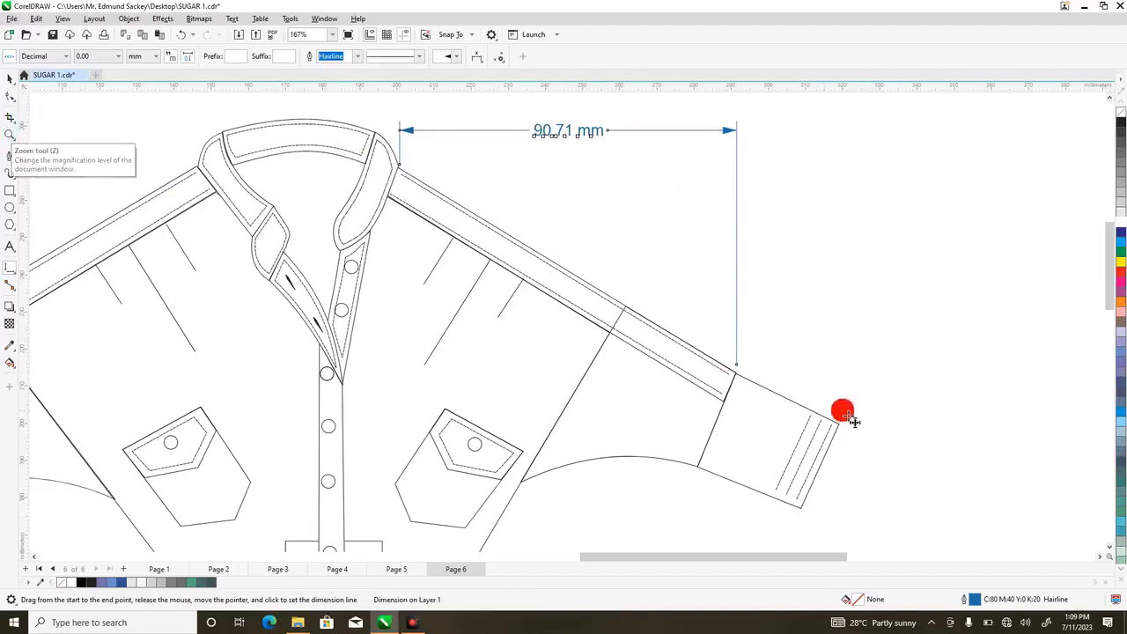
- Add a vertical dimension beside the right cuff, spanning the upper and lower corners of its outer edge
drag(838, 425, 801, 504)
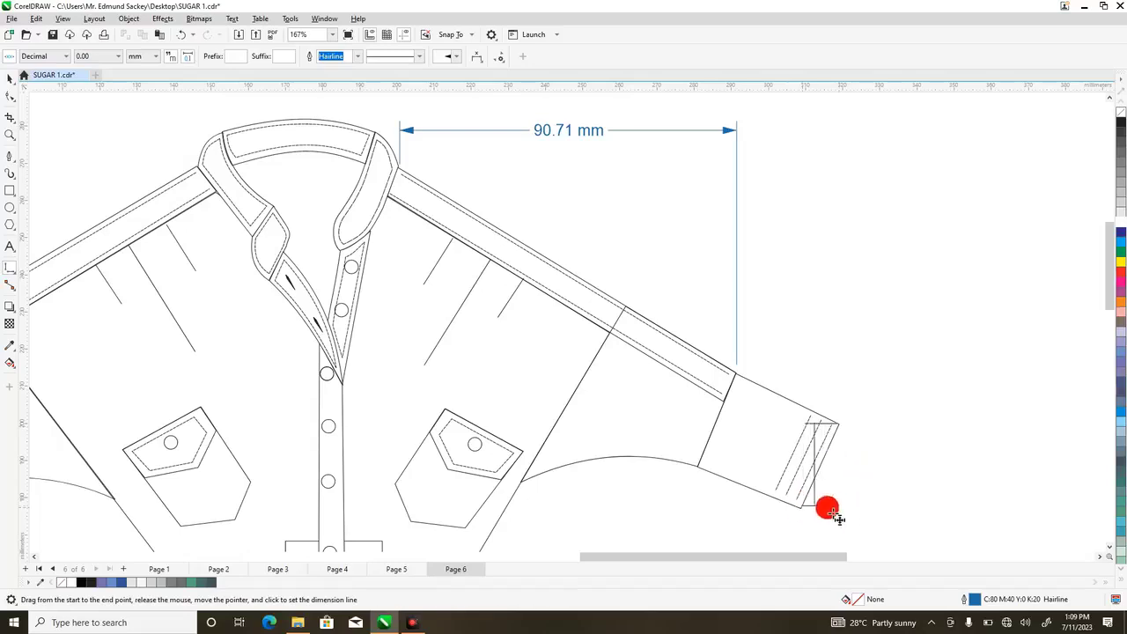
click(871, 527)
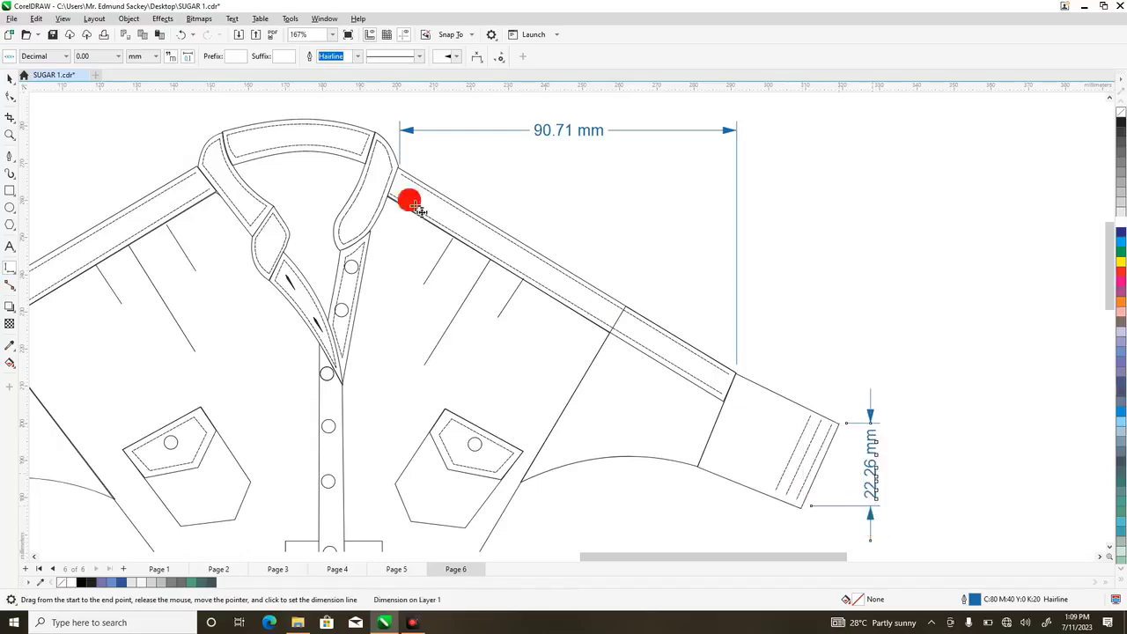
click(10, 137)
right_click(164, 143)
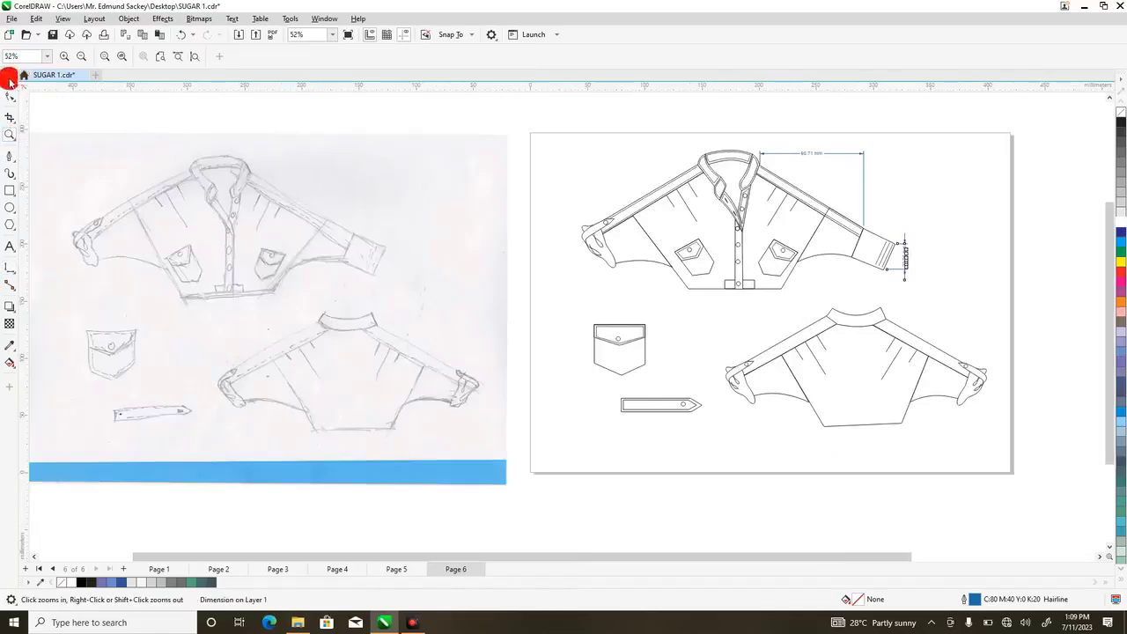
click(9, 81)
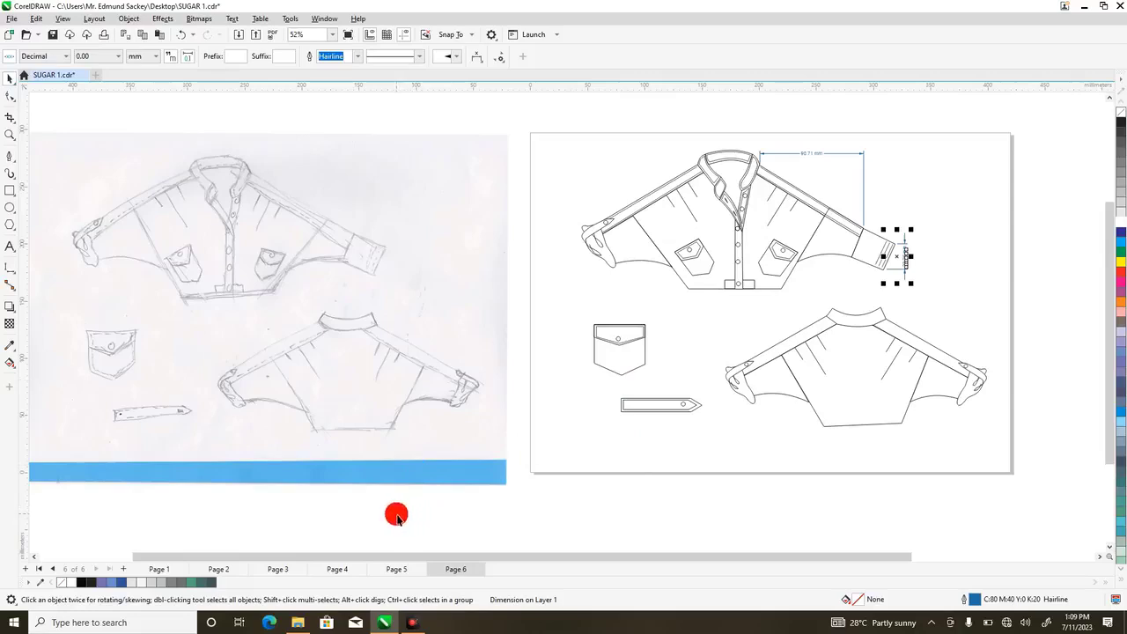
- Compare the completed jacket flat on page 5 with the current drawing on page 6
drag(396, 568, 401, 568)
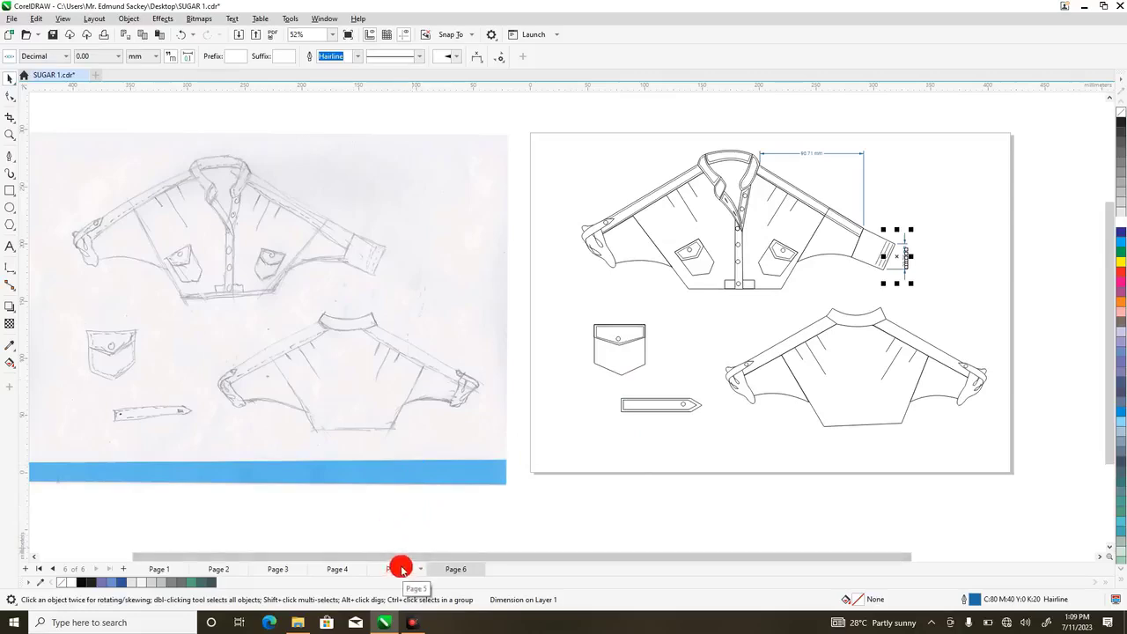
click(396, 569)
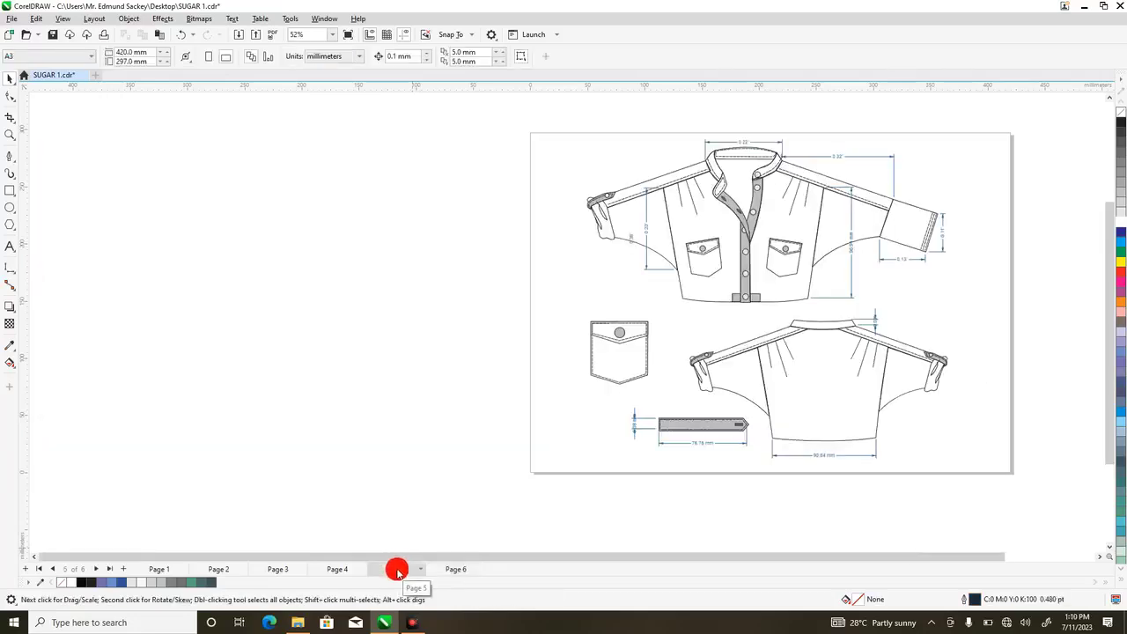
click(455, 569)
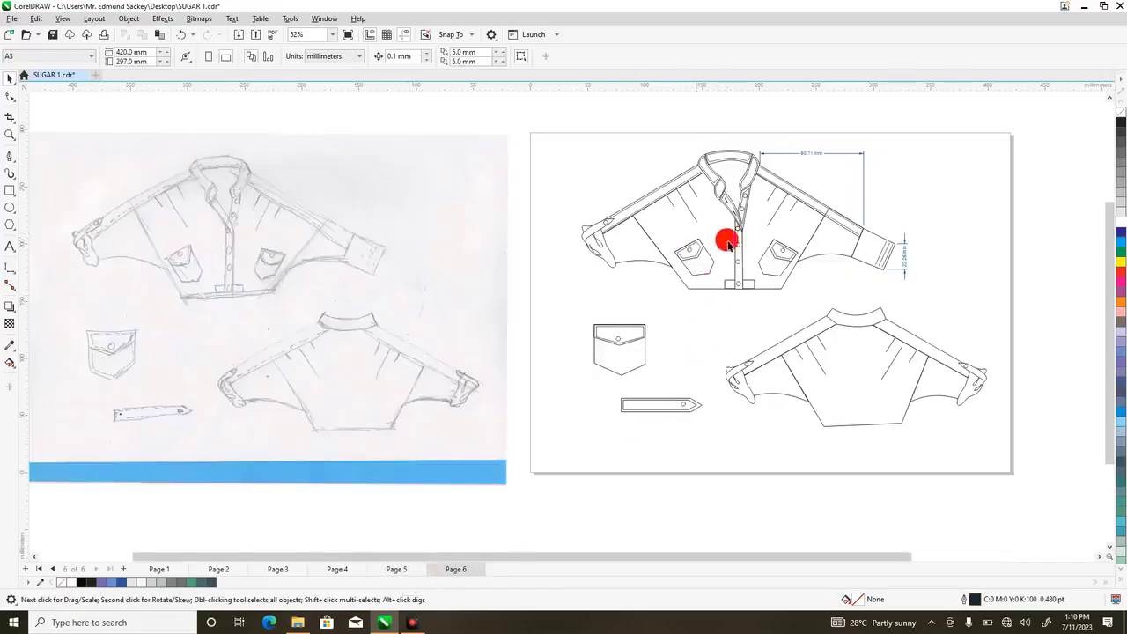
click(405, 567)
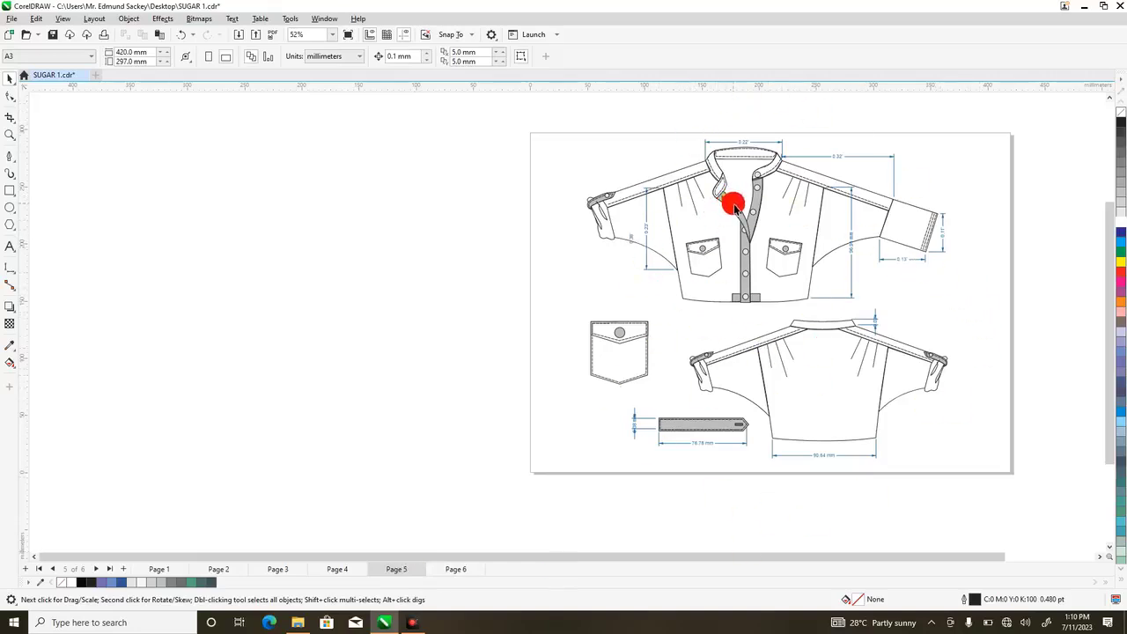
- Pull the three grey placket pieces and the left gather lines away from page 5's front view to show they are separate objects
drag(733, 207, 696, 241)
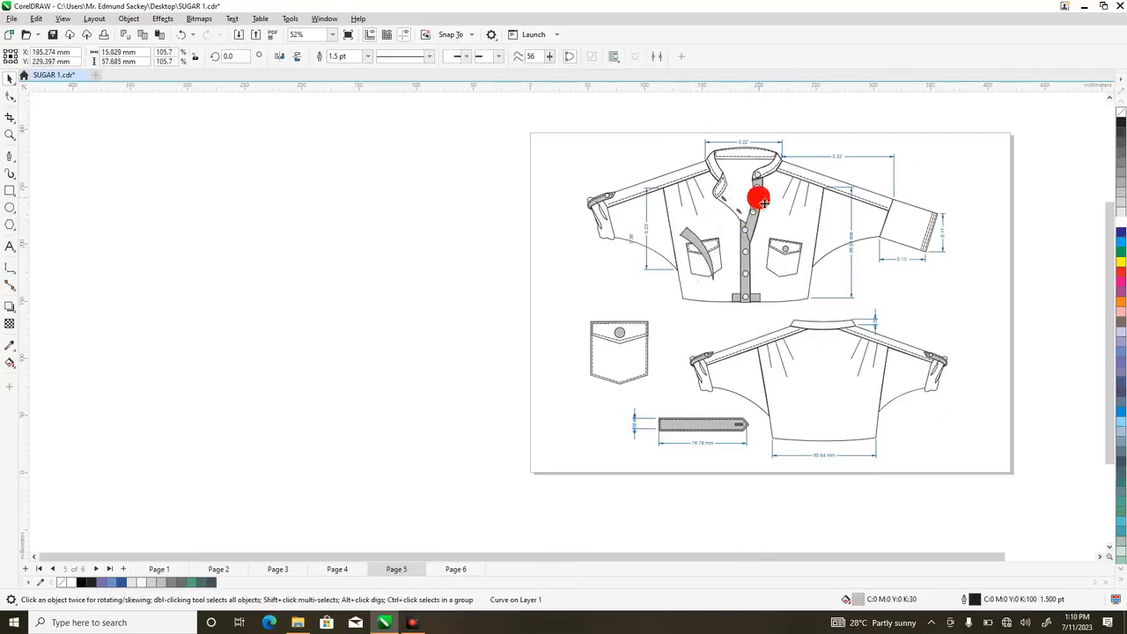
drag(764, 203, 810, 199)
drag(745, 237, 660, 285)
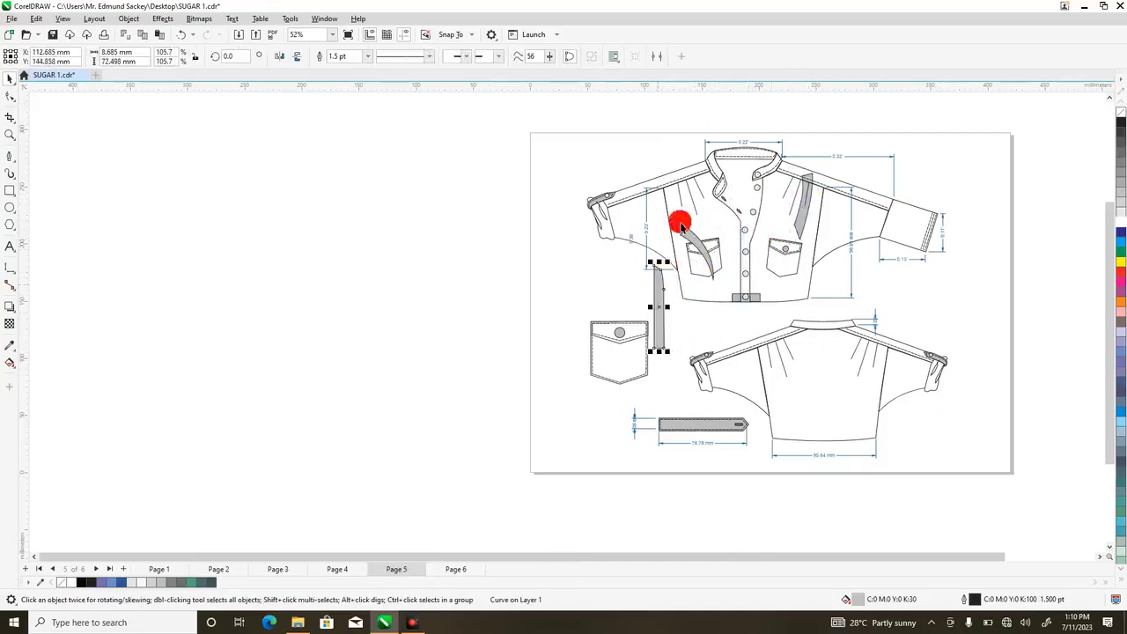
drag(672, 203, 611, 282)
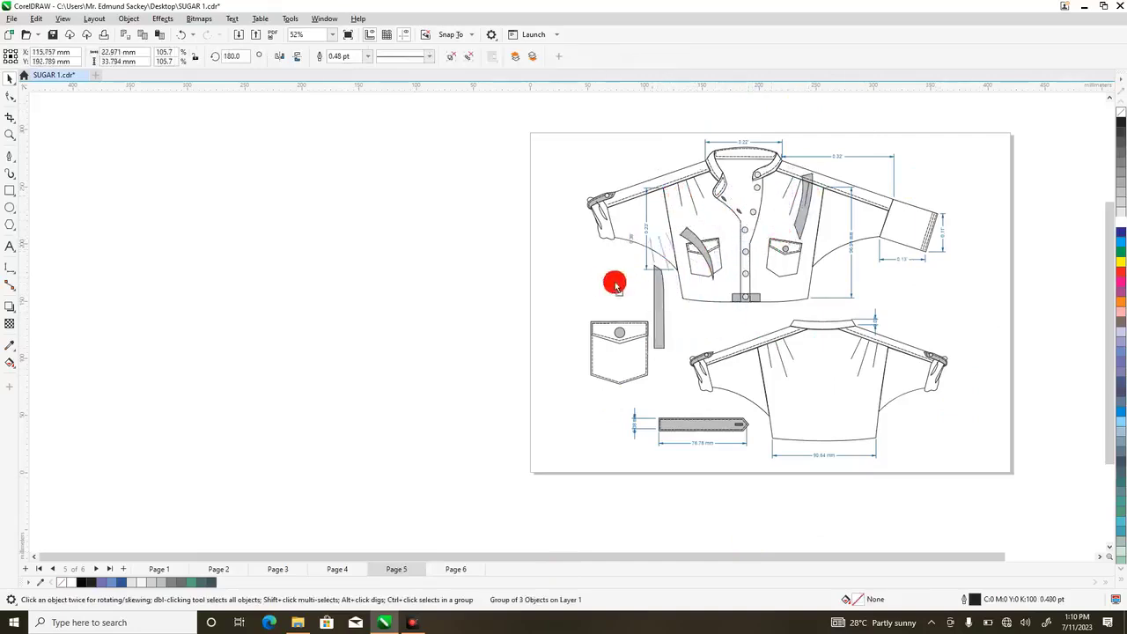
- Move the left and right front body panels, the left shoulder strip and a small collar piece out of page 5's front view
click(669, 209)
drag(669, 208, 588, 264)
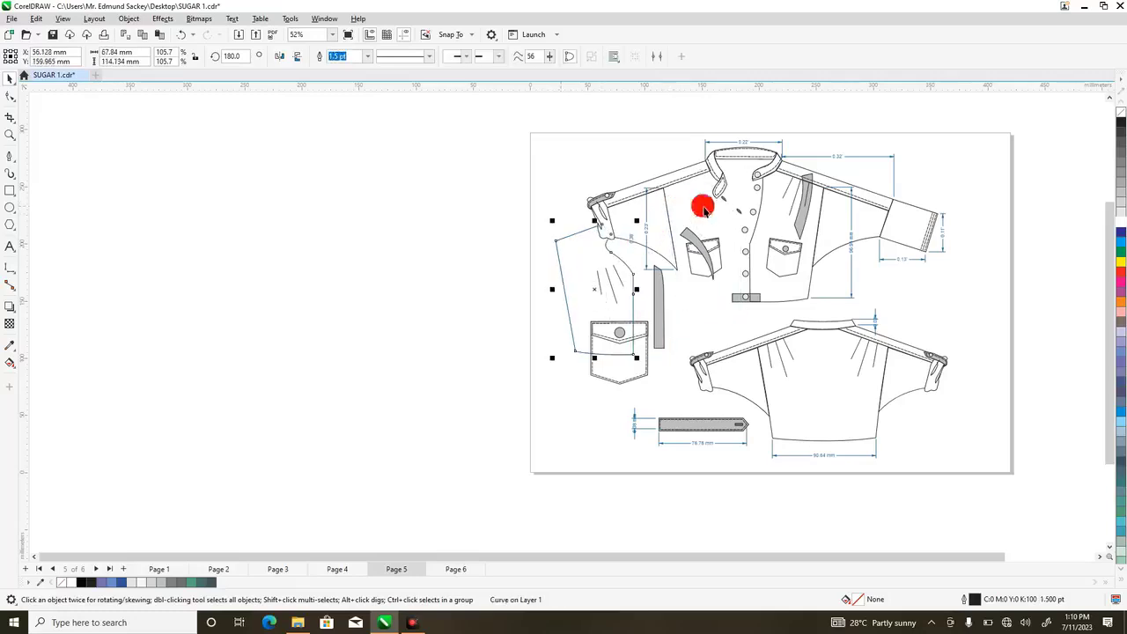
drag(782, 209, 864, 233)
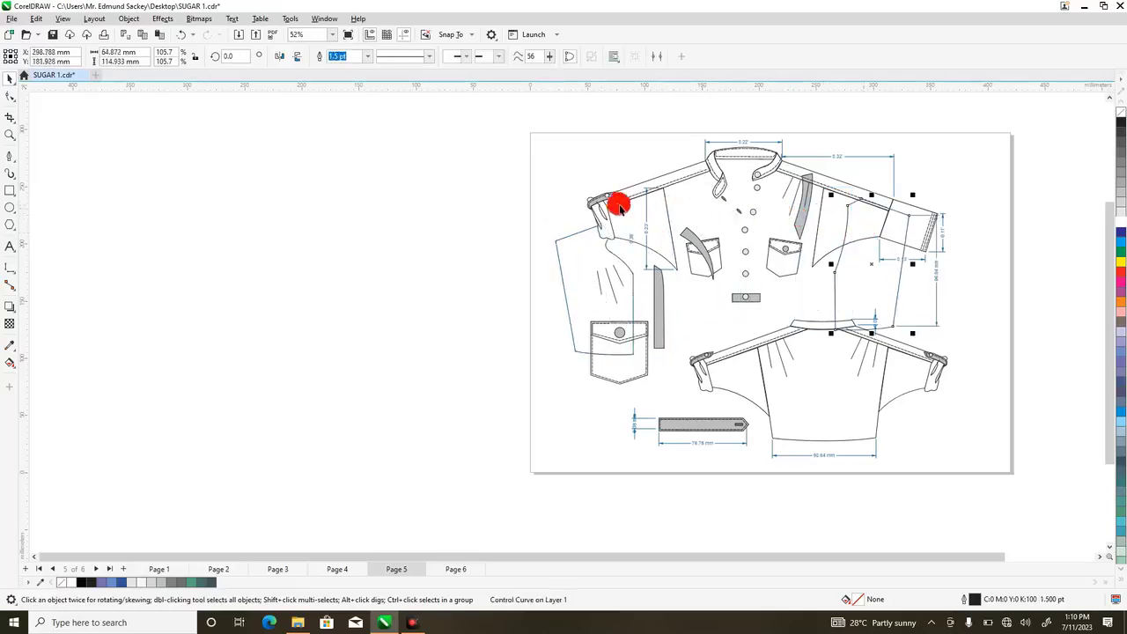
click(663, 182)
drag(667, 176, 742, 169)
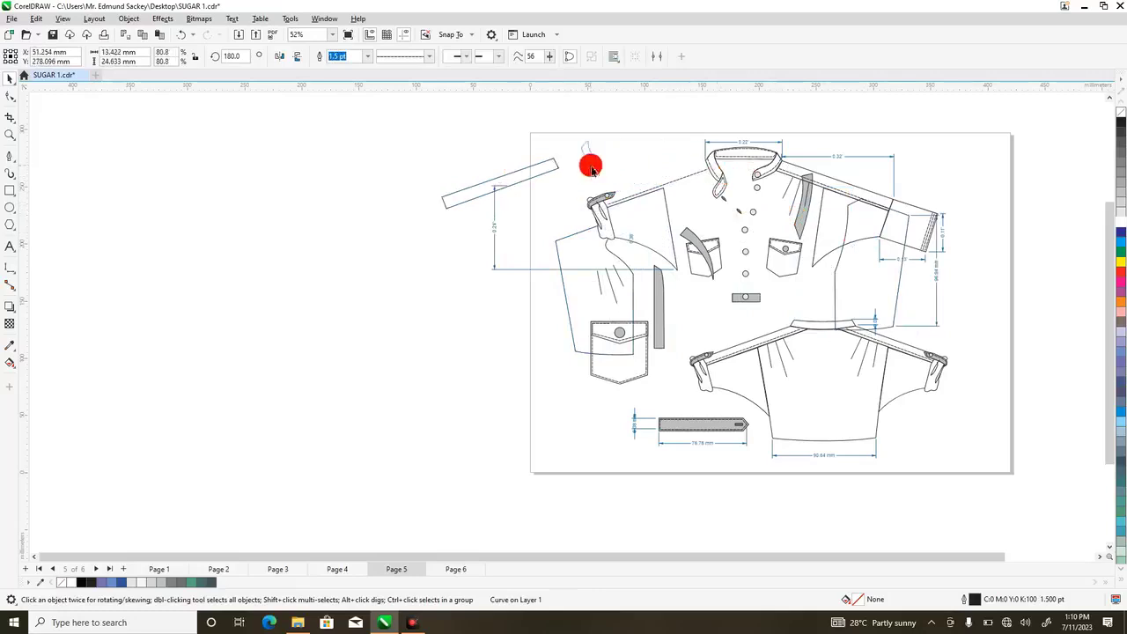
- Pull the back body panel and right back sleeve out of the back view, and shift the two detached front panels further right
drag(797, 370, 623, 414)
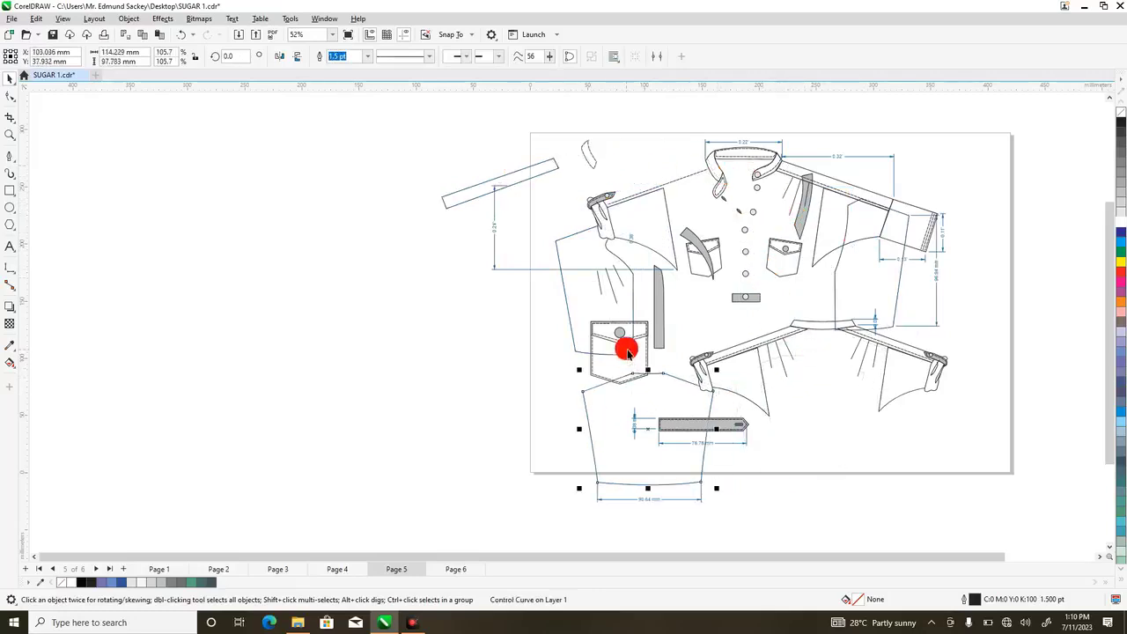
click(625, 351)
drag(636, 335, 708, 317)
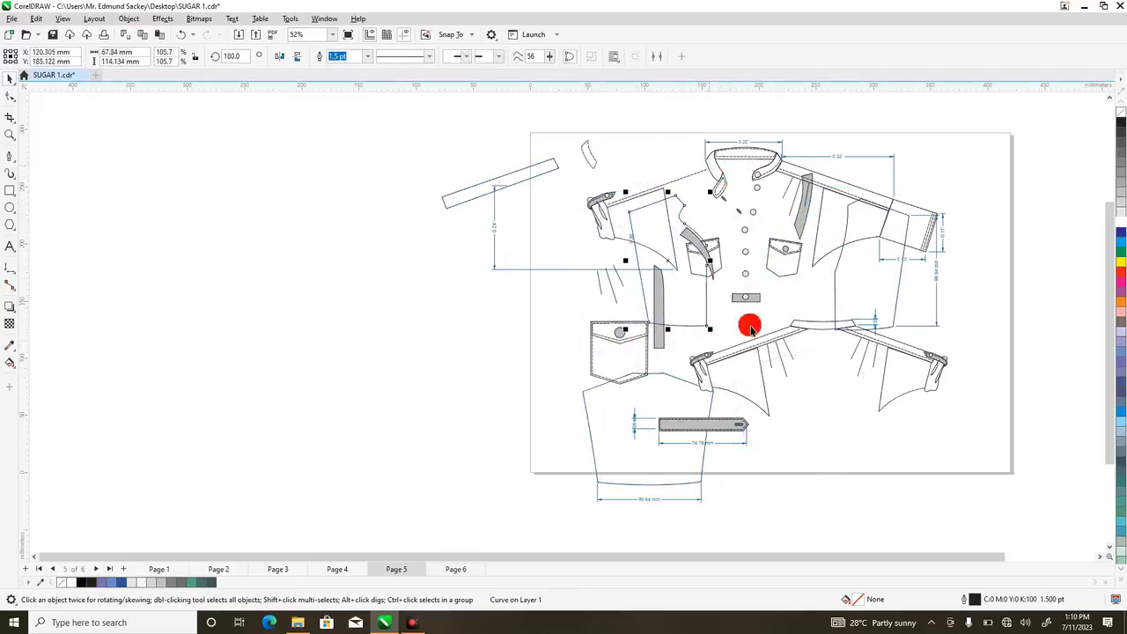
click(929, 374)
drag(906, 358, 925, 390)
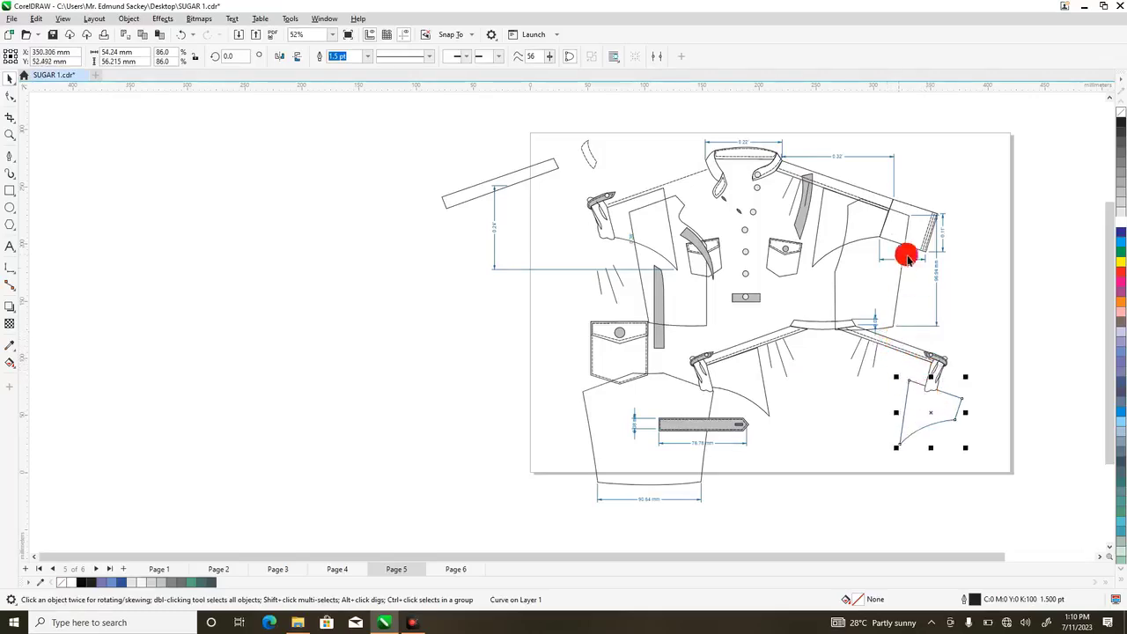
click(890, 214)
drag(890, 214, 965, 234)
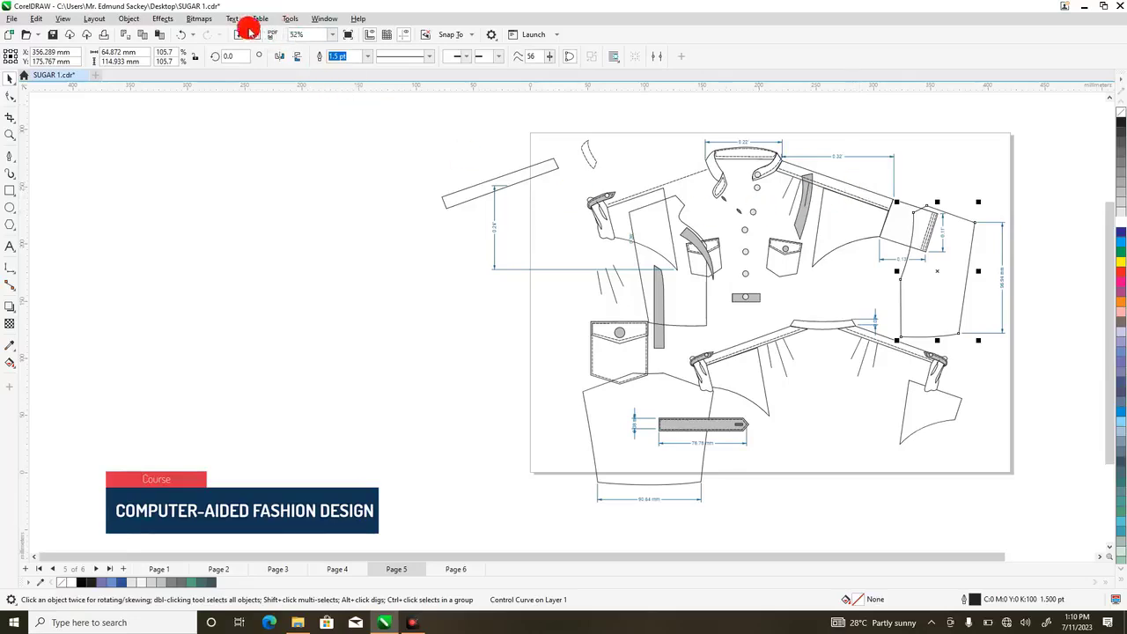
- Undo all the piece moves on page 5 to restore the assembled front and back views
click(181, 34)
click(181, 33)
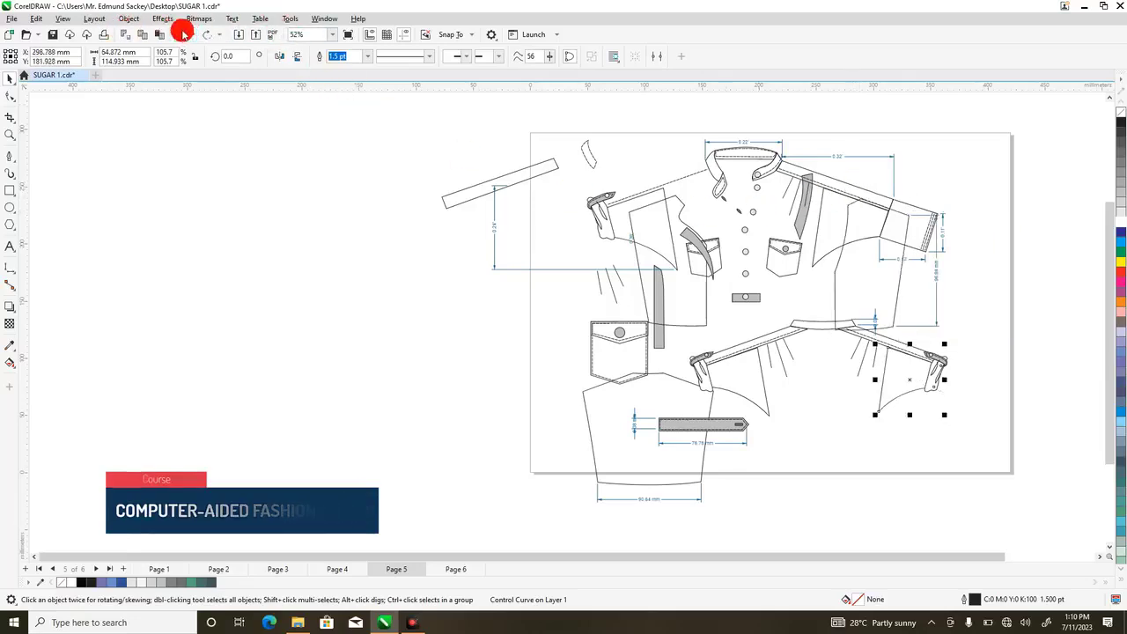
click(180, 33)
click(181, 33)
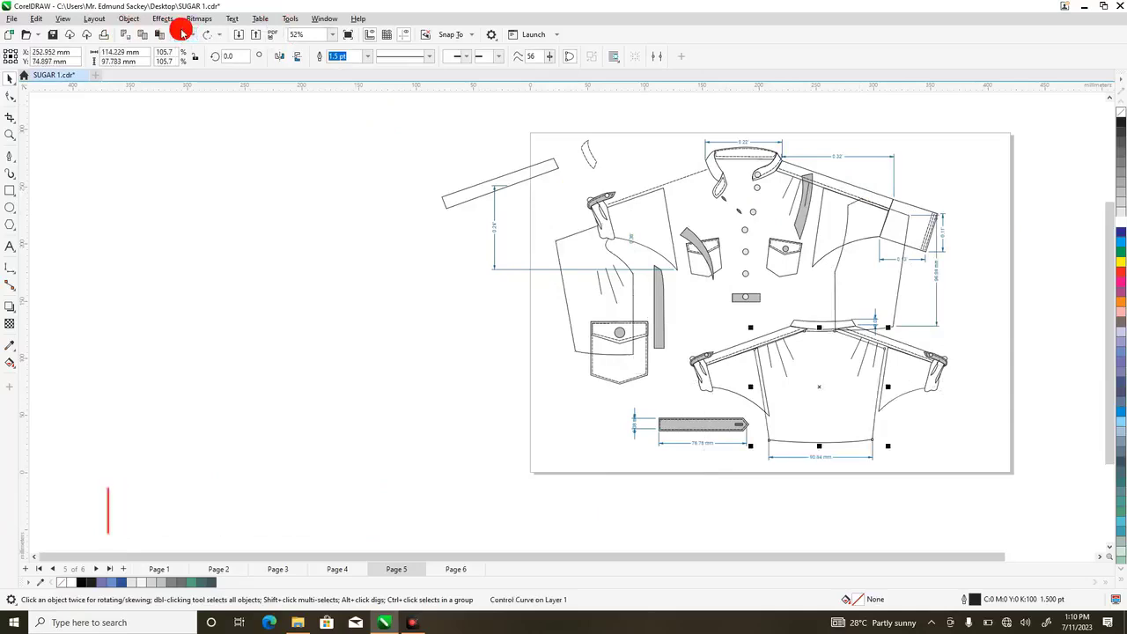
click(180, 34)
click(180, 33)
click(181, 33)
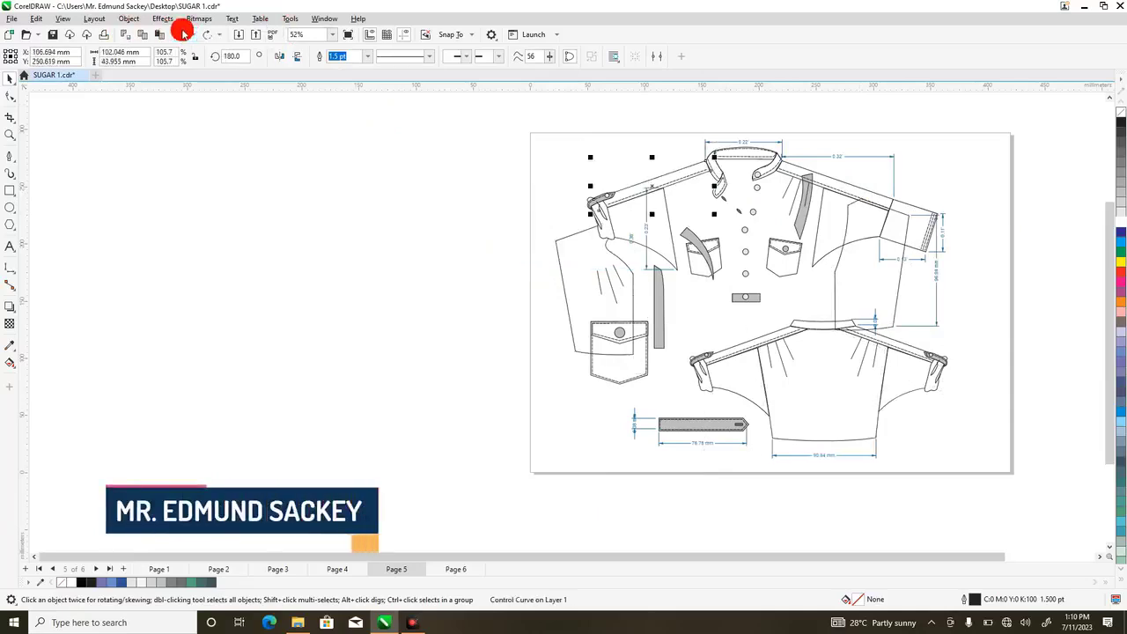
click(181, 33)
click(180, 33)
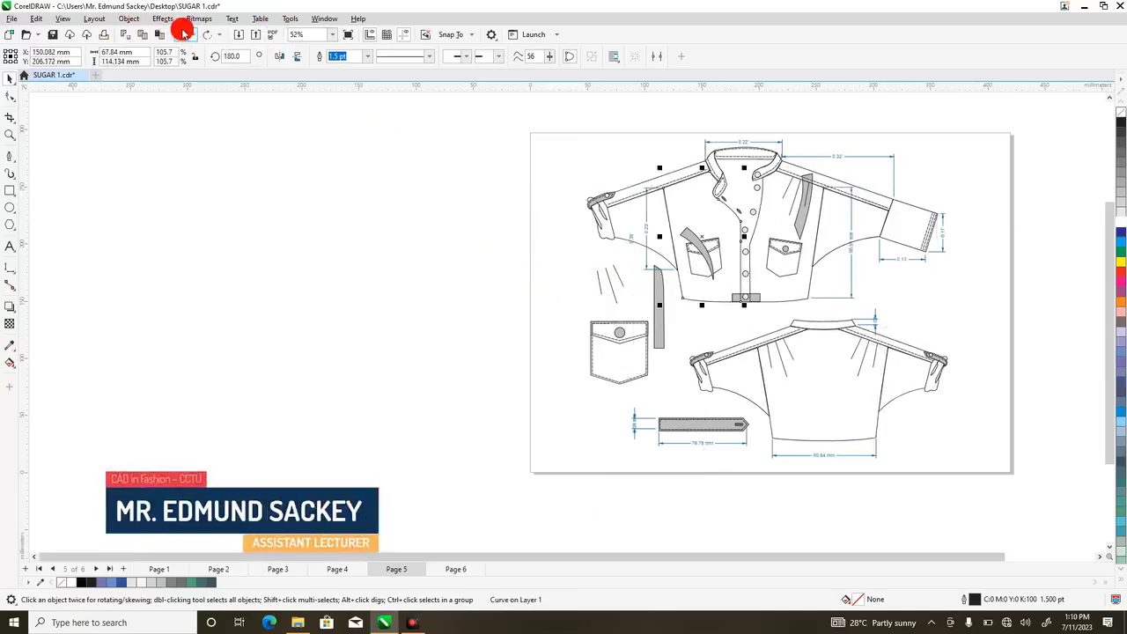
click(181, 33)
click(180, 33)
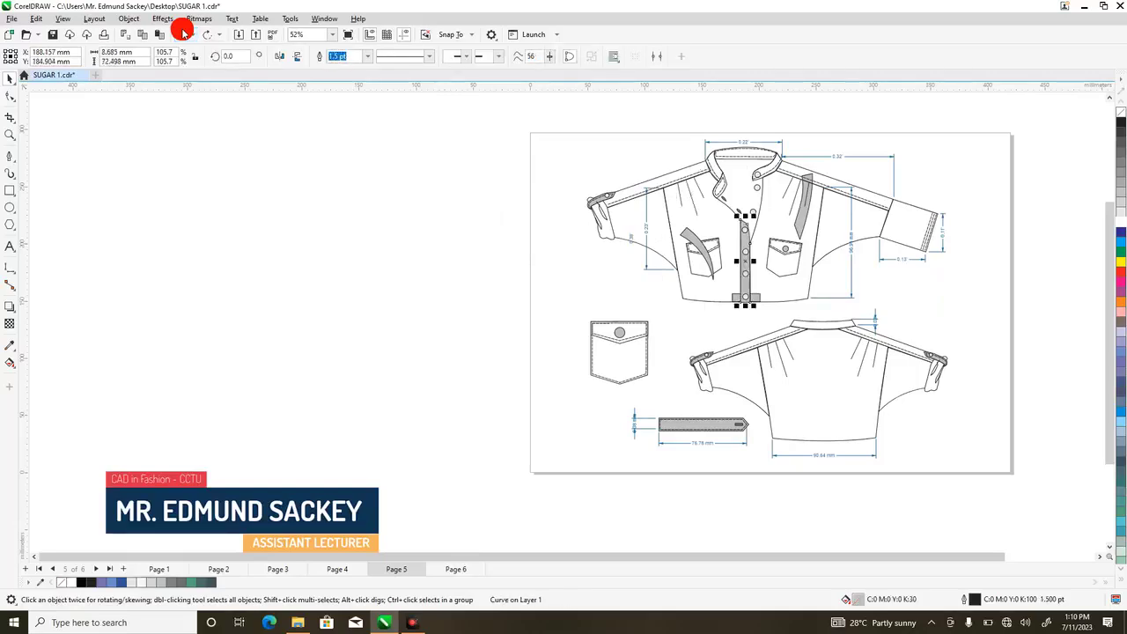
click(180, 34)
click(180, 34)
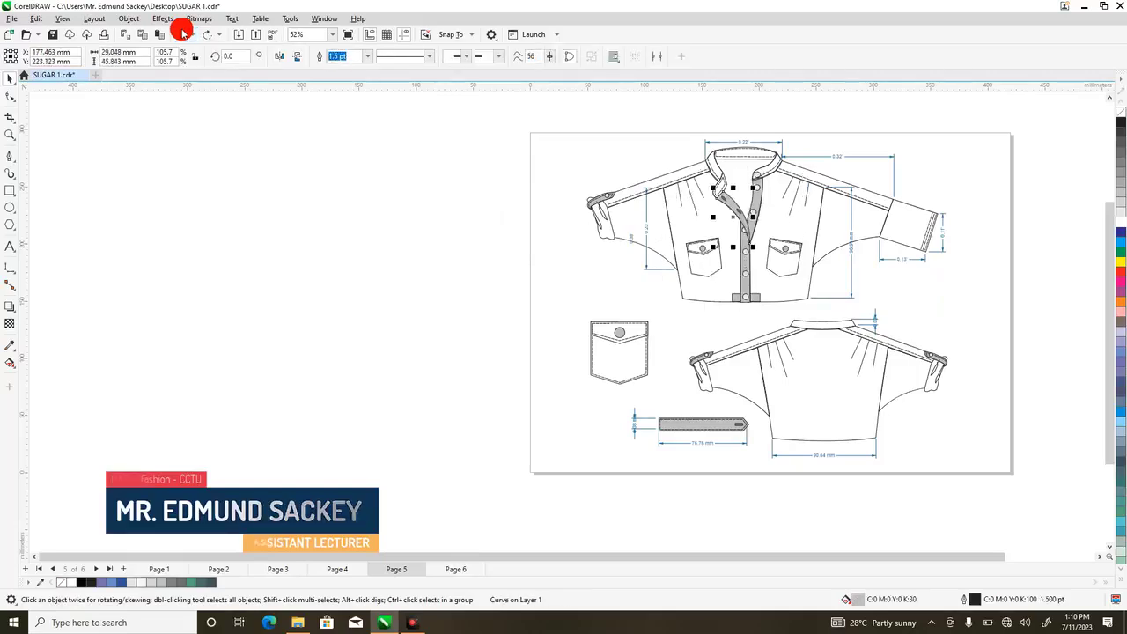